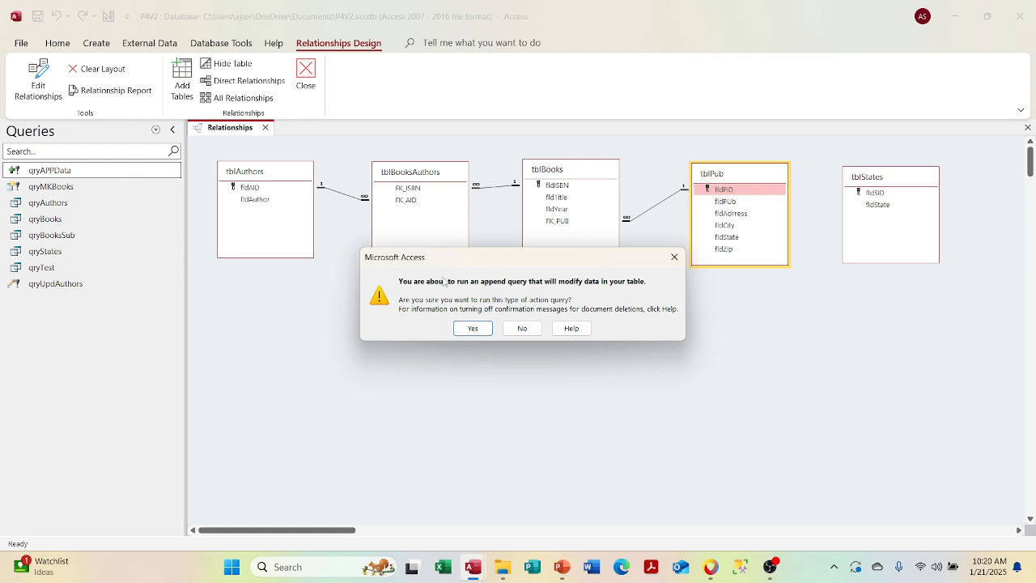
- Decline running the append query, leave the Relationships diagram and list the database's tables instead of its queries
click(523, 329)
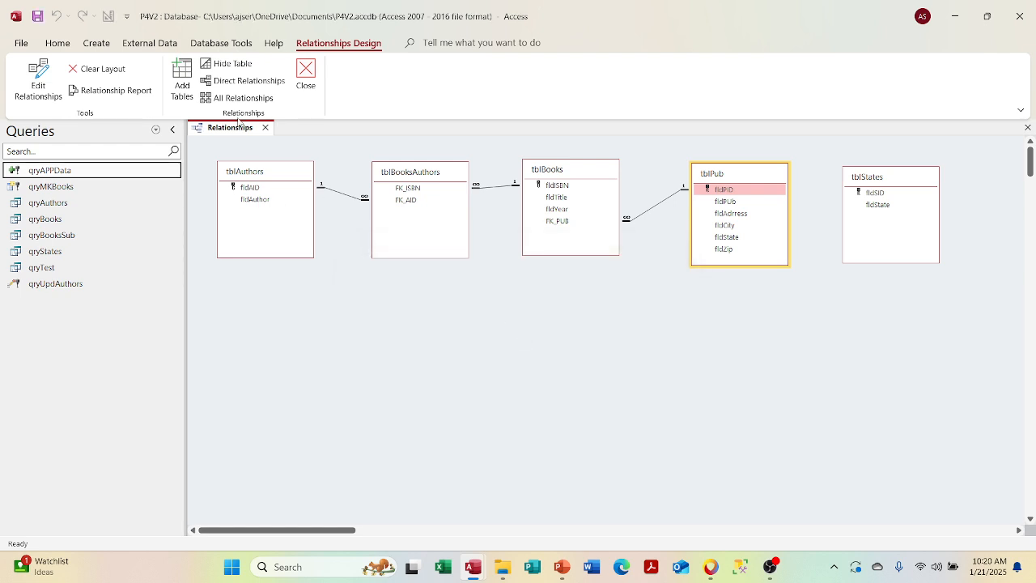
click(266, 128)
click(158, 129)
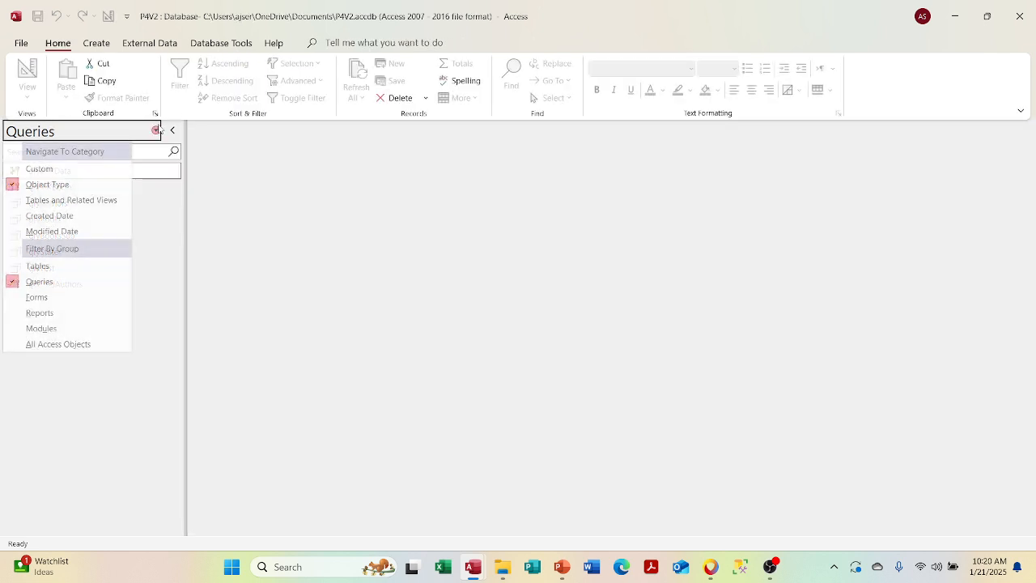
click(102, 263)
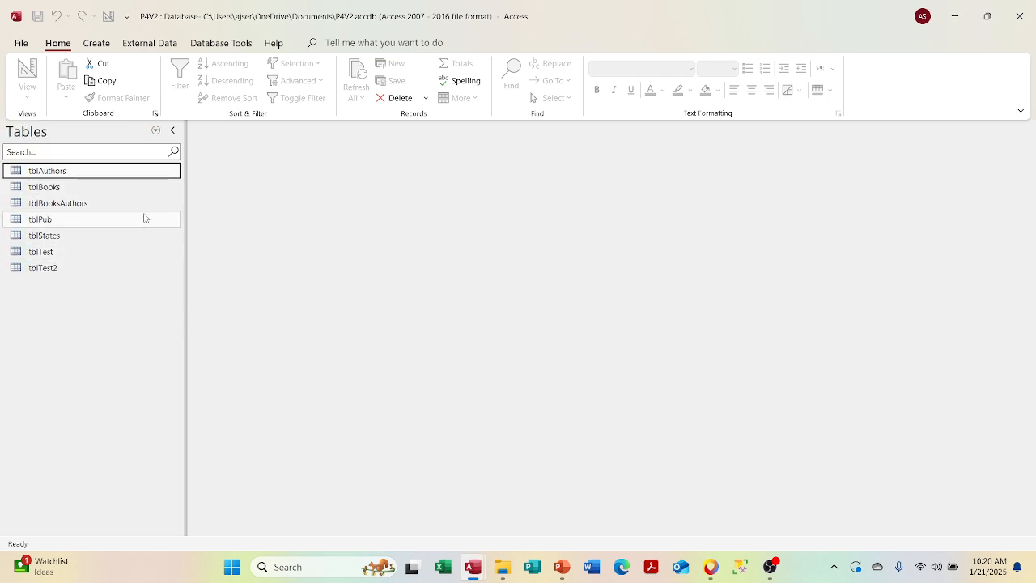
- Open tblAuthors and examine the ISBN records linked to the first four authors
double_click(133, 174)
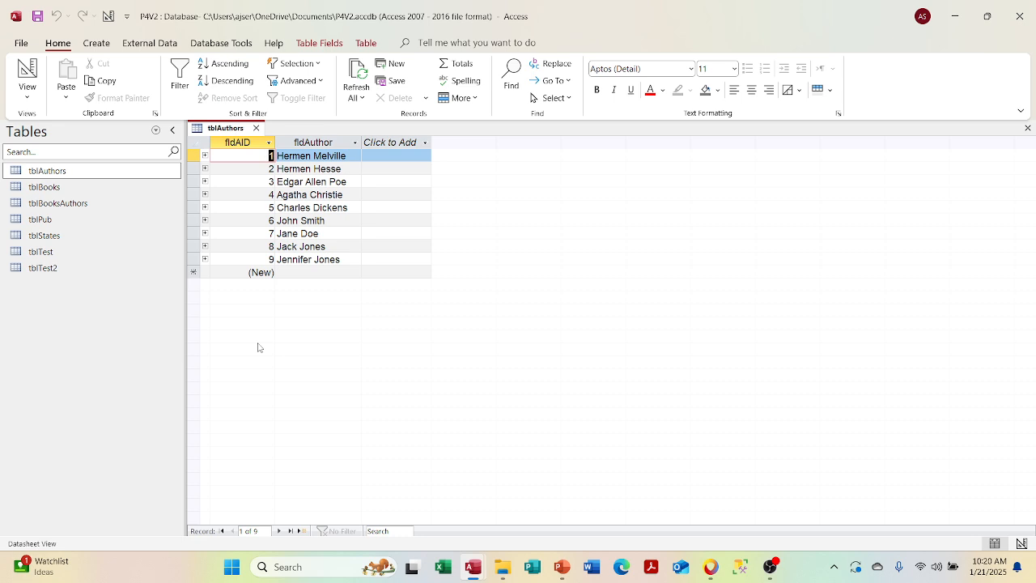
click(205, 181)
click(205, 168)
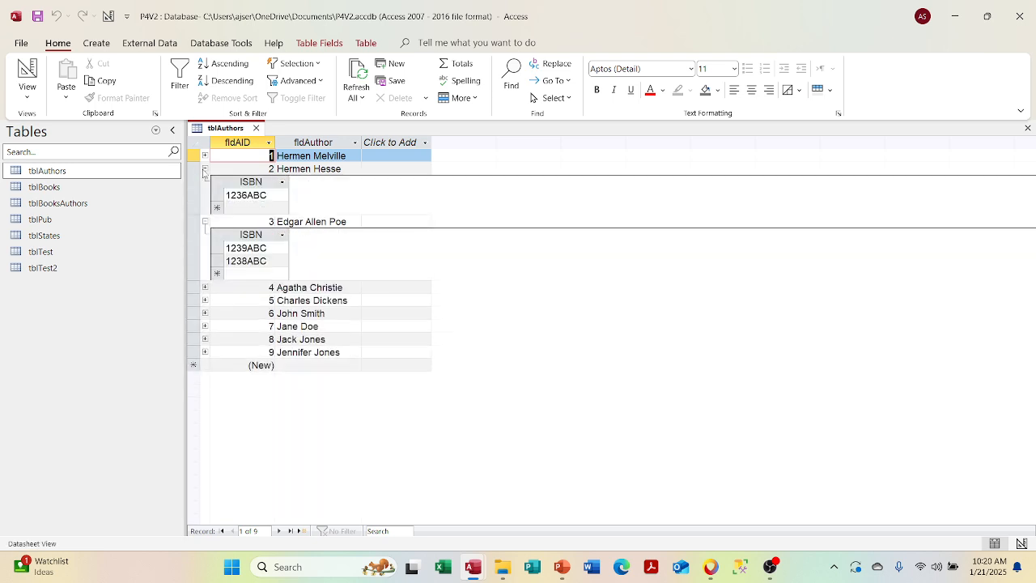
click(205, 156)
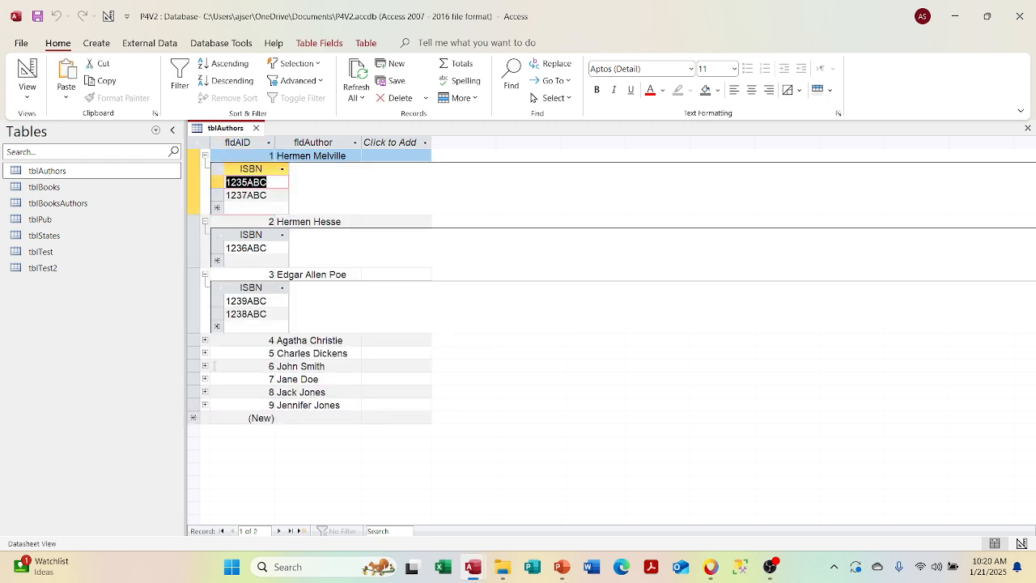
click(205, 341)
click(204, 341)
click(204, 274)
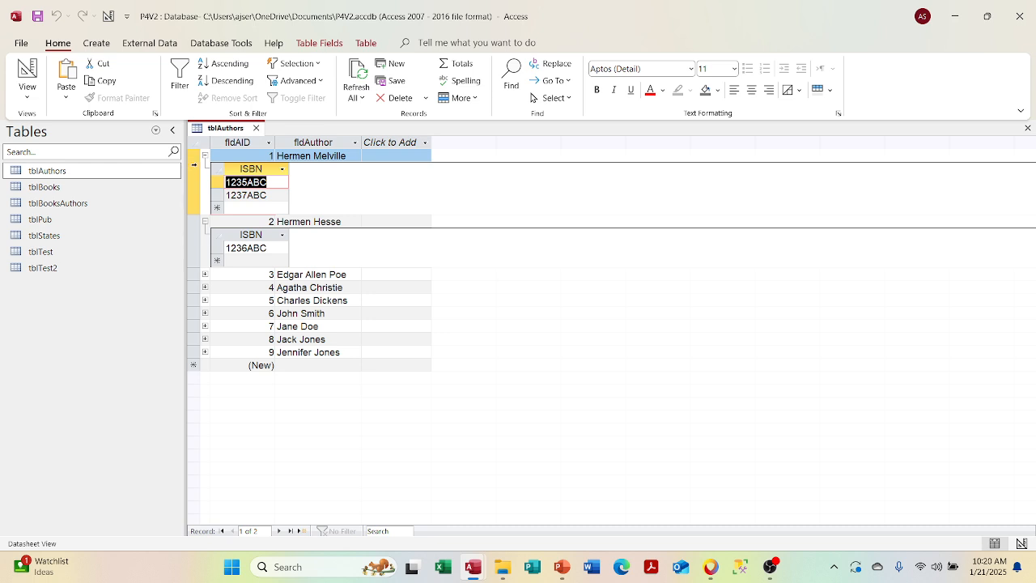
click(205, 156)
- Delete the Hermen Hesse record from tblAuthors along with its related records, and close the table
click(192, 170)
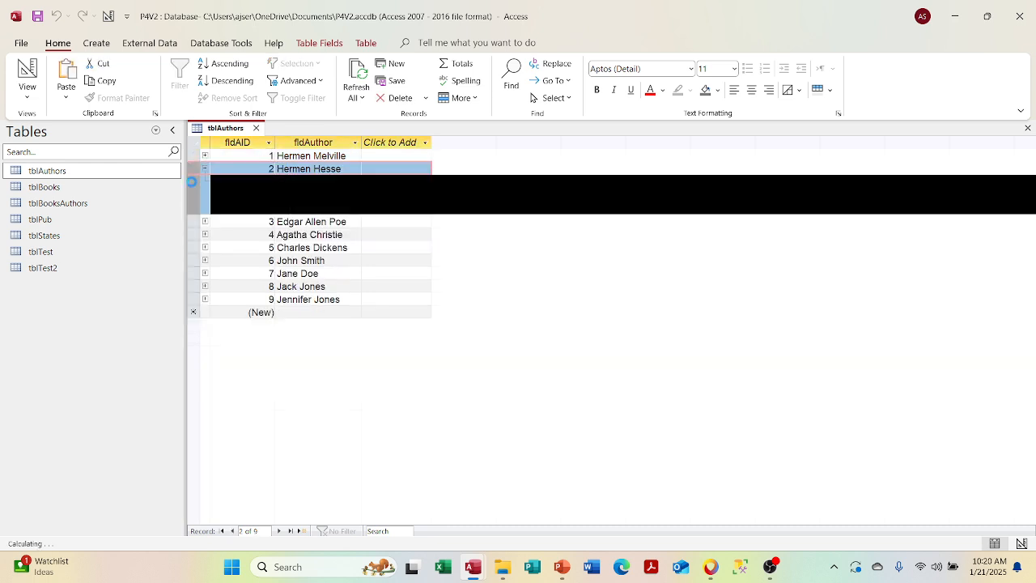
key(Delete)
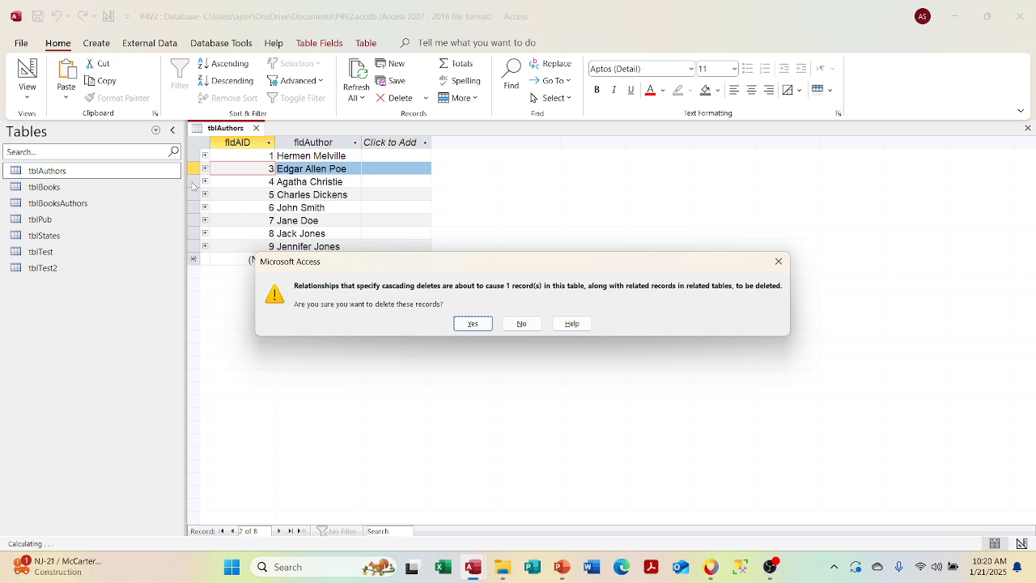
key(Return)
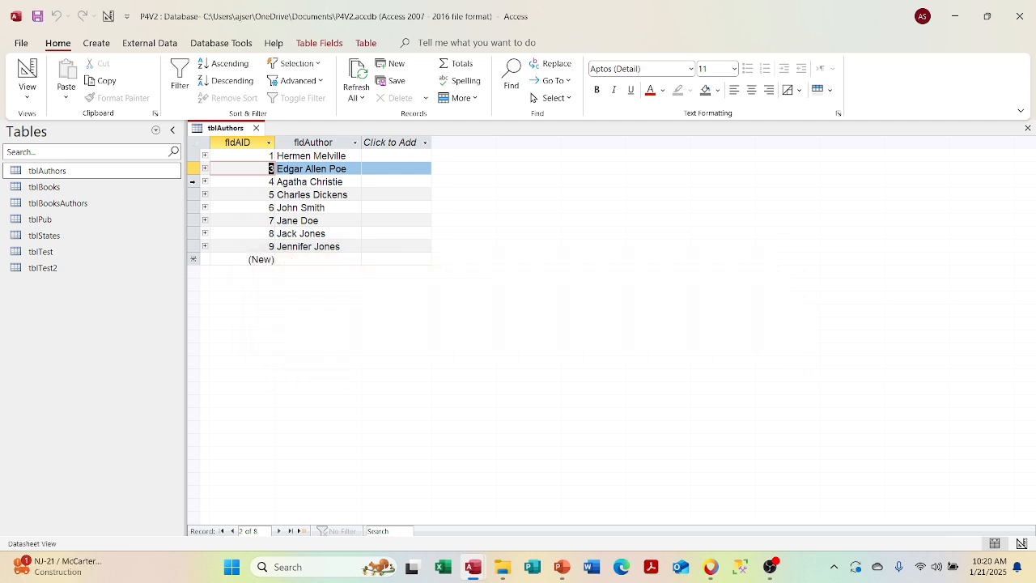
click(256, 128)
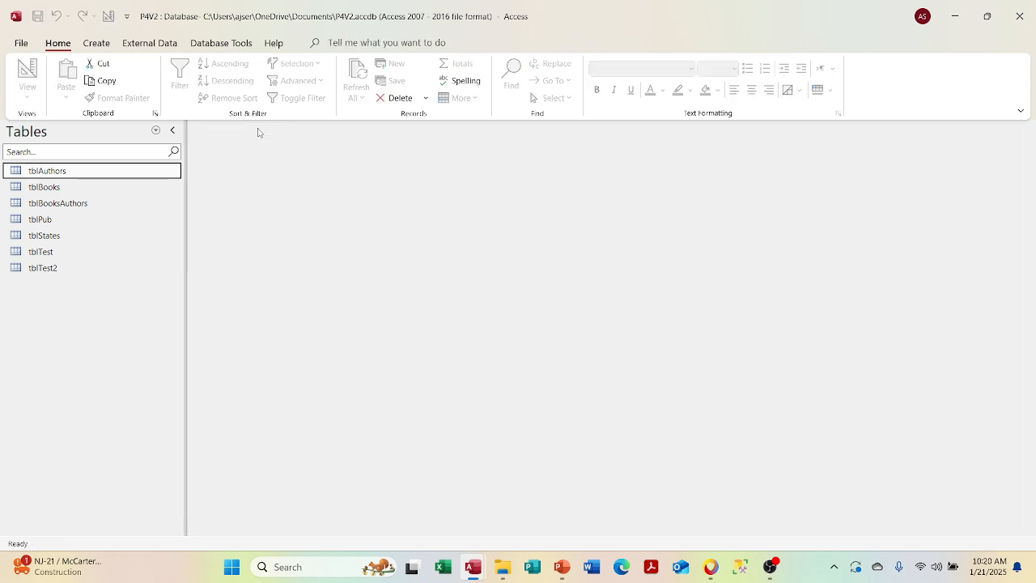
- Check tblBooksAuthors and the Steppenwolf record in tblBooks for entries still linked to the deleted author
double_click(101, 203)
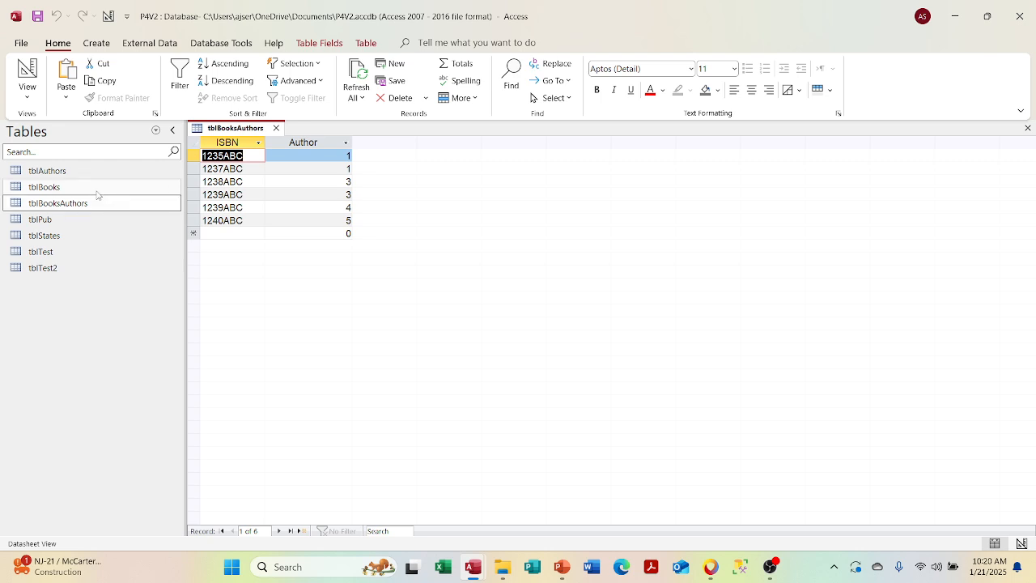
click(106, 192)
double_click(106, 193)
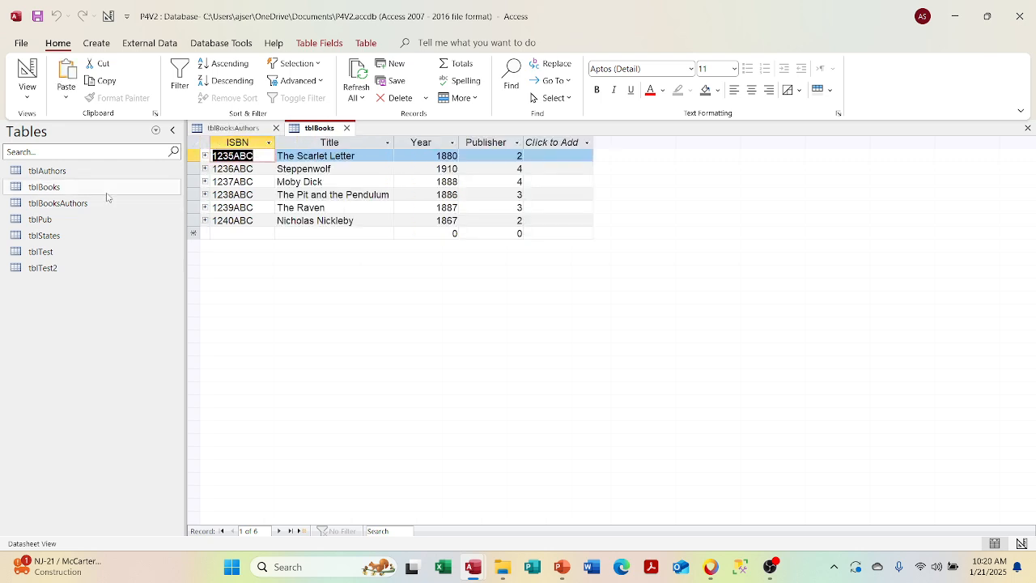
click(205, 169)
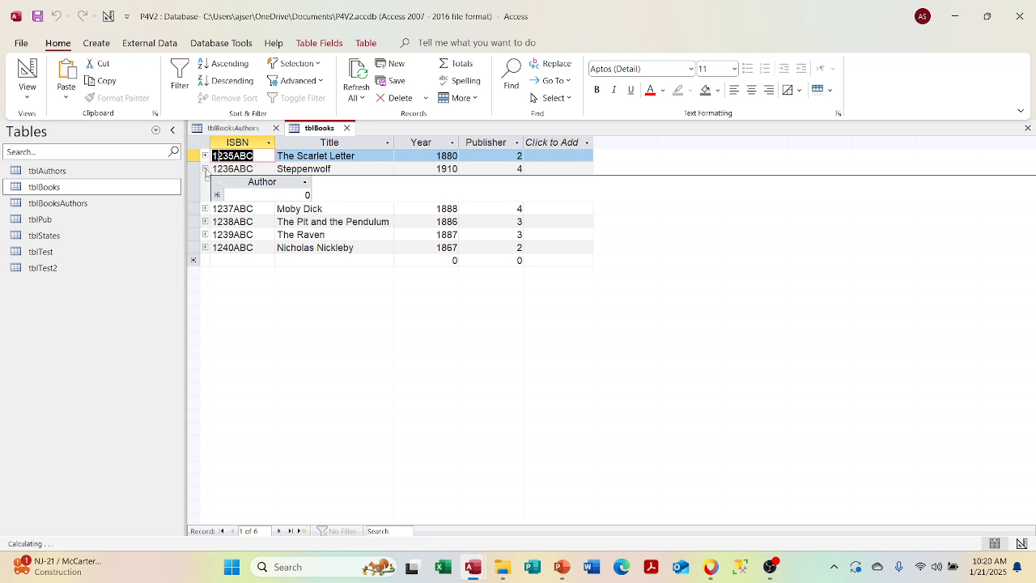
click(205, 169)
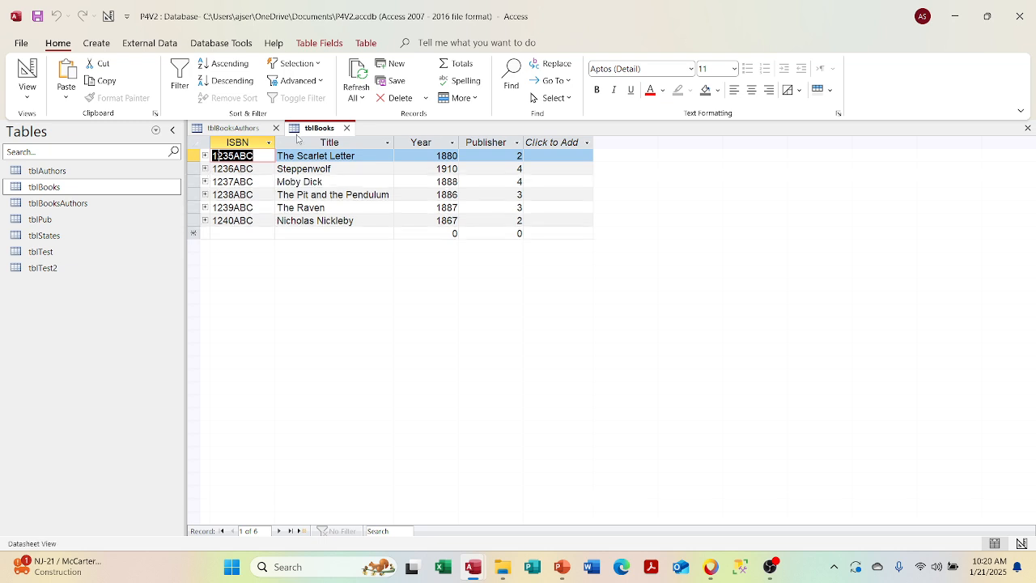
click(346, 128)
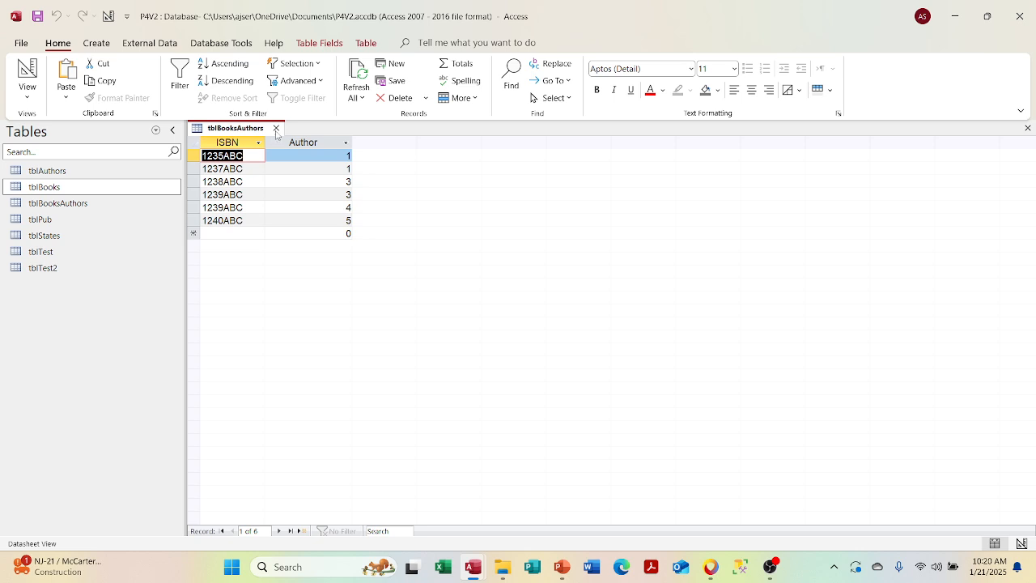
click(276, 128)
- Review how tblAuthors, tblBooksAuthors and tblBooks are linked in the database relationships
click(220, 42)
click(176, 77)
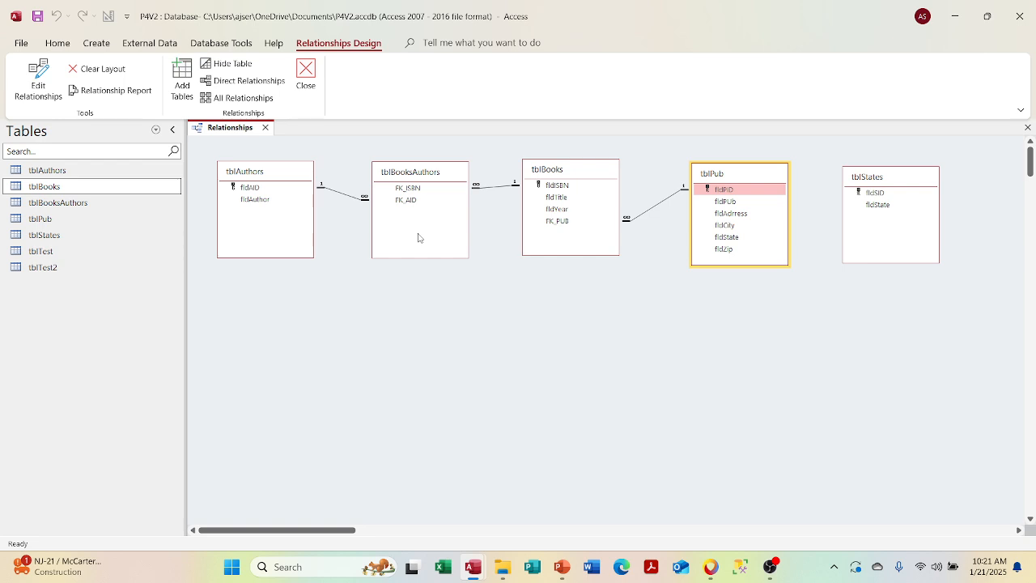
click(98, 173)
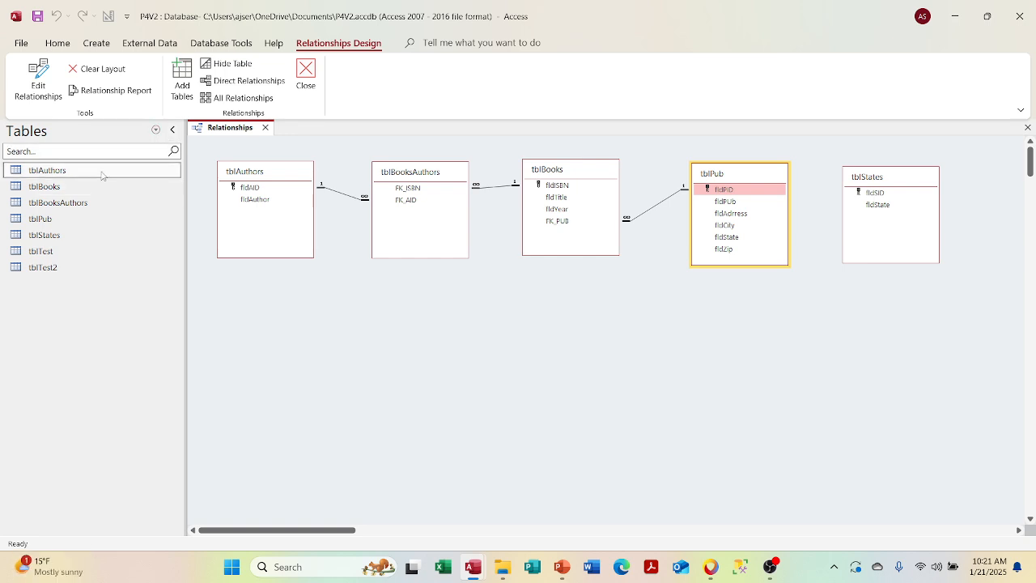
click(267, 128)
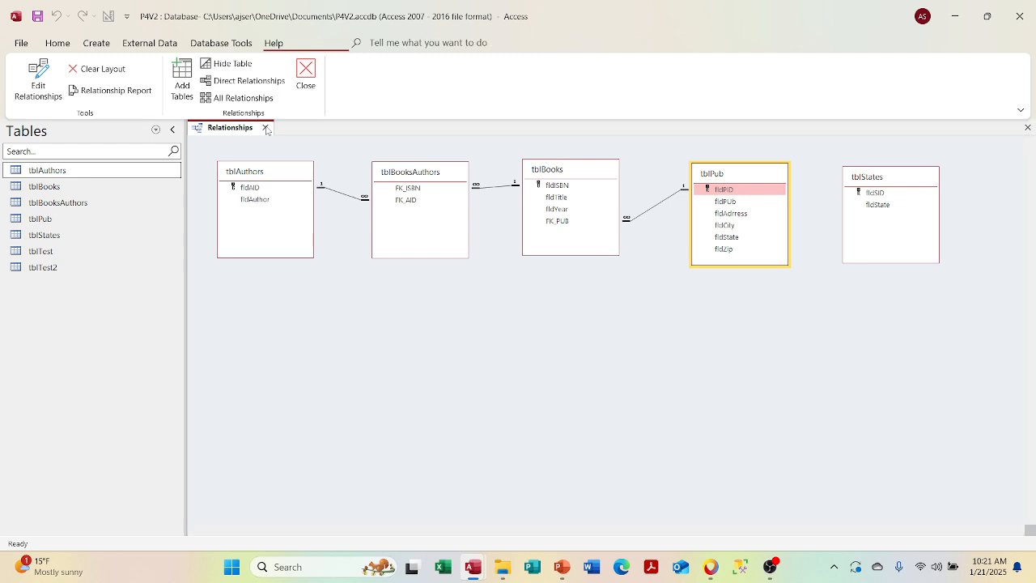
- Add Hermen Hesse as a new author record in tblAuthors
double_click(127, 173)
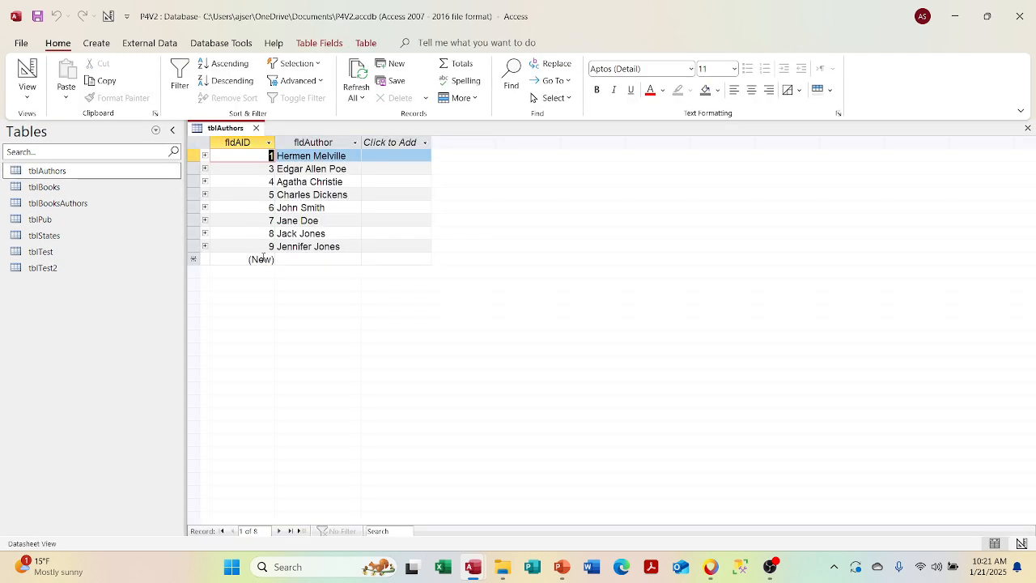
click(294, 264)
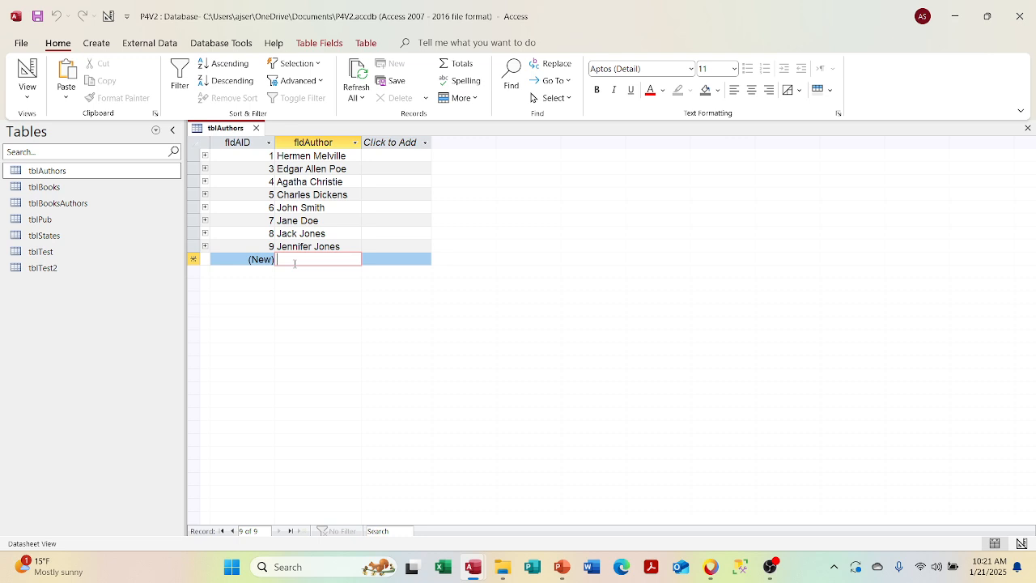
text(Hermen Hes)
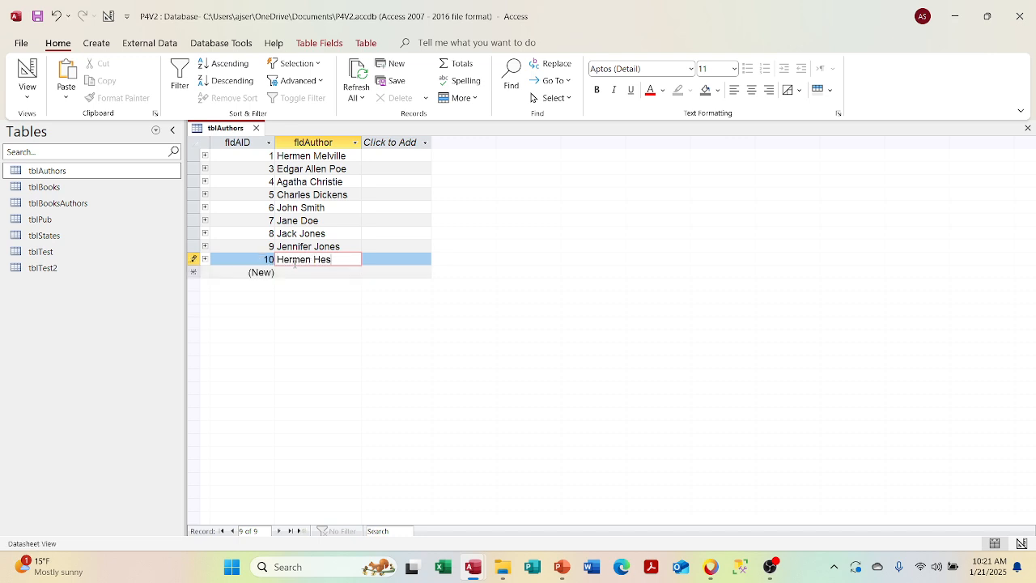
text(se)
key(Tab)
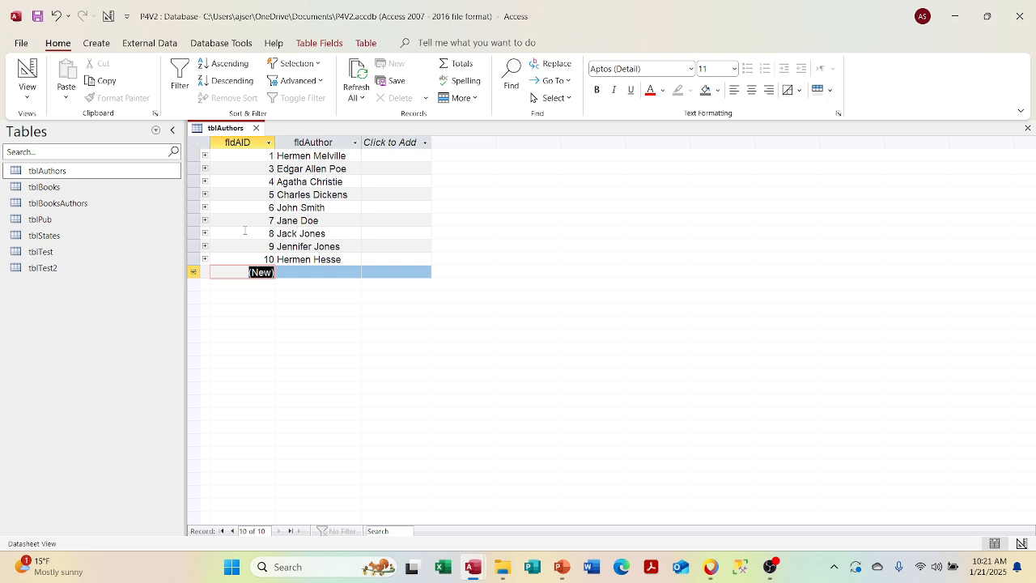
- Delete the newly added Hermen Hesse record and close tblAuthors
click(203, 259)
key(Delete)
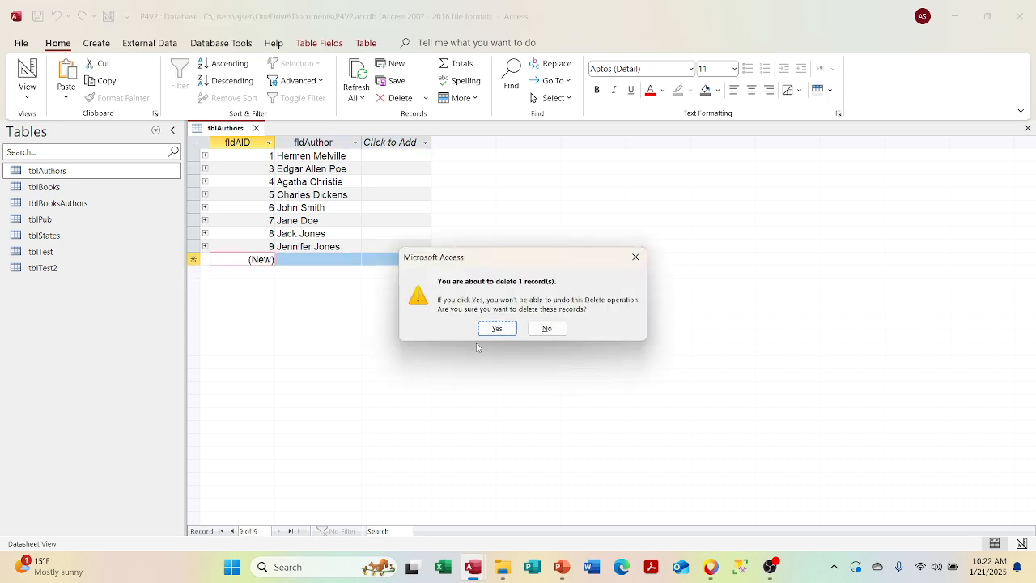
click(499, 327)
click(256, 128)
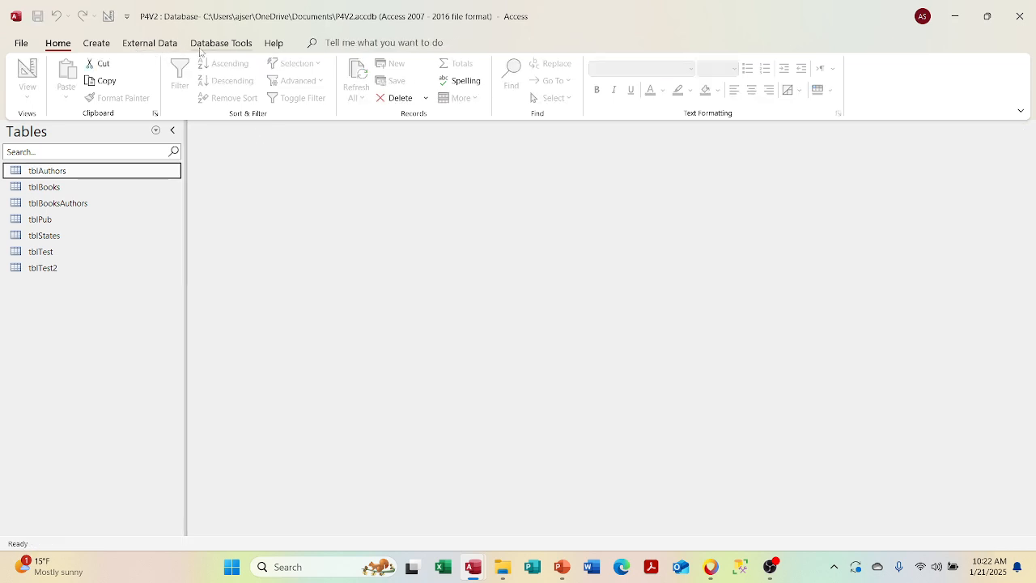
- Compact and repair the database
click(201, 48)
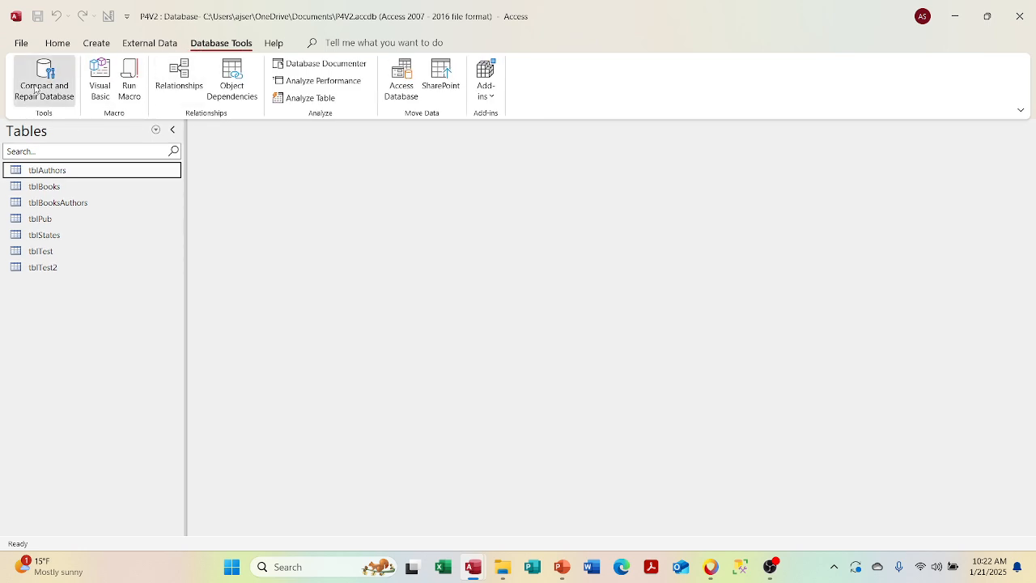
click(63, 96)
- Reopen tblAuthors and enter Hermen Hesse again as a new author after the last record
double_click(105, 171)
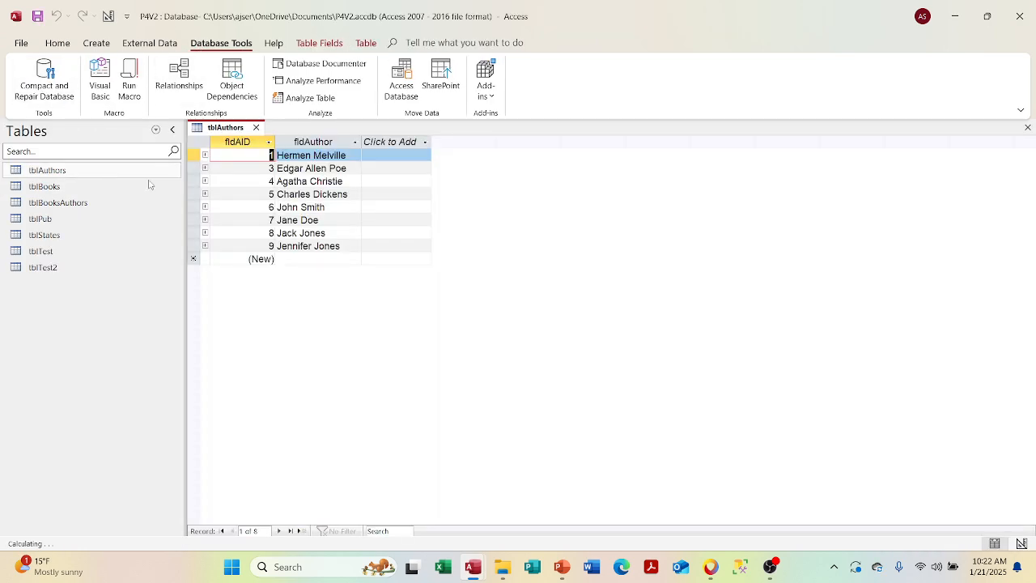
click(297, 268)
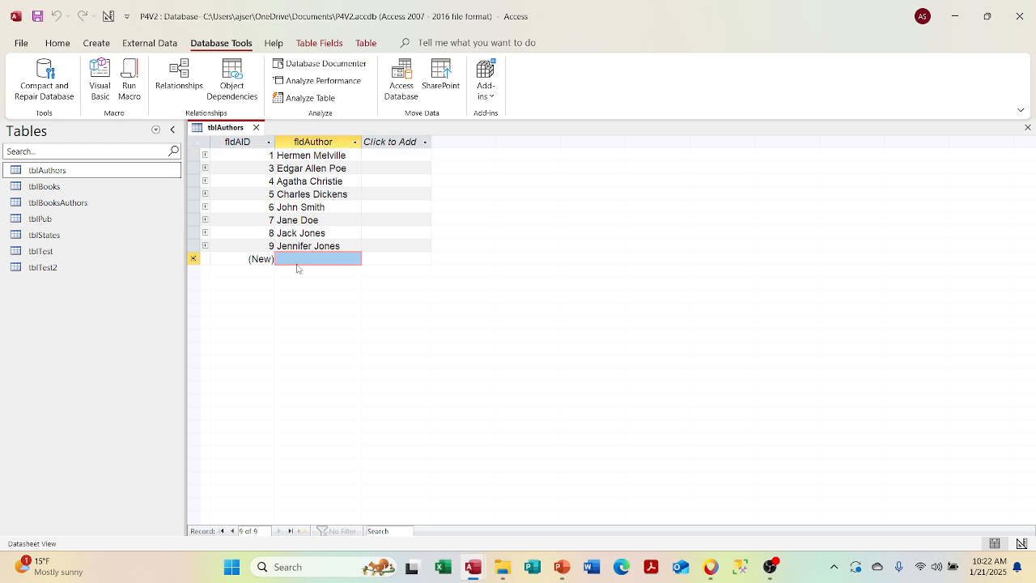
text(Her)
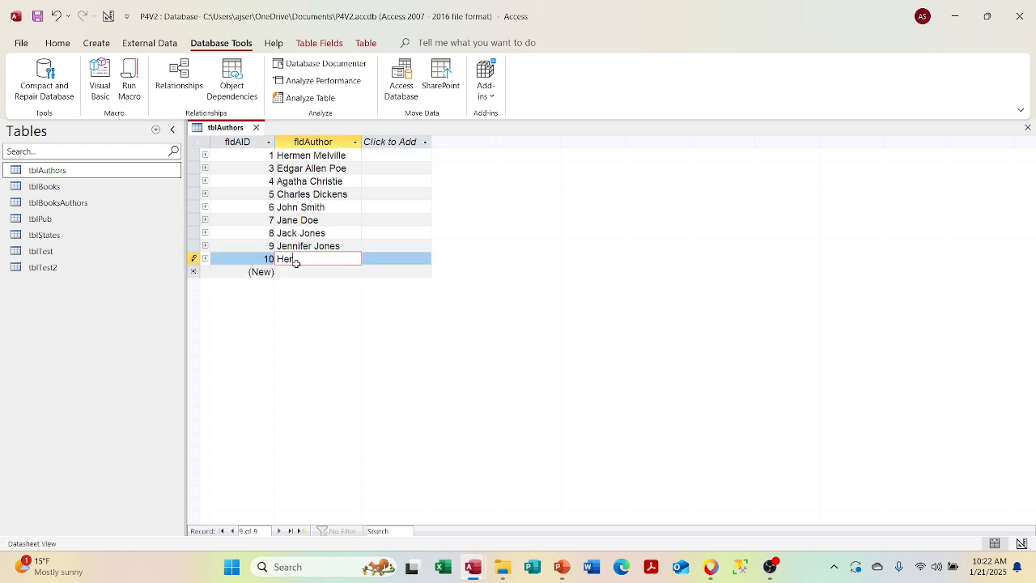
text(men Hesse)
key(Tab)
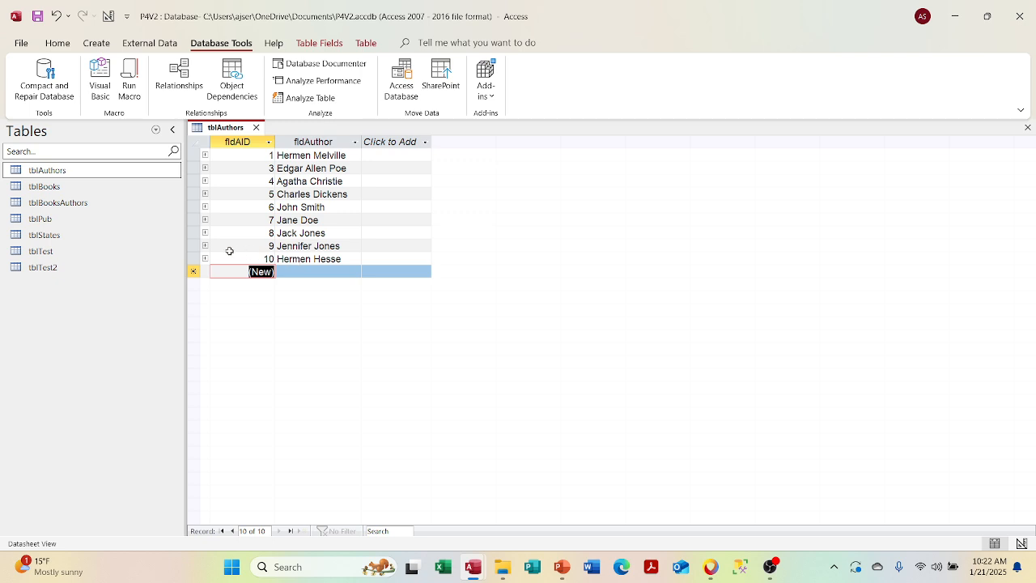
- Expand Hermen Hesse's linked ISBN list in tblAuthors and copy the Steppenwolf ISBN 1236ABC from tblBooks
click(205, 258)
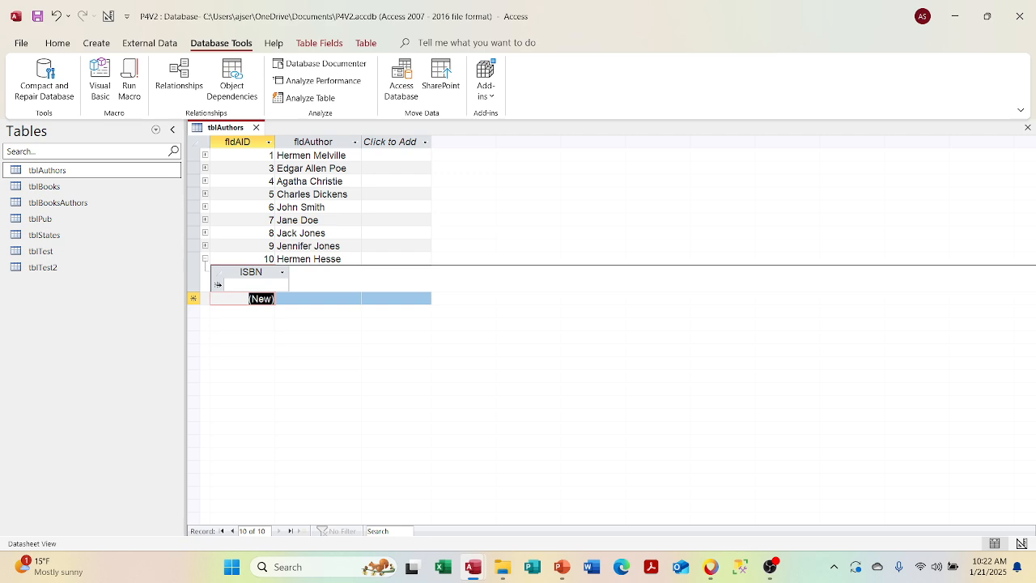
double_click(108, 187)
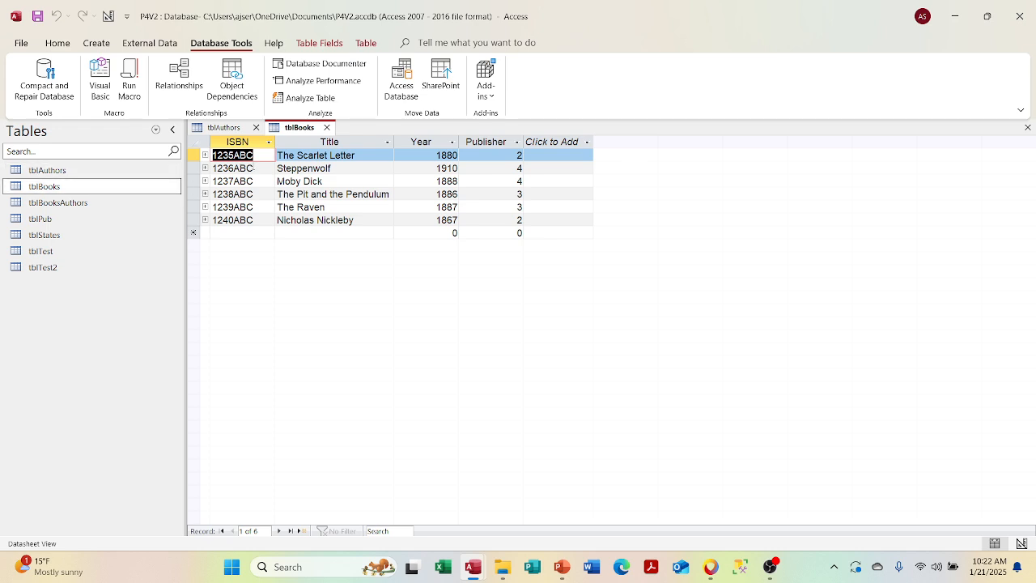
key(Down)
key(ctrl+c)
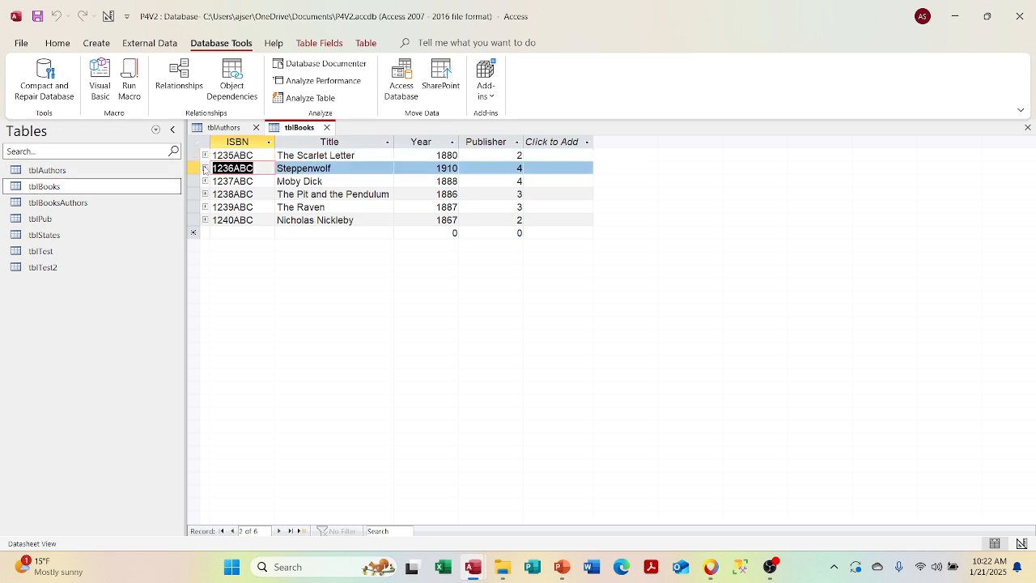
click(328, 127)
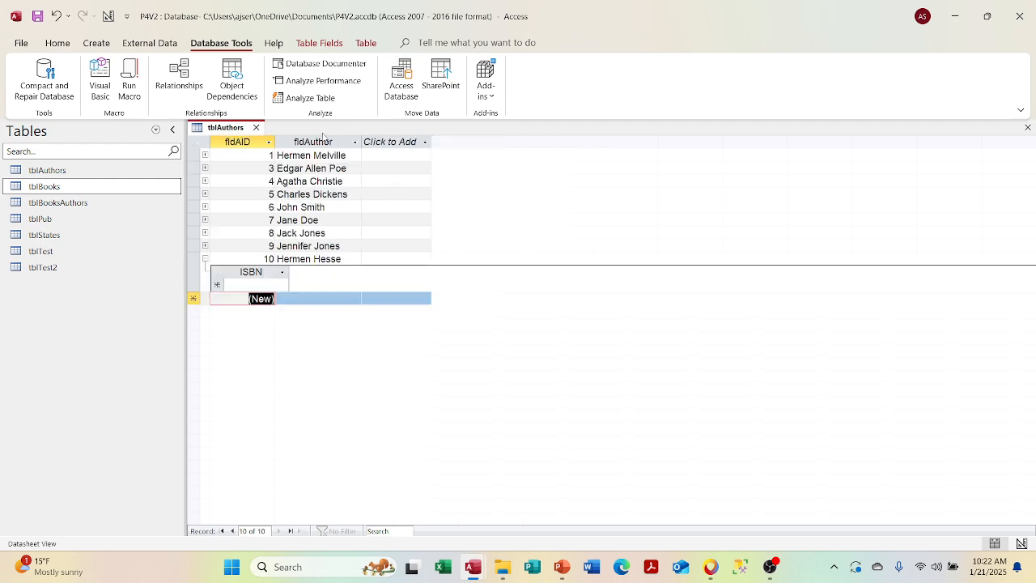
- Paste ISBN 1236ABC as a linked book under Hermen Hesse, save the entry and close tblAuthors
click(268, 278)
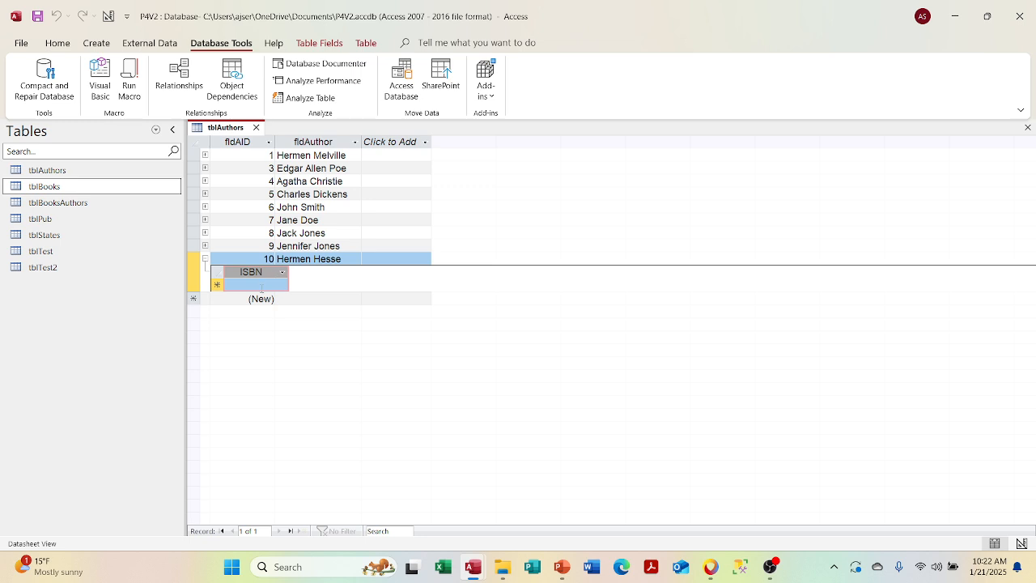
right_click(260, 288)
click(250, 289)
key(ctrl+v)
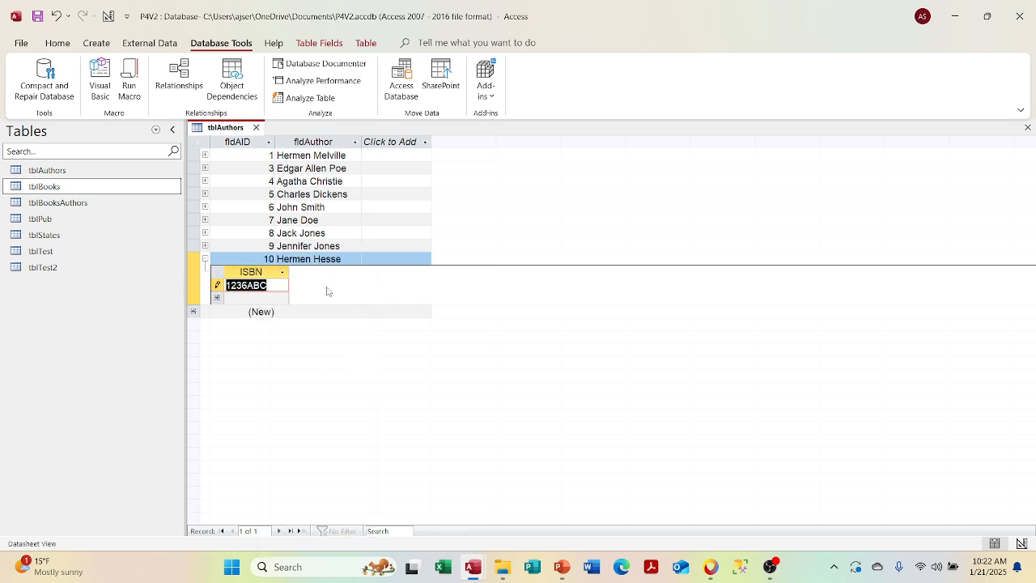
key(Return)
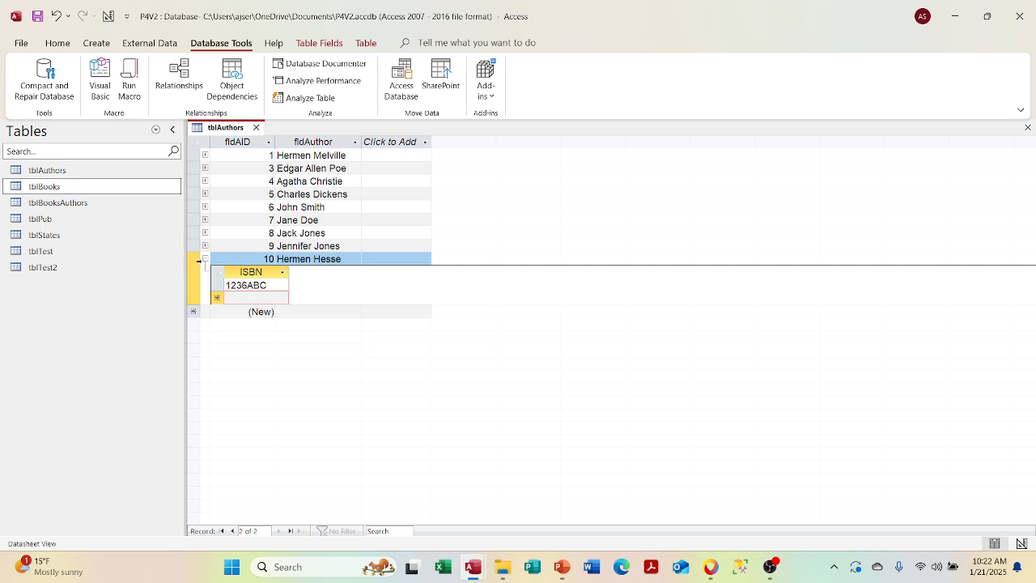
click(205, 258)
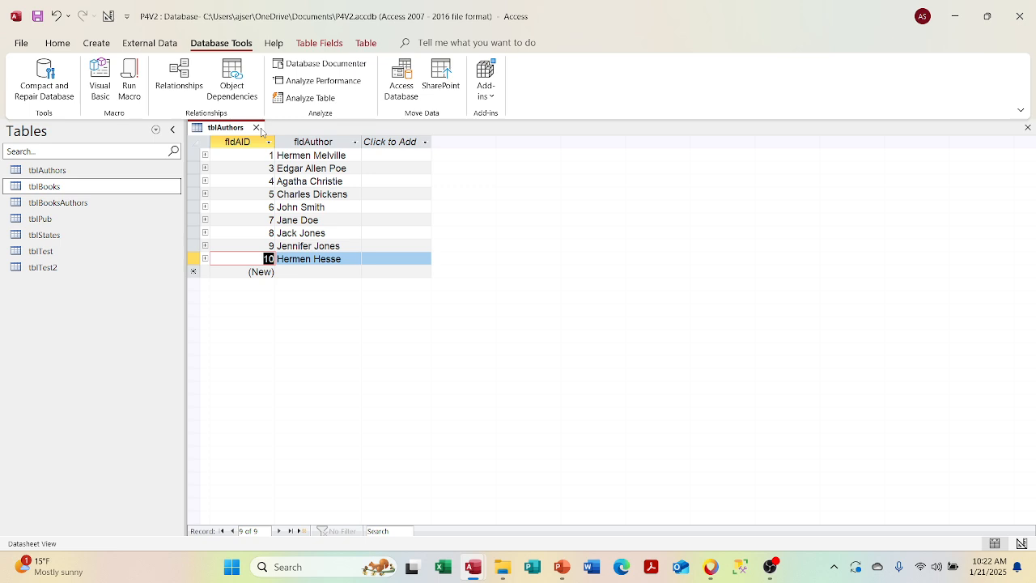
click(256, 128)
- List the database's queries and review the book and author rows in qryBooks and qryBooksSub, closing both
click(156, 130)
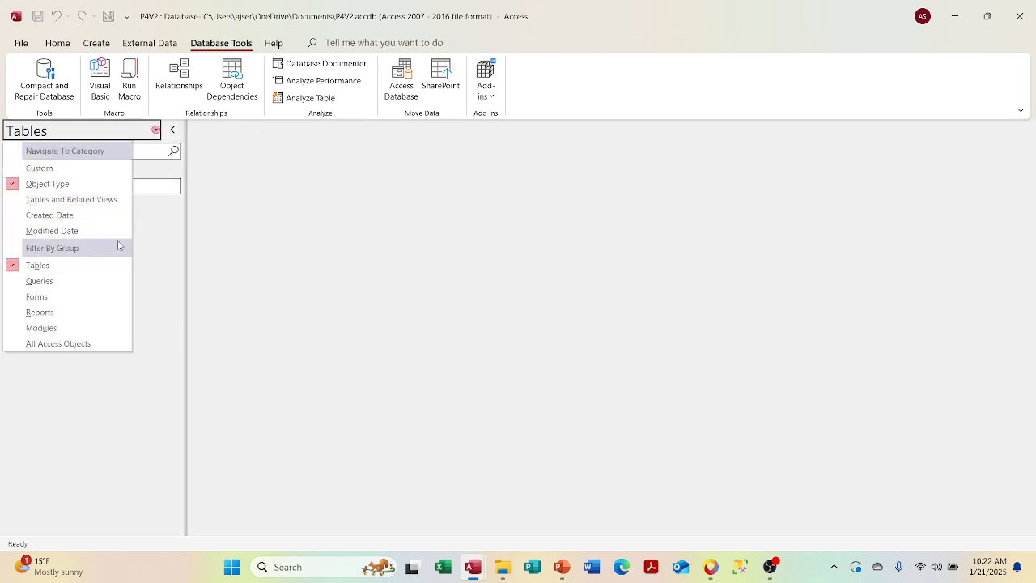
click(95, 281)
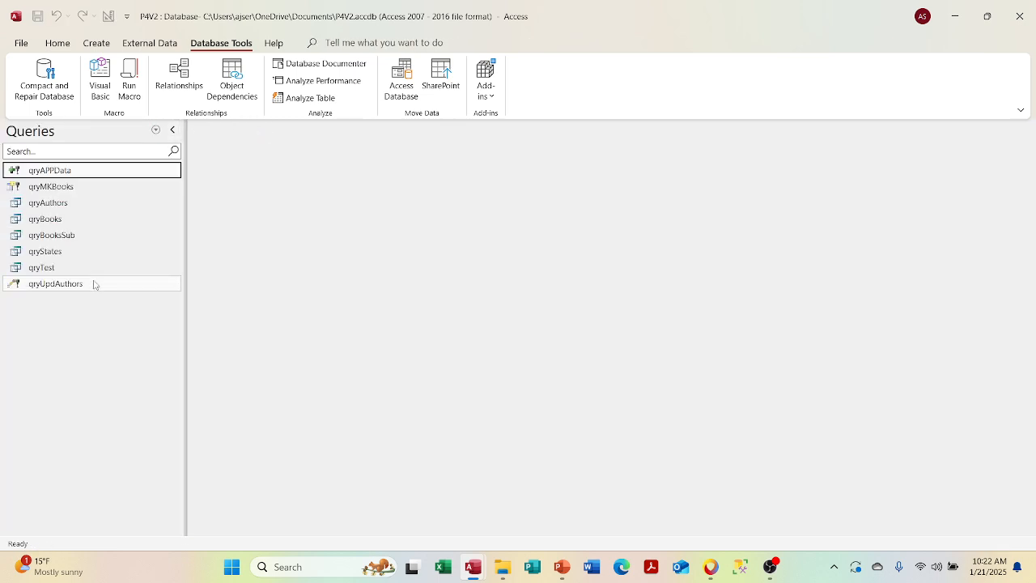
double_click(109, 220)
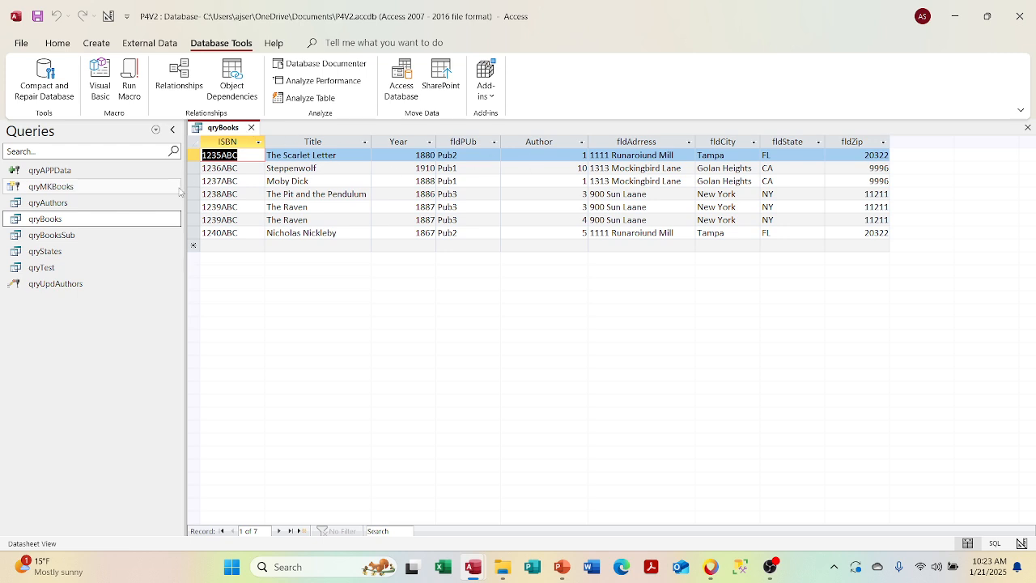
click(128, 236)
double_click(128, 237)
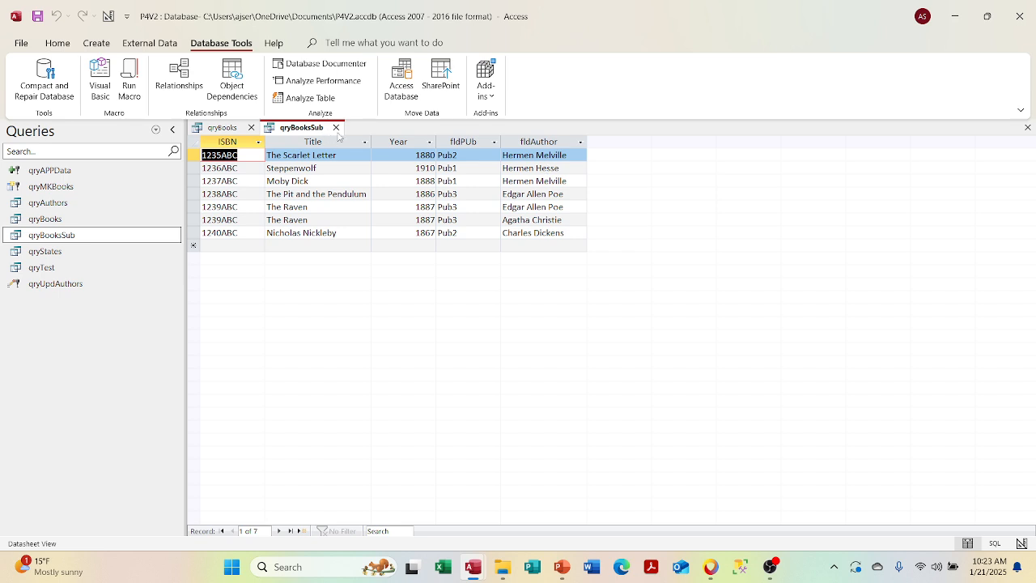
click(336, 128)
click(251, 127)
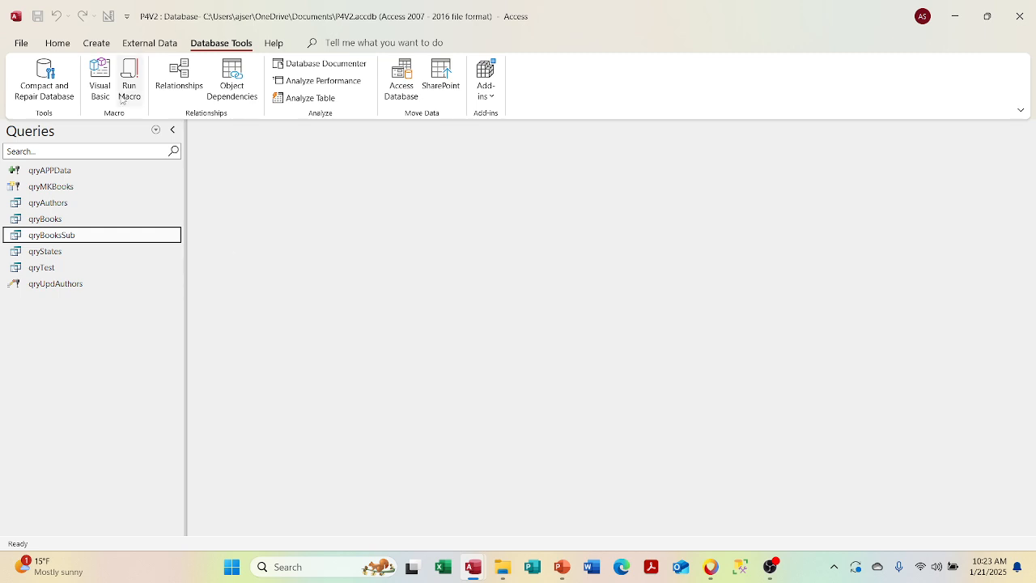
- Examine the Relationships diagram, focusing on FK_AID in tblBooksAuthors, and close it
click(179, 78)
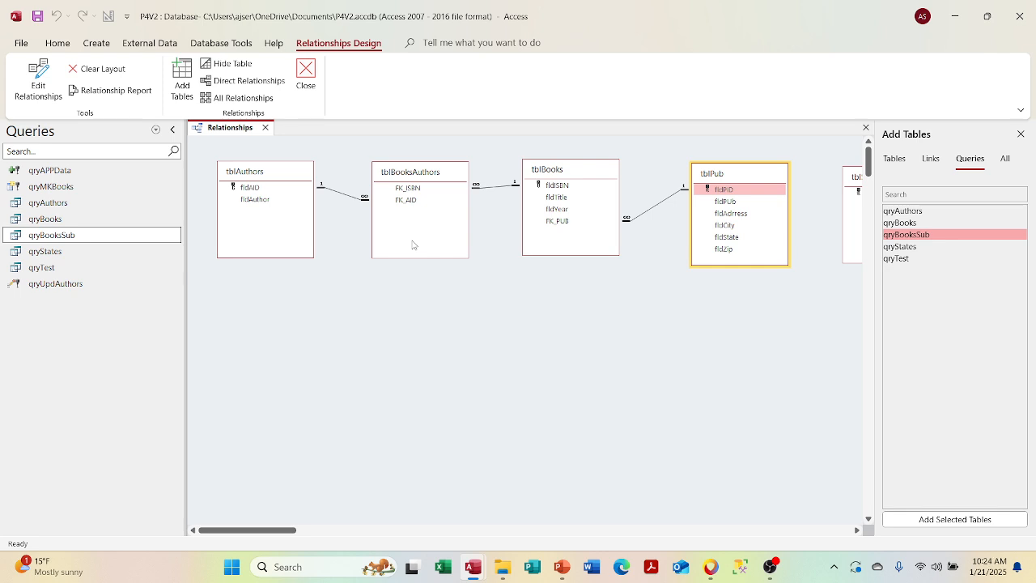
click(430, 201)
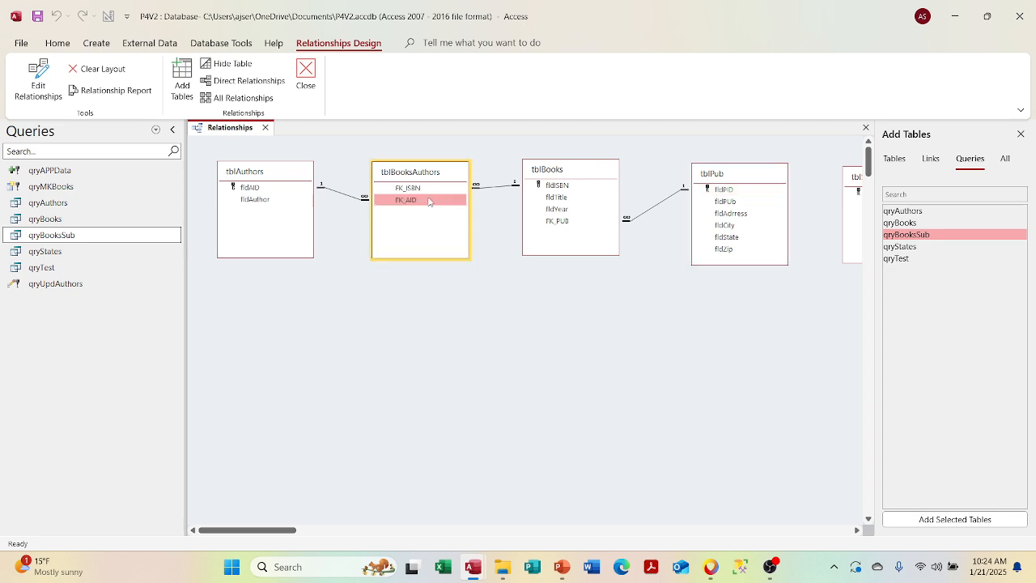
click(484, 258)
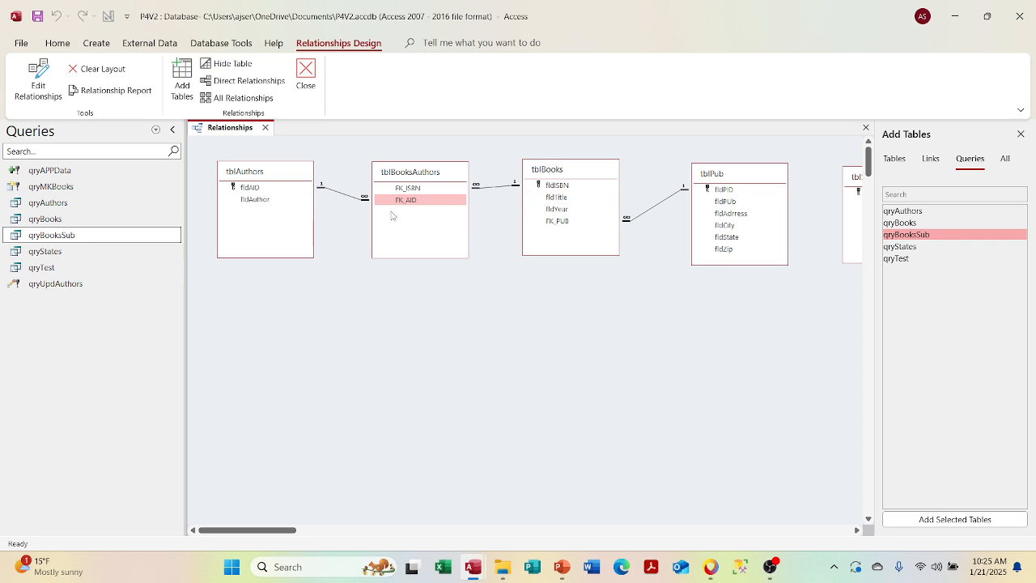
click(265, 127)
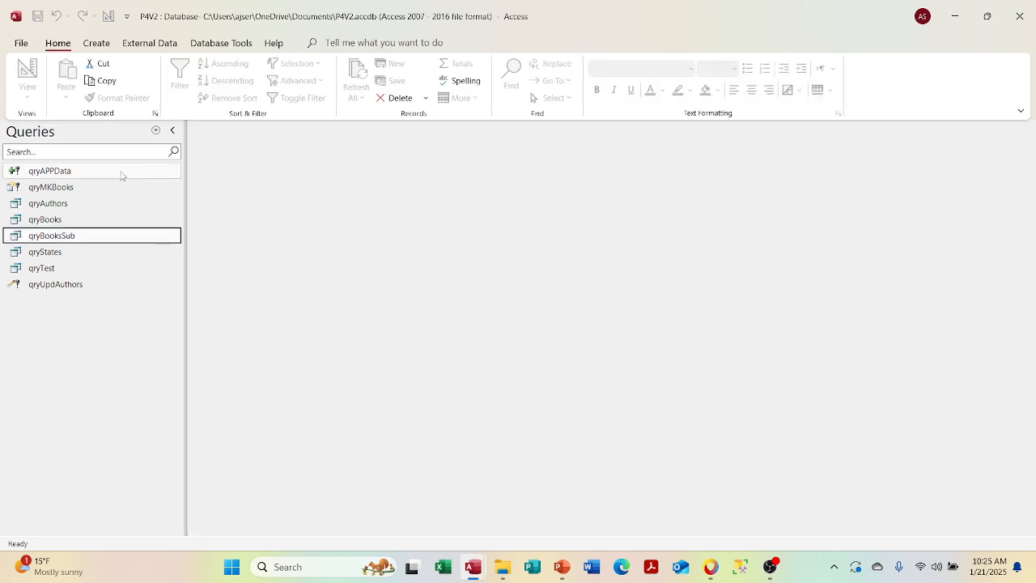
- Delete the Steppenwolf record (ISBN 1236ABC) from qryBooks, confirm the deletion and close the query
double_click(106, 219)
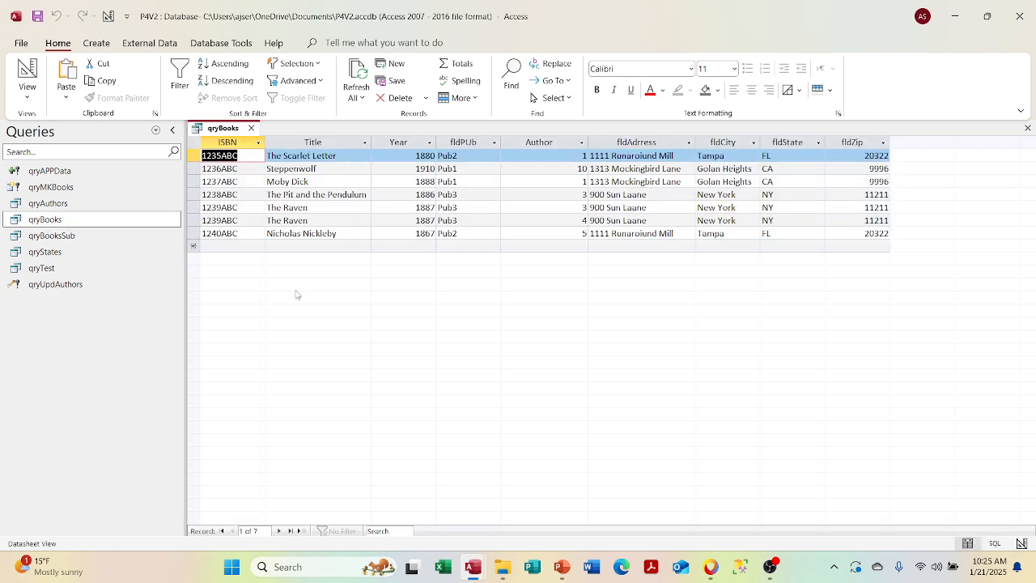
click(190, 170)
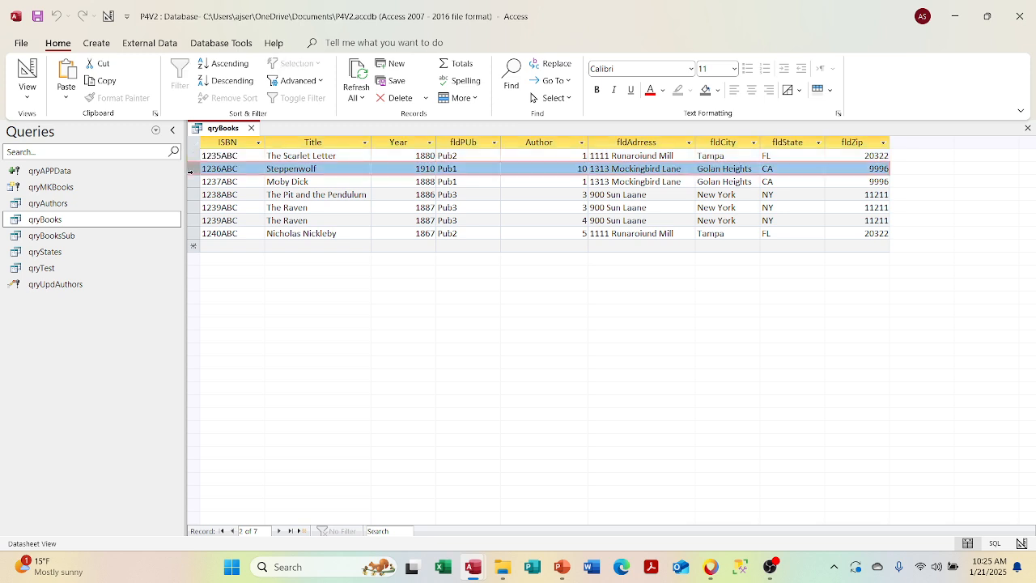
key(Delete)
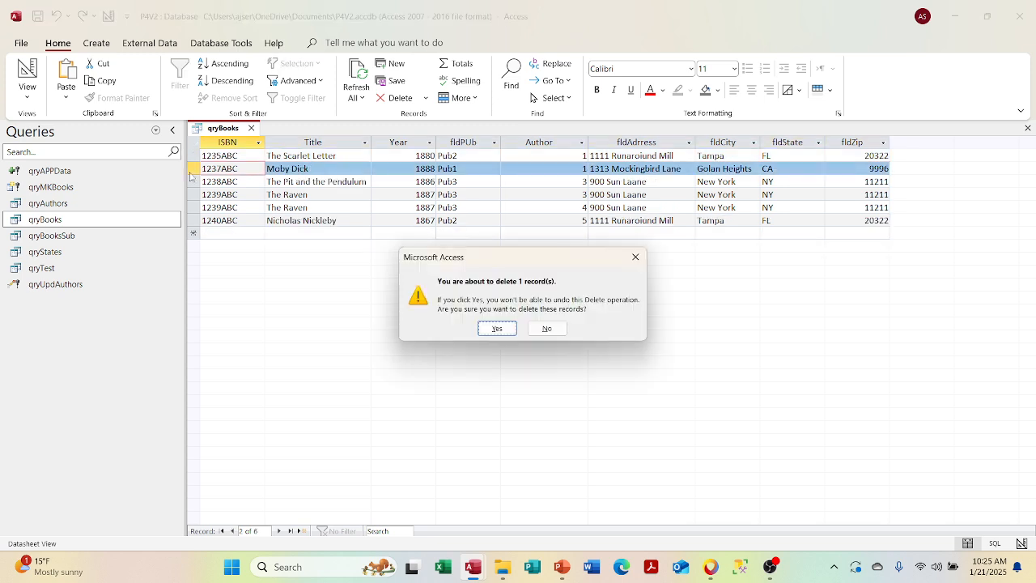
key(Return)
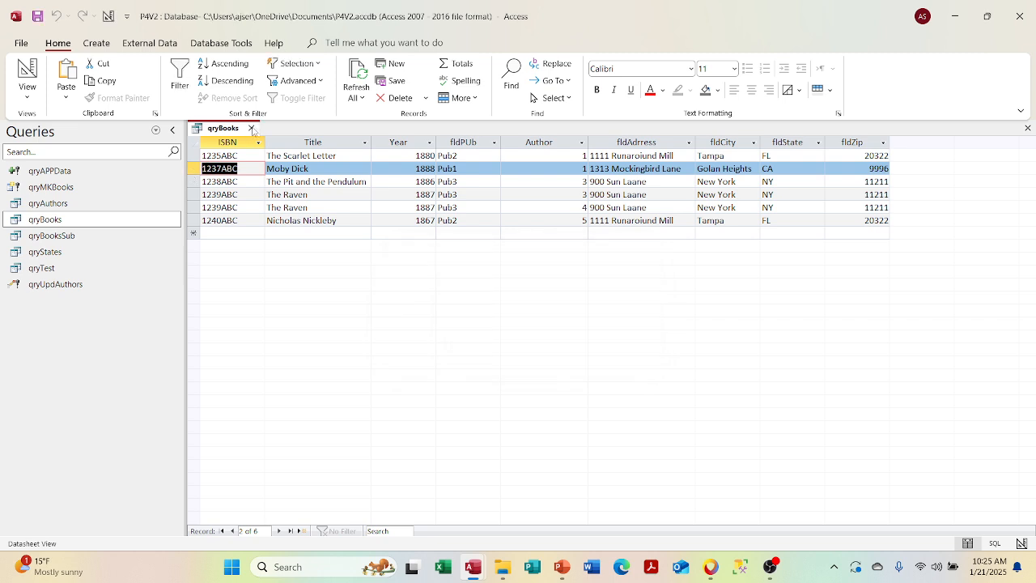
click(251, 128)
- Check qryAuthors for Hermen Hesse and qryBooks for Steppenwolf, closing each query
double_click(76, 203)
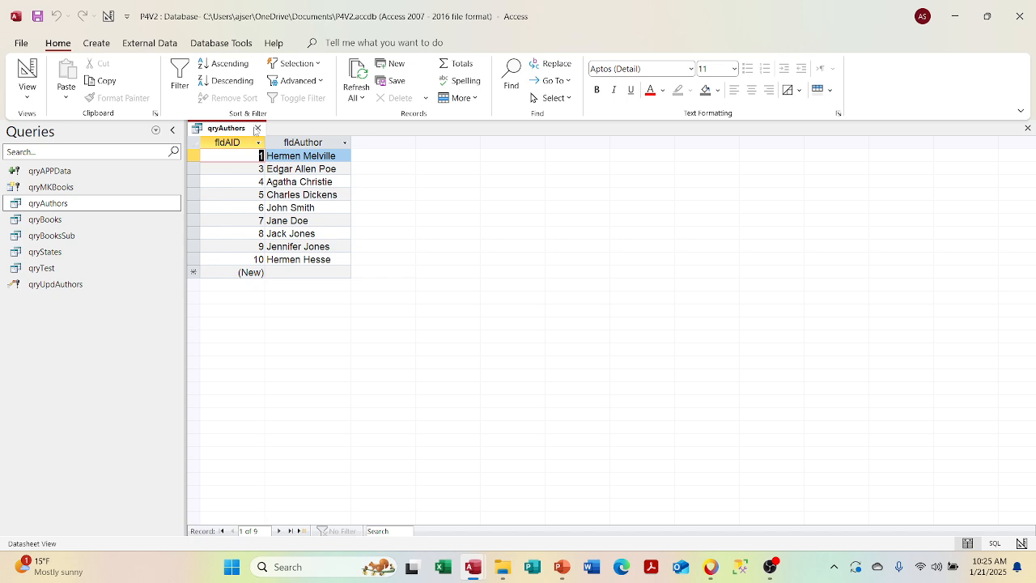
click(258, 128)
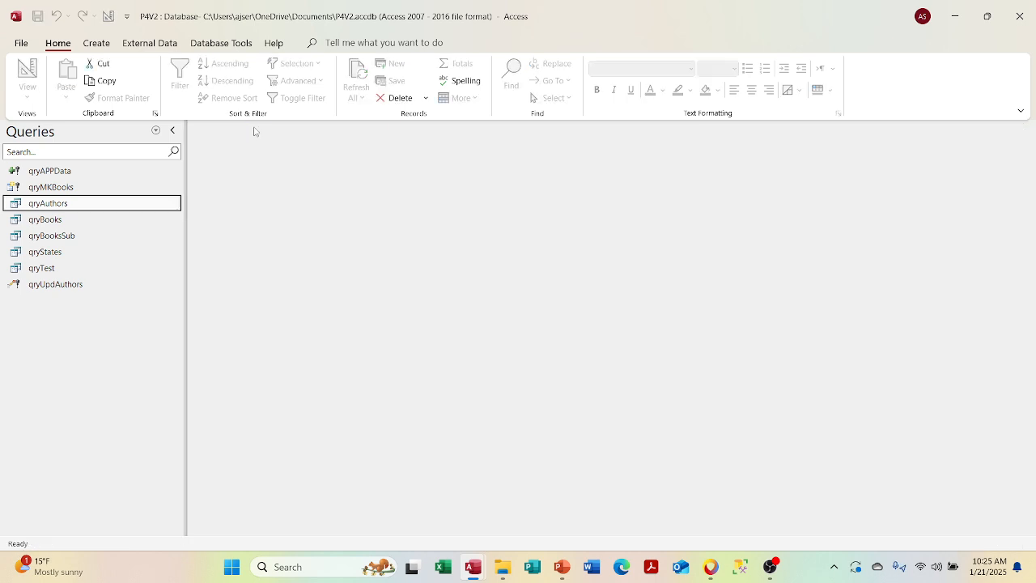
double_click(79, 222)
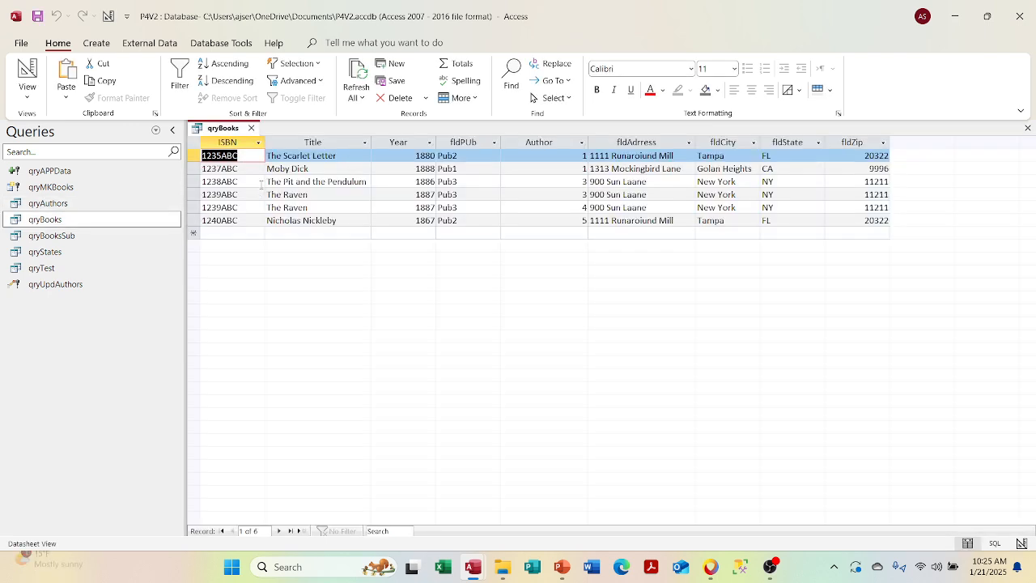
right_click(227, 132)
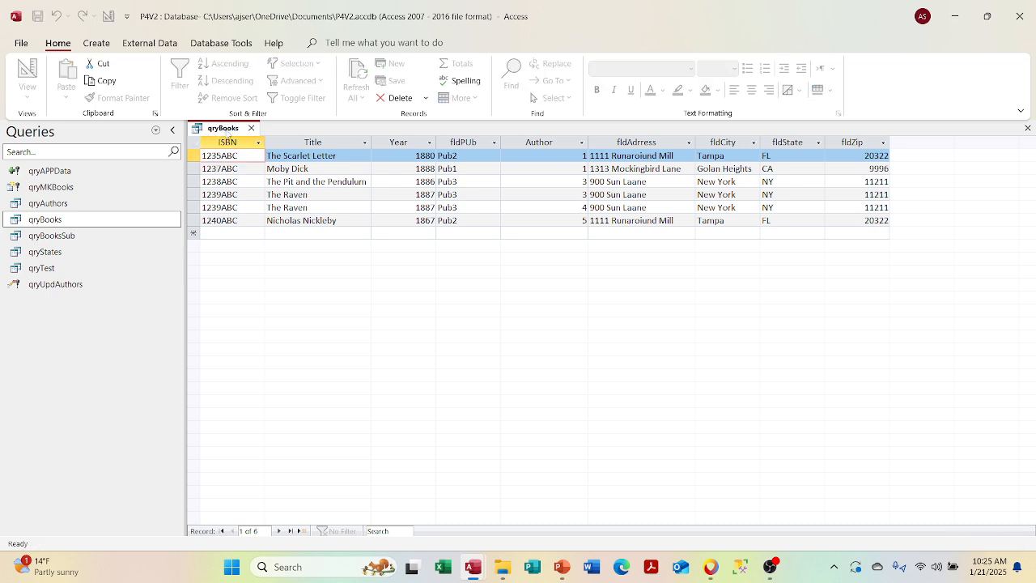
click(251, 128)
click(102, 205)
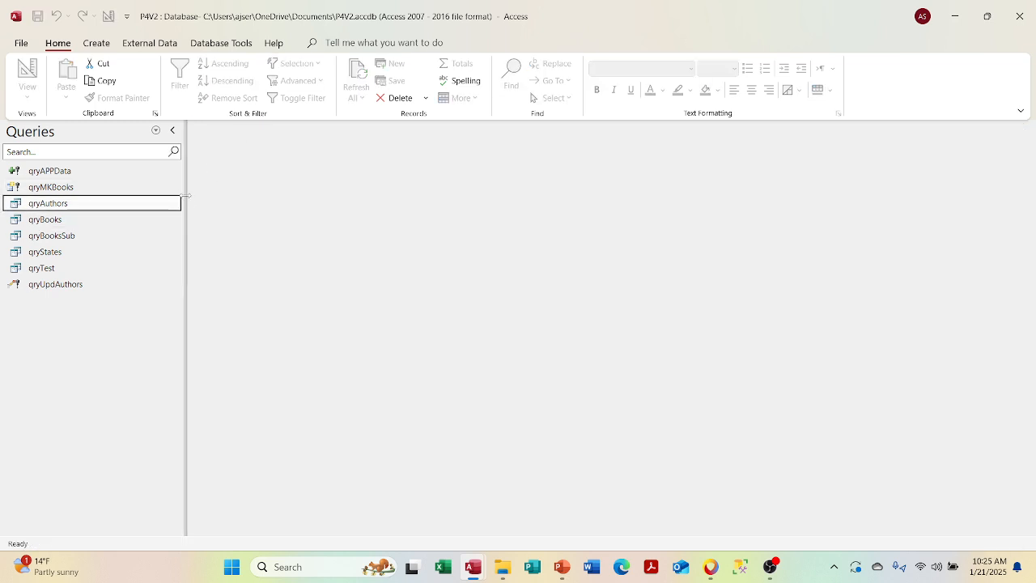
double_click(132, 203)
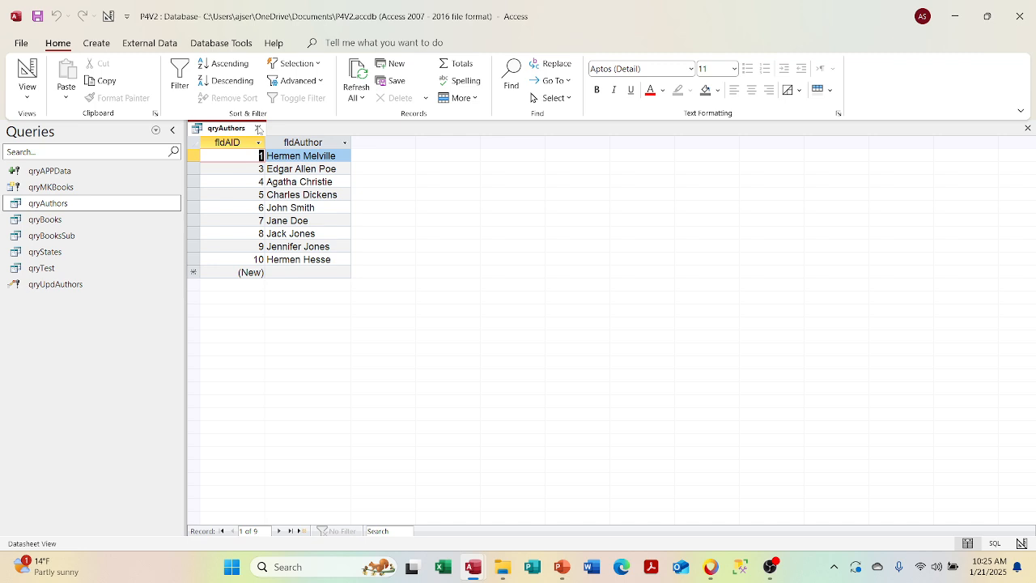
click(258, 128)
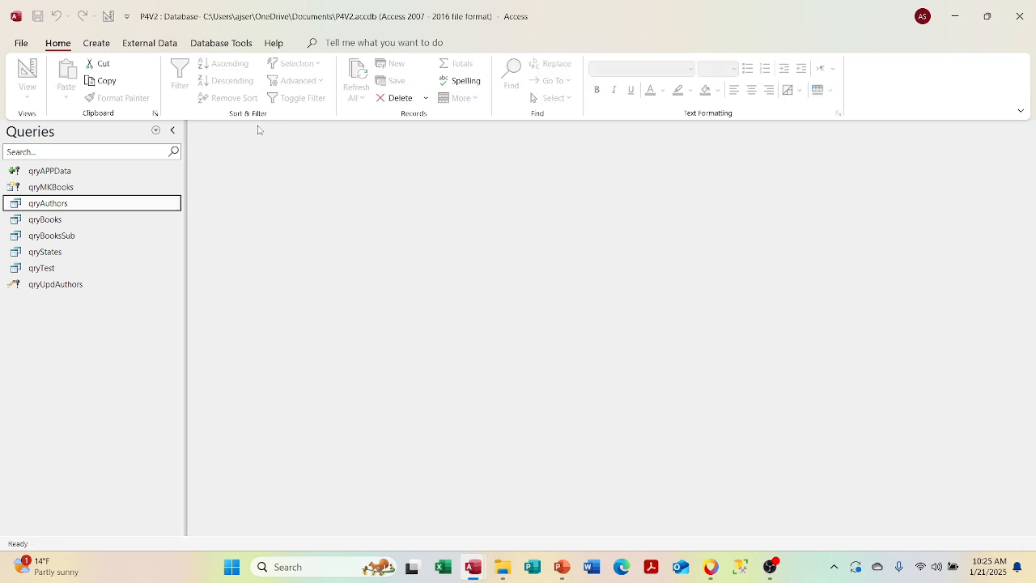
- Review the Relationships diagram again, list the tables instead of the queries, and close the diagram
click(203, 42)
click(172, 79)
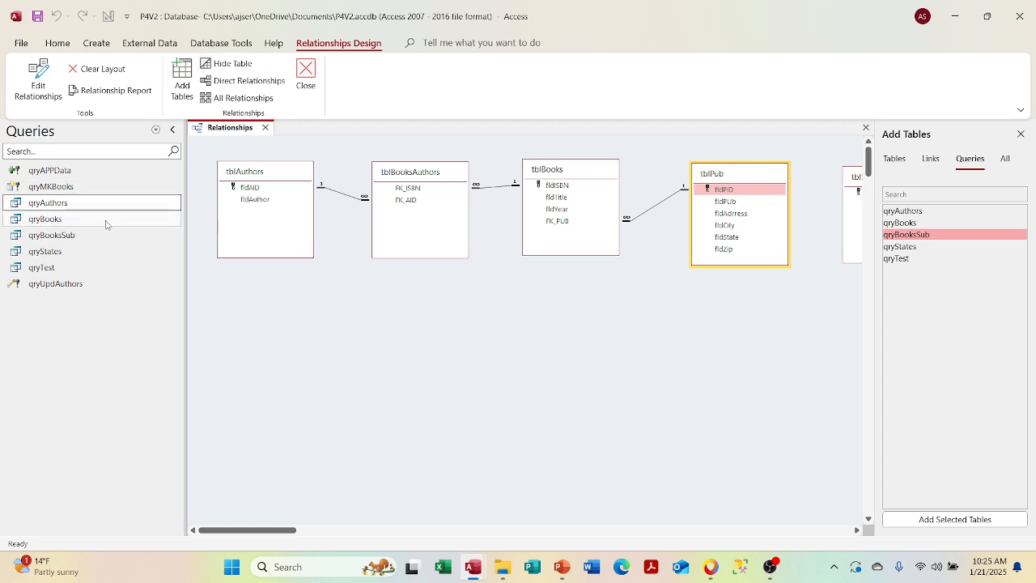
click(157, 129)
click(49, 266)
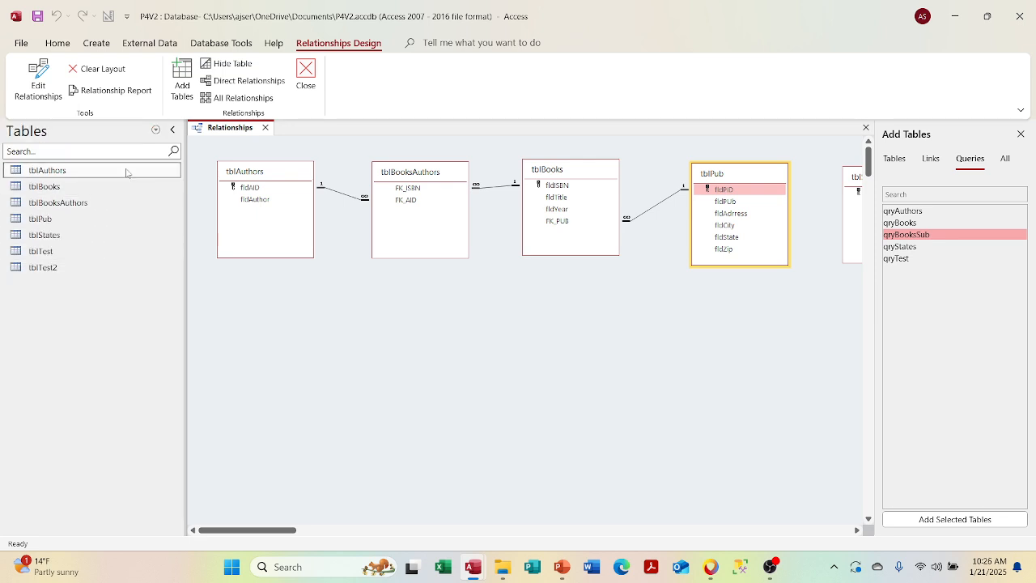
click(265, 128)
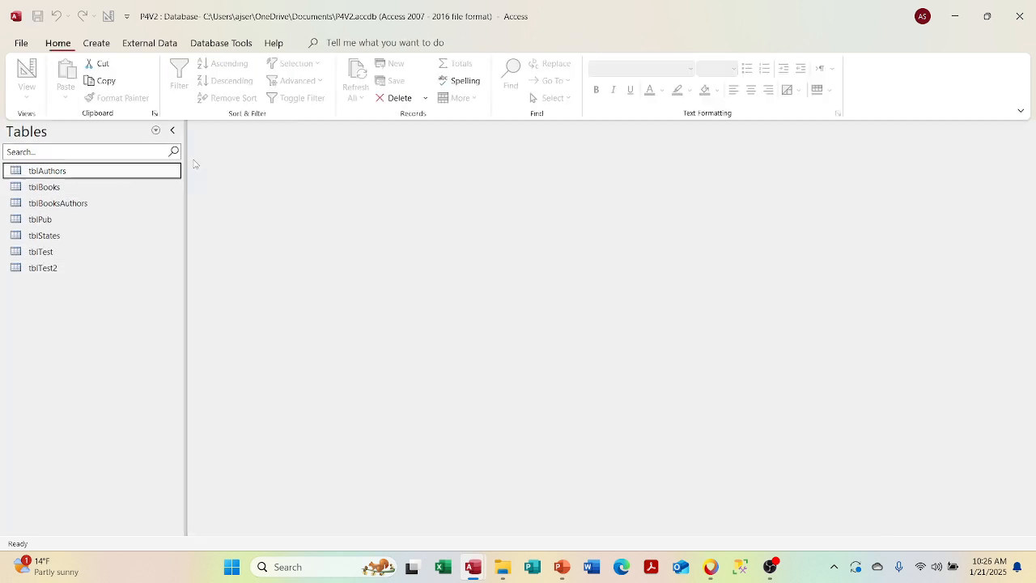
- Inspect Hermen Hesse's linked ISBNs in tblAuthors and open tblBooks at its new blank record
double_click(102, 171)
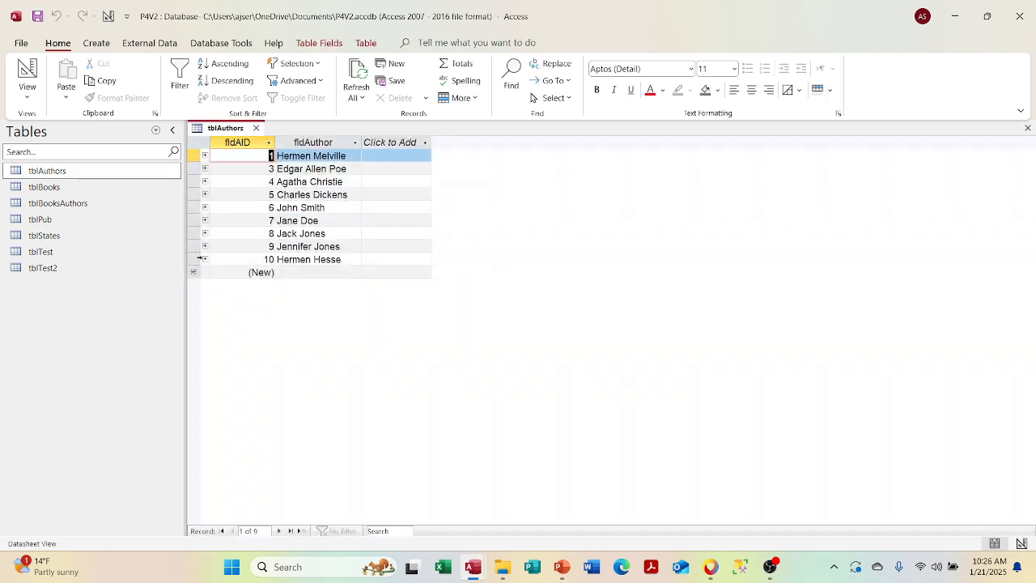
click(204, 259)
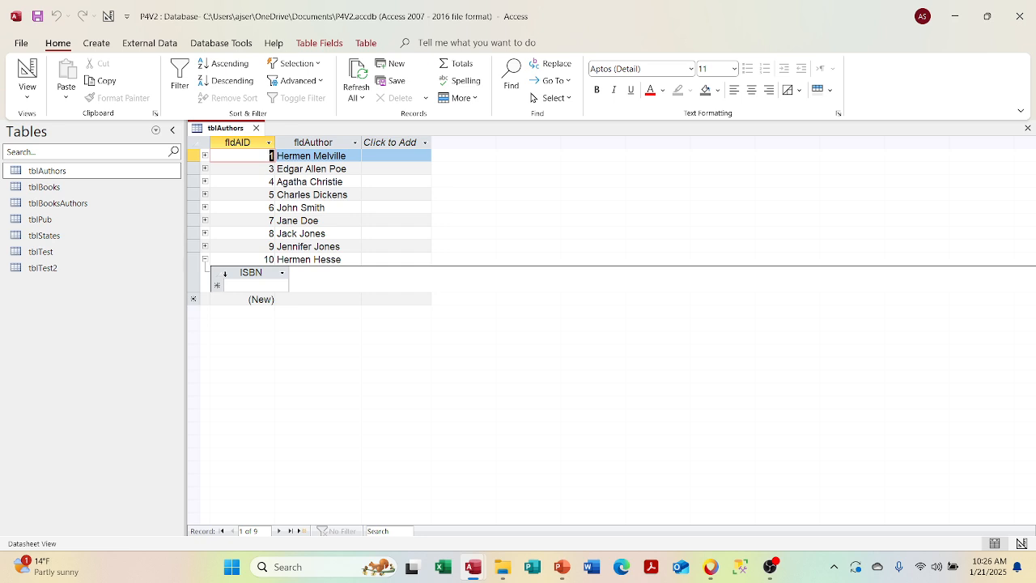
double_click(115, 189)
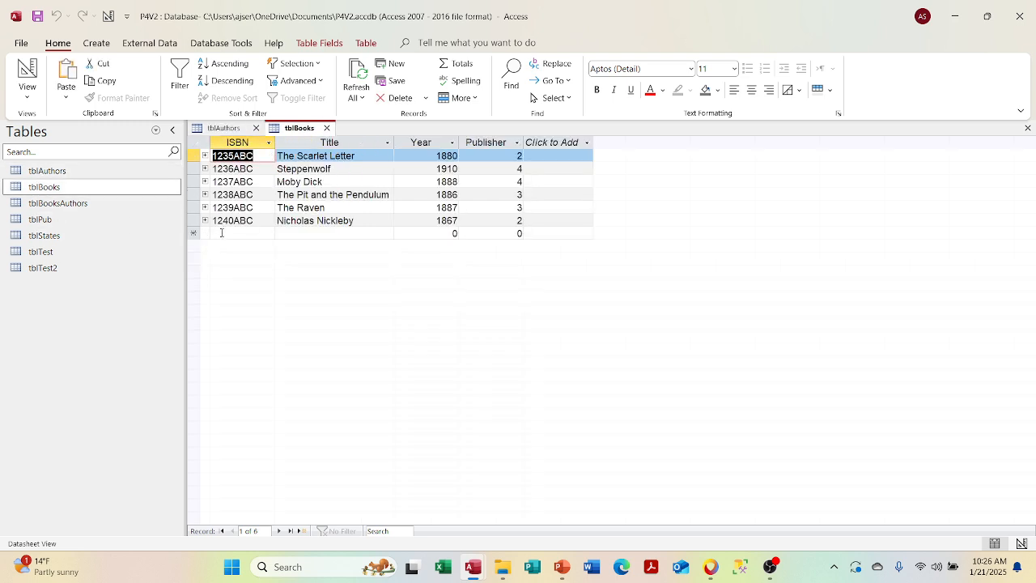
click(222, 233)
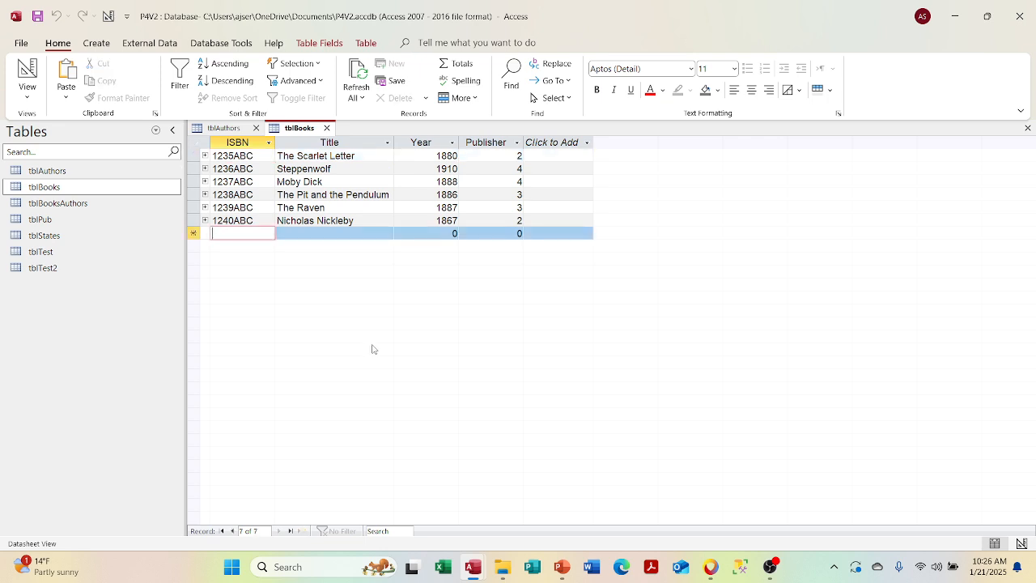
- Inspect the linked authors of Steppenwolf (1236ABC) in tblBooks and close both open tables
click(205, 168)
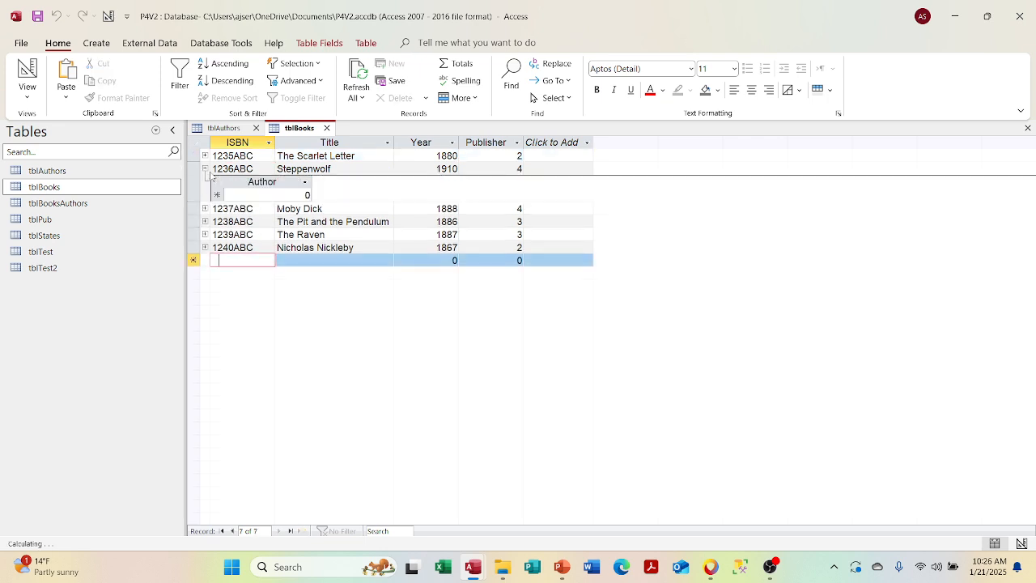
click(193, 247)
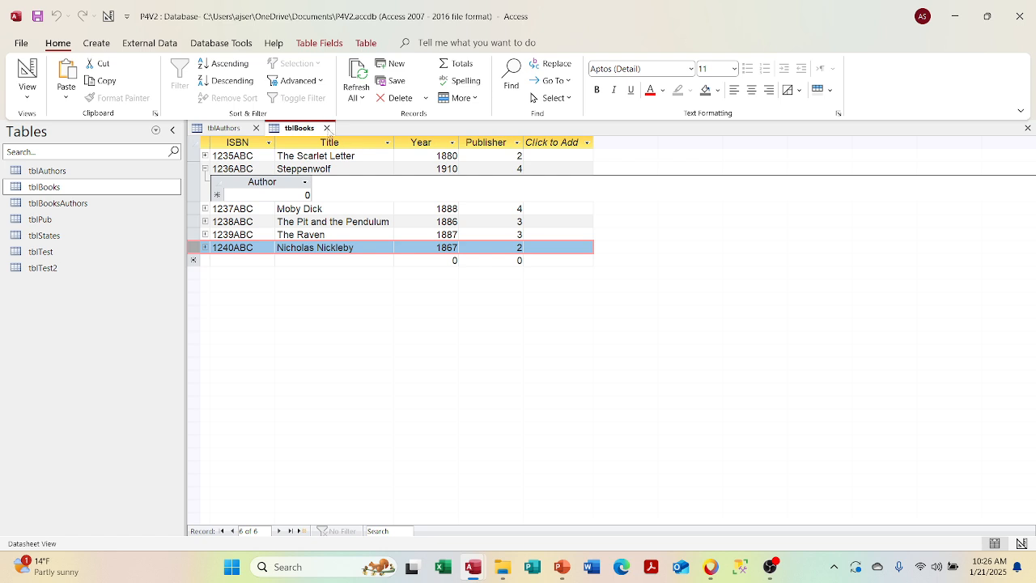
click(327, 128)
click(255, 129)
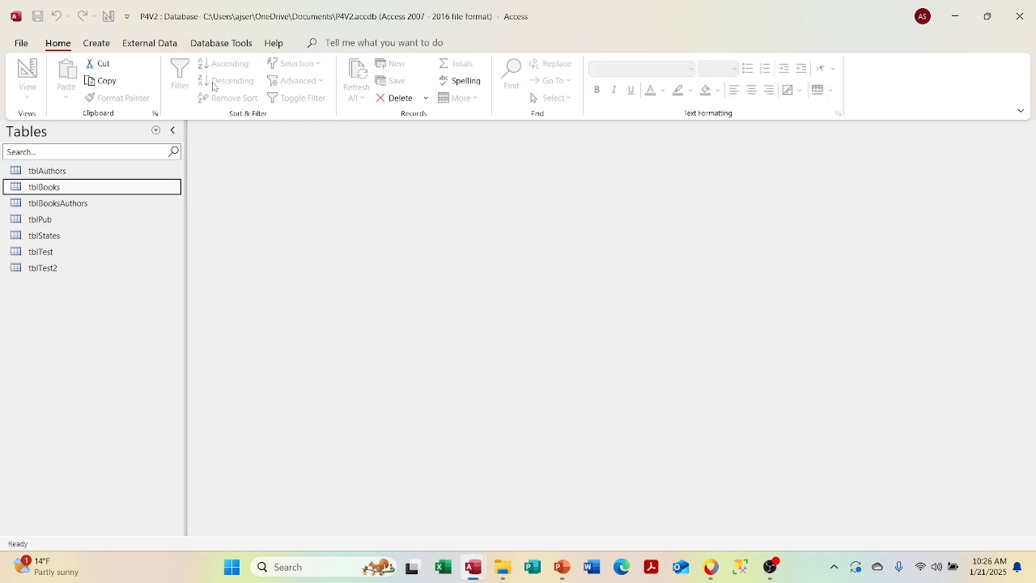
- Review how authors, books and publishers are related in the Relationships diagram and close it
click(212, 45)
click(178, 77)
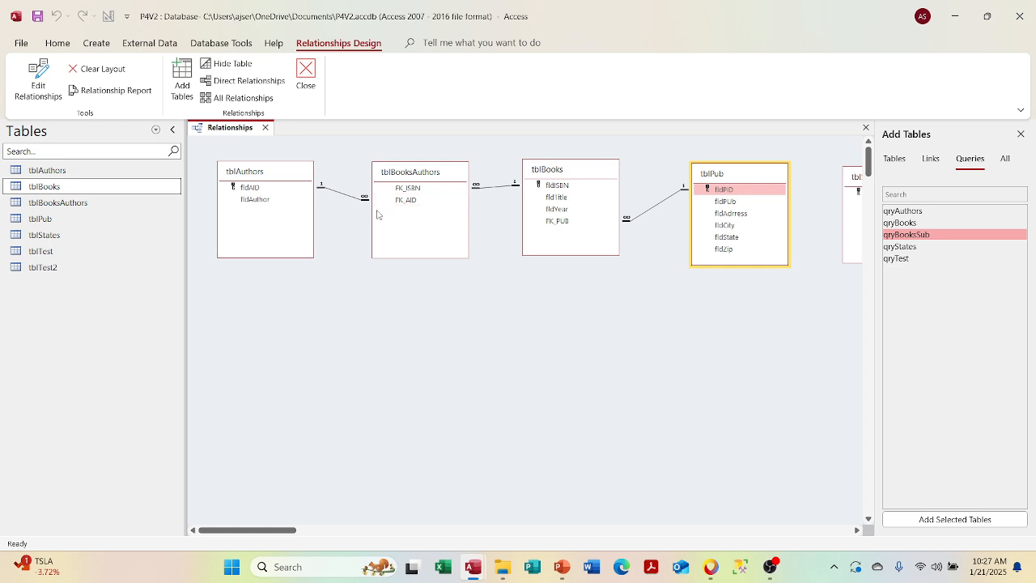
click(264, 128)
- Add a new record to tblBooks with ISBN 1241ABC and title Steppenwolf
double_click(115, 188)
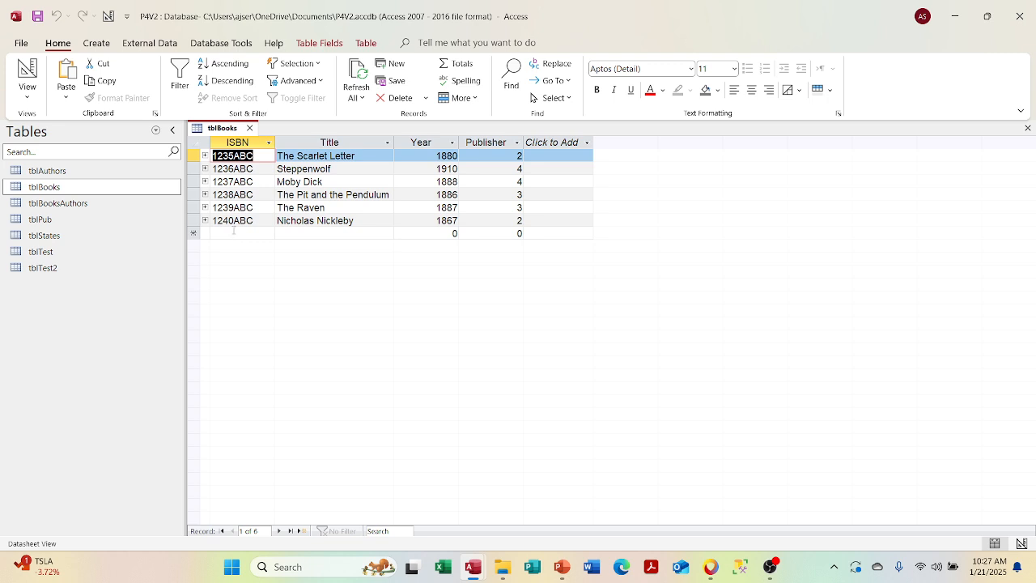
click(234, 230)
text(1)
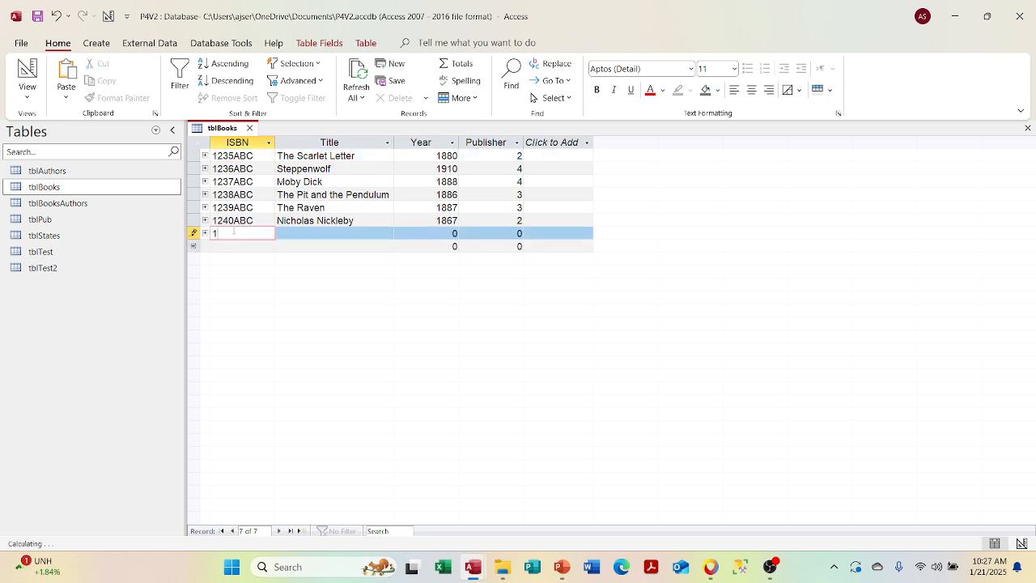
text(241)
text(ABC)
key(Tab)
text(S)
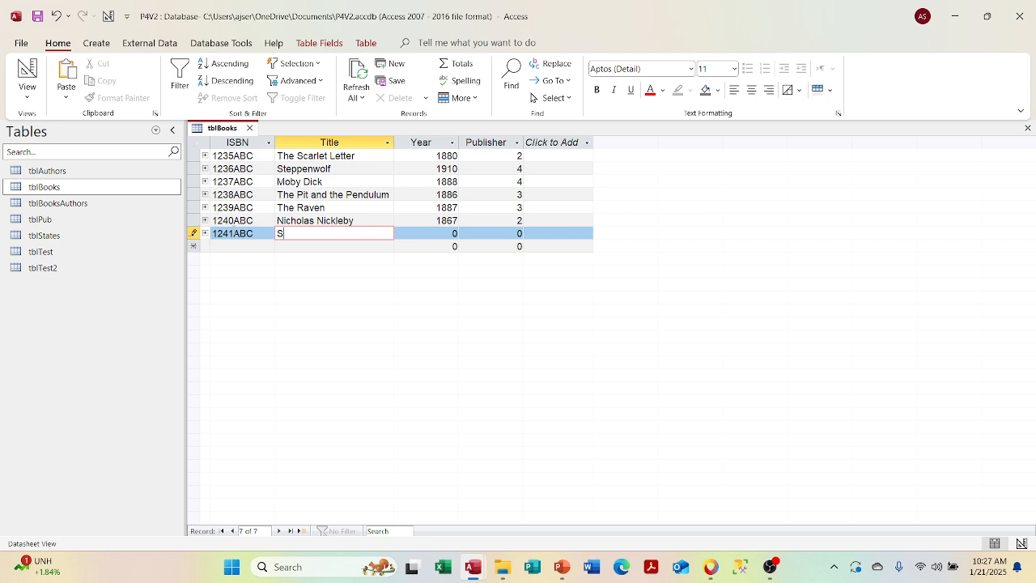
text(teppenwolf)
key(Tab)
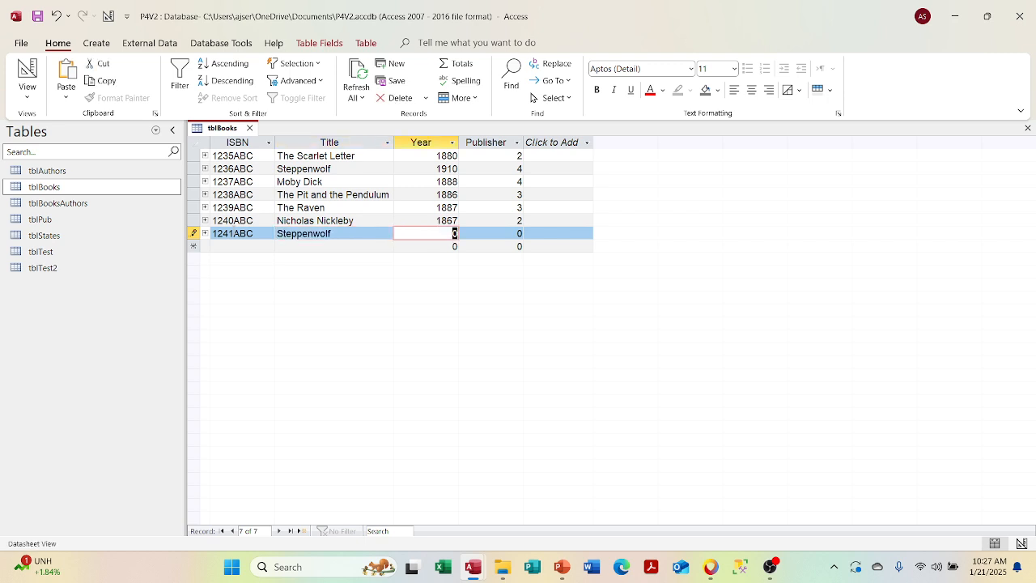
- Enter 193 as the Year of the new Steppenwolf record
text(1888)
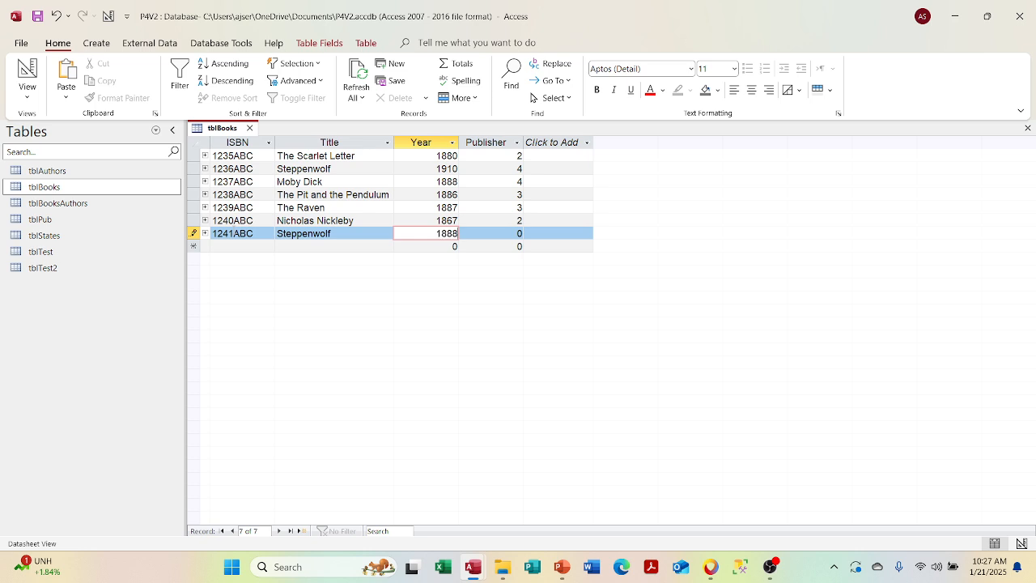
key(BackSpace)
key(BackSpace)
key(BackSpace)
text(193)
key(Tab)
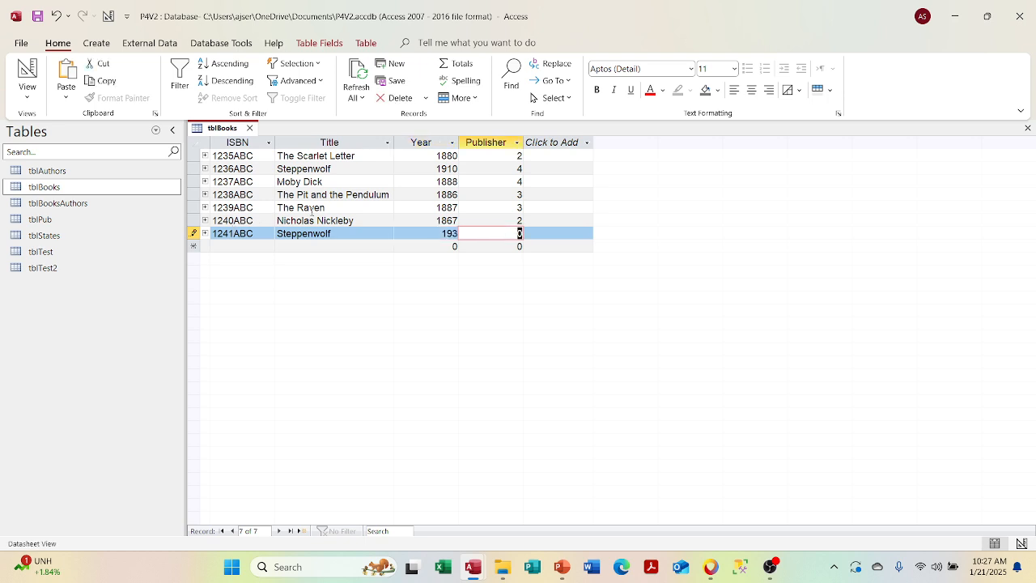
text(10)
text(1)
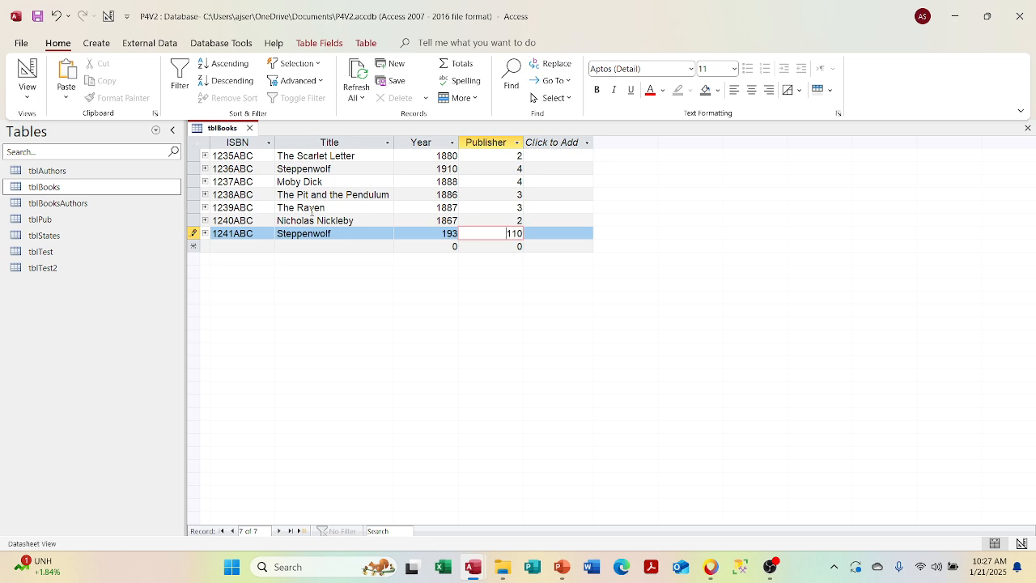
key(BackSpace)
drag(511, 234, 524, 234)
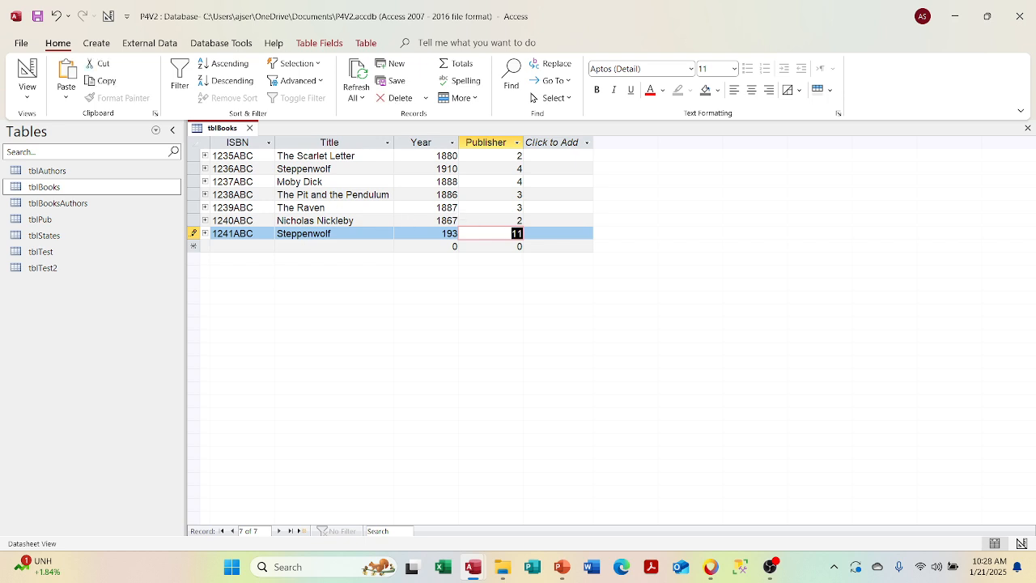
key(Delete)
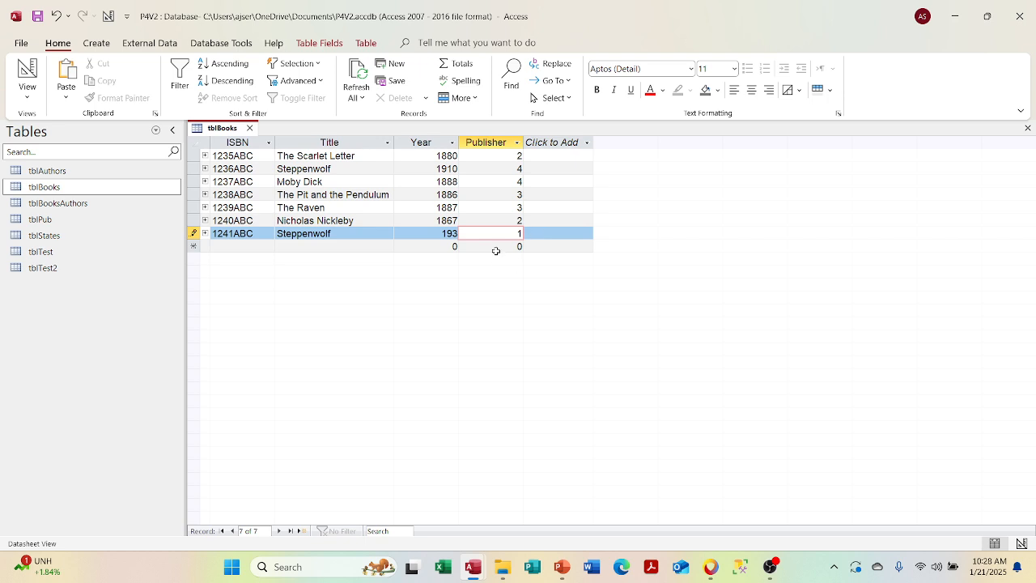
- Look up the publisher IDs in tblPub and set the new Steppenwolf record's Publisher to 5
double_click(89, 221)
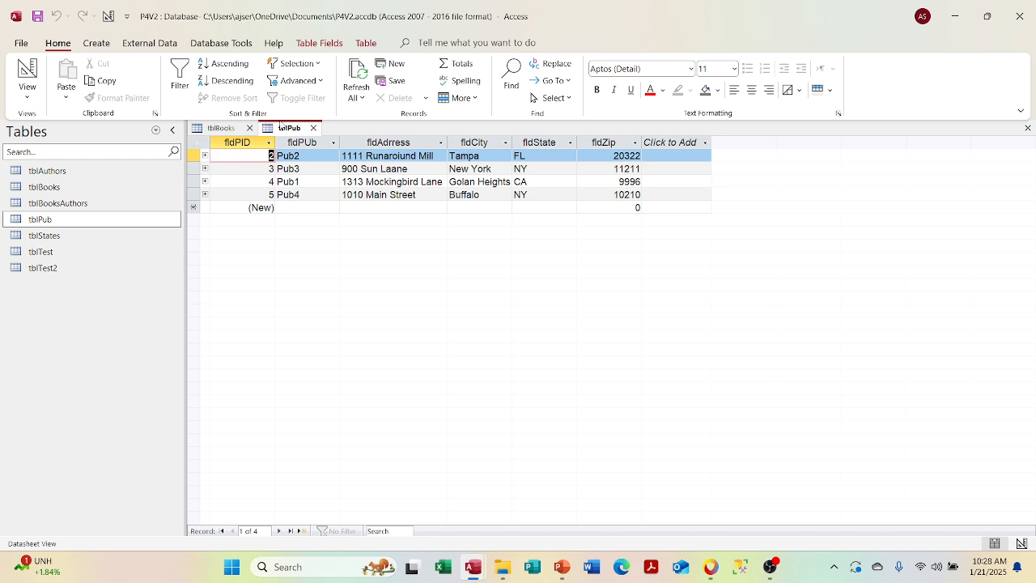
click(314, 128)
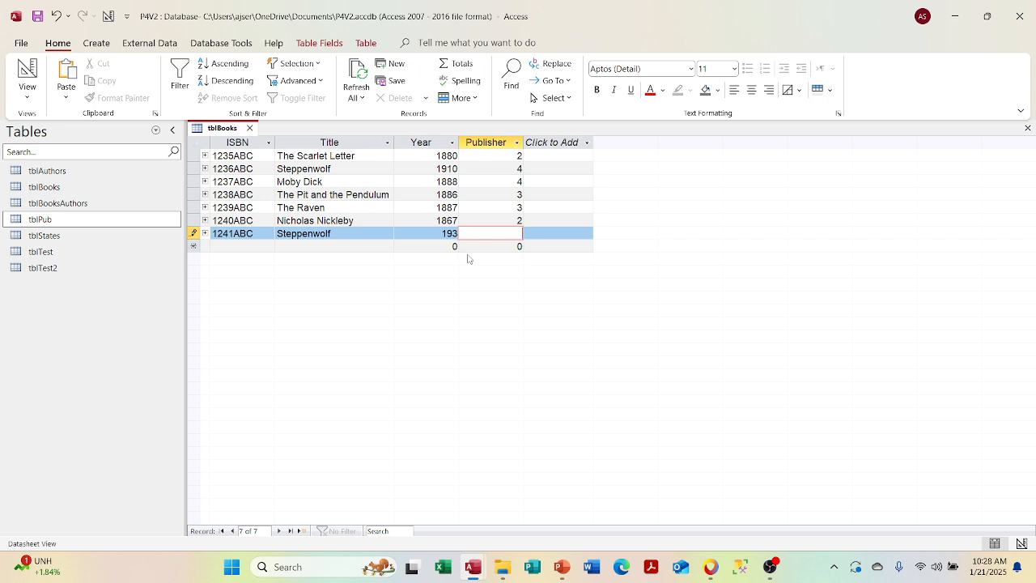
text(5)
key(Return)
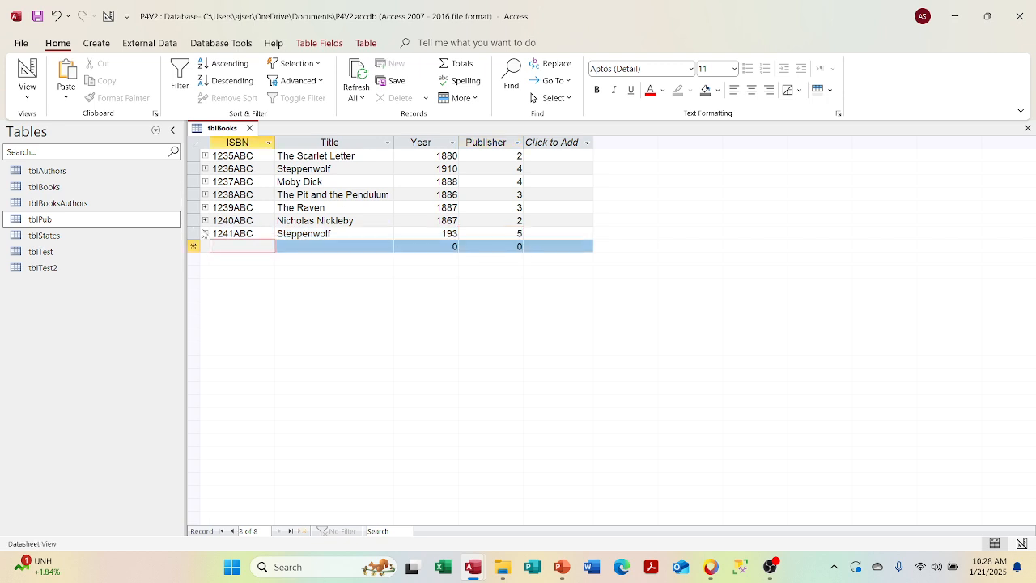
- Try Publisher 11 on the new Steppenwolf record and restore it to 5
double_click(499, 234)
text(11)
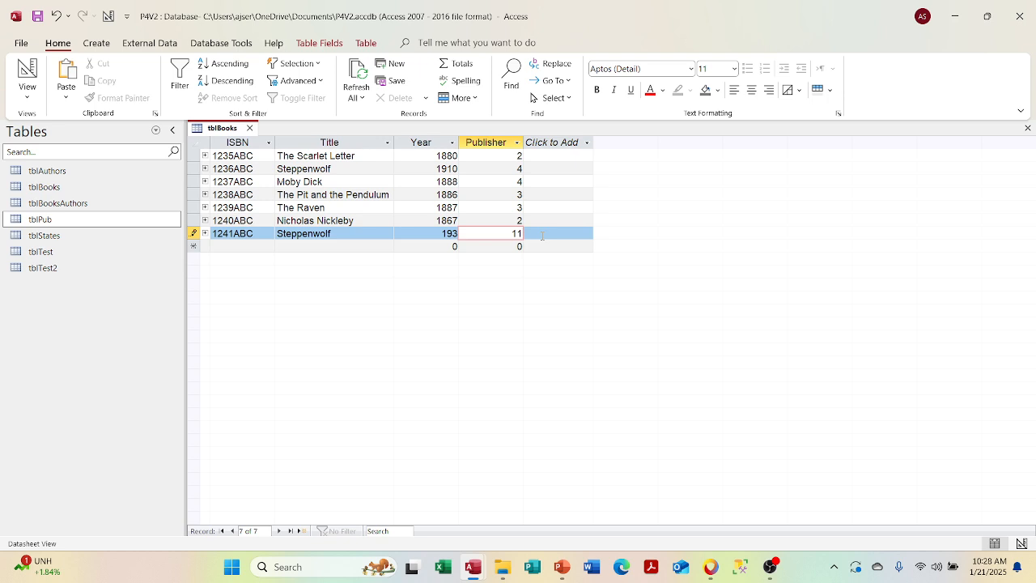
key(Tab)
key(shift+Tab)
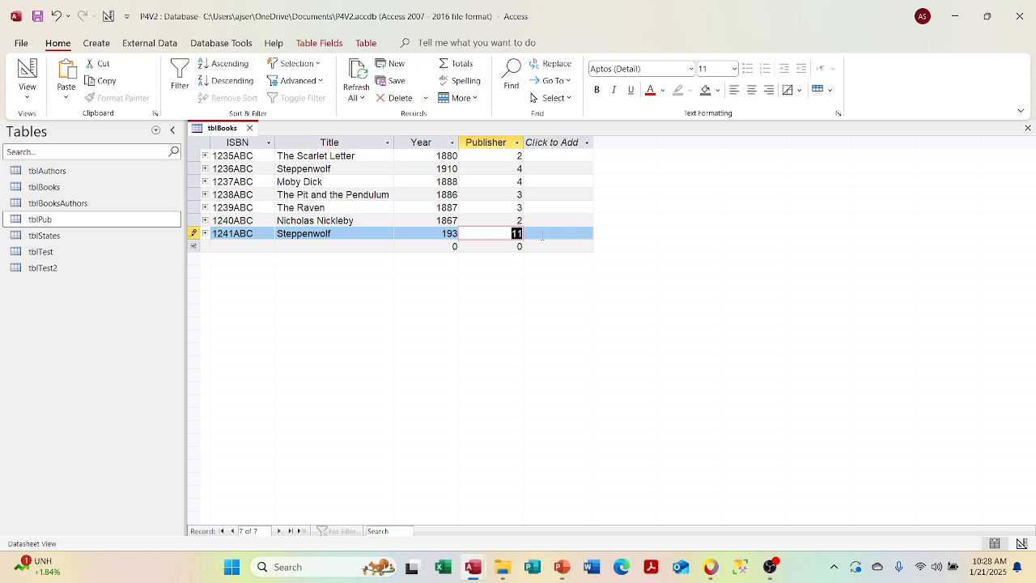
text(5)
key(Tab)
key(Tab)
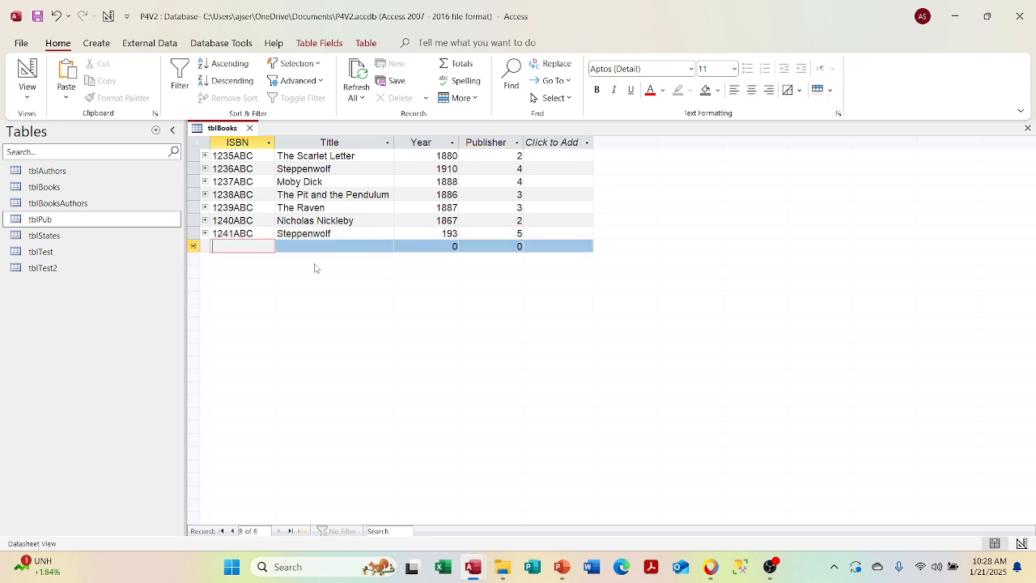
- Link author 10 to Steppenwolf (1241ABC) in its subdatasheet, collapse it and close tblBooks
click(205, 234)
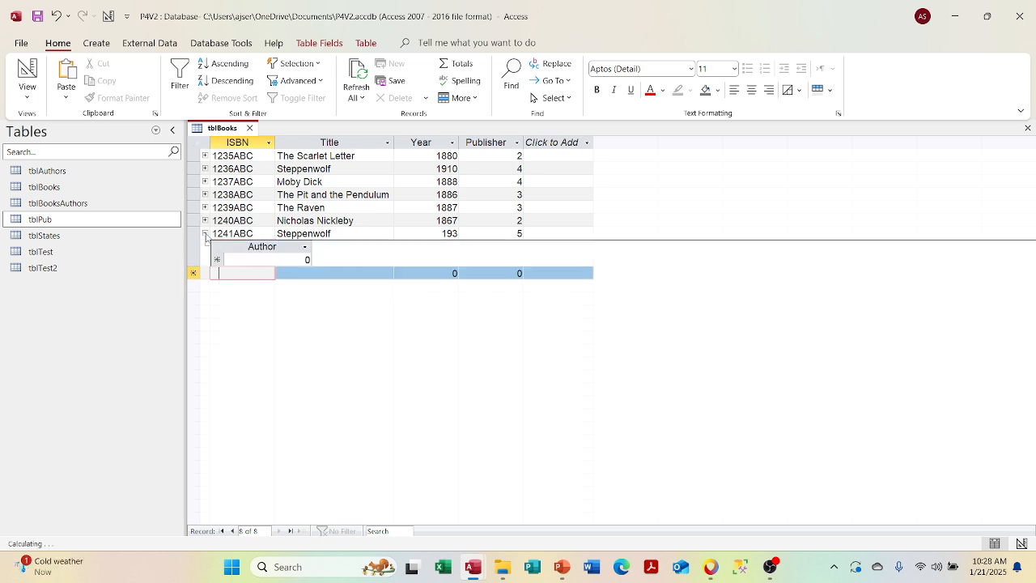
click(293, 256)
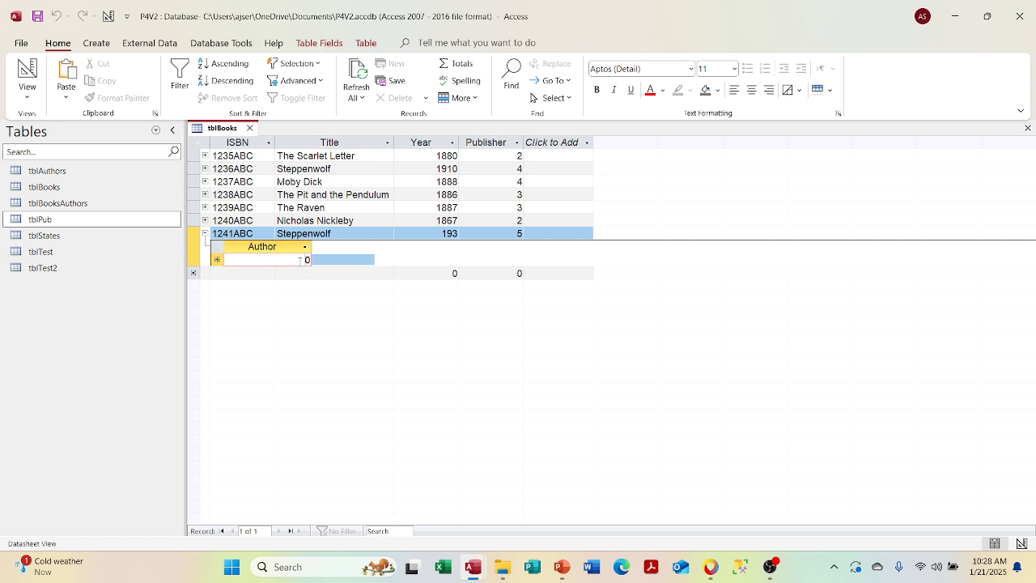
text(1)
key(Tab)
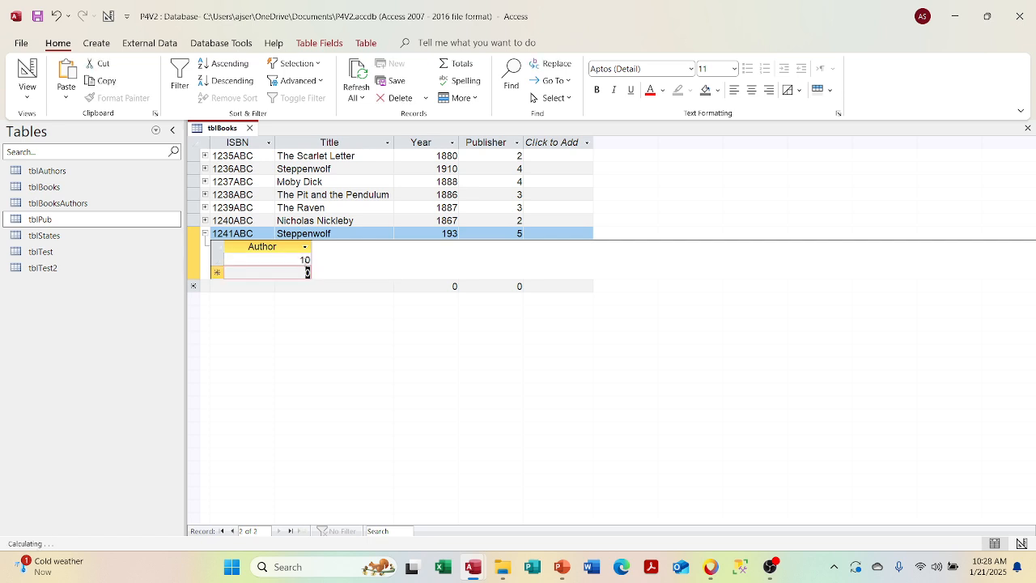
click(205, 234)
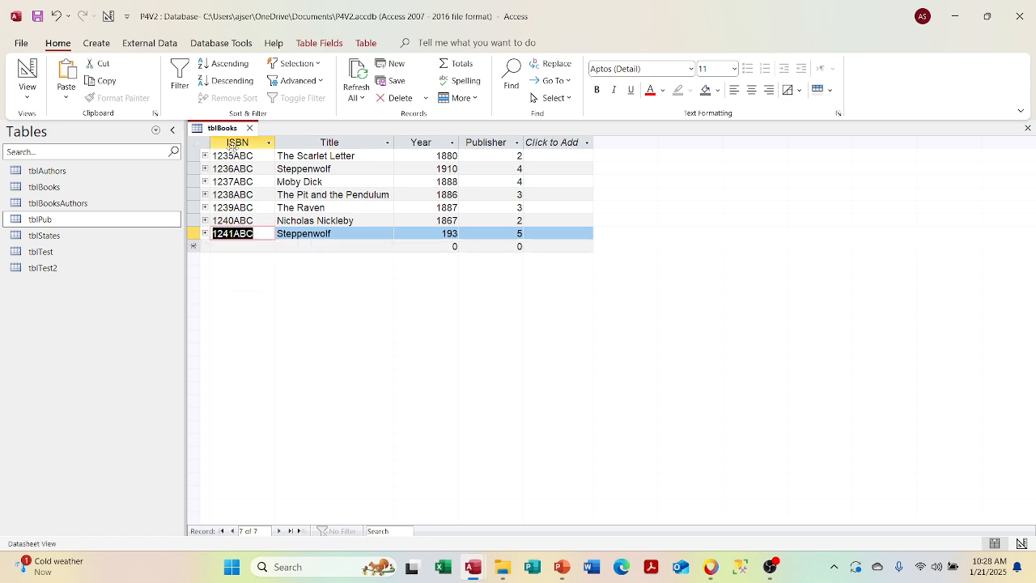
click(251, 129)
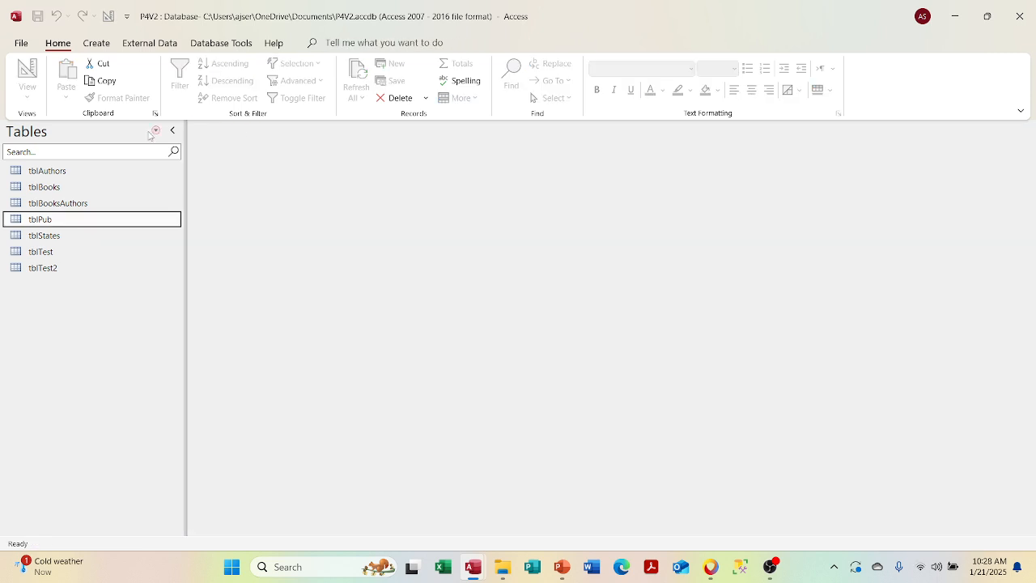
- List the queries and check qryBooksSub, qryBooks and qryAuthors for Steppenwolf and its author, closing each query
click(154, 131)
click(88, 281)
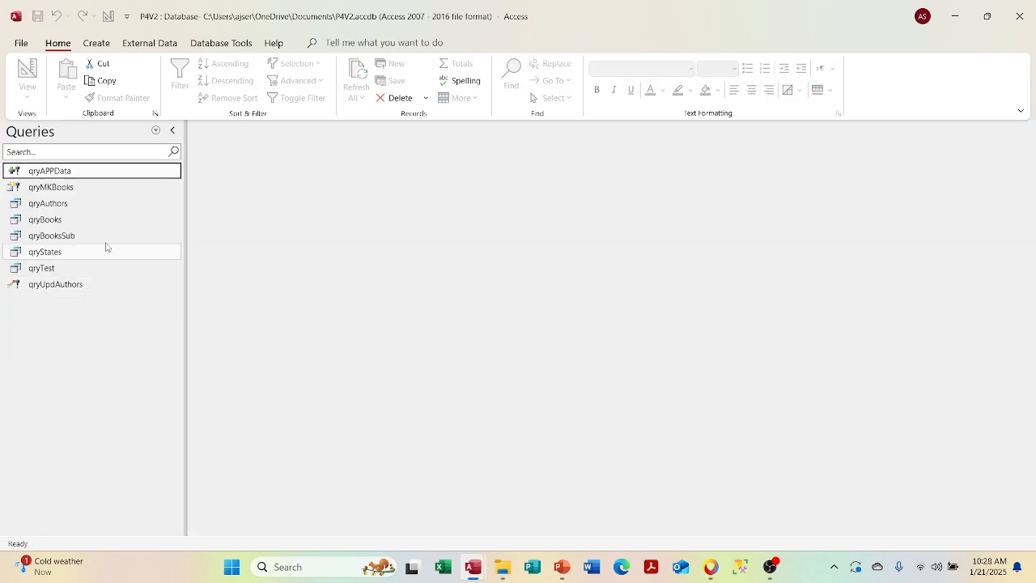
click(108, 210)
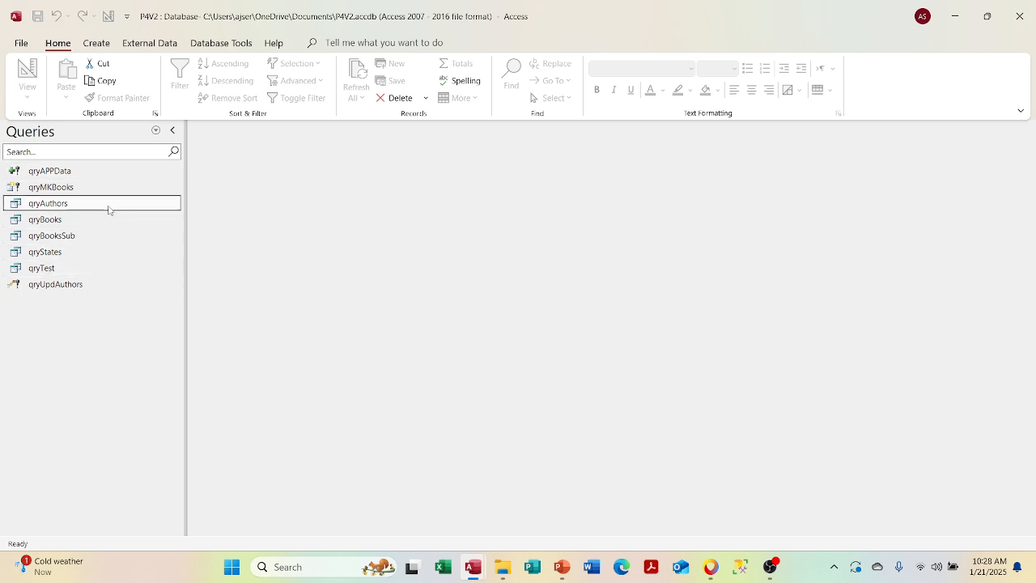
double_click(56, 236)
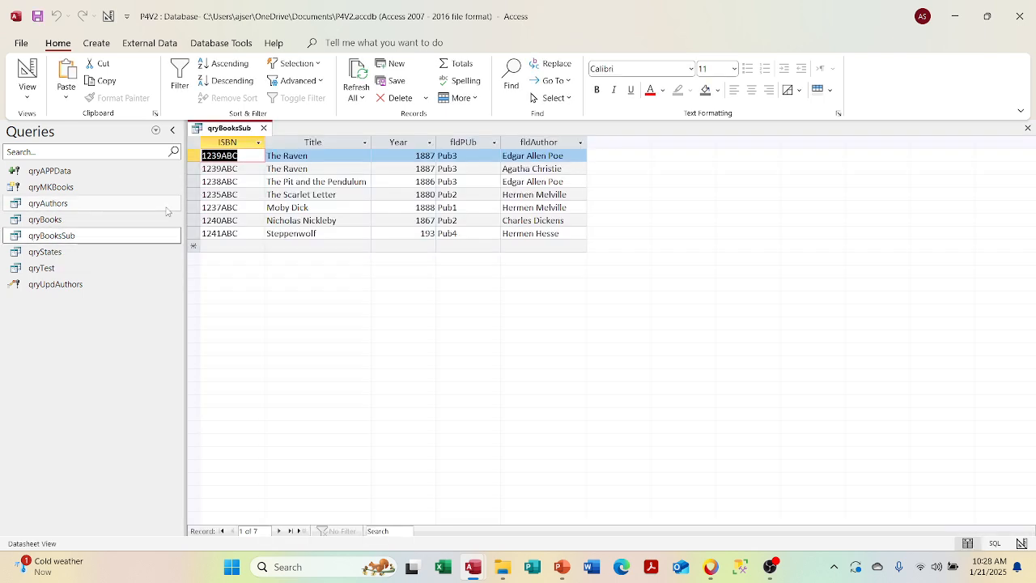
click(264, 128)
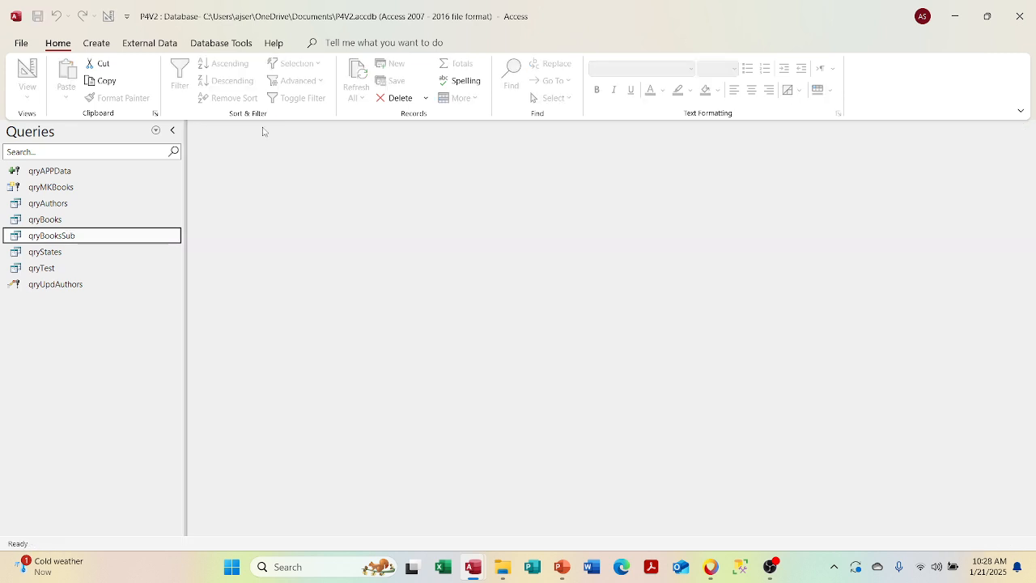
double_click(118, 223)
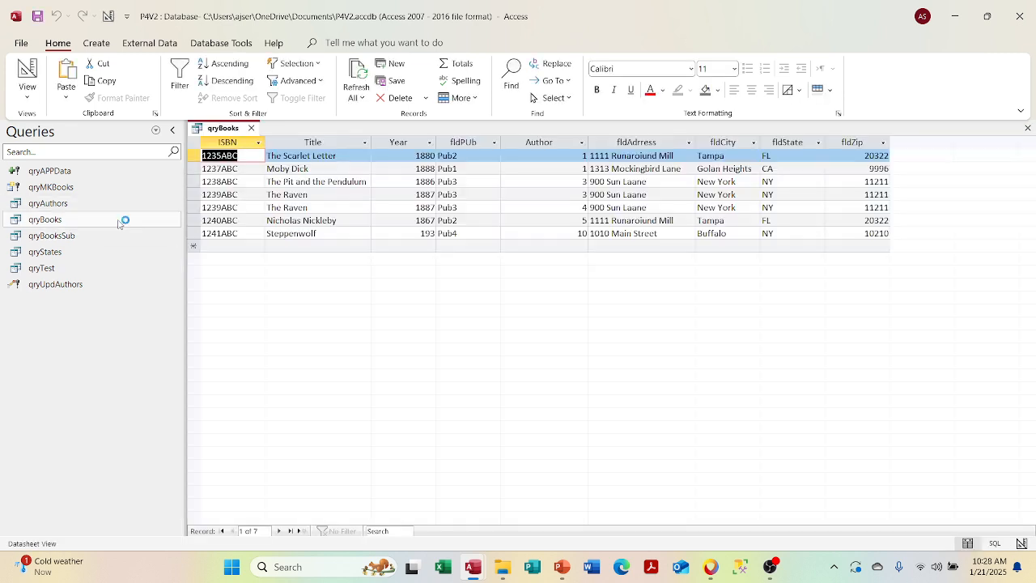
click(250, 128)
double_click(118, 207)
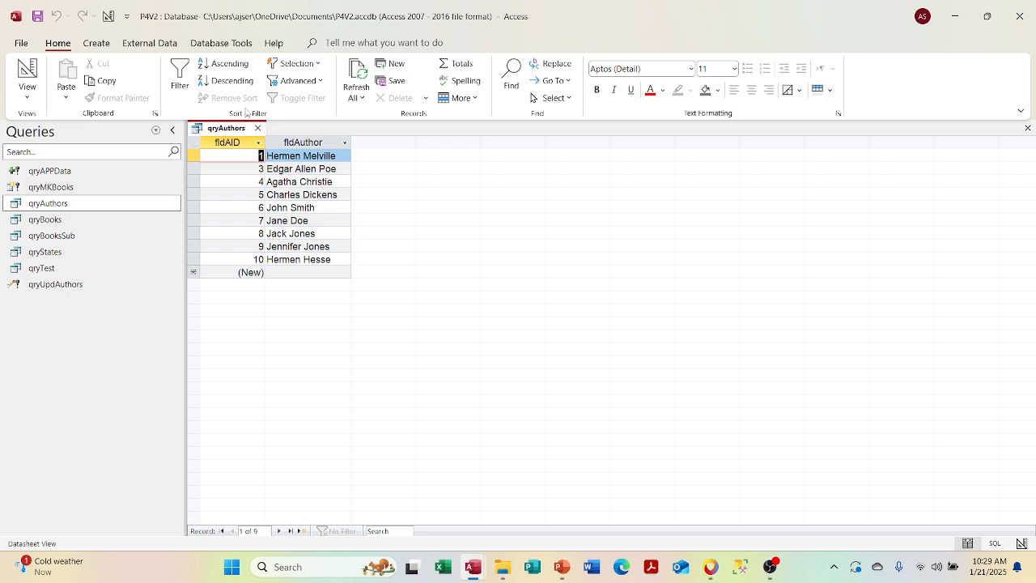
click(258, 130)
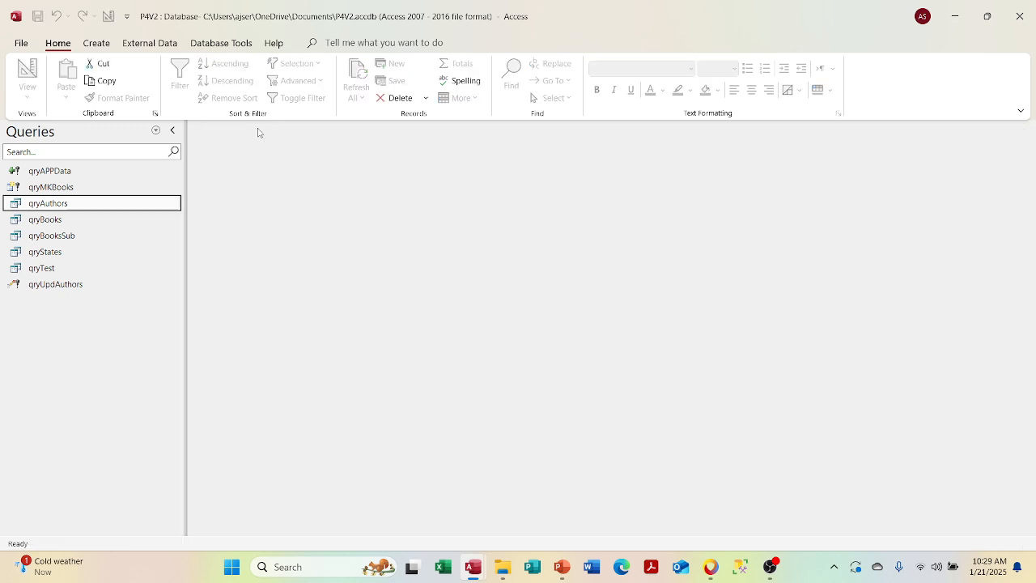
- Set Steppenwolf's Year to 1930 in qryBooks and save the record
double_click(90, 220)
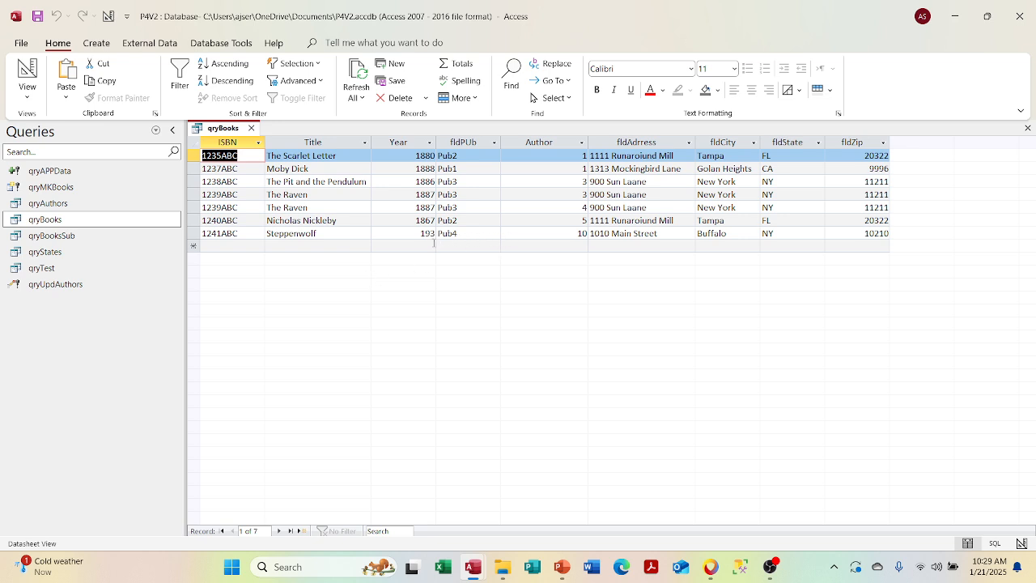
click(429, 233)
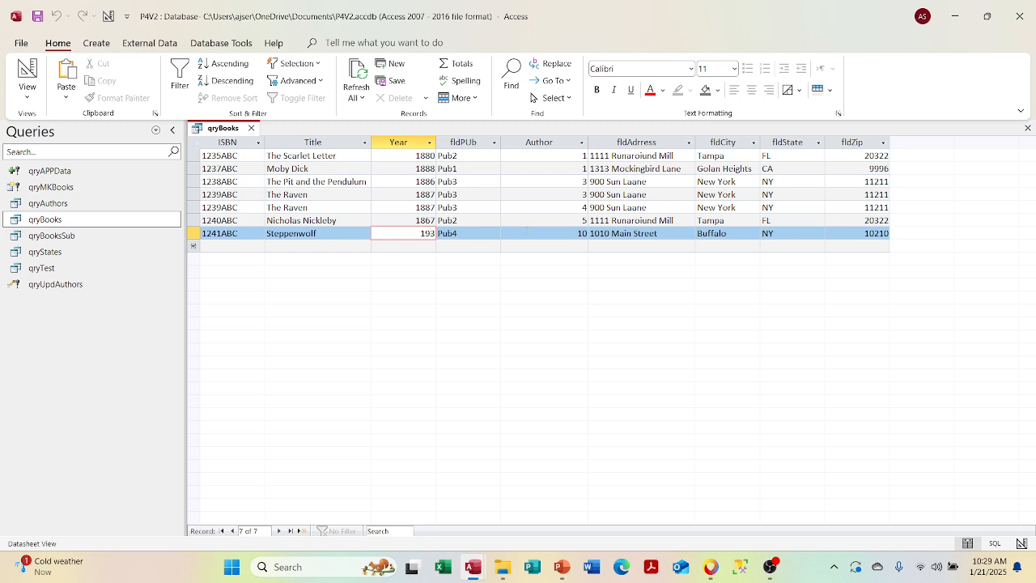
text(0)
key(Tab)
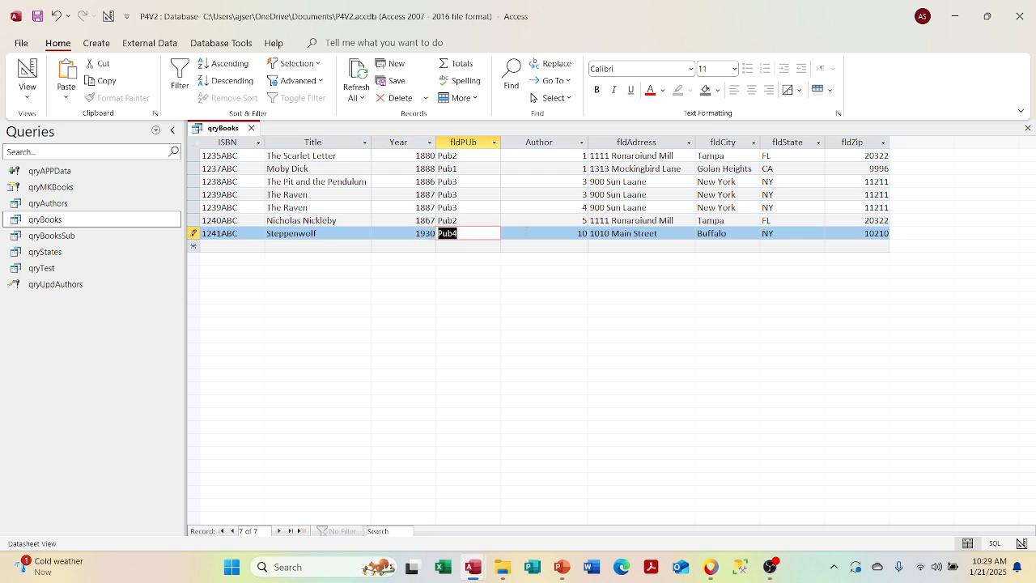
click(488, 247)
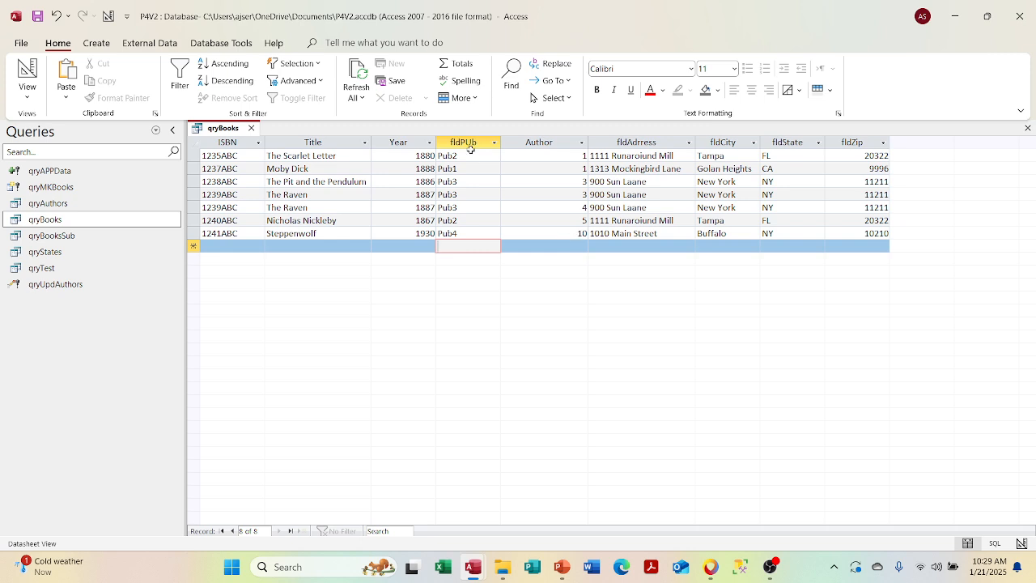
- Close qryBooks, check the Steppenwolf record in qryBooksSub and close that query
click(251, 128)
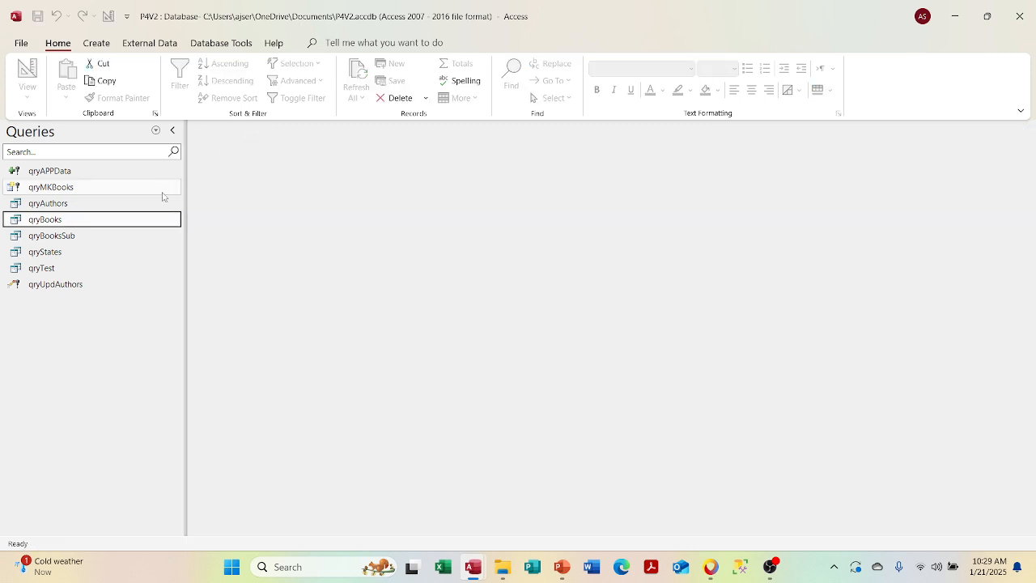
double_click(139, 236)
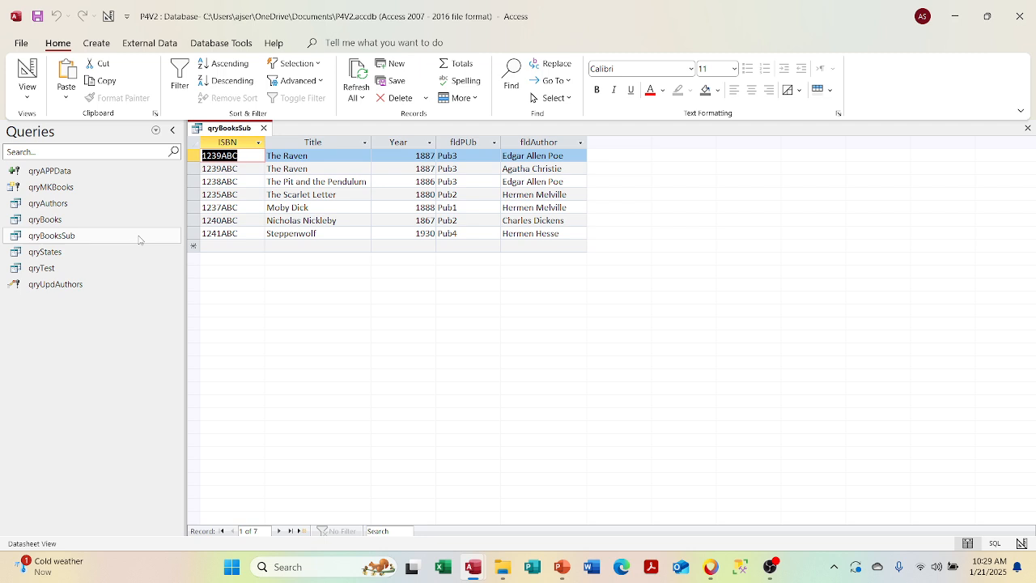
click(264, 128)
- Open the database's relationships layout without the Add Tables list and examine how the tables are linked
click(221, 44)
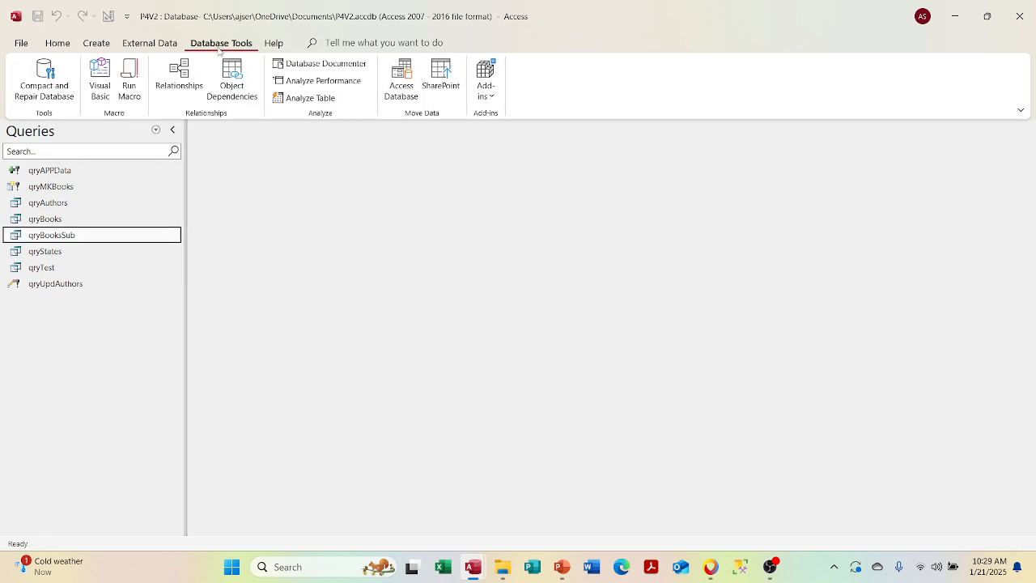
click(172, 77)
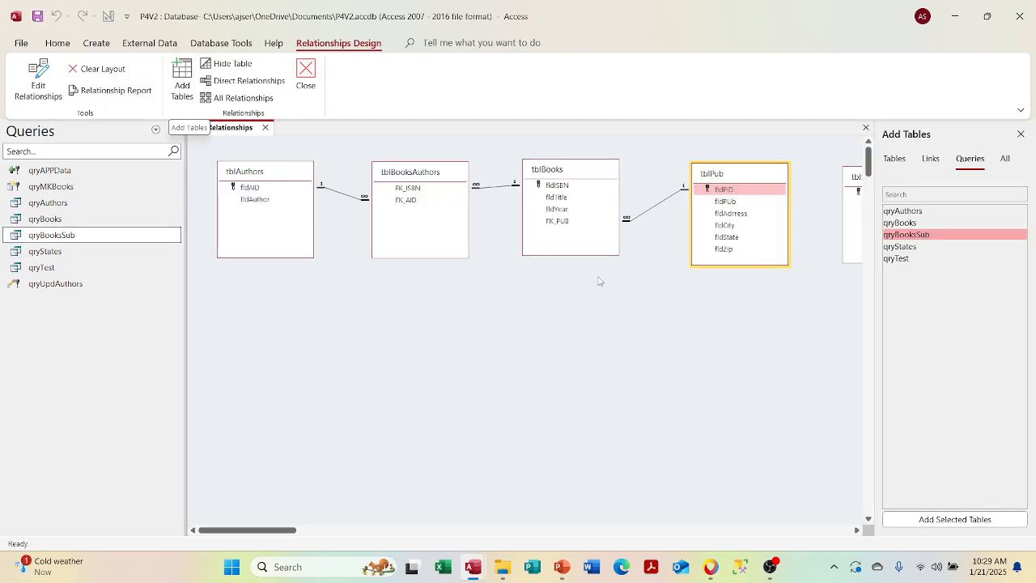
click(1022, 136)
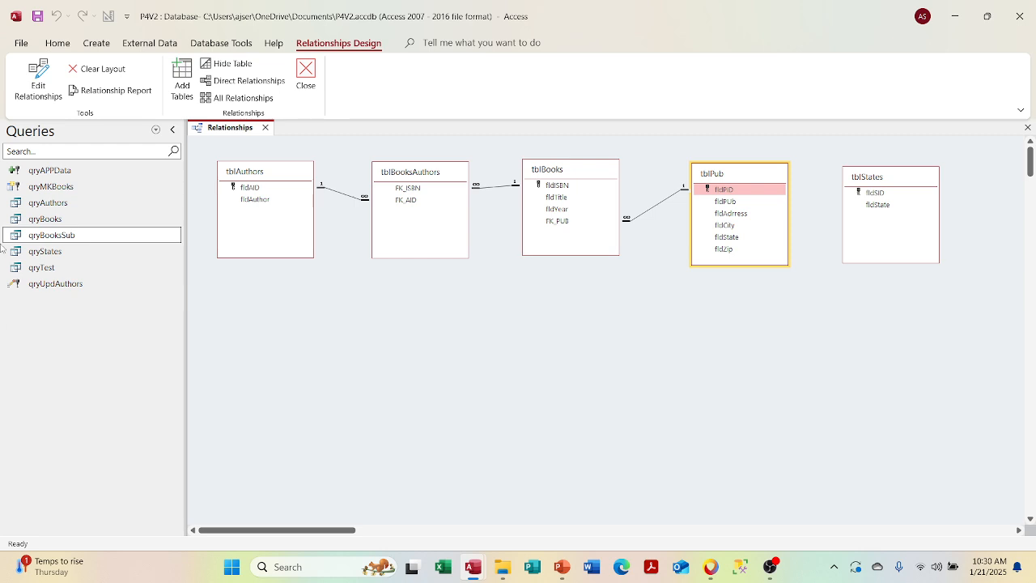
- List the tables, open tblPub and expand all four publishers to examine the books linked to each
click(156, 131)
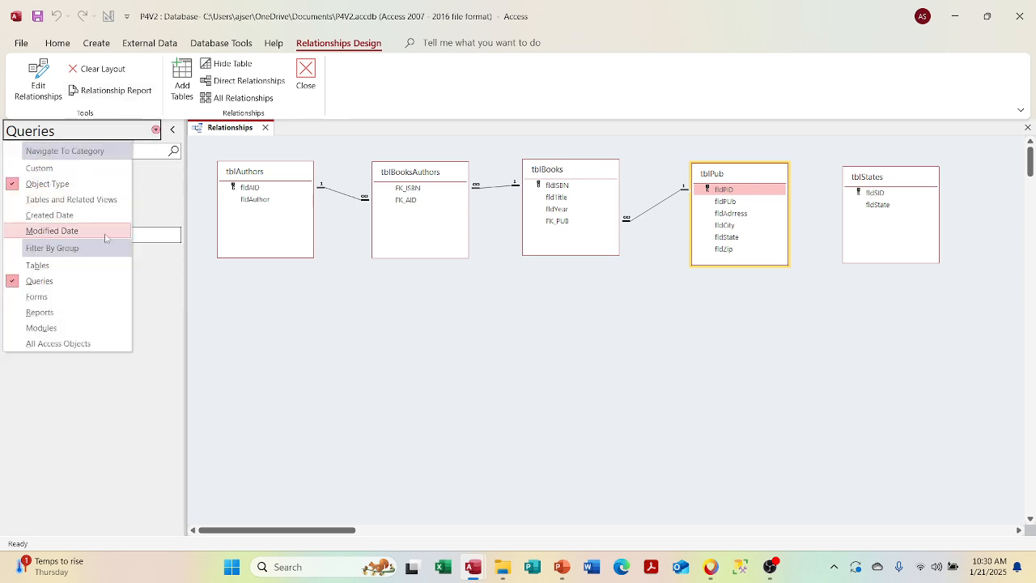
click(88, 266)
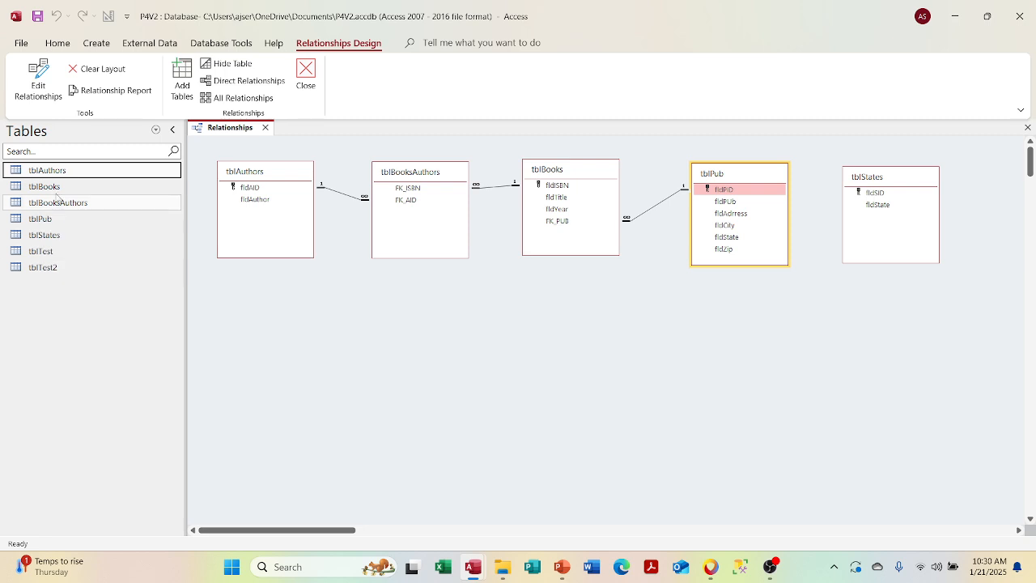
click(84, 222)
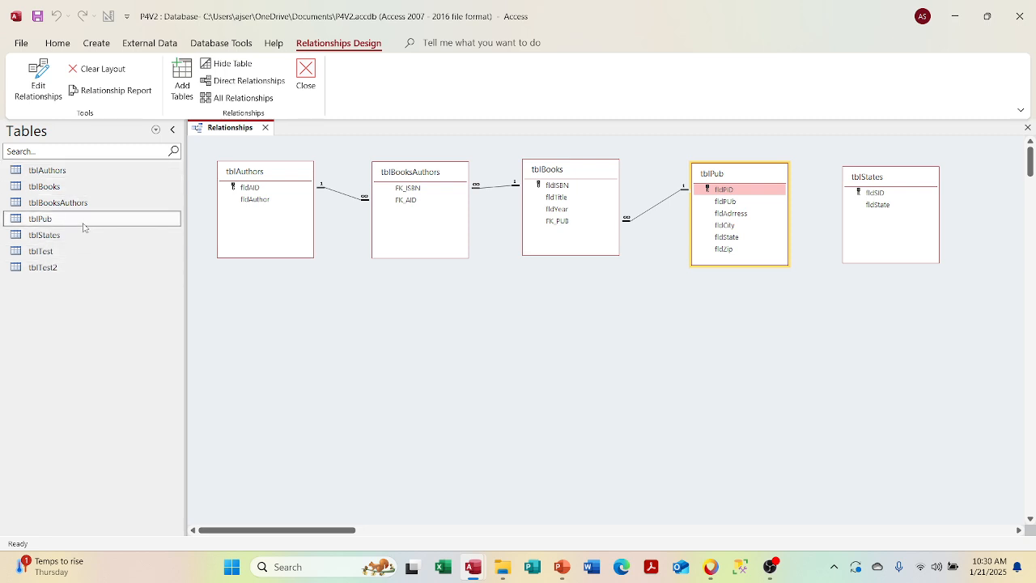
double_click(84, 226)
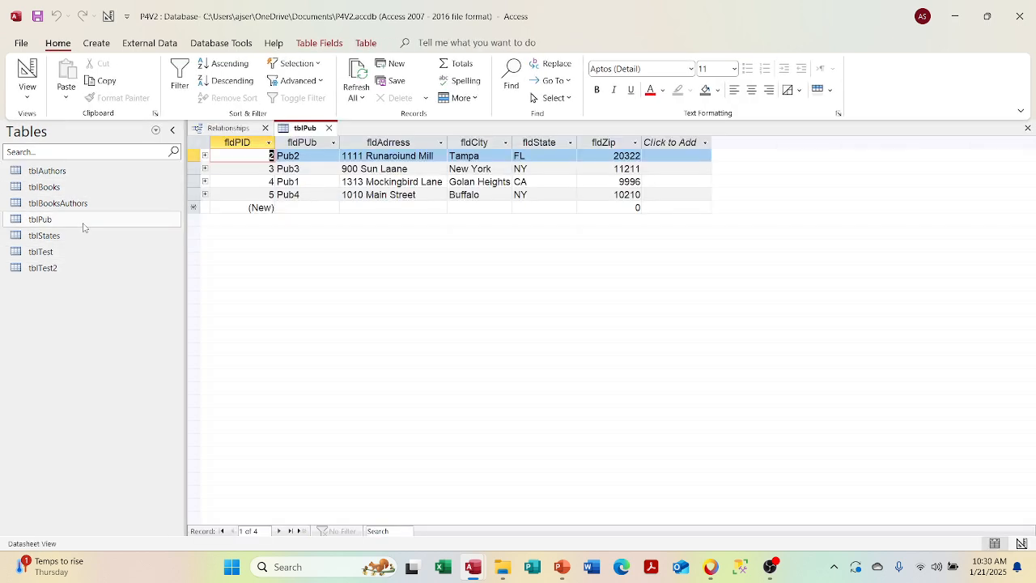
click(205, 156)
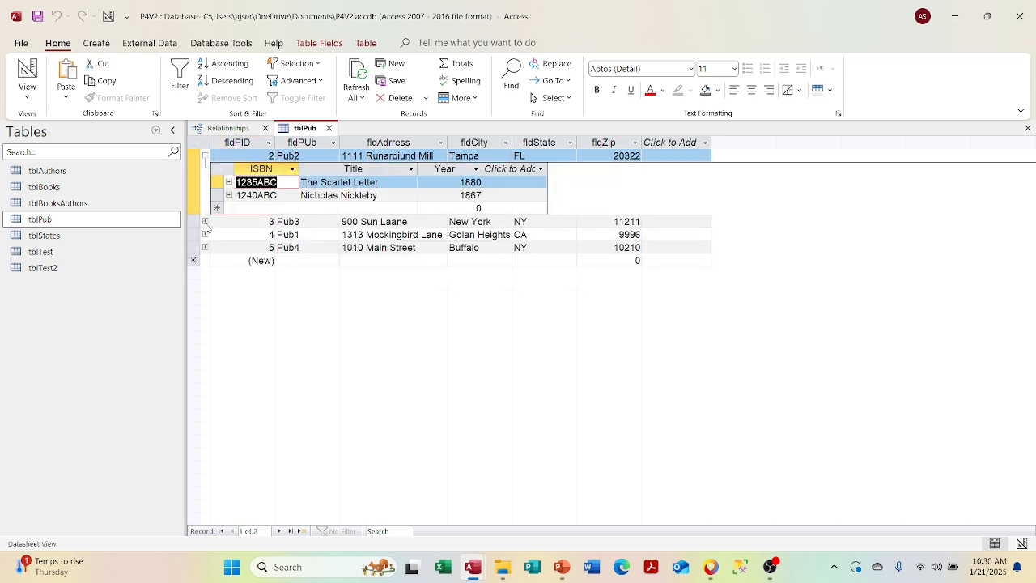
click(205, 223)
click(205, 288)
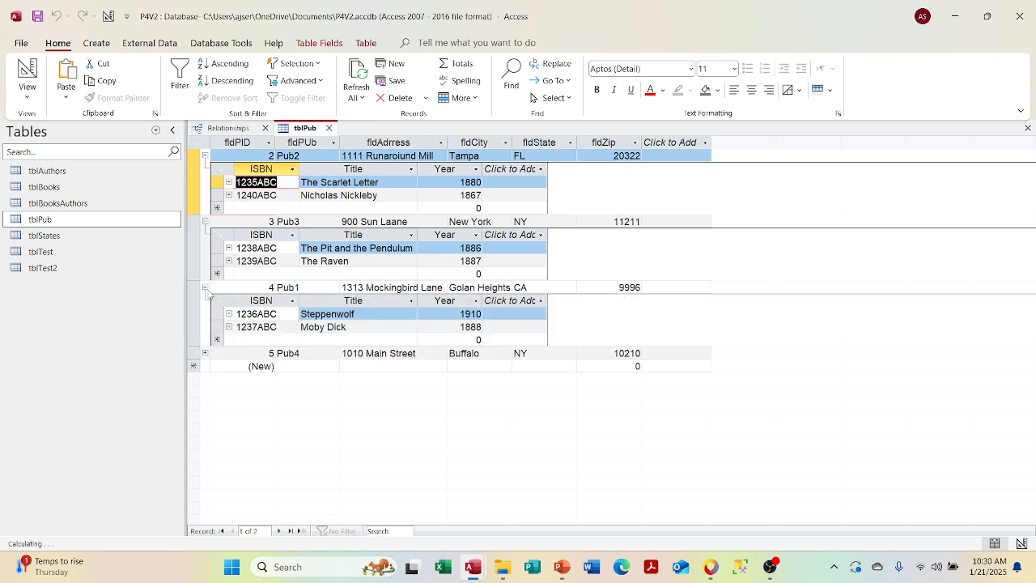
click(205, 354)
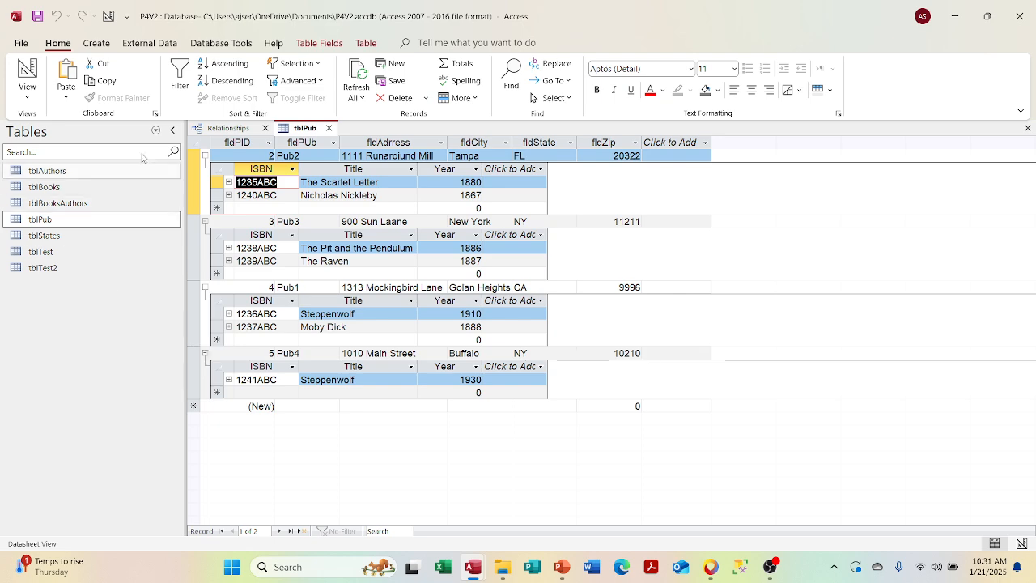
- Check the author entries under The Scarlet Letter and Nicholas Nickleby, collapse them, and close tblPub and the relationships layout
click(229, 182)
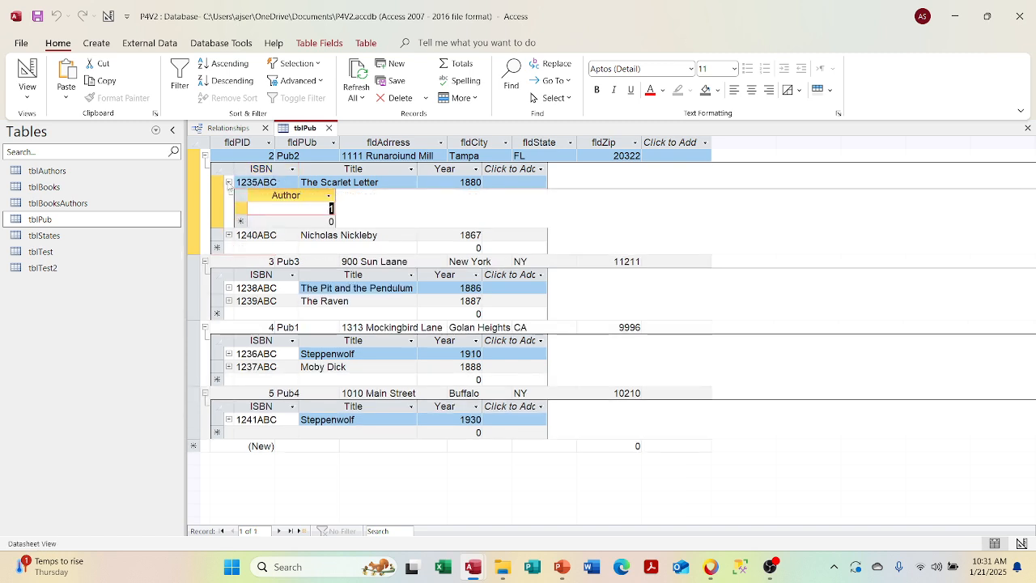
click(229, 235)
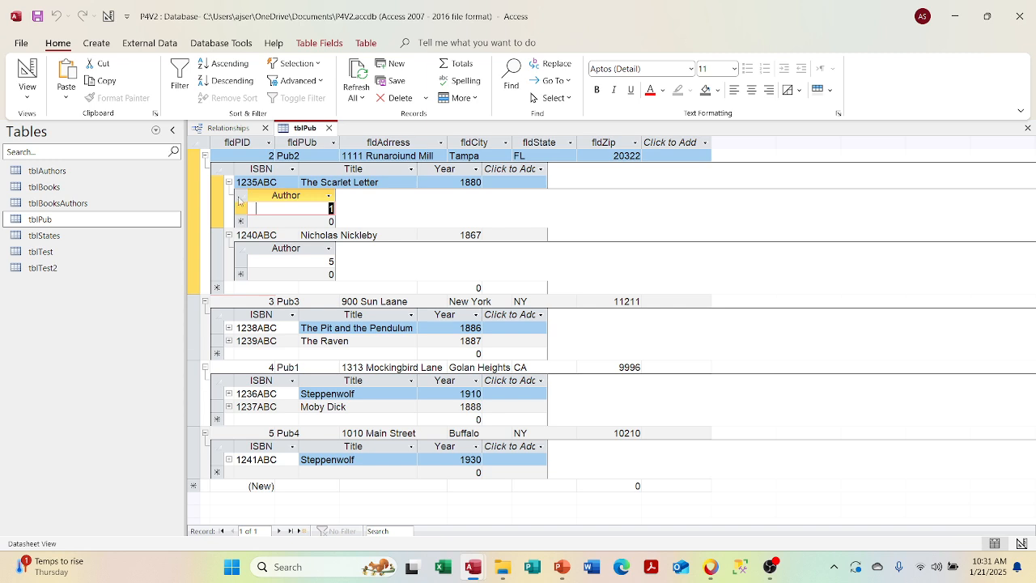
click(228, 234)
click(228, 183)
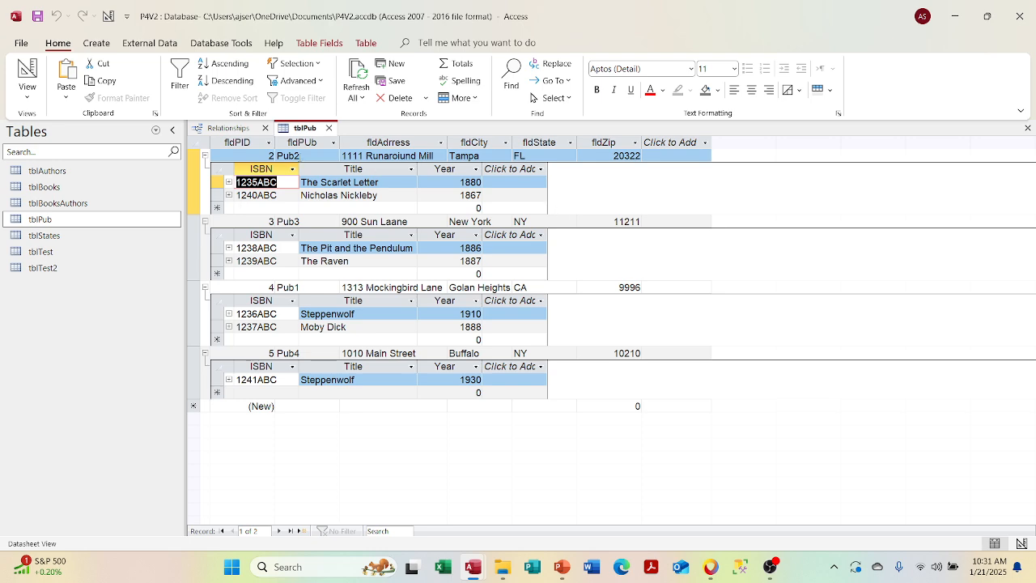
click(329, 127)
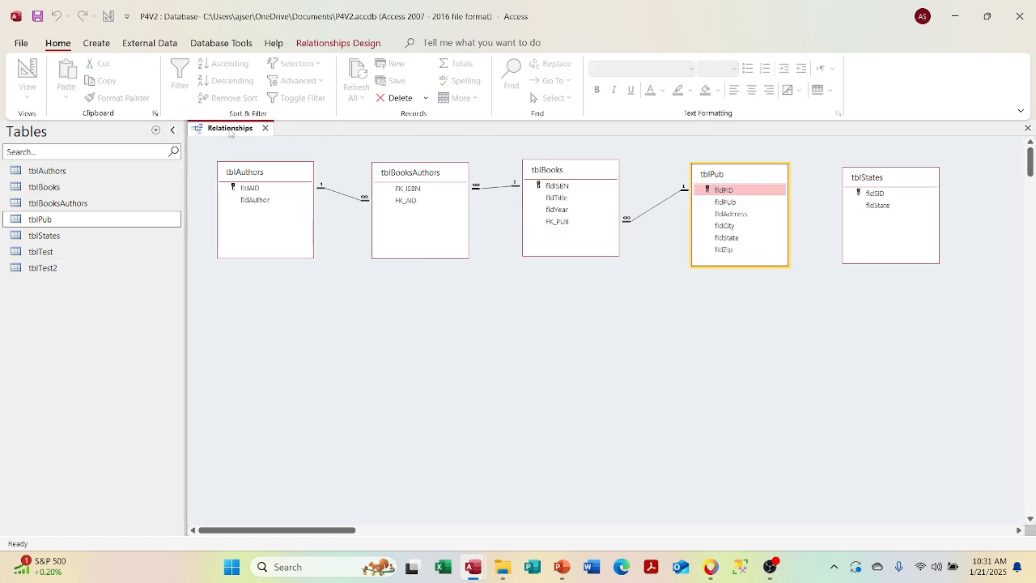
click(264, 129)
- List the queries and create a new Delete query in design view with qryTest as its source, enlarging its field list
click(156, 131)
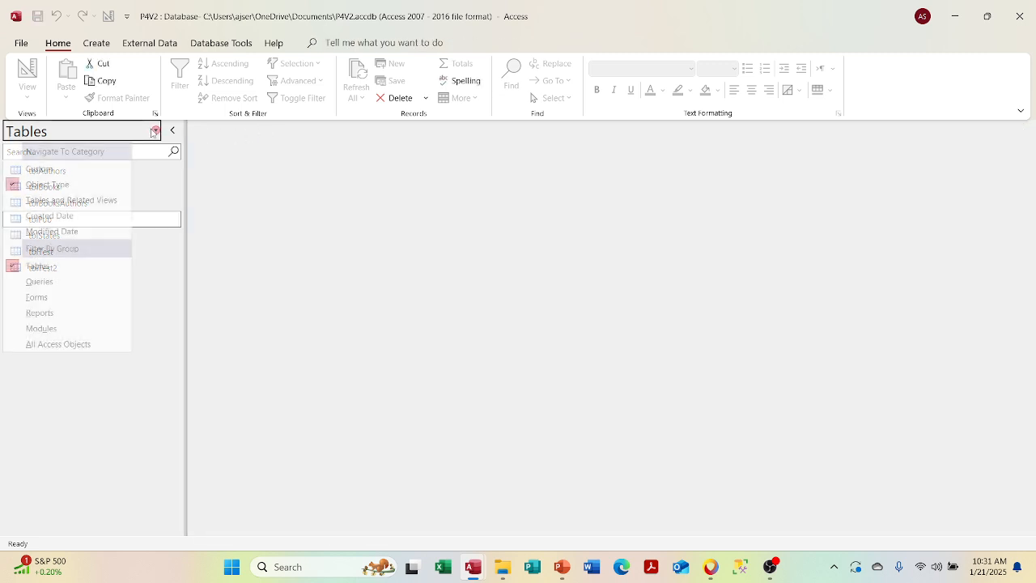
click(79, 281)
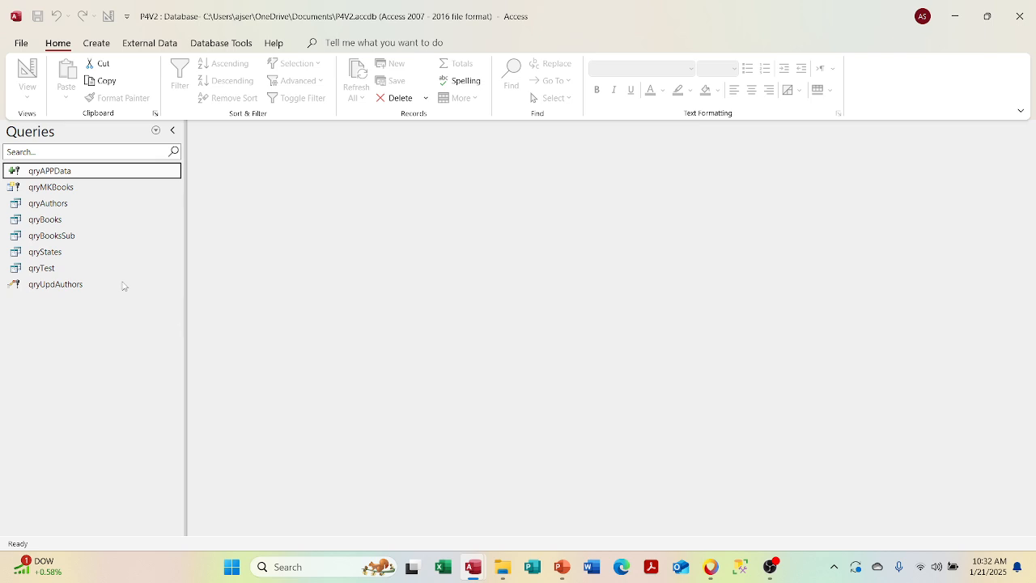
click(97, 45)
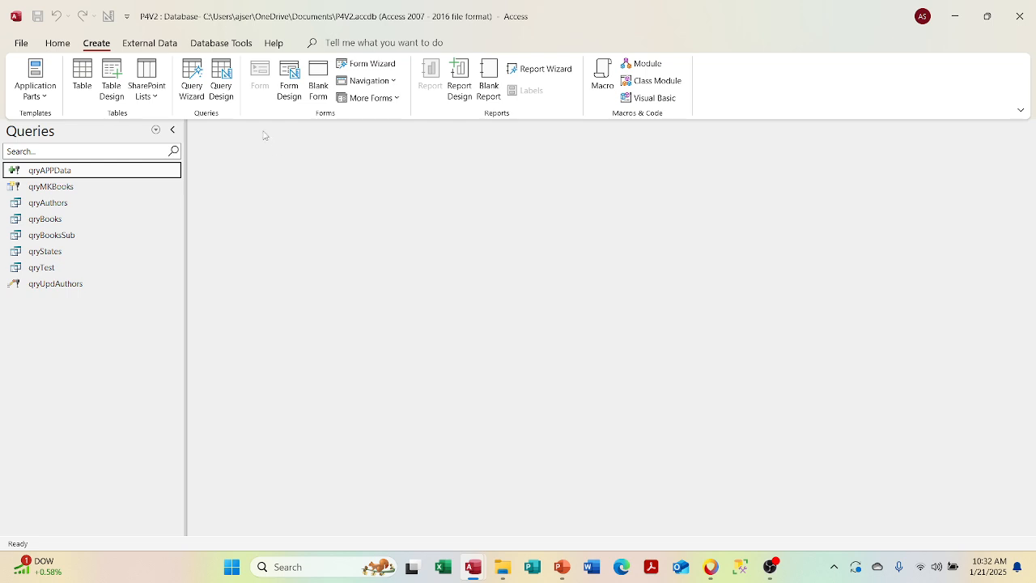
click(221, 88)
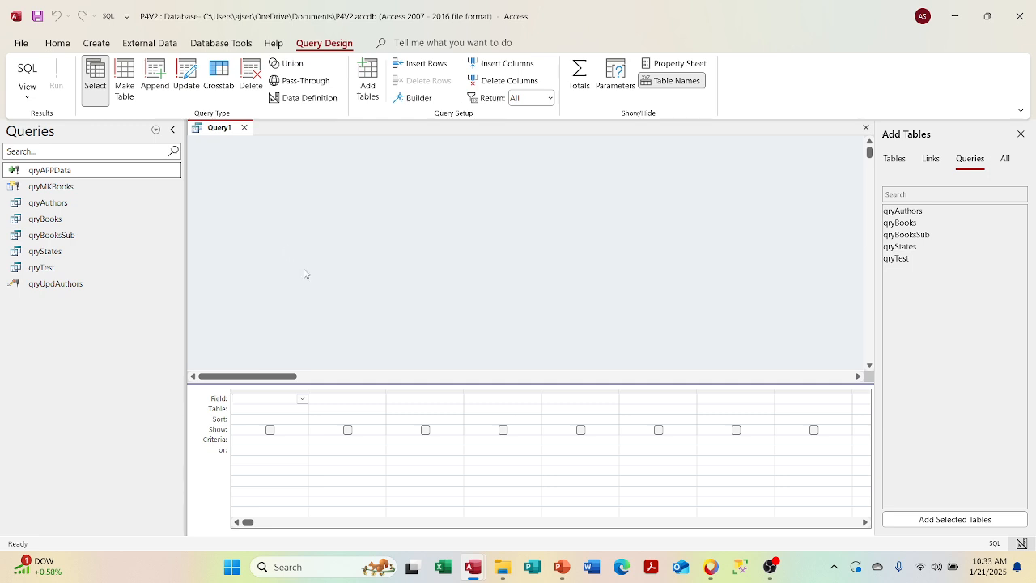
click(249, 75)
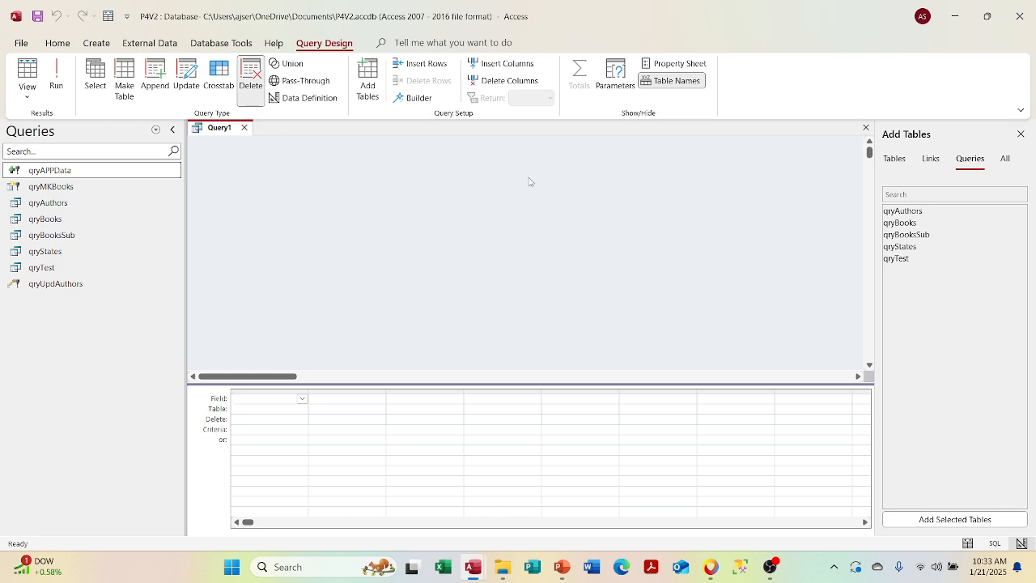
drag(47, 268, 263, 161)
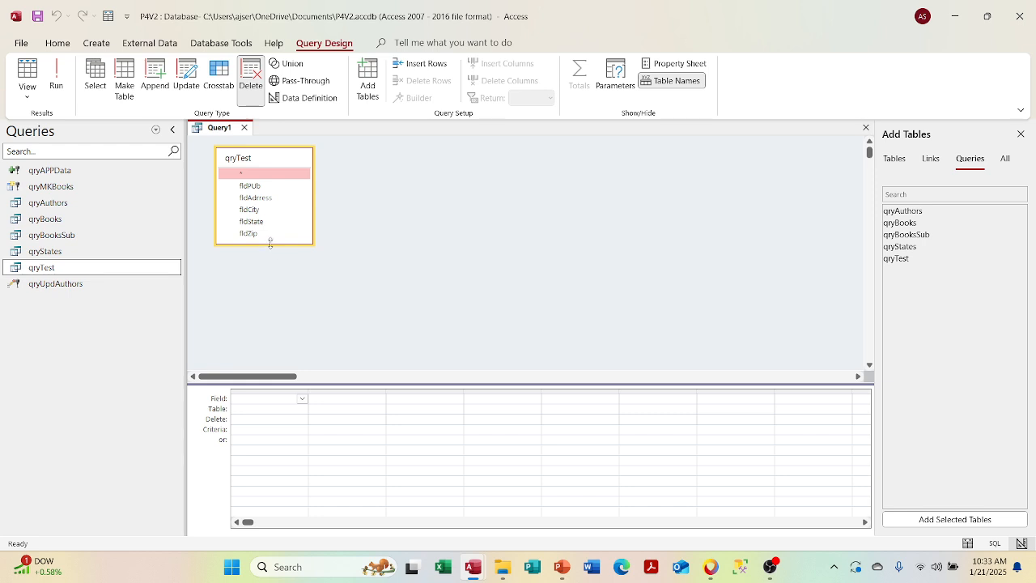
mouse_move(270, 242)
mouse_down()
mouse_move(261, 312)
mouse_move(271, 261)
mouse_up()
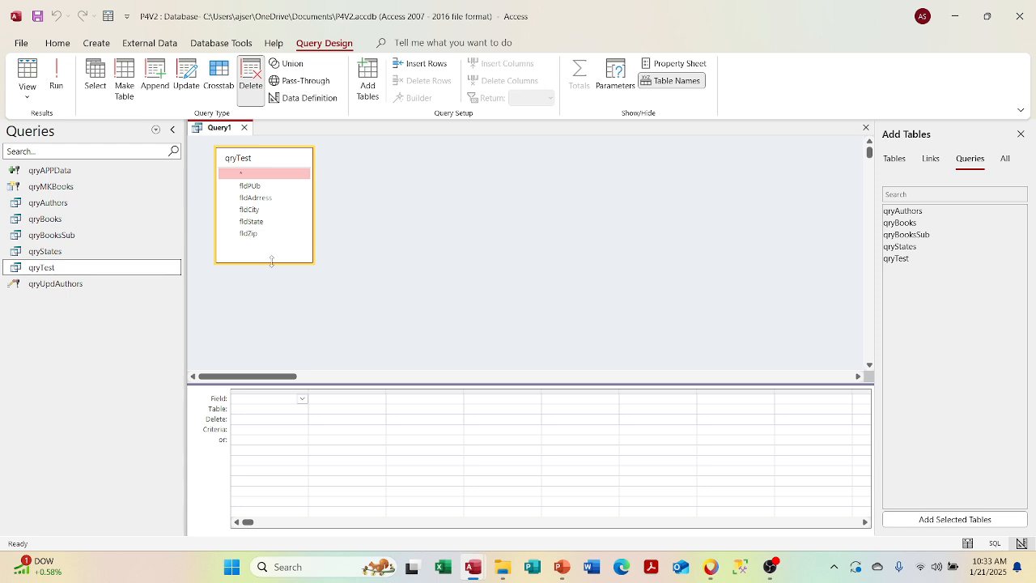
- Add fldPUb, fldAdrress, fldCity, fldState and fldZip from qryTest to the Delete query's design grid
double_click(252, 186)
double_click(256, 197)
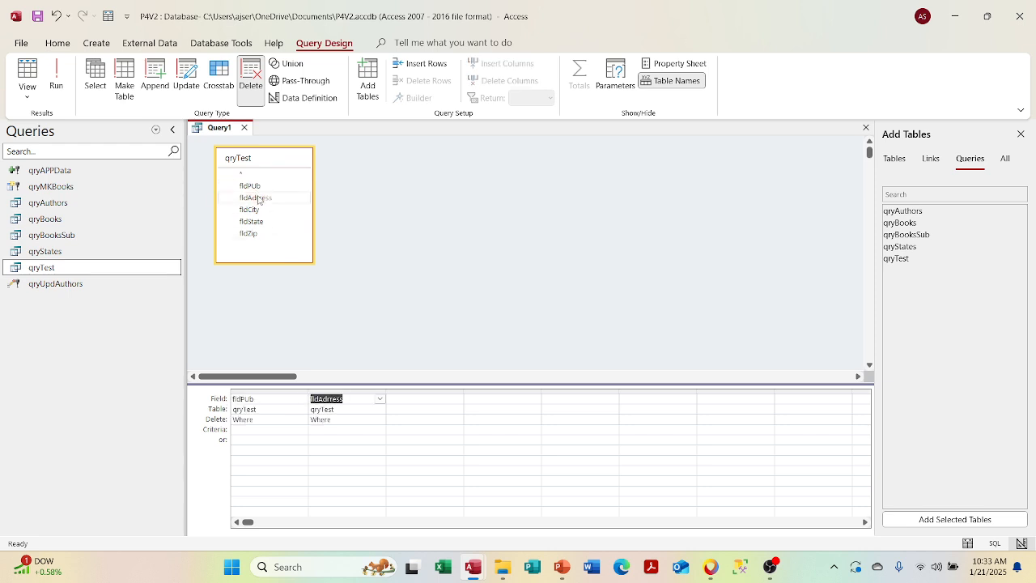
double_click(260, 210)
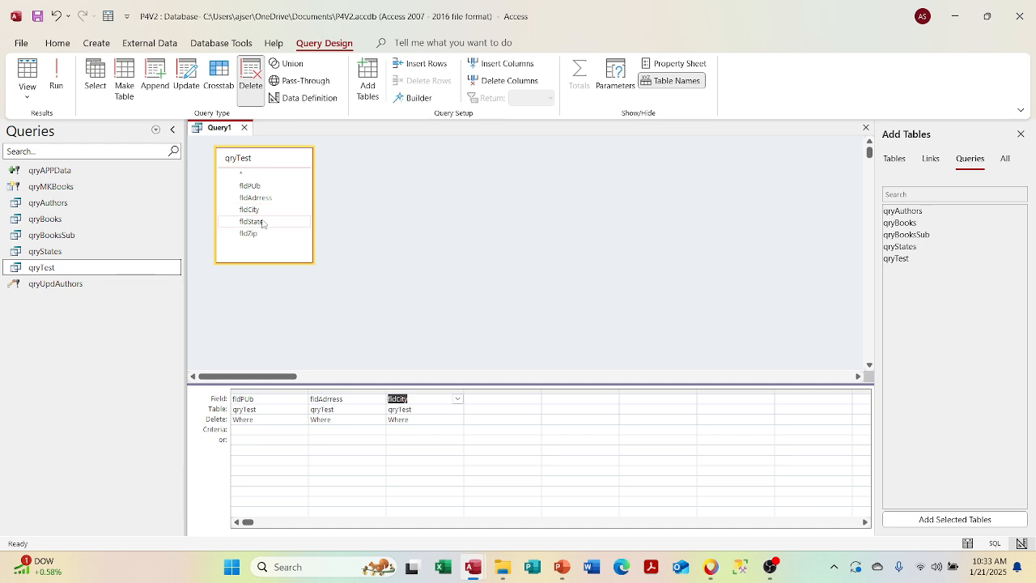
click(262, 222)
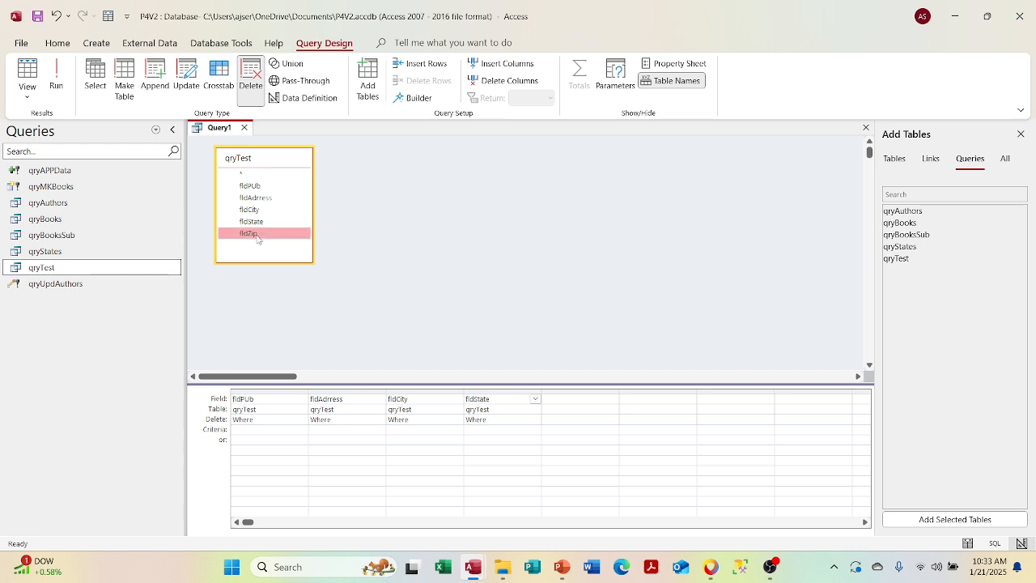
double_click(257, 234)
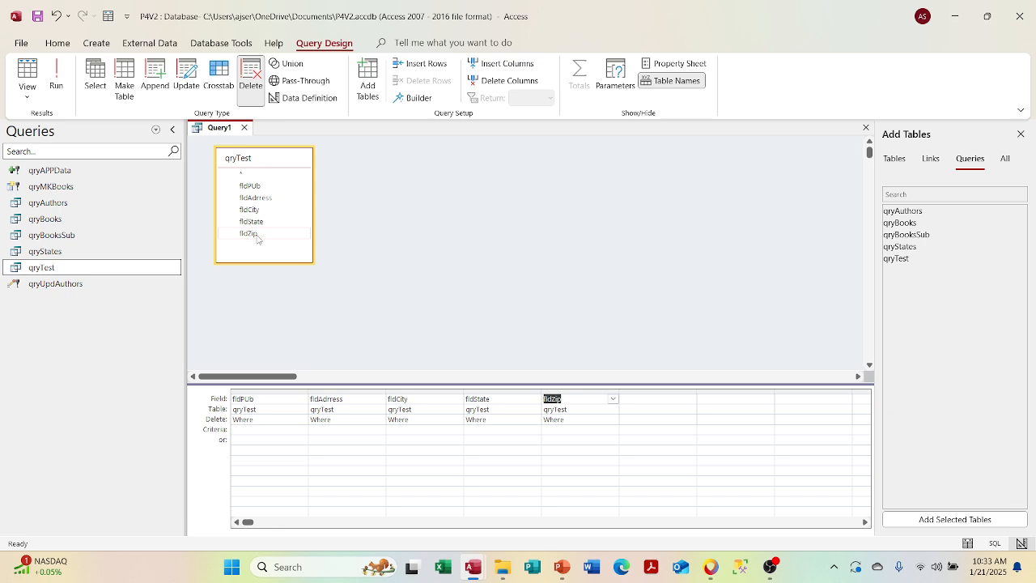
- Remove all five individual field columns from the Delete query's design grid
click(271, 392)
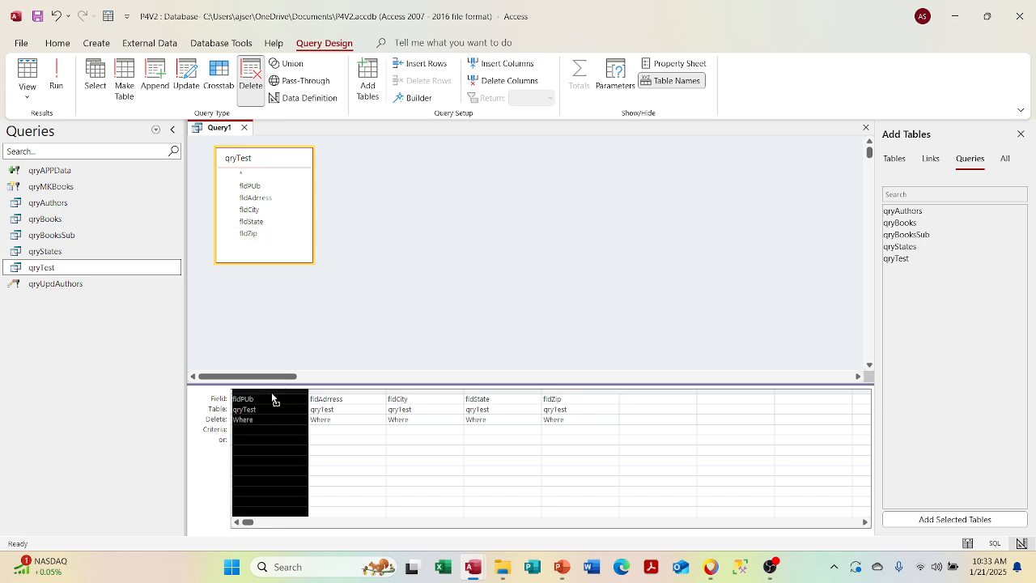
drag(334, 400, 376, 398)
click(376, 398)
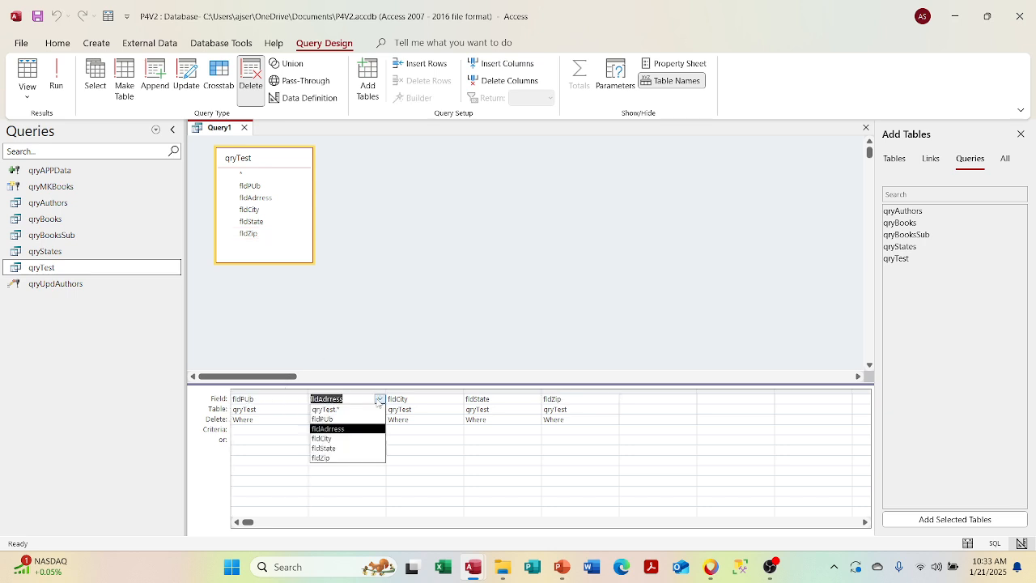
click(276, 392)
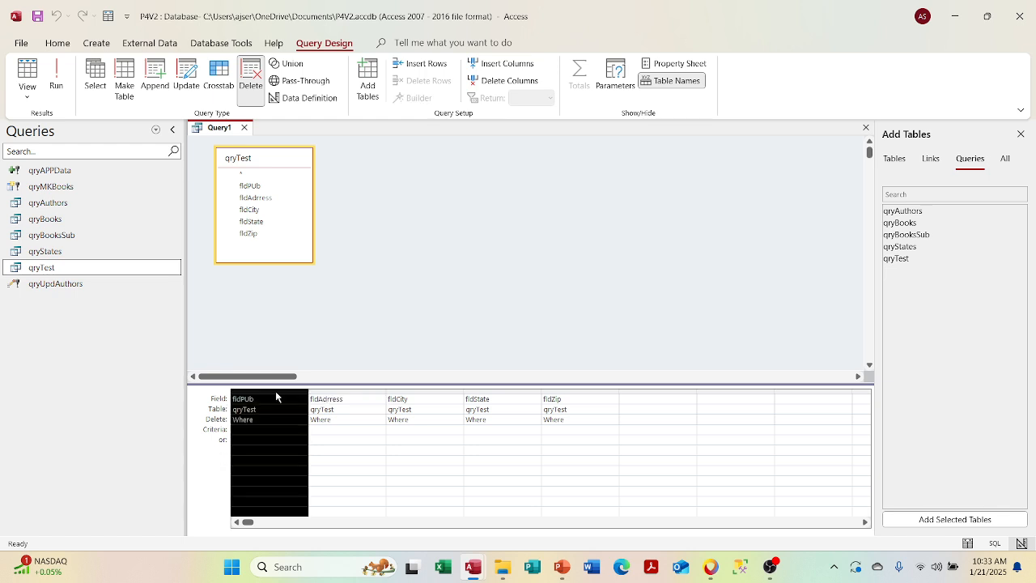
key(shift+Right)
key(shift+Right)
key(shift+Right)
key(shift+Right)
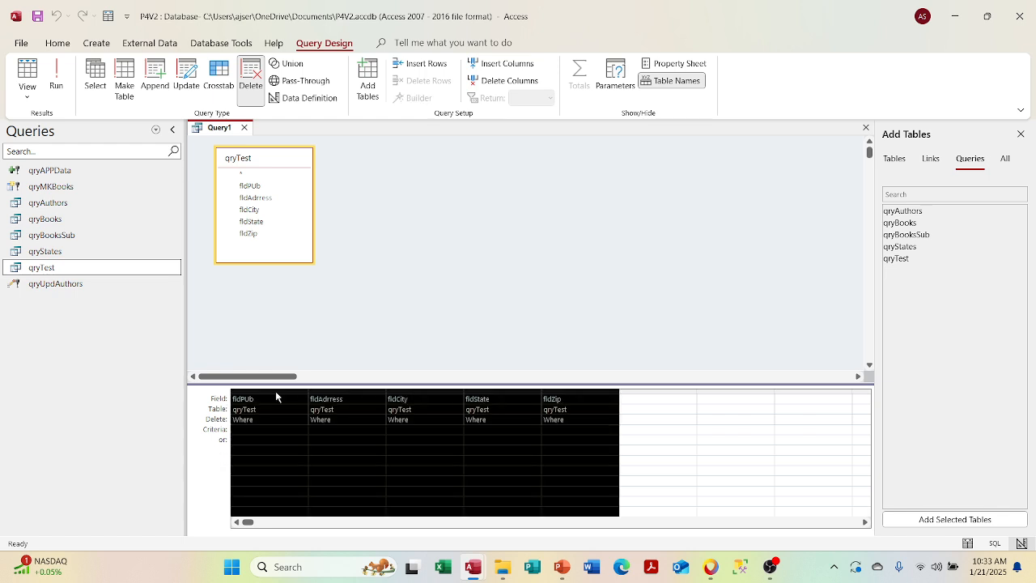
key(Delete)
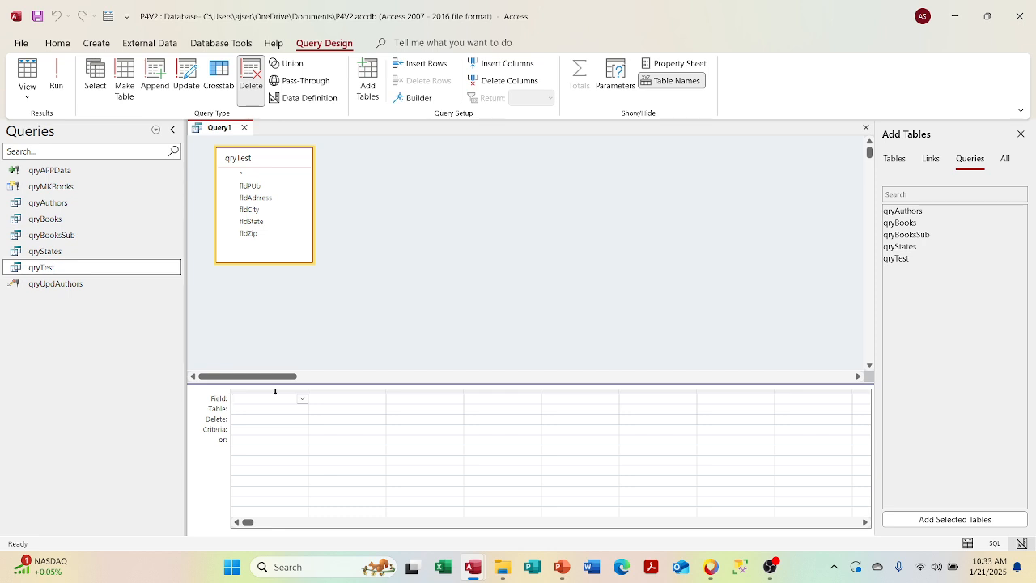
- Add all fields of qryTest (qryTest.*) to the Delete query and list the database's tables
double_click(246, 175)
click(282, 410)
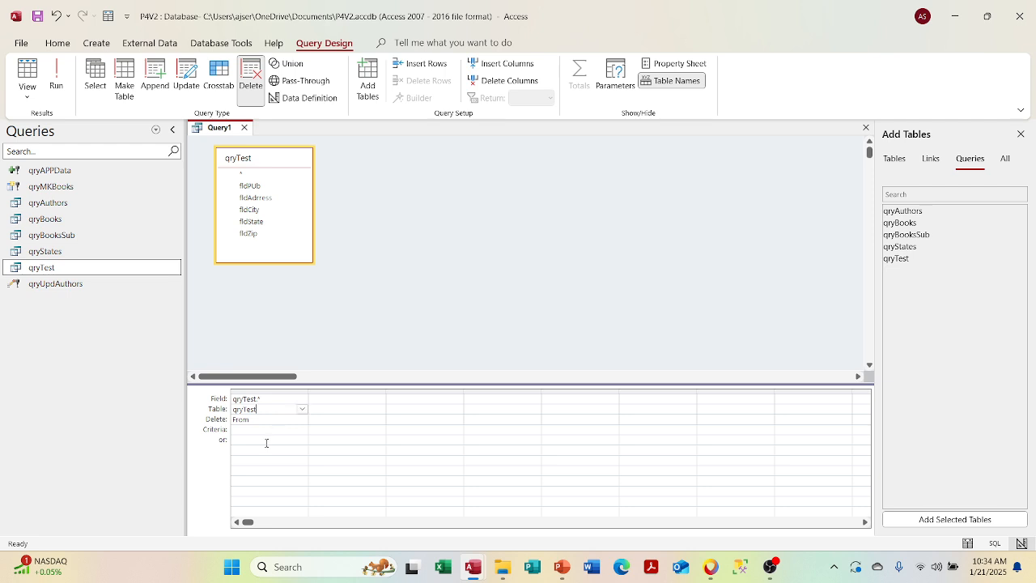
click(155, 130)
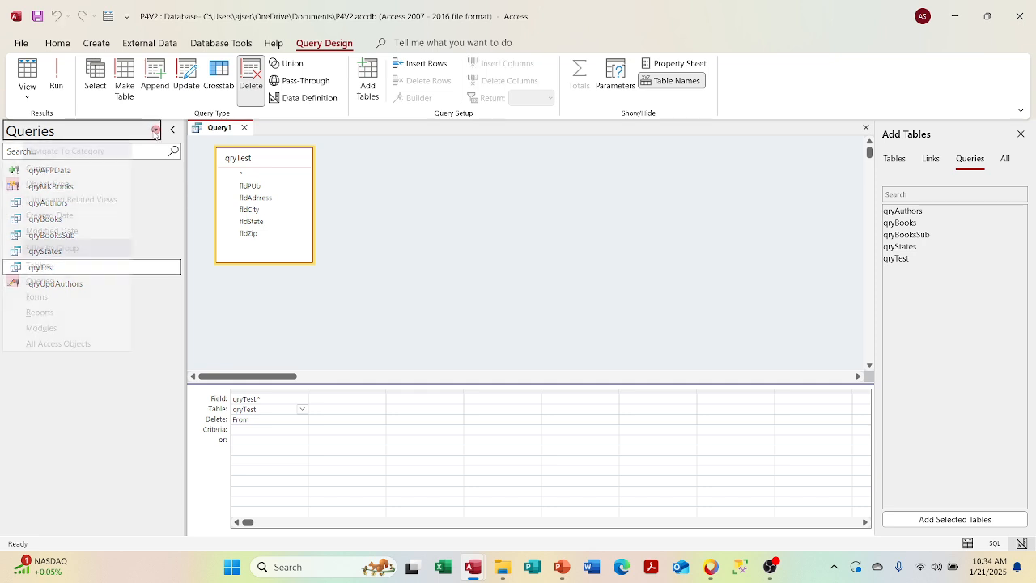
click(81, 265)
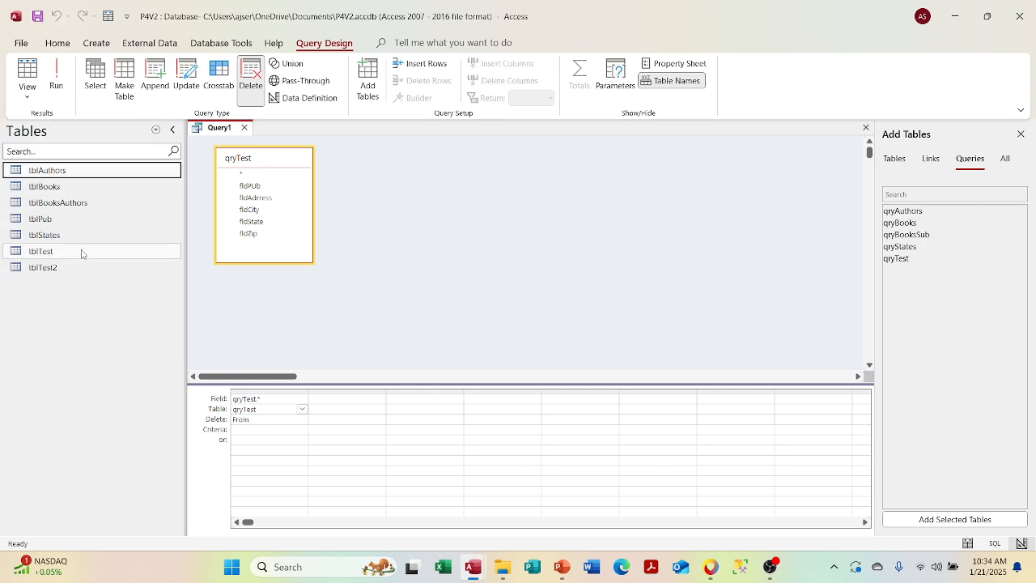
- Open tblTest in Datasheet view, select all its records to review them, and close the table
double_click(81, 252)
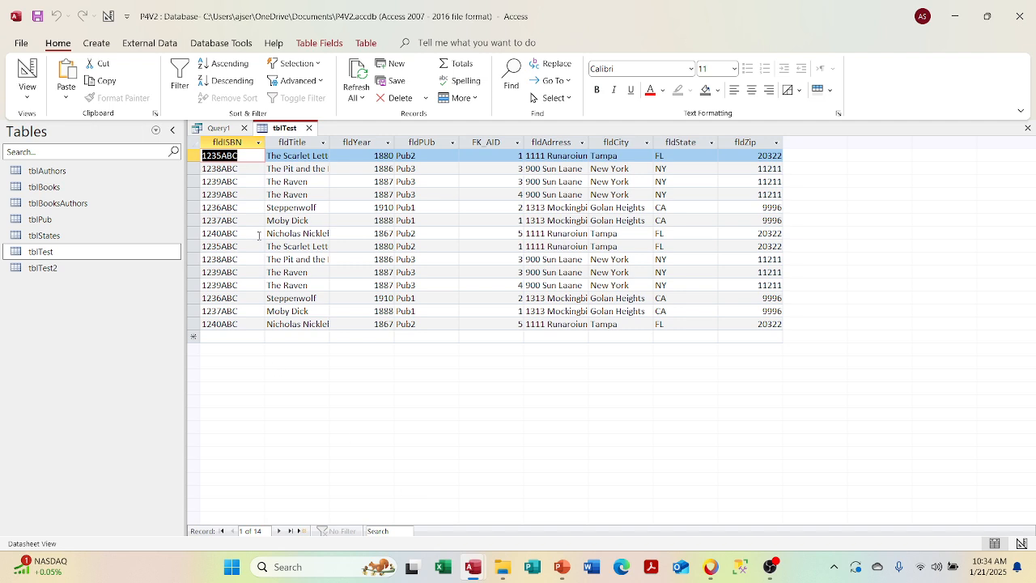
click(196, 143)
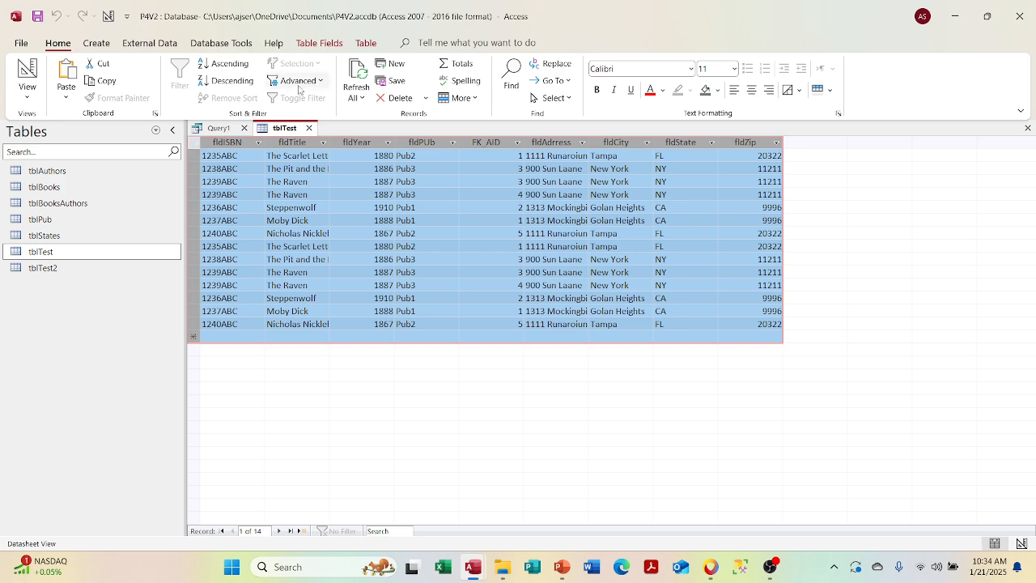
click(309, 128)
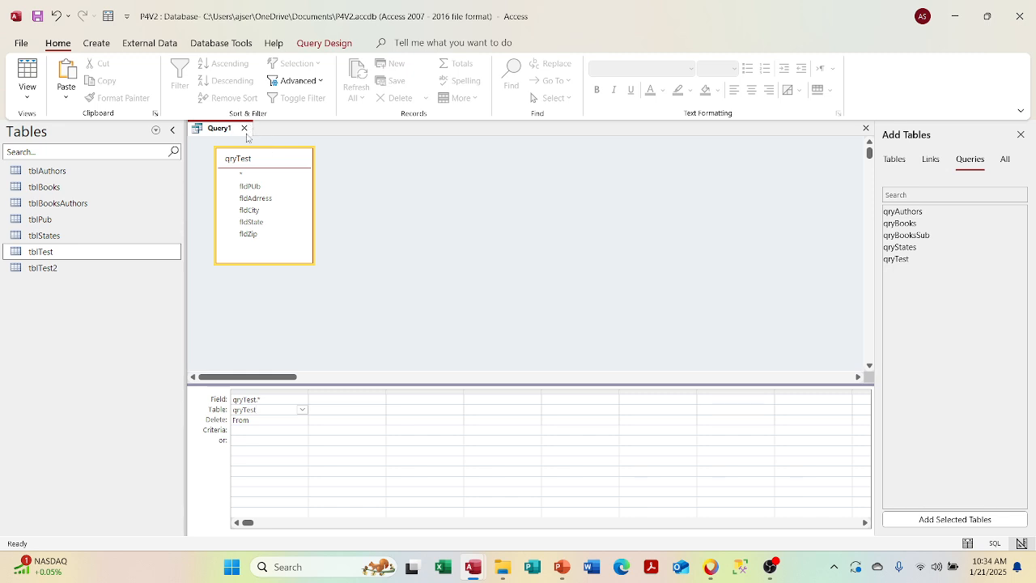
- Try to preview the unsaved Delete query's records in Datasheet view
click(302, 39)
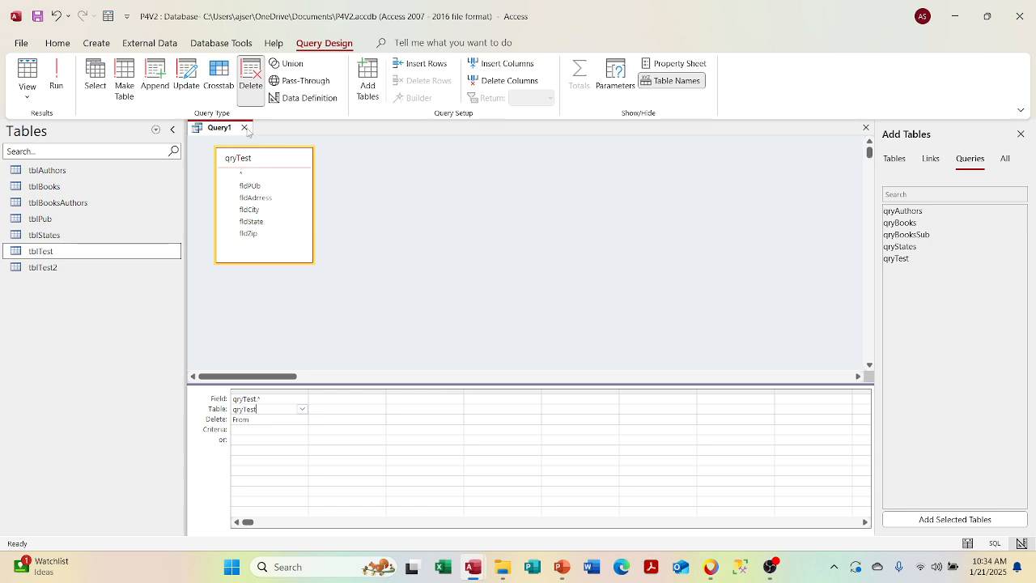
click(27, 91)
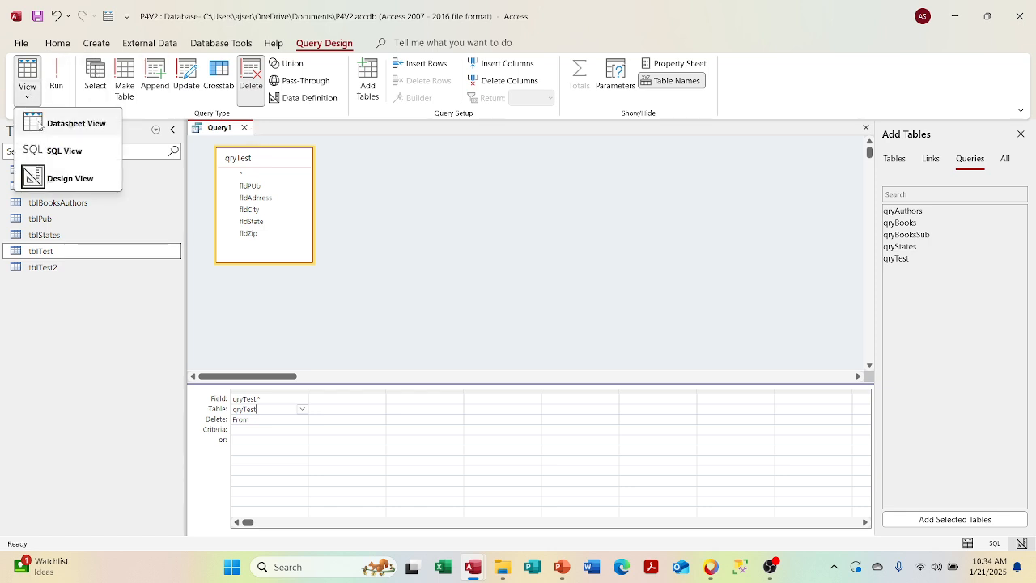
click(38, 124)
click(39, 99)
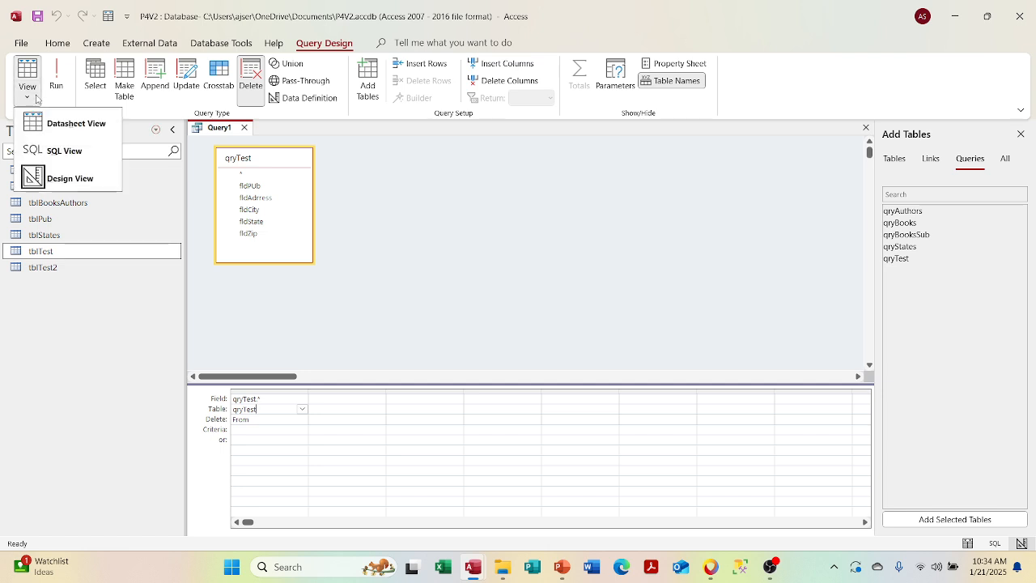
click(38, 120)
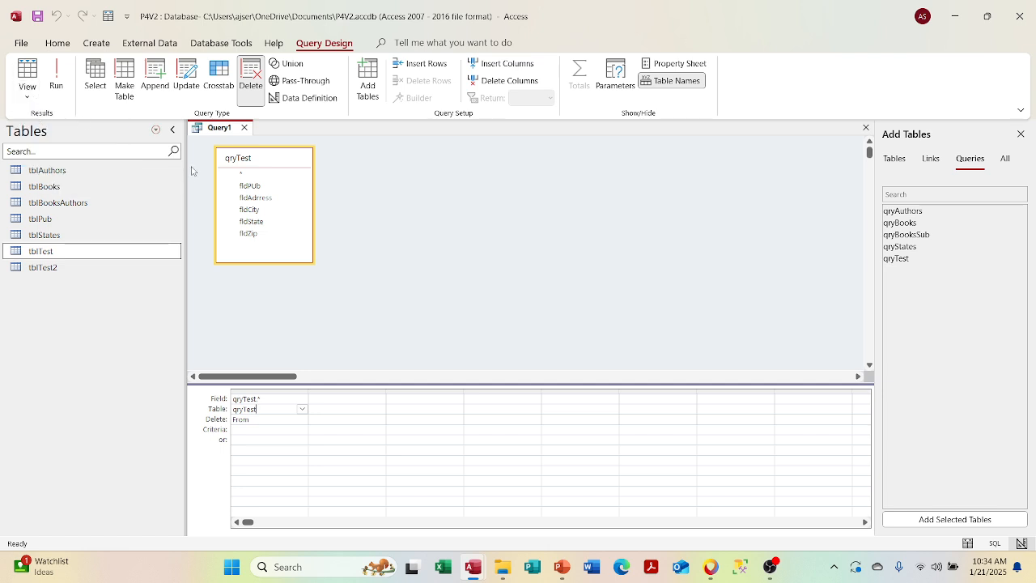
- Save the Delete query based on qryTest as qryDelTest
right_click(214, 132)
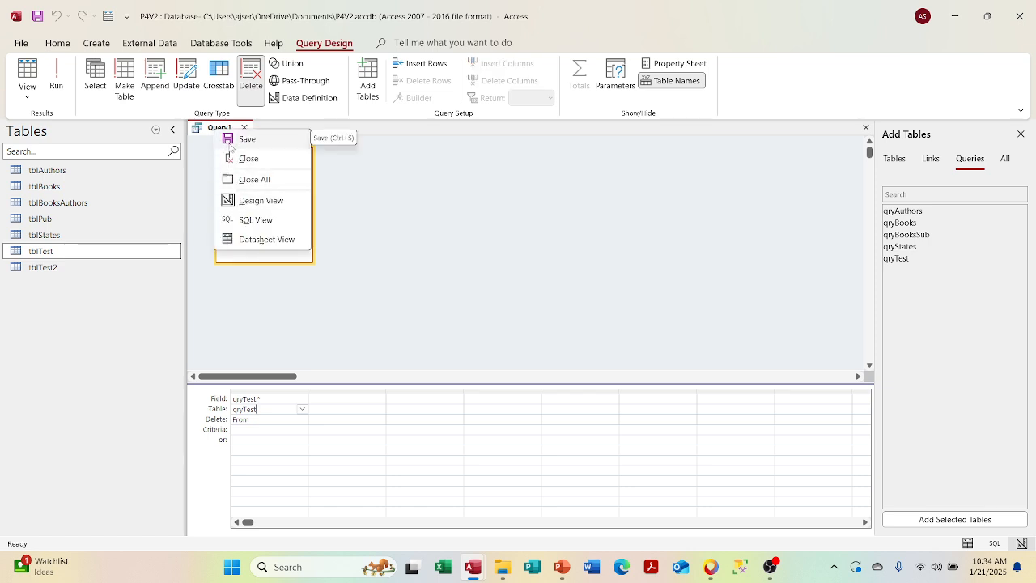
click(230, 145)
text(q)
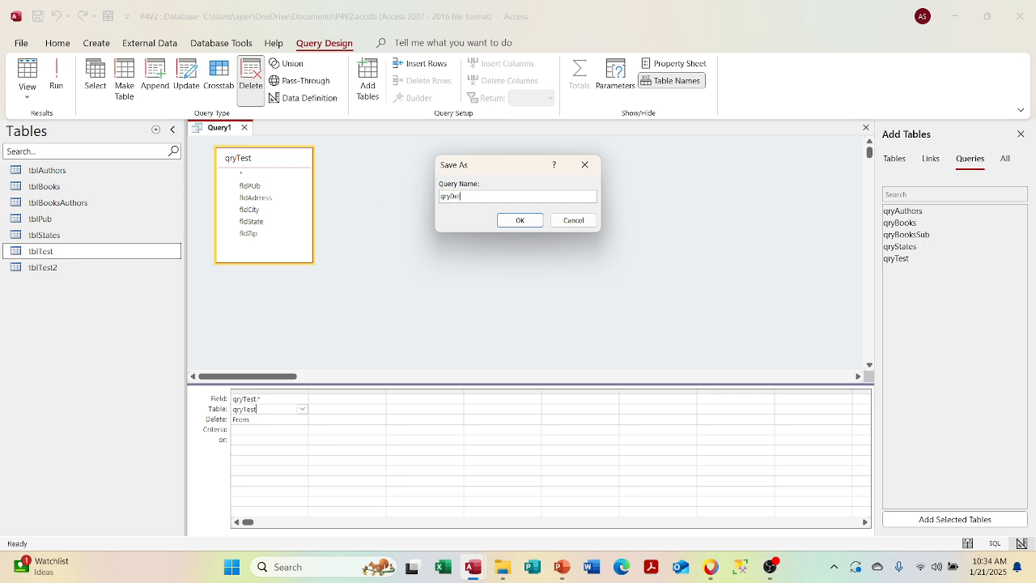
text(ryDelTest)
key(Return)
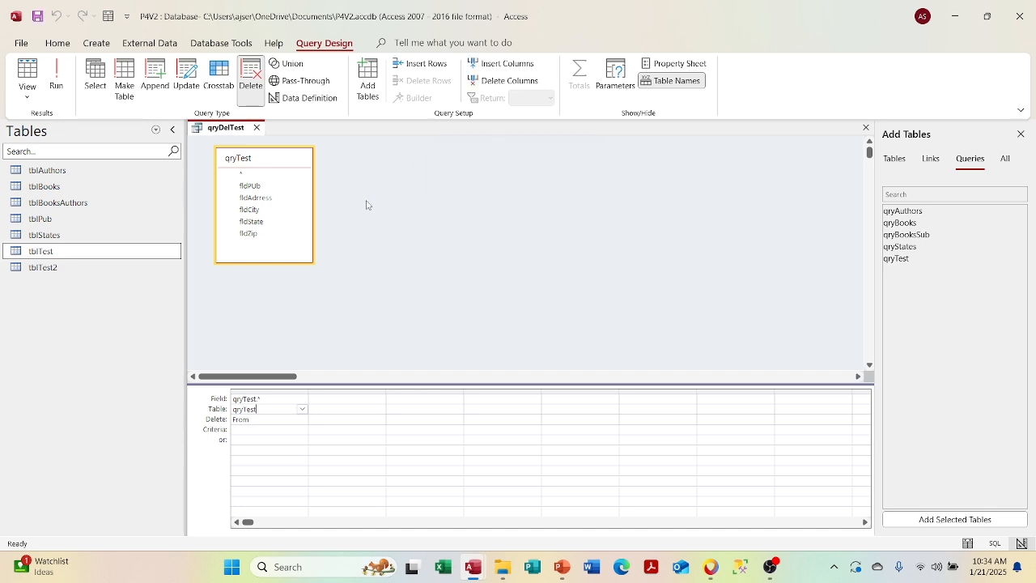
- Preview the records selected by qryDelTest in Datasheet view and return to Design view
click(27, 92)
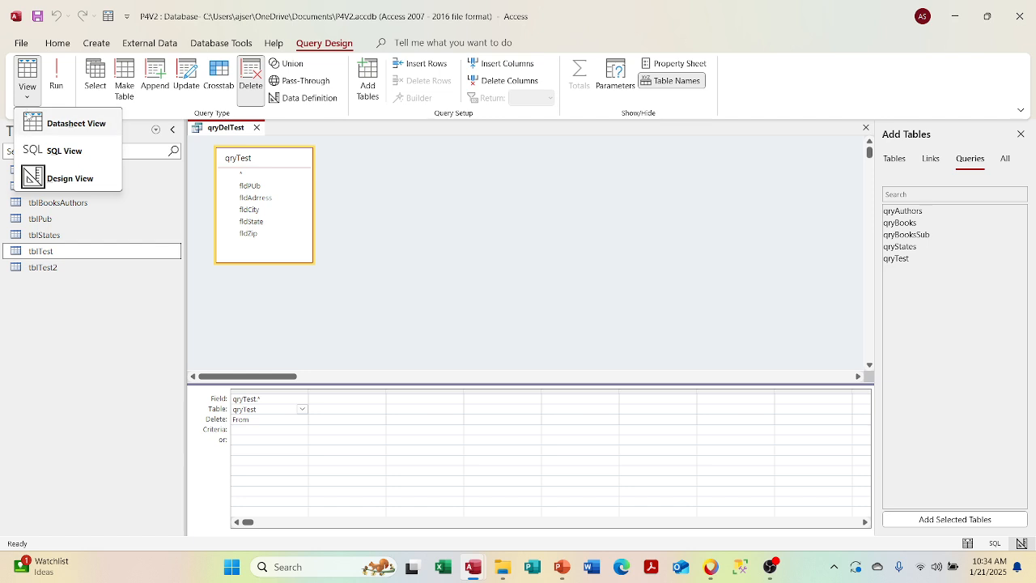
click(36, 121)
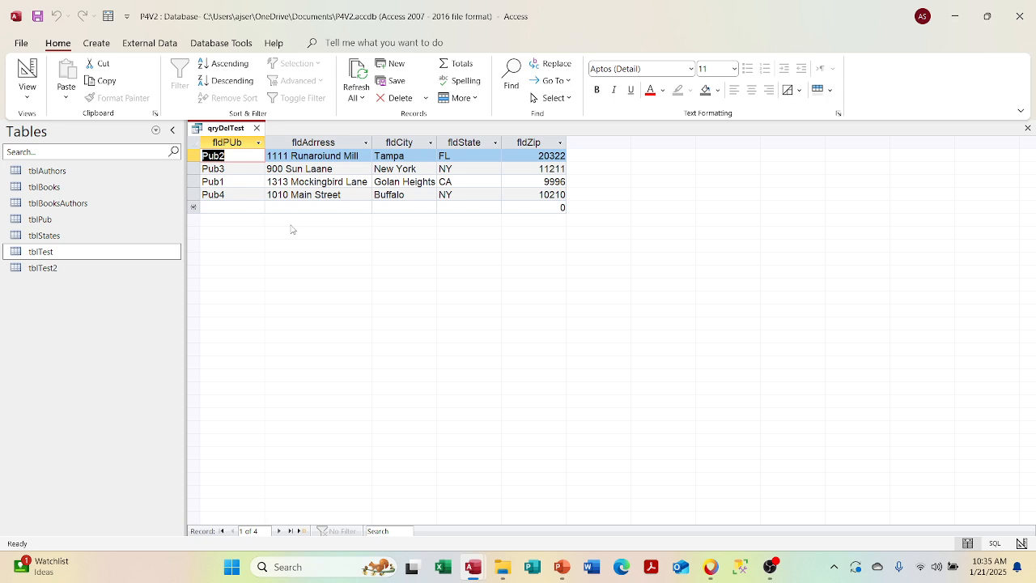
right_click(237, 123)
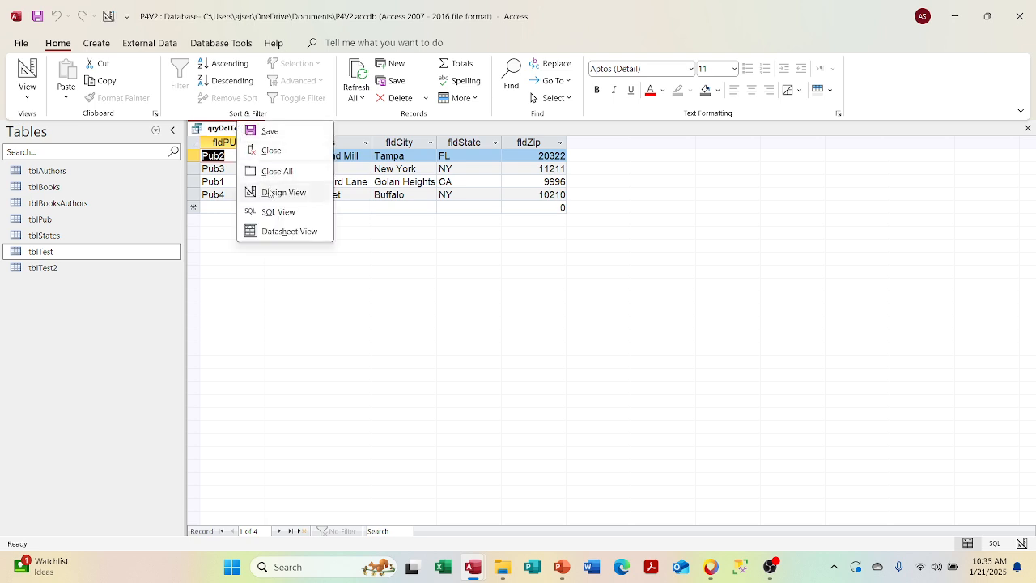
click(390, 221)
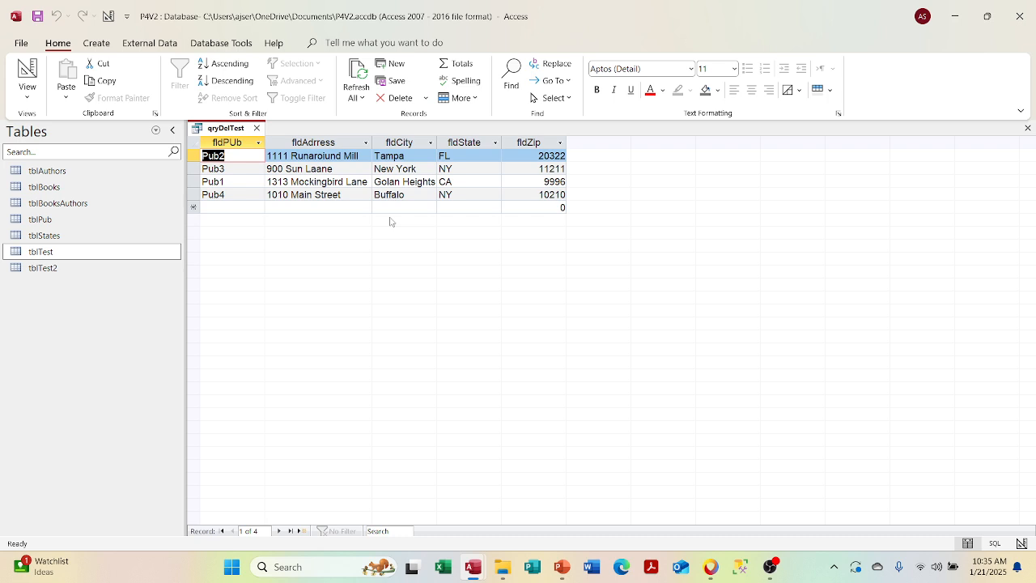
right_click(215, 129)
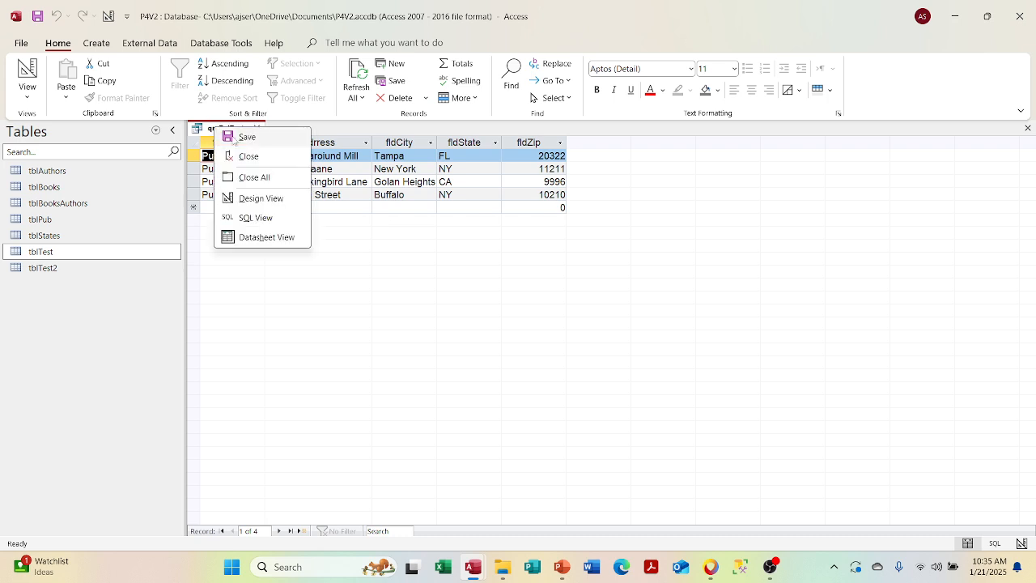
click(247, 198)
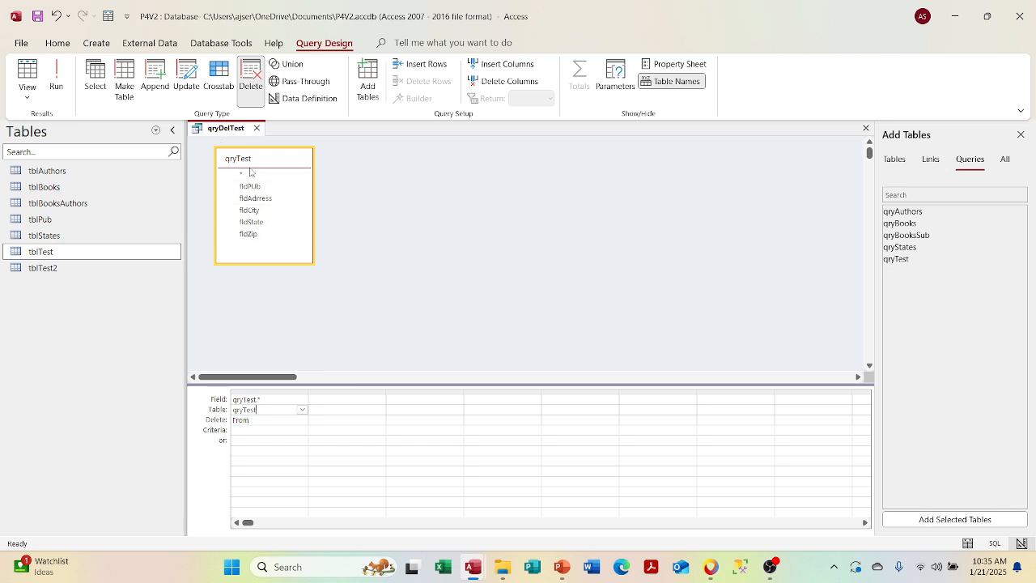
- Try to display qryDelTest in Datasheet view again from its design
right_click(242, 128)
key(Escape)
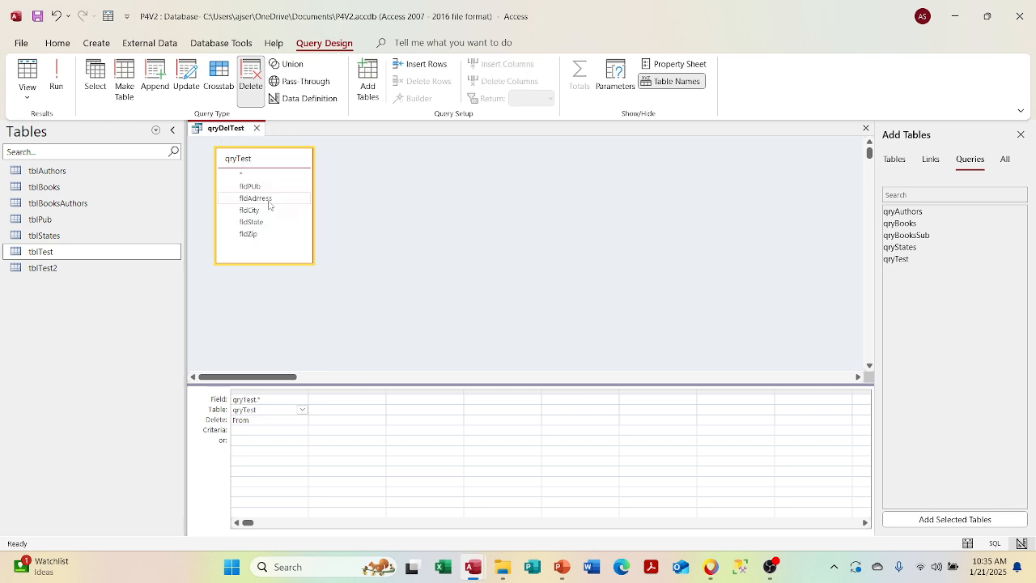
click(25, 101)
click(29, 122)
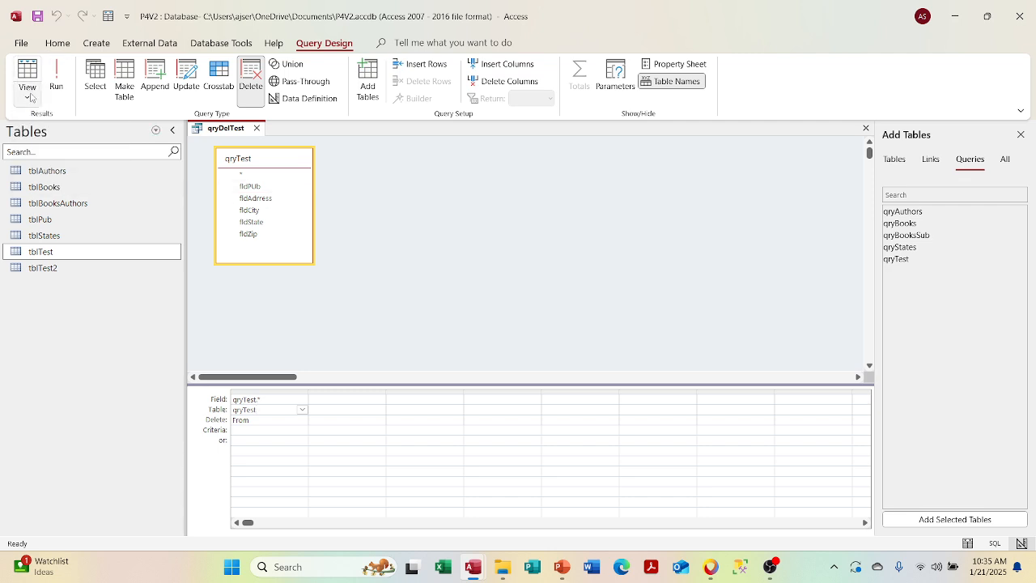
click(27, 95)
click(32, 126)
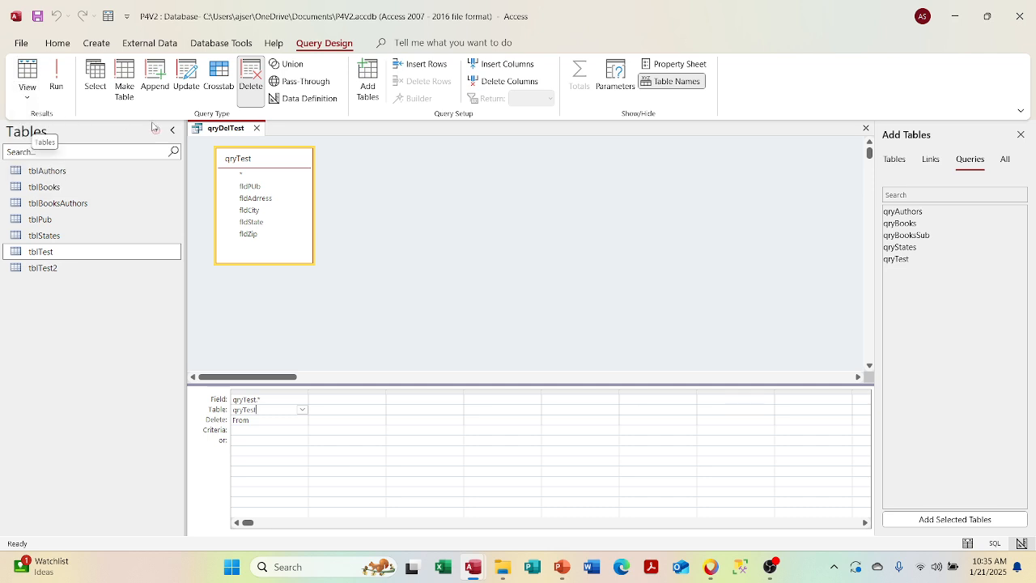
click(354, 193)
- Examine qryDelTest's SQL statement, return to Design view and close the query
right_click(230, 128)
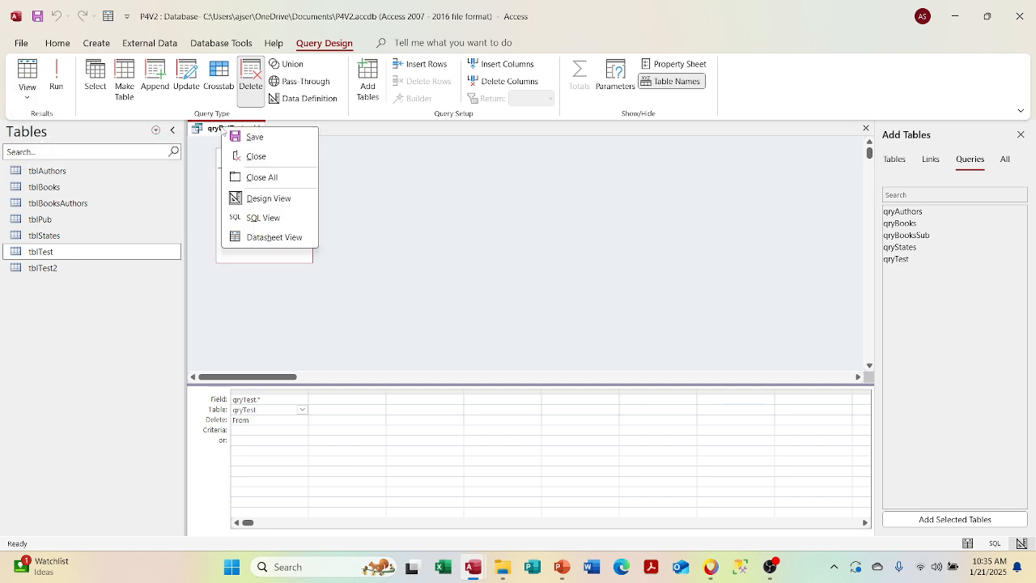
click(255, 216)
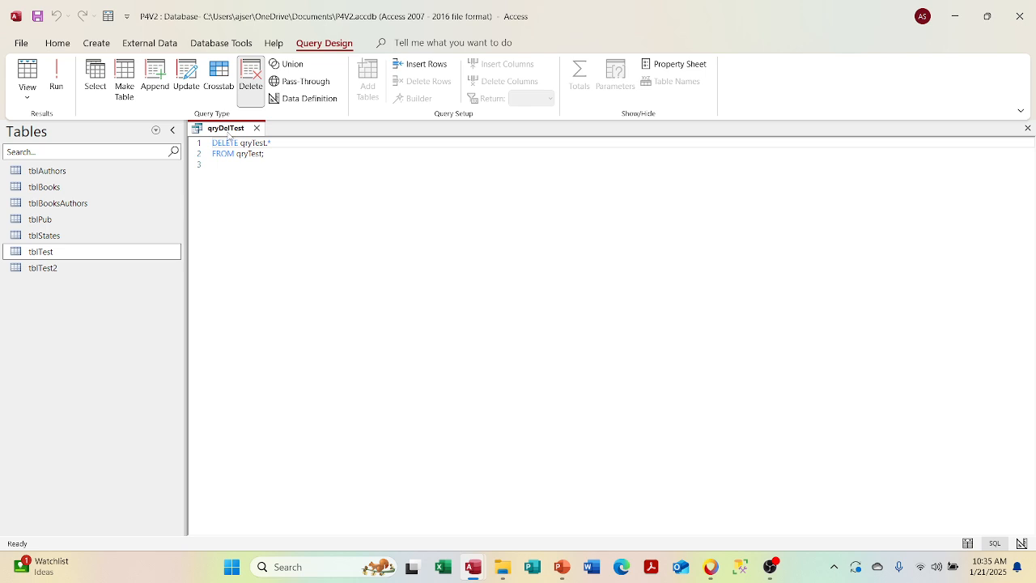
right_click(230, 130)
click(253, 206)
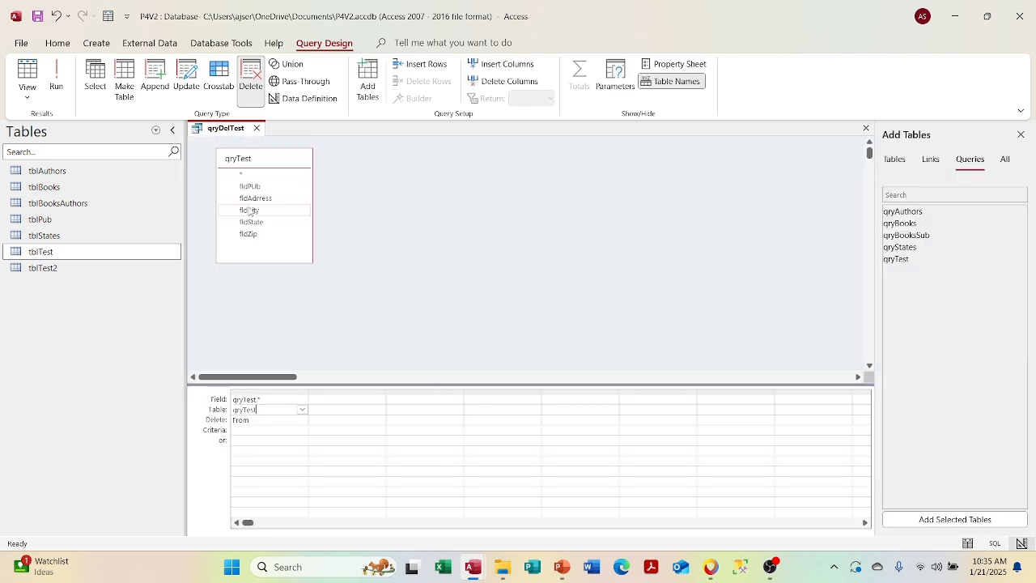
right_click(233, 129)
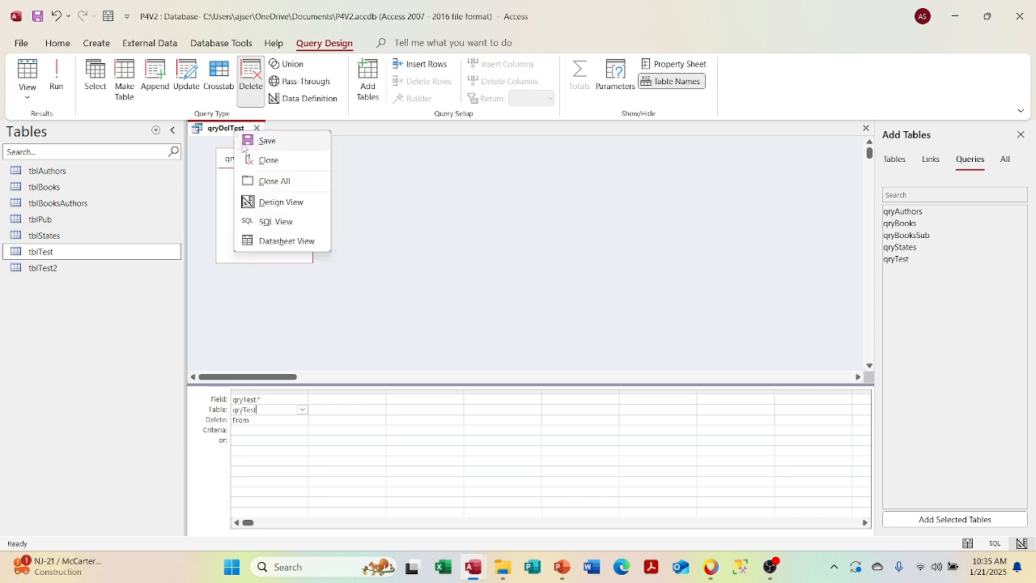
click(260, 241)
click(256, 129)
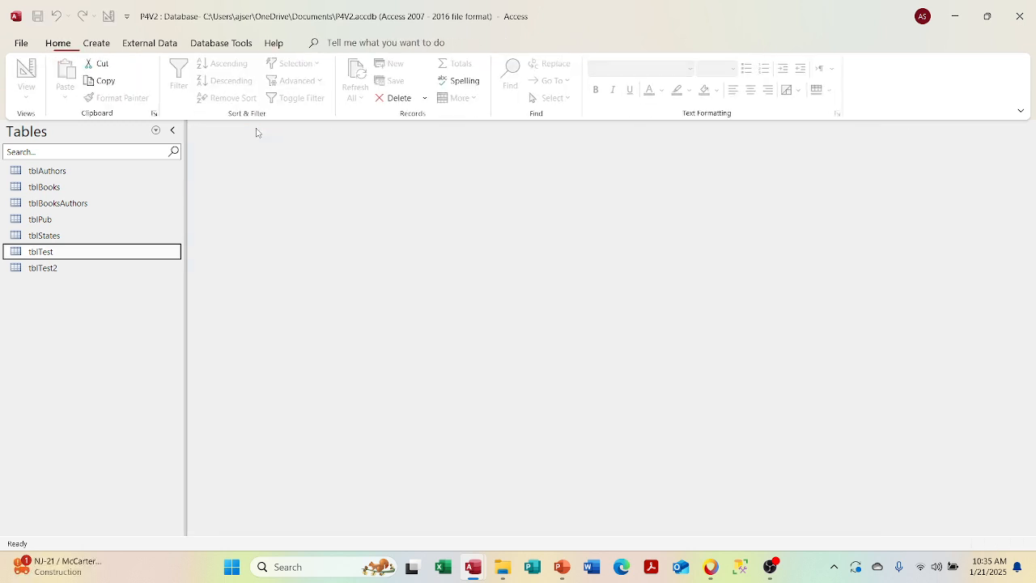
- Create a new Delete query in Design view with tblTest as its source and add all its fields (tblTest.*)
click(97, 42)
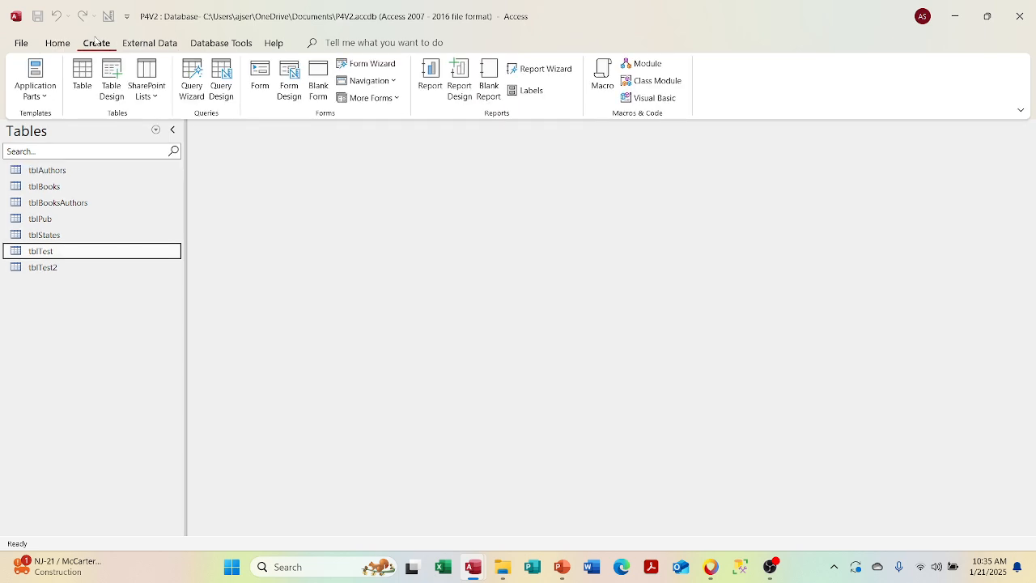
click(222, 85)
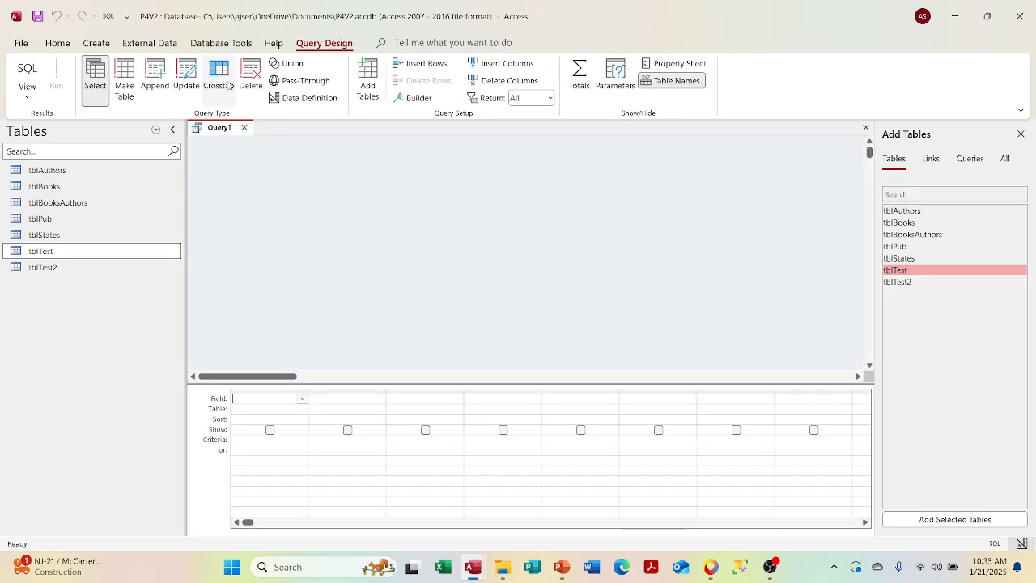
click(251, 85)
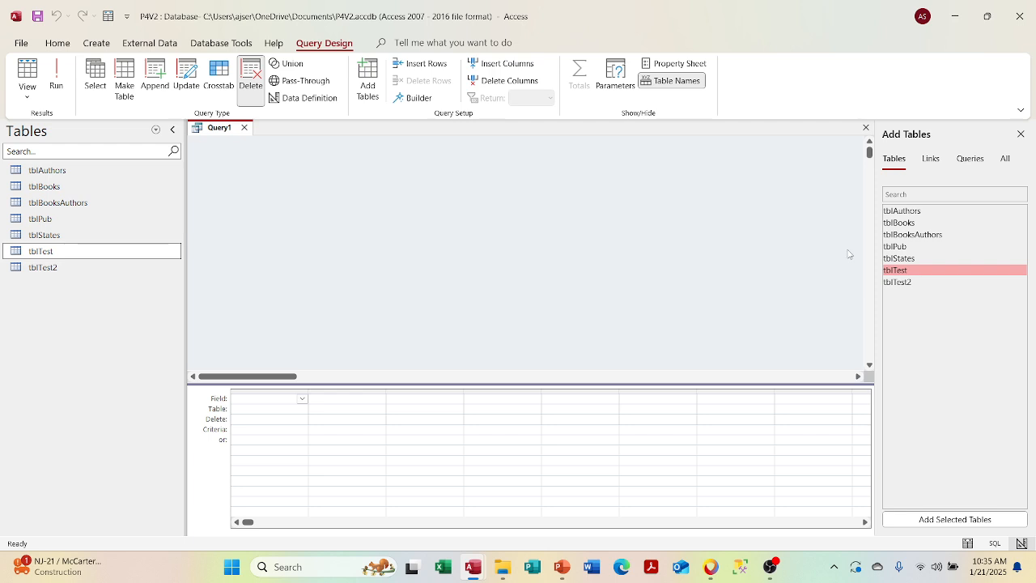
double_click(902, 271)
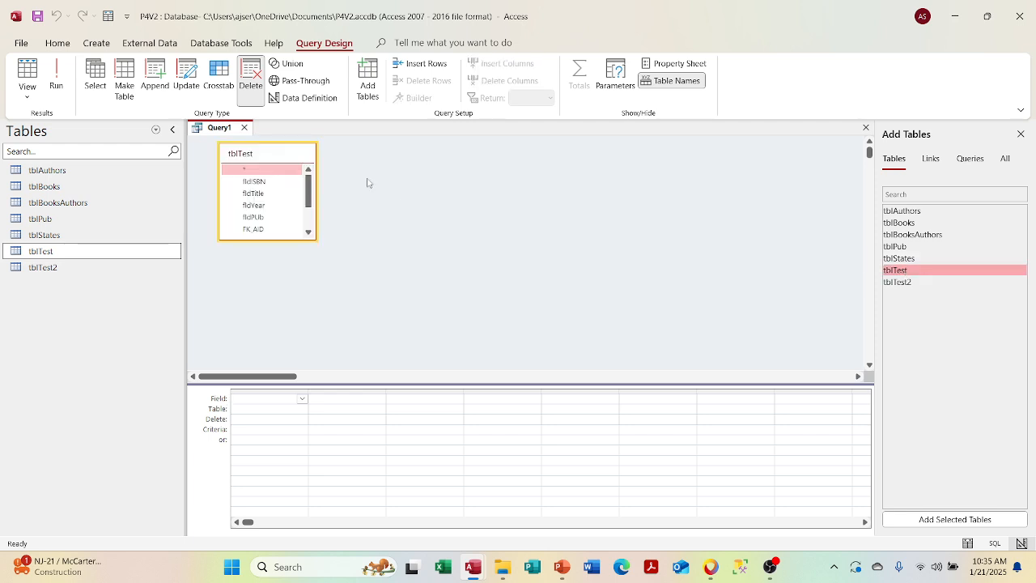
double_click(261, 173)
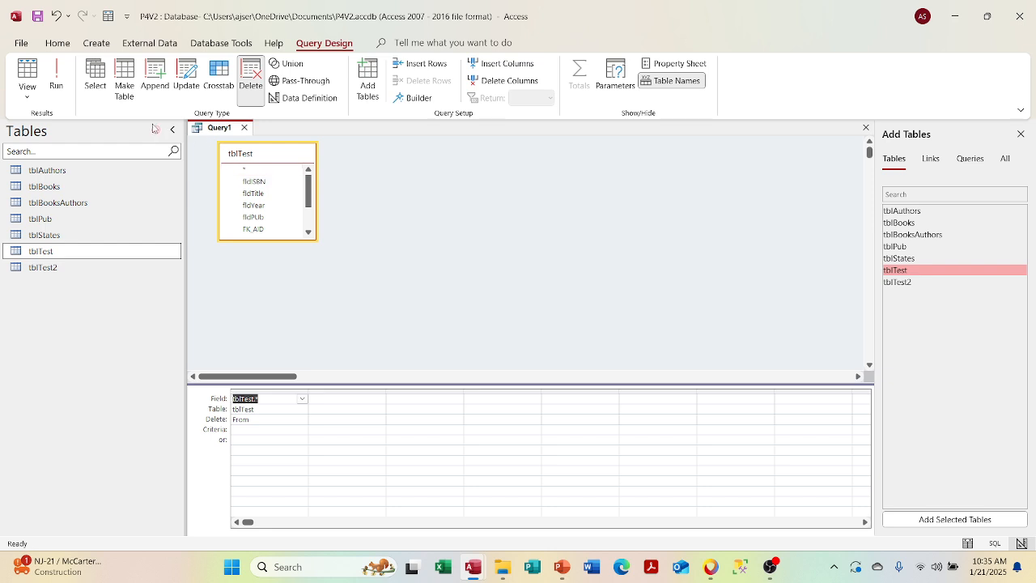
- Save the new Delete query based on tblTest as qryDelTestBooks
right_click(224, 128)
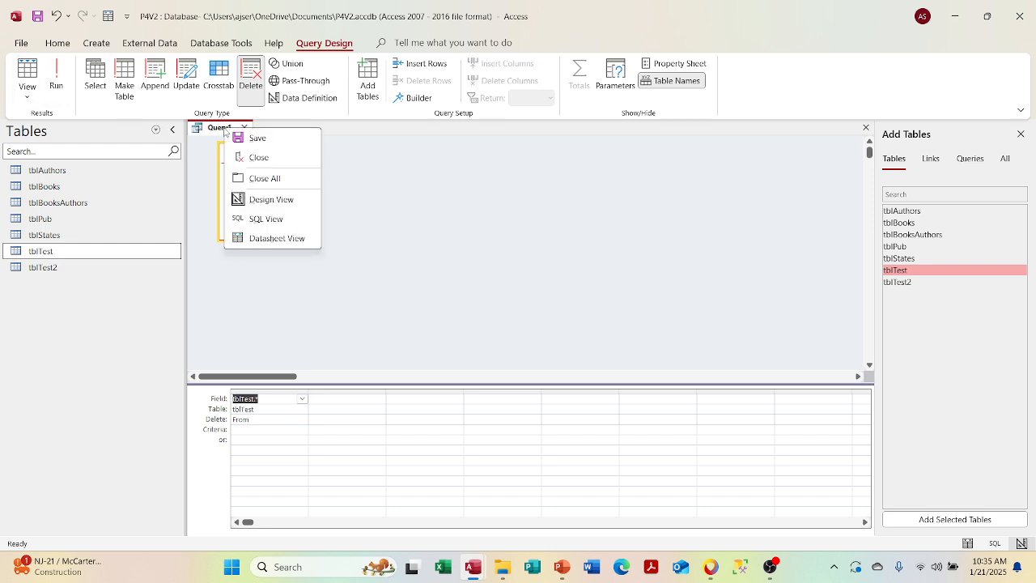
click(258, 139)
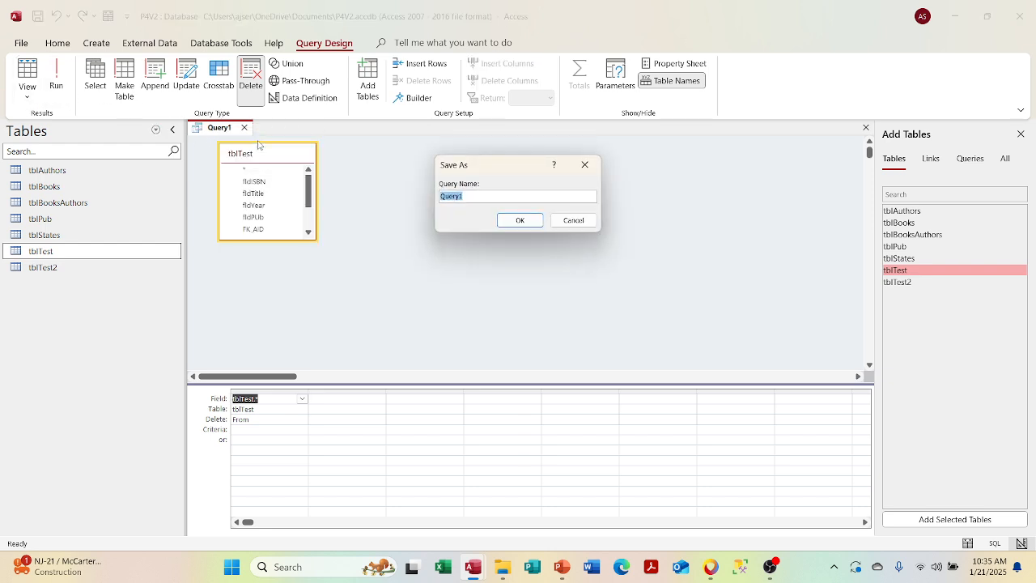
text(d)
text(ryDel)
text(TestBooks)
key(Return)
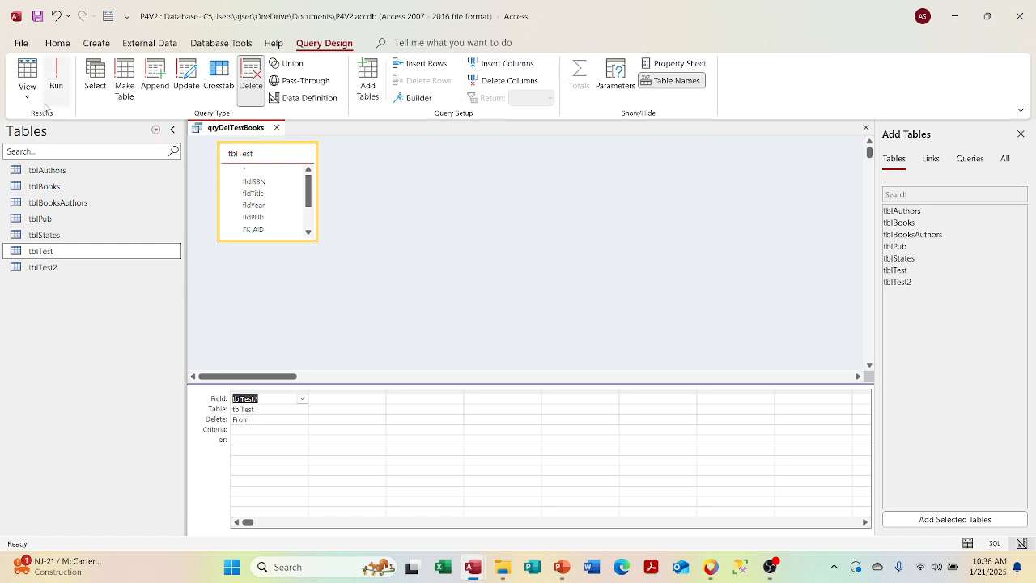
- Preview the records selected by qryDelTestBooks in Datasheet view, checking them against the query's design
click(29, 95)
click(44, 129)
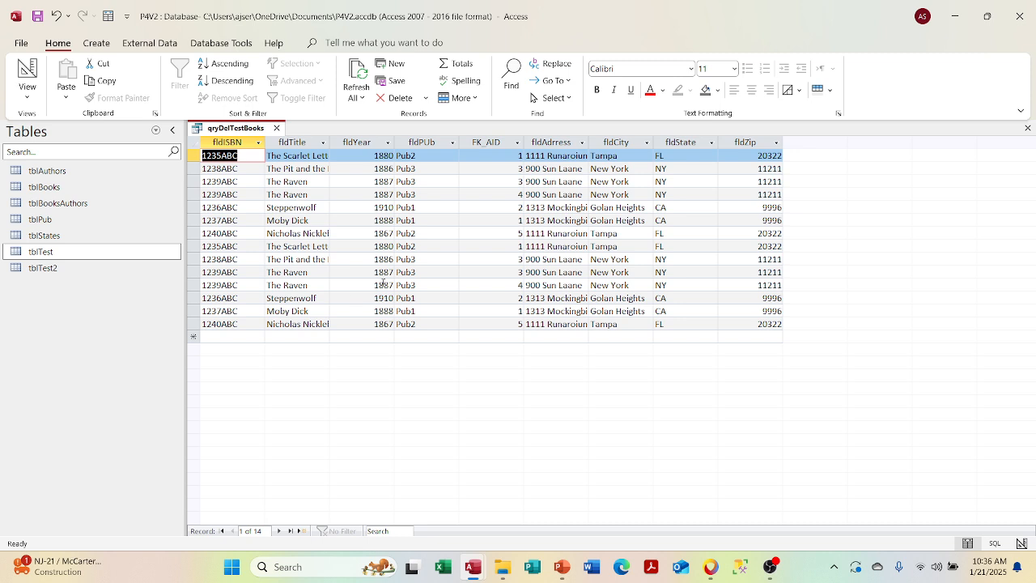
click(24, 97)
click(34, 181)
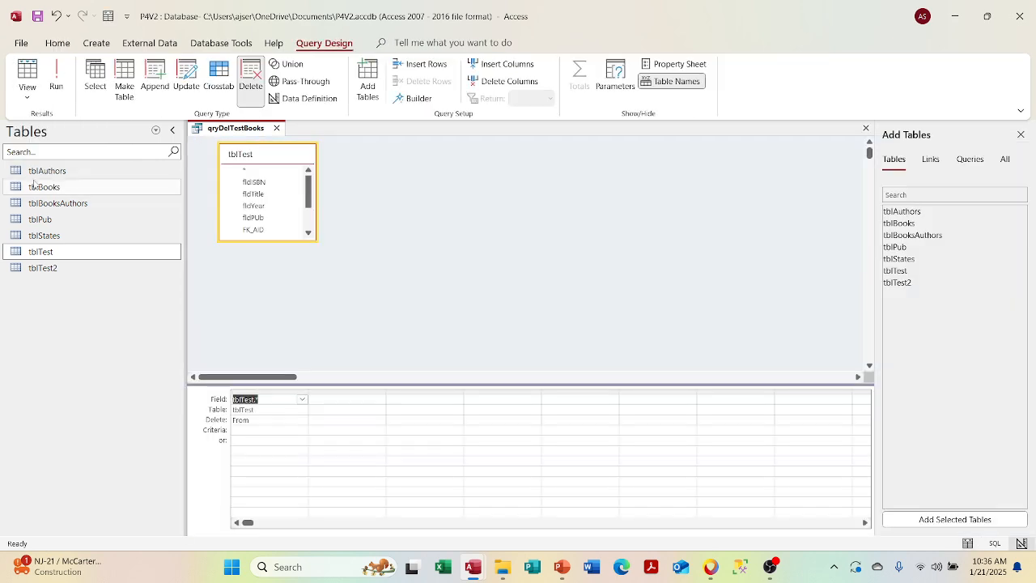
click(27, 96)
click(37, 126)
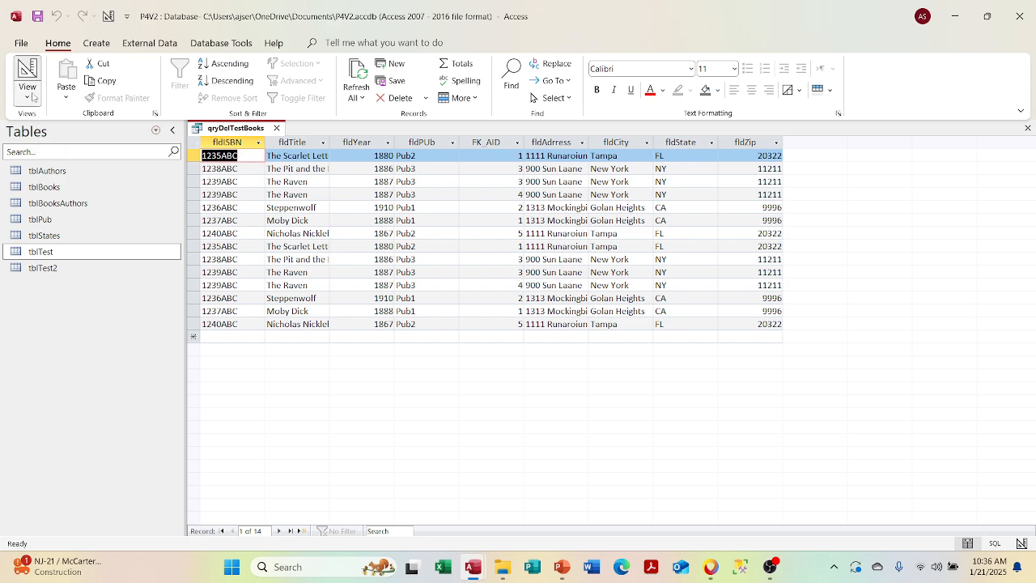
- Return qryDelTestBooks to Design view and remove the tblTest.* column from the query grid
click(32, 96)
click(34, 177)
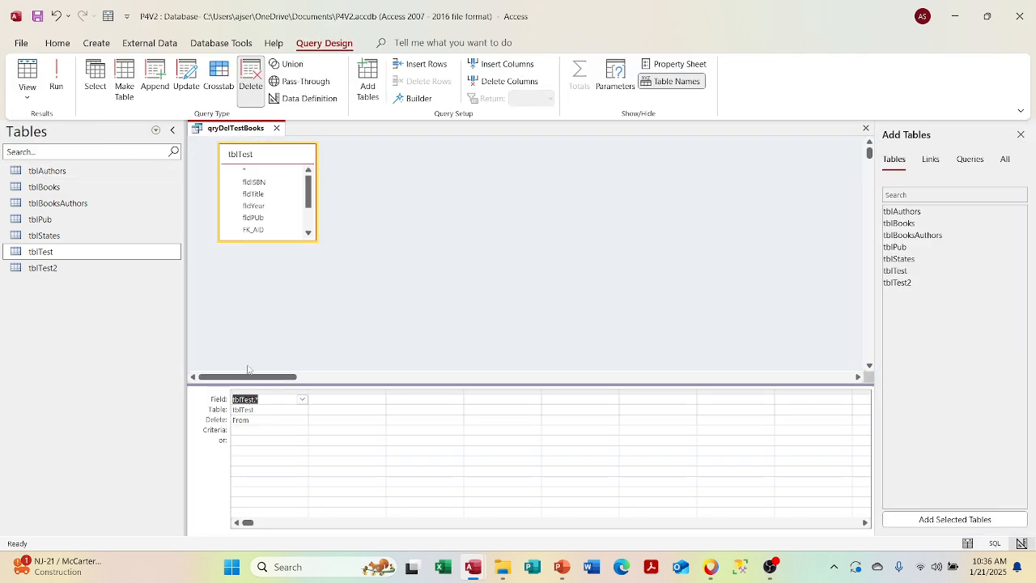
click(258, 398)
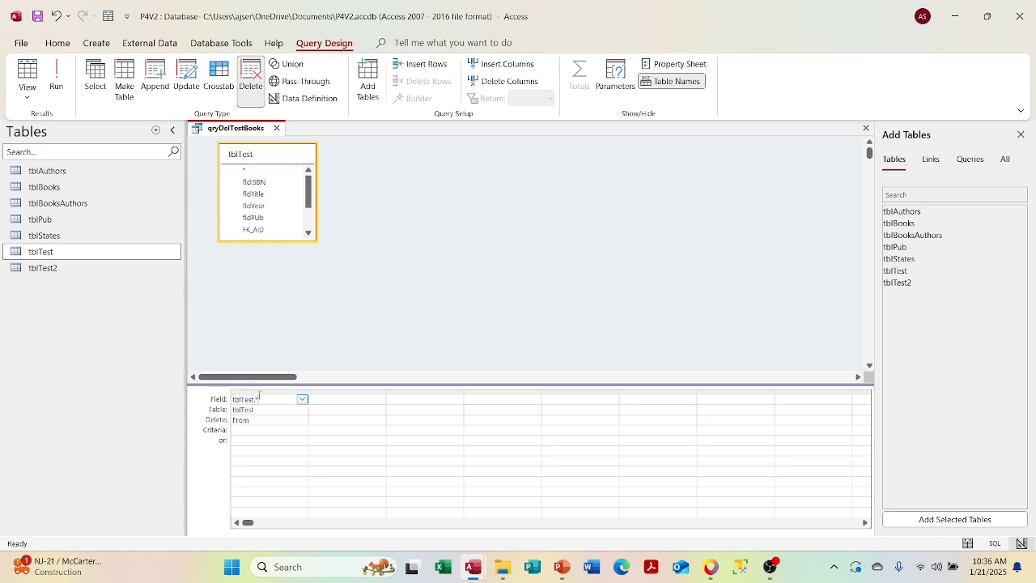
click(259, 393)
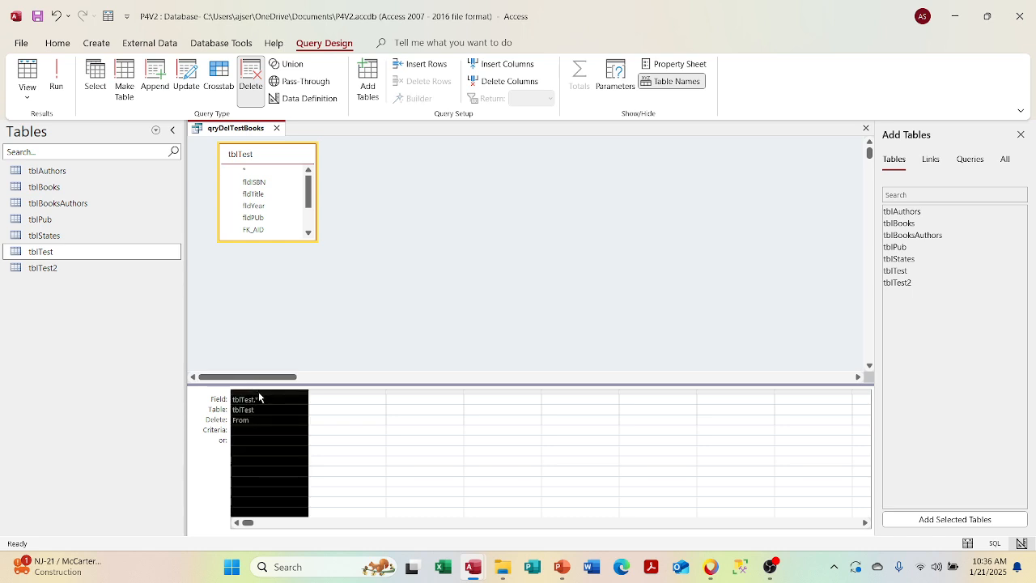
key(Delete)
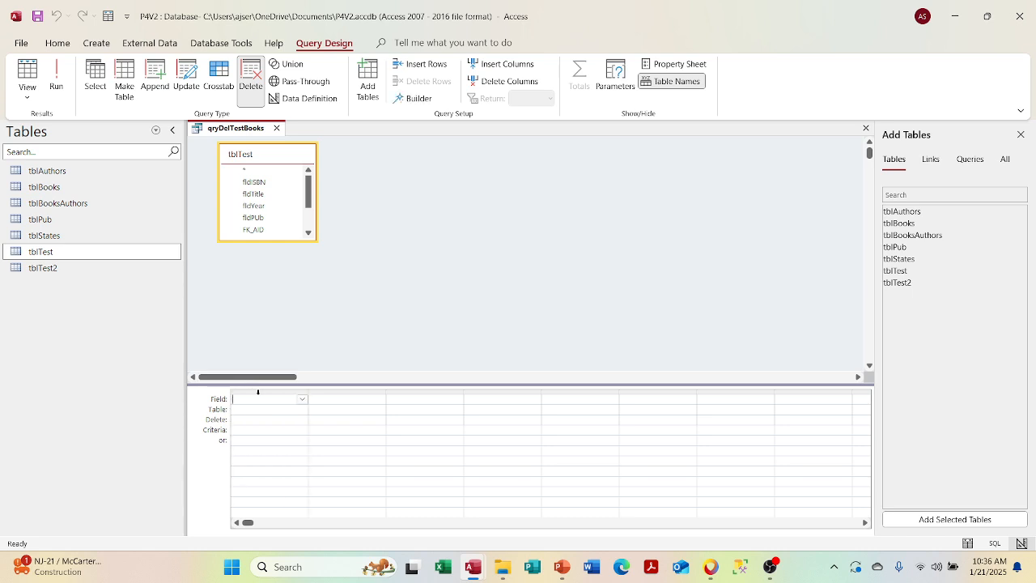
- Add the fields fldISBN, fldTitle, fldYear, fldPUb and FK_AID individually from tblTest to the query grid
double_click(254, 182)
double_click(253, 195)
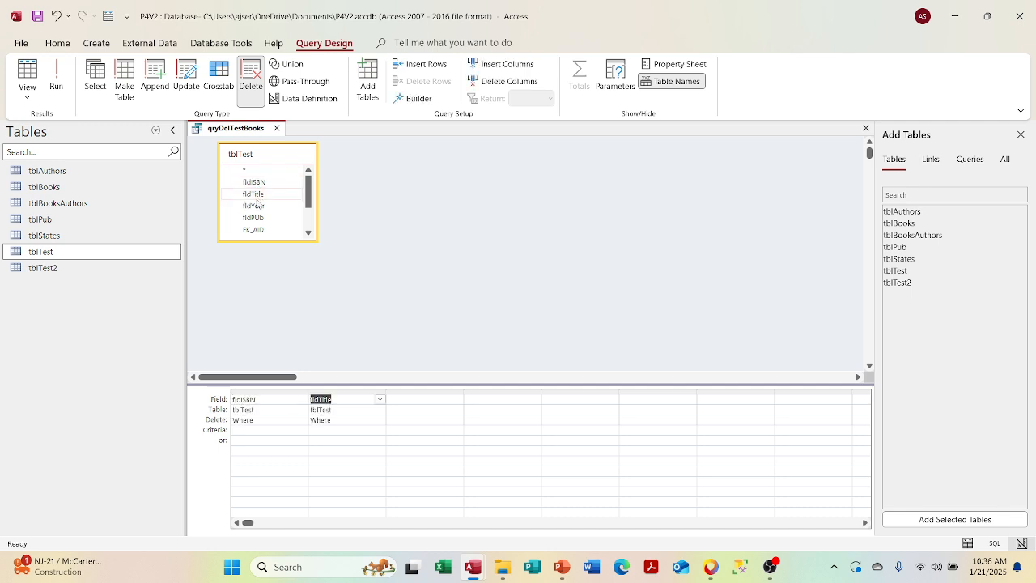
double_click(256, 205)
click(253, 219)
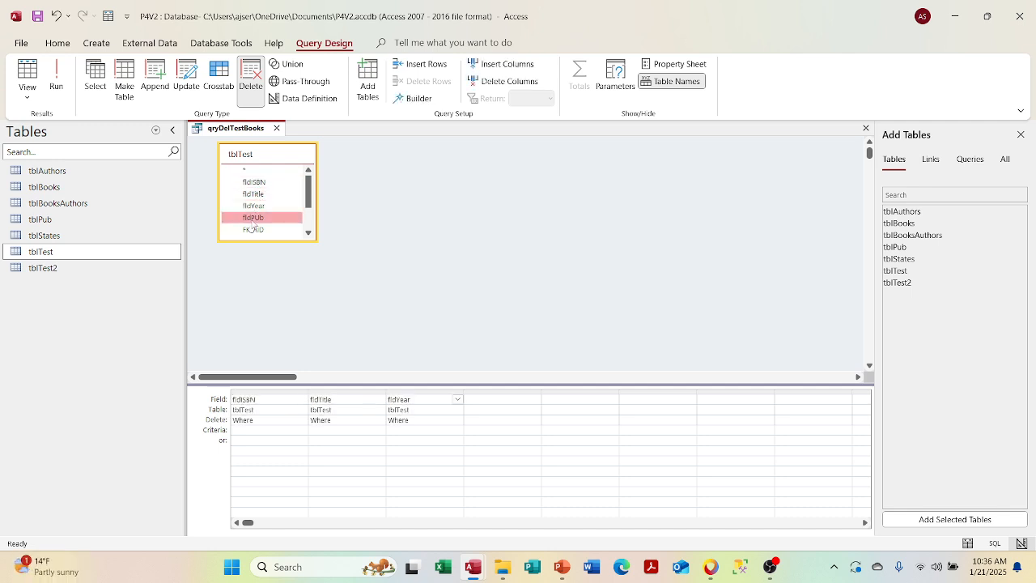
double_click(251, 230)
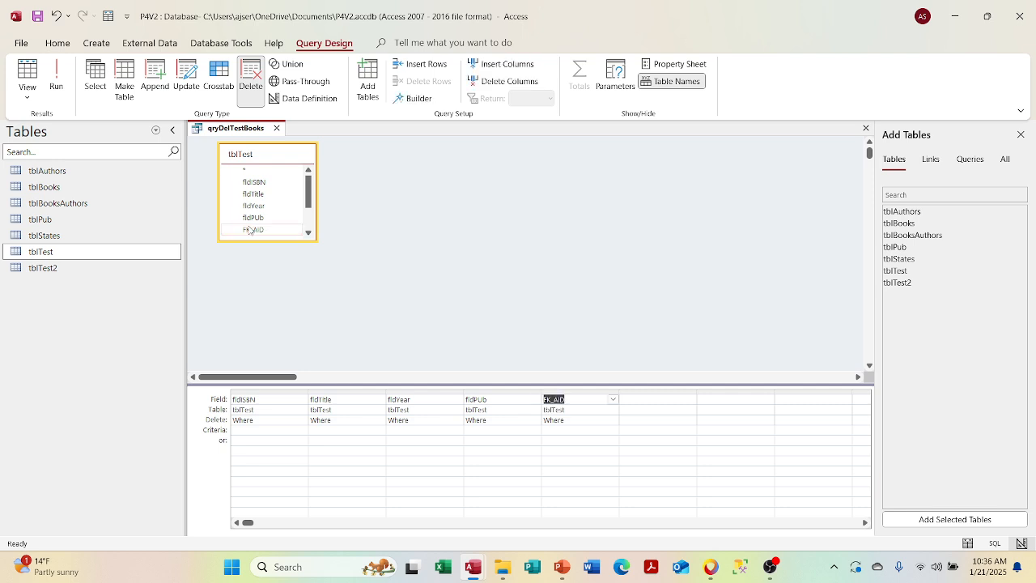
- Preview the five individually added fields in Datasheet view and return to Design view
click(23, 100)
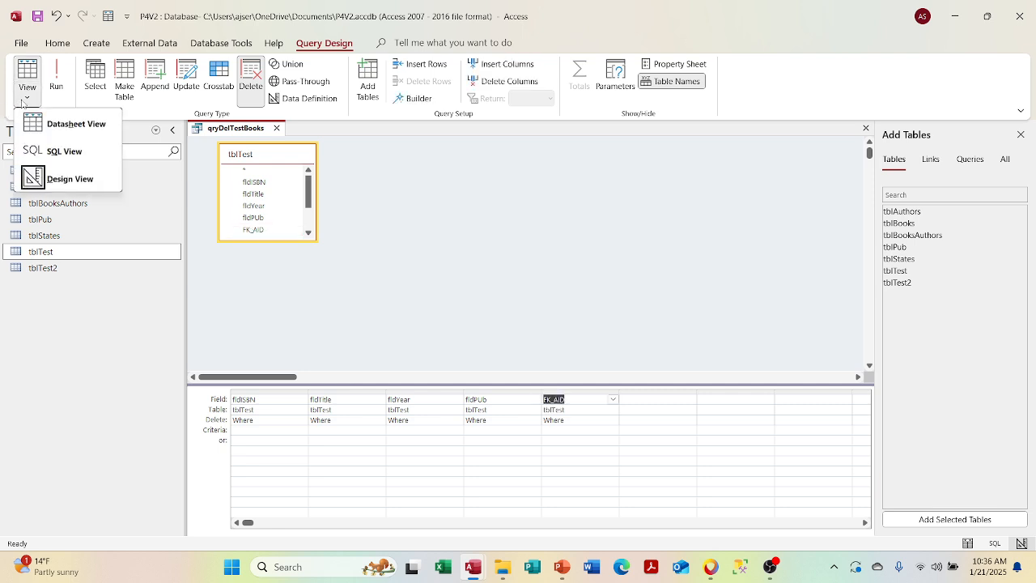
click(57, 120)
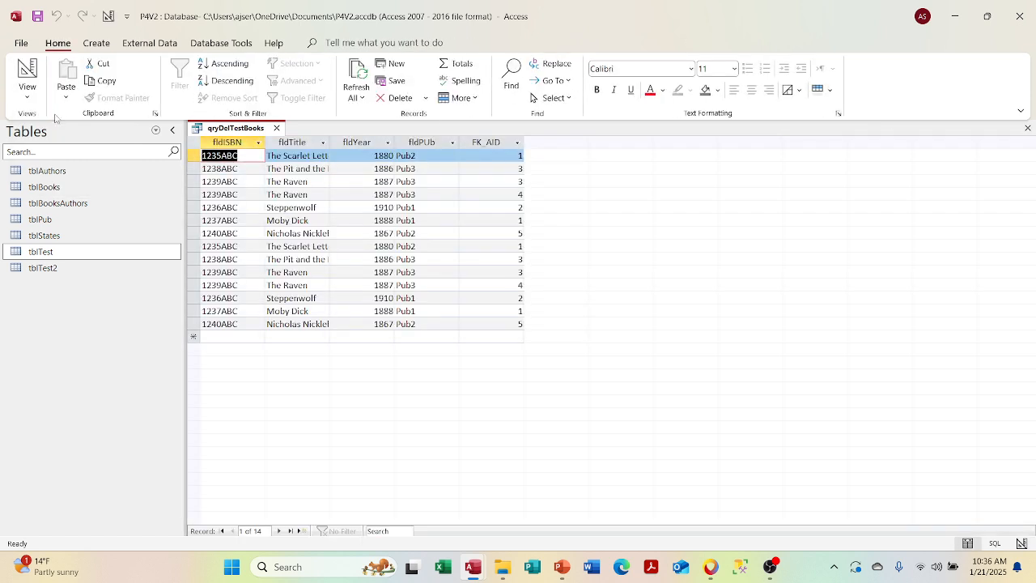
click(27, 97)
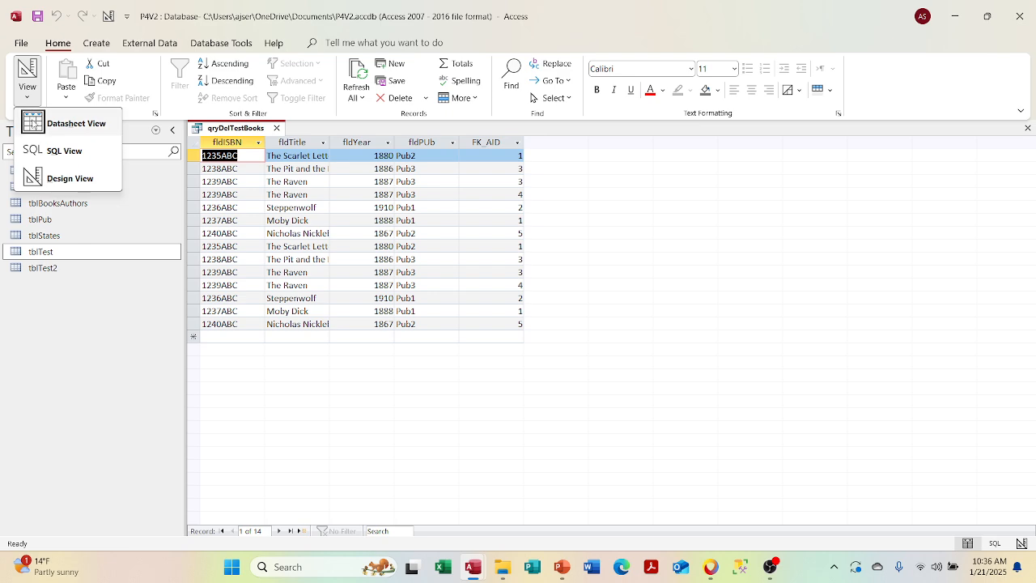
click(37, 175)
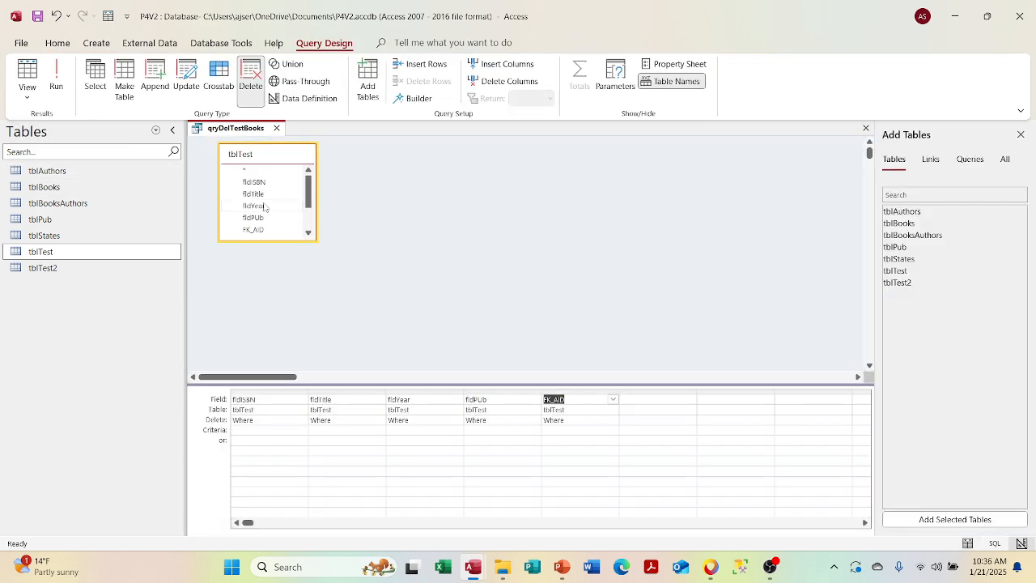
- Add the remaining tblTest fields fldAdrress, fldCity, fldState and fldZip to the query grid
click(308, 230)
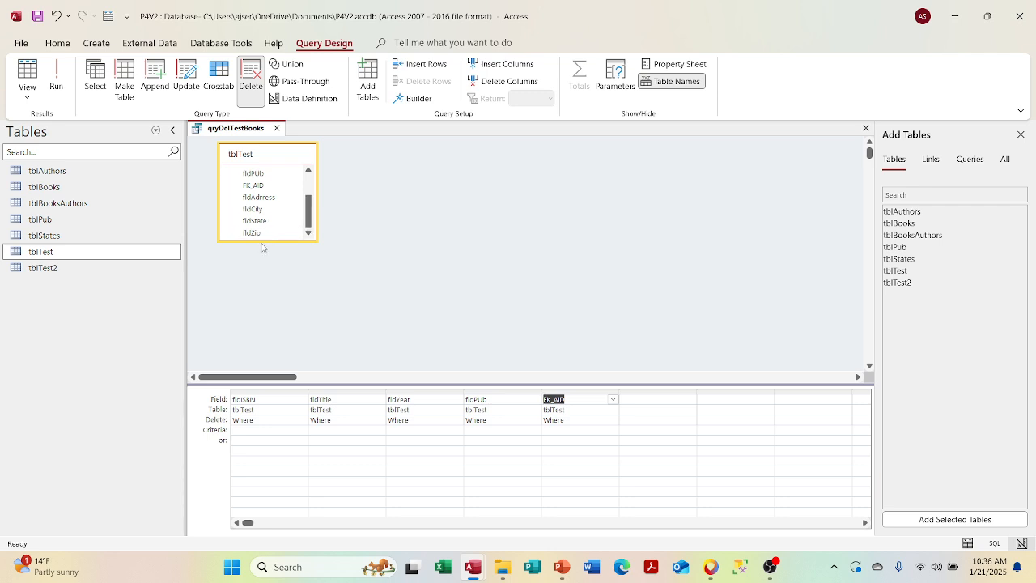
double_click(271, 197)
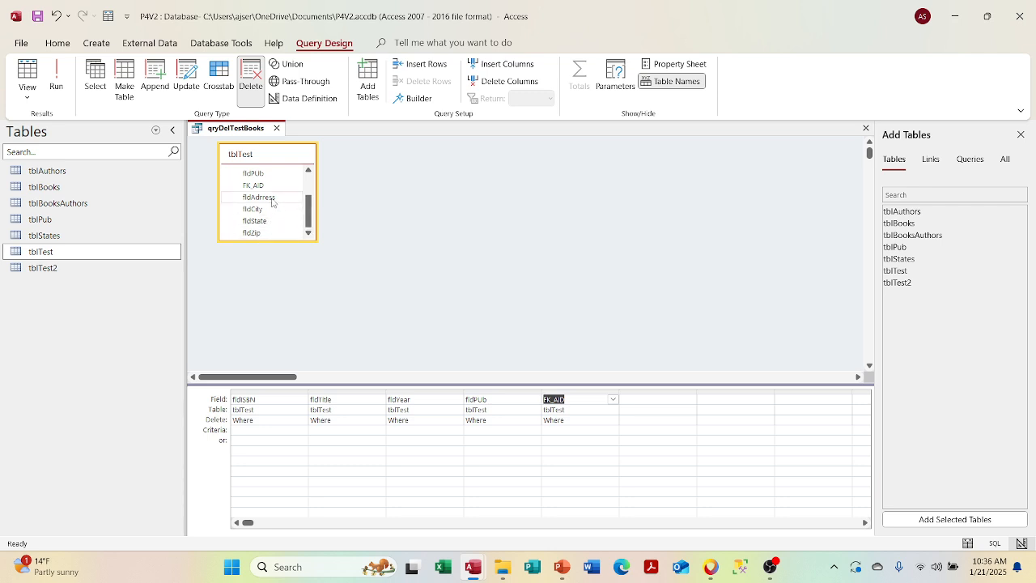
double_click(254, 210)
double_click(254, 220)
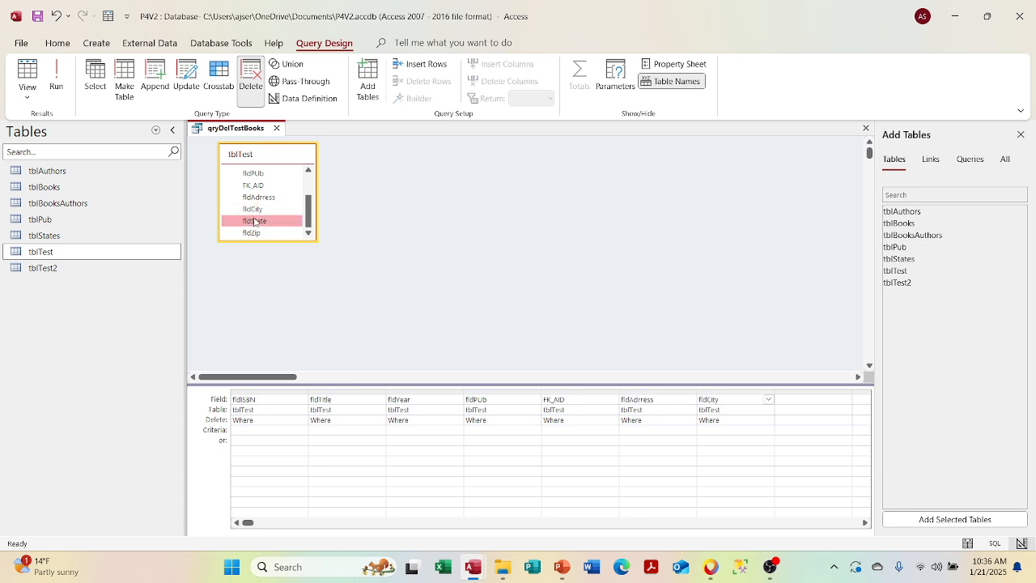
double_click(252, 233)
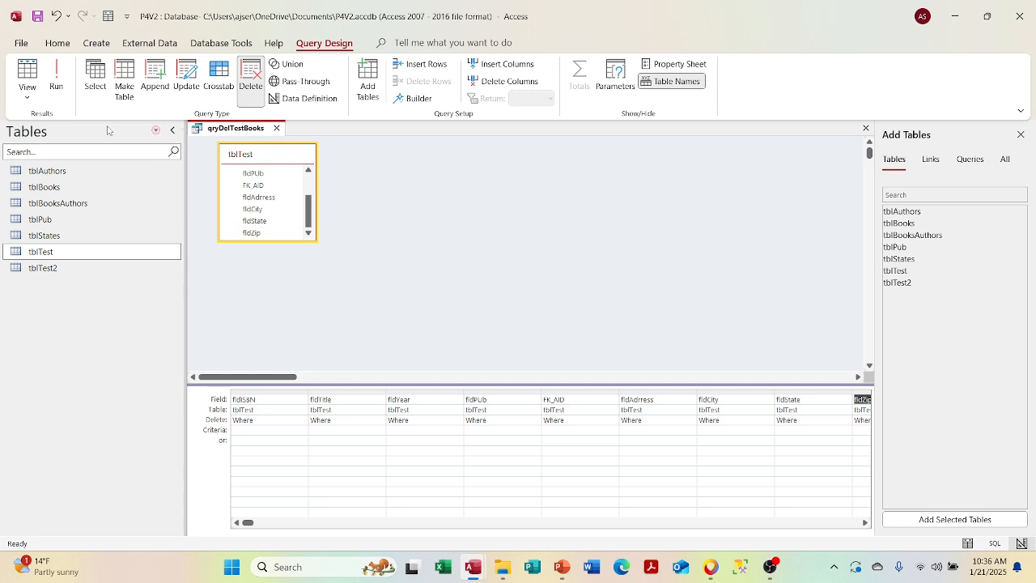
- Preview the query with every tblTest field added individually in Datasheet view, then return to Design view
click(27, 95)
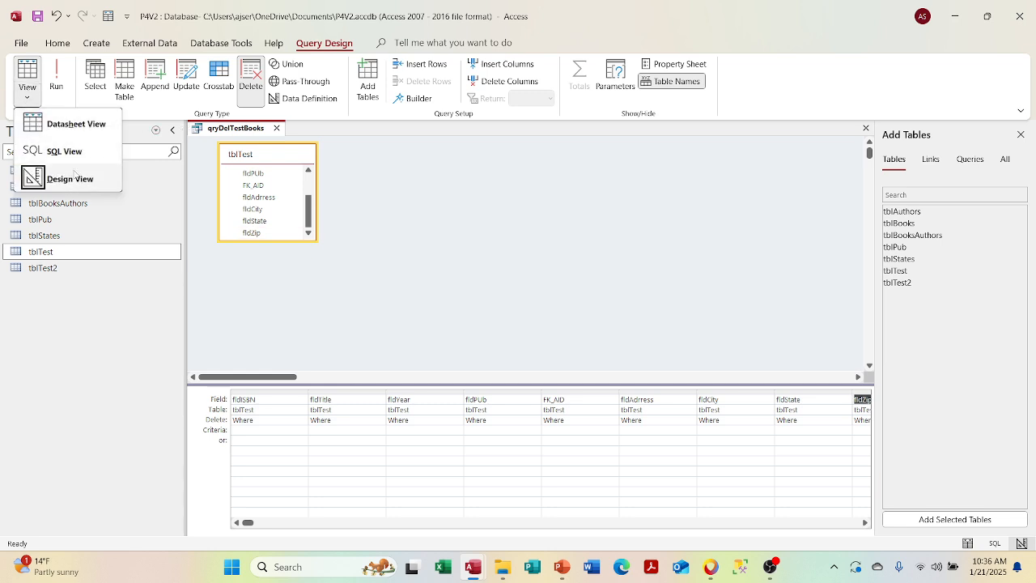
click(69, 144)
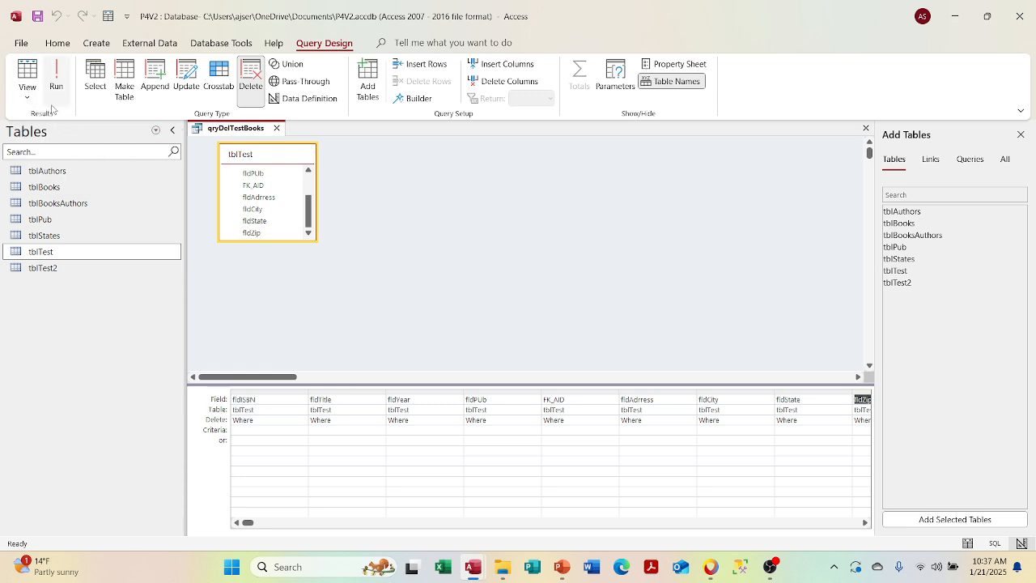
click(27, 93)
click(35, 126)
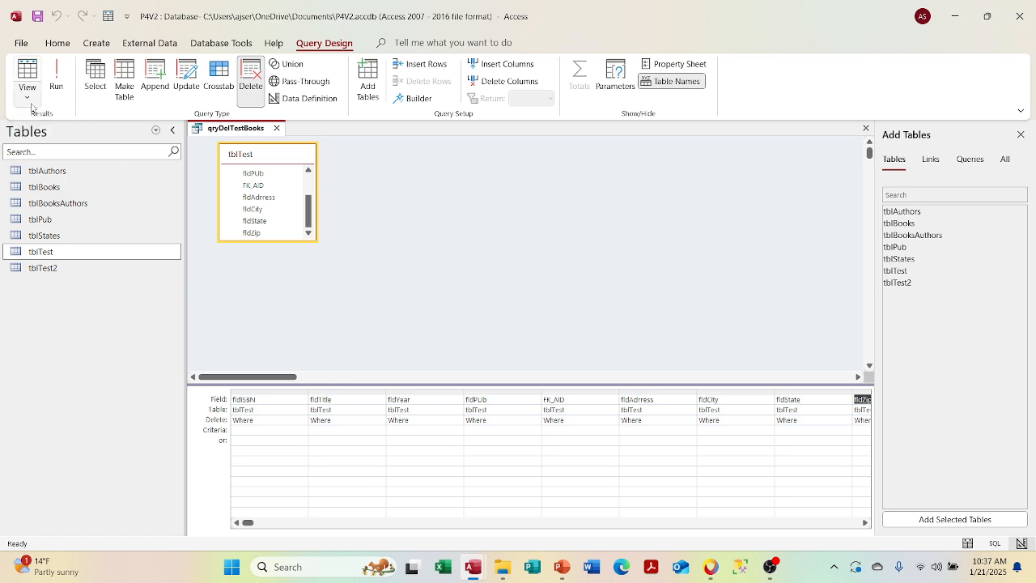
click(27, 91)
click(32, 122)
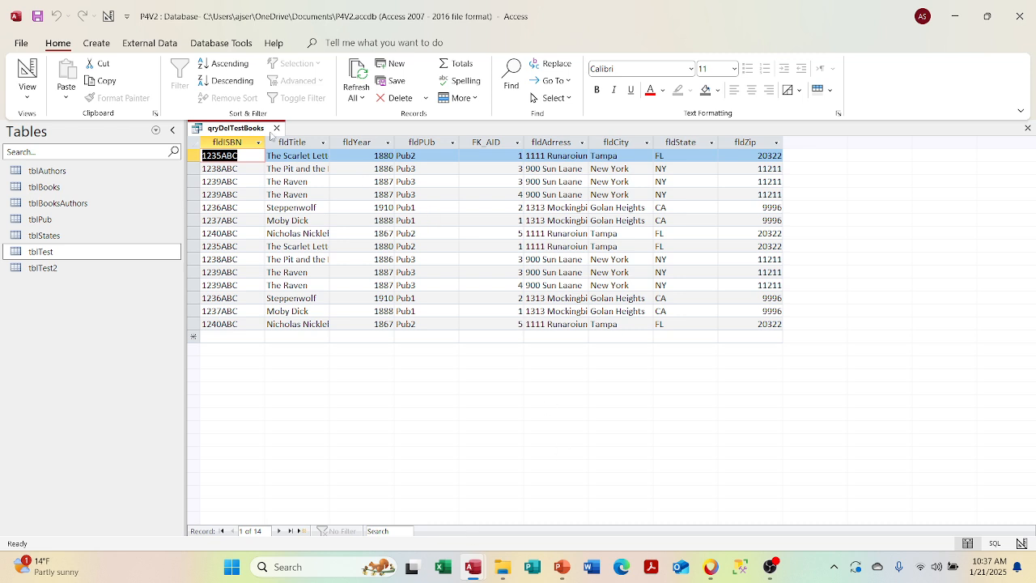
click(27, 90)
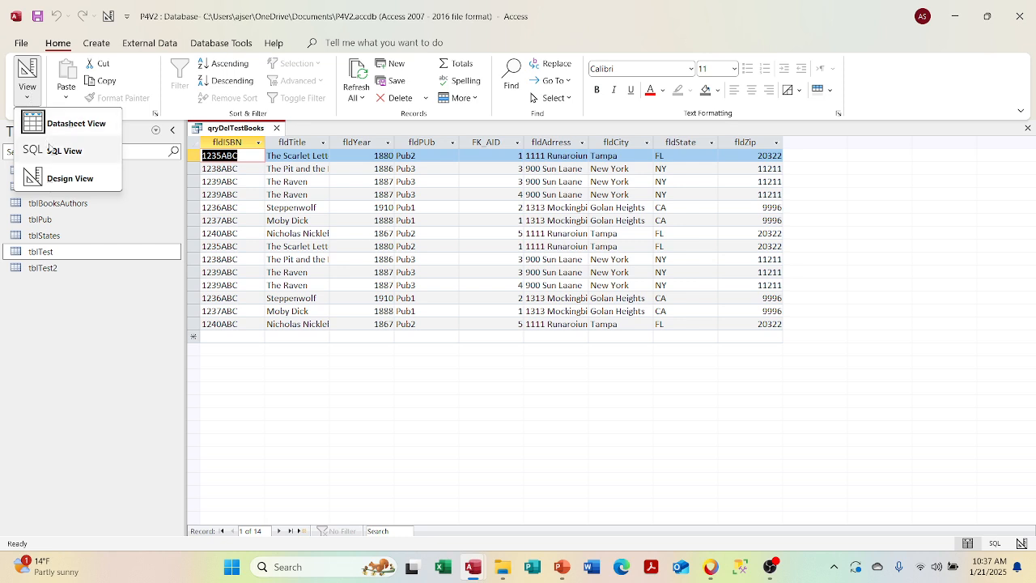
click(54, 178)
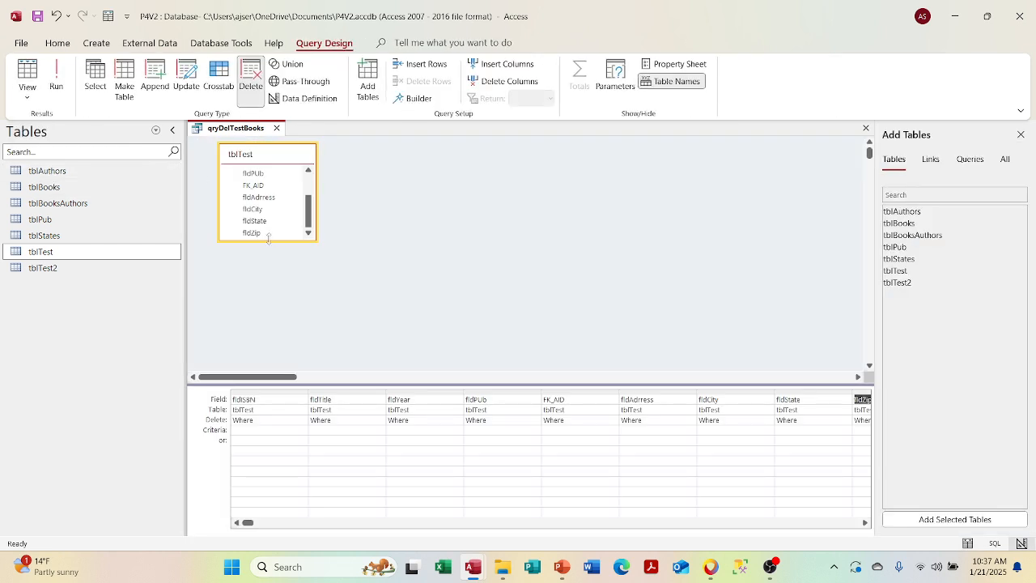
- Remove all the individual field columns, from fldISBN through fldZip, from the query grid
click(257, 391)
click(253, 393)
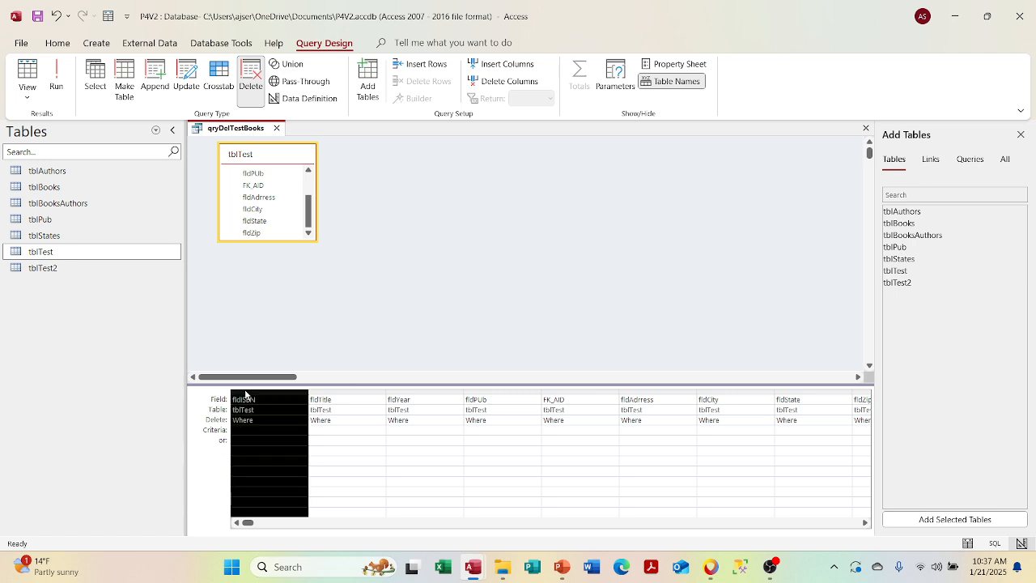
key(shift+Right)
key(shift+Right)
key(shift+Right)
key(shift+Right)
key(shift+Right)
key(shift+Right)
key(shift+Right)
key(shift+Right)
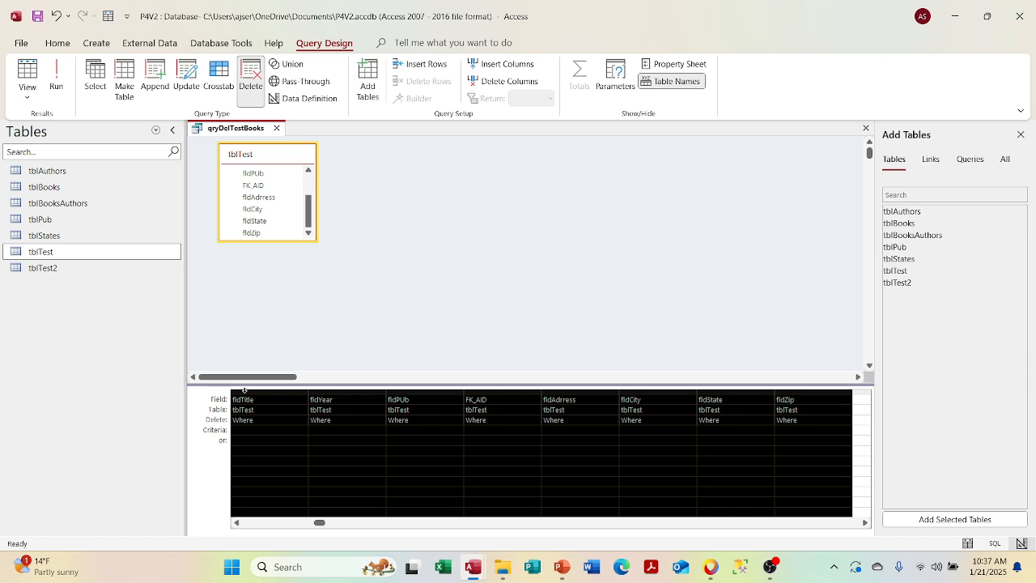
key(Delete)
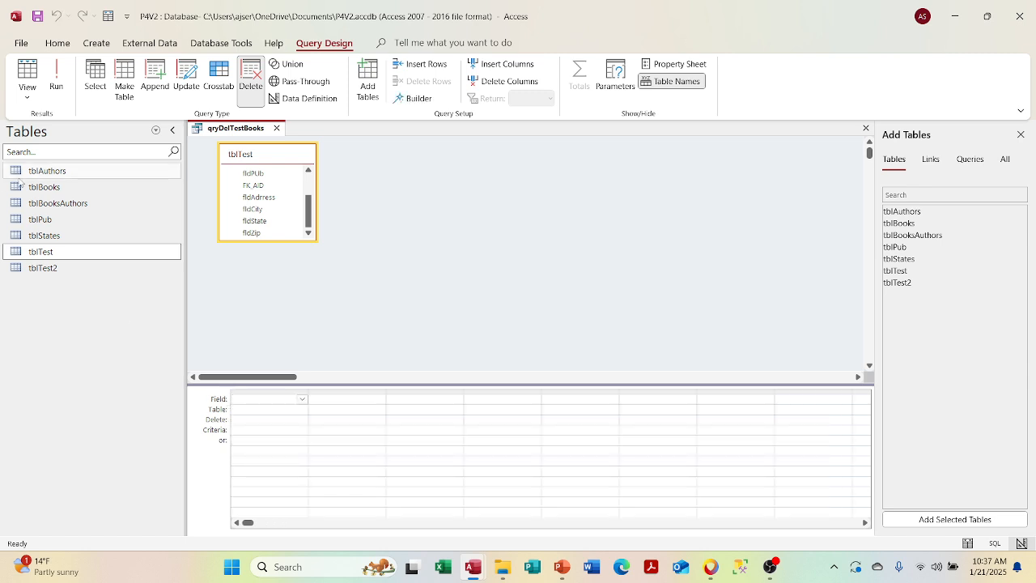
- Add all tblTest fields to the empty query grid as the single tblTest.* entry
scroll(267, 198, up, 3)
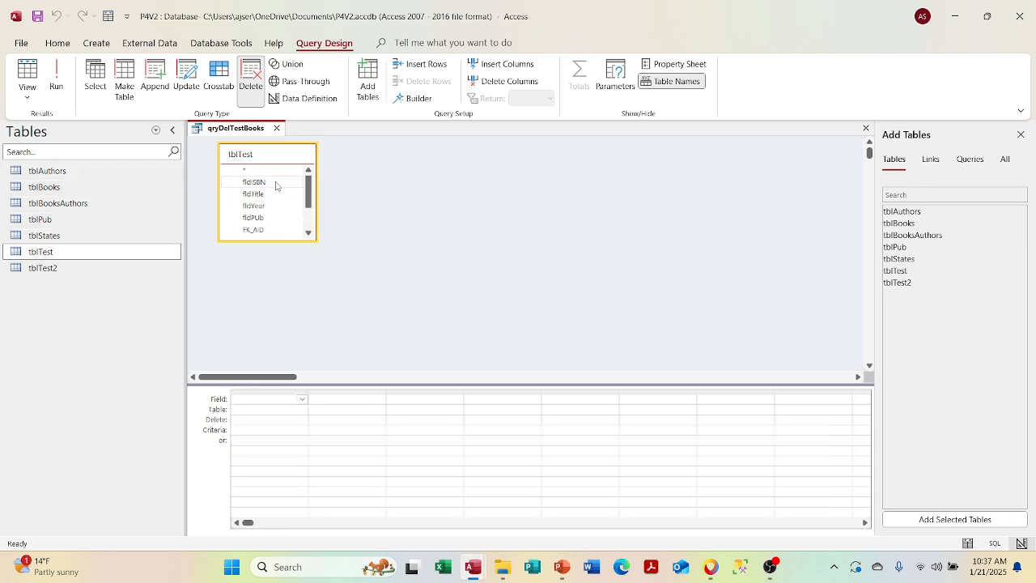
click(261, 170)
double_click(260, 172)
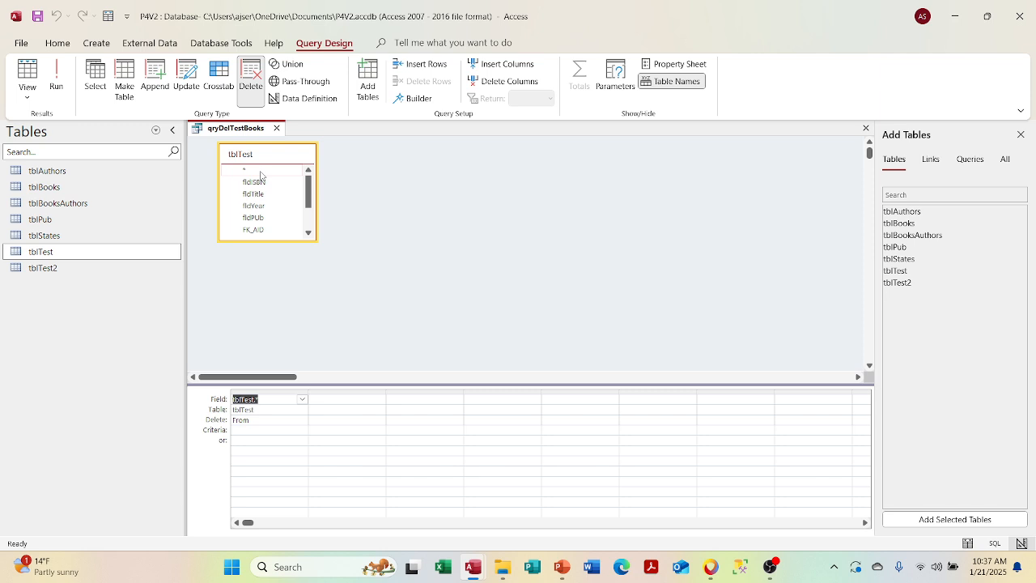
- Preview the tblTest.* version of qryDelTestBooks in Datasheet view
click(30, 100)
click(35, 121)
click(24, 99)
click(34, 122)
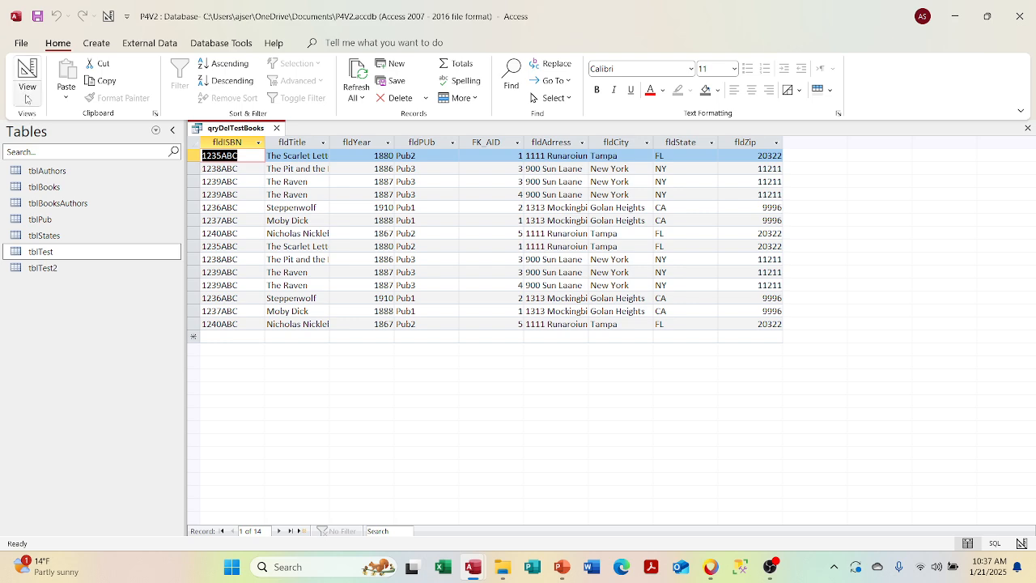
- Return to Design view and remove the extra fldISBN column beside tblTest.* from the query grid
click(28, 97)
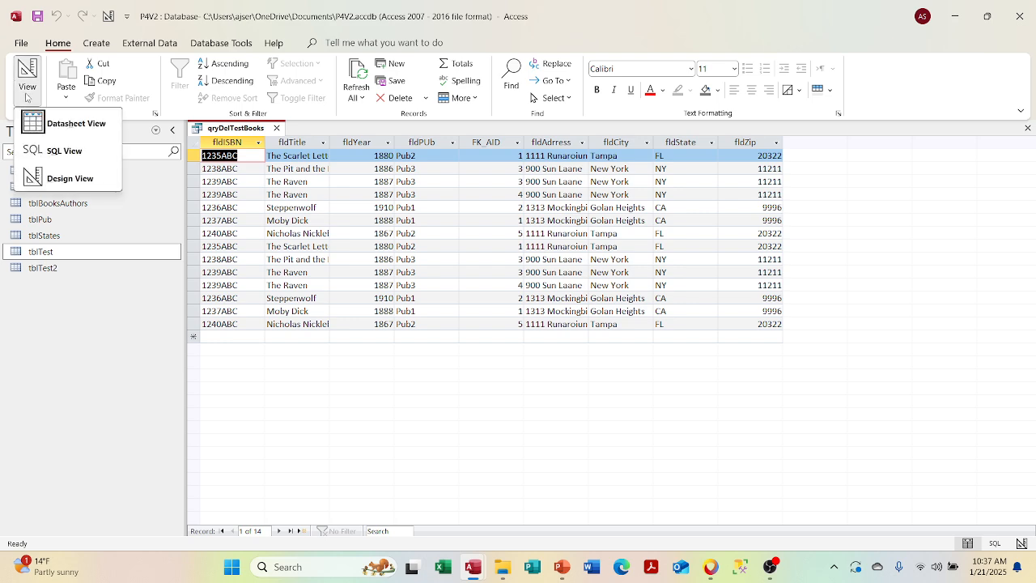
click(46, 179)
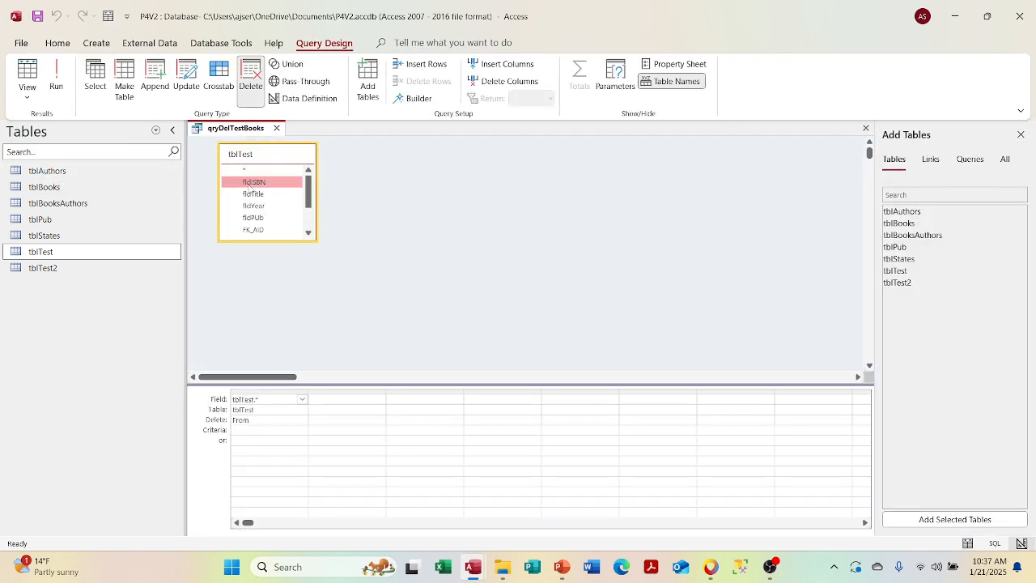
click(325, 392)
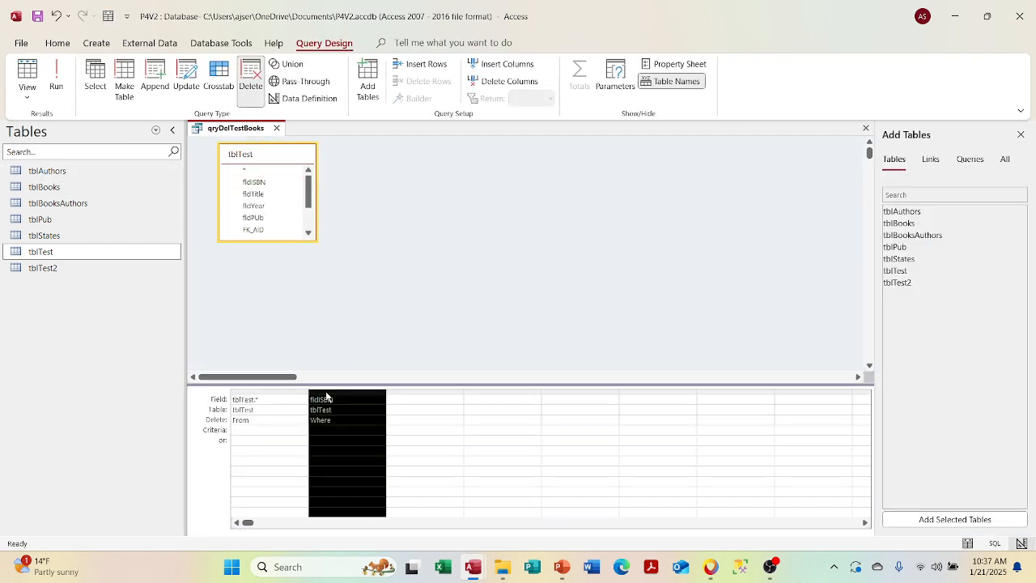
key(Delete)
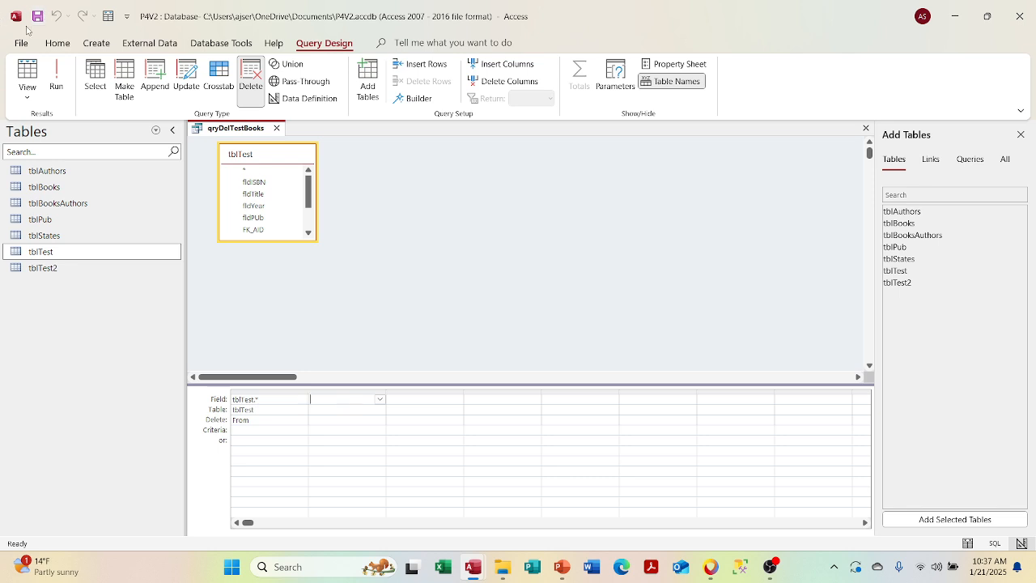
- Preview the records qryDelTestBooks selects through tblTest.* in Datasheet view
click(28, 91)
click(42, 132)
click(30, 98)
click(38, 124)
click(27, 95)
click(31, 123)
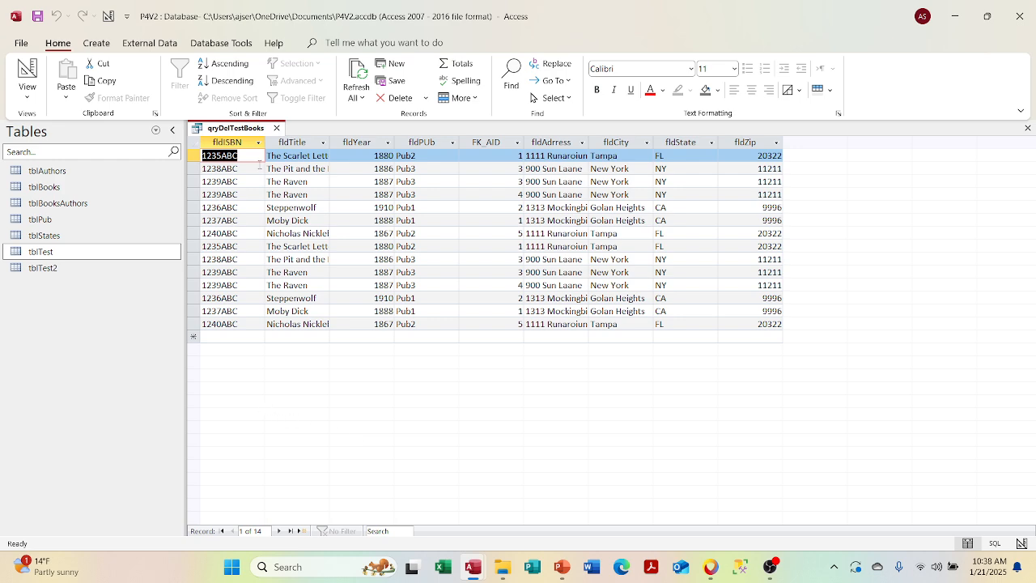
- Switch qryDelTestBooks to Design view and back to Datasheet view
right_click(245, 128)
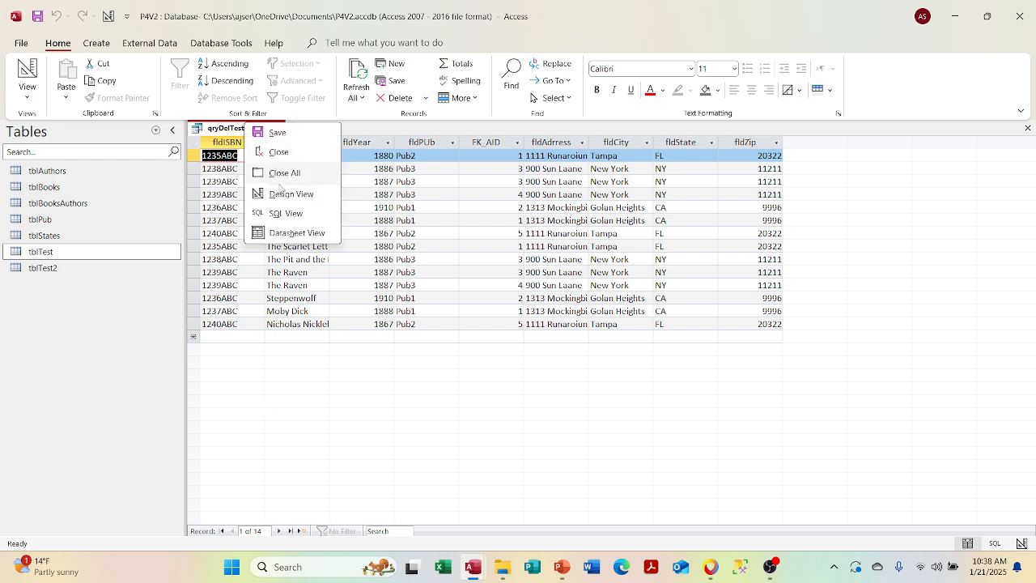
click(278, 192)
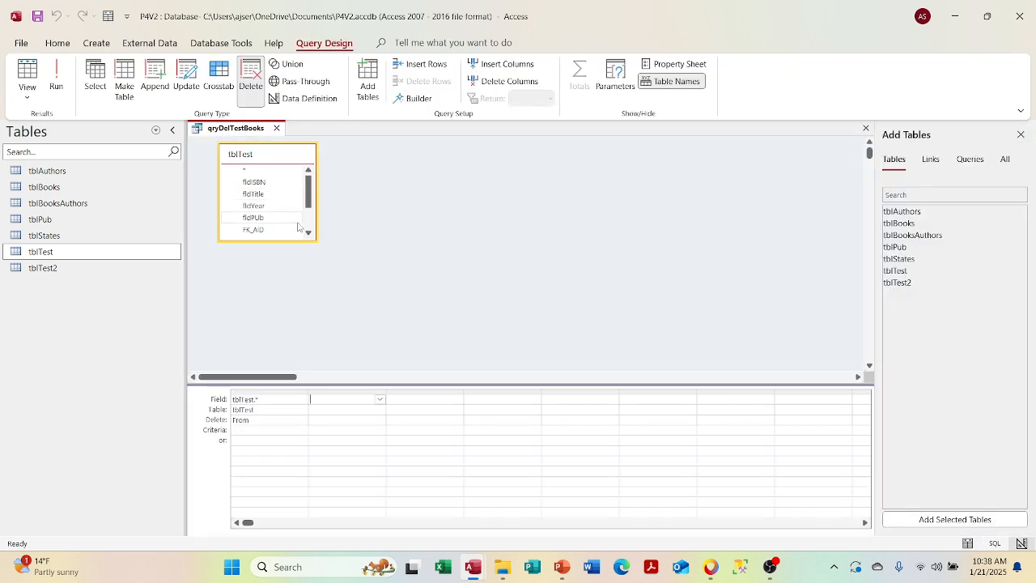
right_click(209, 132)
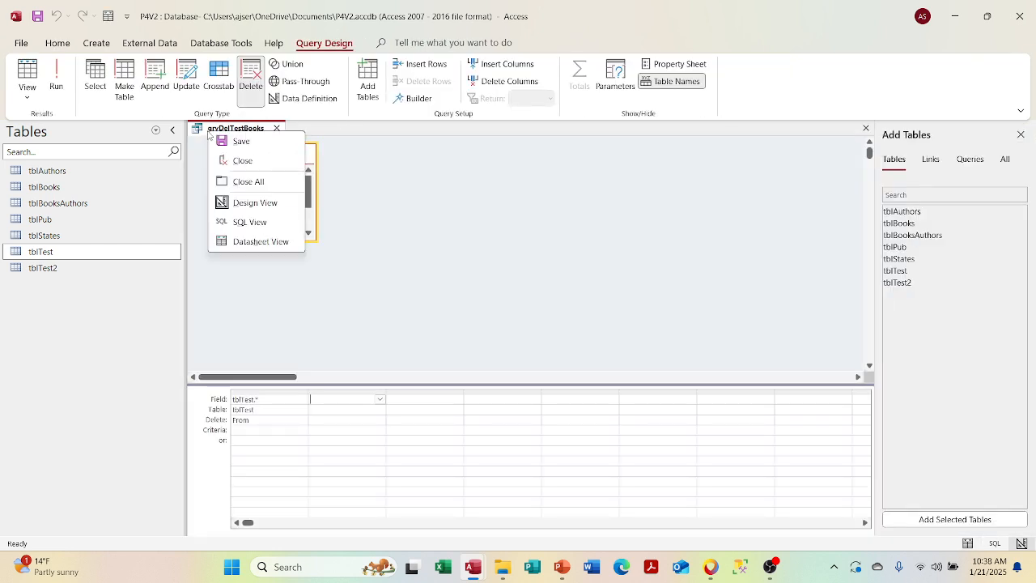
click(235, 244)
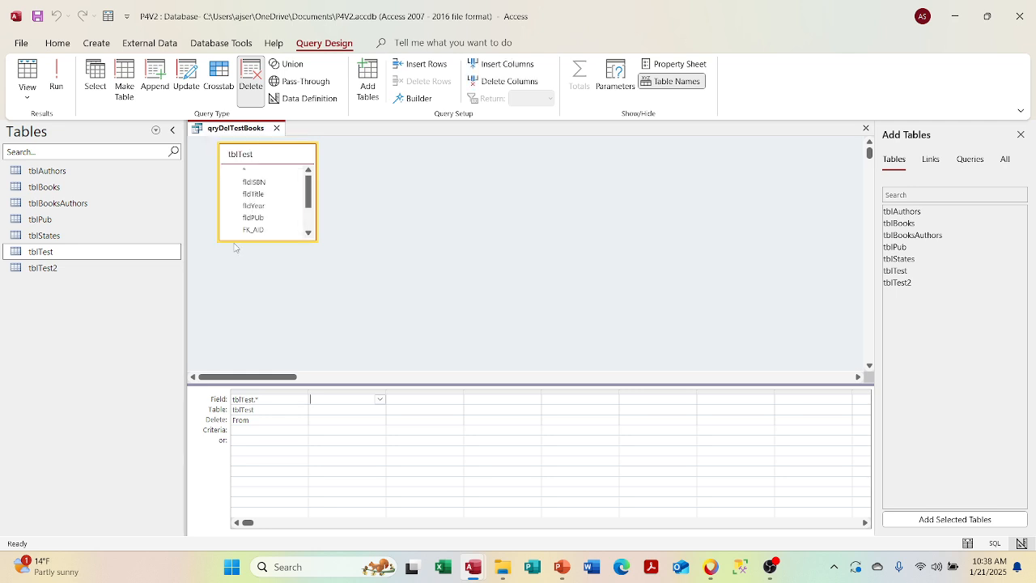
right_click(243, 134)
click(267, 240)
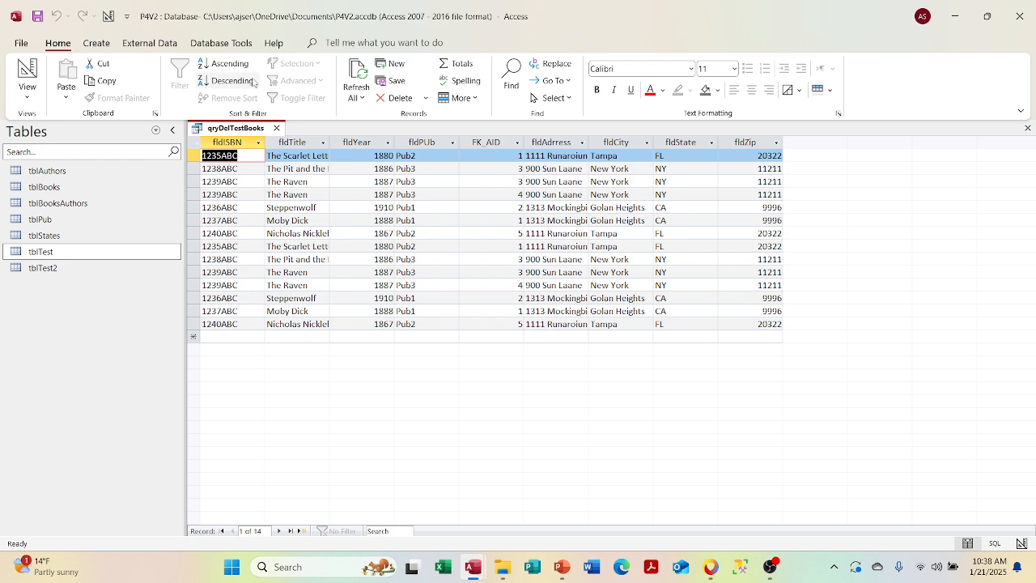
- Open the Relationships window and close the Add Tables pane
click(213, 44)
click(166, 83)
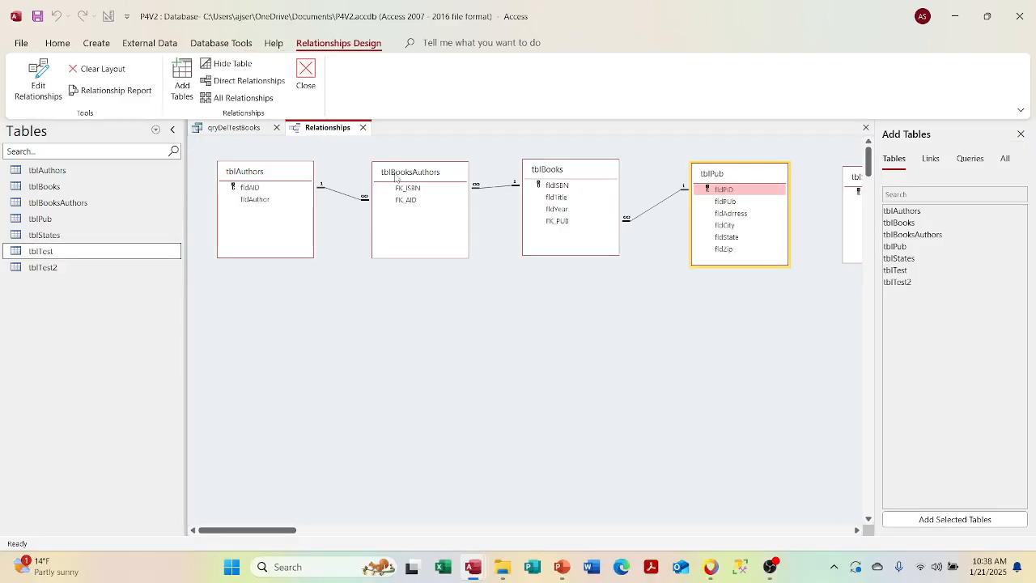
click(1021, 134)
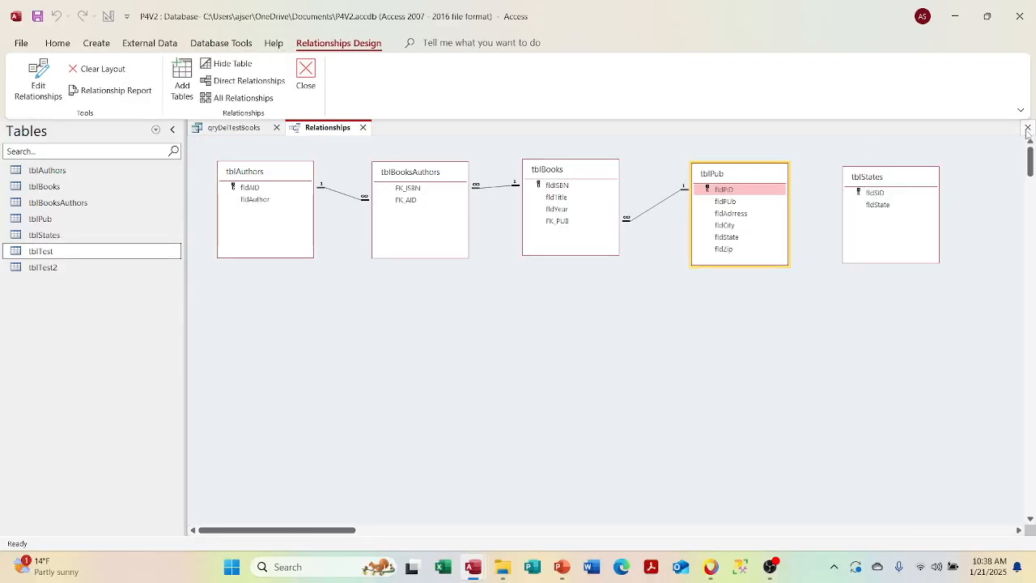
- Add tblTest to the Relationships layout to check its fields, remove it again and close the layout
double_click(66, 255)
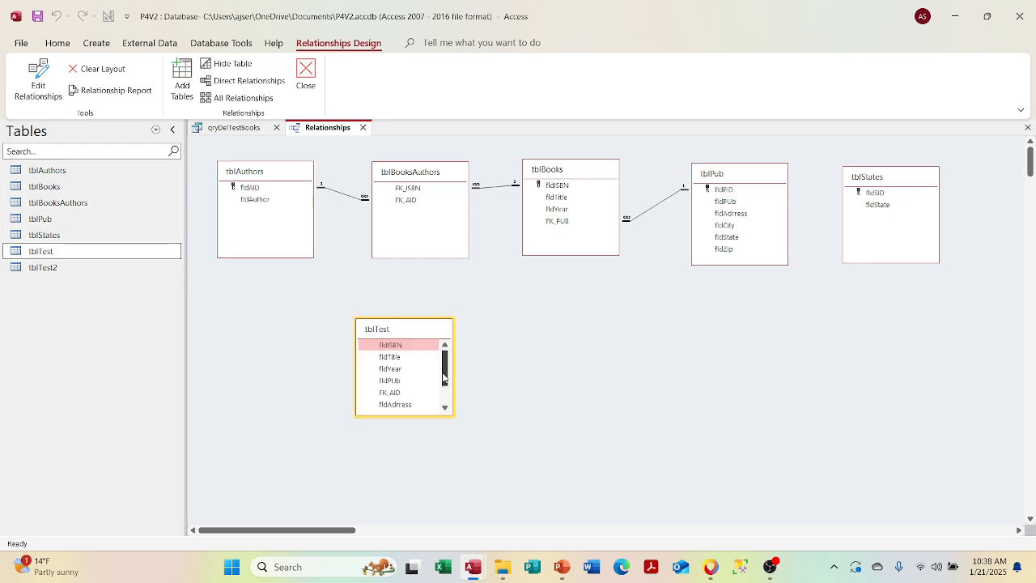
key(Delete)
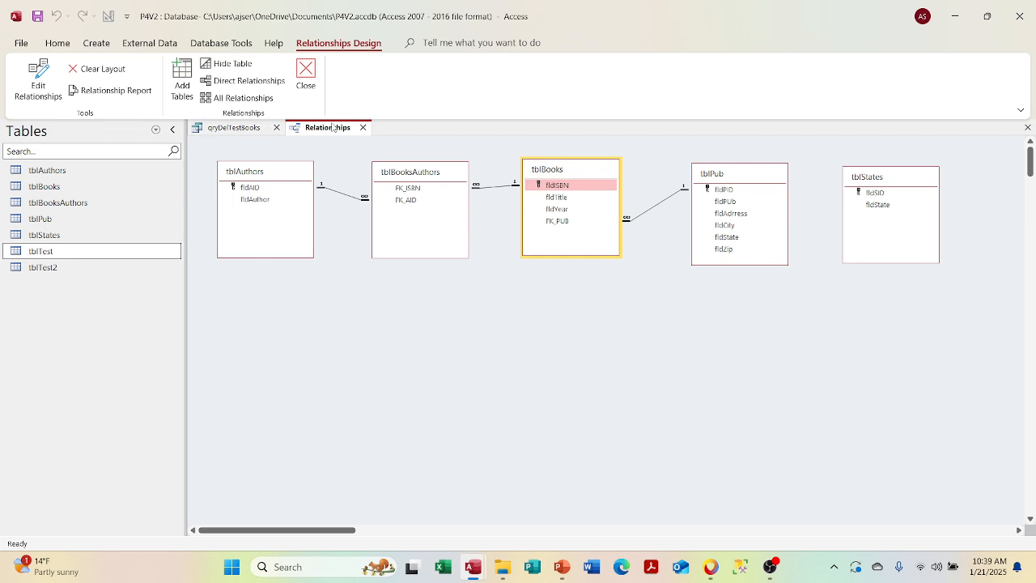
click(362, 128)
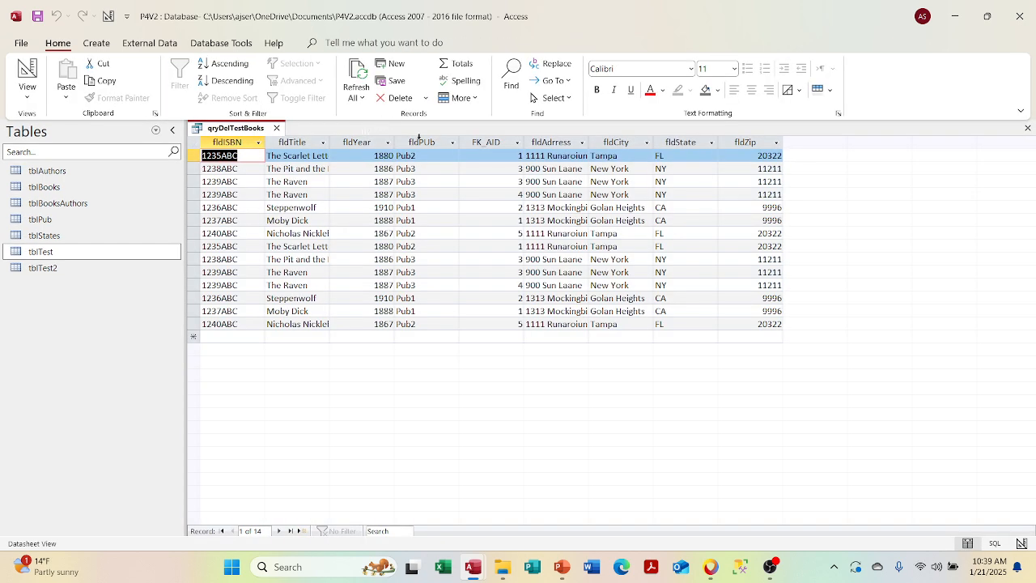
- In Design view, add fldPUb to the query grid with the criterion "Pub2" and preview the matching records
click(28, 94)
click(58, 178)
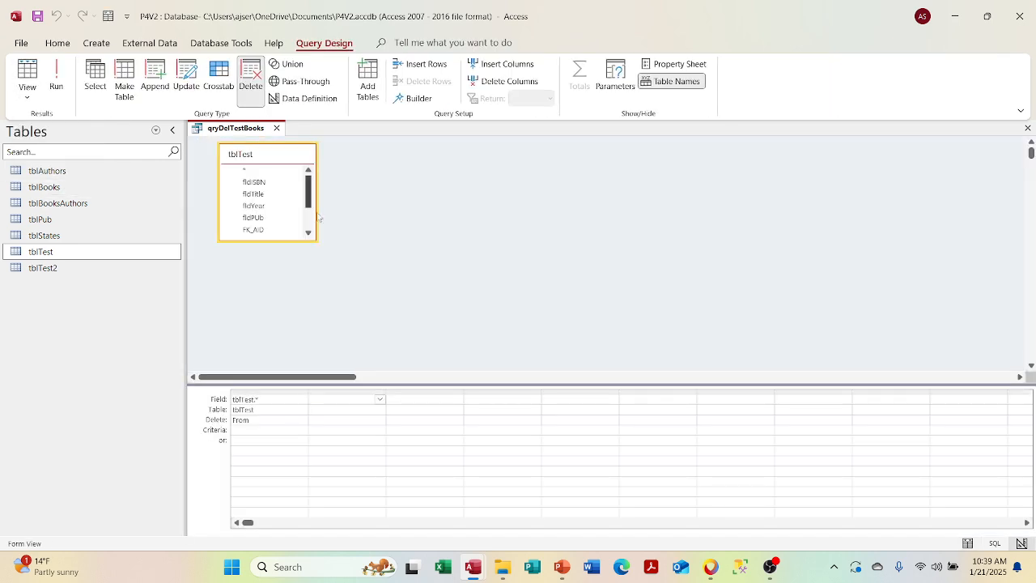
double_click(253, 217)
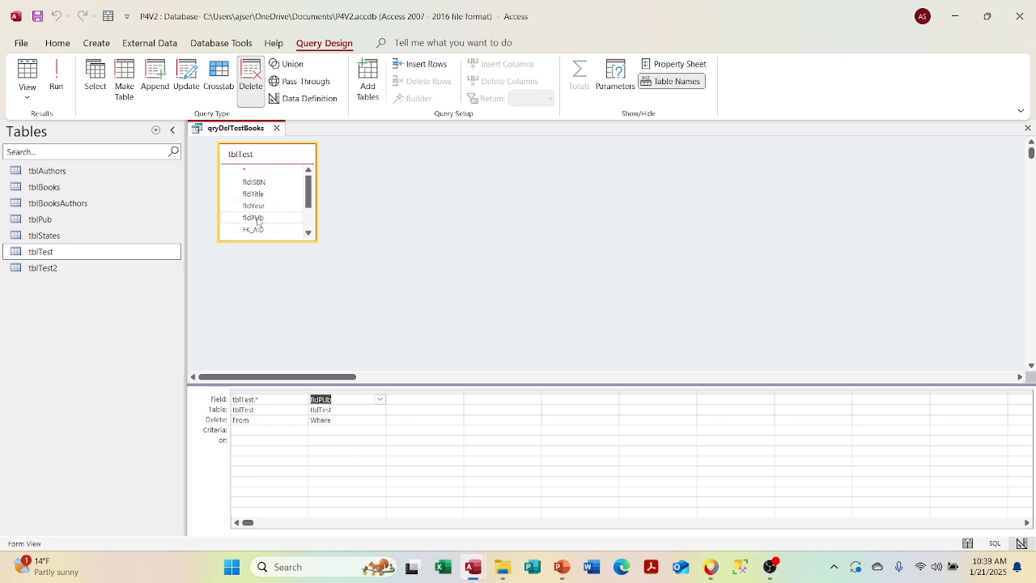
click(326, 435)
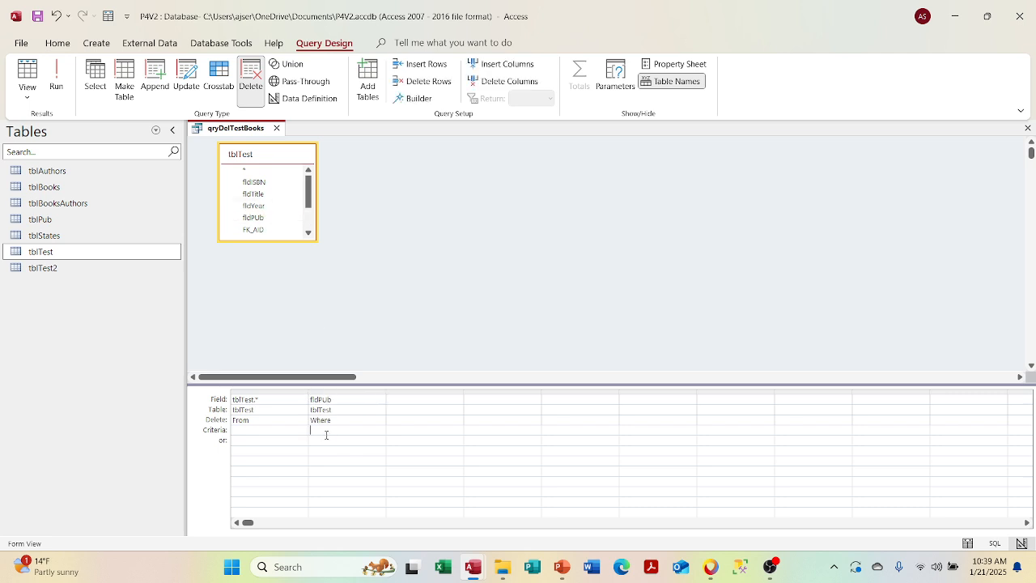
text("Pub2")
click(370, 419)
click(28, 89)
click(34, 126)
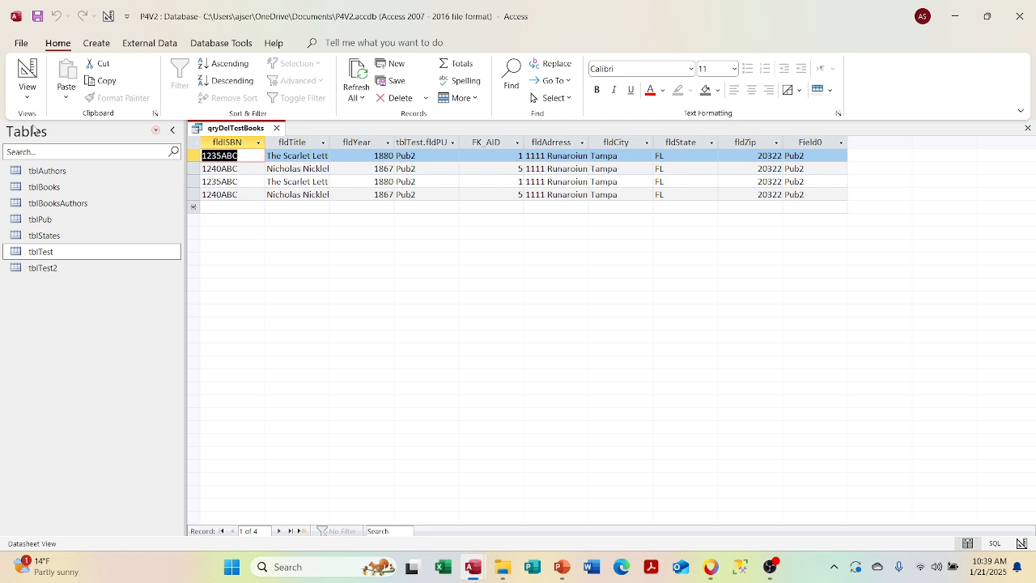
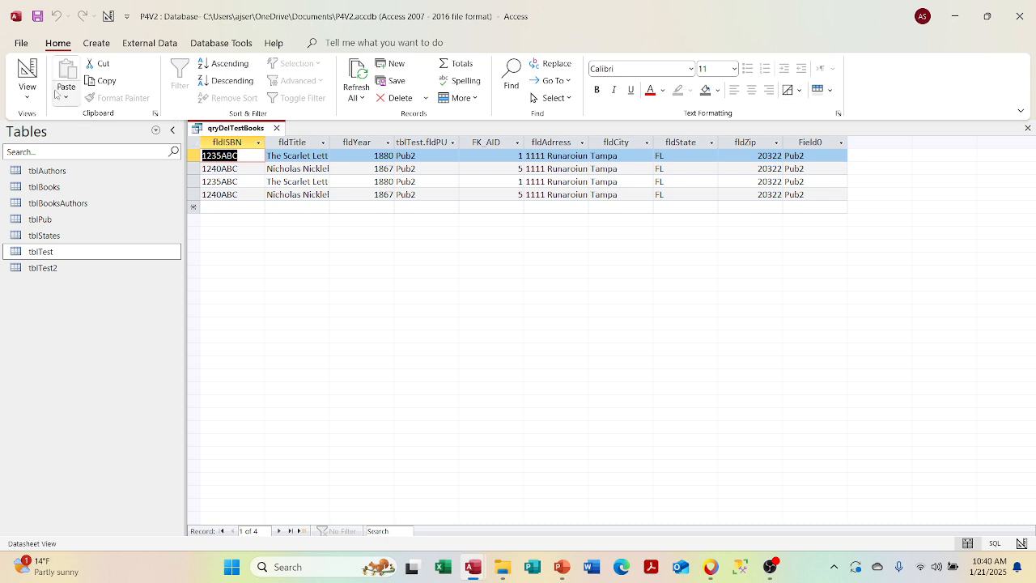
- Return to Design view, remove the fldPUb criteria column and preview the unfiltered tblTest.* records
click(29, 95)
click(57, 179)
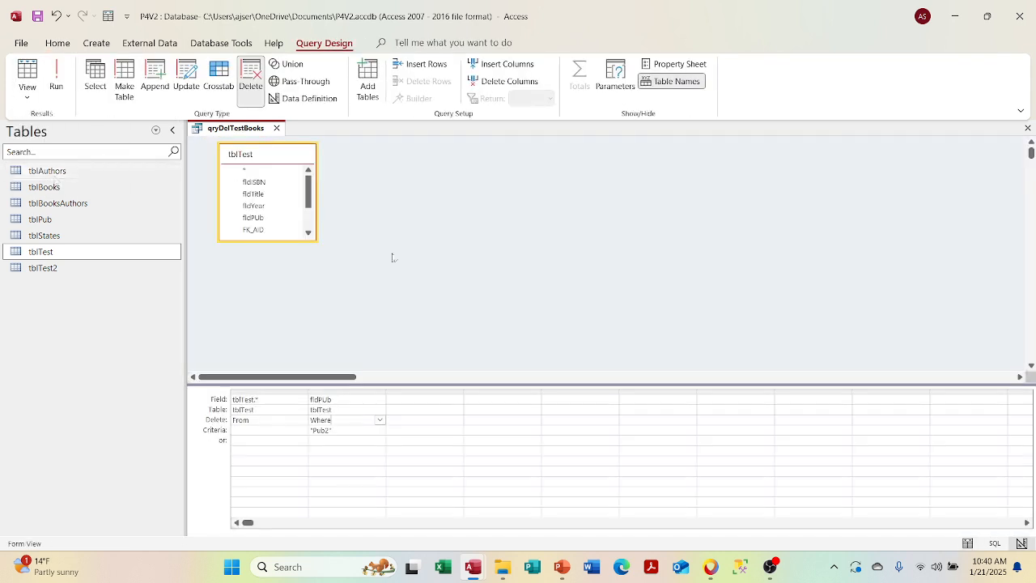
click(324, 395)
key(Delete)
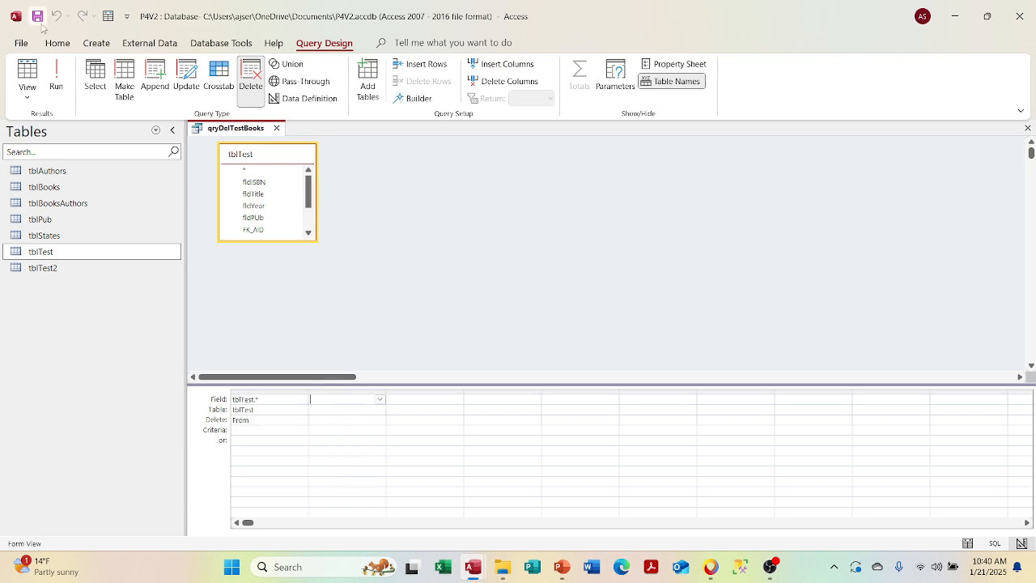
click(26, 99)
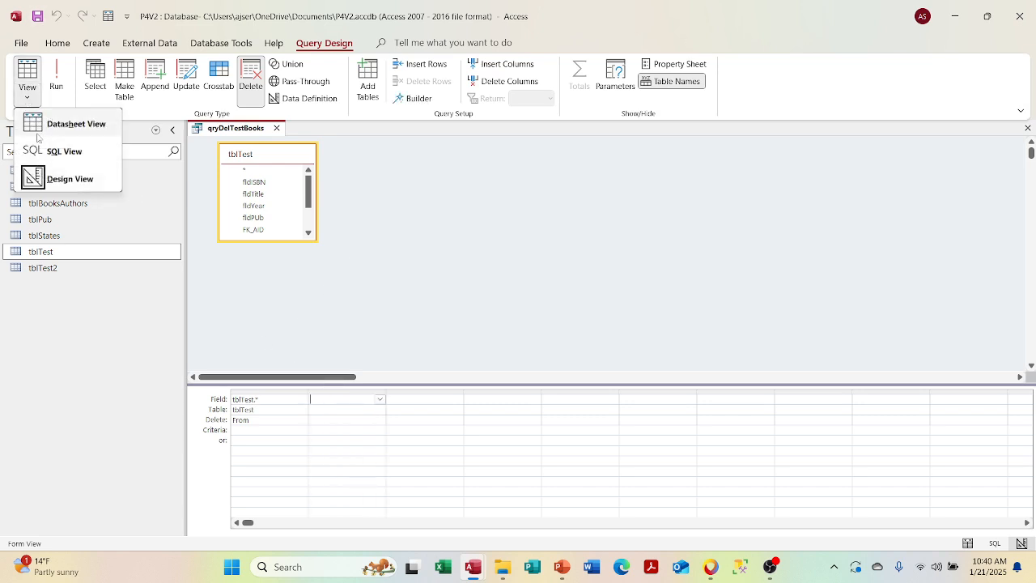
click(37, 130)
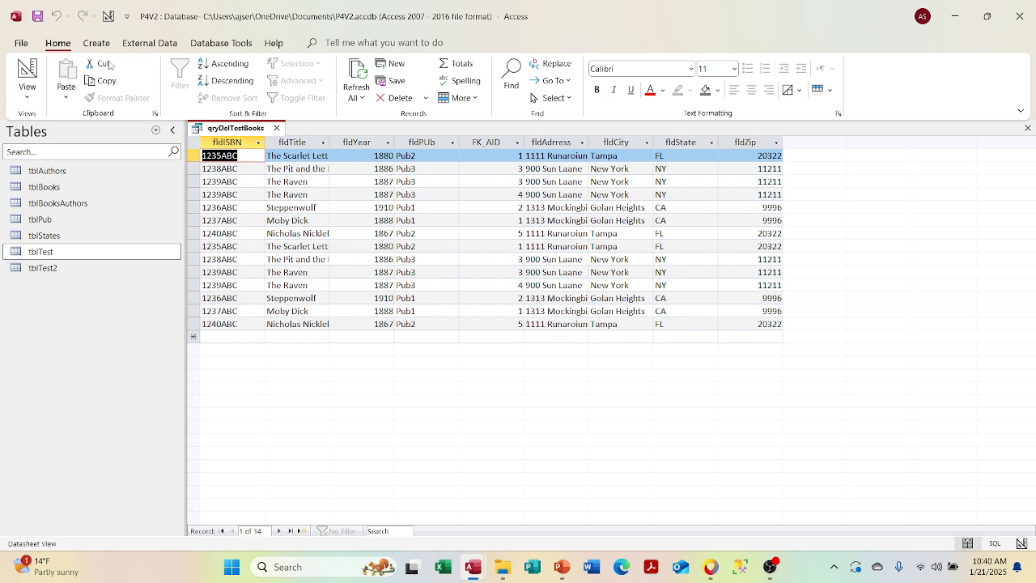
- In Design view, add FK_AID to the query grid with the criterion 5 and preview the matching records
click(31, 98)
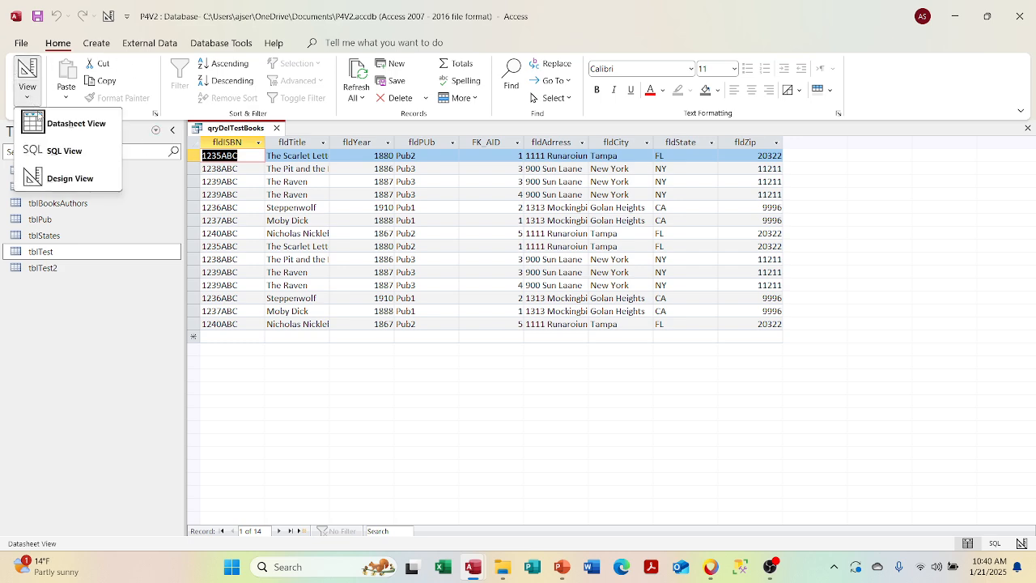
click(63, 178)
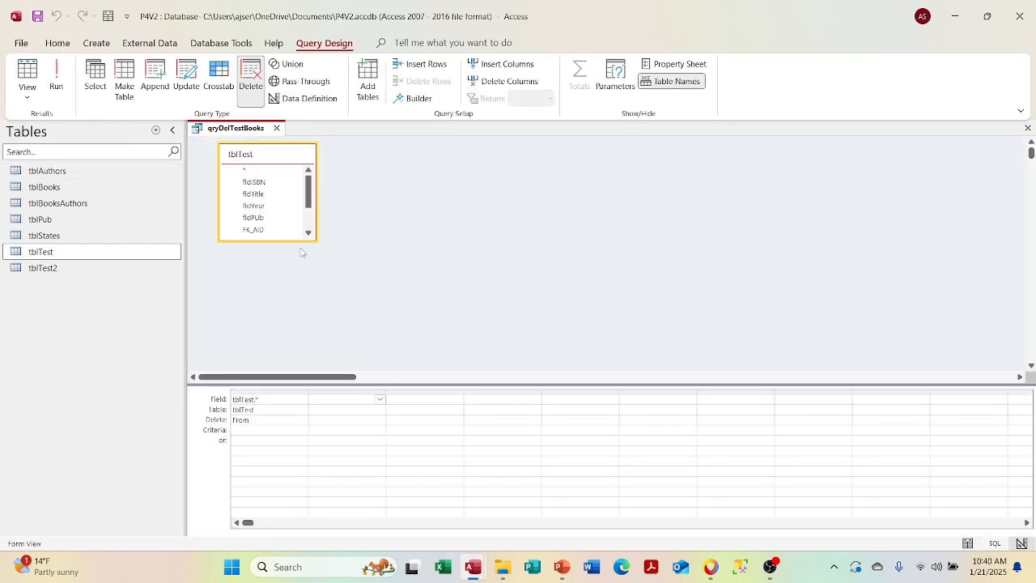
double_click(275, 231)
click(341, 438)
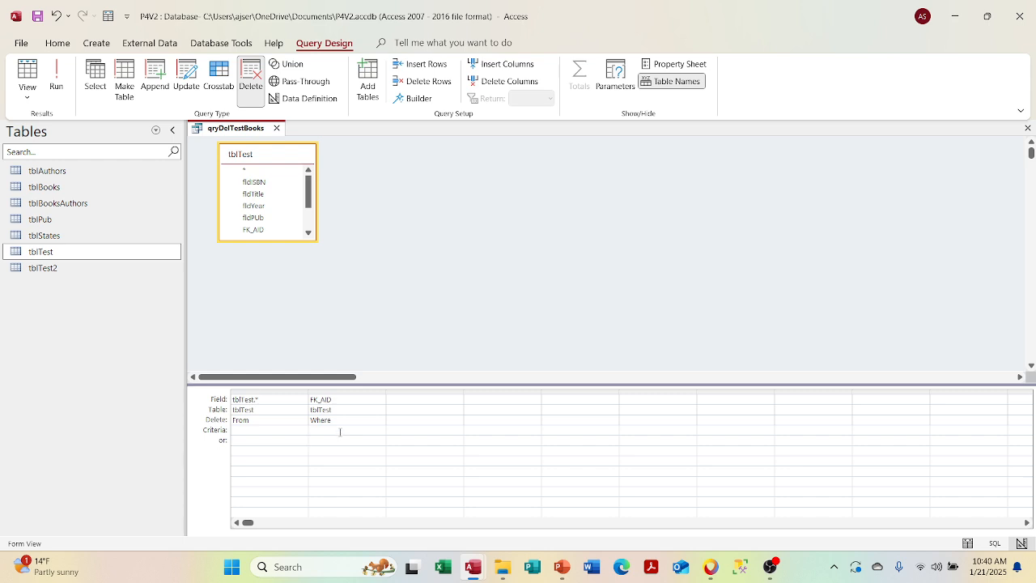
click(339, 429)
text(3)
key(Tab)
click(28, 99)
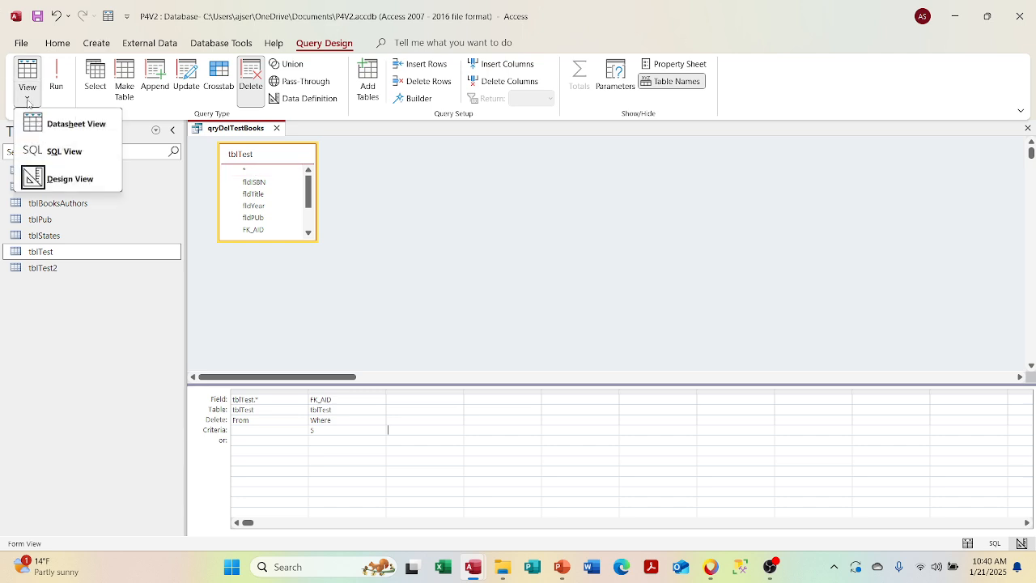
click(57, 128)
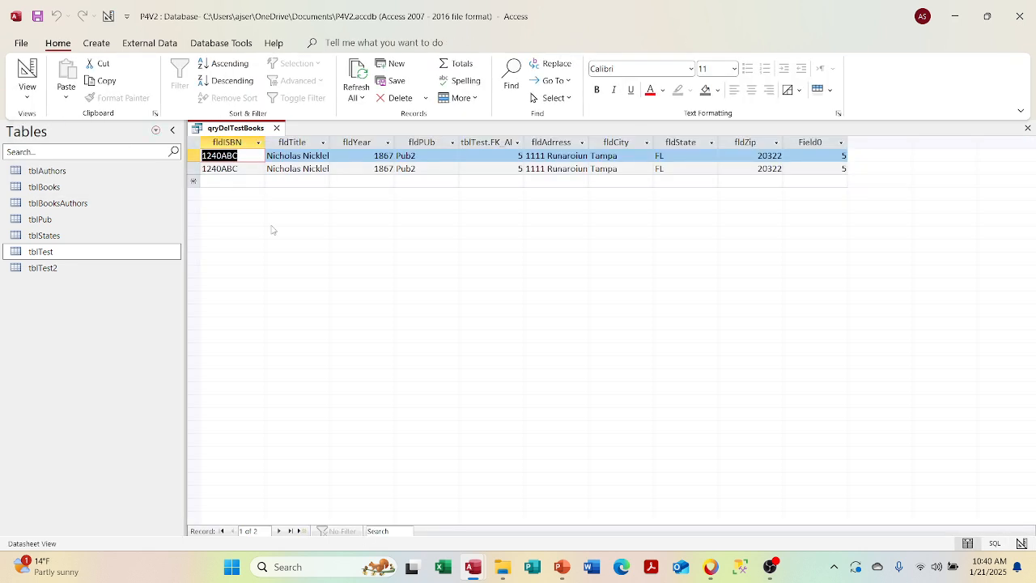
- Return to Design view, remove the FK_AID criteria column and preview all tblTest records in Datasheet view
click(28, 97)
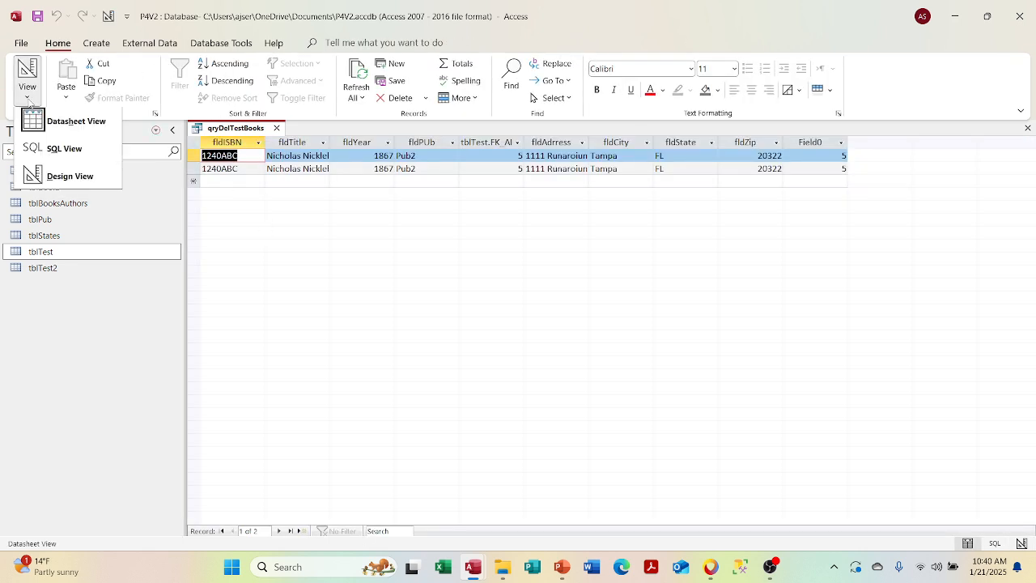
click(64, 177)
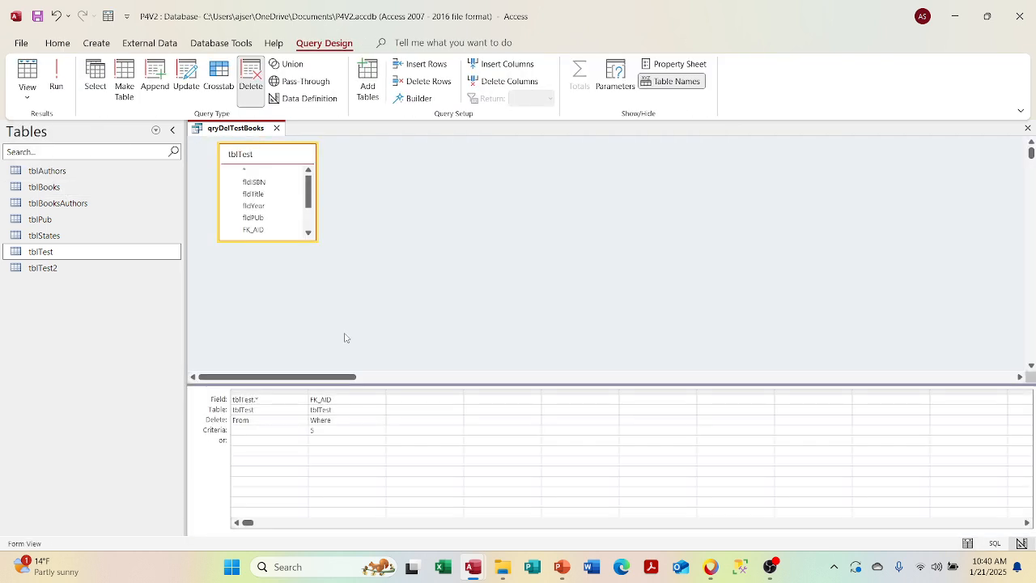
click(331, 393)
key(Delete)
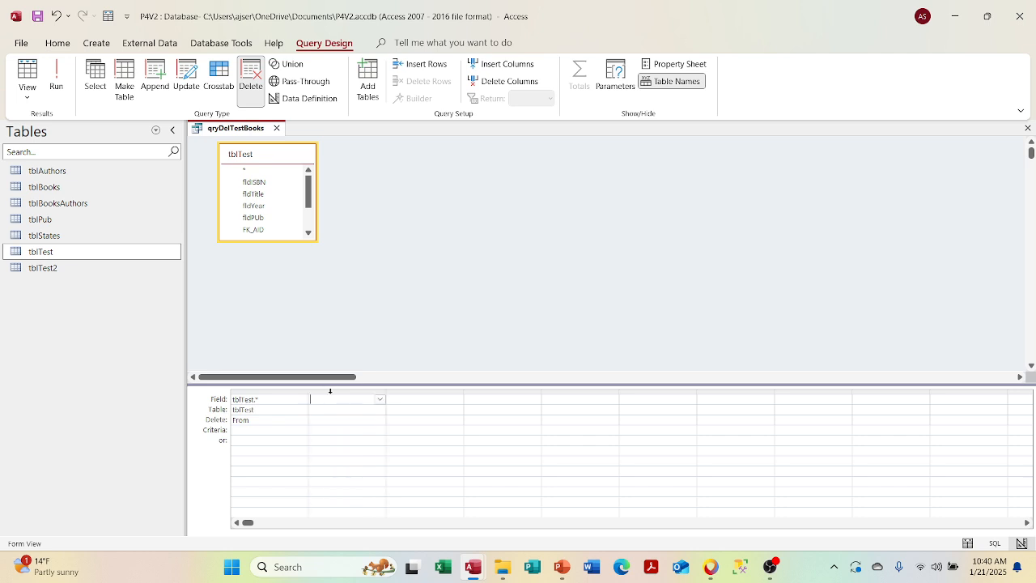
click(27, 96)
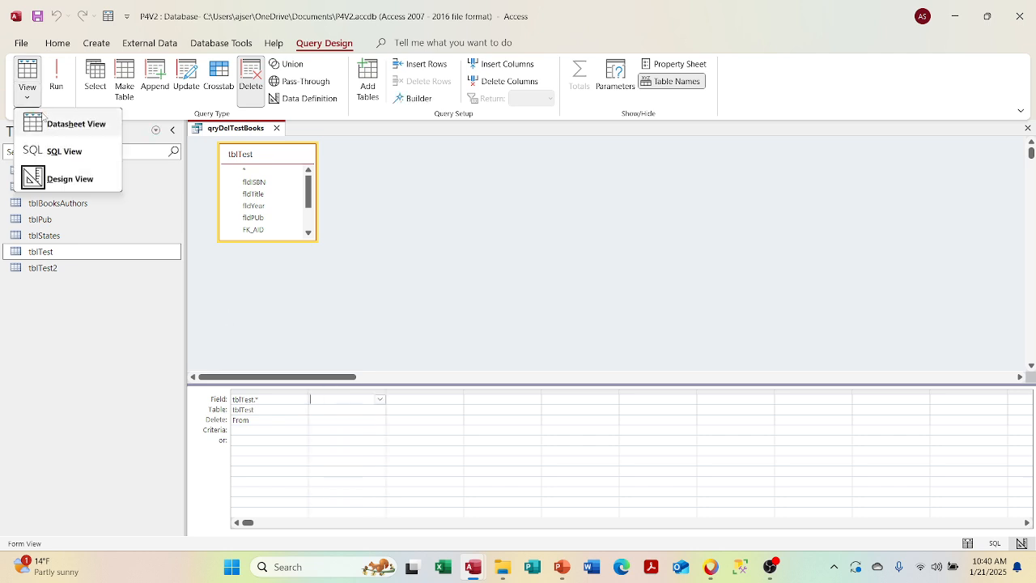
click(53, 128)
click(32, 99)
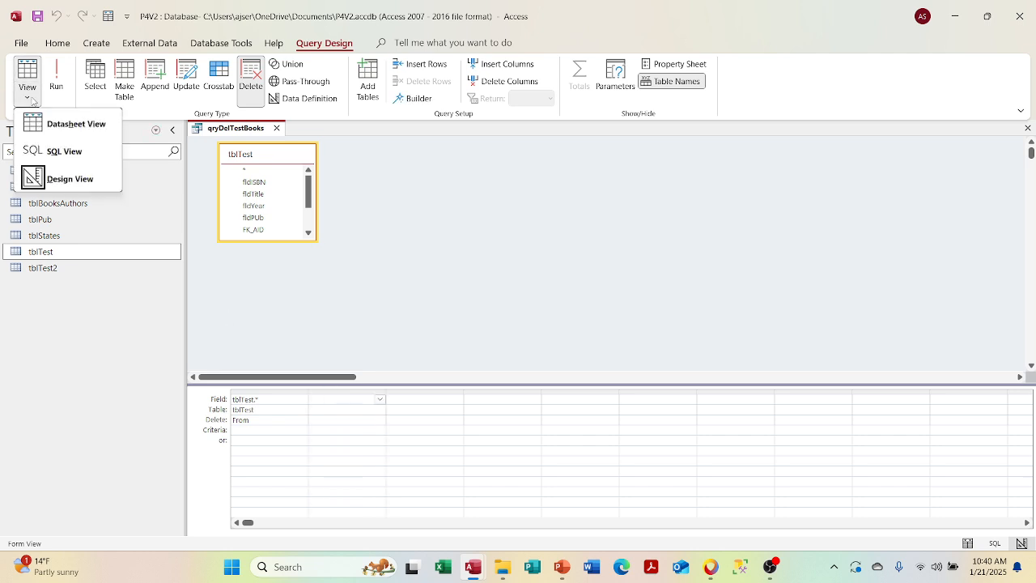
click(37, 118)
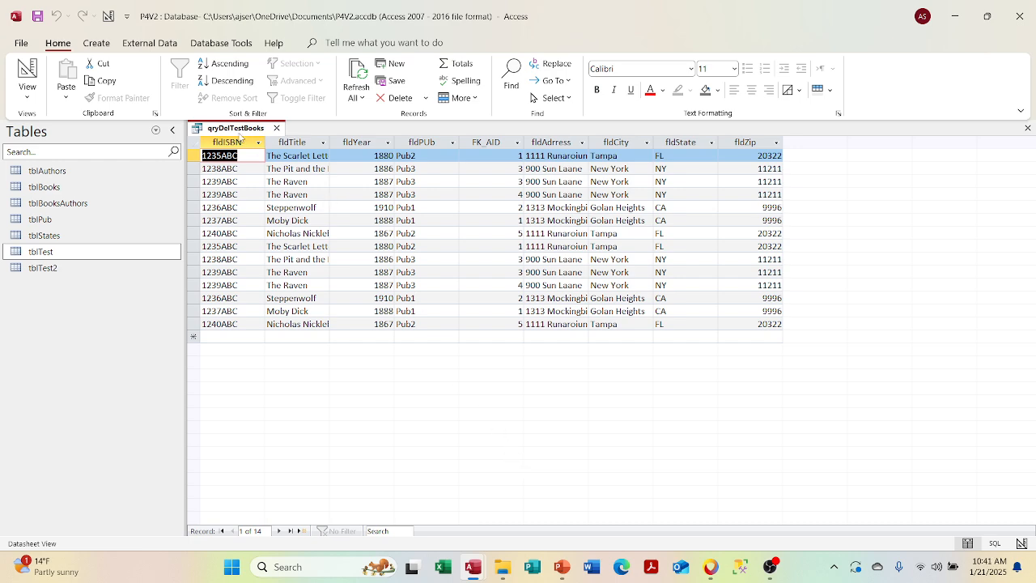
- Return to Design view and add fldTitle to the query grid with the criterion Like "*The*"
right_click(237, 128)
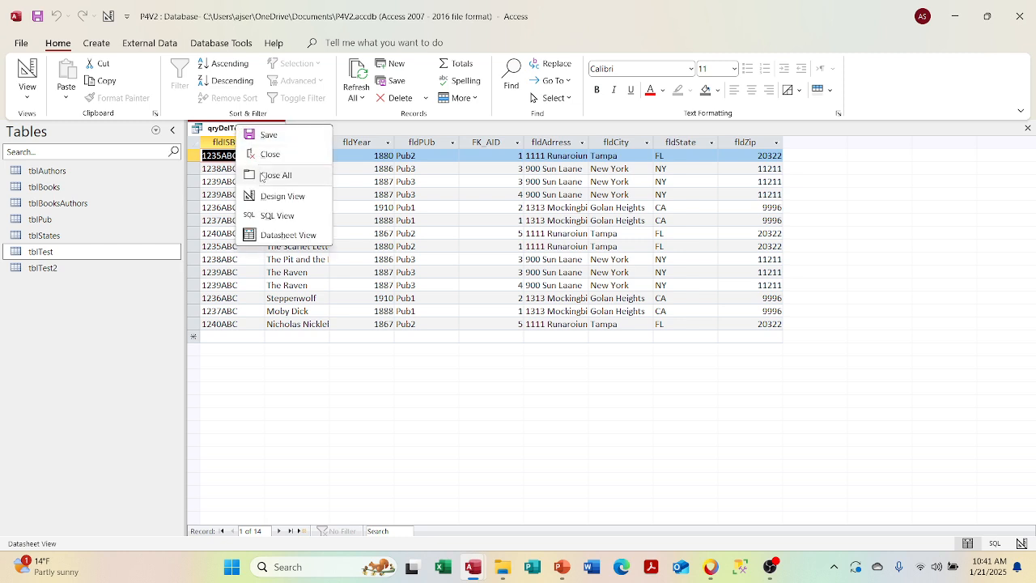
click(38, 97)
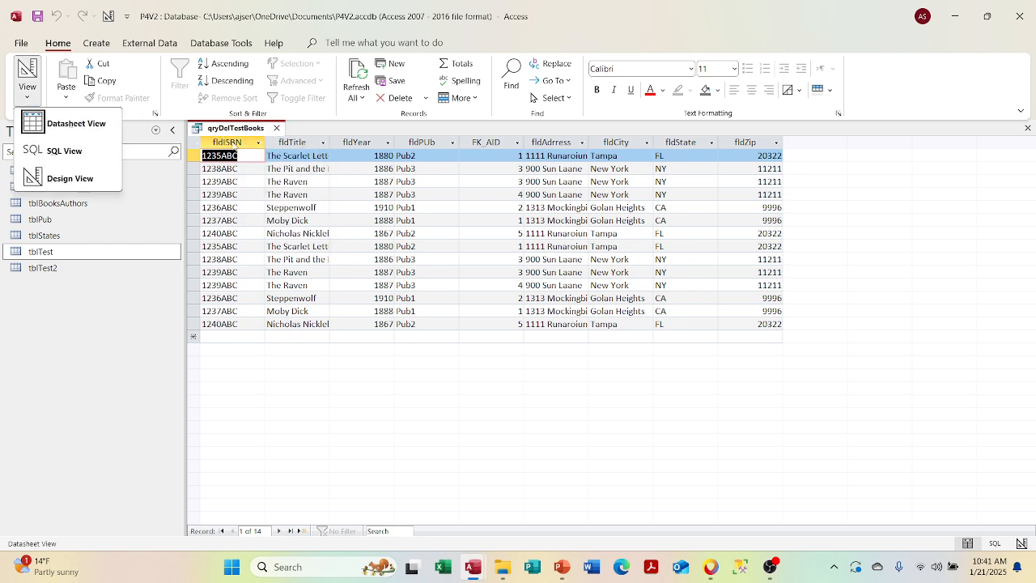
click(237, 129)
right_click(237, 130)
click(266, 198)
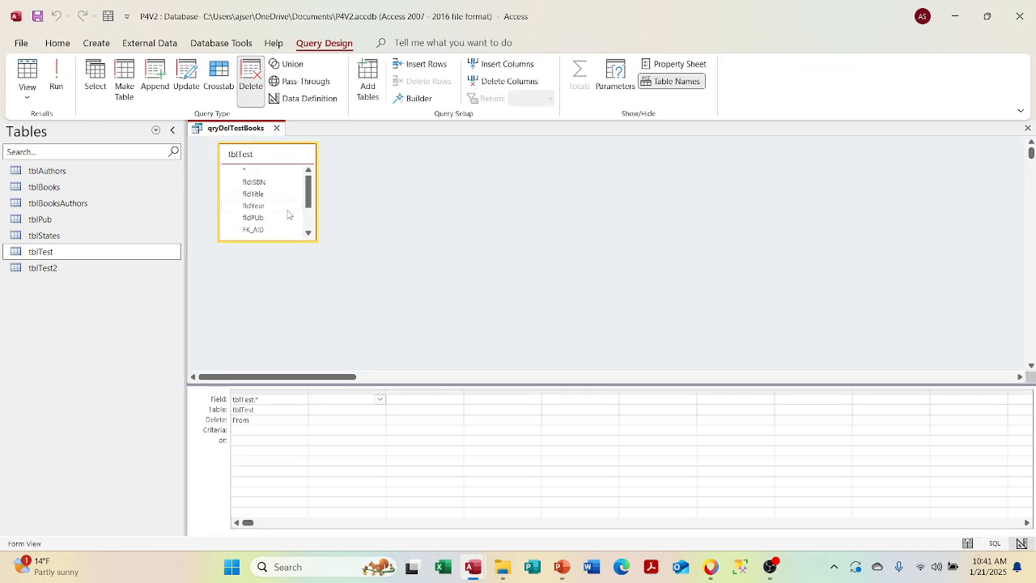
double_click(273, 200)
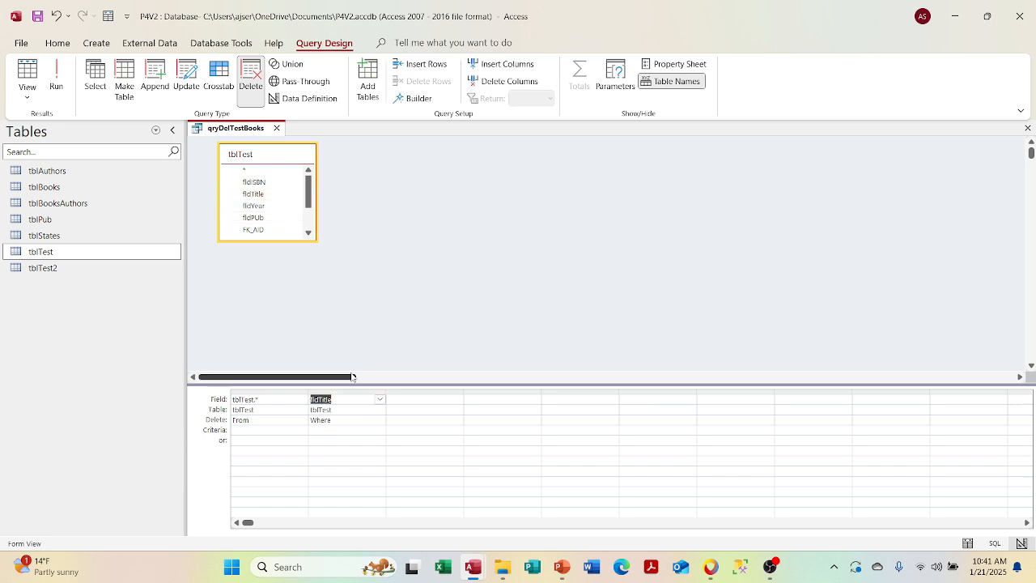
click(323, 431)
text(L)
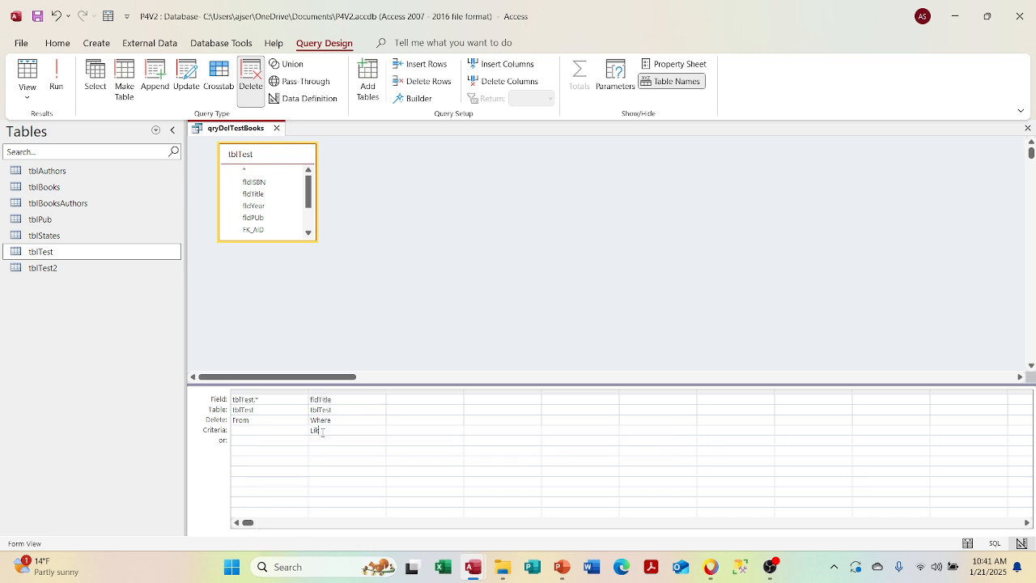
text(ike)
text("*The*")
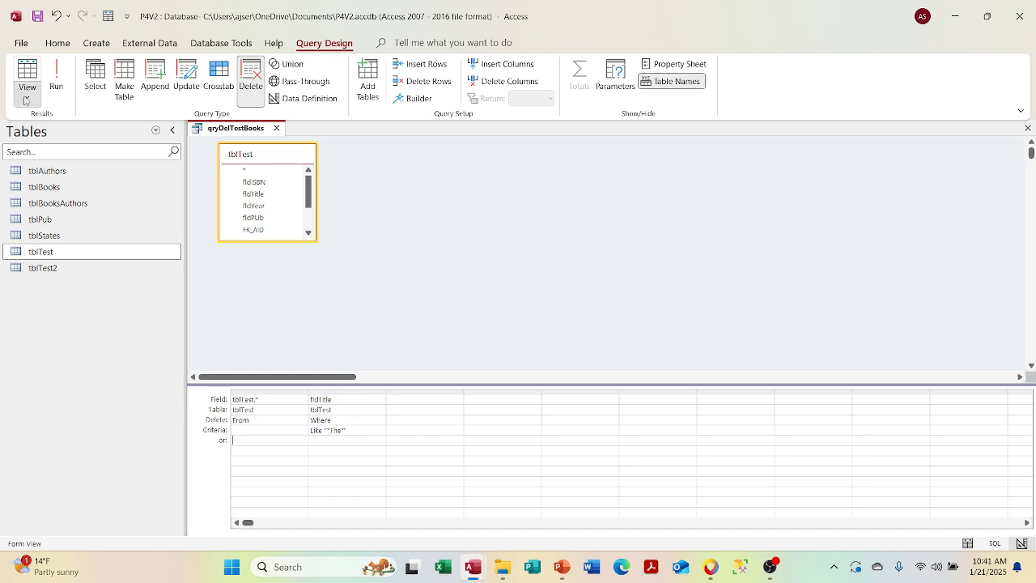
- Preview the matching records in Datasheet view and widen the tblTest.fldTitle column to fit the full titles
click(27, 90)
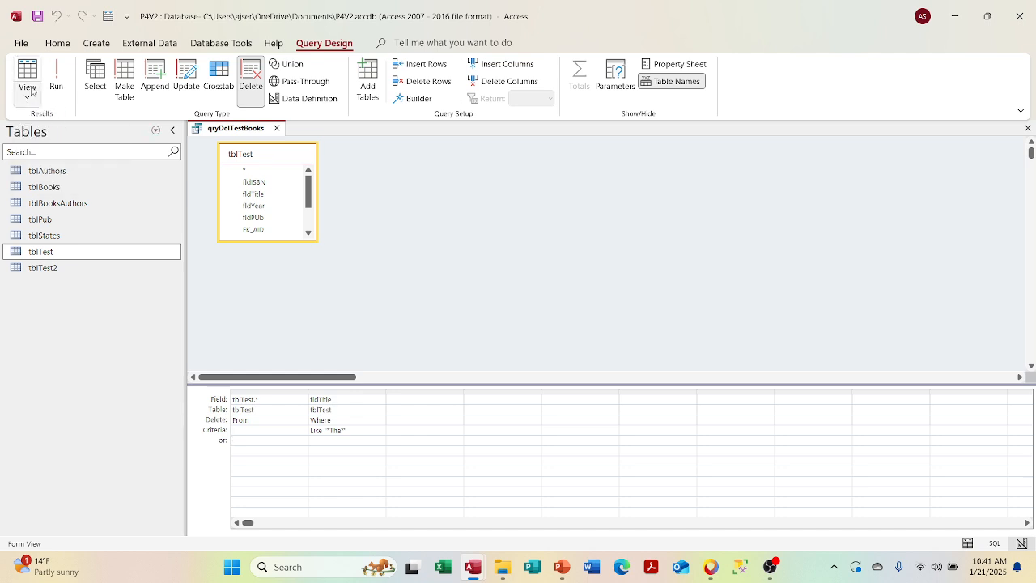
click(28, 89)
click(42, 123)
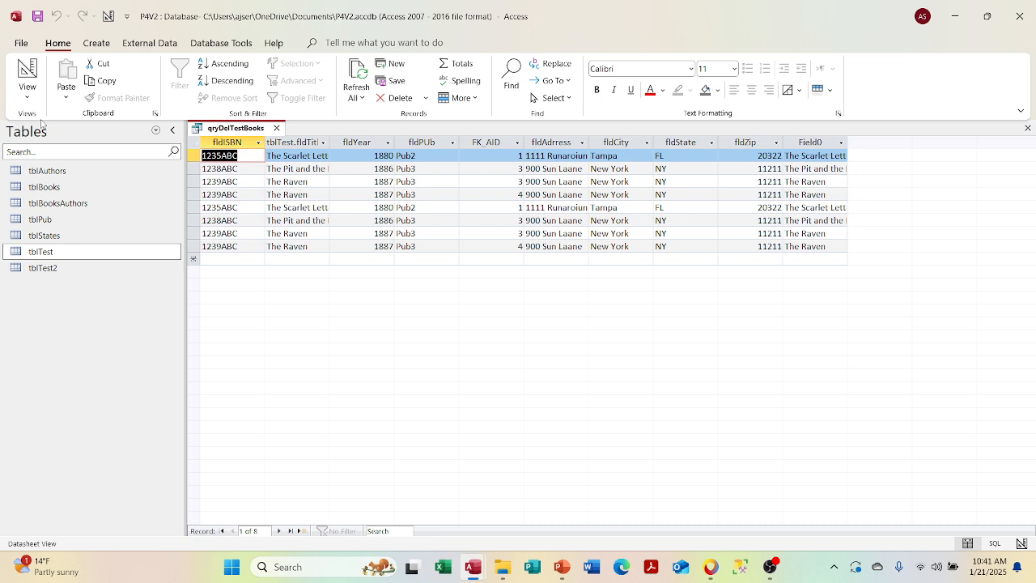
click(324, 143)
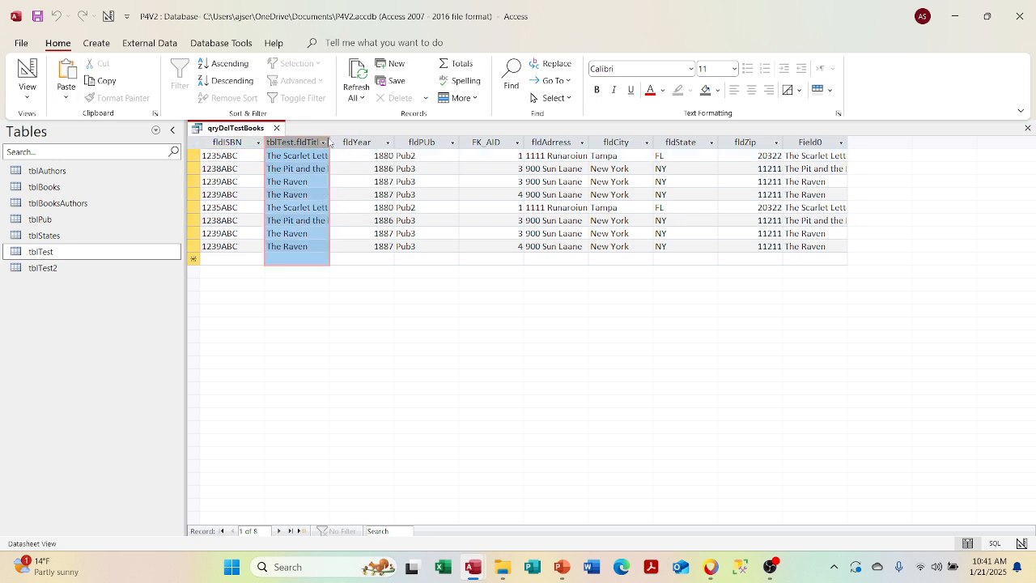
click(329, 141)
double_click(334, 139)
click(330, 248)
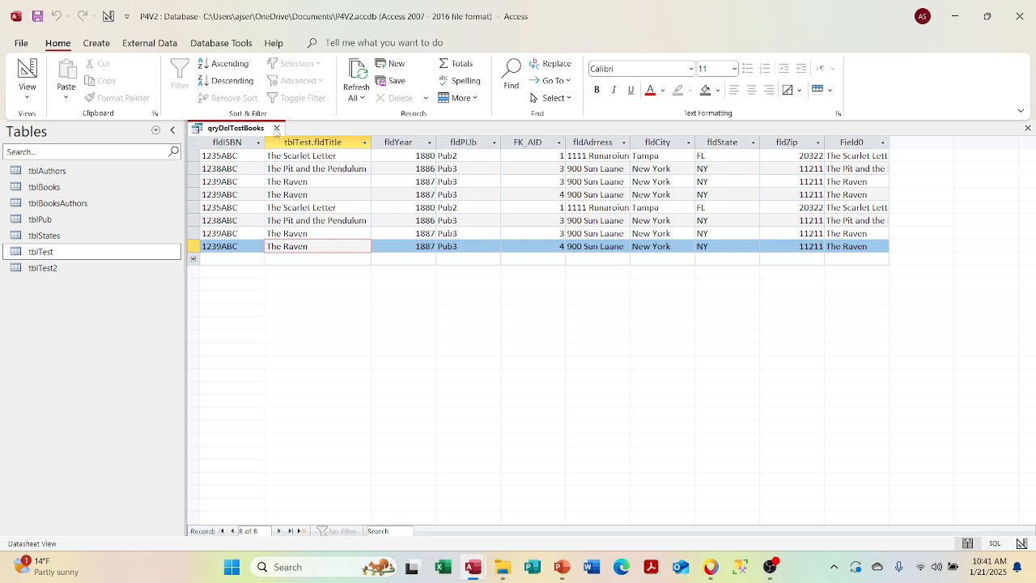
- Close qryDelTestBooks and list the database's queries instead of its tables
click(276, 128)
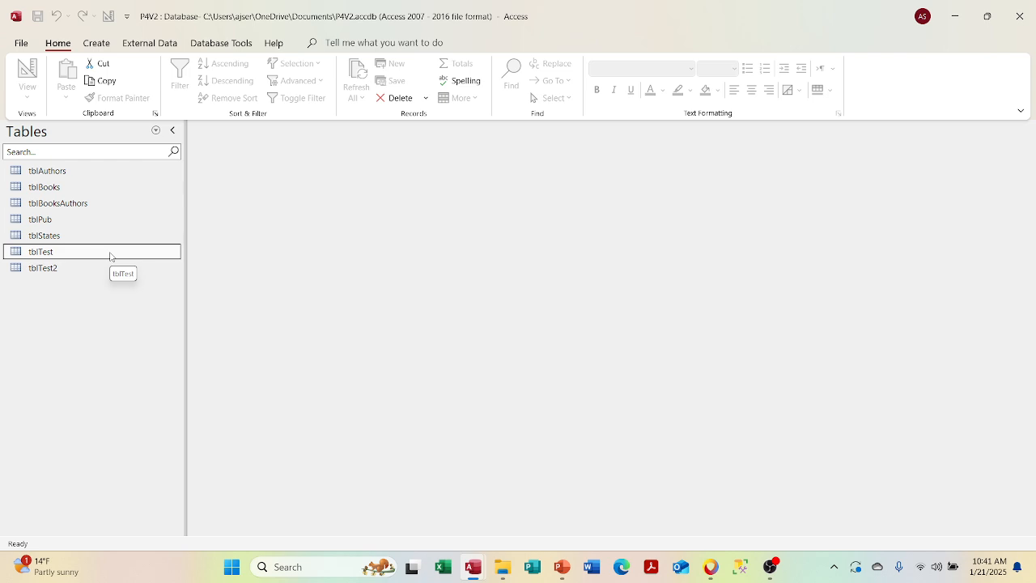
click(156, 130)
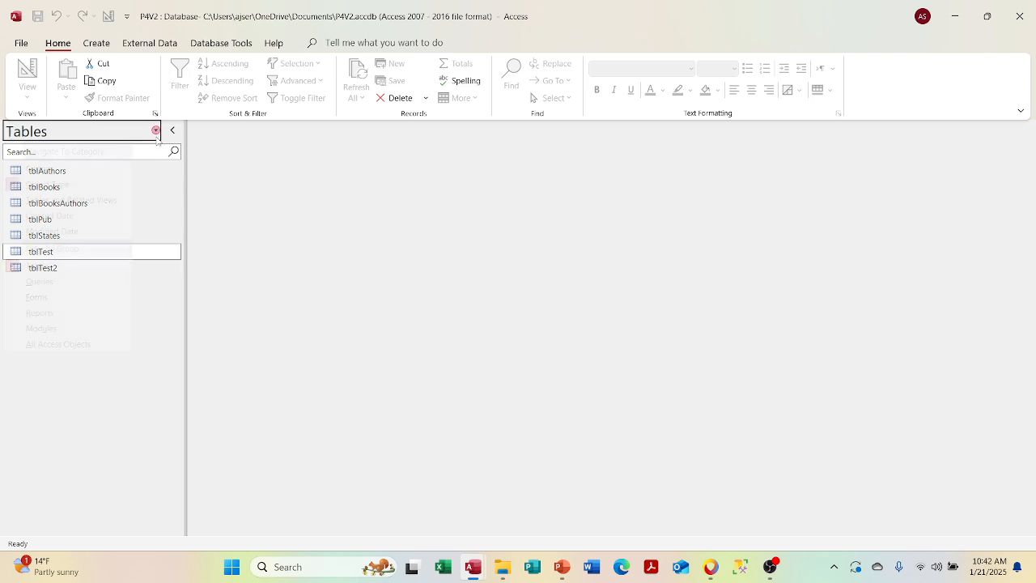
click(97, 282)
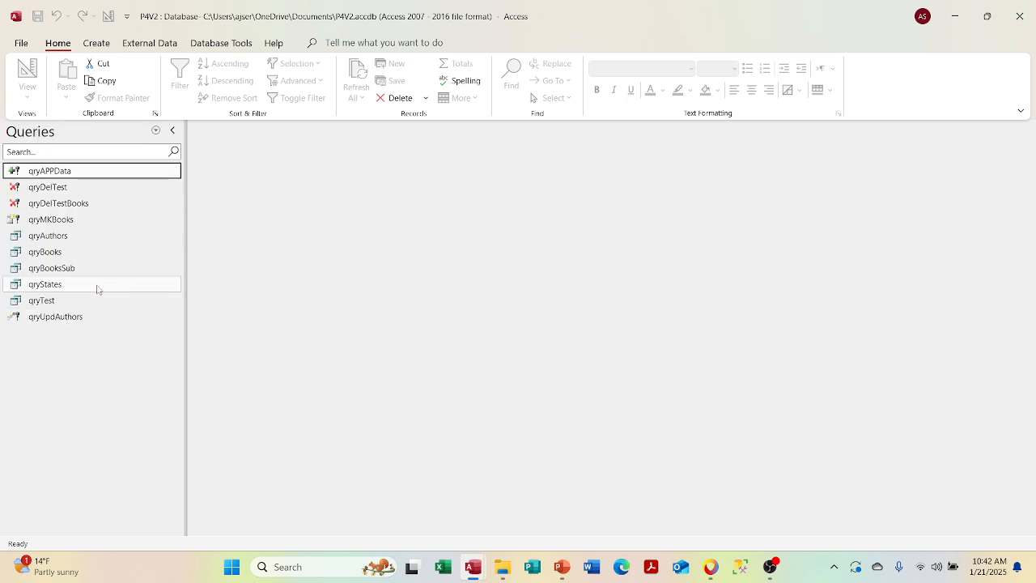
- Open qryDelTest and qryDelTestBooks in Design view
right_click(114, 192)
click(138, 217)
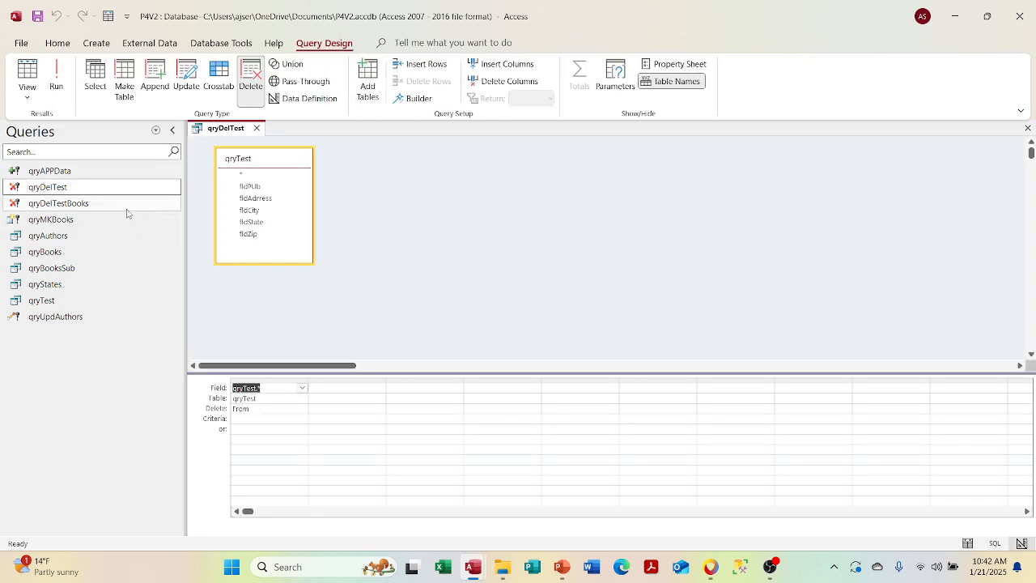
right_click(126, 207)
click(147, 242)
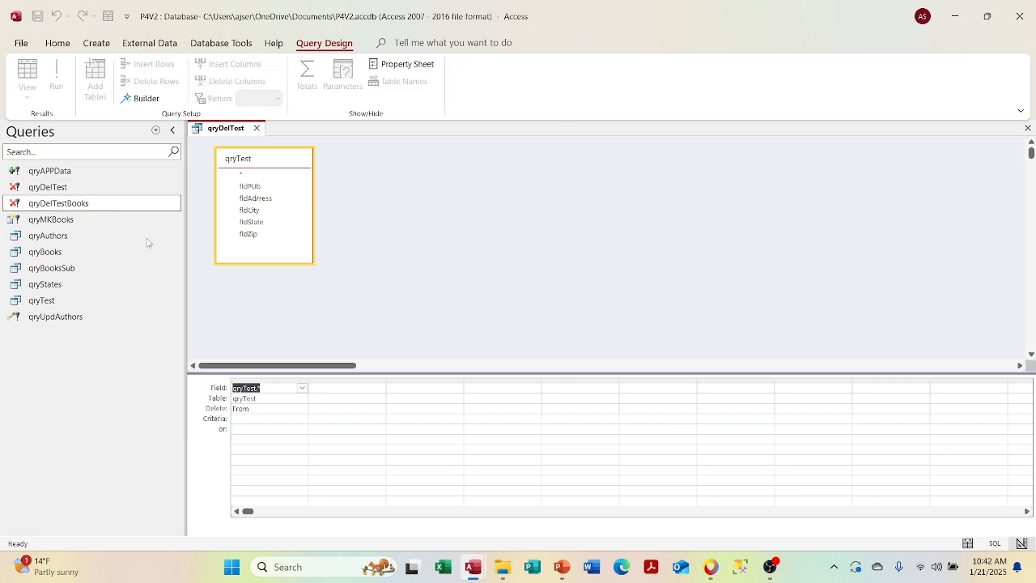
right_click(128, 204)
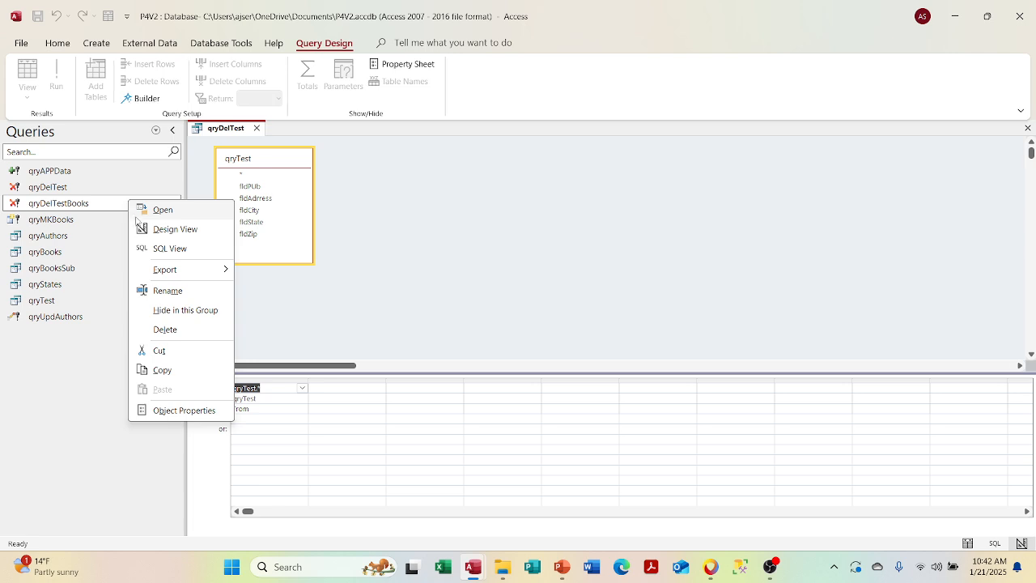
click(146, 228)
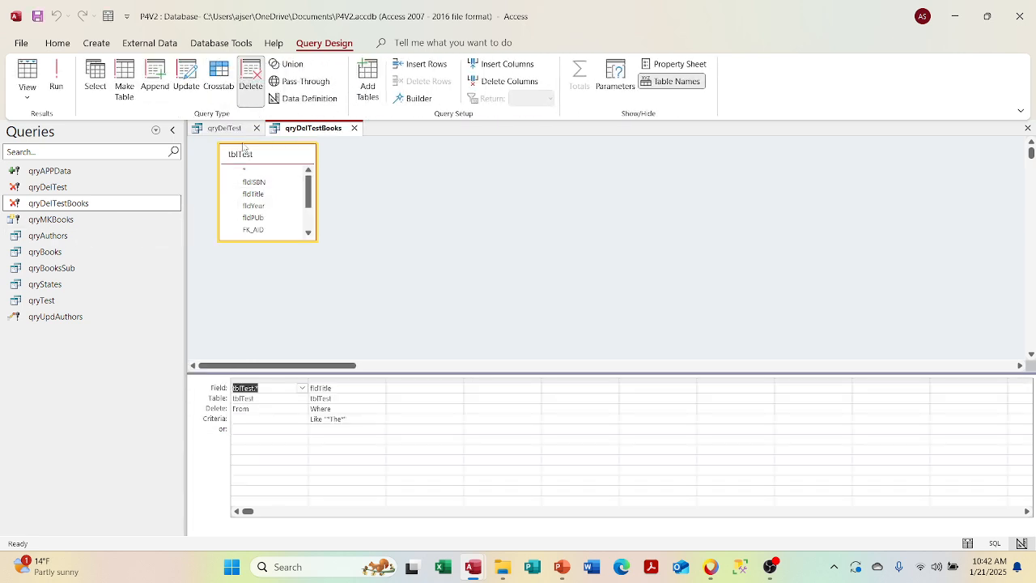
- Close qryDelTest and delete that query from the database
click(242, 131)
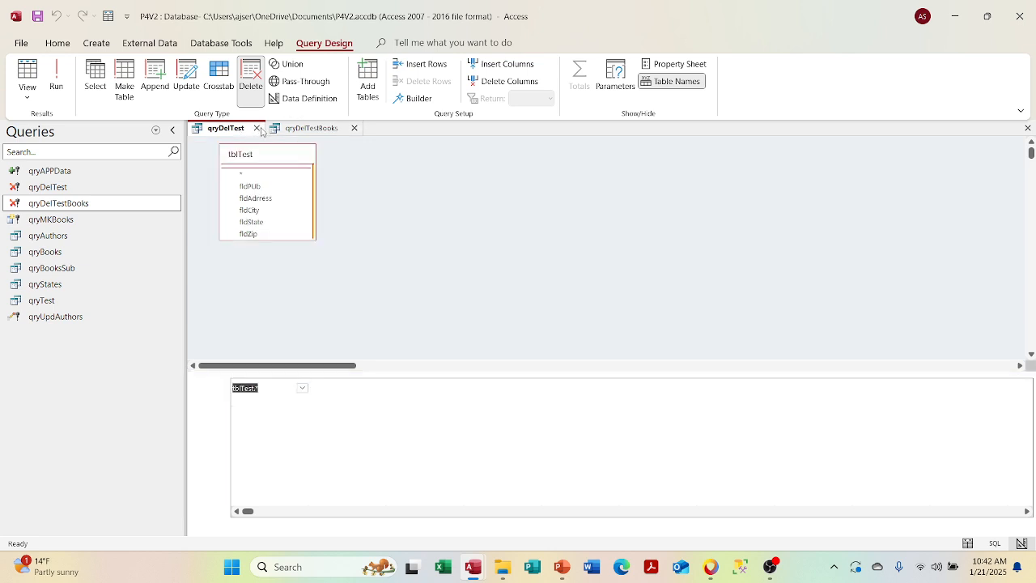
click(257, 128)
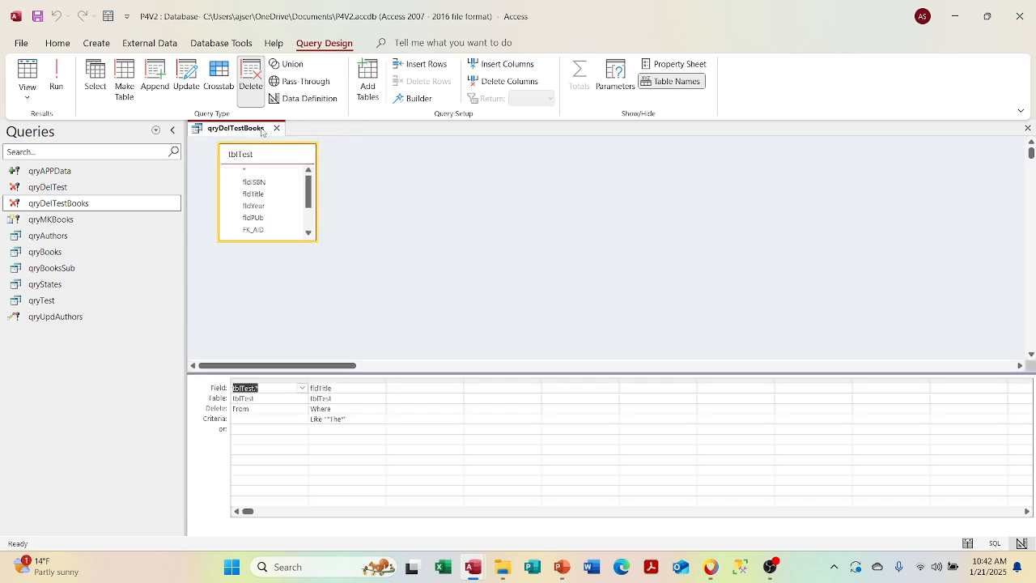
click(154, 190)
key(Delete)
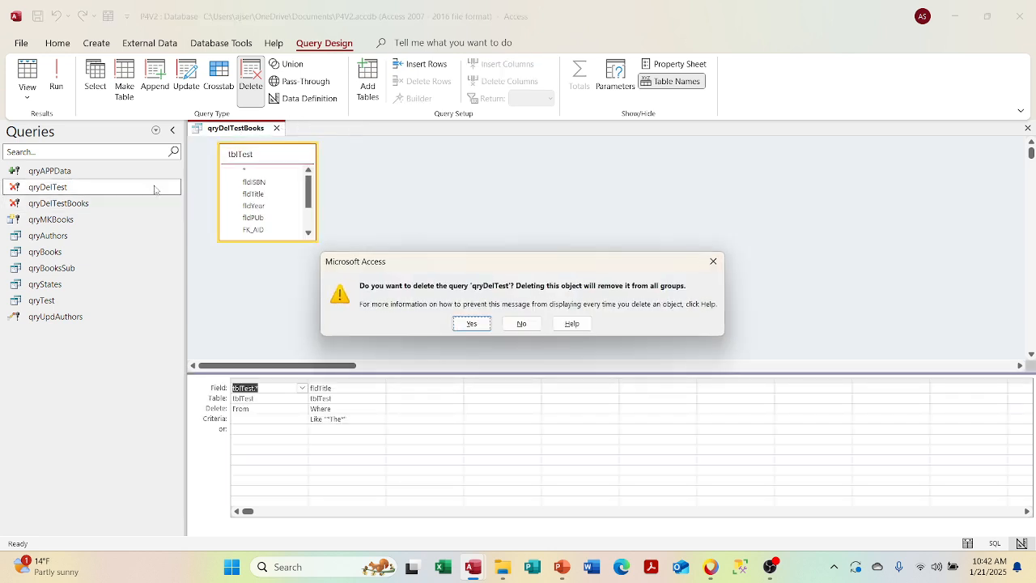
key(Return)
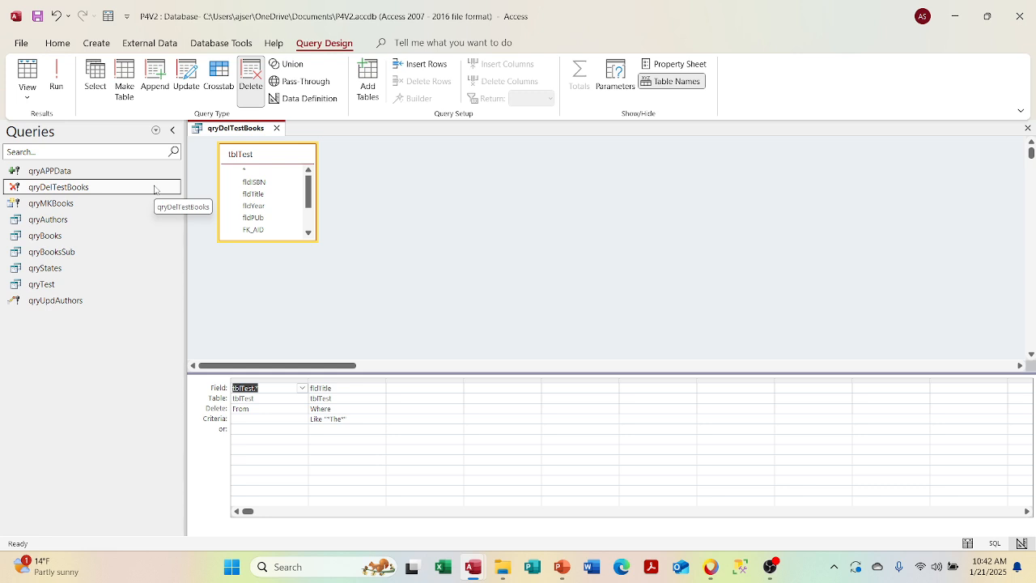
click(28, 81)
click(36, 121)
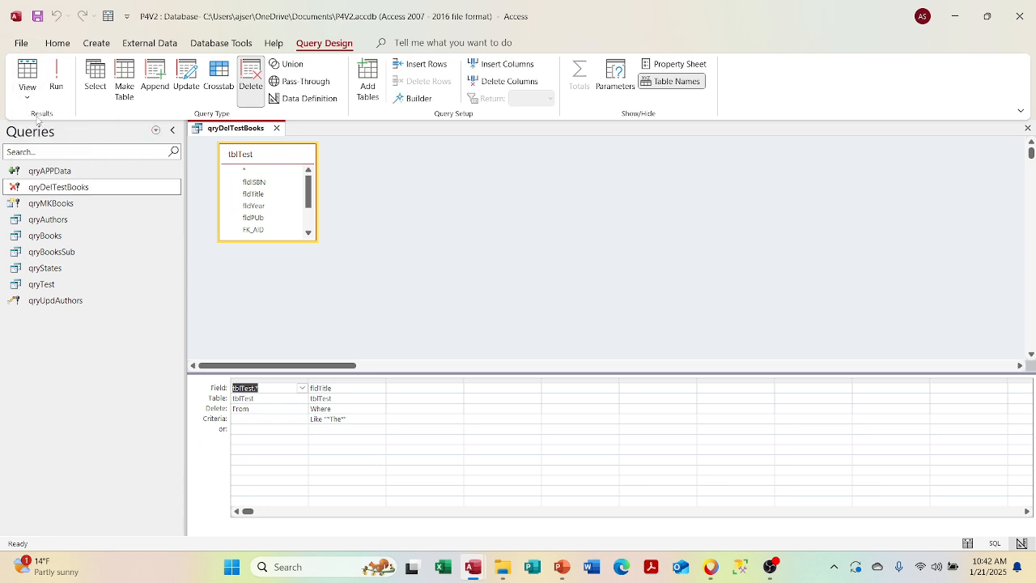
click(28, 95)
click(37, 121)
click(28, 89)
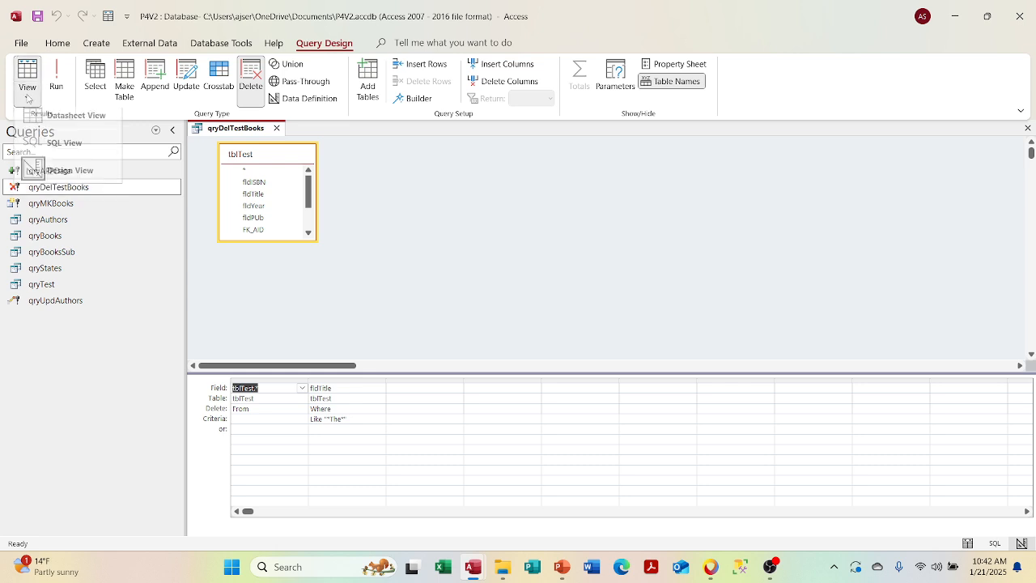
click(28, 123)
click(27, 89)
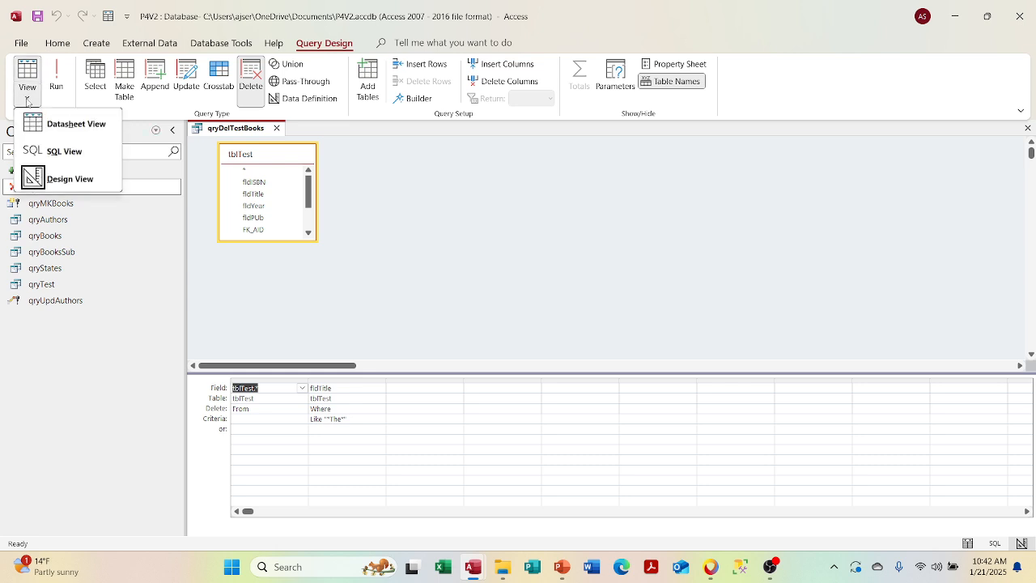
click(32, 126)
click(36, 132)
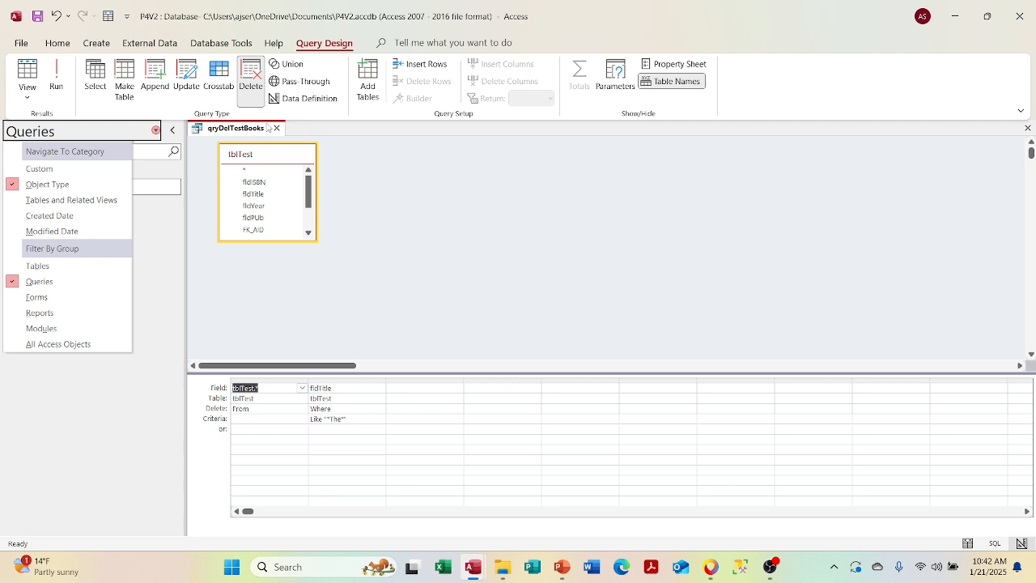
- Show the SQL statement of qryDelTestBooks in SQL view
click(270, 127)
right_click(239, 125)
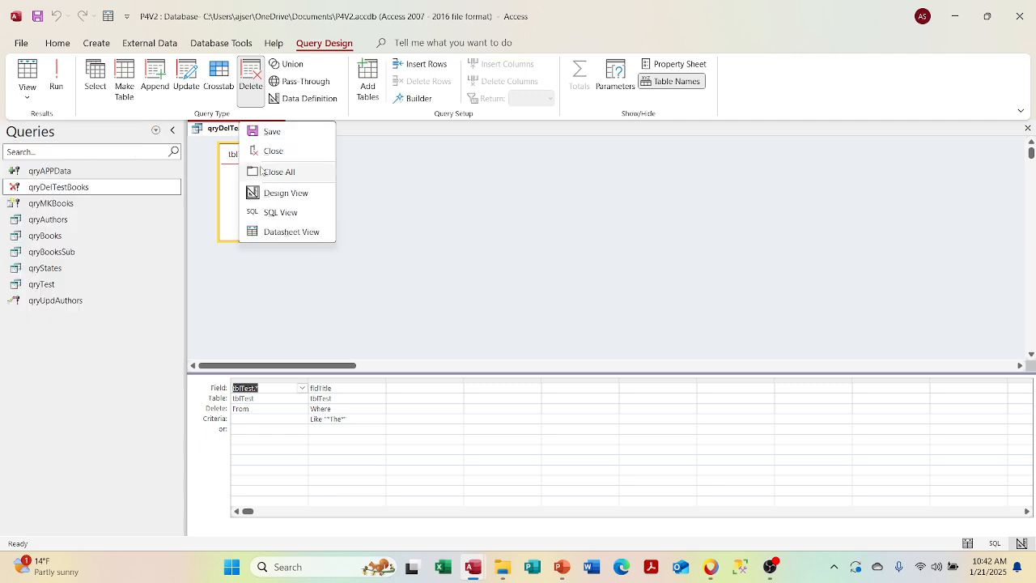
click(267, 195)
right_click(243, 130)
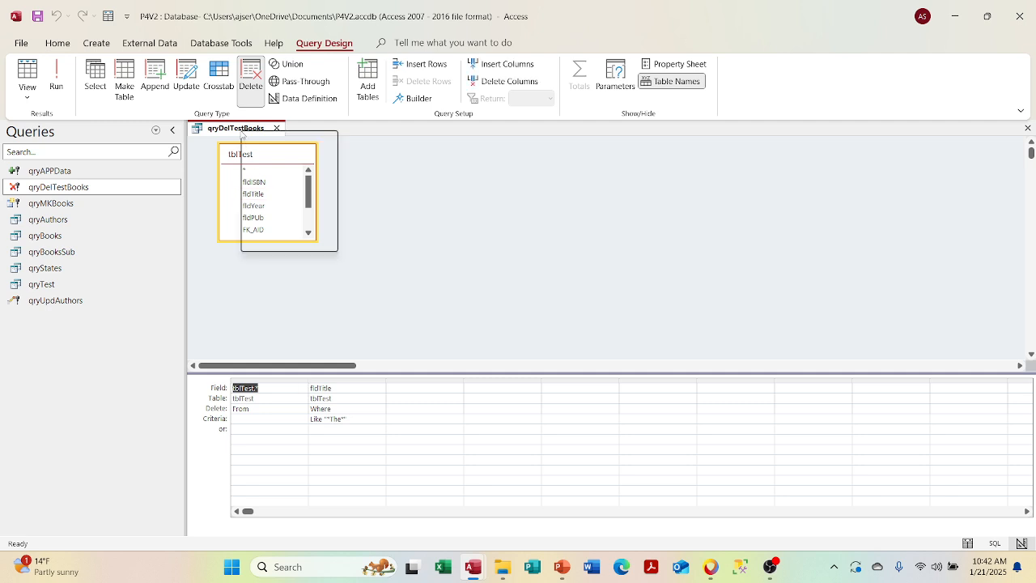
click(263, 201)
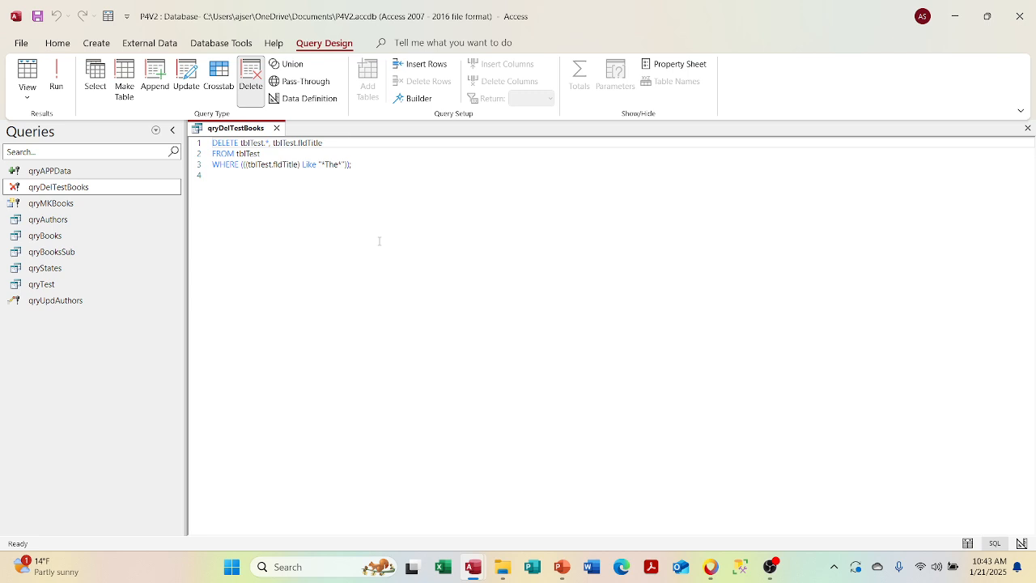
- Preview the records matched by qryDelTestBooks in Datasheet view and return to Design view
right_click(229, 130)
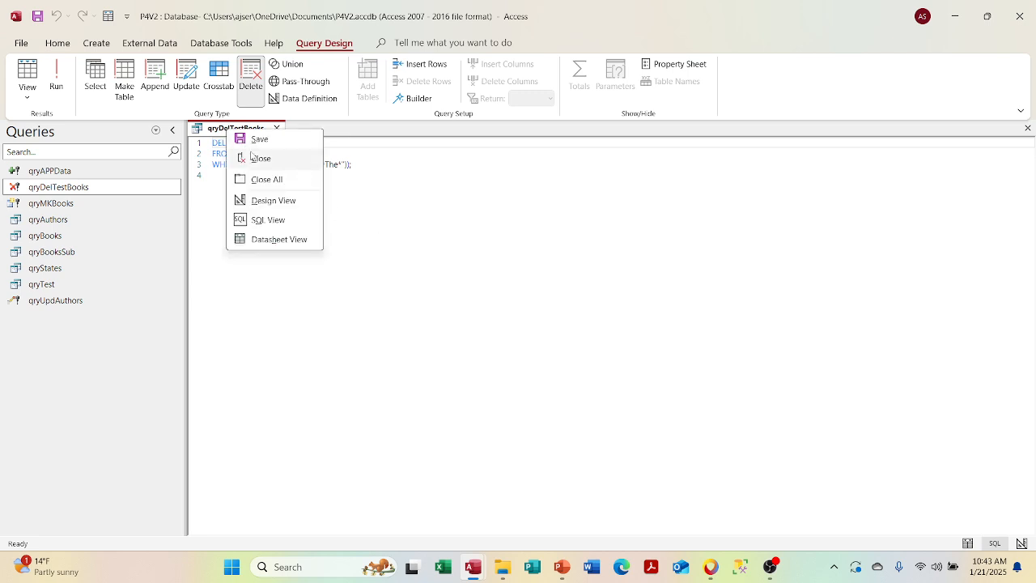
click(267, 238)
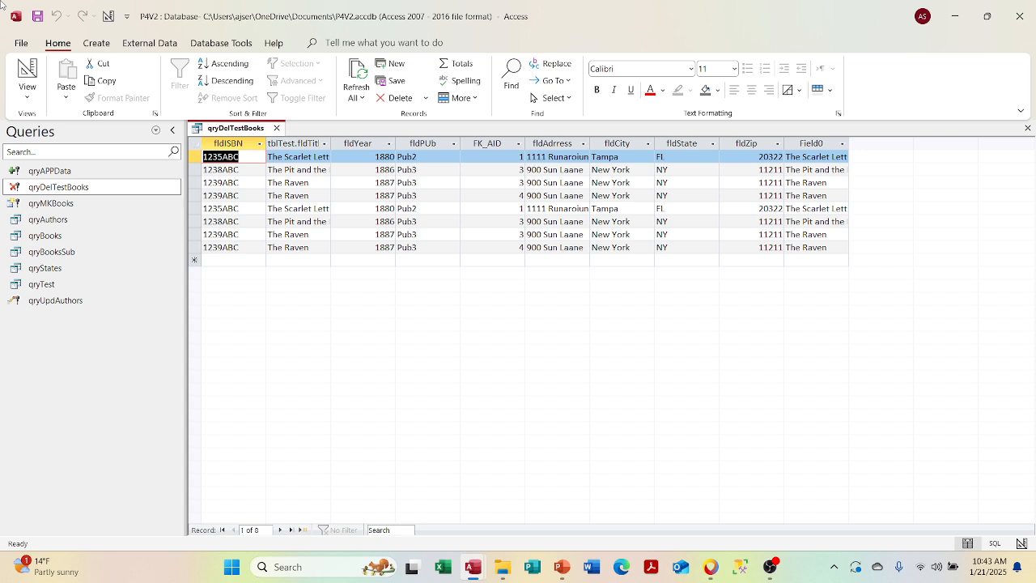
click(28, 95)
click(70, 178)
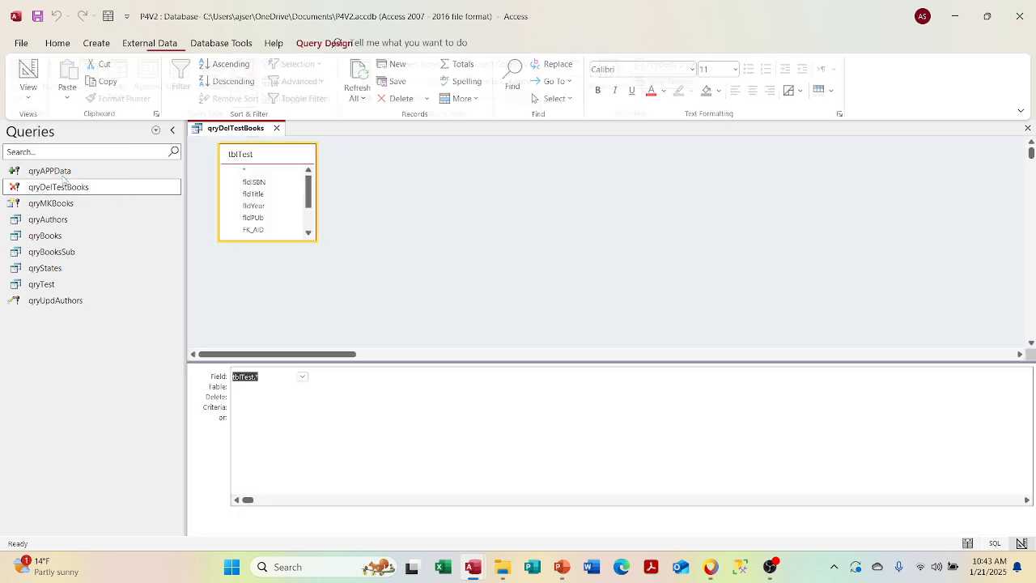
click(32, 129)
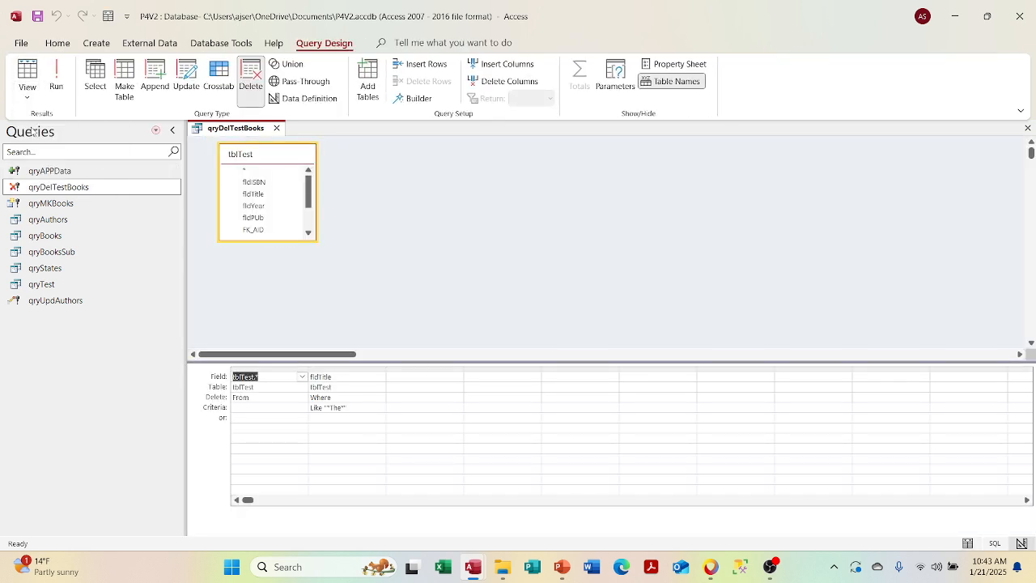
click(27, 99)
click(29, 128)
right_click(224, 134)
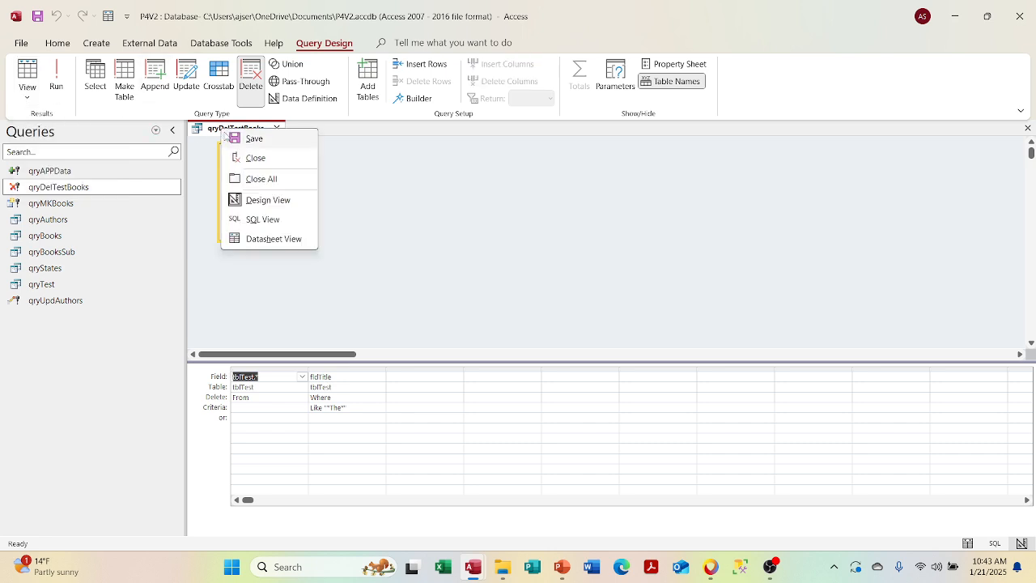
click(39, 97)
click(28, 122)
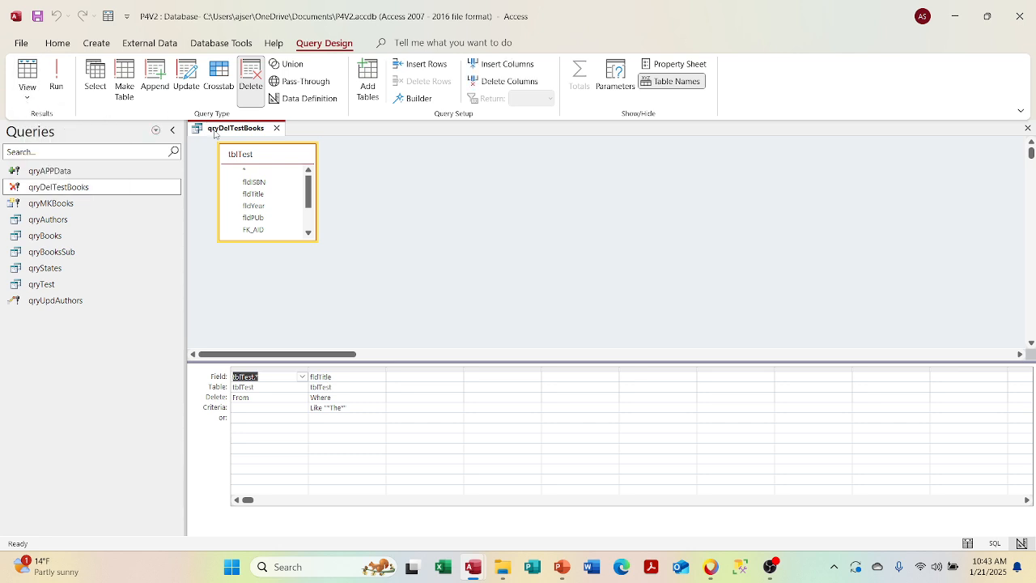
right_click(216, 133)
click(241, 240)
right_click(231, 133)
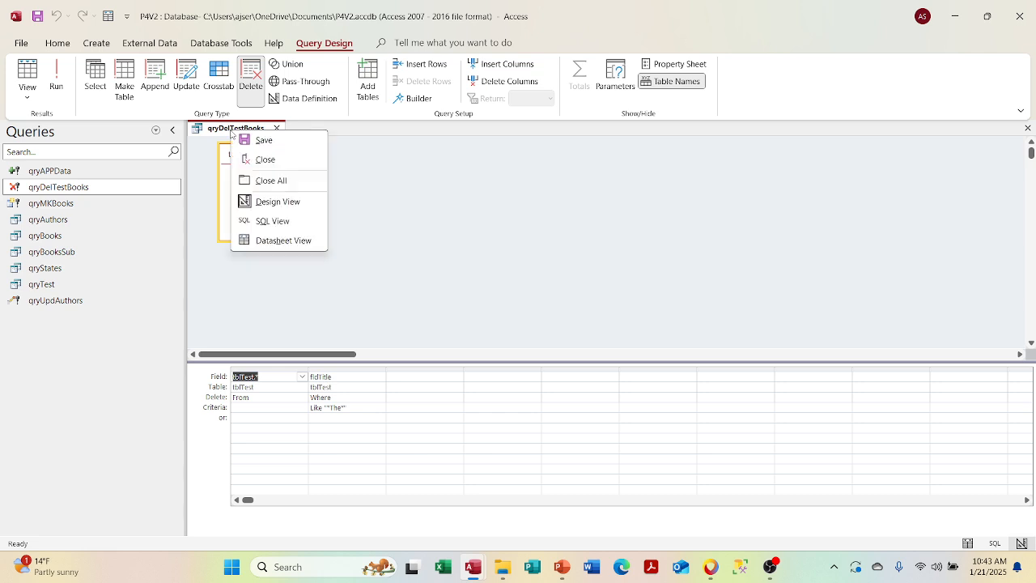
- Close qryDelTestBooks and reopen it in Design view
click(249, 239)
click(276, 128)
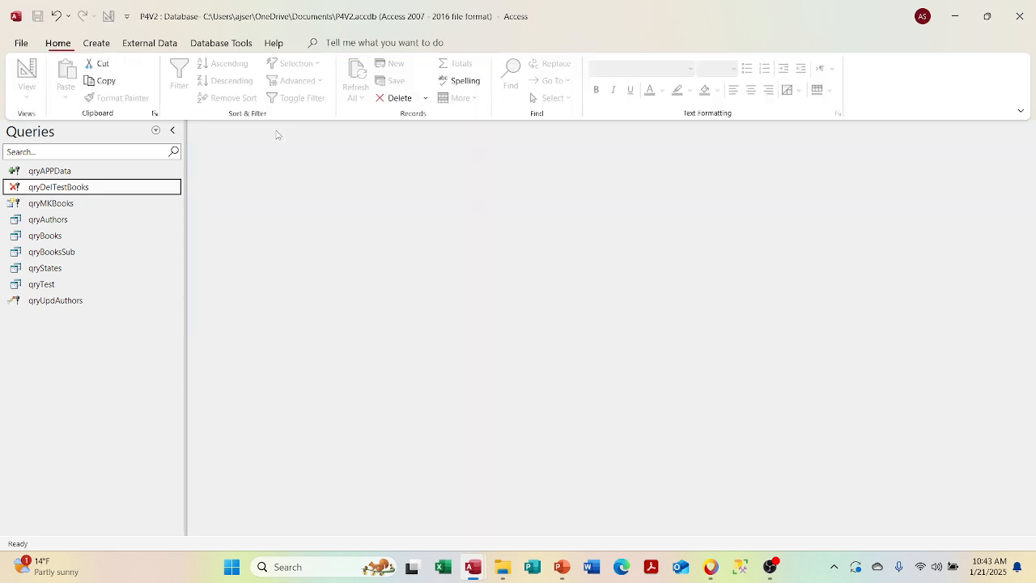
right_click(127, 194)
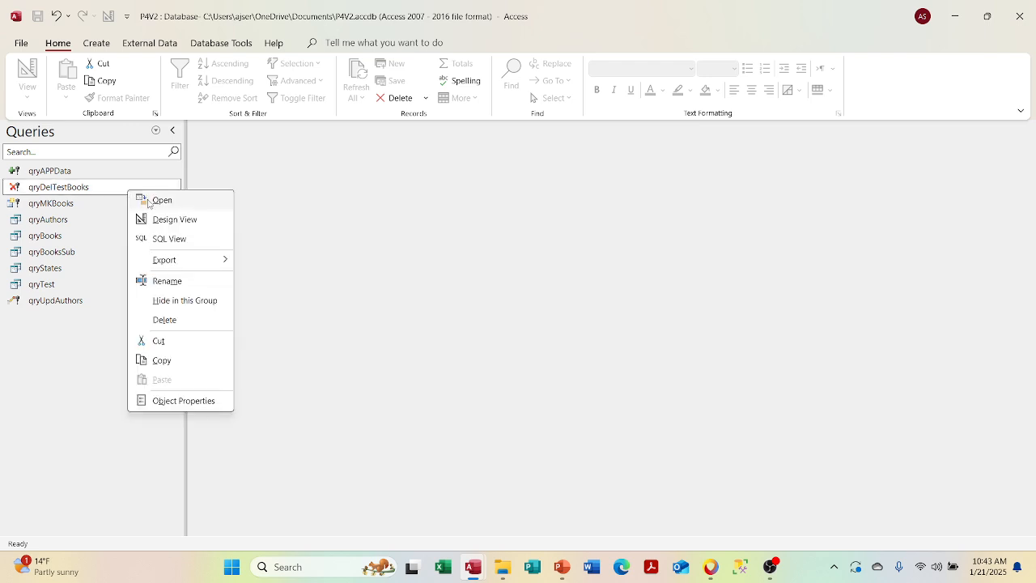
click(160, 222)
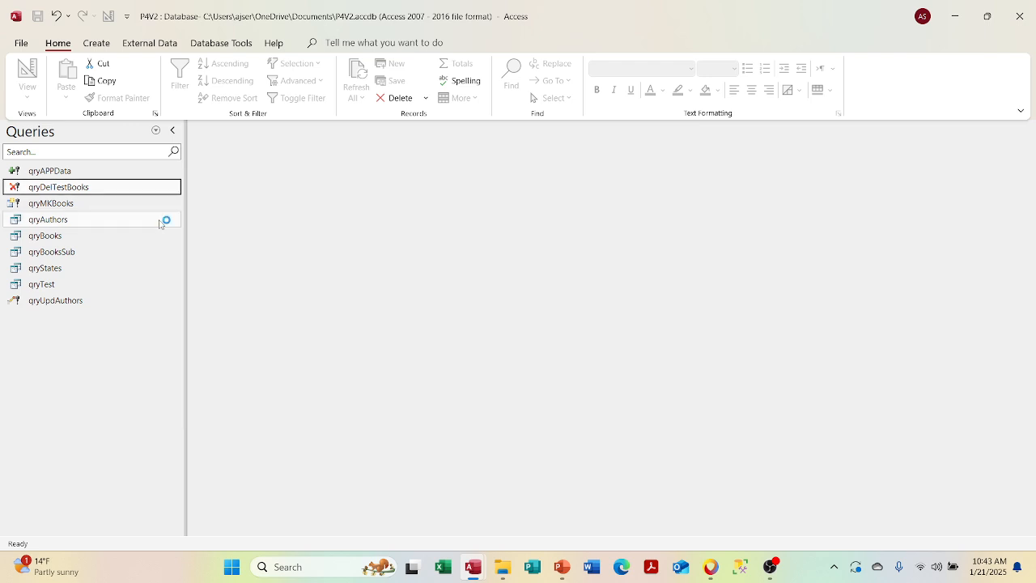
right_click(143, 193)
click(153, 219)
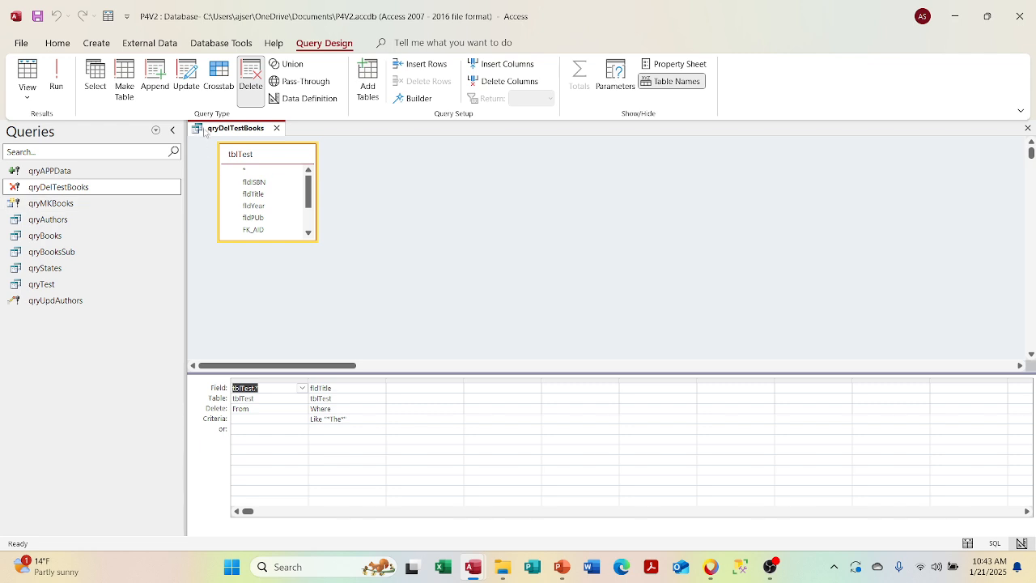
- Try to switch qryDelTestBooks from Design view to Datasheet view
right_click(207, 130)
click(229, 235)
click(28, 94)
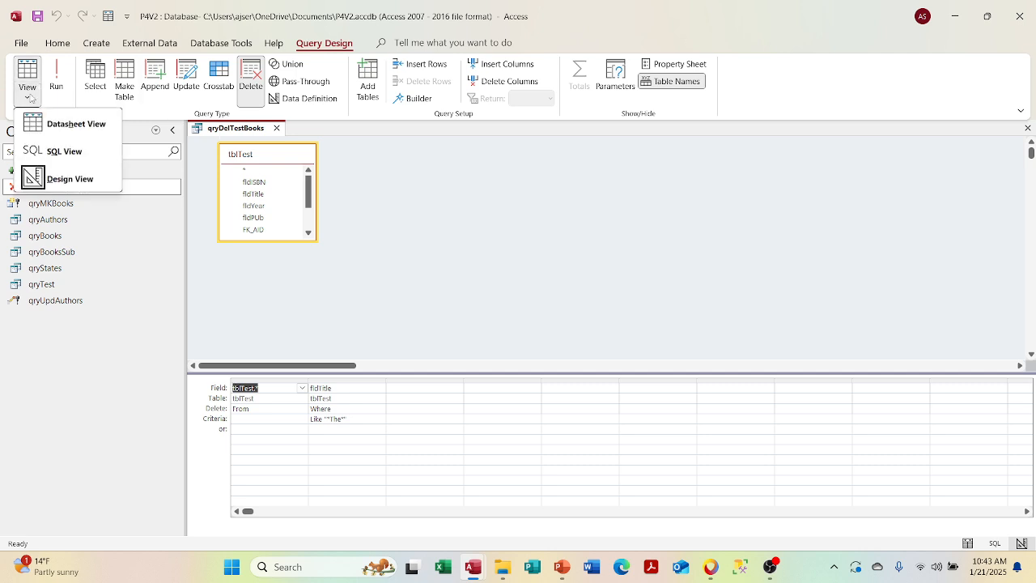
click(140, 116)
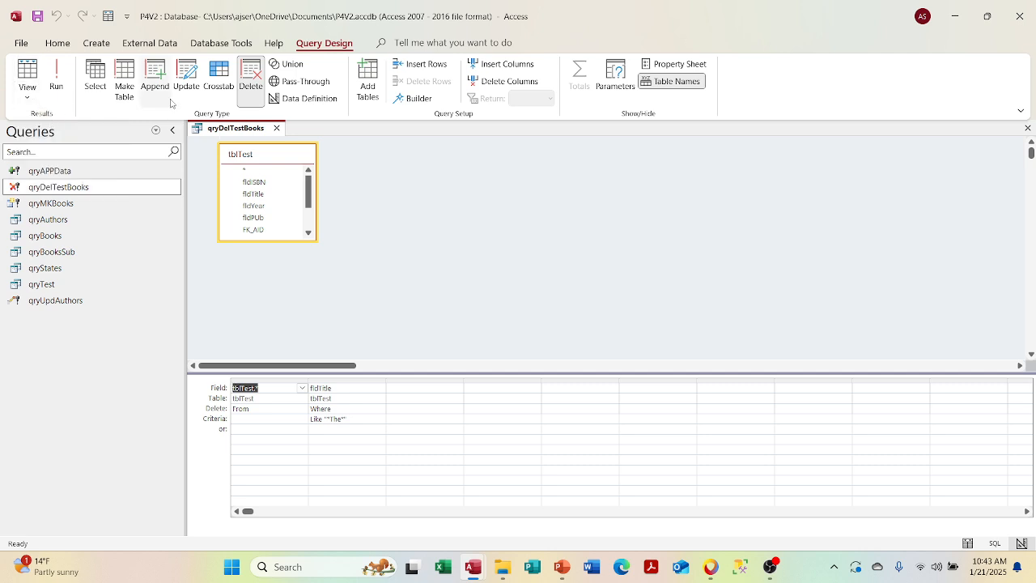
click(321, 175)
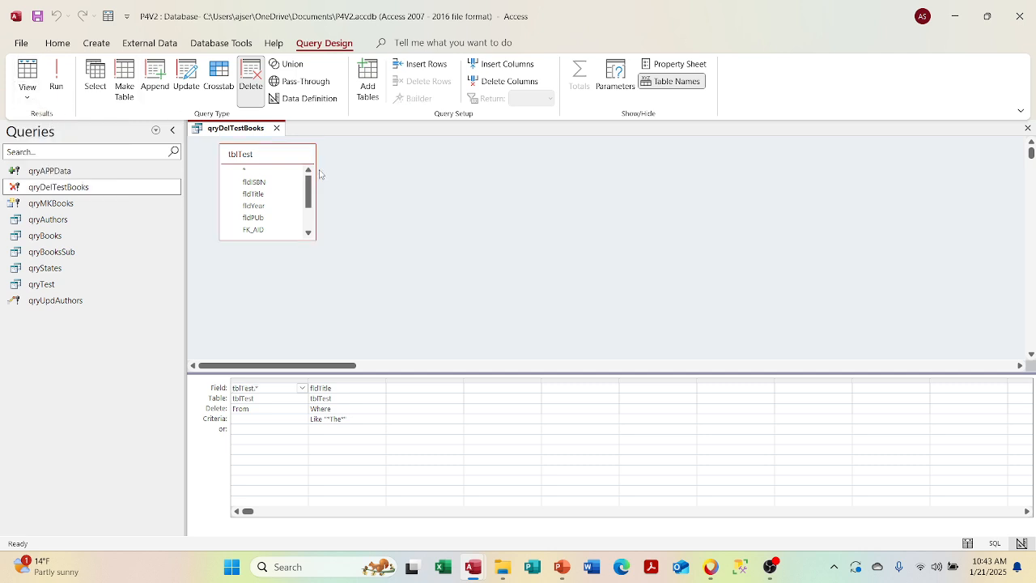
right_click(244, 129)
click(278, 237)
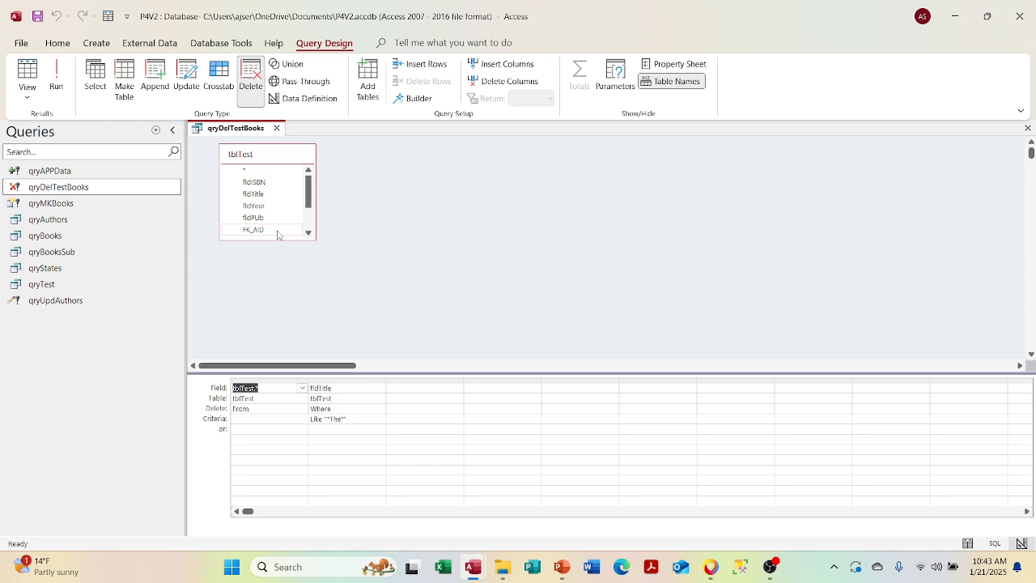
- Toggle the display of table names in the design grid and look at the query's Property Sheet, closing it again
click(677, 81)
click(677, 81)
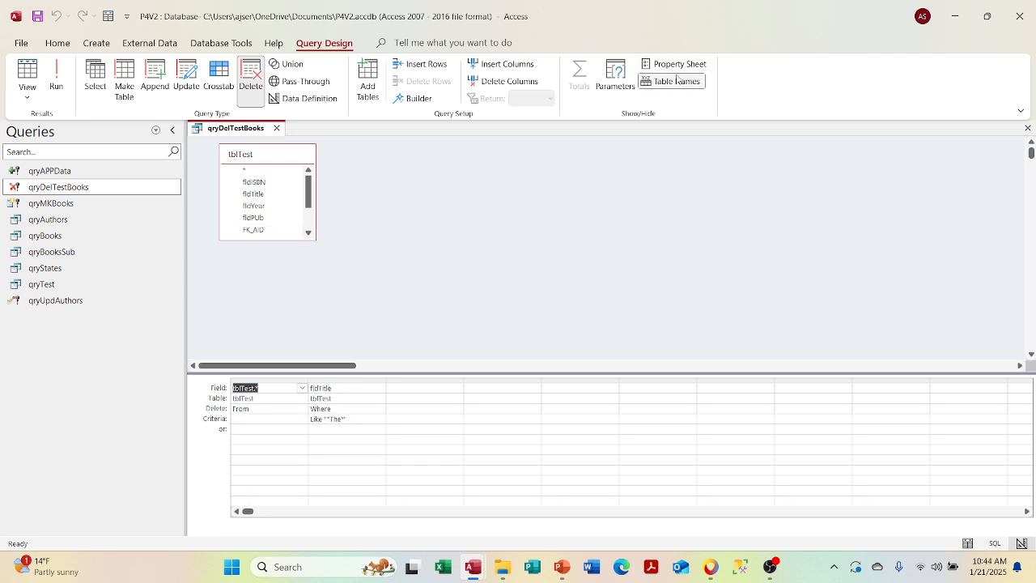
click(677, 65)
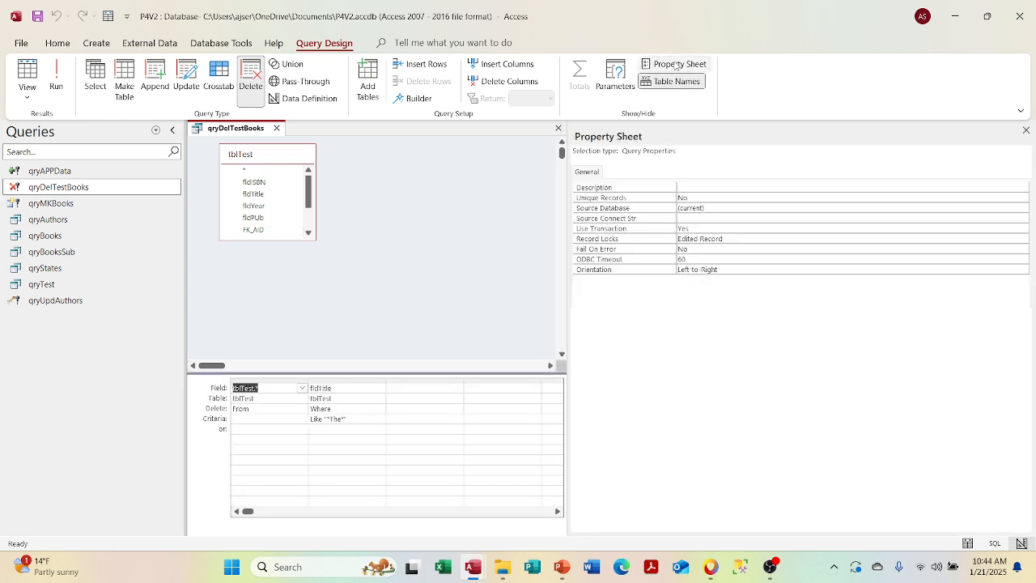
click(677, 65)
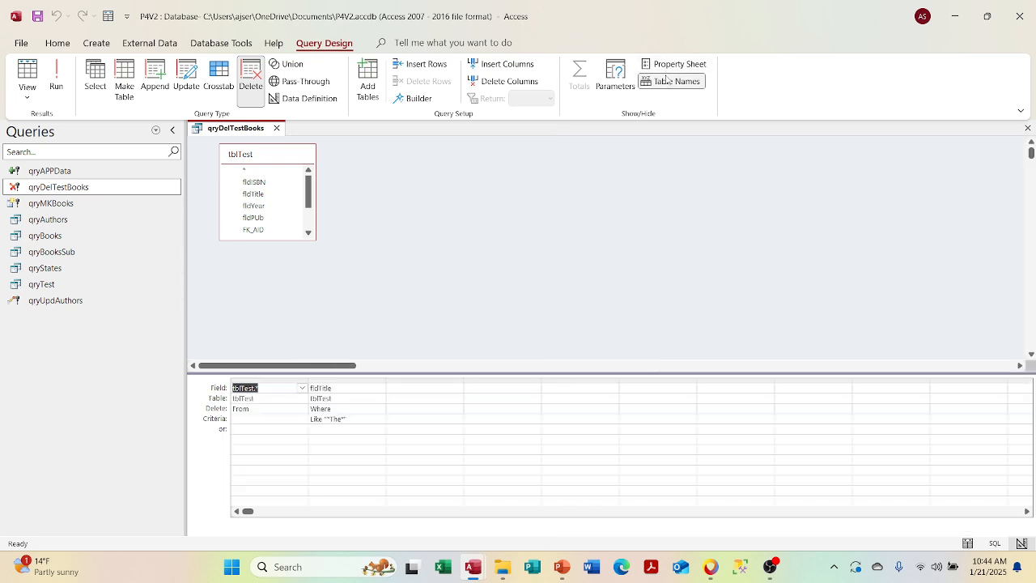
click(667, 81)
click(667, 81)
- Preview the records matched by qryDelTestBooks in Datasheet view and close the query
right_click(223, 130)
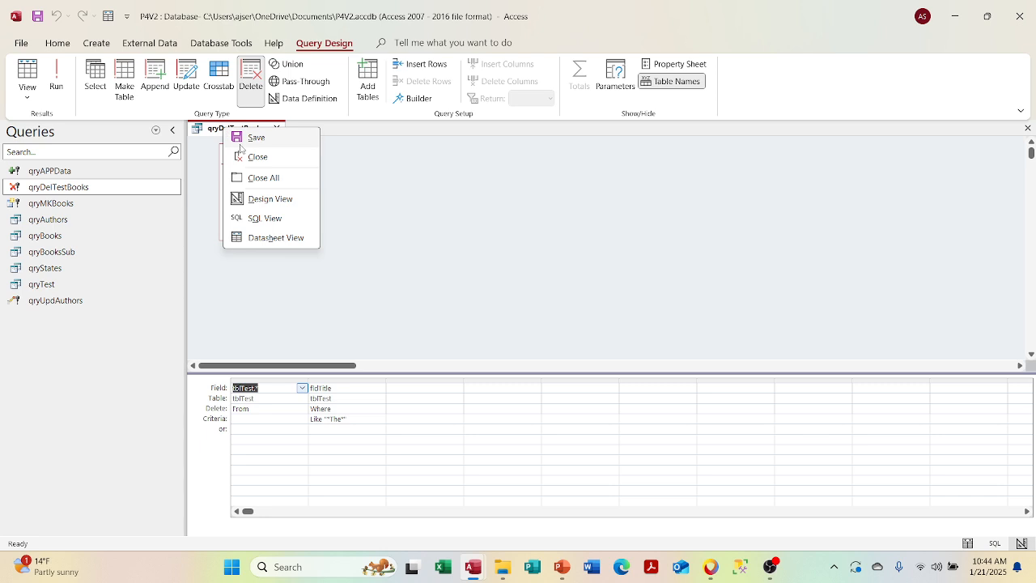
click(243, 249)
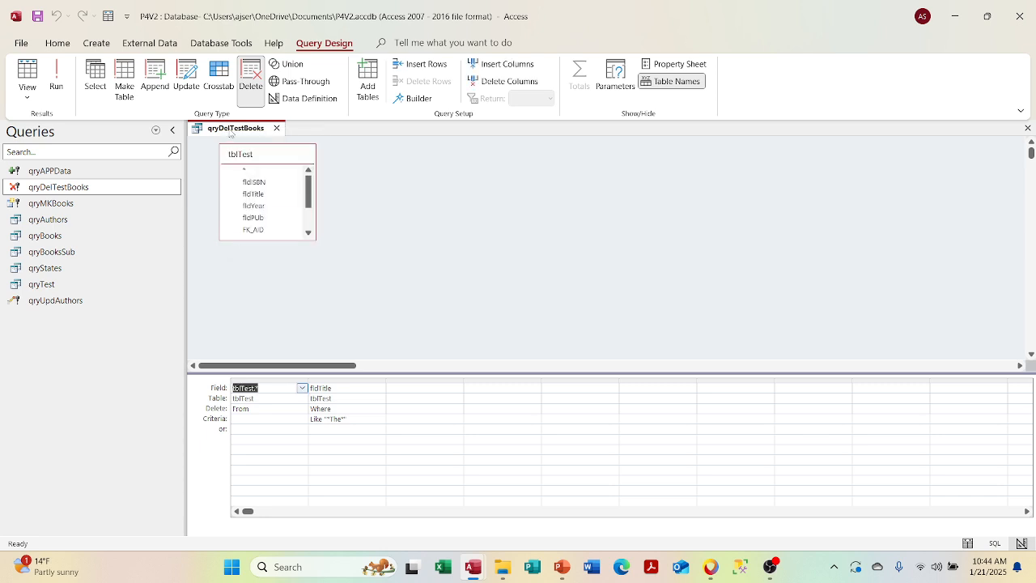
right_click(231, 131)
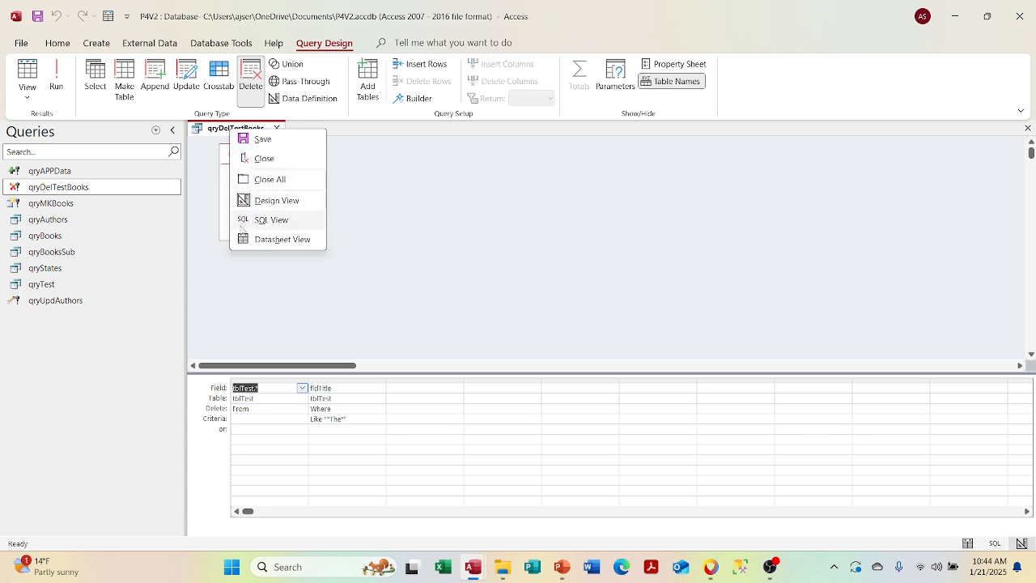
click(240, 240)
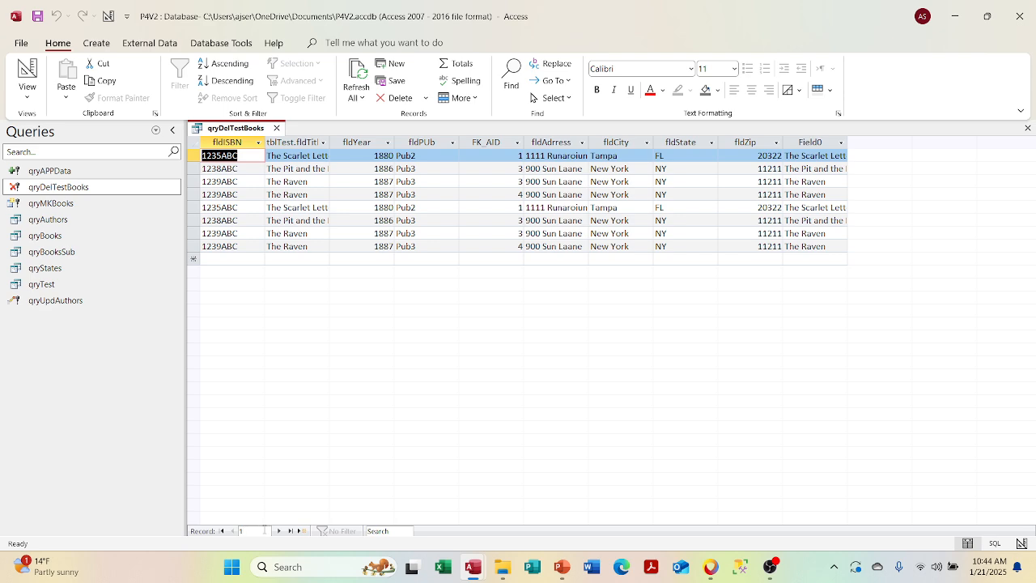
click(276, 128)
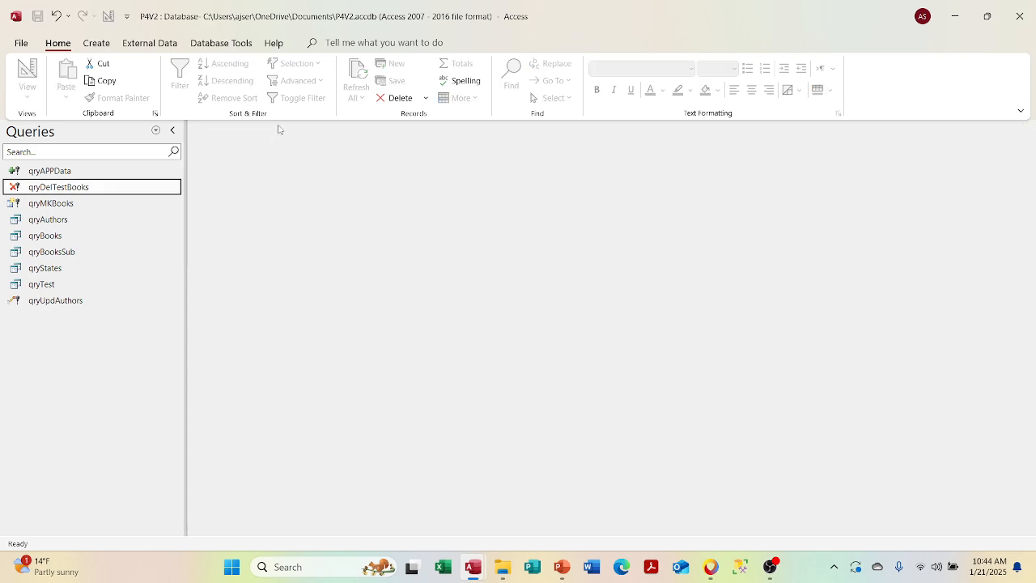
- Run the qryDelTestBooks delete query and accept the deletion of the matched records
double_click(89, 191)
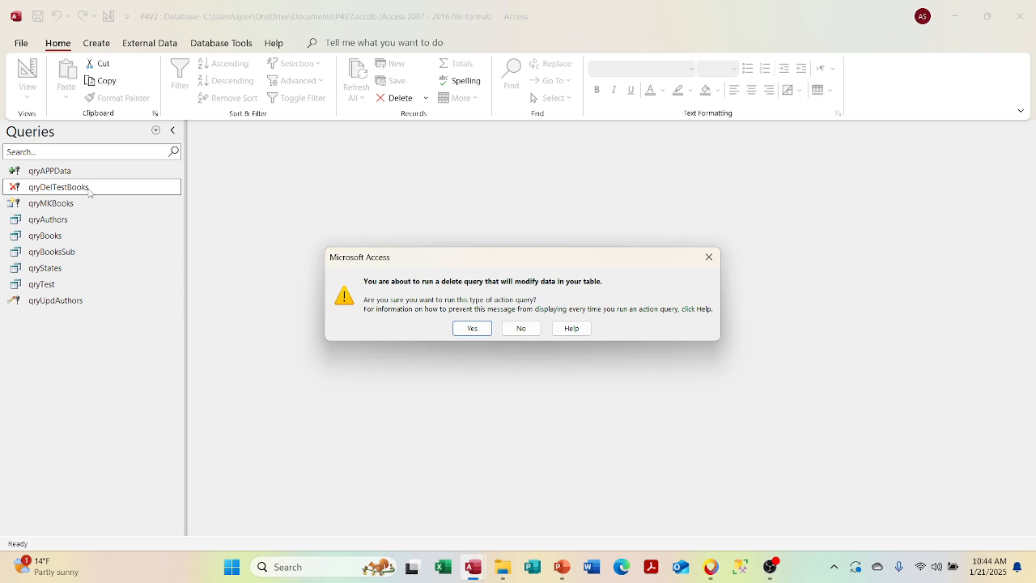
key(Return)
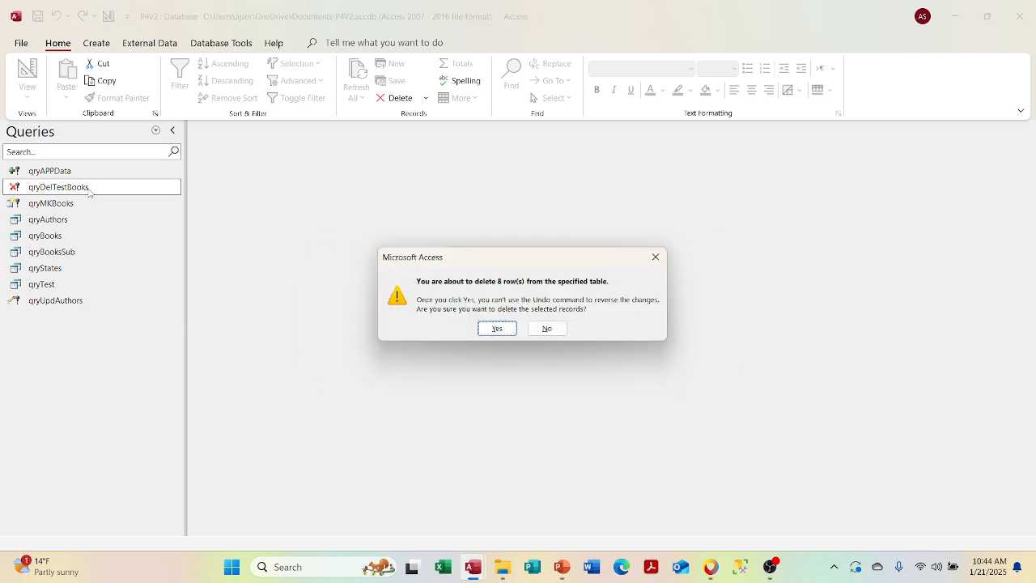
key(Return)
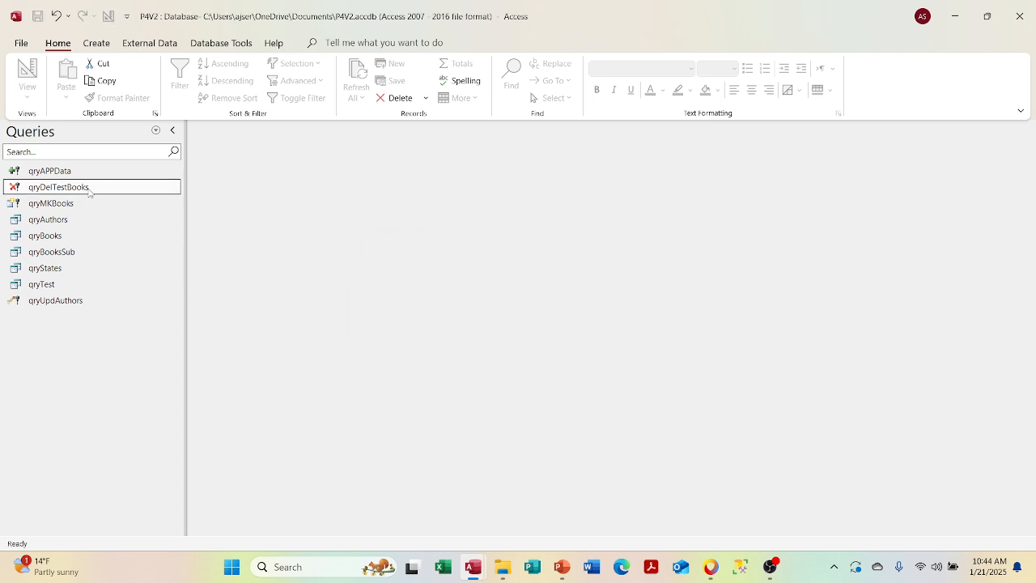
- Filter the database object list to show only tables and select tblTest
click(156, 131)
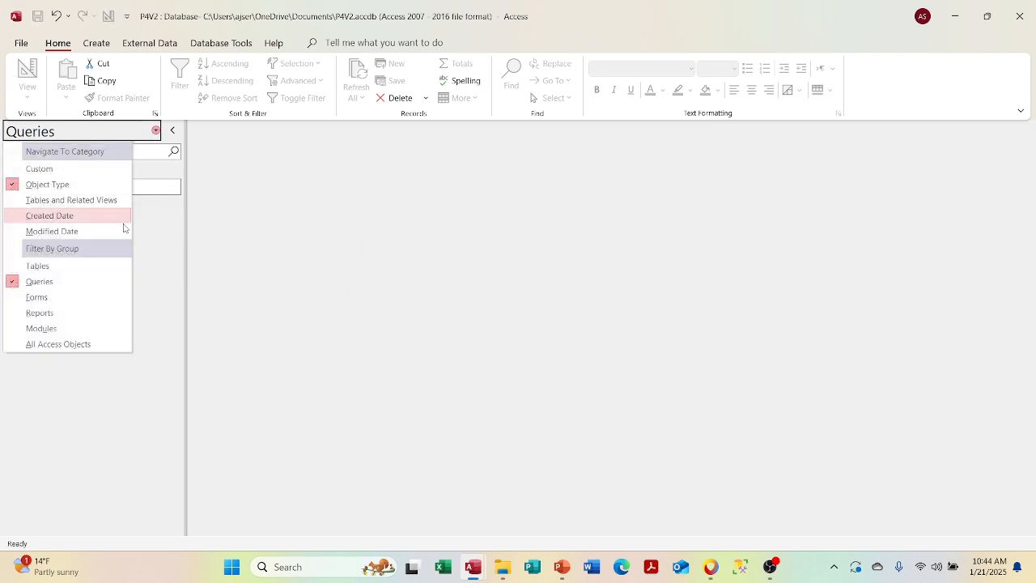
click(86, 265)
click(89, 268)
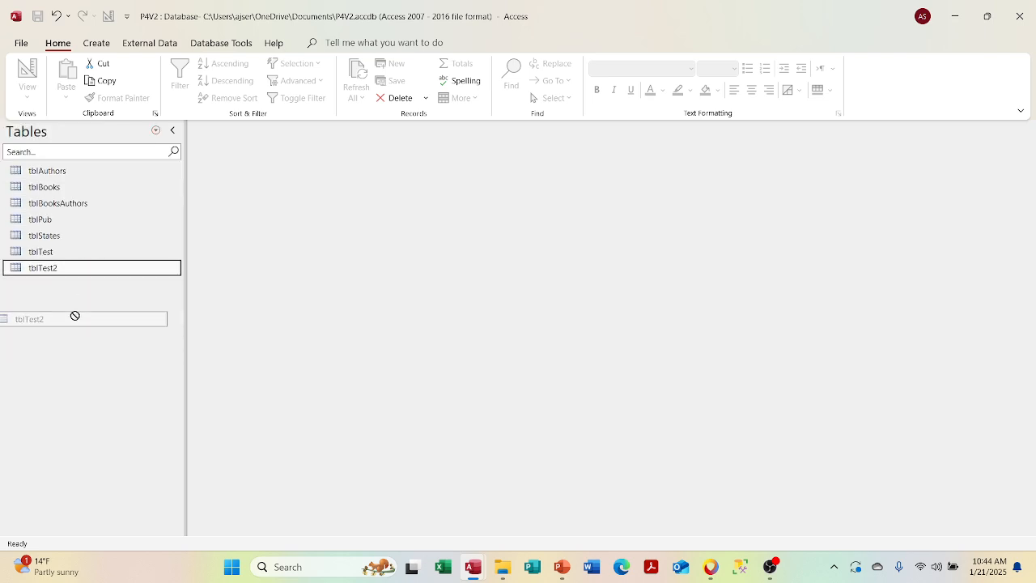
click(79, 252)
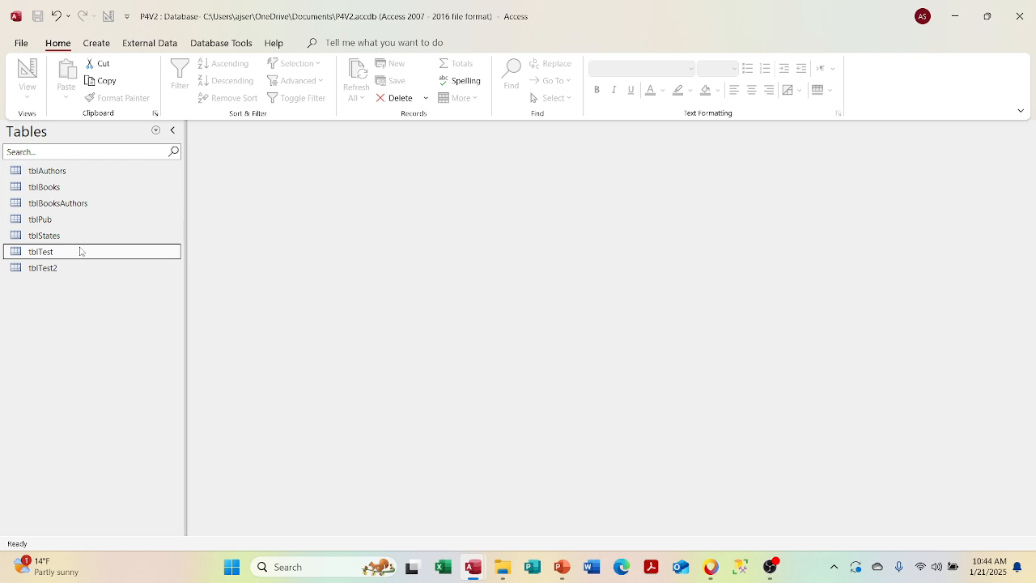
click(22, 267)
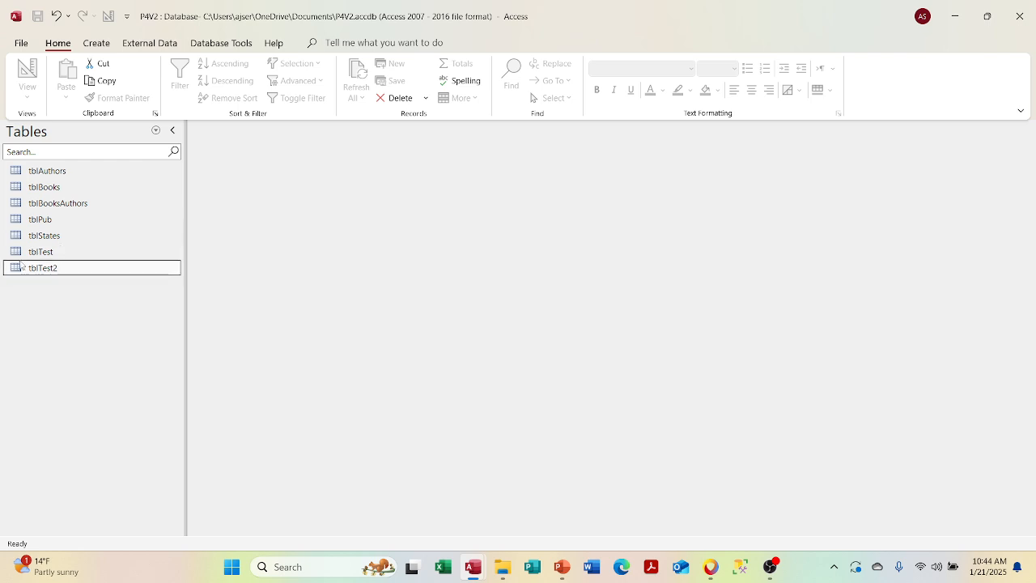
click(32, 252)
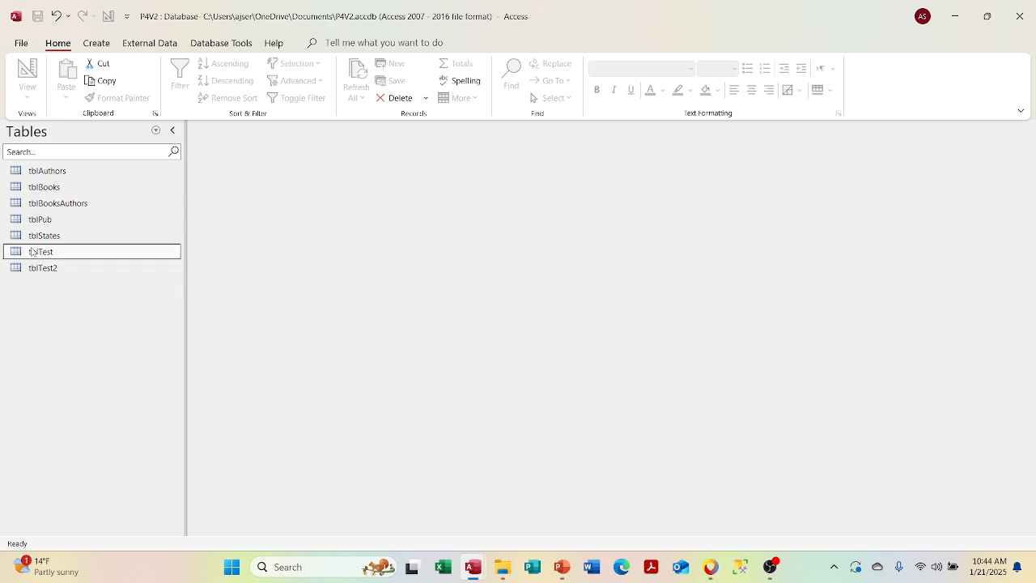
- Compact and repair the P4V2 database
click(41, 205)
click(209, 46)
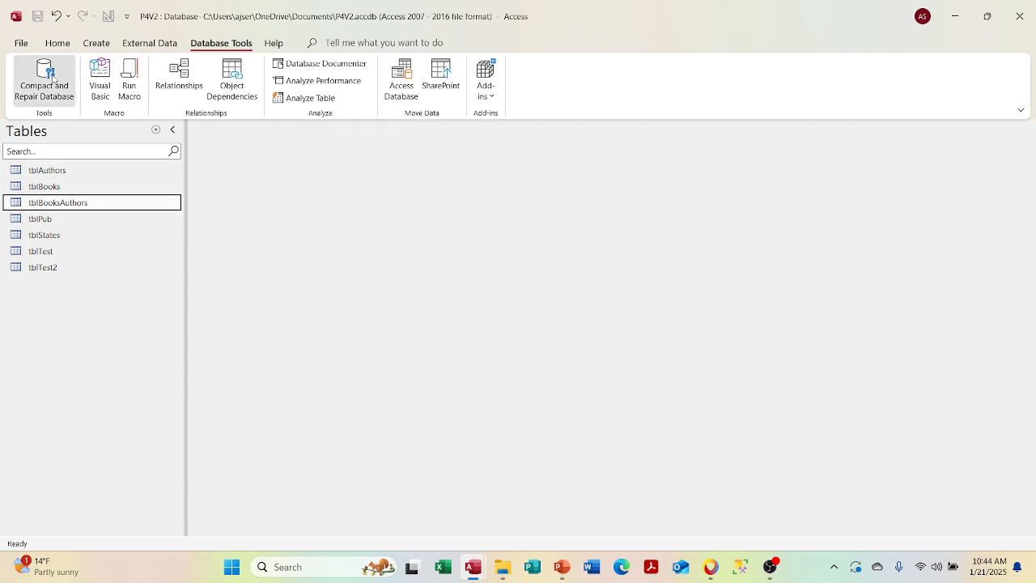
click(49, 81)
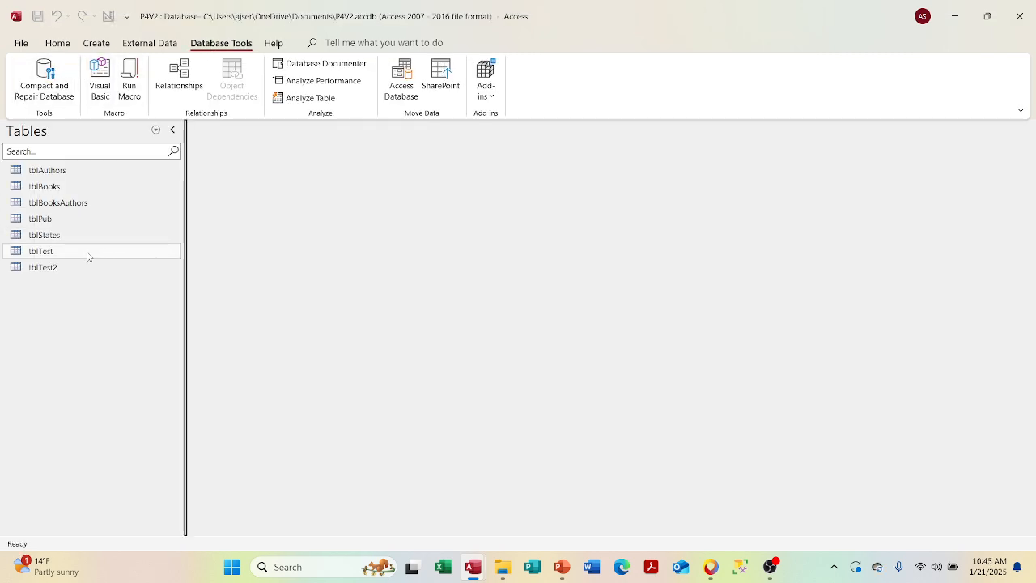
- Filter the database object list to show only queries and select qryStates
click(88, 256)
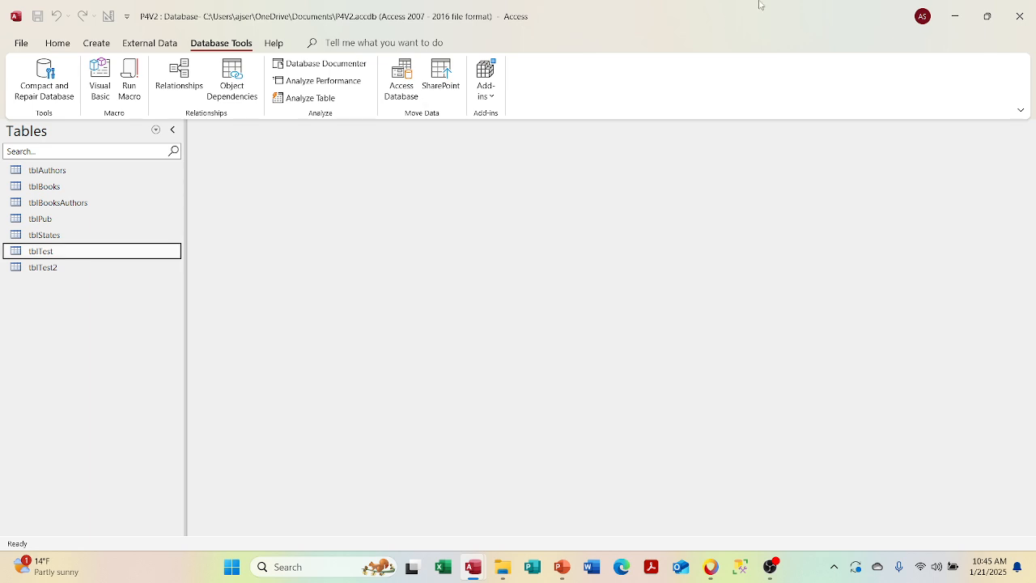
click(53, 205)
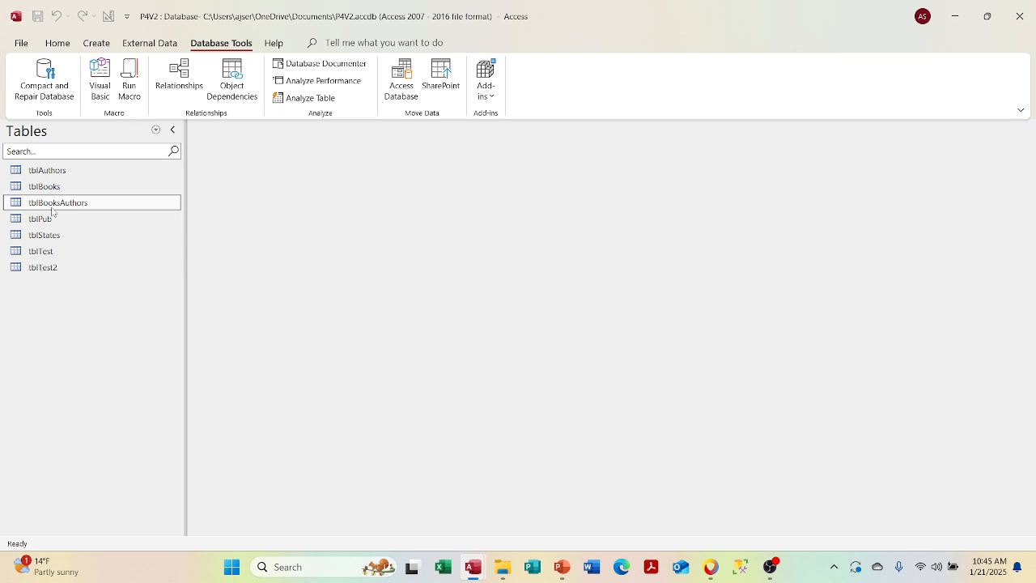
click(94, 173)
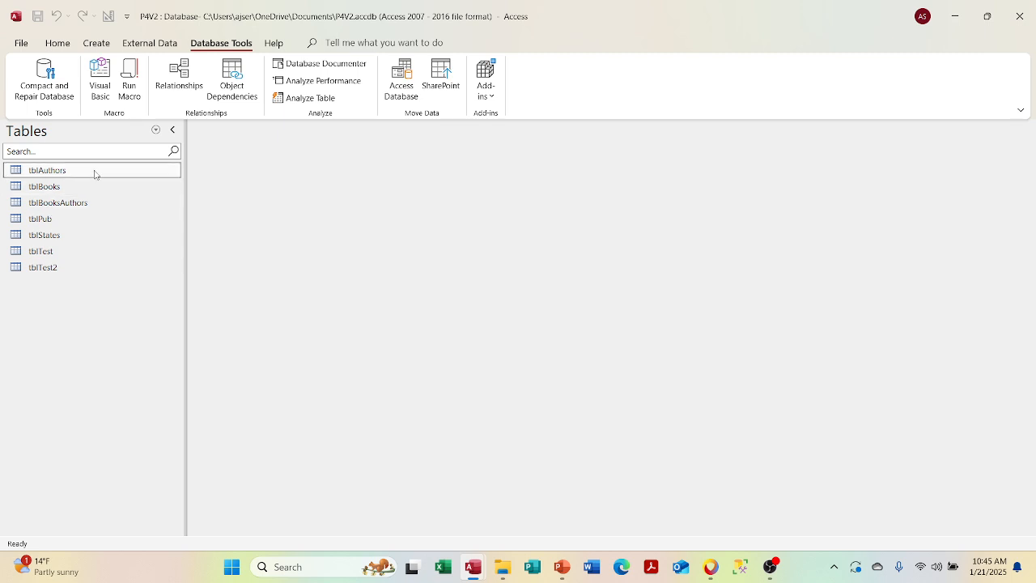
click(156, 129)
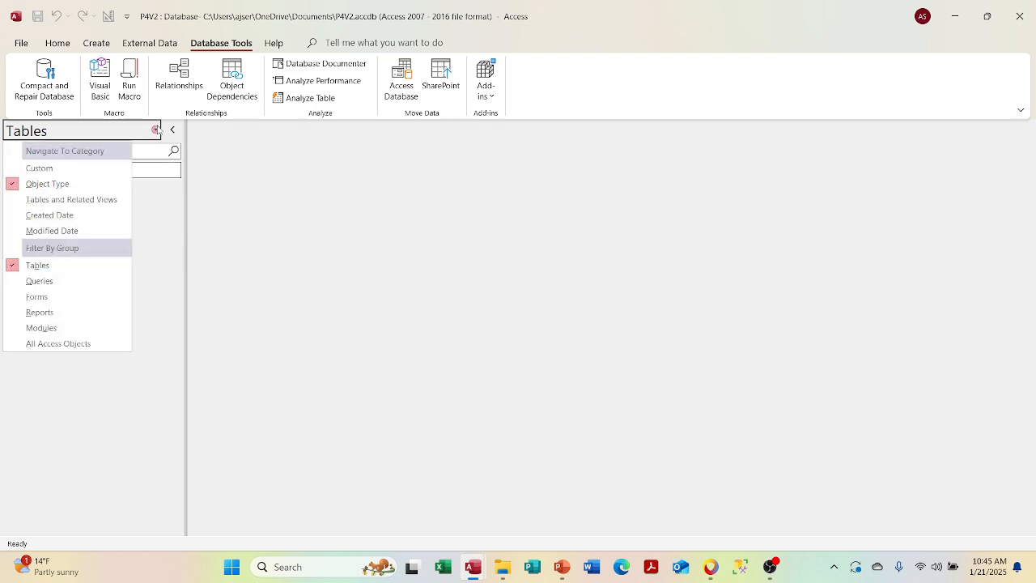
click(75, 283)
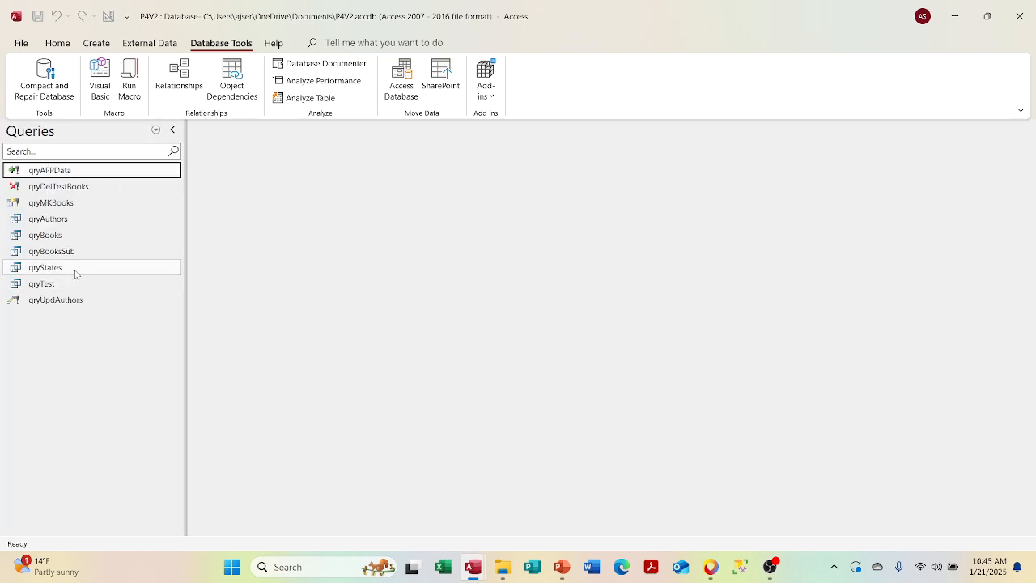
click(74, 268)
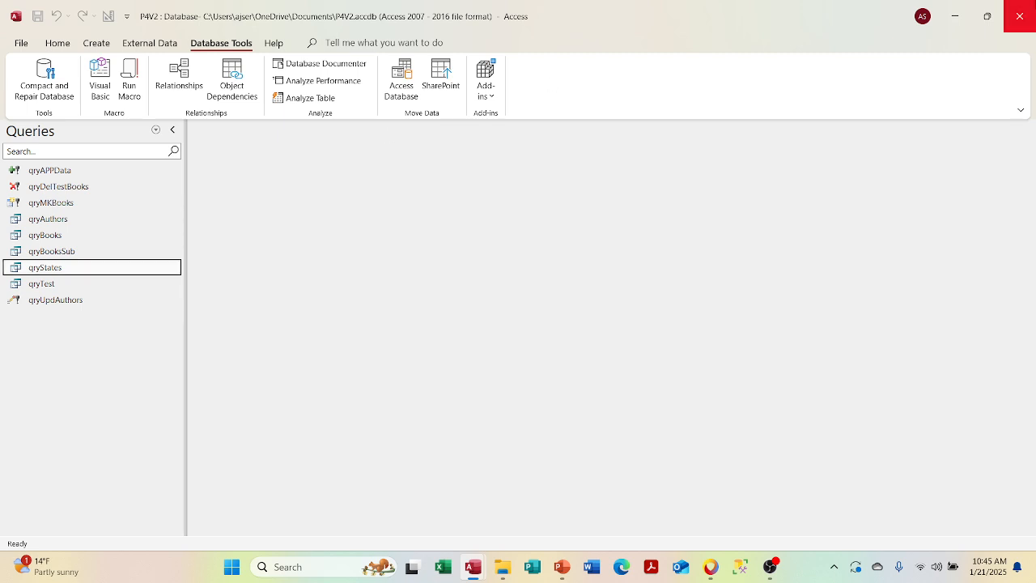
- Close Access, start it again and reopen the recent P4V2 database
click(1020, 16)
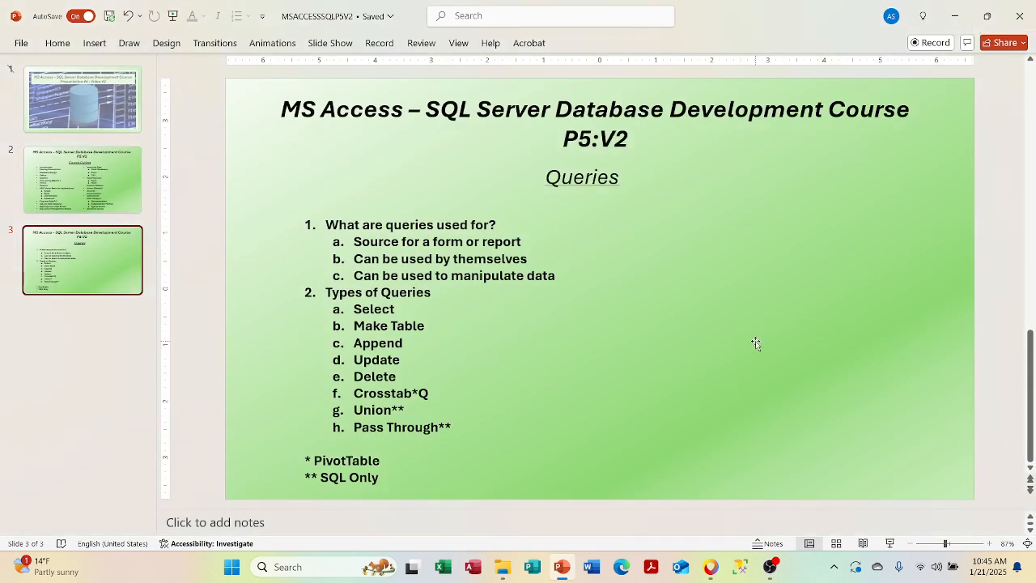
click(474, 570)
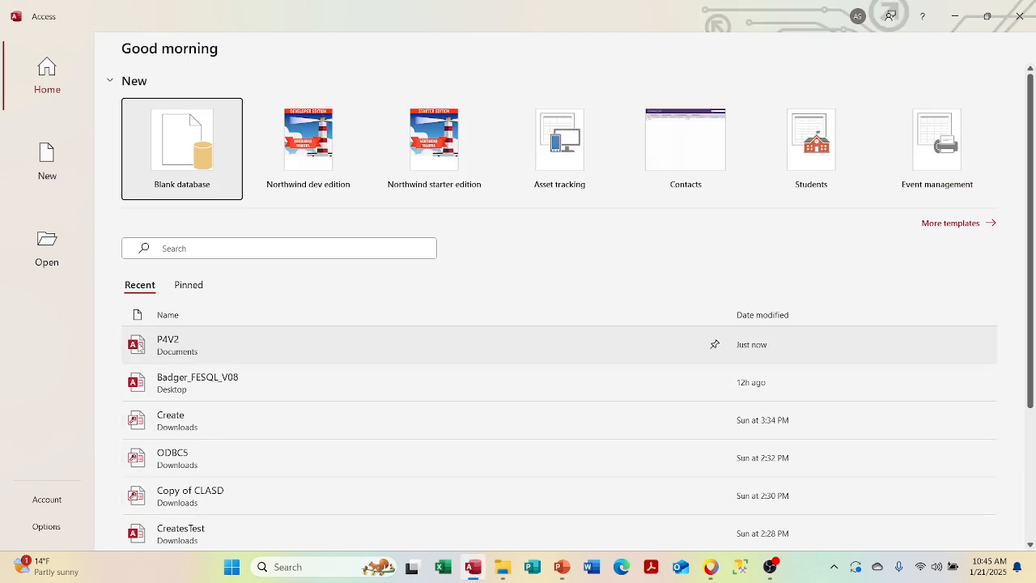
click(159, 347)
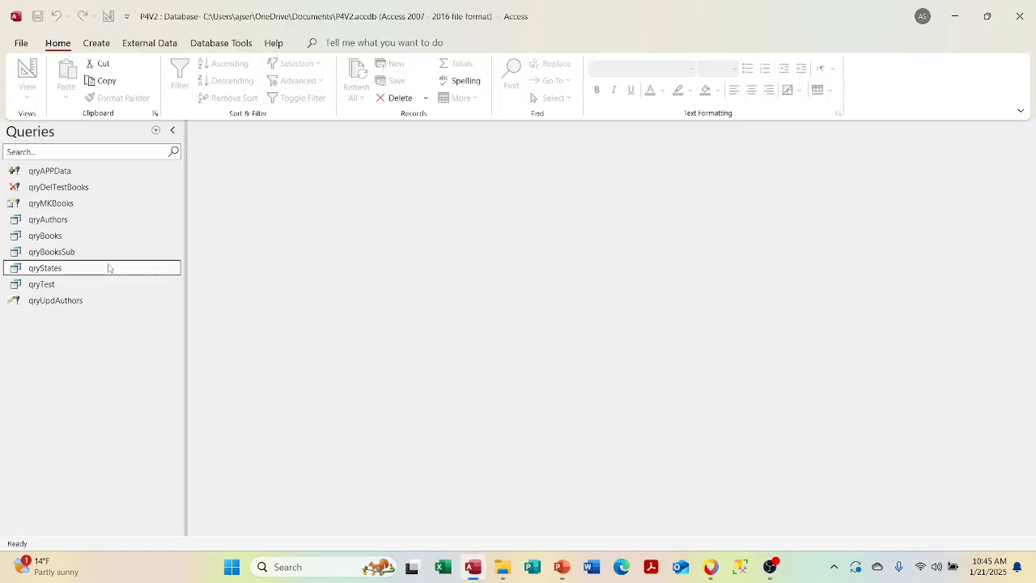
- Filter the object list to show only tables, open tblTest to review its records, and close it
click(157, 131)
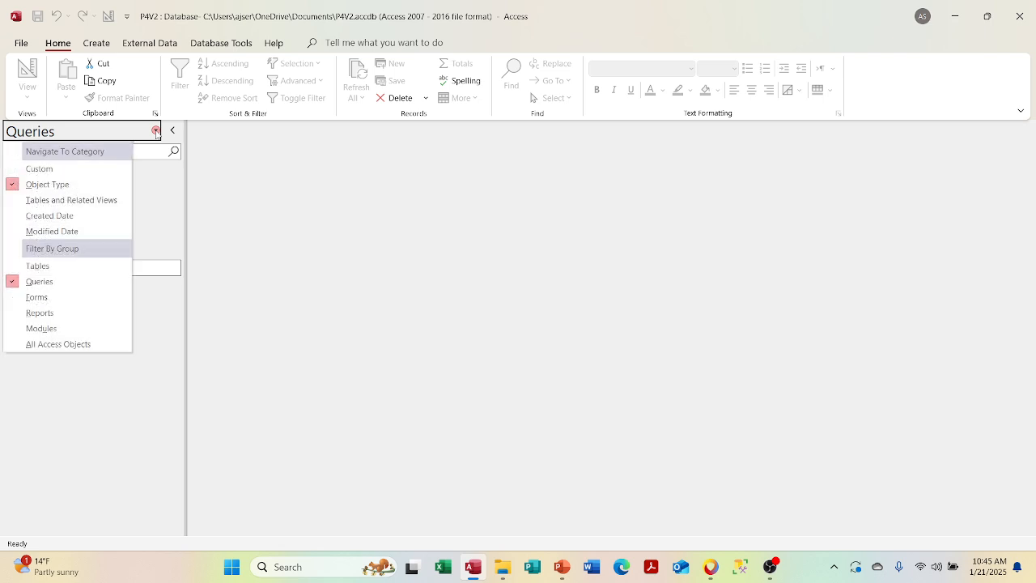
click(90, 271)
double_click(86, 254)
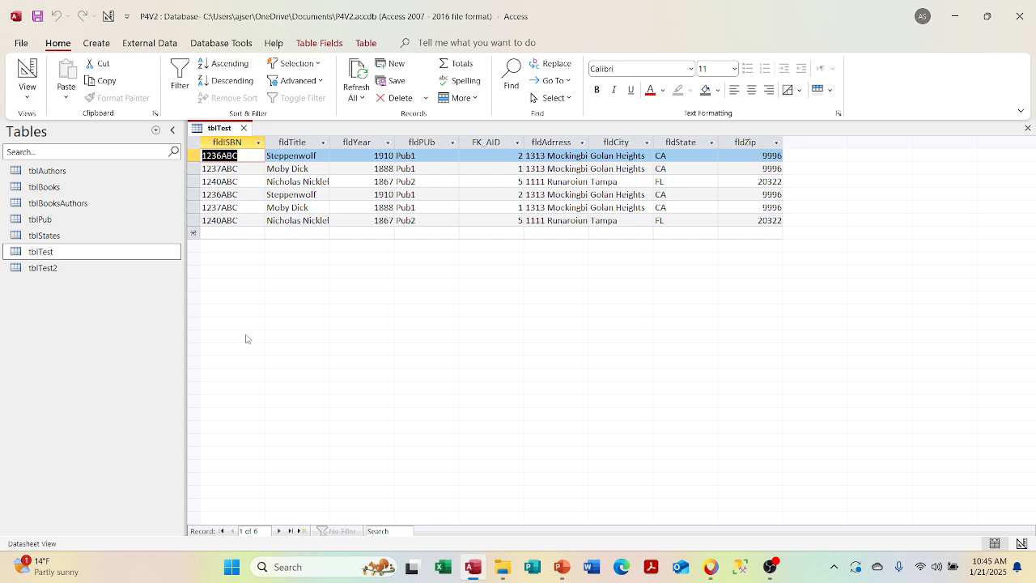
click(244, 128)
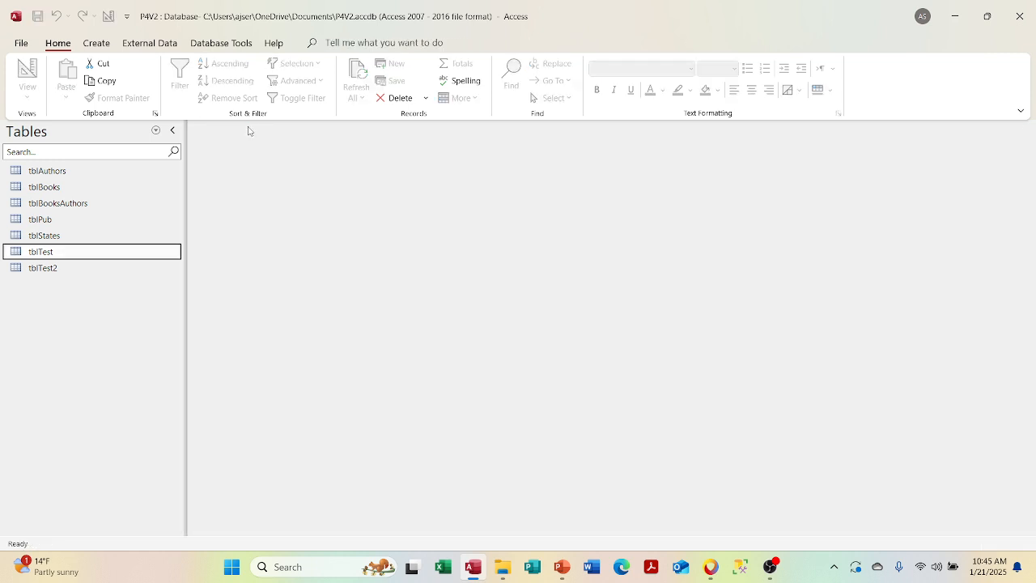
- Filter the object list to queries, open the qryDelTestBooks design, preview its matching records in Datasheet view, and close it
click(155, 131)
click(84, 281)
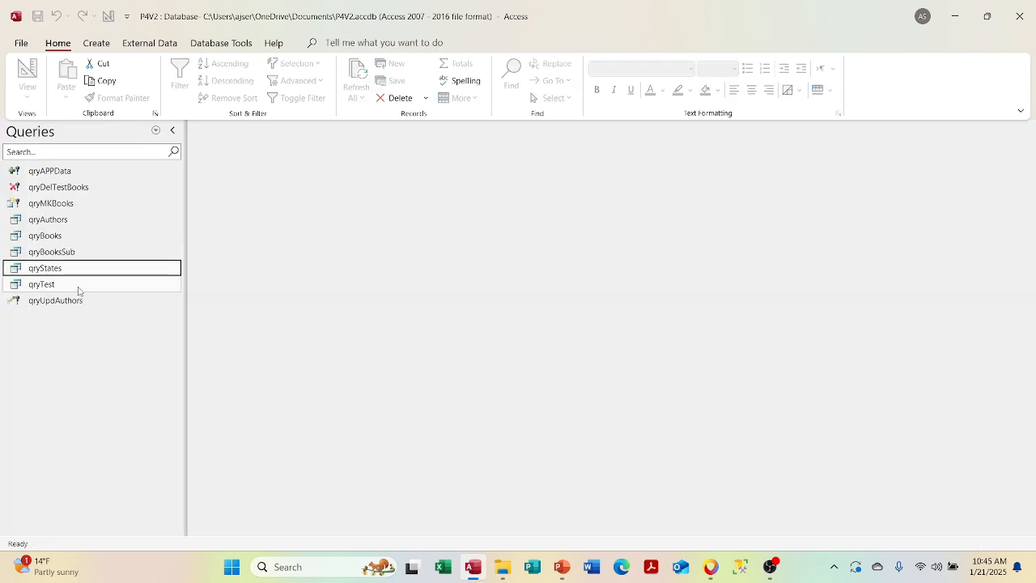
drag(103, 187, 106, 188)
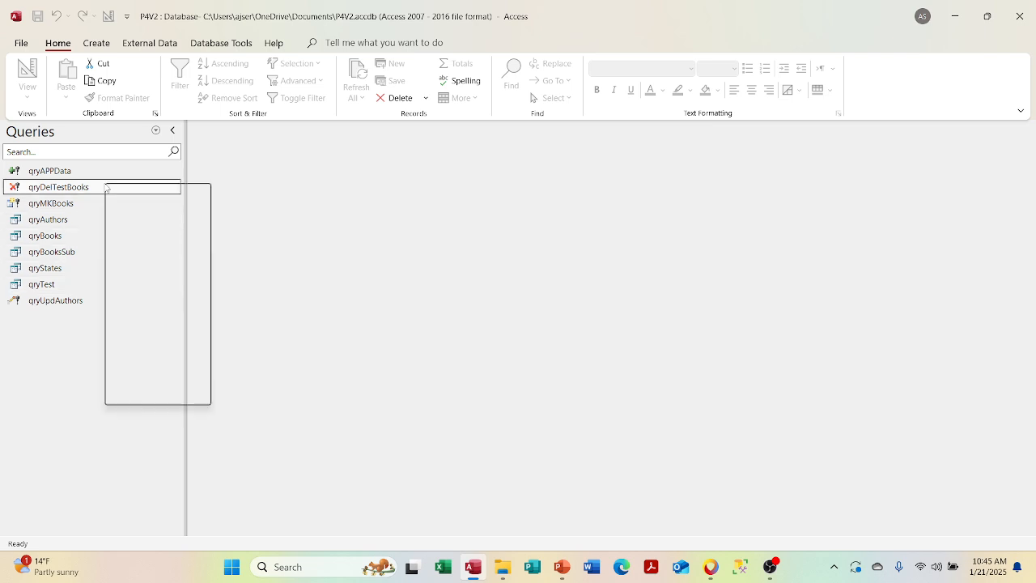
click(131, 211)
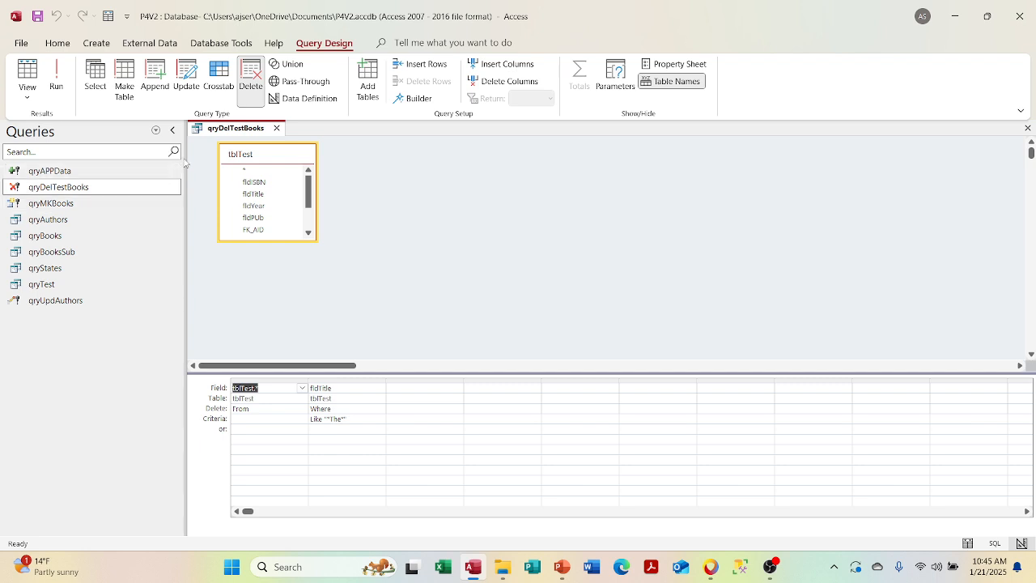
right_click(206, 132)
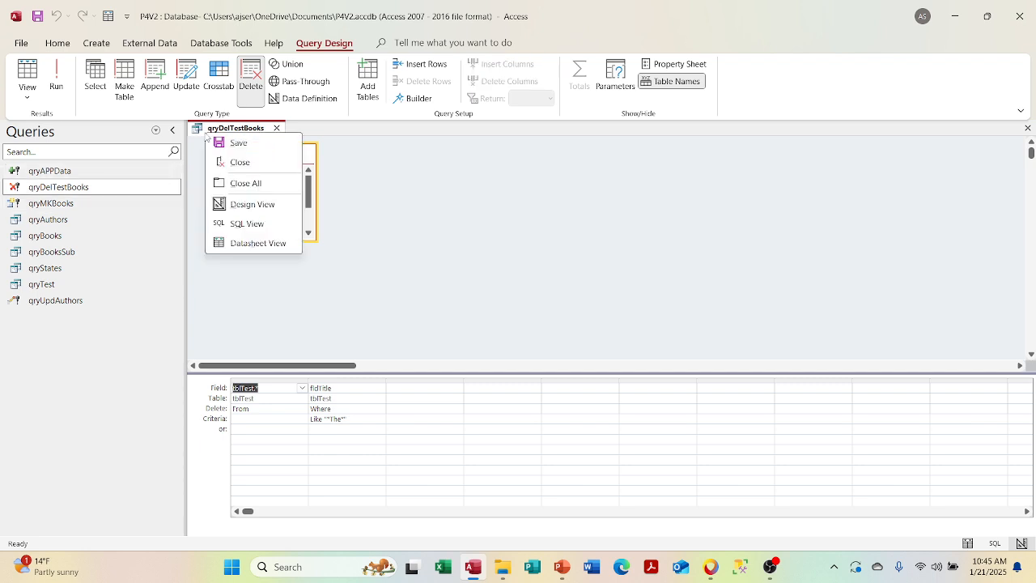
click(226, 244)
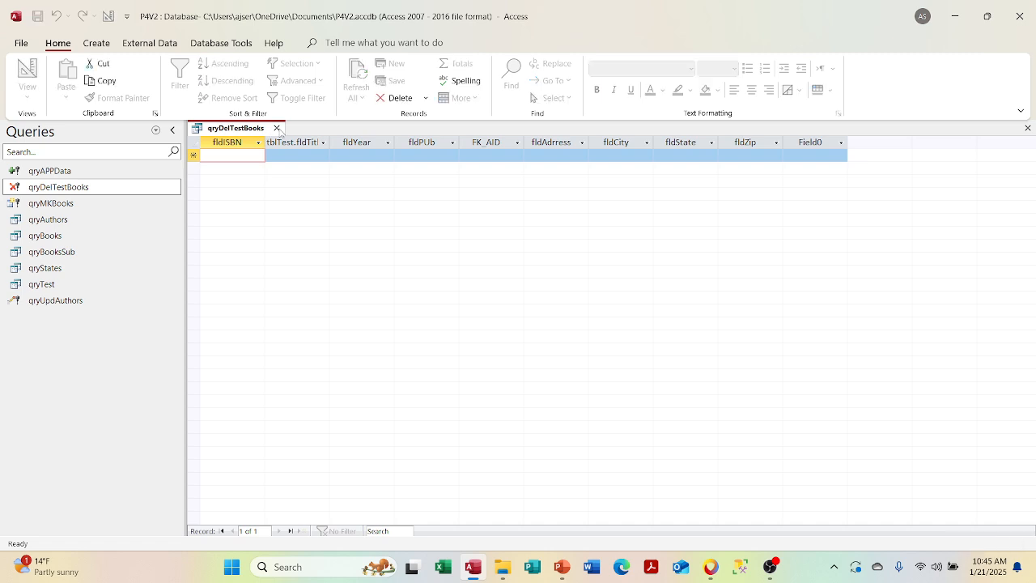
click(276, 128)
- Run the qryDelTestBooks delete query and accept both the action query and the record deletion
double_click(147, 190)
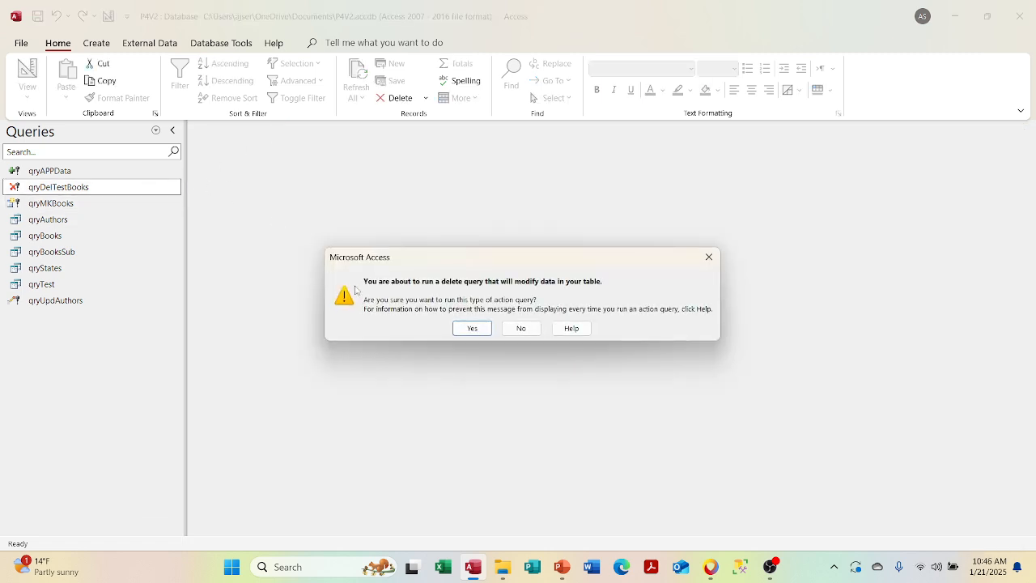
click(469, 328)
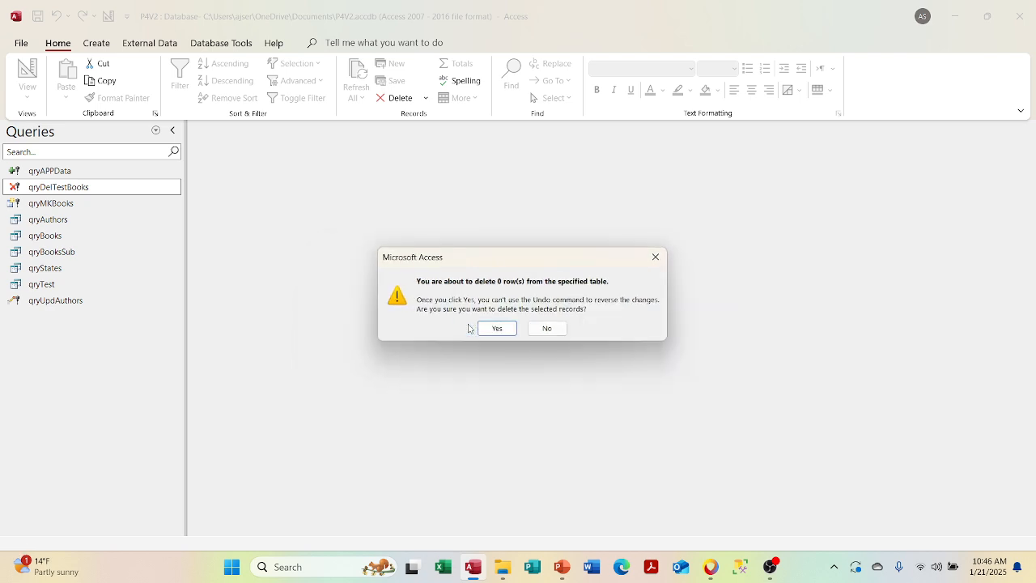
click(495, 328)
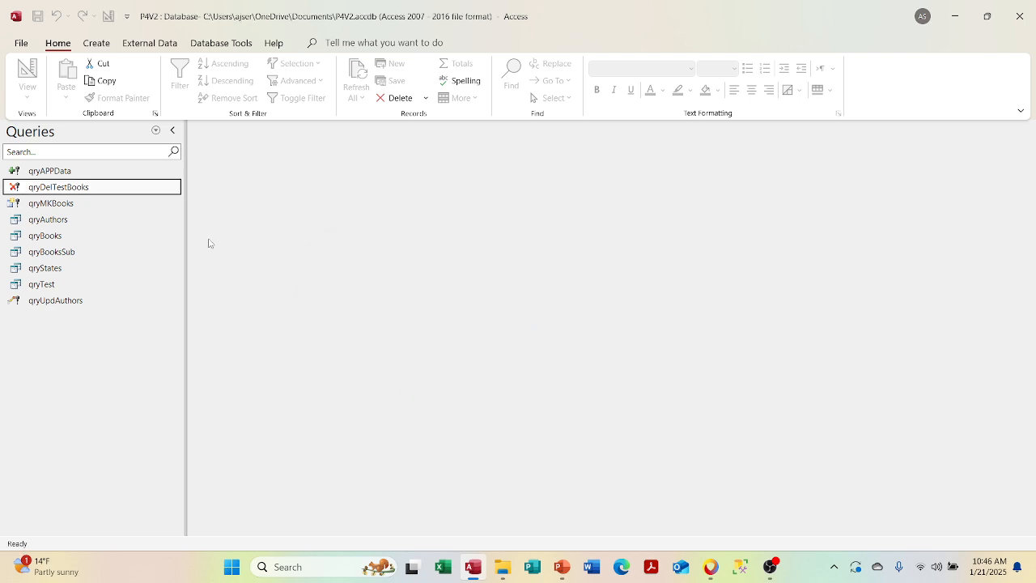
- Preview the qryDelTestBooks records from its design once more, close the query and run it again
right_click(122, 187)
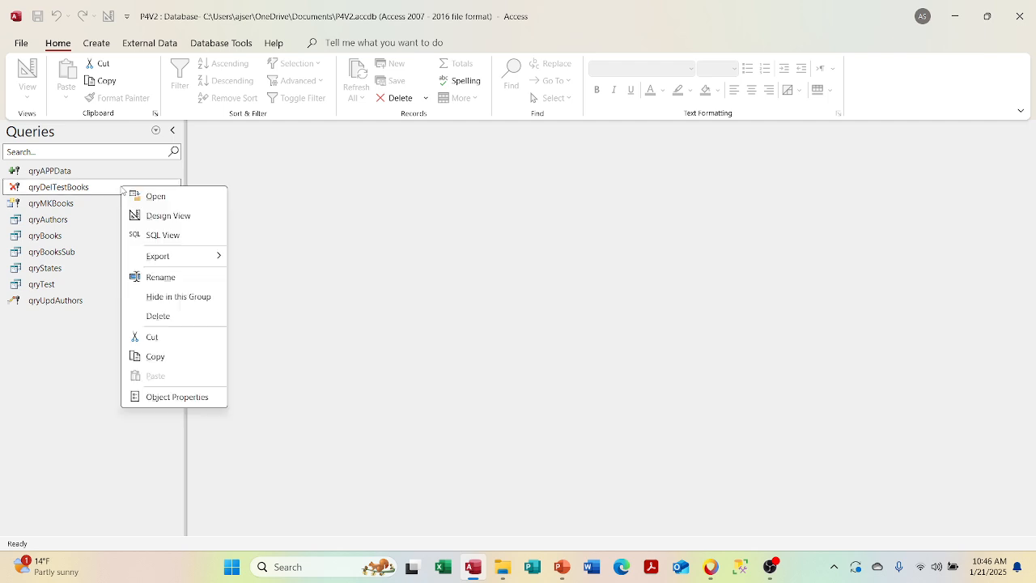
click(141, 215)
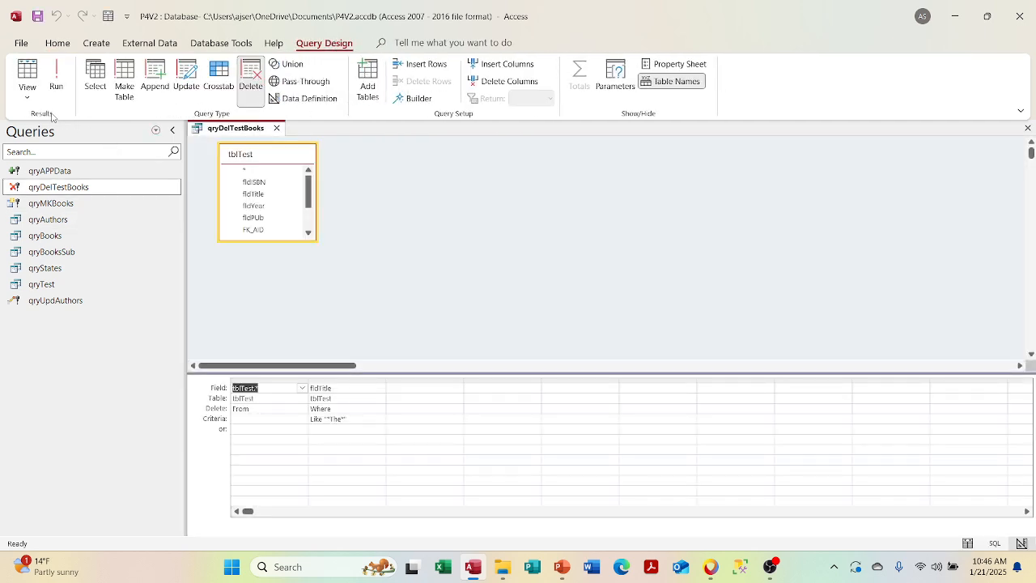
click(25, 97)
click(27, 128)
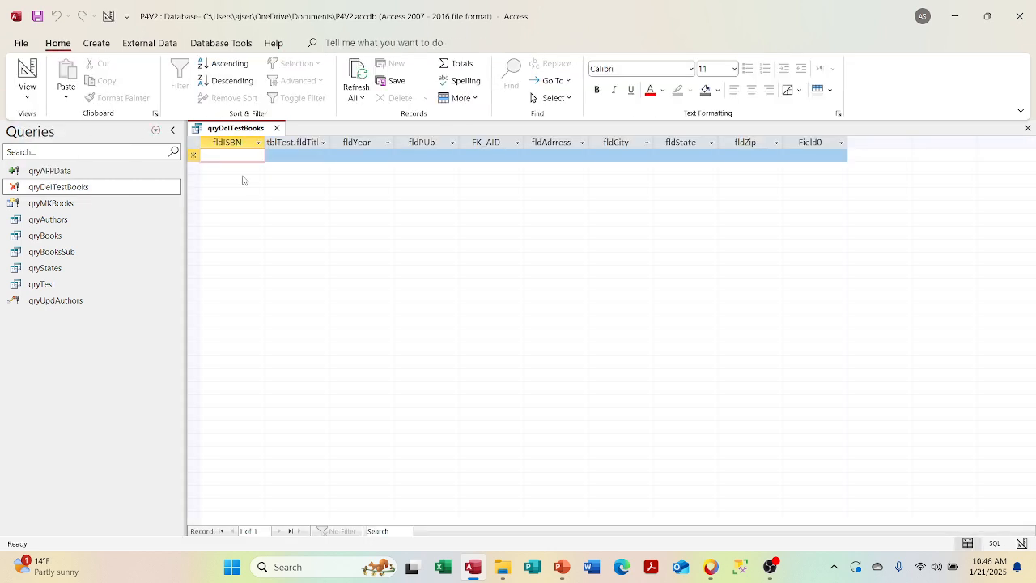
click(277, 129)
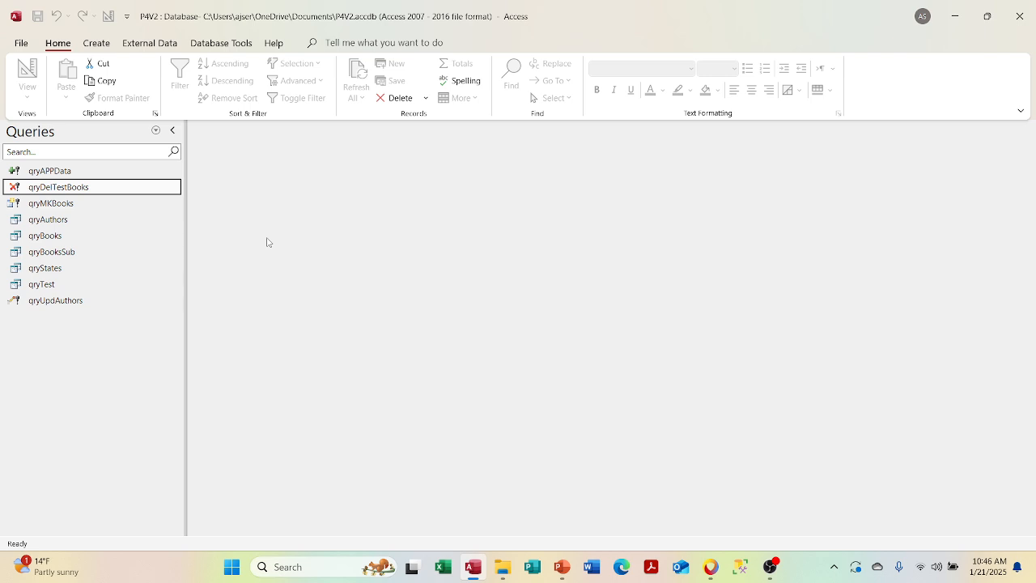
double_click(116, 191)
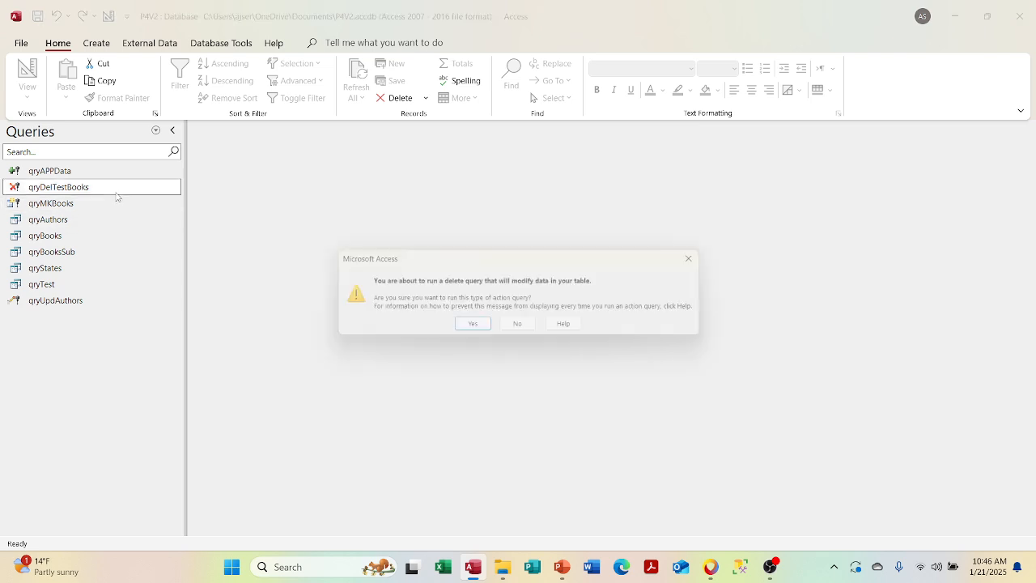
click(472, 328)
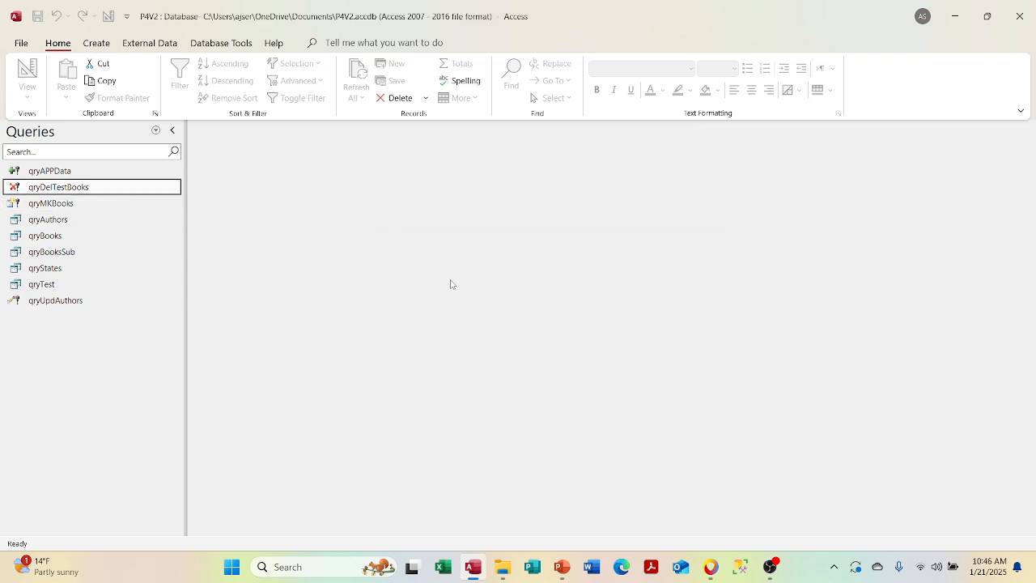
- Remove the fldTitle criteria column from the qryDelTestBooks design and preview the query in Datasheet view
right_click(116, 190)
click(134, 217)
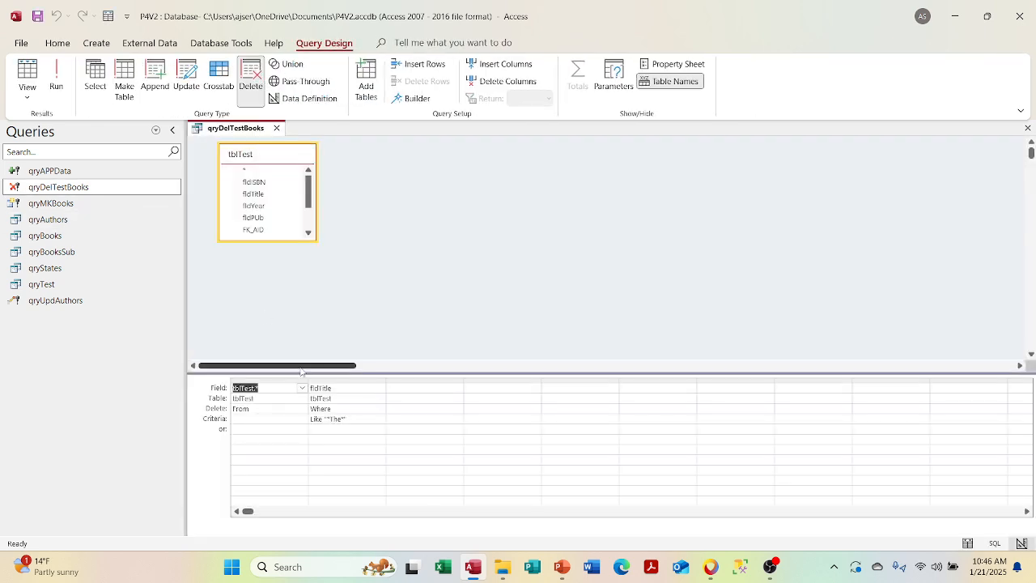
click(338, 382)
key(Delete)
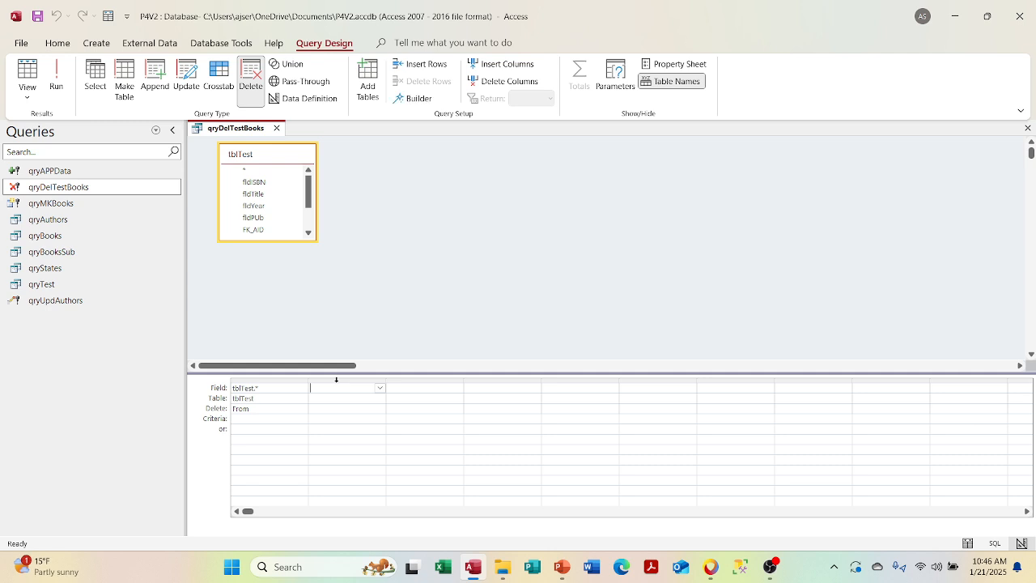
click(26, 98)
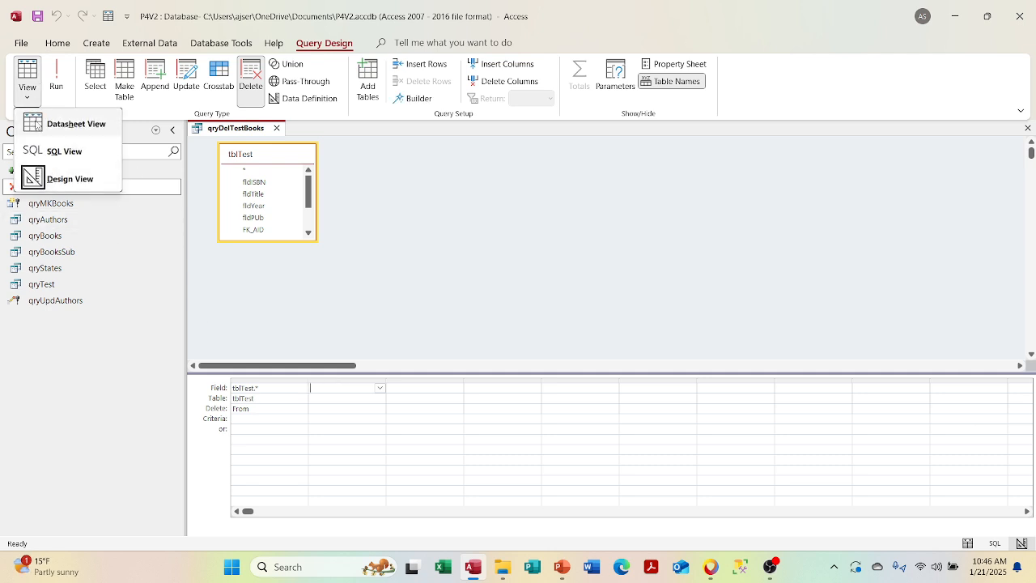
- Preview the records targeted by qryDelTestBooks in Datasheet View, and close the query with its changes saved
click(44, 124)
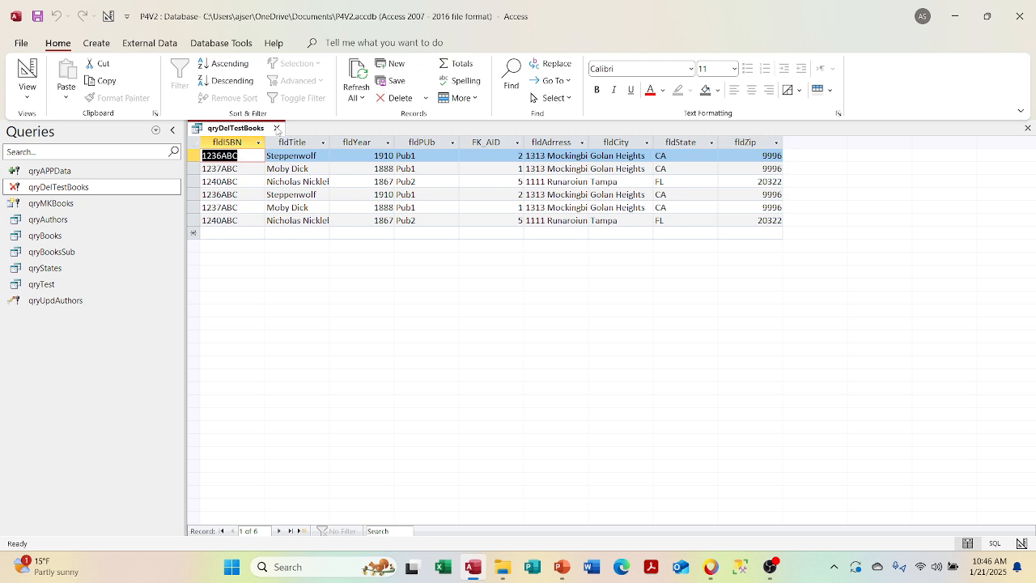
click(277, 128)
click(475, 317)
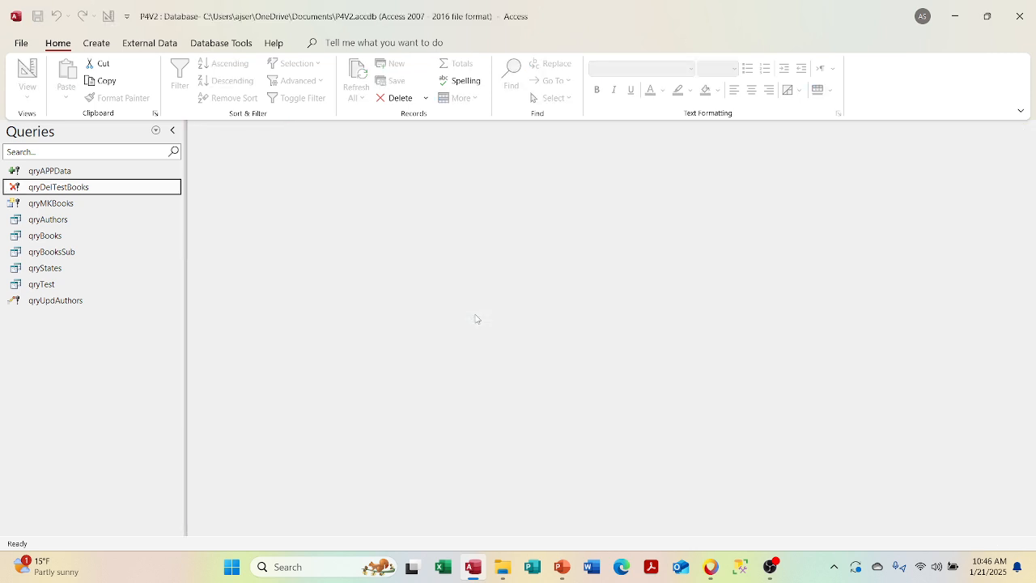
- Run the qryDelTestBooks delete query, confirming the deletion, and check the contents of tblTest
double_click(132, 192)
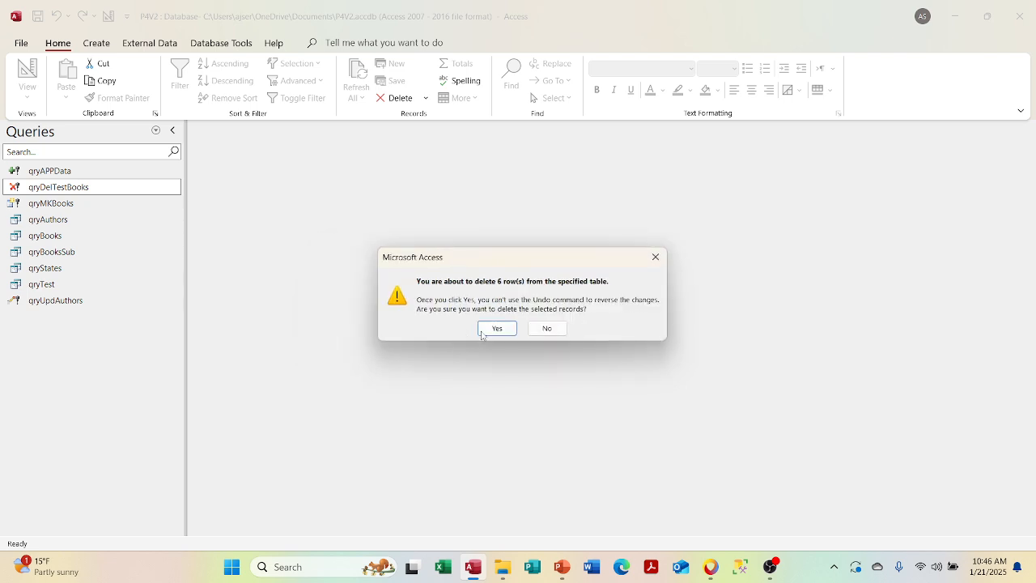
click(484, 332)
click(156, 131)
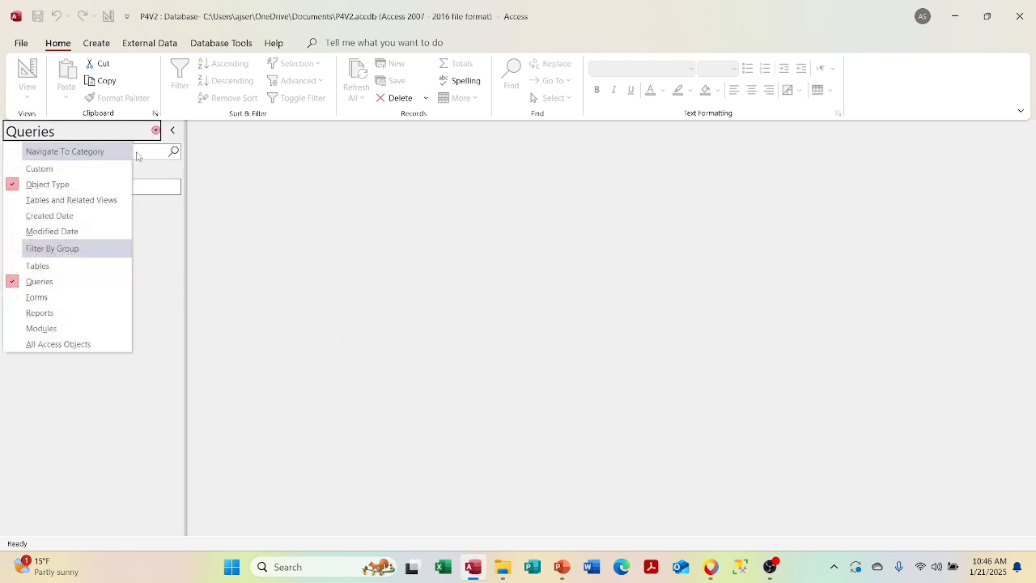
click(86, 266)
double_click(95, 254)
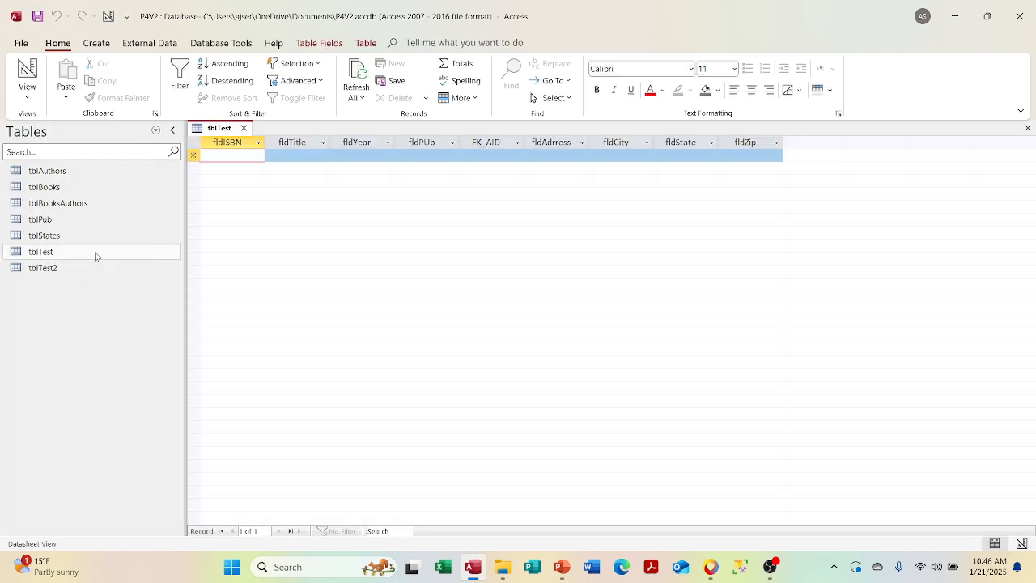
click(243, 128)
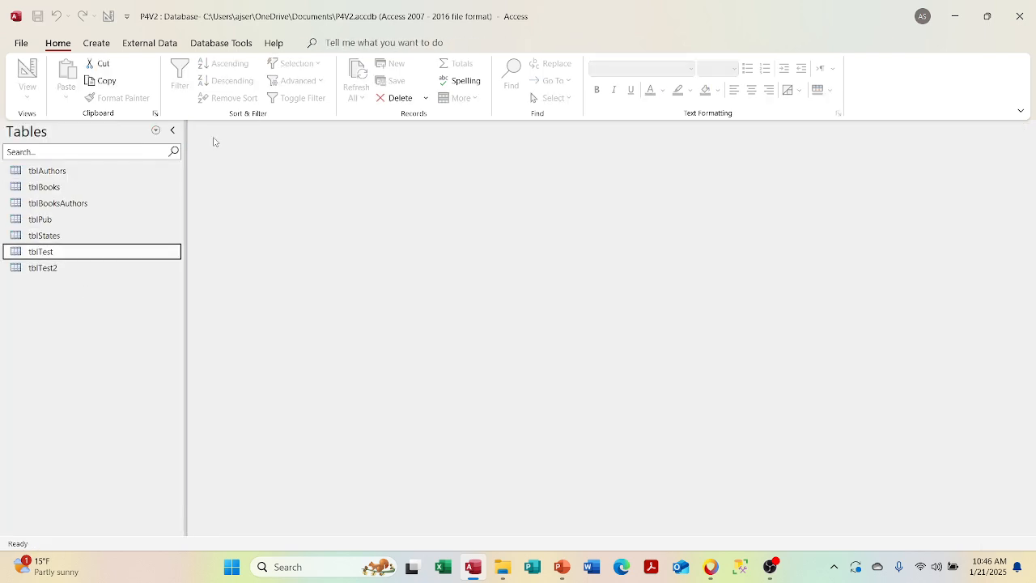
- Return to the list of queries and review the design of qryDelTestBooks, closing it when done
click(157, 130)
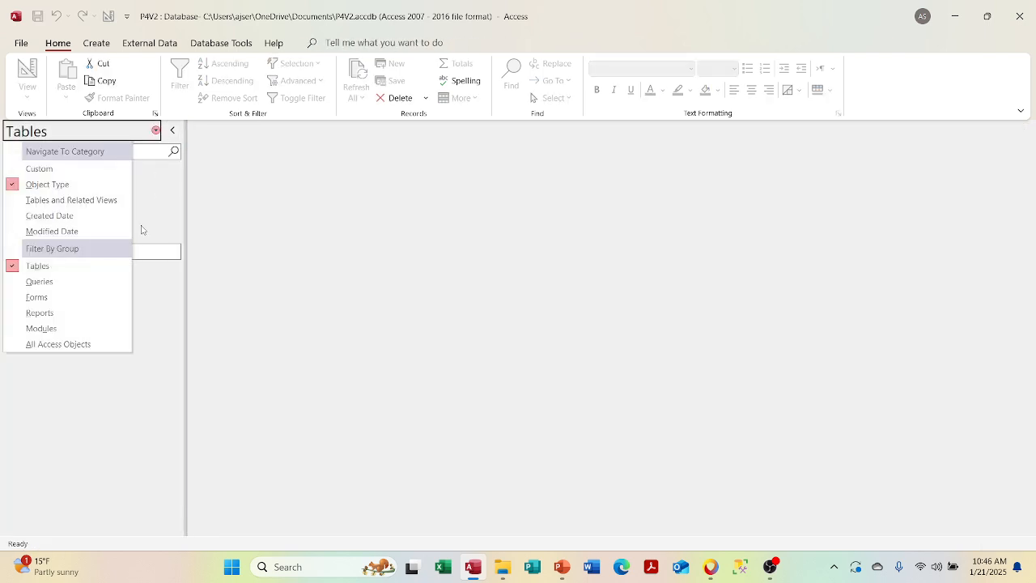
click(97, 282)
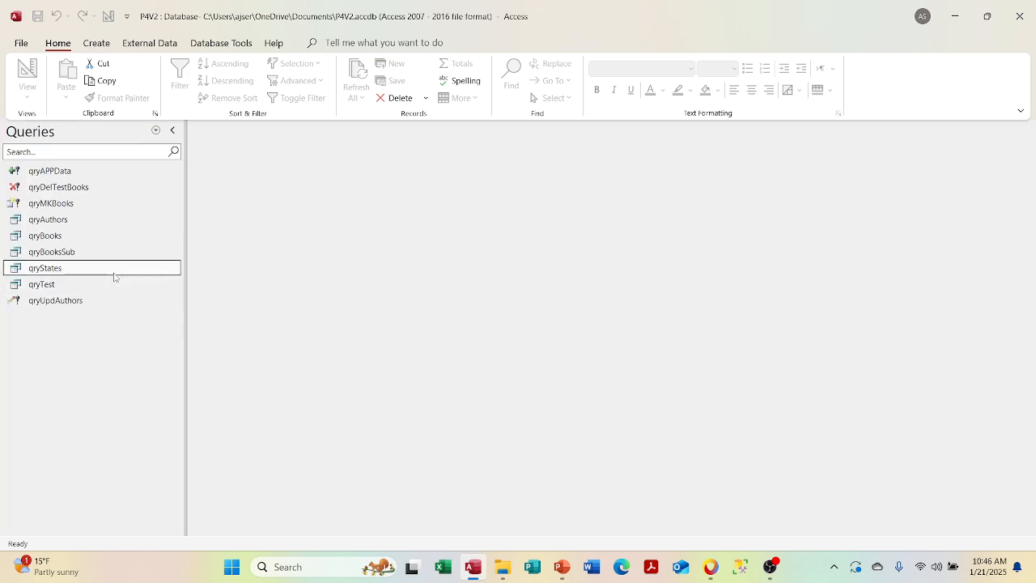
right_click(105, 185)
click(119, 208)
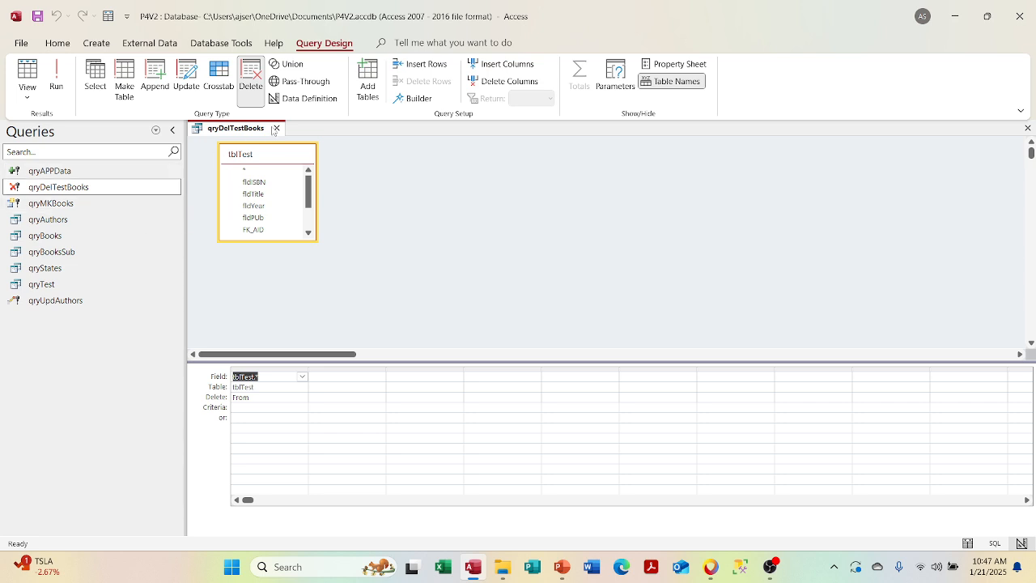
click(276, 128)
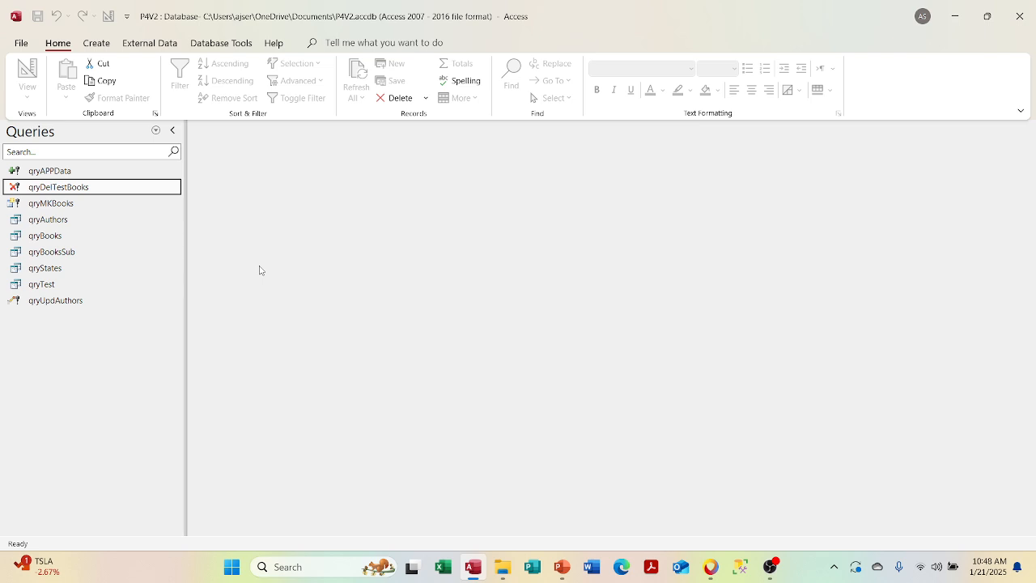
- Open qryAPPData in Design View and examine its append destination options for the current or another database, leaving them unchanged
right_click(126, 175)
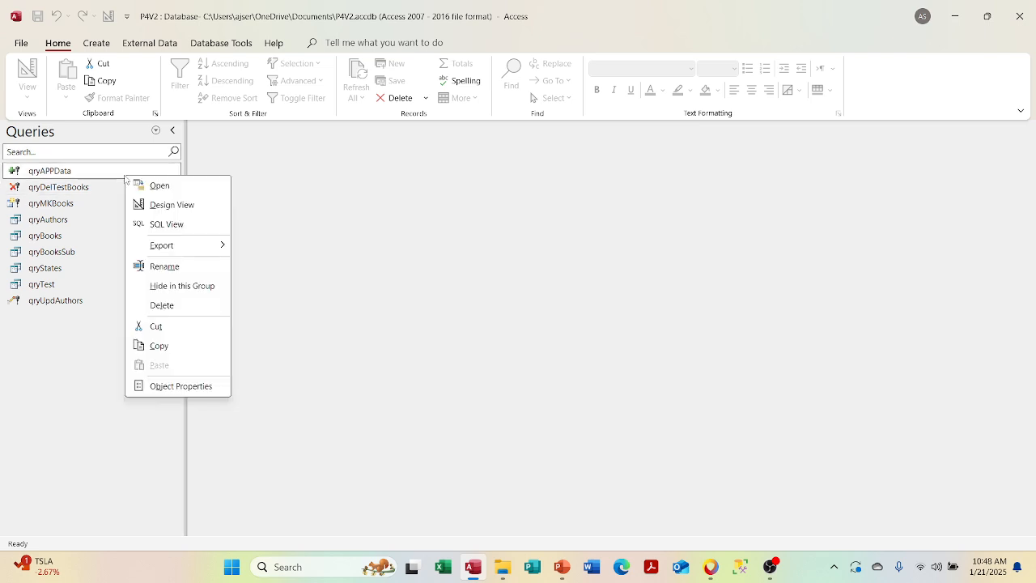
click(162, 204)
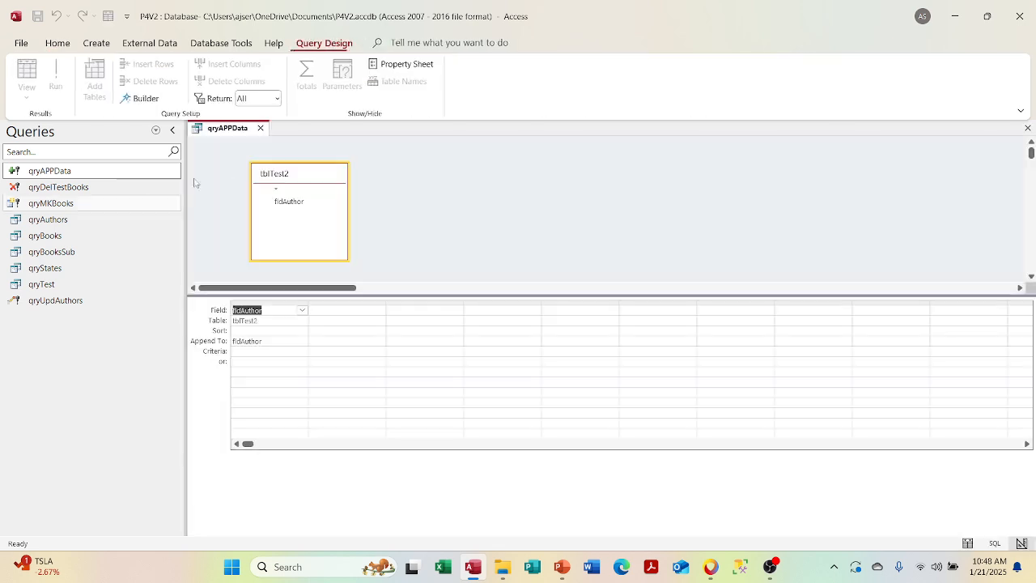
right_click(463, 189)
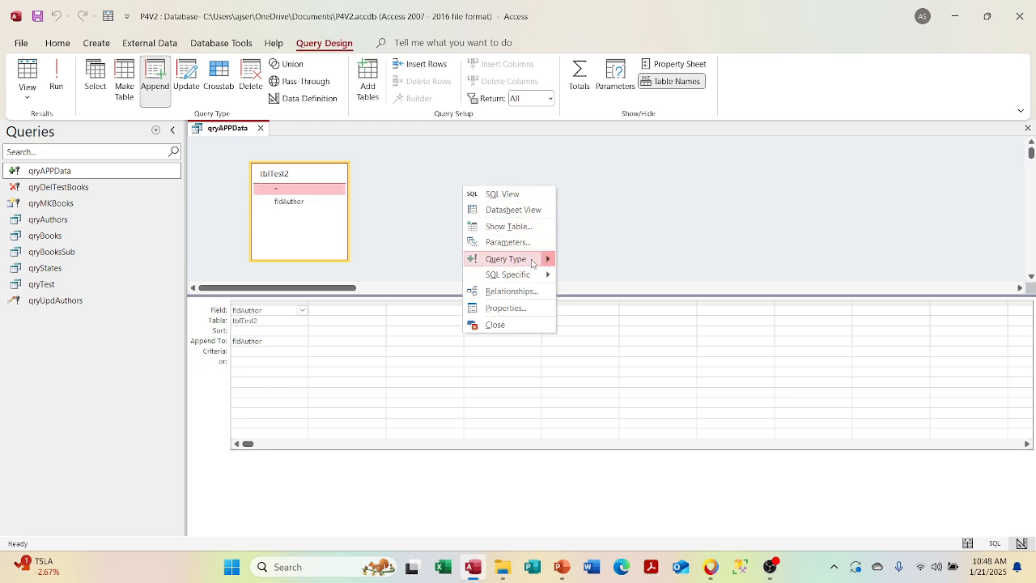
mouse_move(544, 258)
click(583, 324)
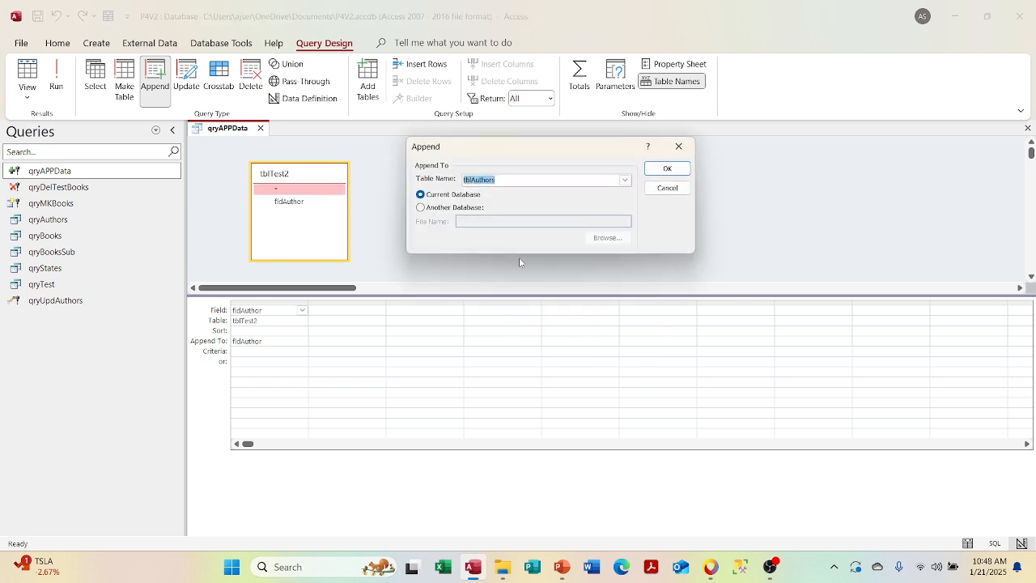
click(422, 207)
click(421, 194)
click(668, 188)
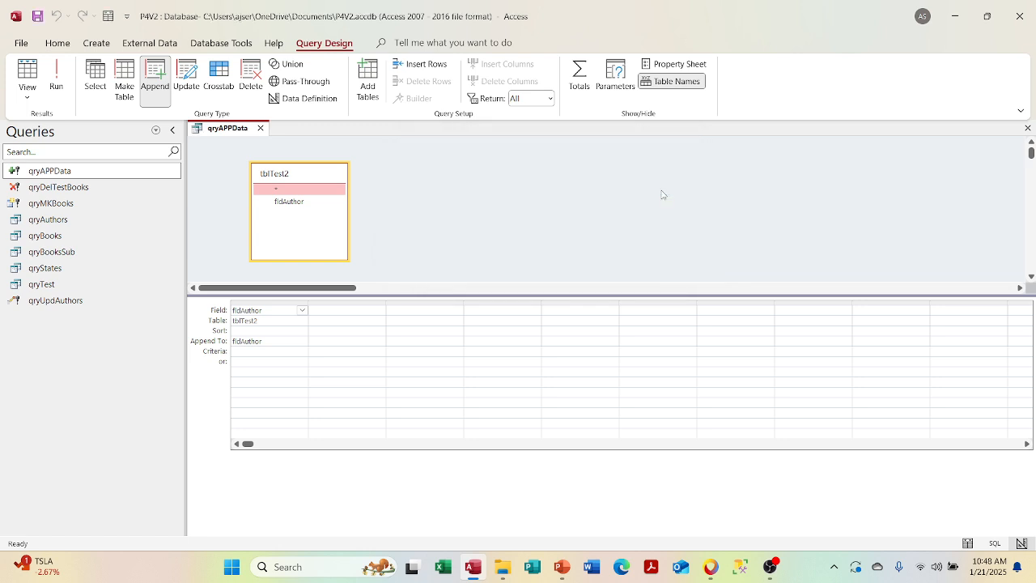
click(260, 128)
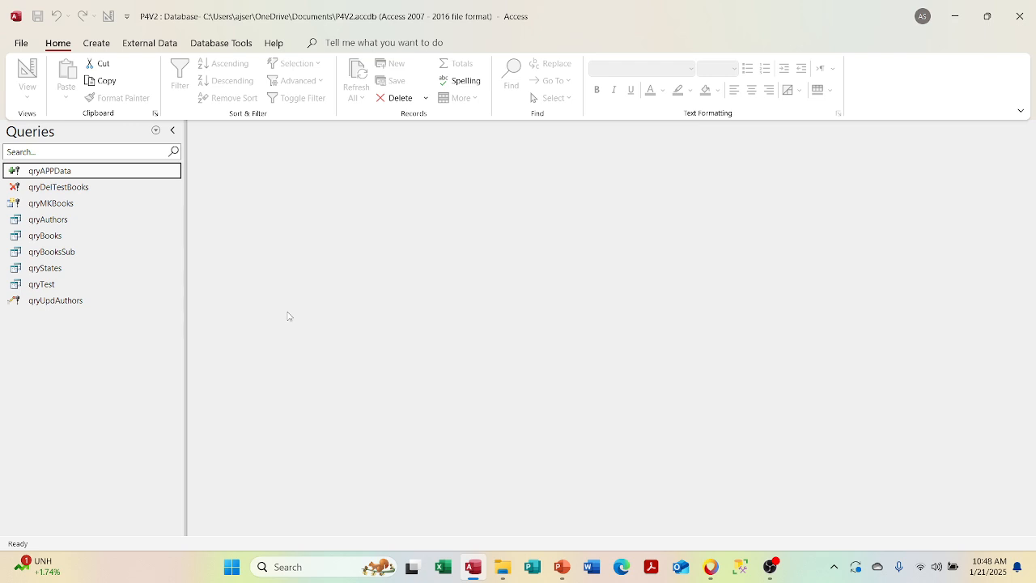
- Examine the SQL statement behind qryDelTestBooks, particularly its DELETE keyword, and close the query
right_click(90, 187)
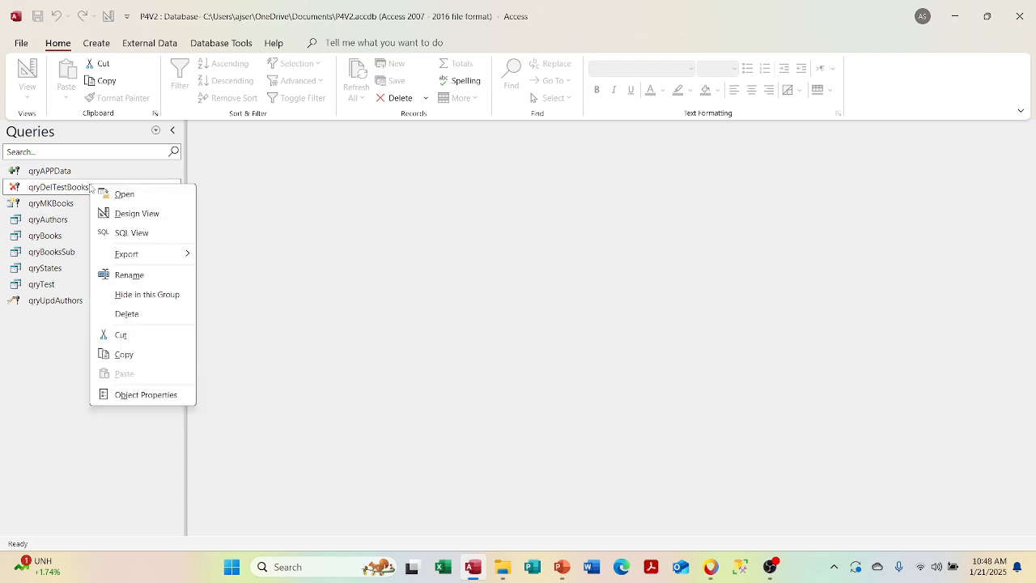
click(127, 212)
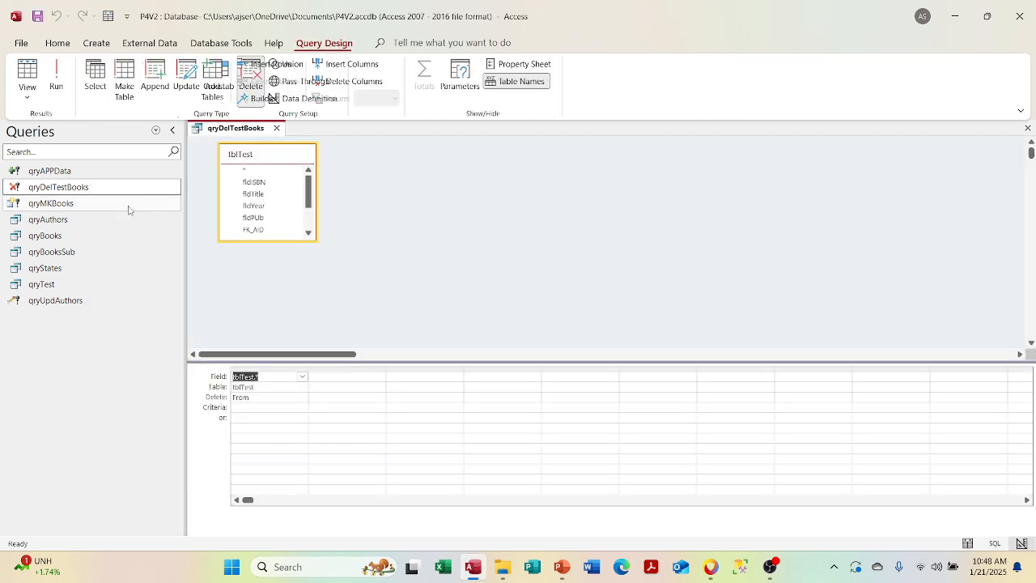
click(27, 95)
click(31, 154)
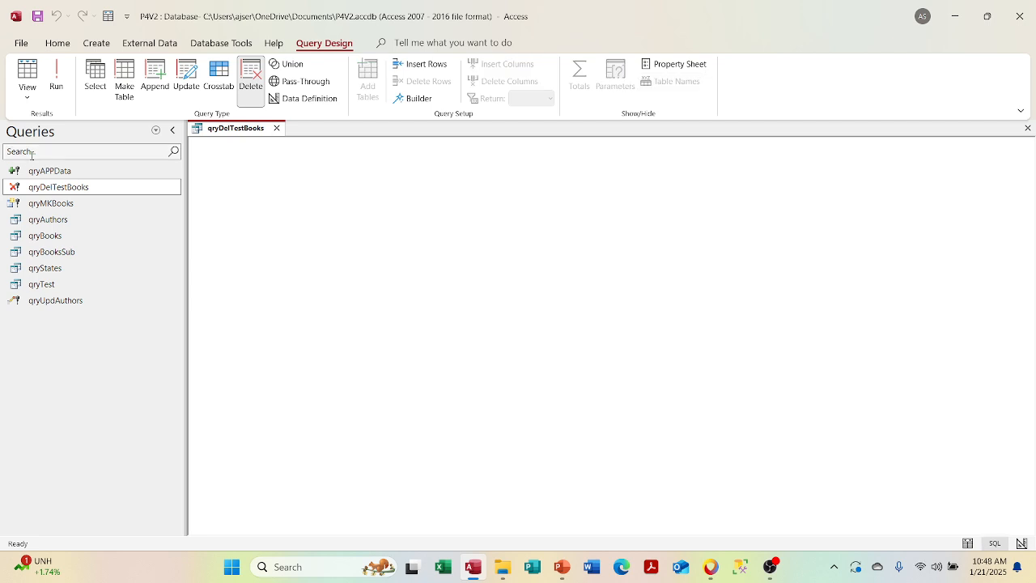
click(28, 99)
click(299, 203)
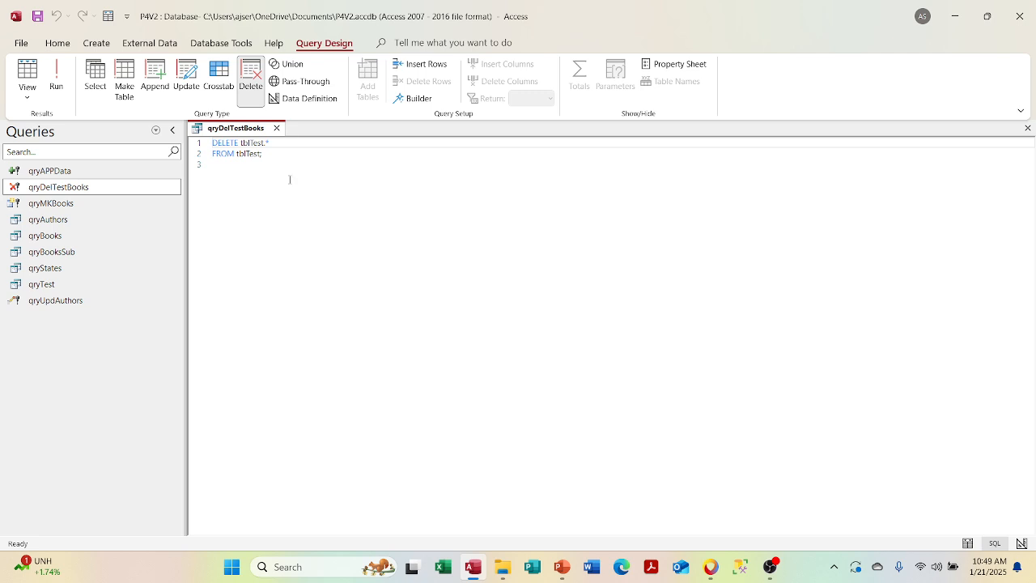
double_click(225, 143)
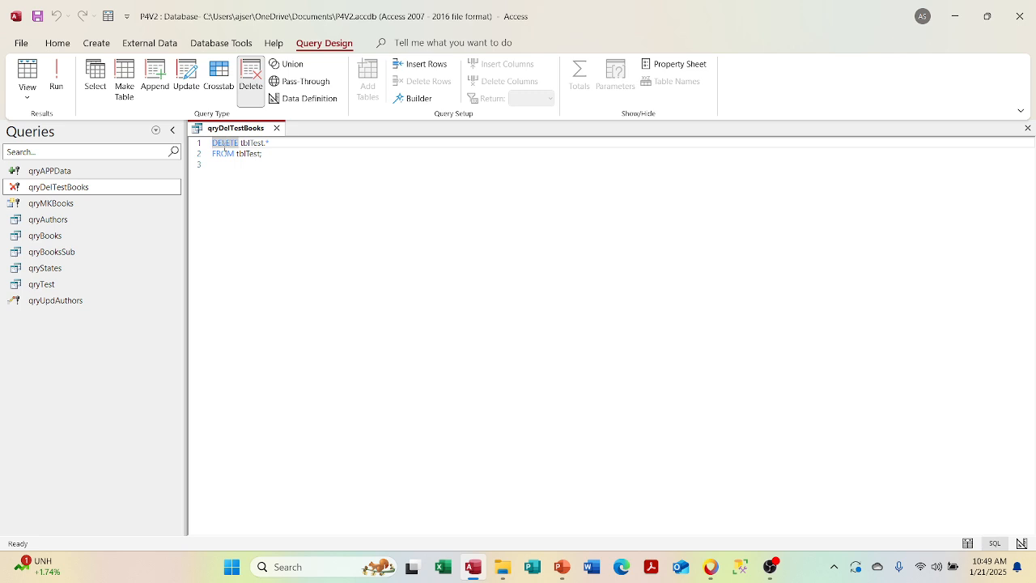
click(277, 128)
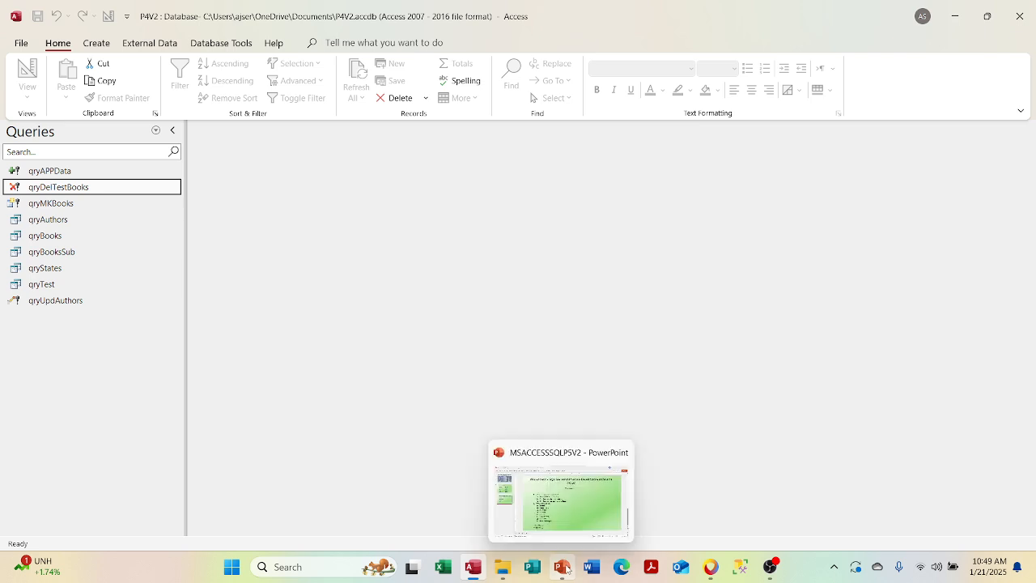
- Switch to PowerPoint to review the slide listing the types of queries, and return to Access
click(561, 566)
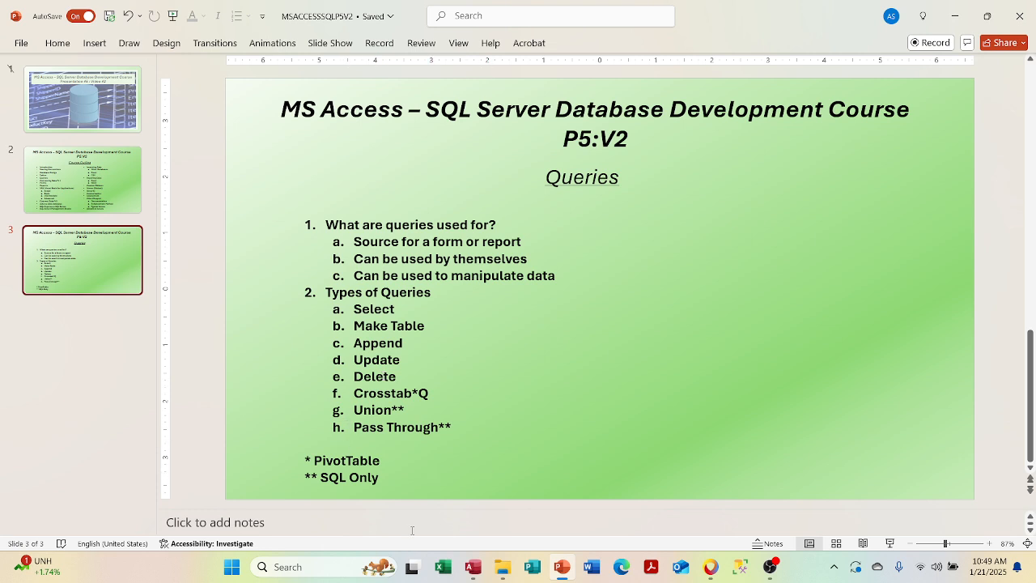
click(474, 567)
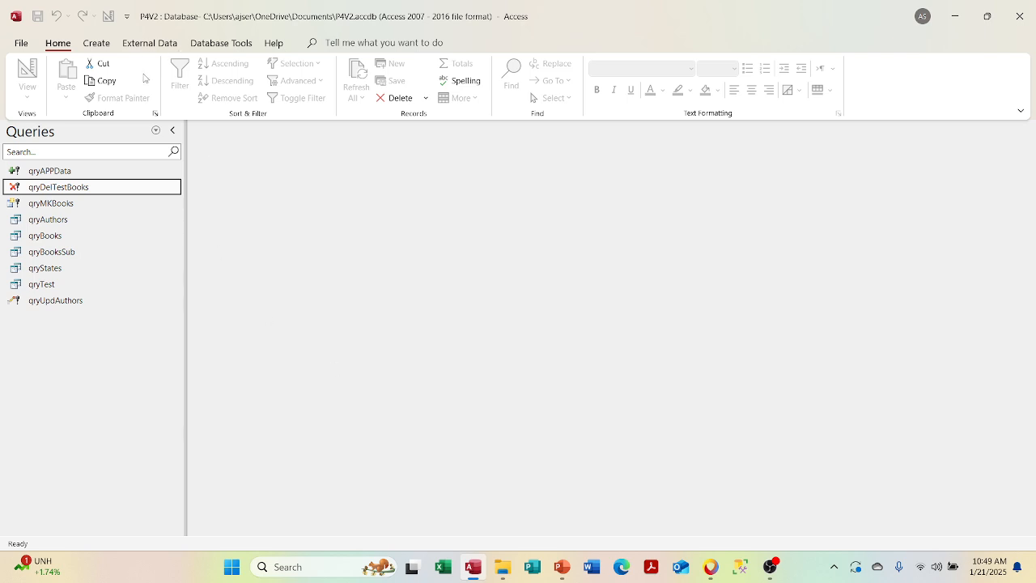
- Create a new query in Design View and set its type to Crosstab
click(97, 43)
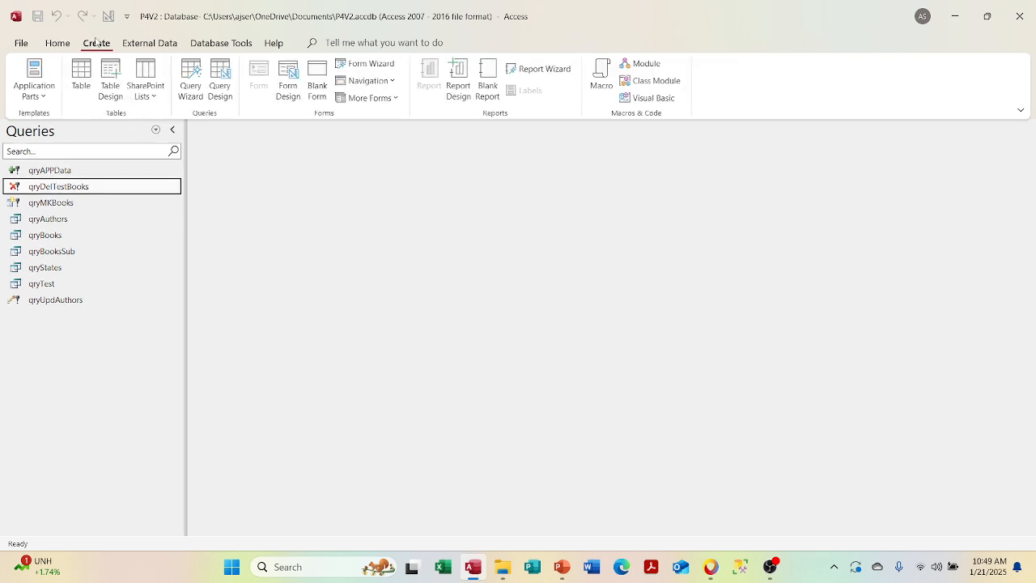
click(219, 92)
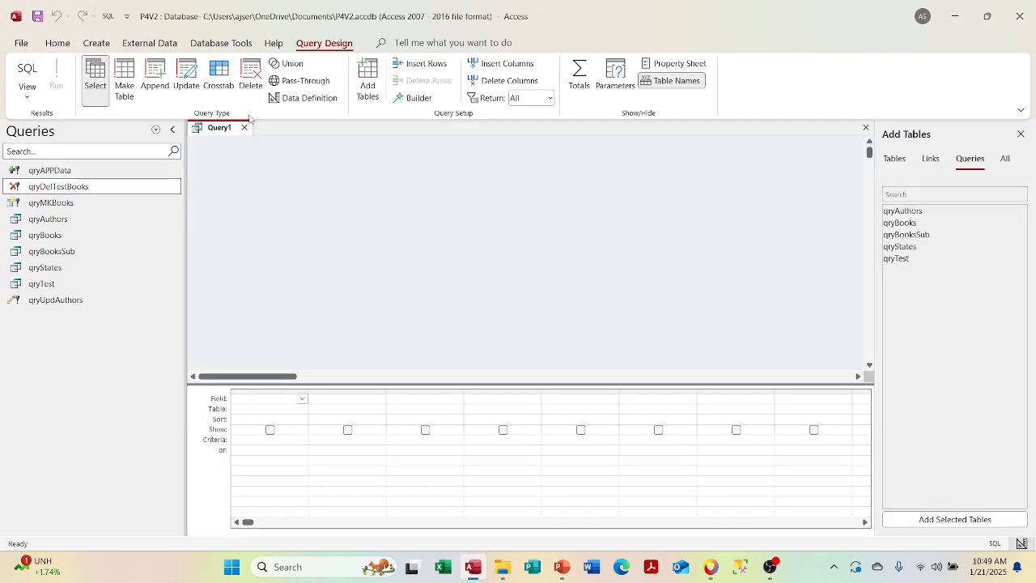
click(220, 90)
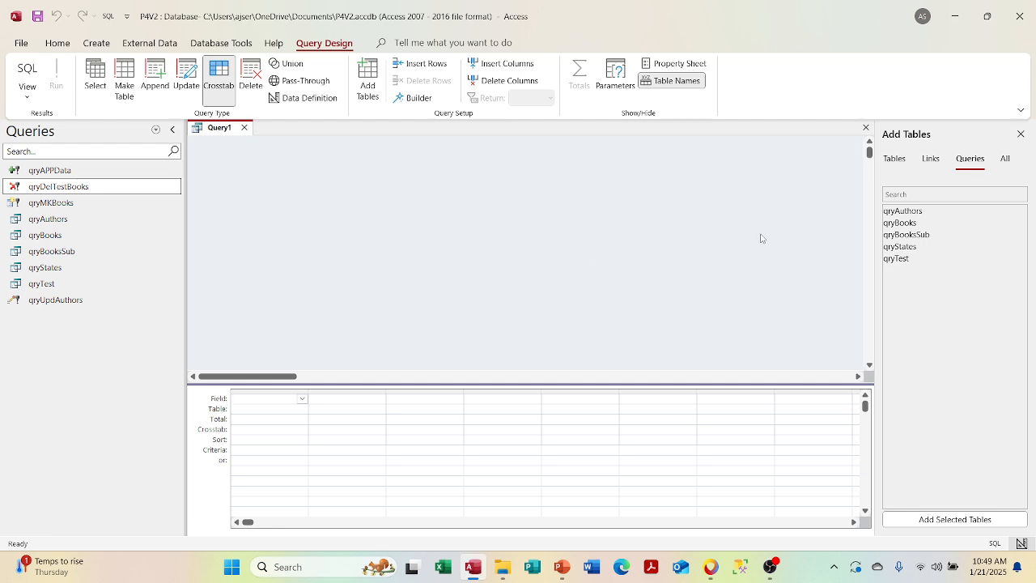
- Add tblBooks, tblBooksAuthors, tblAuthors and tblPub to the crosstab query, placing tblPub below tblBooksAuthors
click(908, 162)
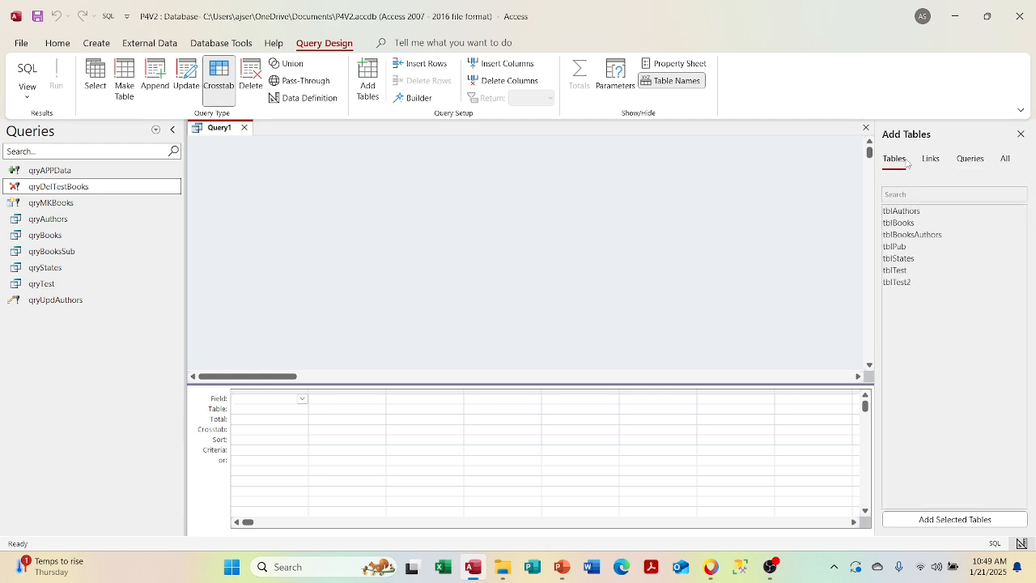
double_click(903, 226)
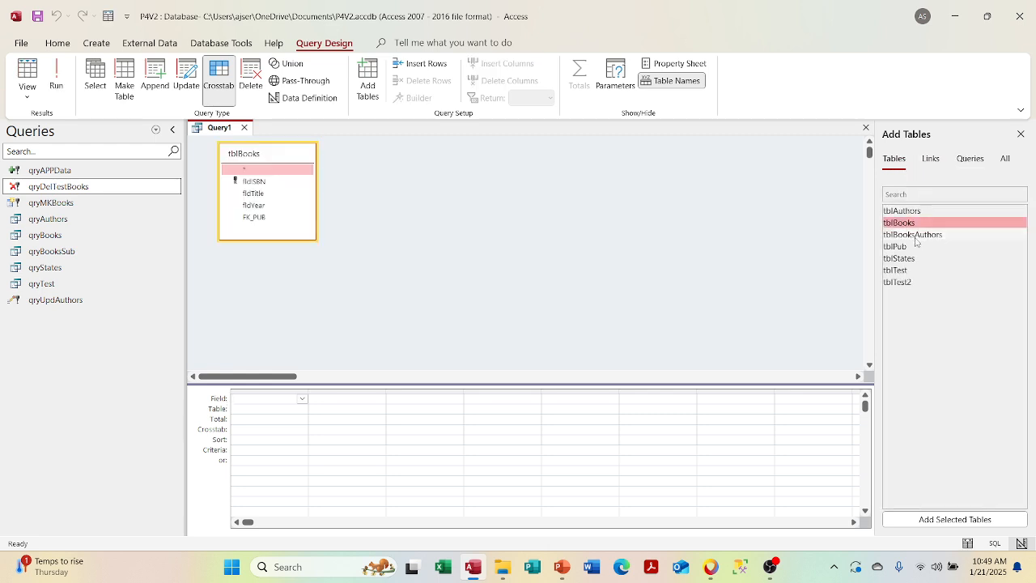
double_click(915, 235)
double_click(907, 211)
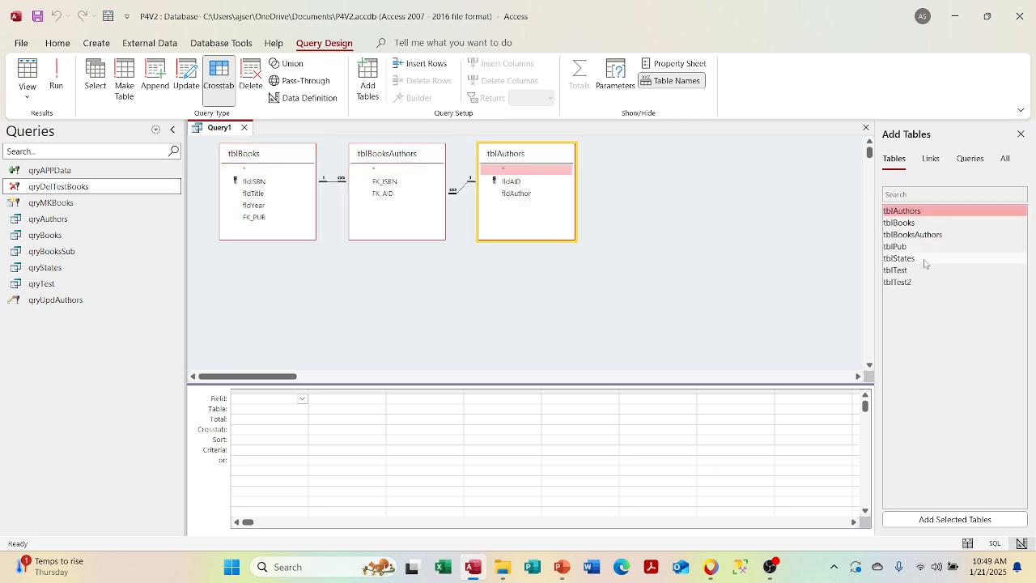
double_click(901, 247)
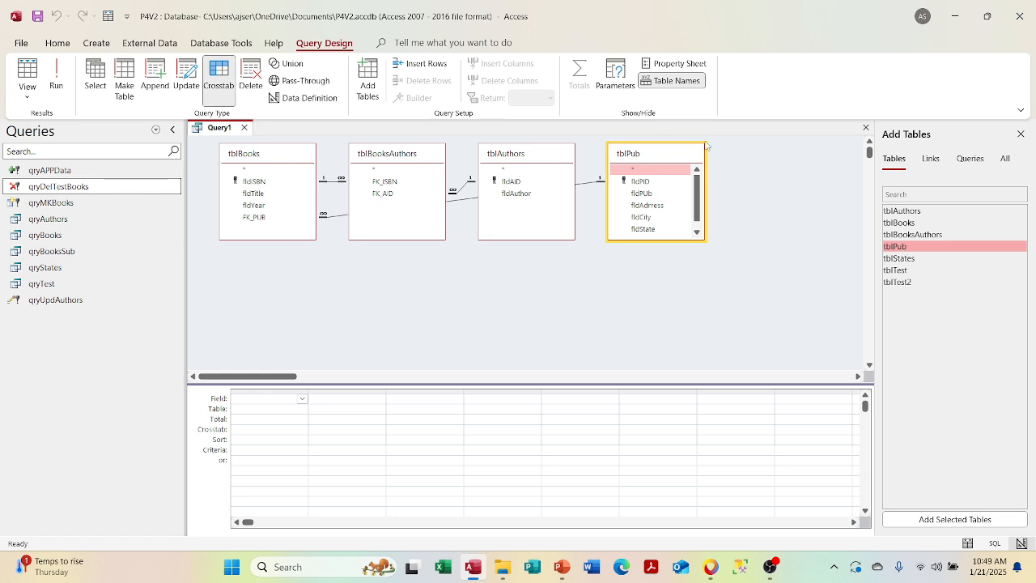
drag(646, 159, 373, 276)
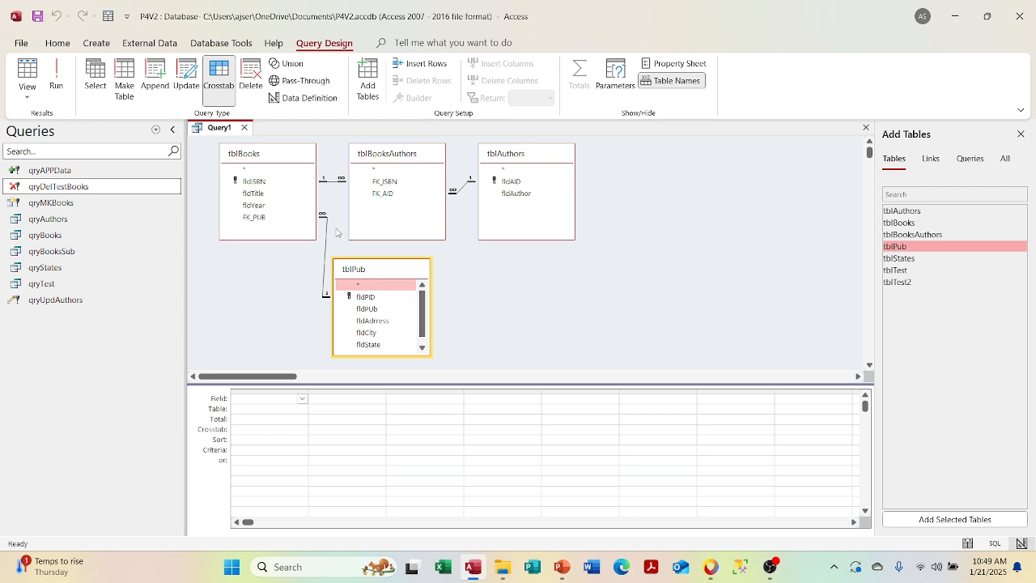
- Add fldISBN, fldTitle and fldYear from tblBooks, fldPUb from tblPub and fldAuthor from tblAuthors to the crosstab design grid
click(262, 185)
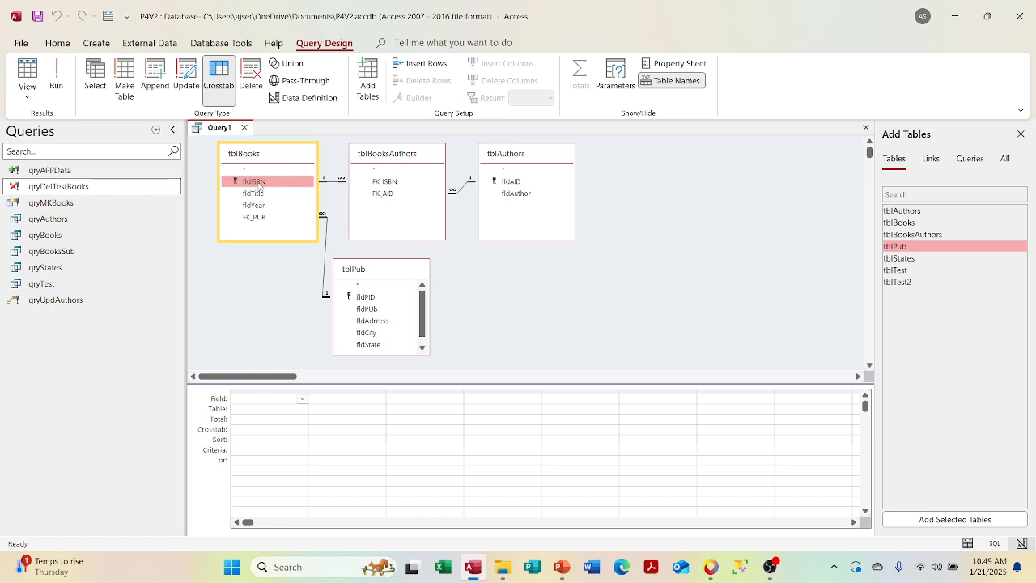
double_click(261, 185)
double_click(272, 195)
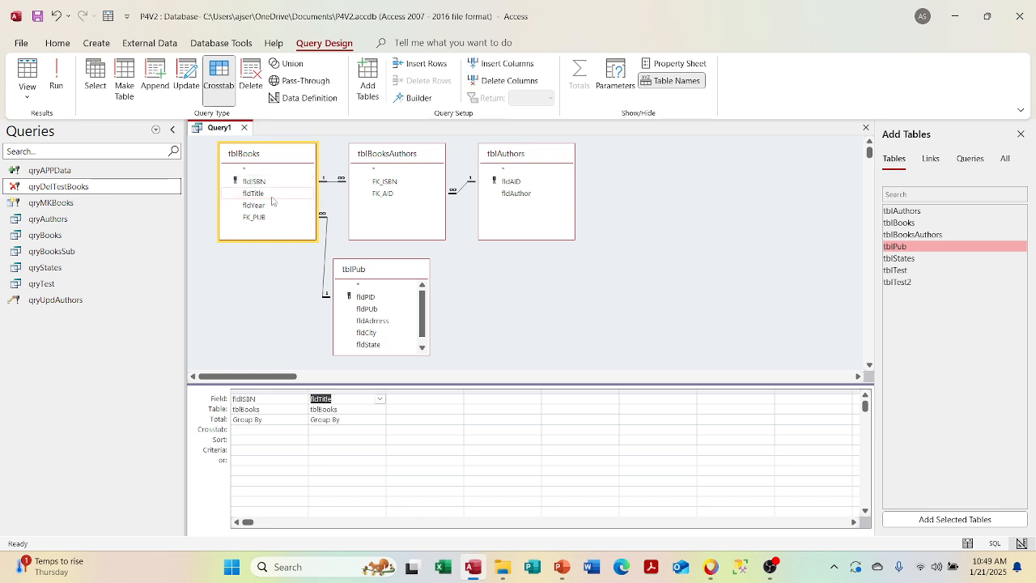
double_click(272, 206)
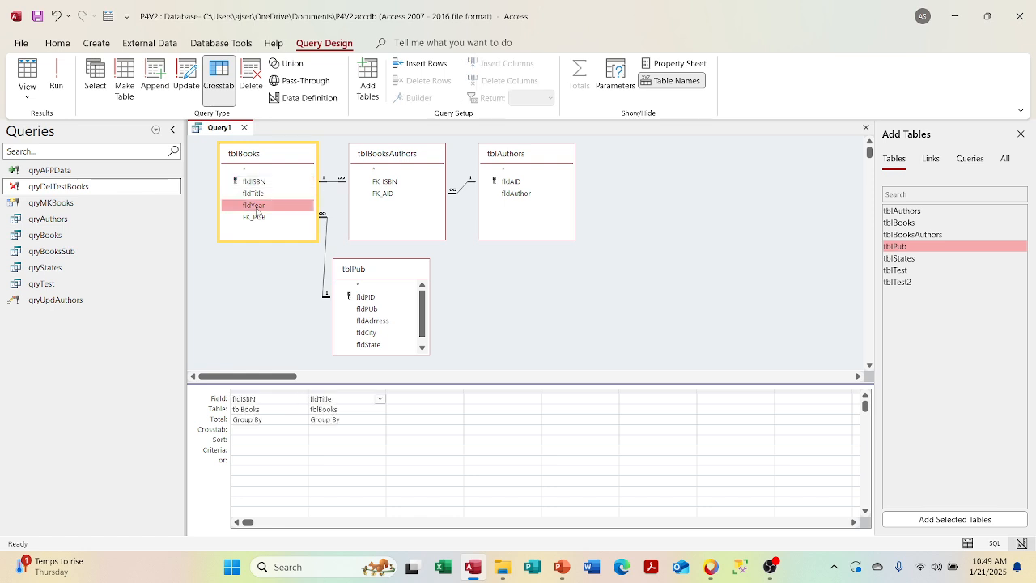
double_click(369, 309)
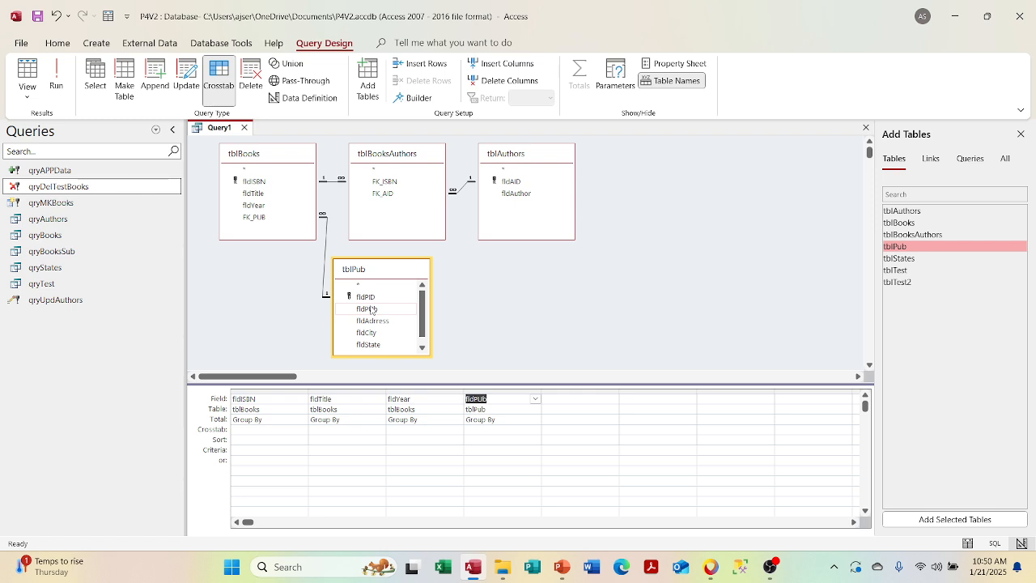
double_click(510, 194)
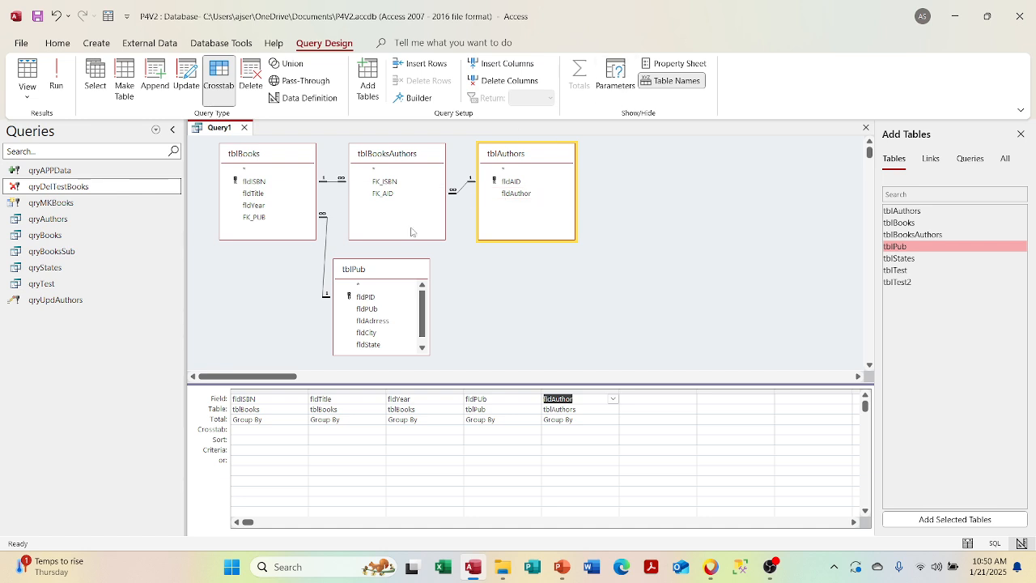
- Set the Crosstab row to Row Heading for fldISBN, fldTitle and fldYear
click(293, 433)
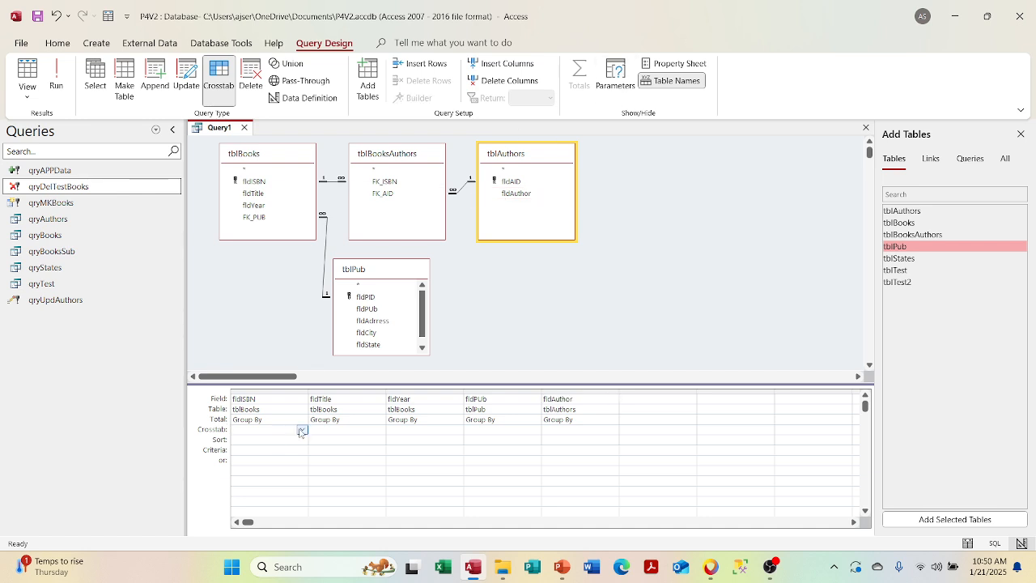
click(303, 430)
click(256, 440)
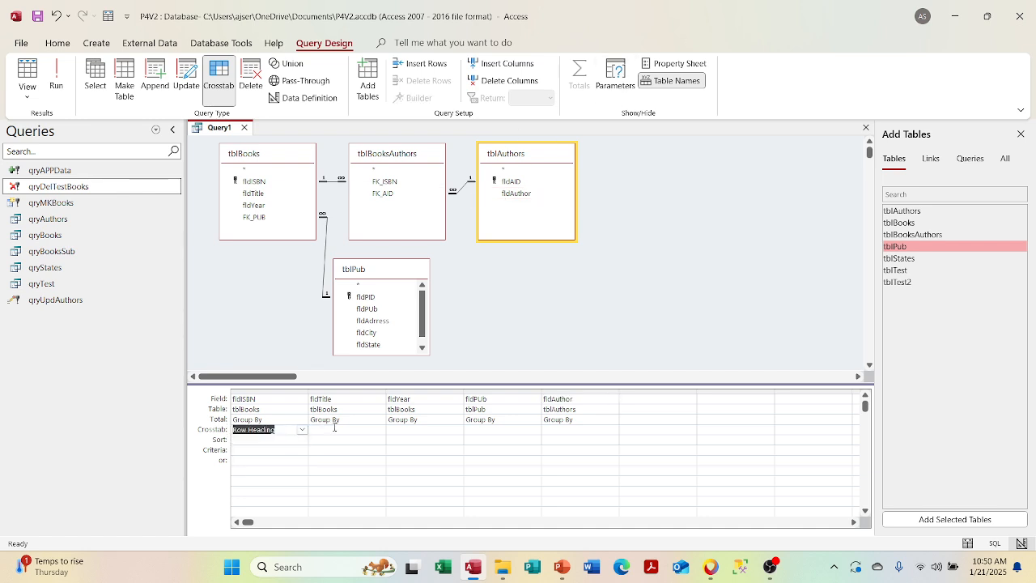
click(376, 430)
click(380, 430)
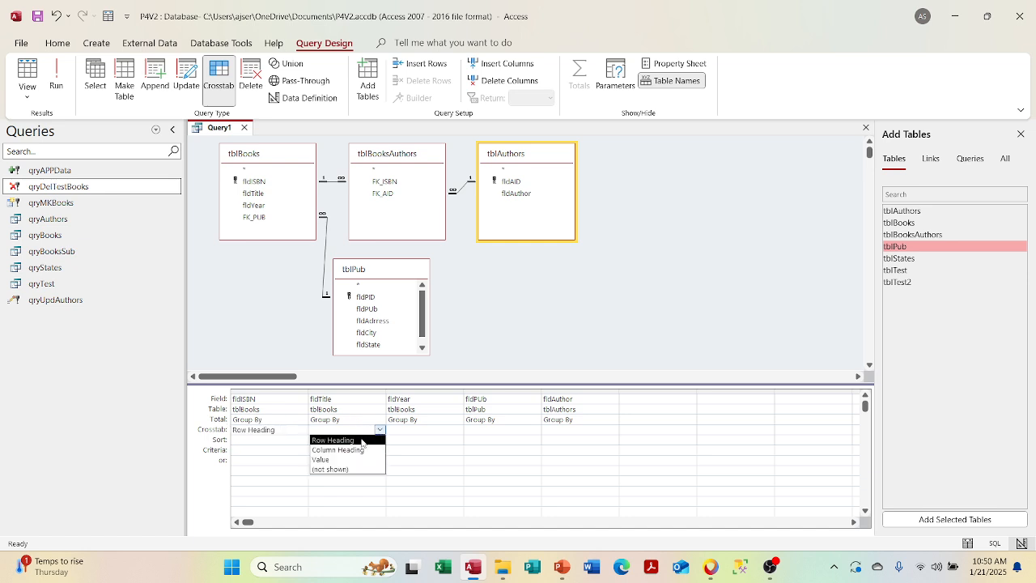
click(356, 439)
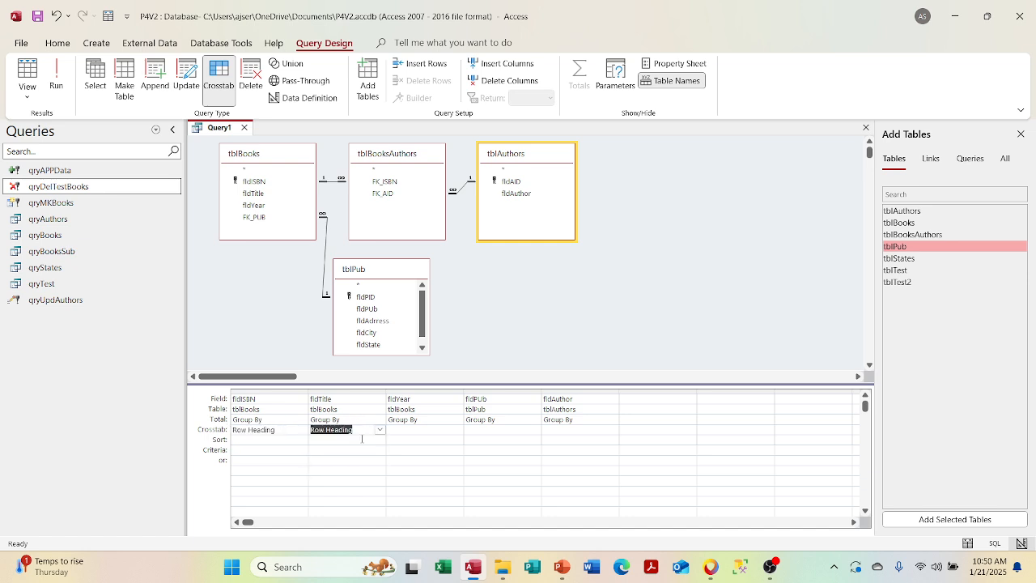
click(451, 433)
click(457, 430)
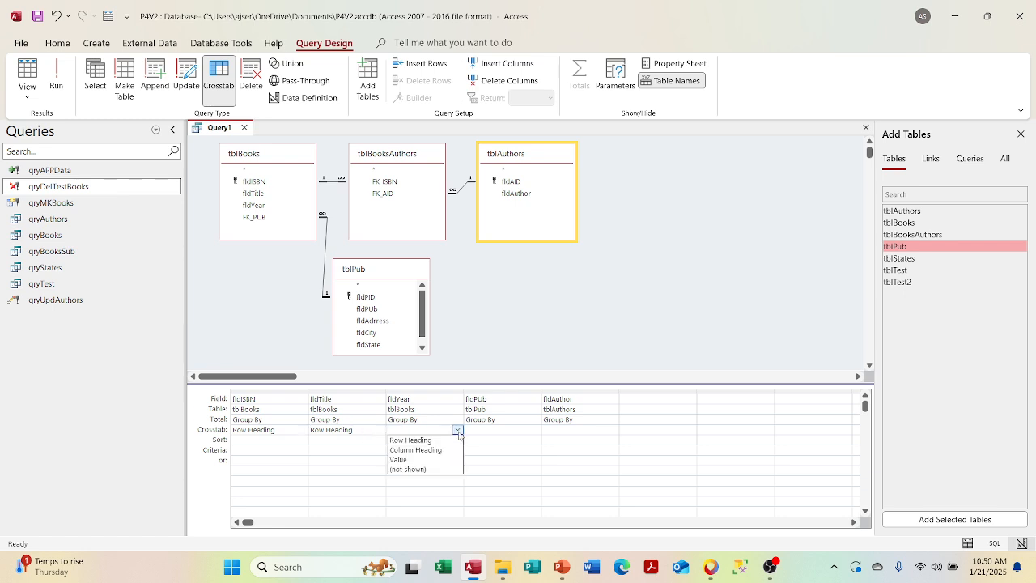
click(457, 438)
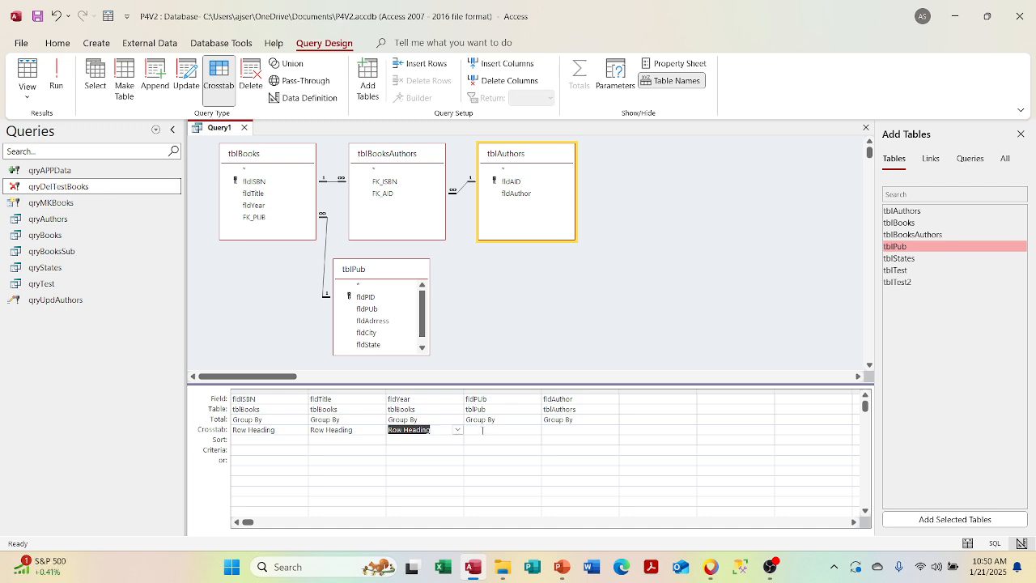
- Designate fldAuthor as the Column Heading and fldPUb as the Value of the crosstab query
click(577, 434)
click(613, 430)
click(597, 450)
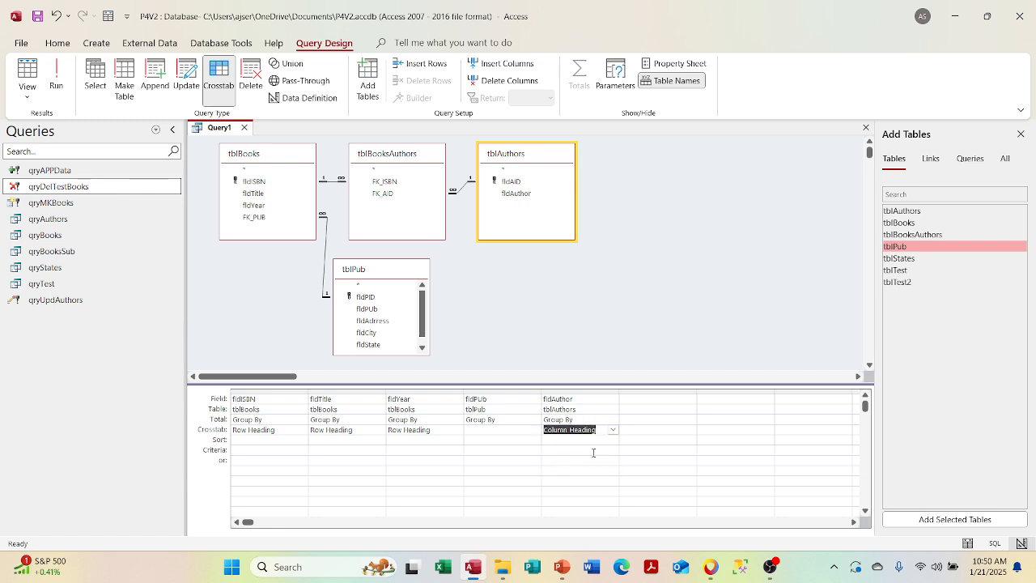
click(523, 430)
click(535, 430)
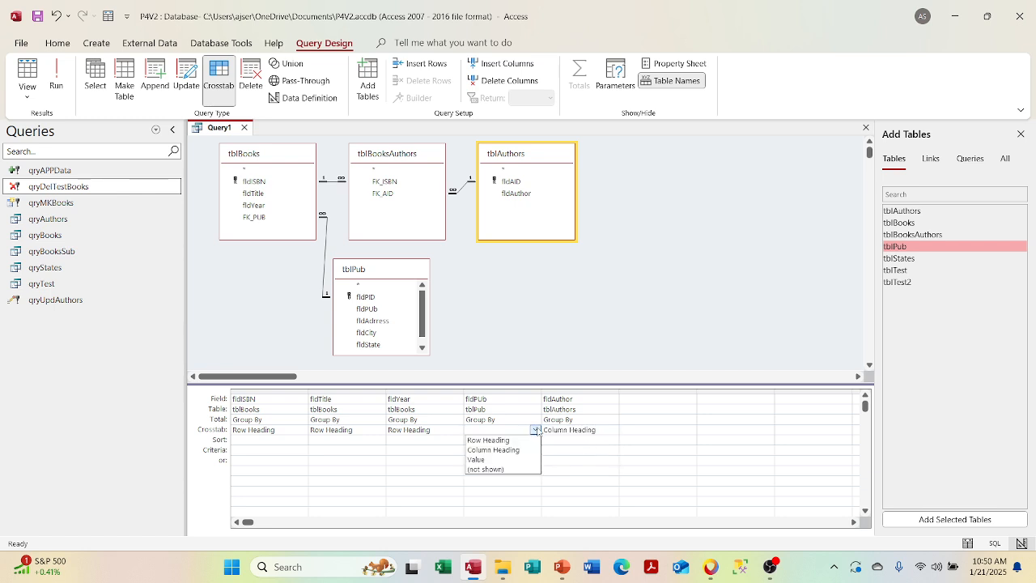
click(515, 459)
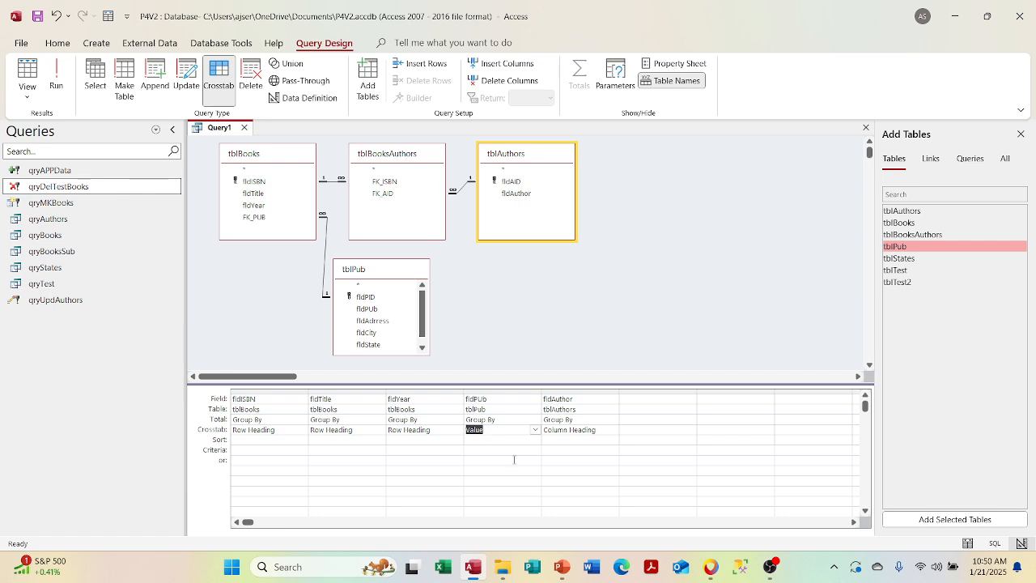
- Try to run the crosstab query, and set the Total of the fldPUb value column to Max
click(52, 98)
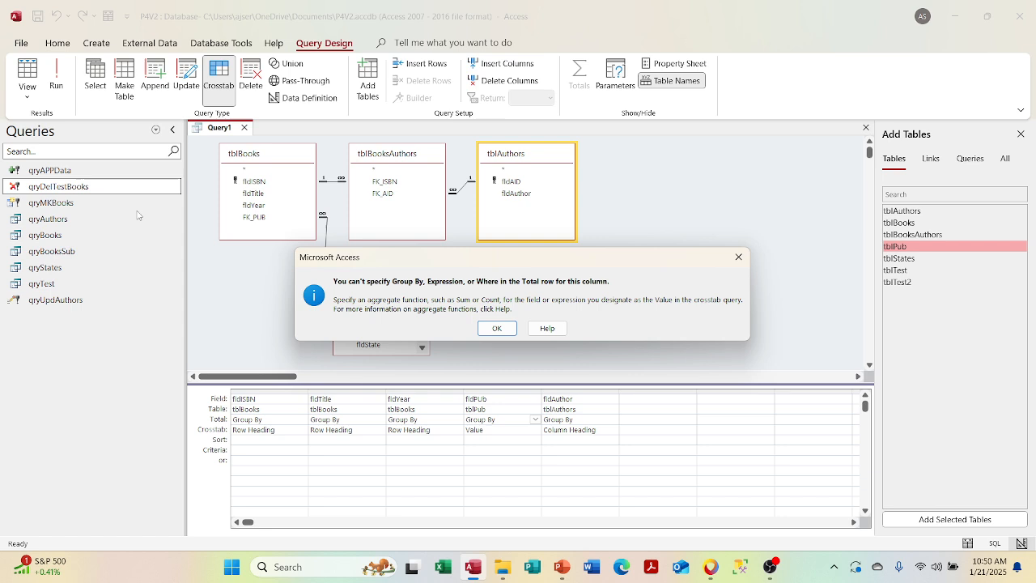
click(499, 329)
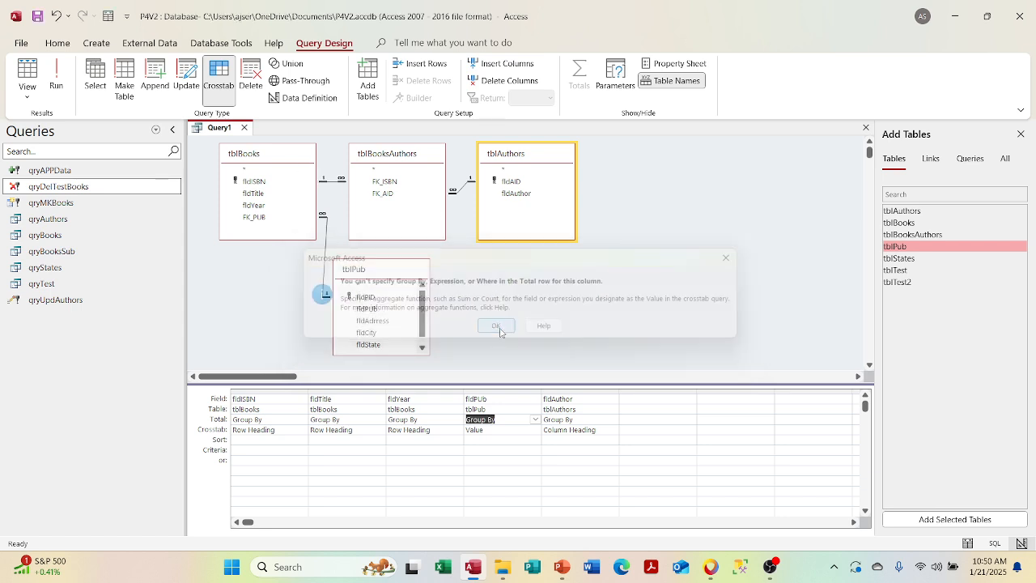
right_click(499, 422)
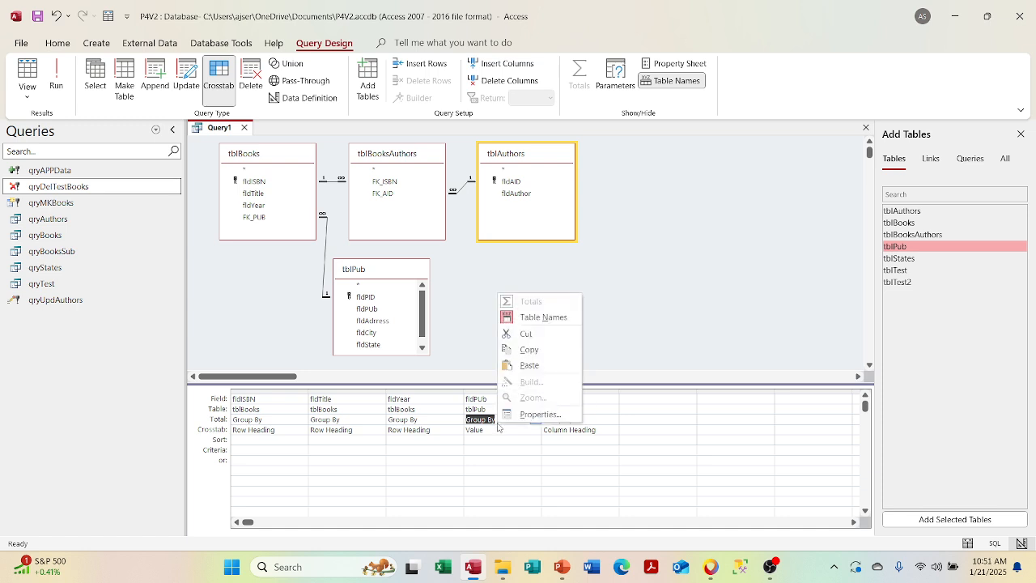
click(645, 376)
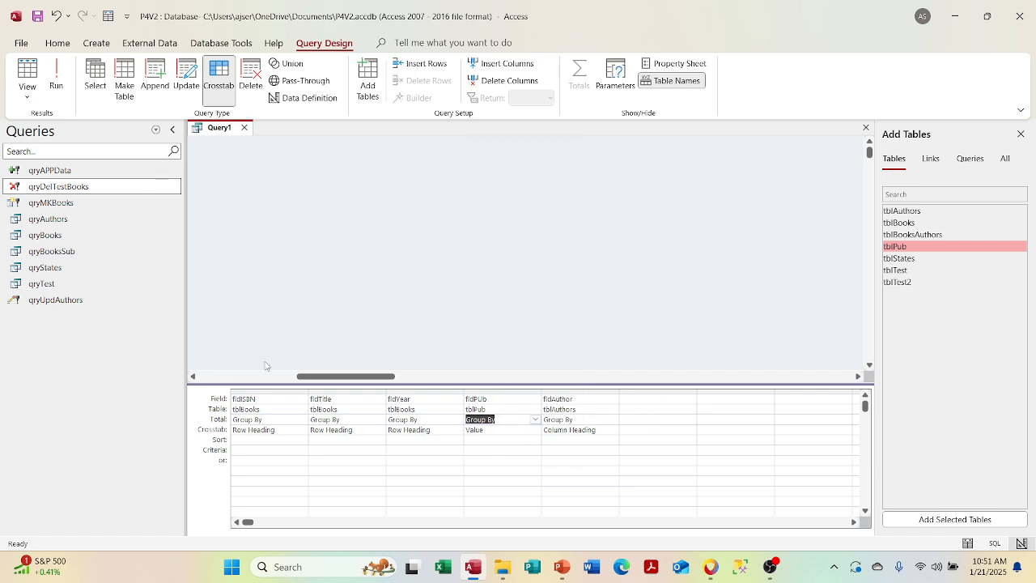
click(215, 376)
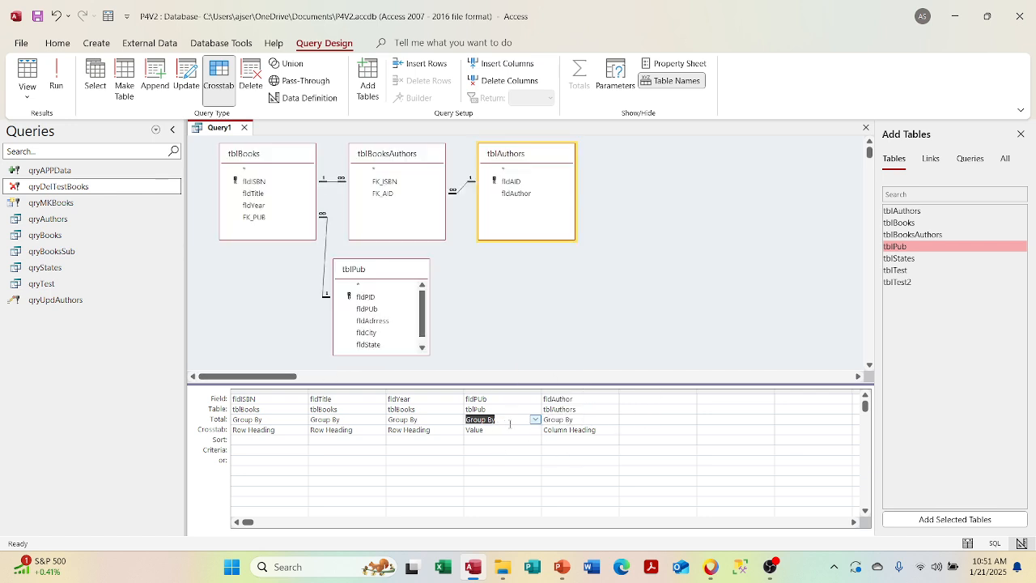
click(534, 420)
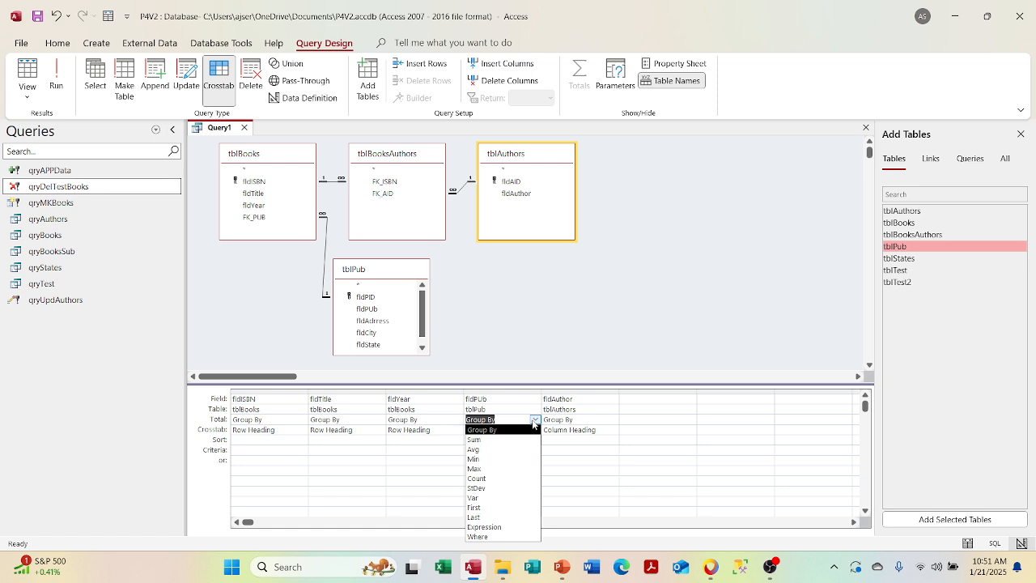
click(499, 468)
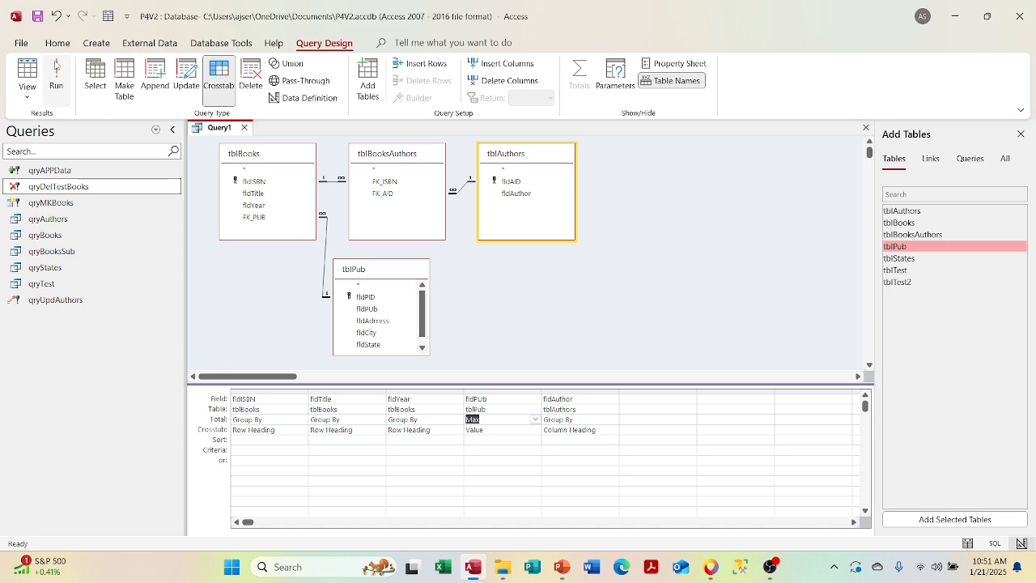
- Run the crosstab query with authors as columns, fit the last author column to its heading, and return to Design View
click(55, 66)
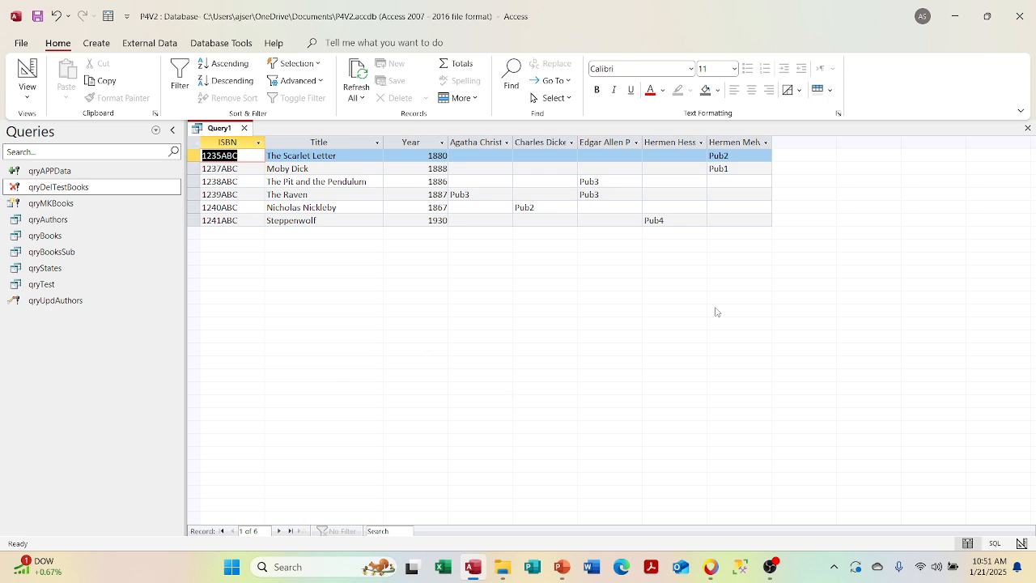
double_click(771, 142)
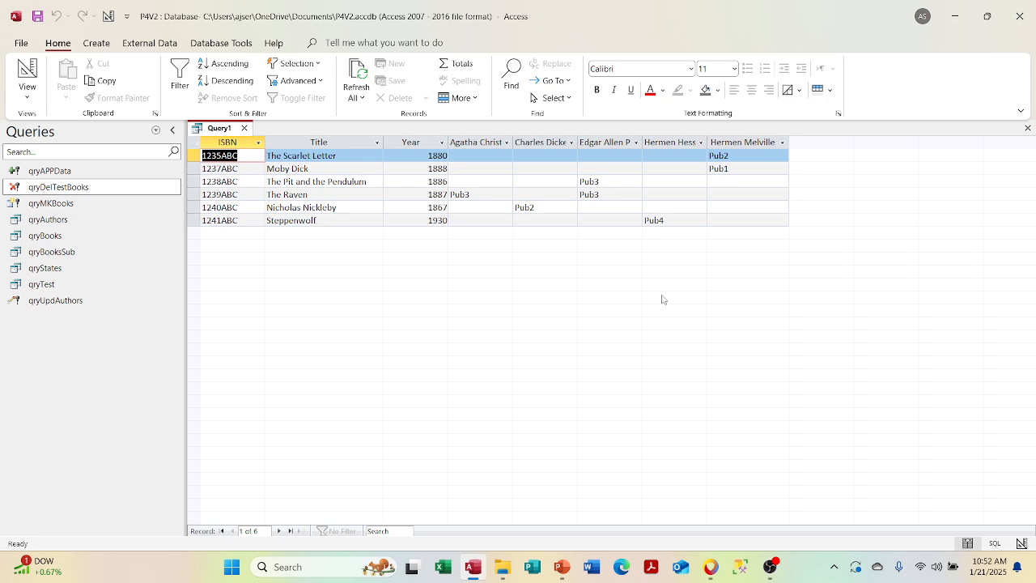
click(29, 92)
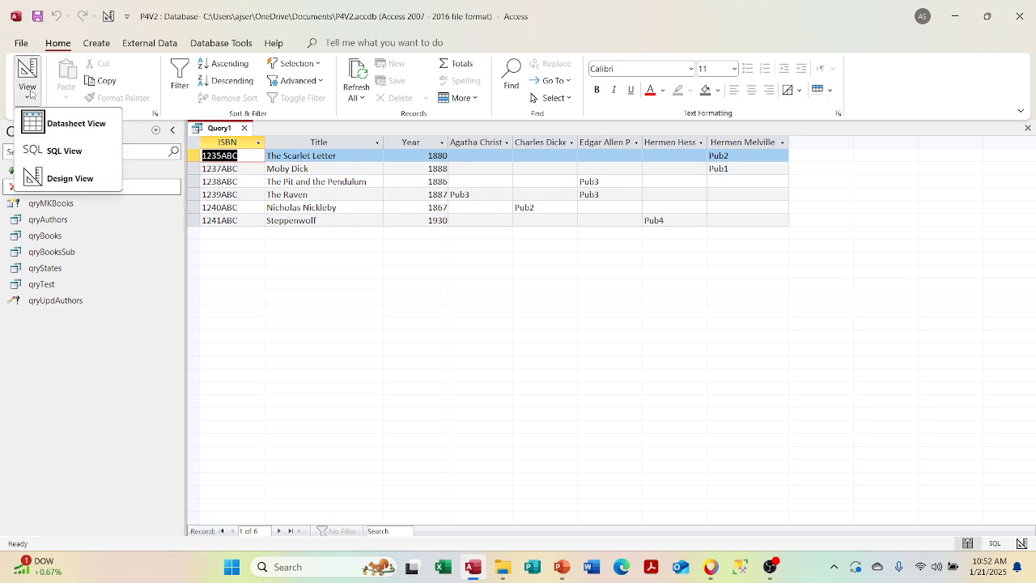
click(46, 178)
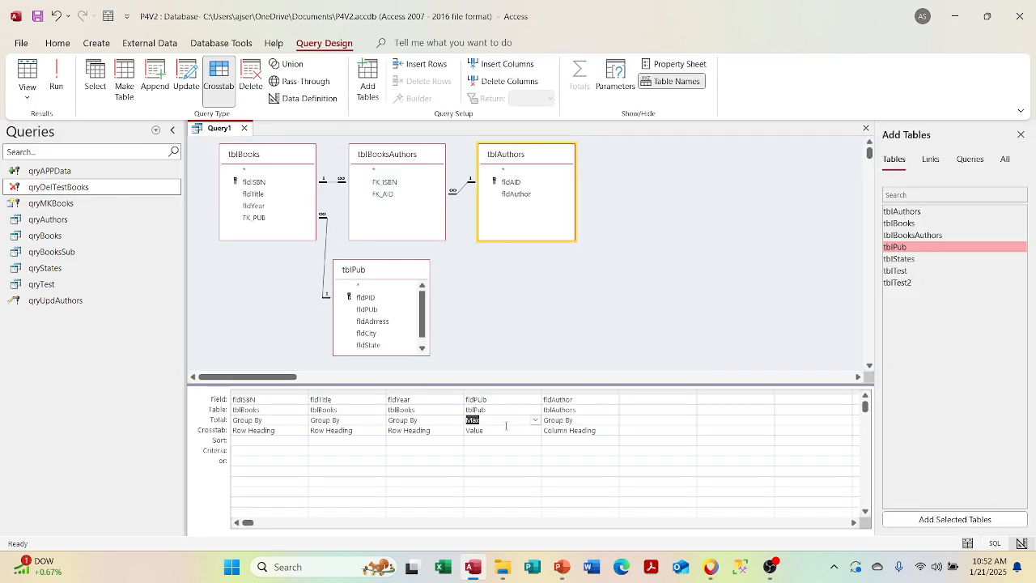
- Swap the crosstab roles so that fldAuthor is the Value and fldPUb is the Column Heading
click(603, 430)
click(614, 432)
click(585, 460)
click(536, 430)
click(494, 450)
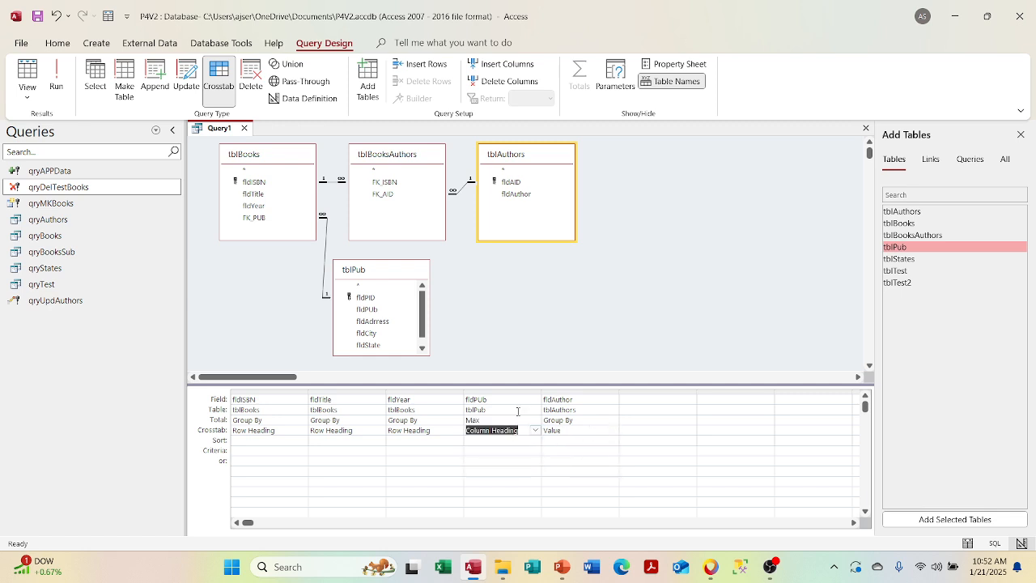
- Set the Total to Group By for fldPUb and to Max for fldAuthor
click(530, 420)
click(535, 420)
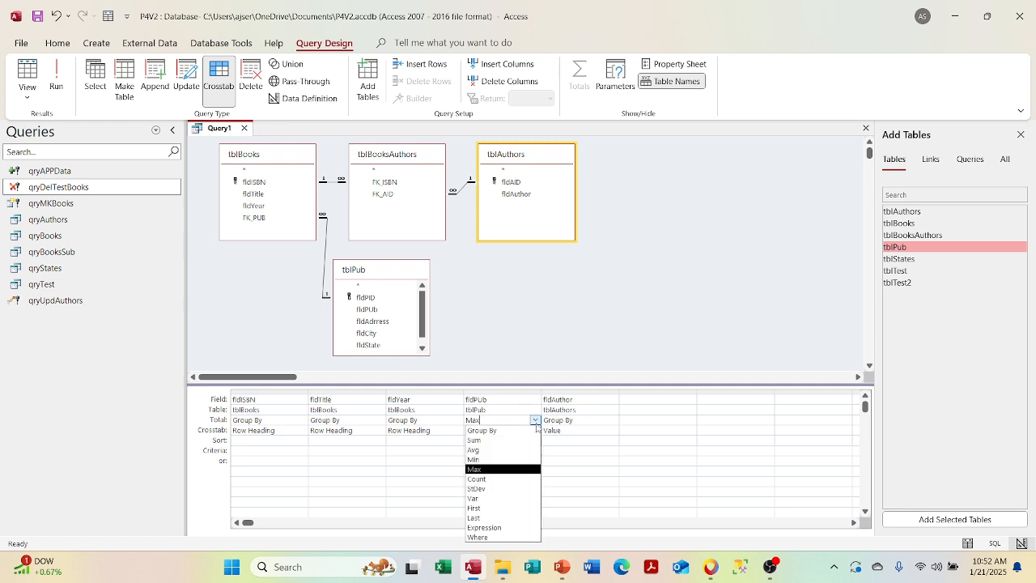
click(486, 430)
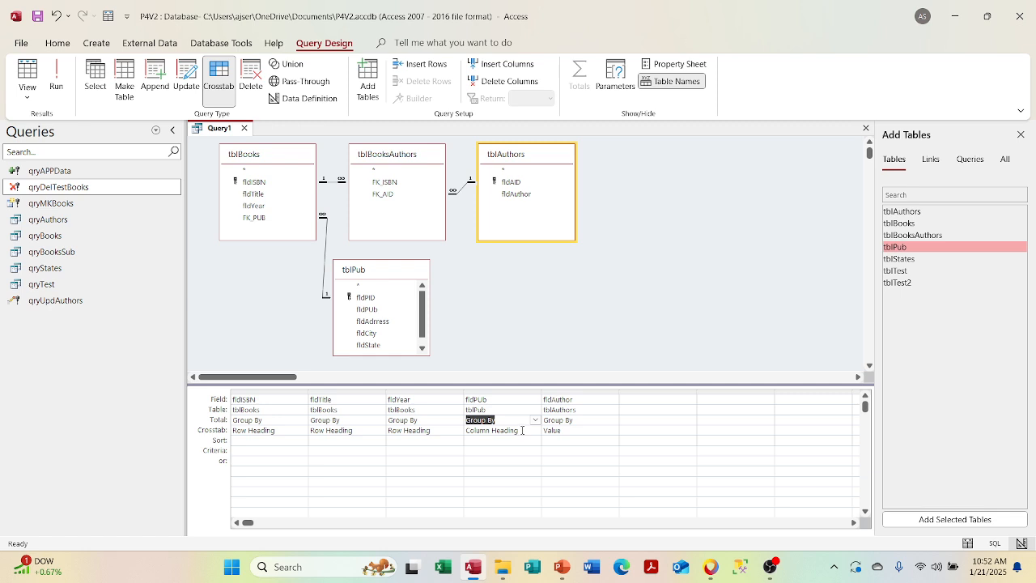
click(607, 420)
click(608, 420)
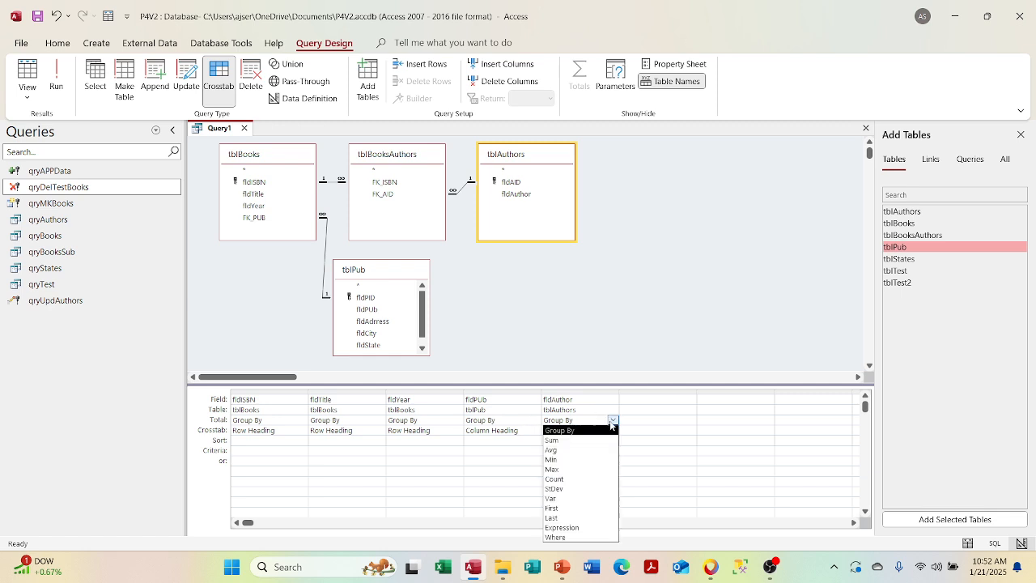
click(587, 468)
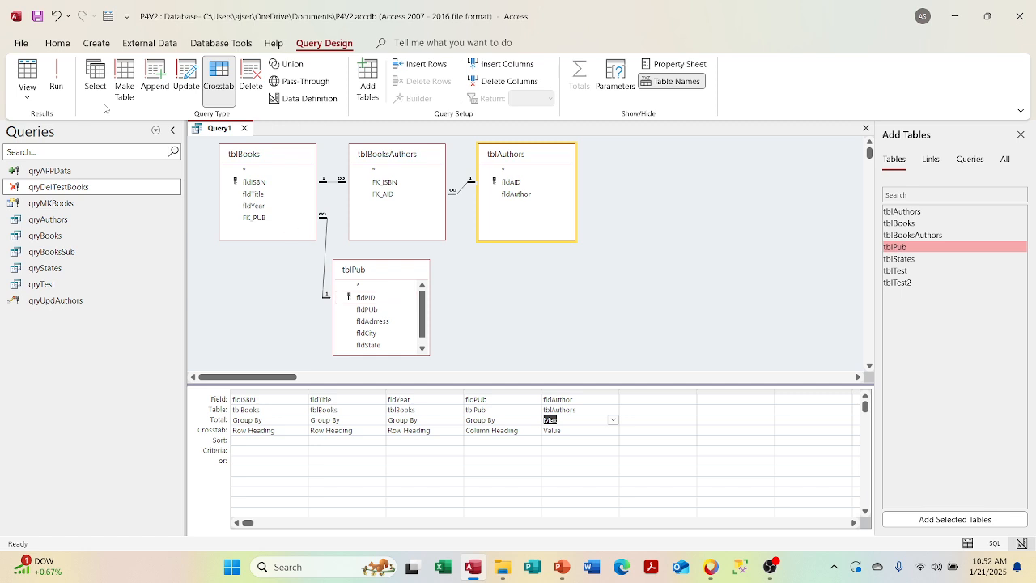
- Run the revised crosstab query to view the authors arranged under publisher columns
right_click(55, 79)
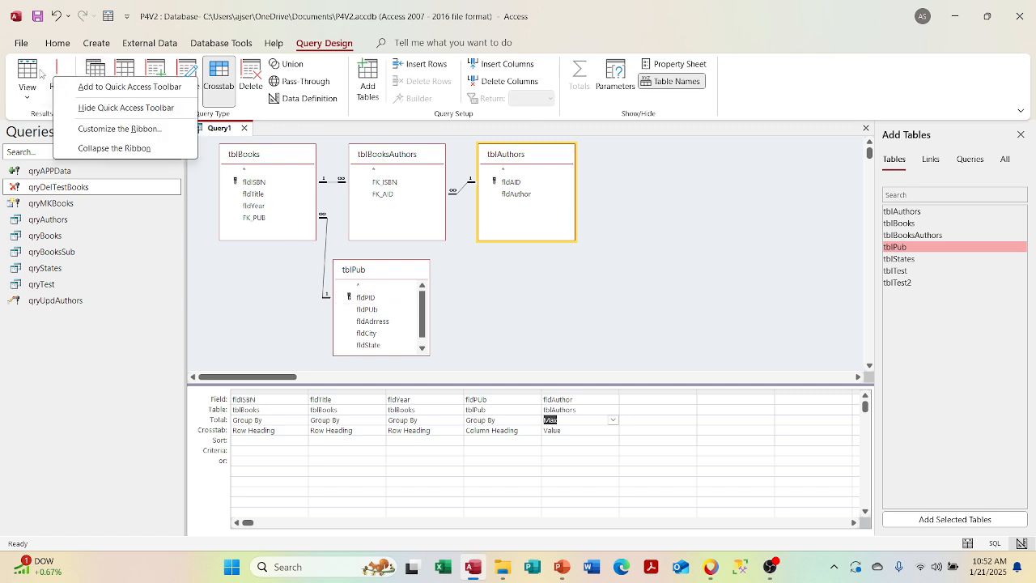
click(61, 68)
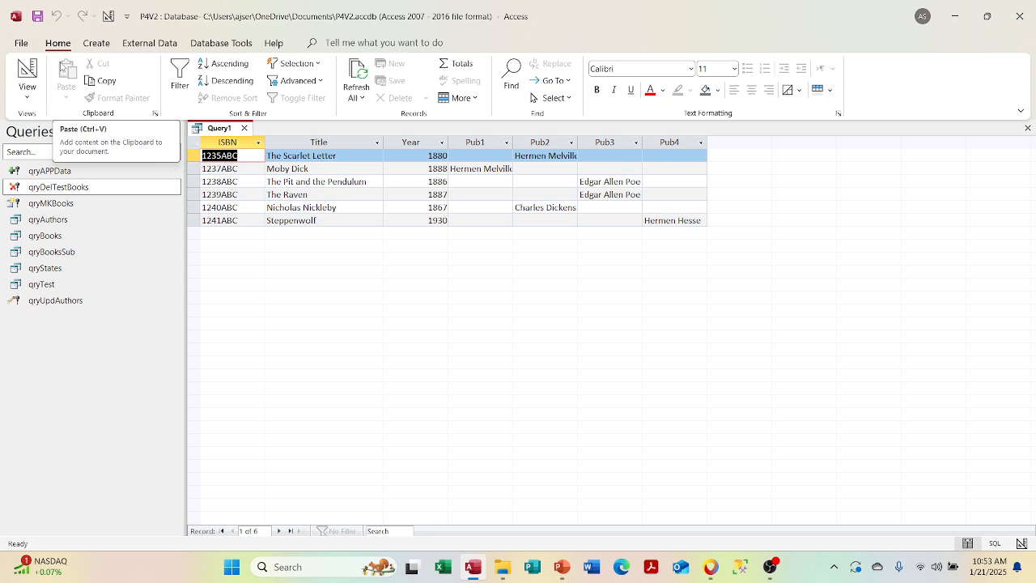
click(26, 99)
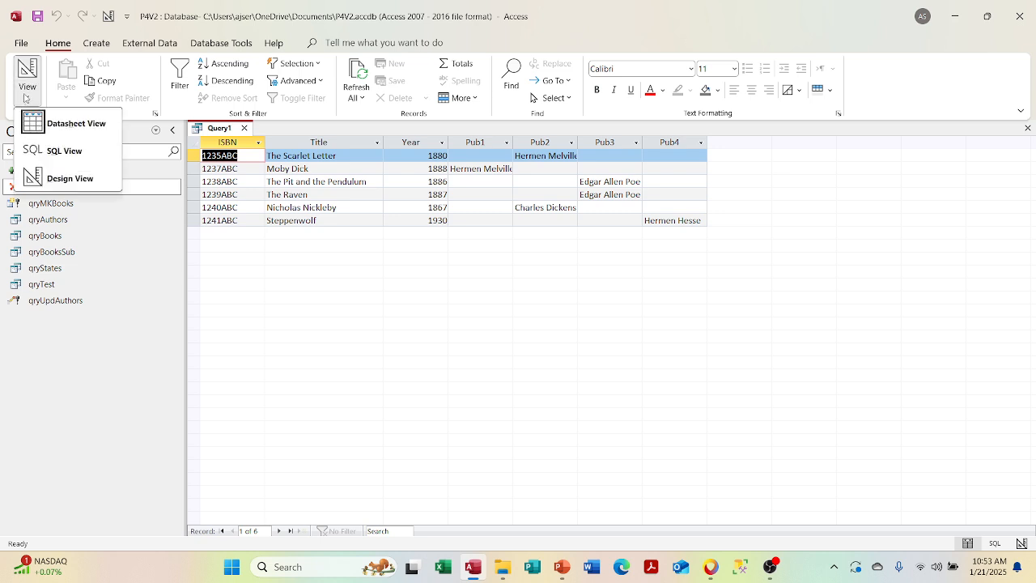
- Save the crosstab query under the name qryBooksCT
click(37, 15)
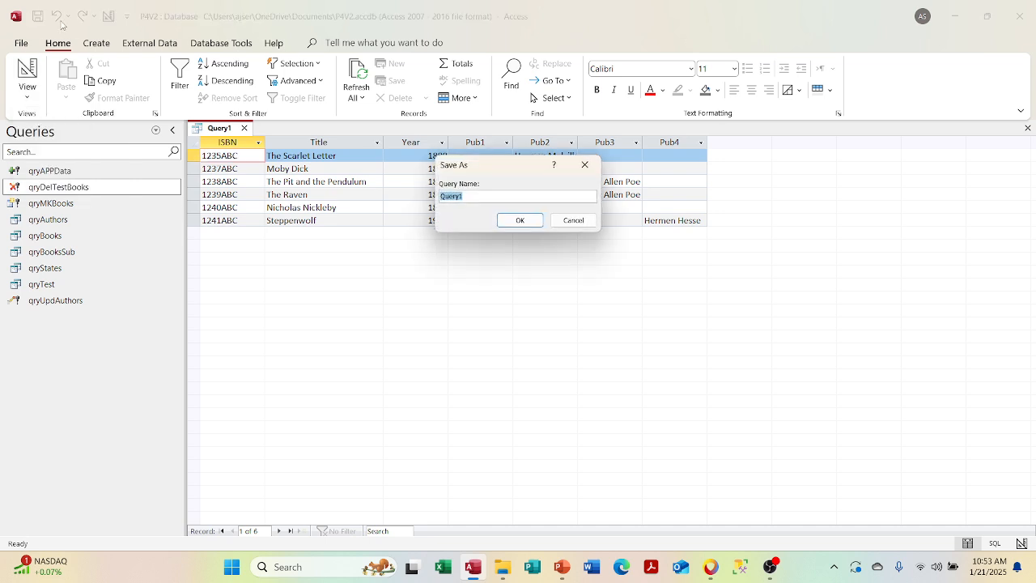
text(qry)
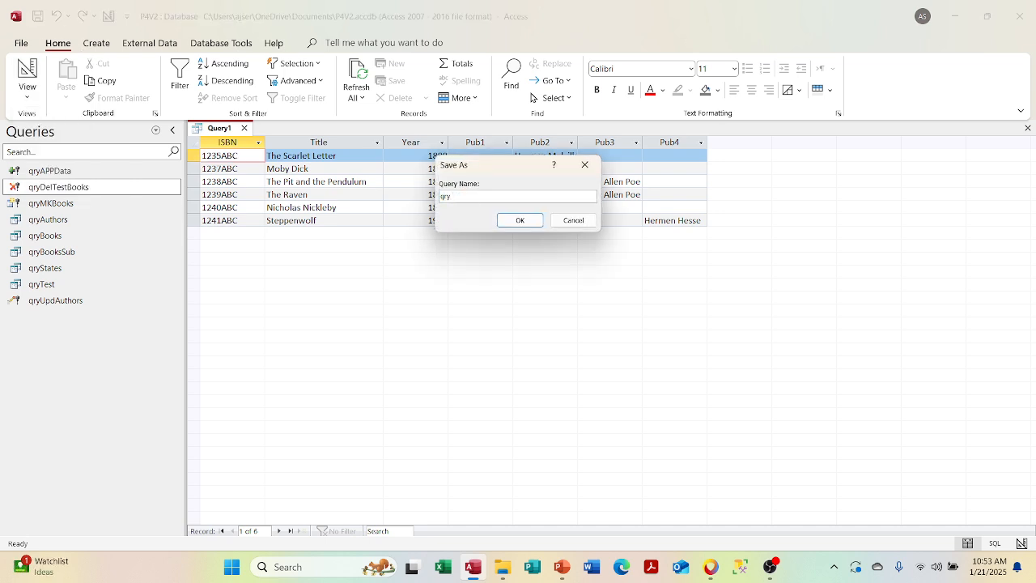
text(BooksCT)
click(522, 220)
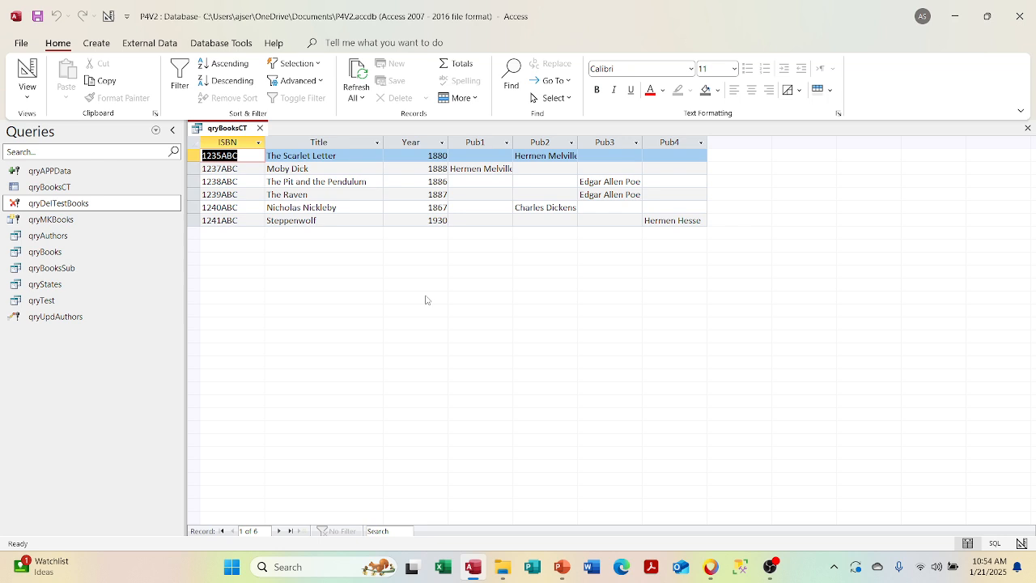
- Compare the crosstab query's SQL statement with its design grid, and run the query once more before closing it
click(27, 97)
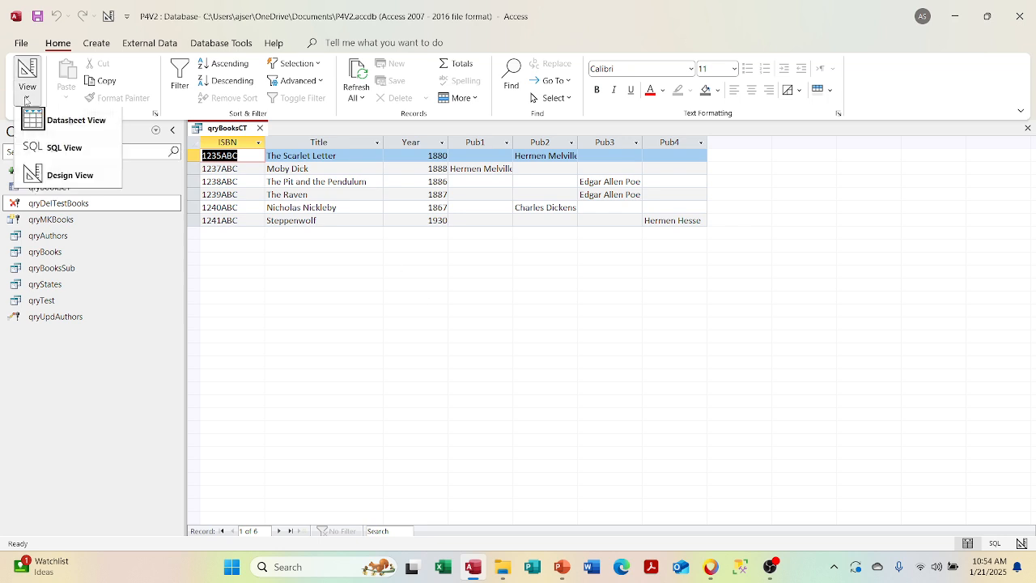
click(39, 153)
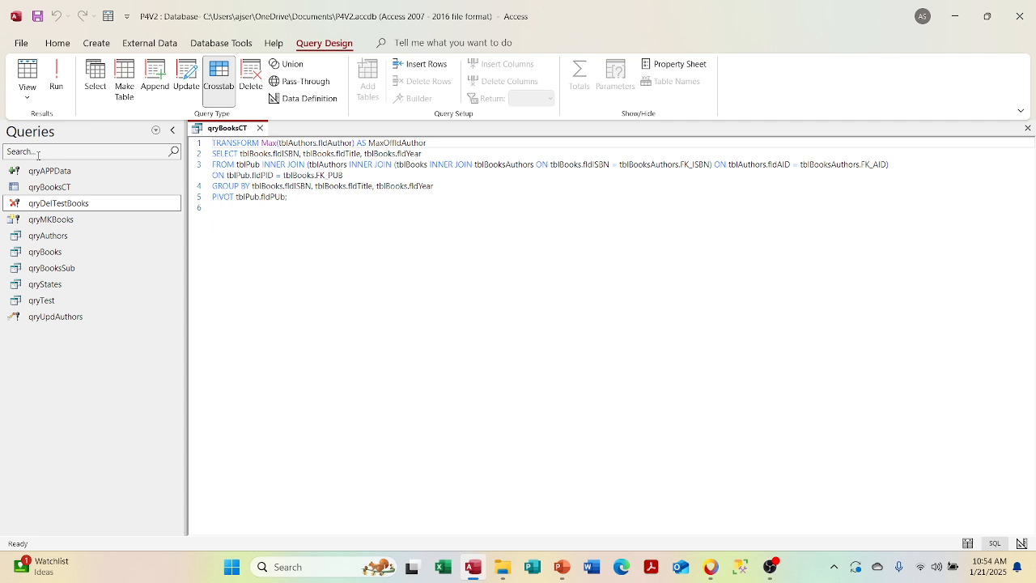
click(27, 91)
click(47, 180)
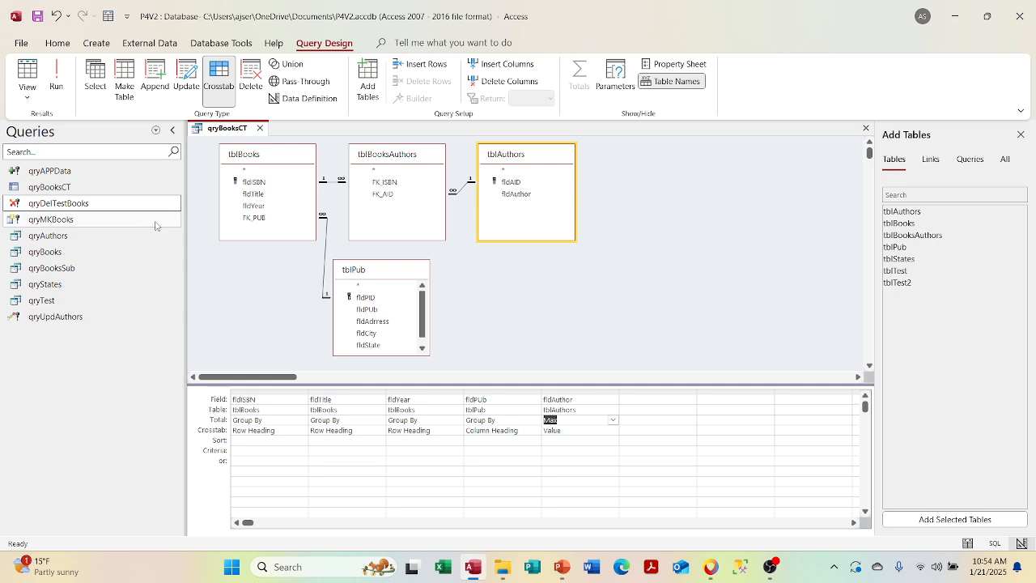
click(26, 91)
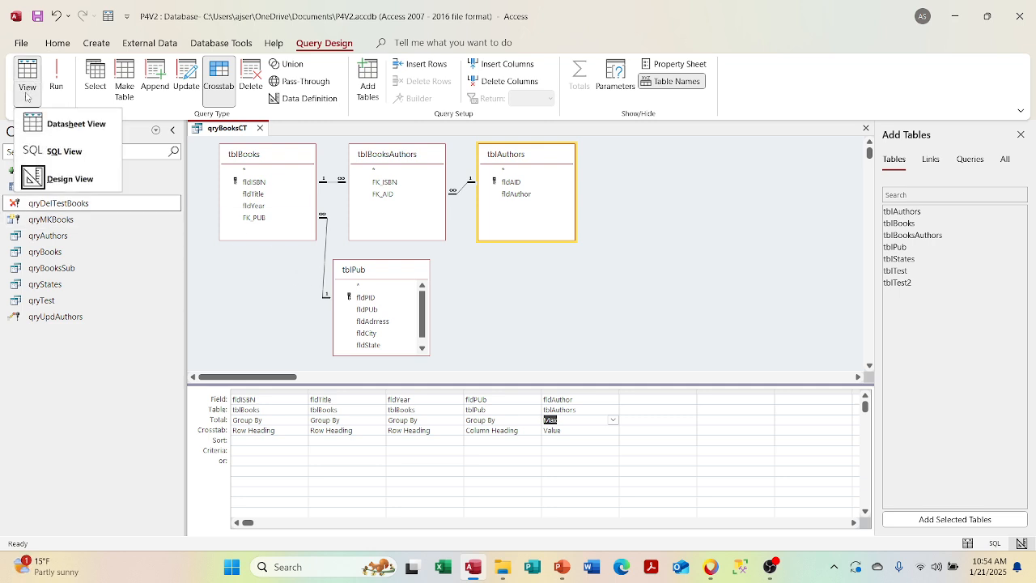
click(50, 150)
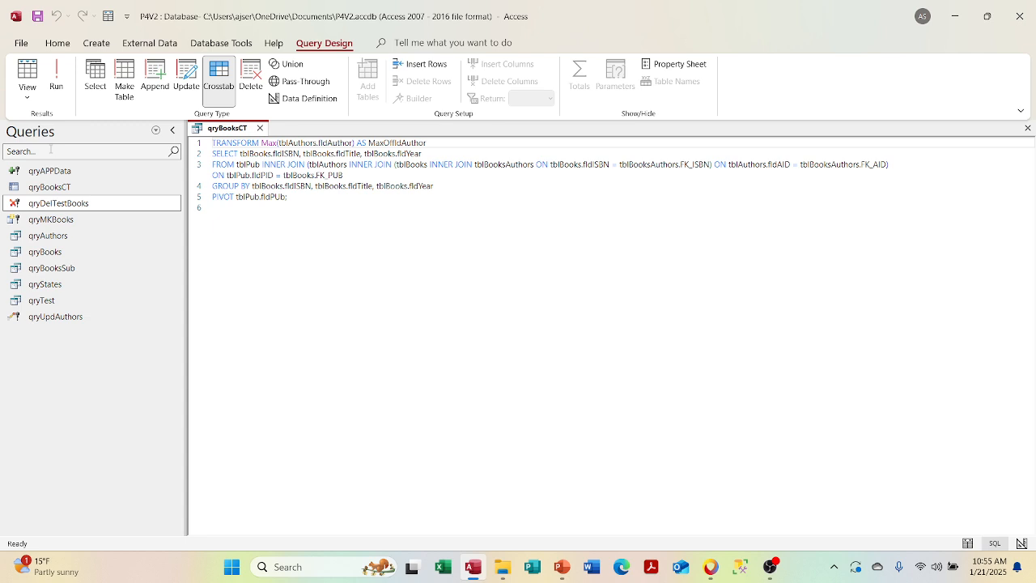
click(54, 81)
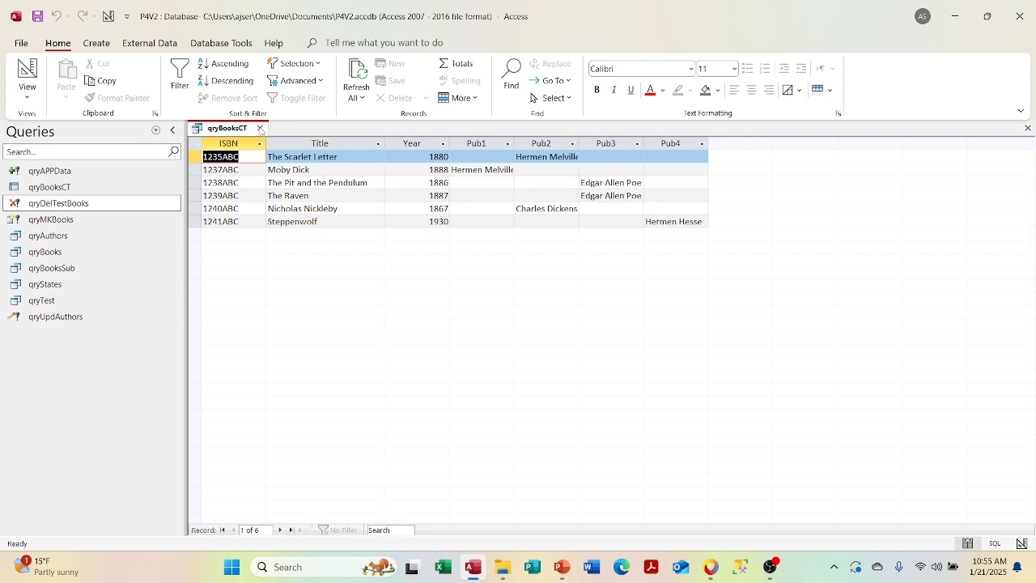
click(260, 127)
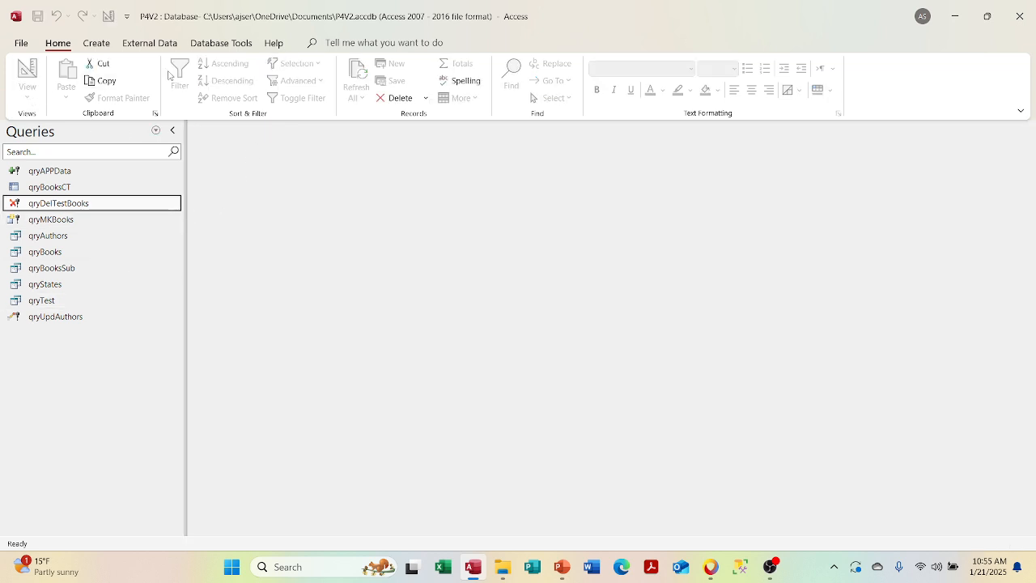
- Create a new query design based on qryBooksCT and enlarge its field list to show all fields
click(105, 43)
click(221, 81)
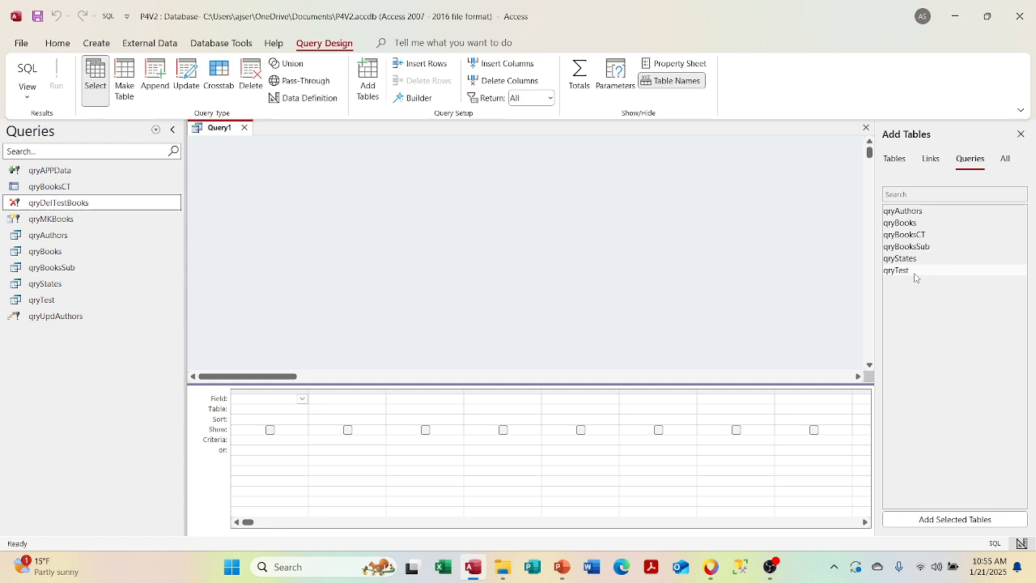
drag(928, 236, 266, 167)
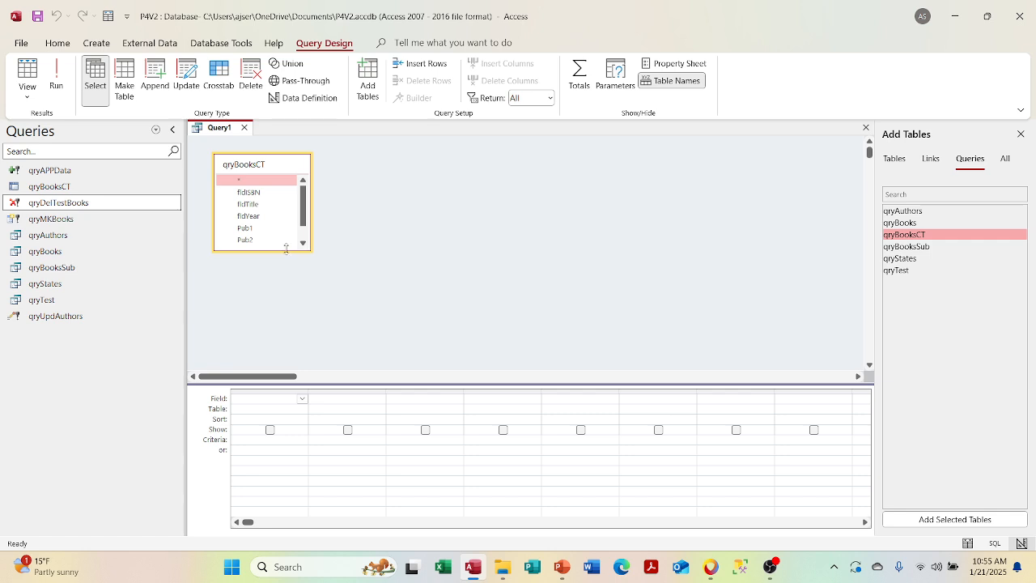
drag(288, 248, 293, 274)
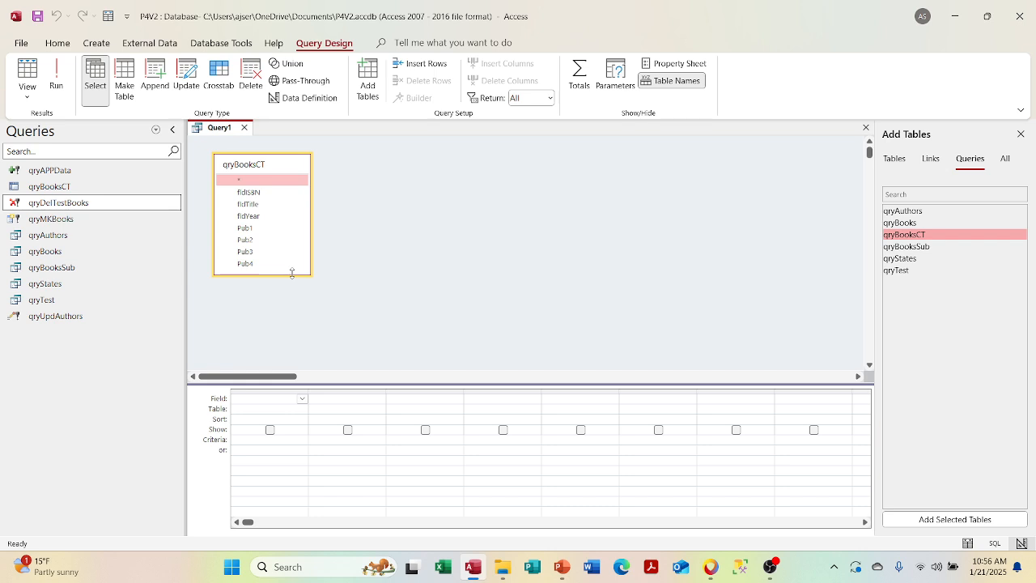
- Add fldISBN, fldTitle, fldYear, Pub1, Pub2, Pub3 and Pub4 from qryBooksCT to the new query's design grid
double_click(261, 193)
double_click(251, 205)
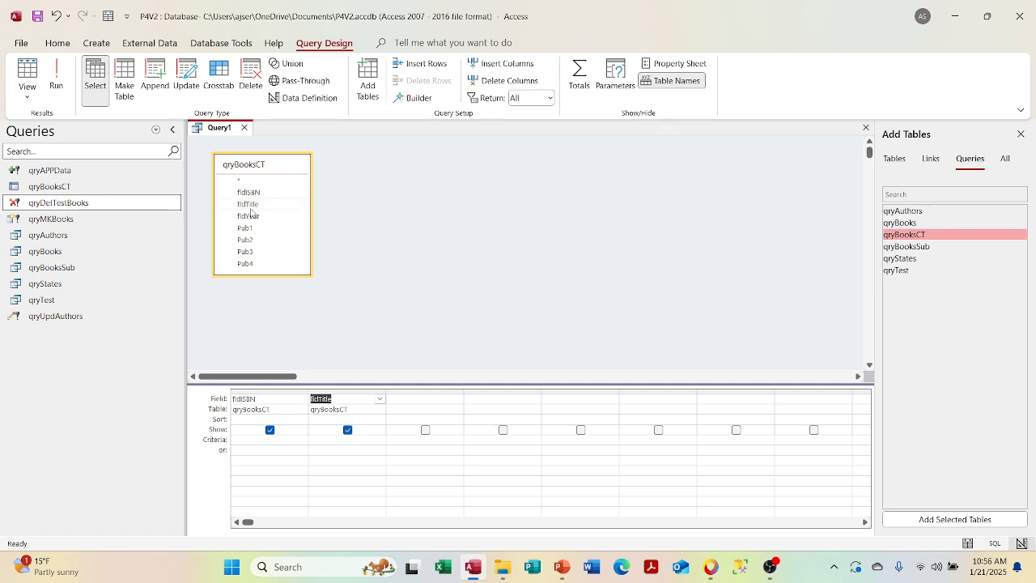
double_click(251, 215)
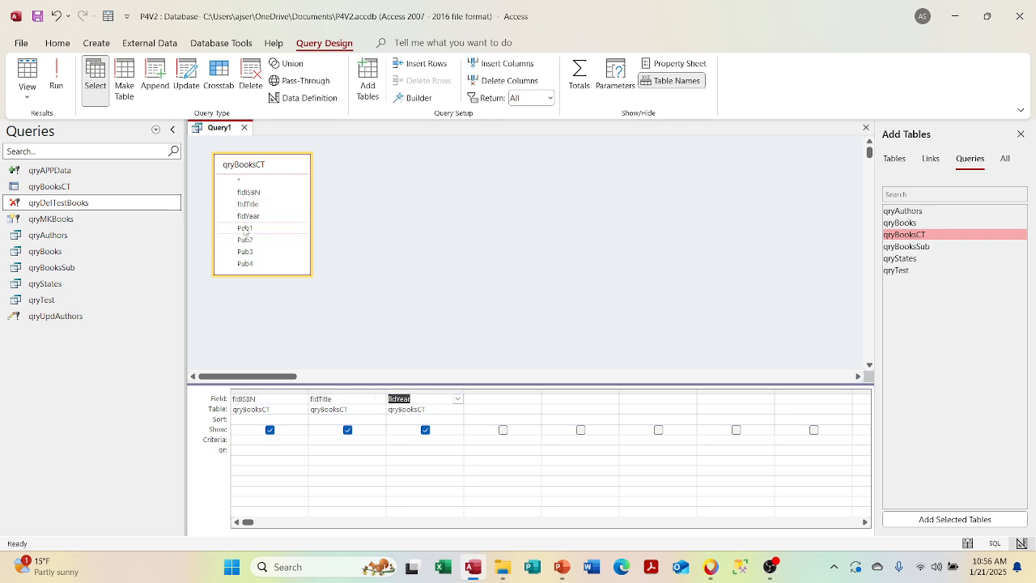
double_click(245, 228)
double_click(245, 239)
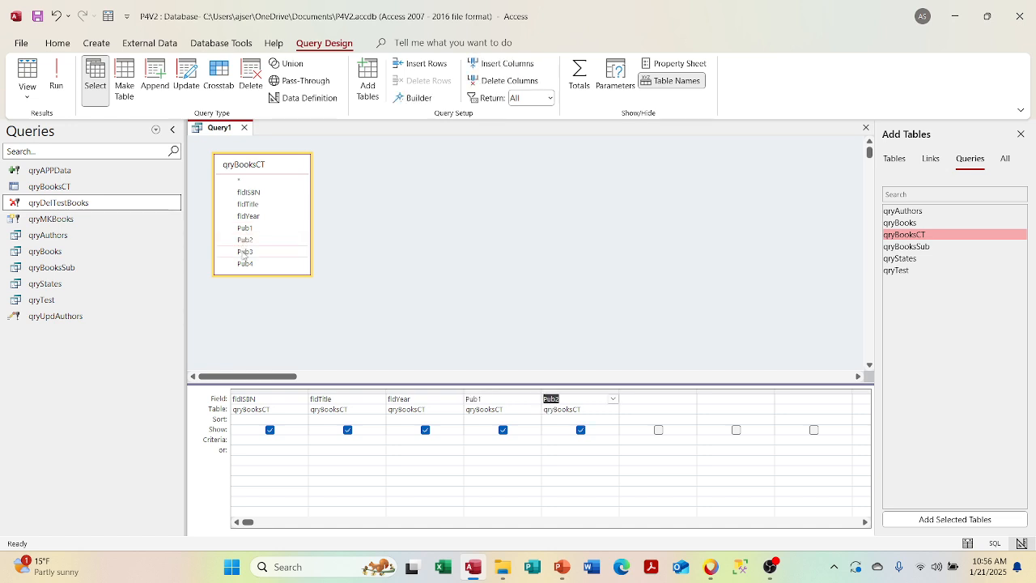
double_click(245, 252)
double_click(244, 263)
drag(244, 263, 309, 129)
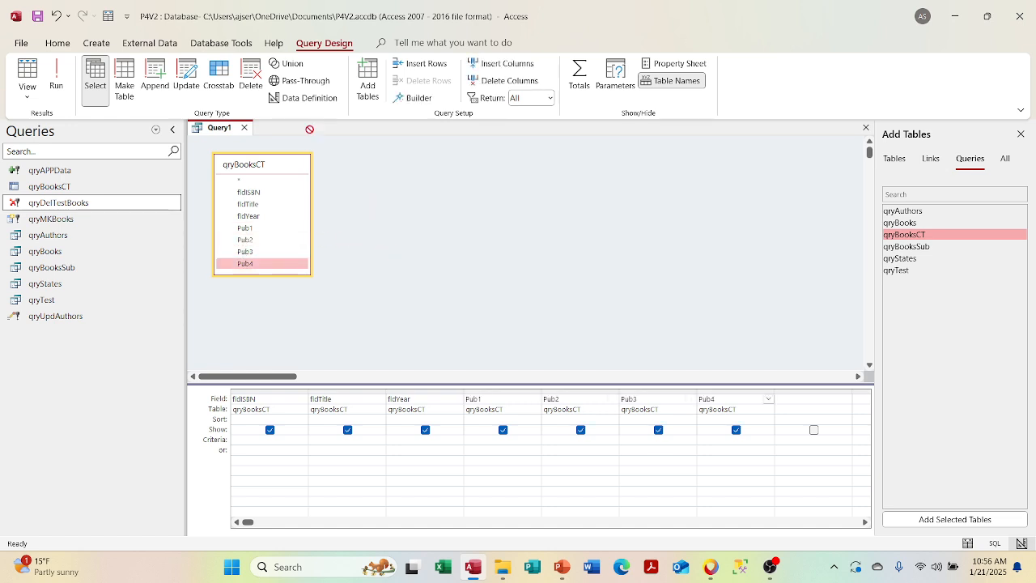
- View the new query's datasheet and examine its Pub1 to Pub4 fields in Design View
right_click(205, 135)
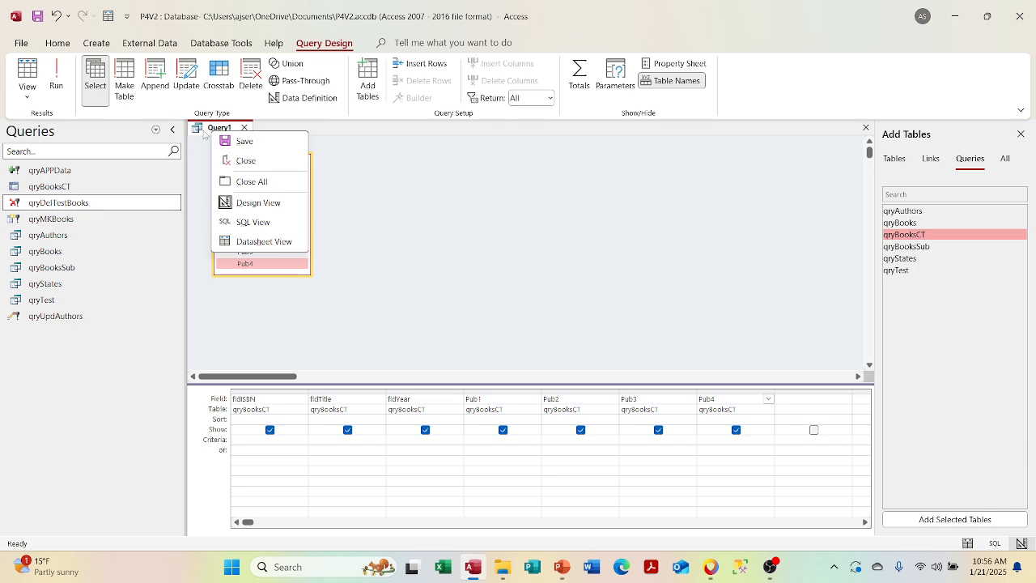
click(259, 241)
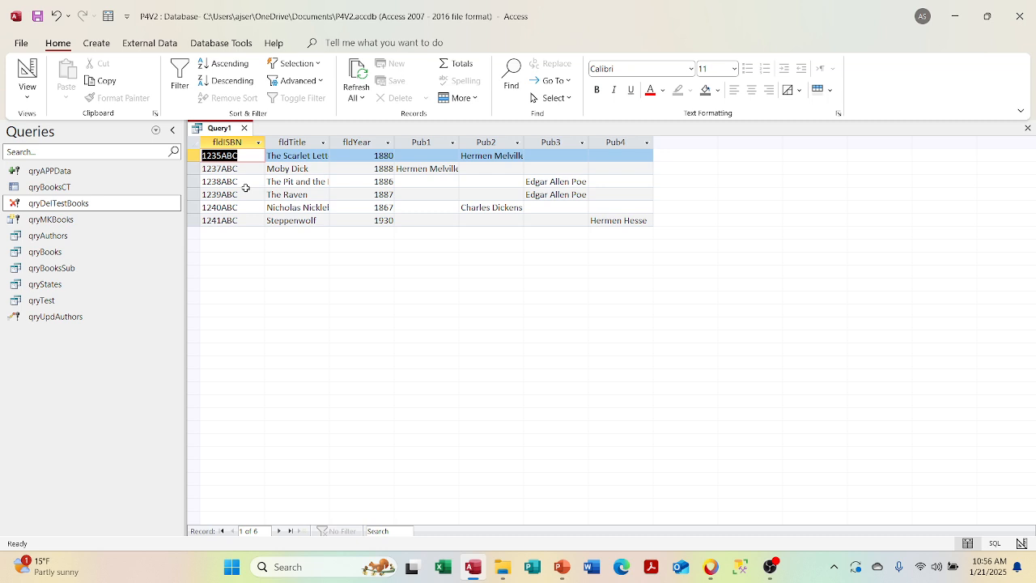
right_click(219, 130)
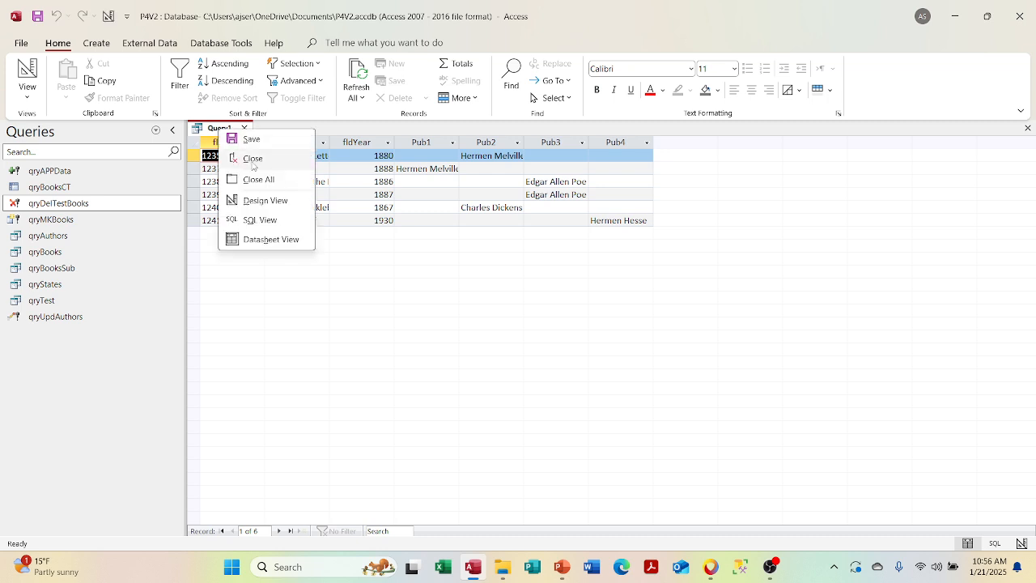
click(265, 200)
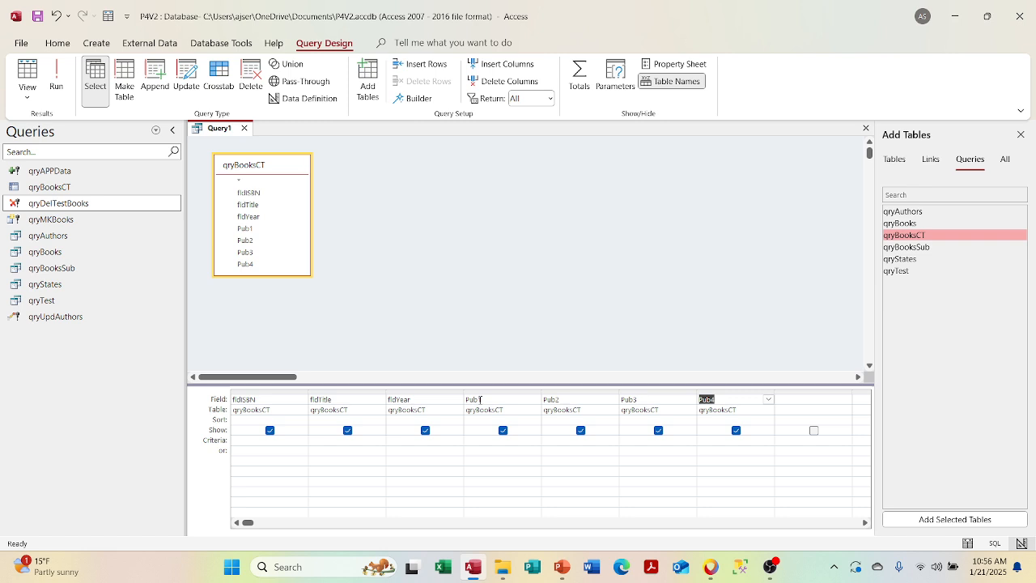
click(590, 397)
click(660, 398)
click(730, 401)
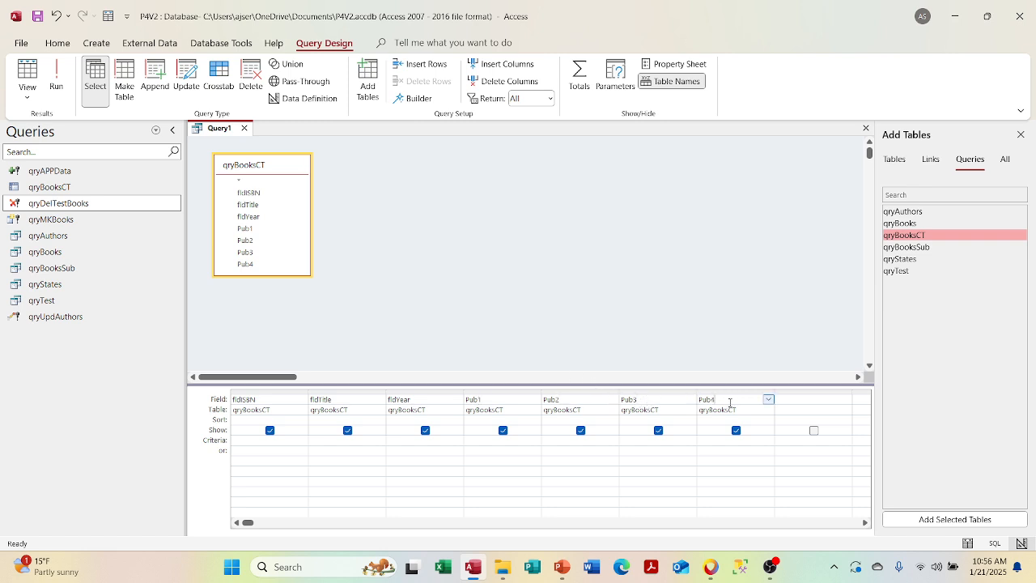
click(495, 398)
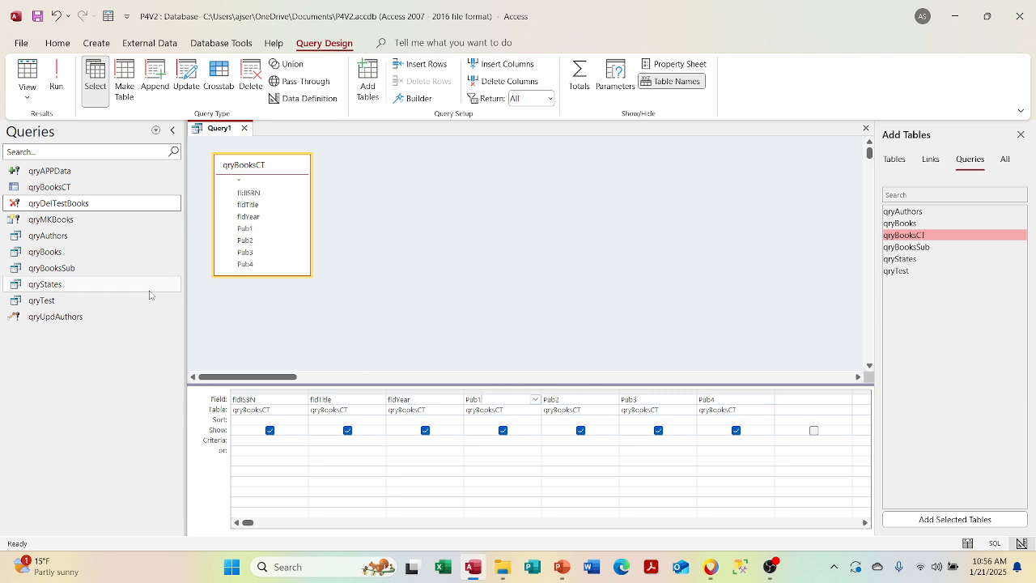
- Open qryBooksCT to review its publisher columns and SQL statement, and close it again
double_click(105, 192)
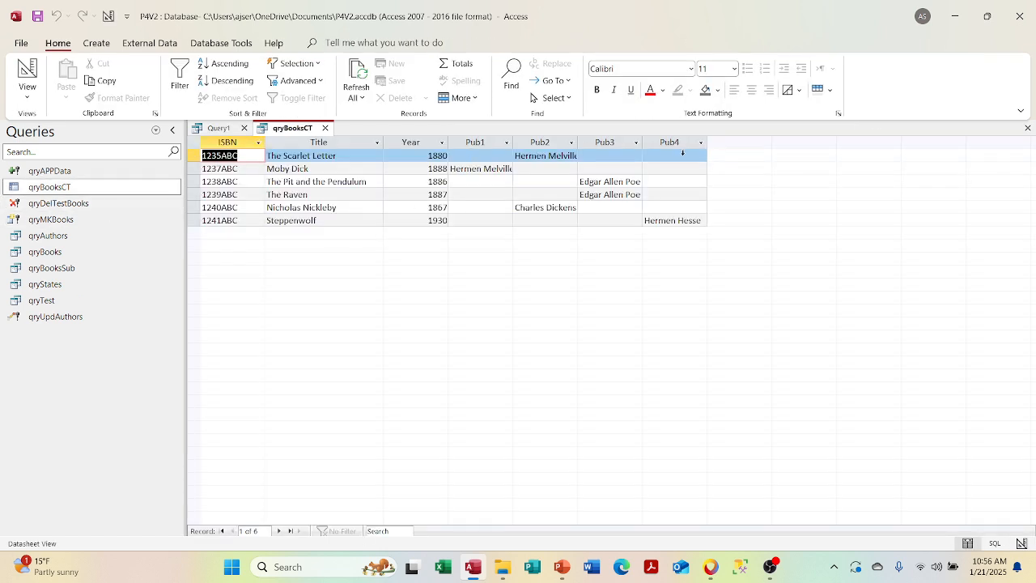
click(325, 128)
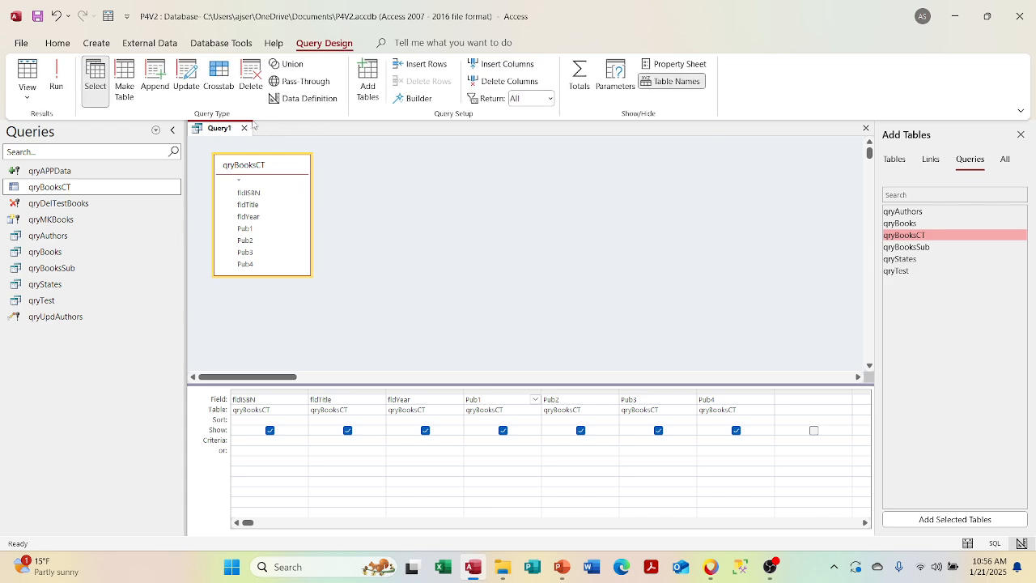
double_click(88, 187)
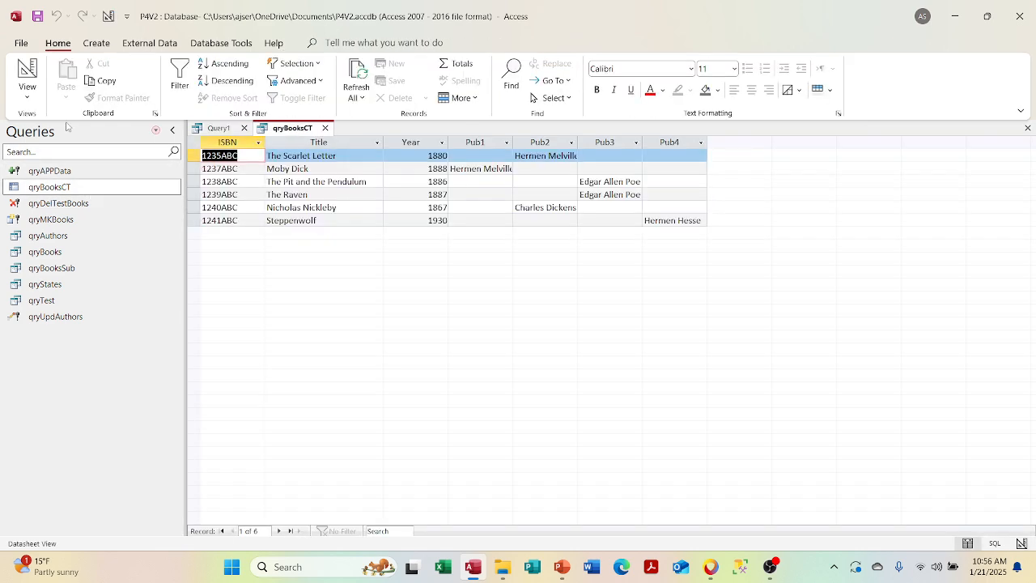
click(26, 95)
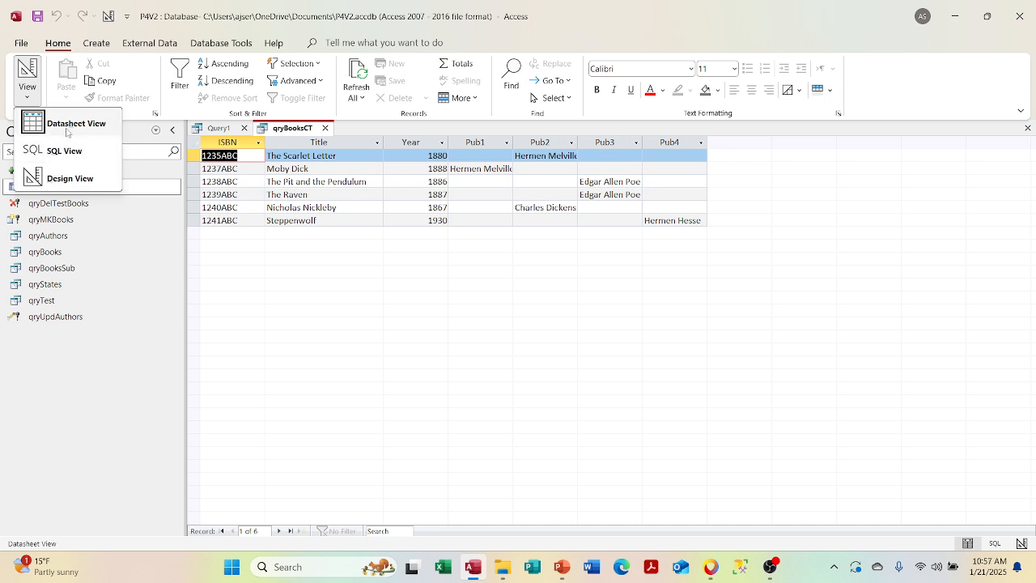
click(65, 150)
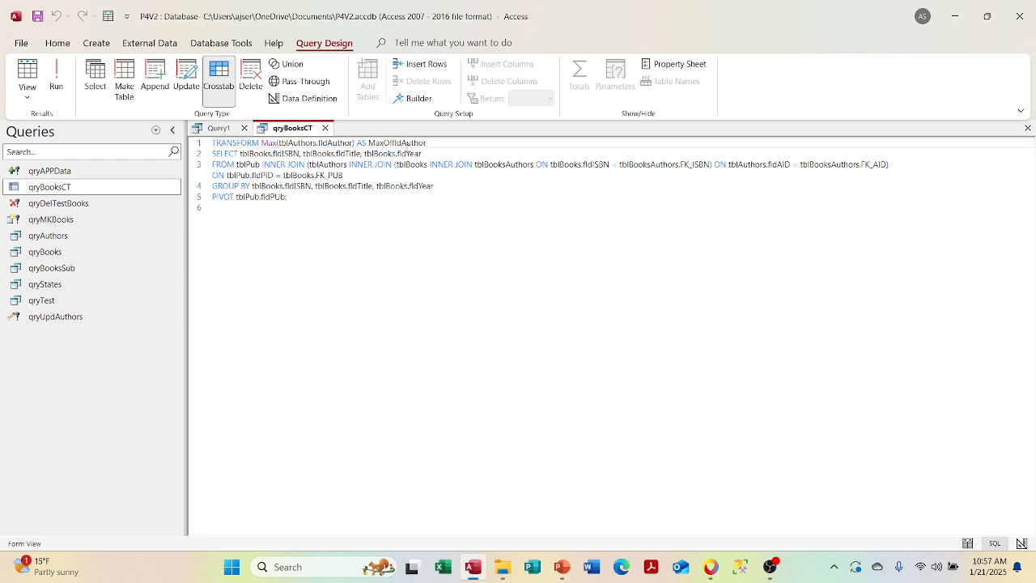
click(325, 128)
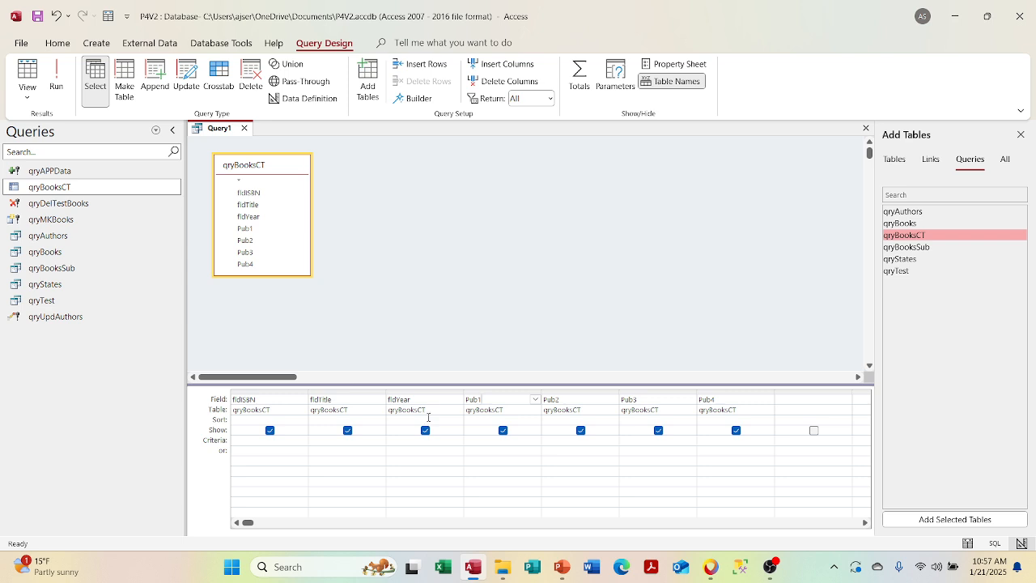
- Run the new query and compare it with the datasheet and crosstab design of qryBooksCT, closing qryBooksCT when done
click(56, 75)
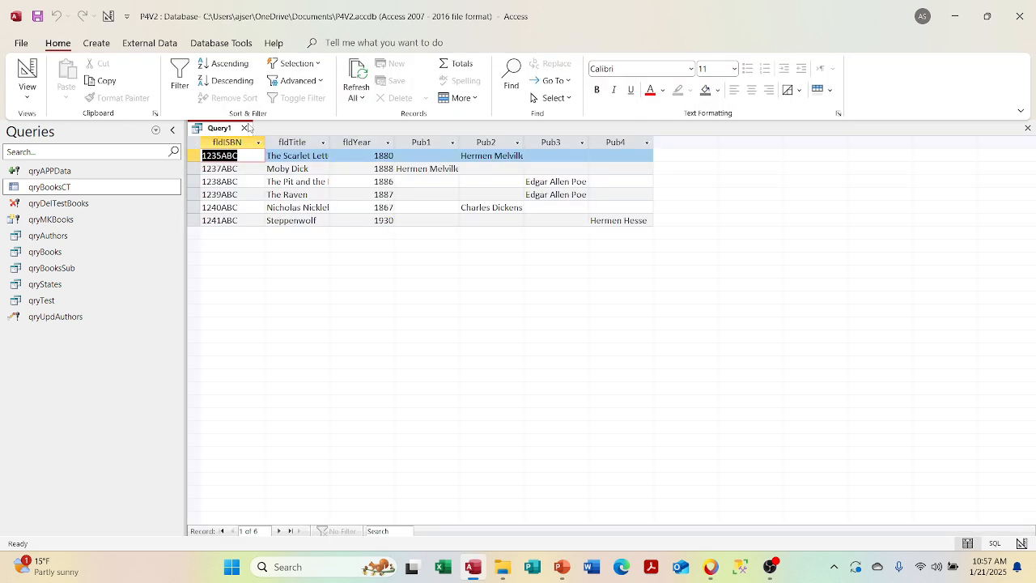
double_click(71, 186)
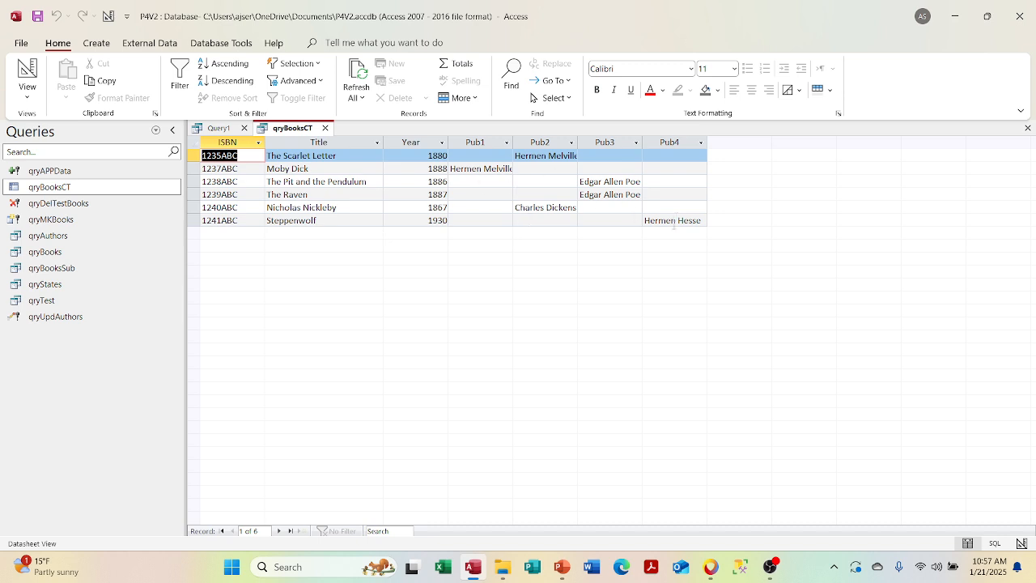
right_click(286, 130)
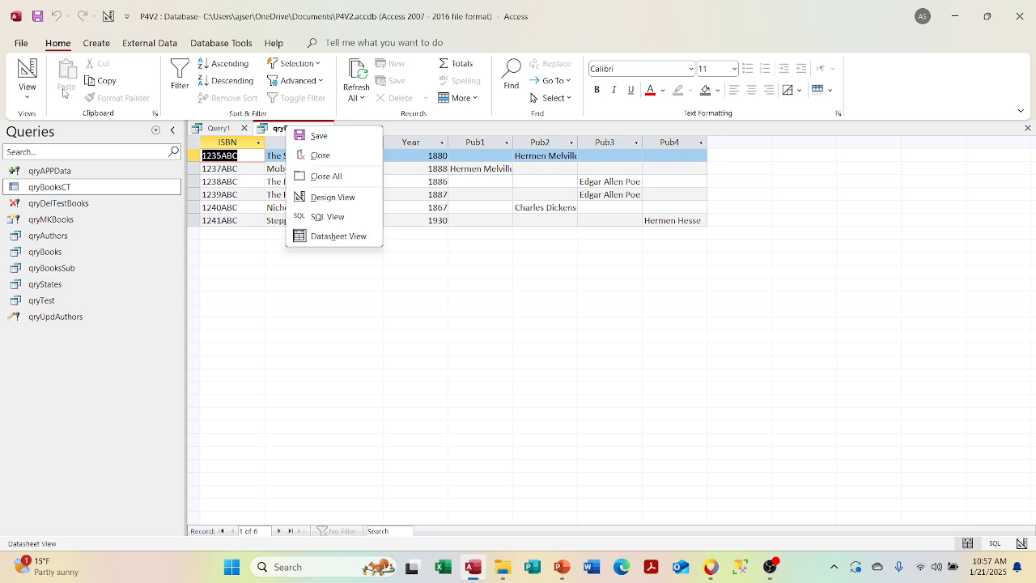
click(36, 96)
click(58, 177)
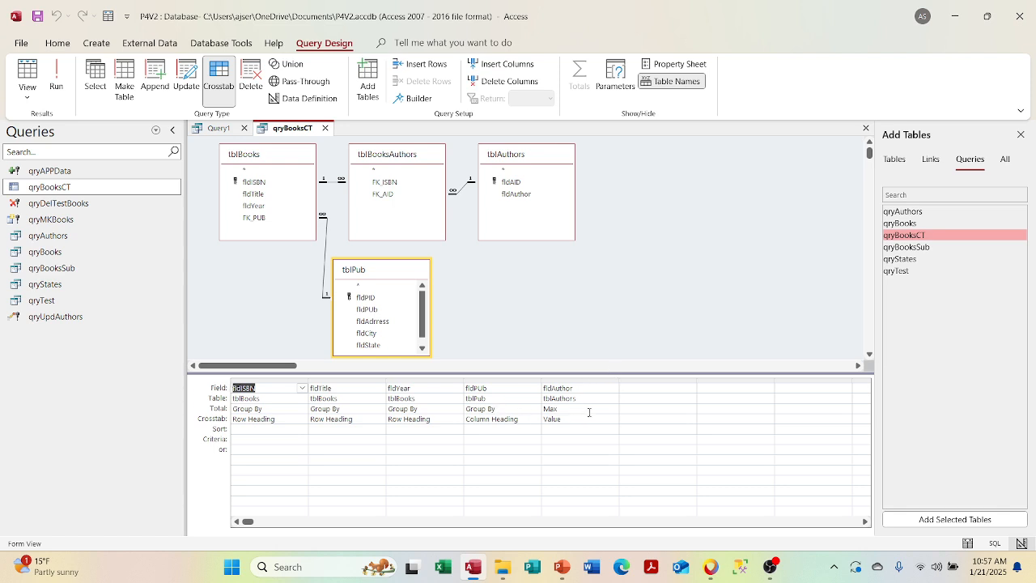
click(588, 412)
click(325, 130)
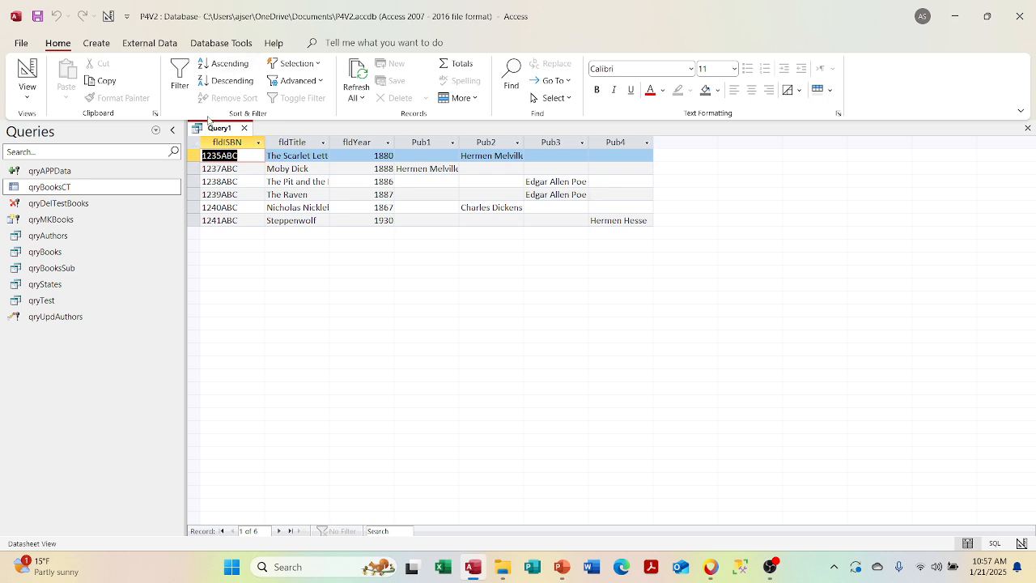
right_click(209, 126)
click(86, 187)
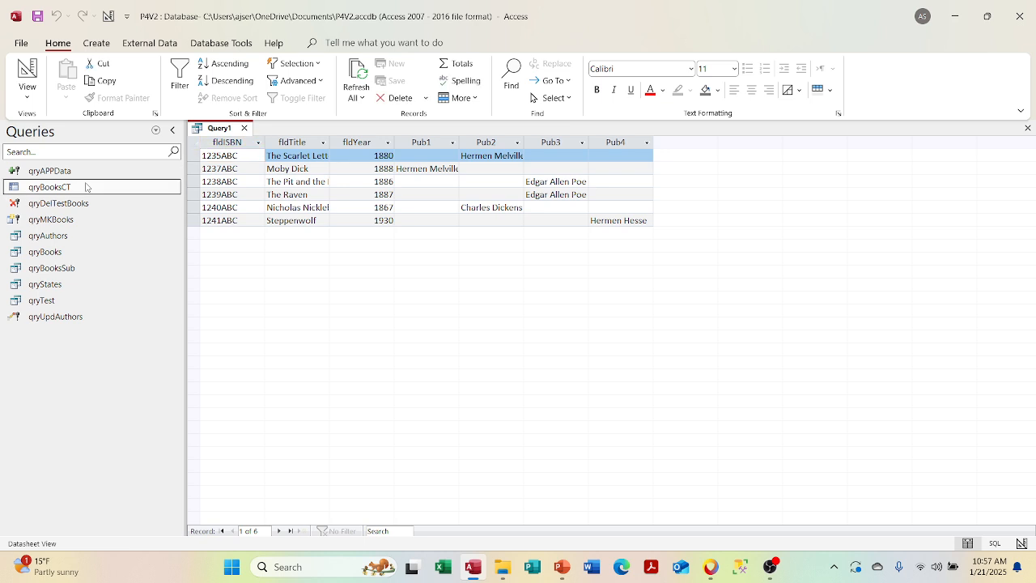
key(Down)
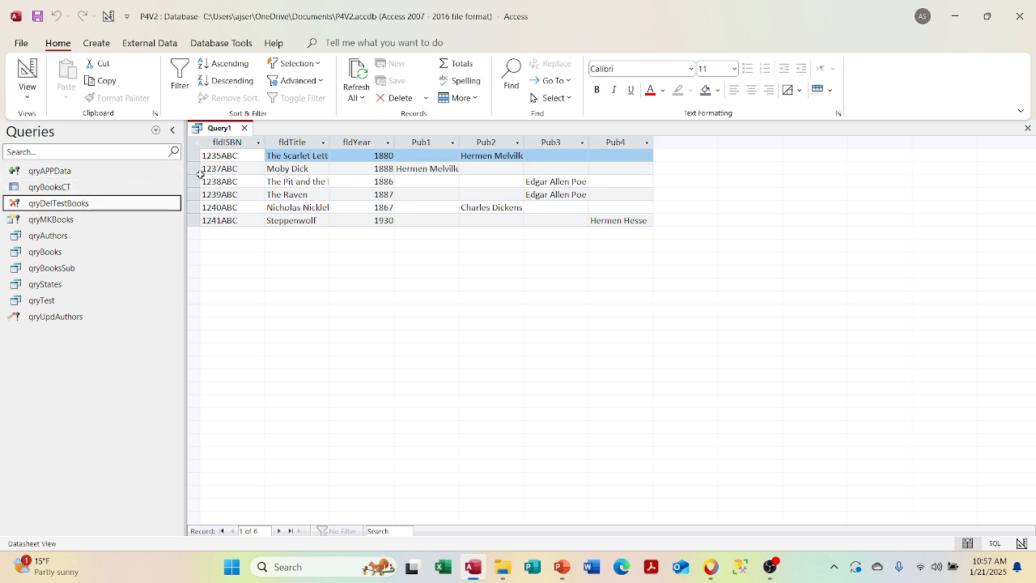
click(224, 130)
click(16, 101)
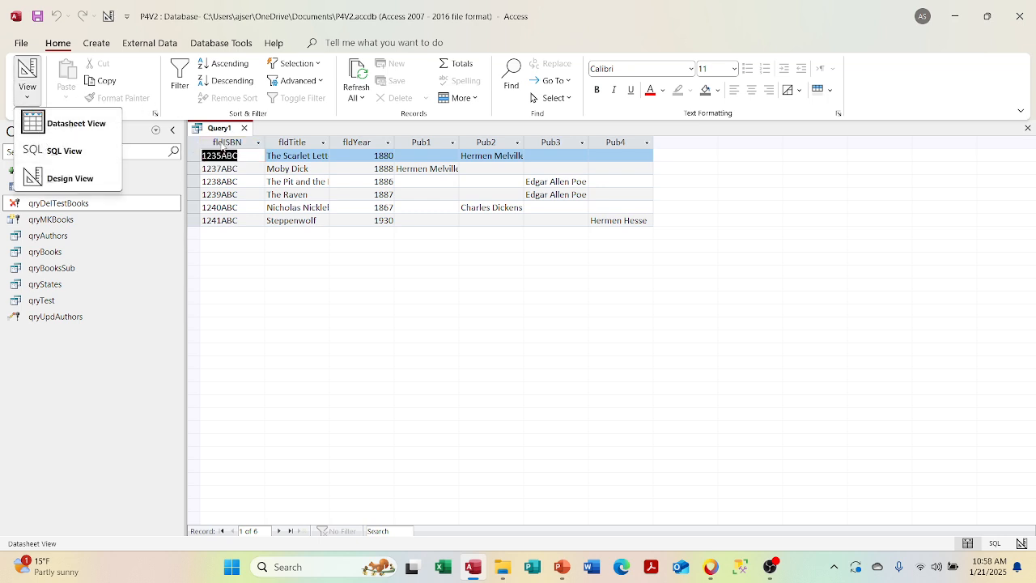
click(214, 130)
- Reselect Datasheet View for the unsaved query and close it without saving its design
right_click(212, 130)
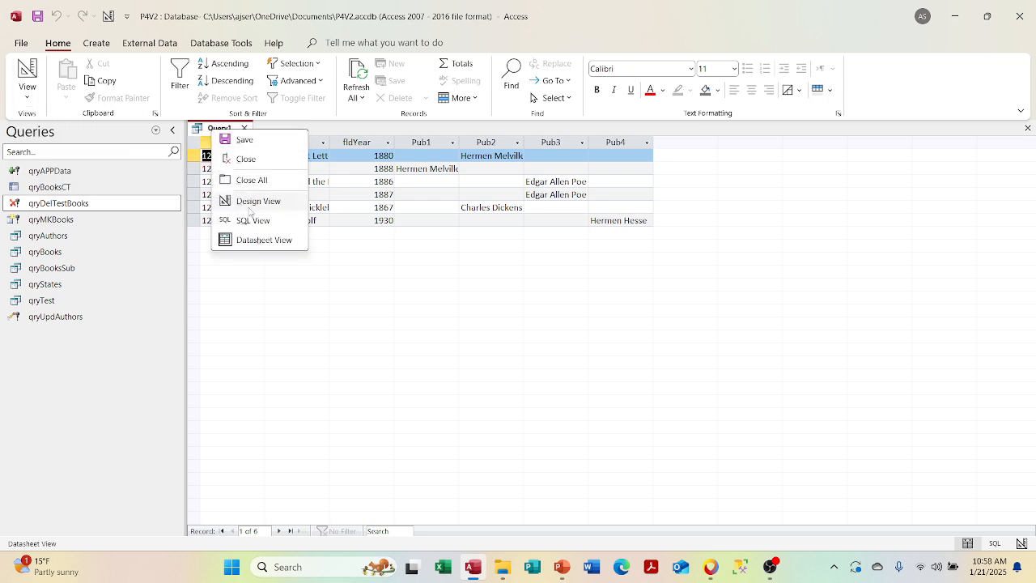
click(248, 236)
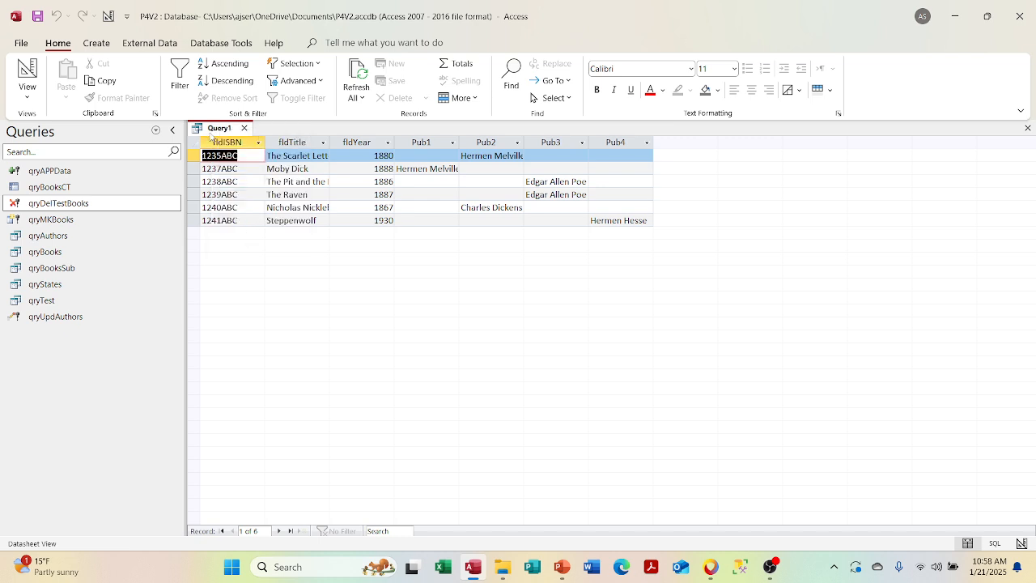
right_click(211, 133)
click(247, 243)
click(261, 167)
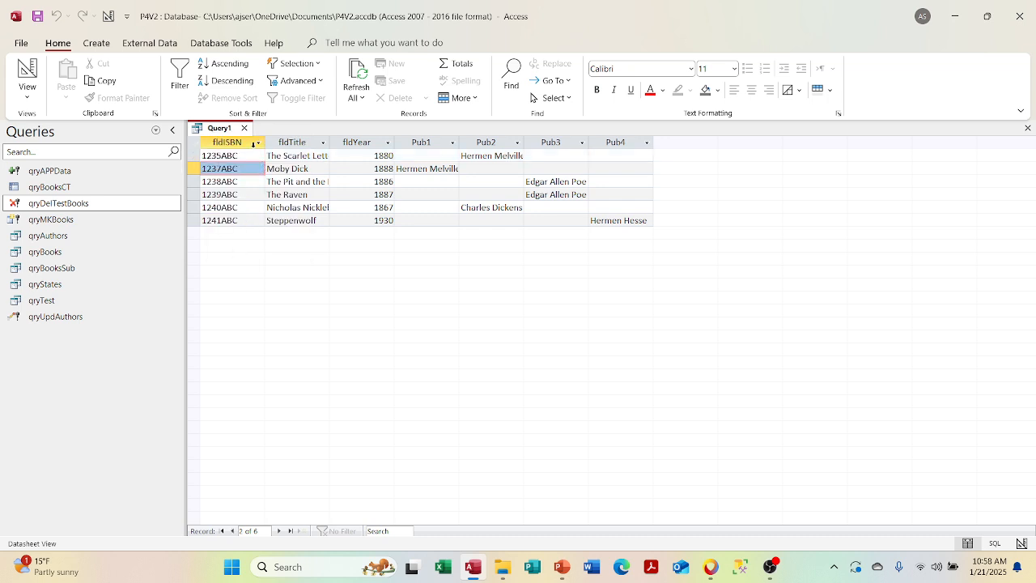
right_click(229, 131)
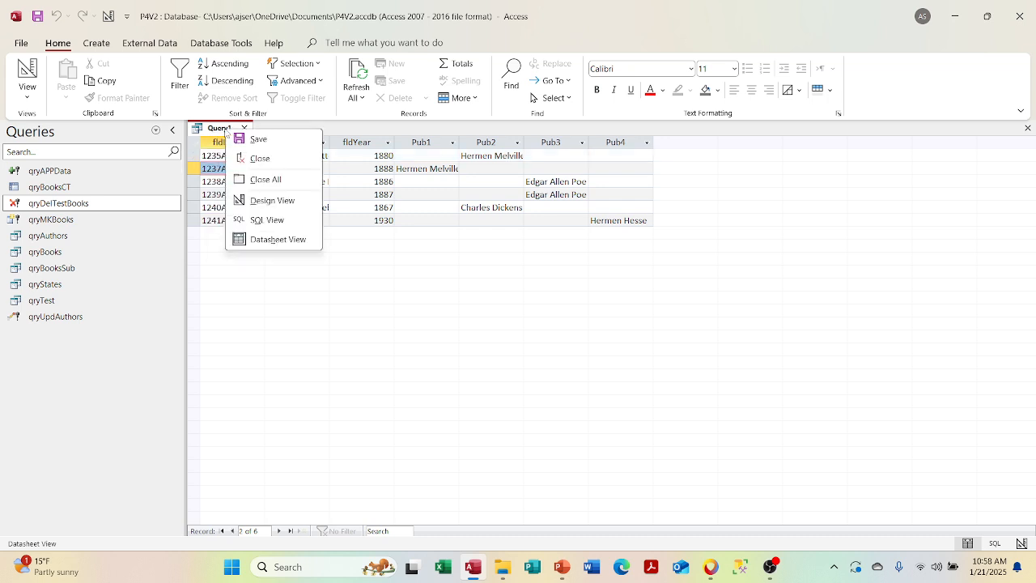
click(249, 243)
click(244, 128)
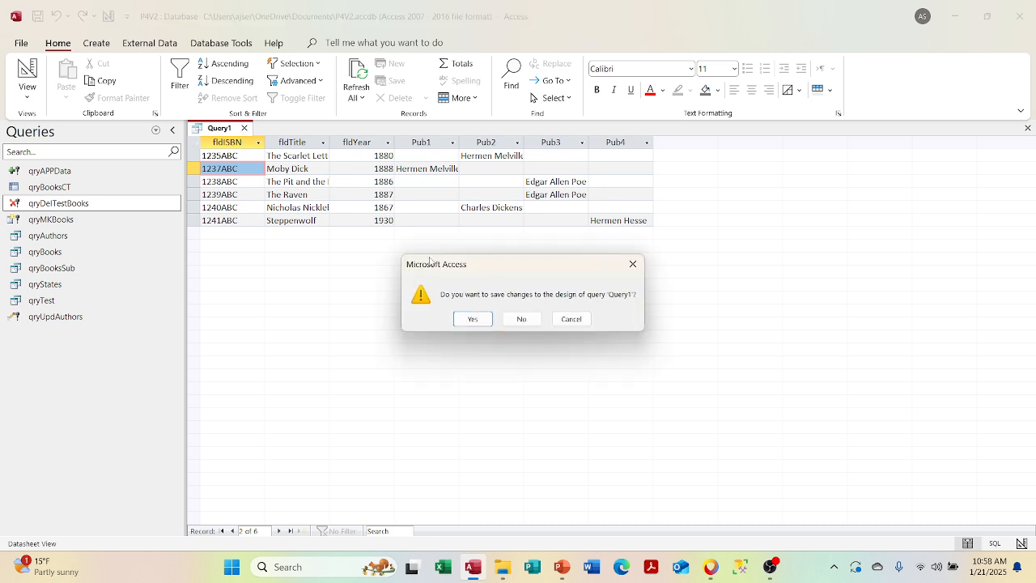
click(522, 320)
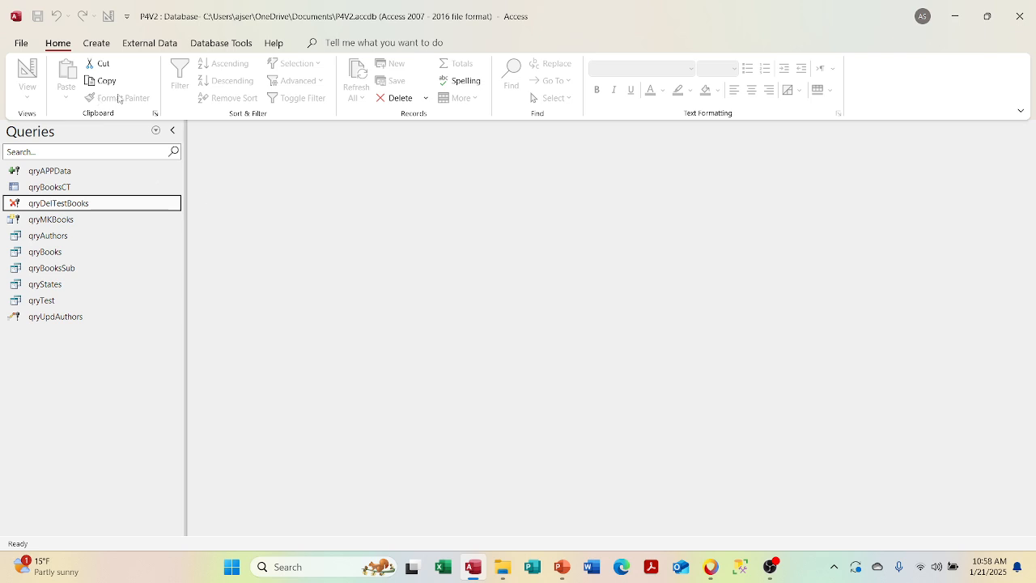
- Design a new query based on qryBooksCT with the fields fldISBN, fldTitle, fldYear, Pub1, Pub2, Pub3 and Pub4
click(101, 45)
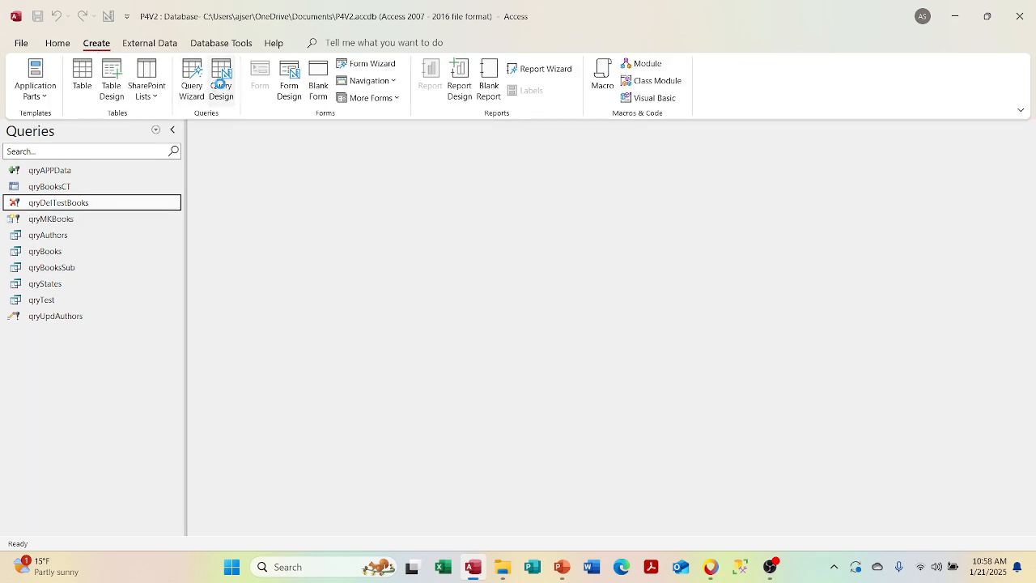
click(220, 81)
double_click(904, 235)
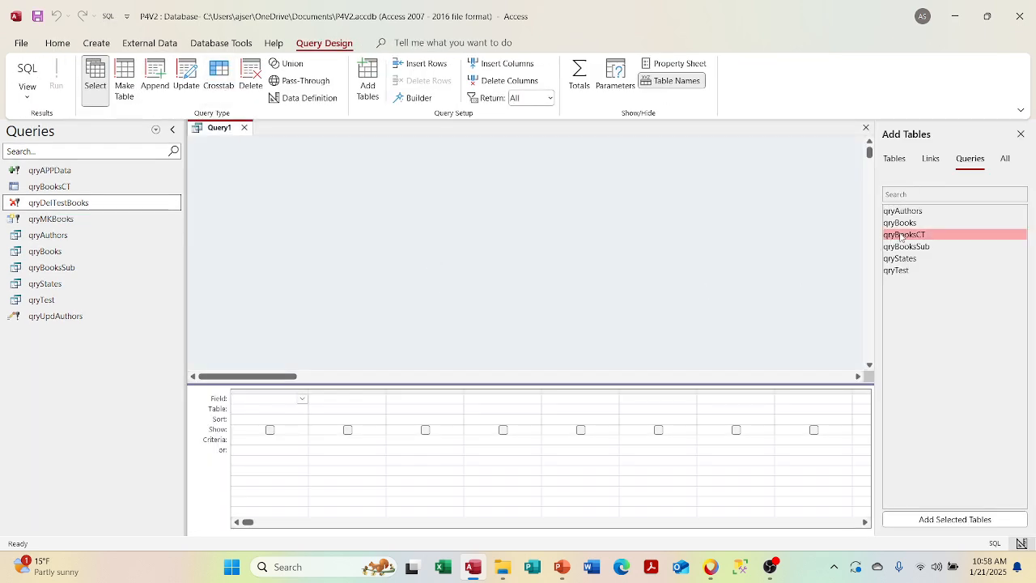
double_click(261, 182)
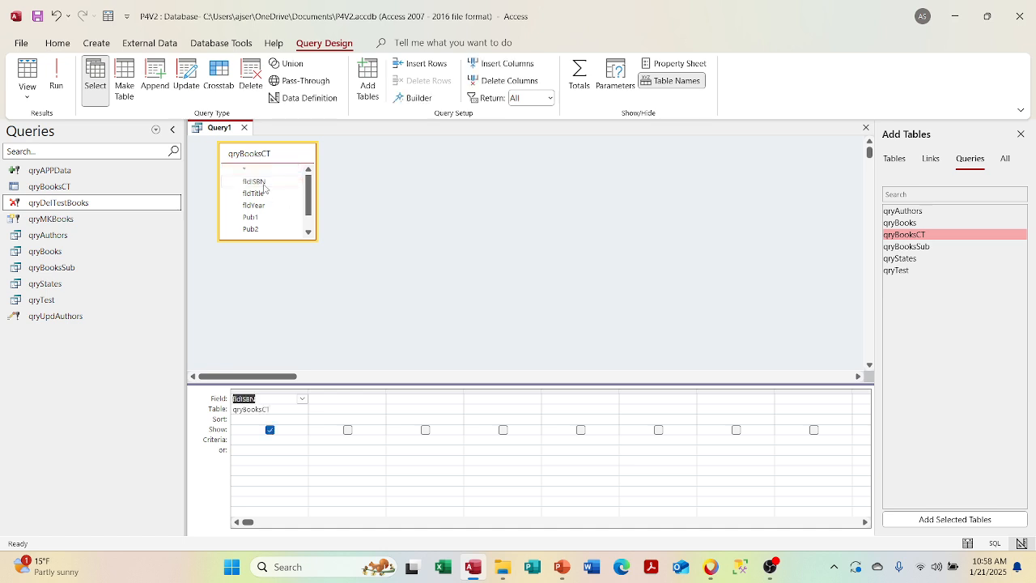
click(258, 194)
double_click(259, 195)
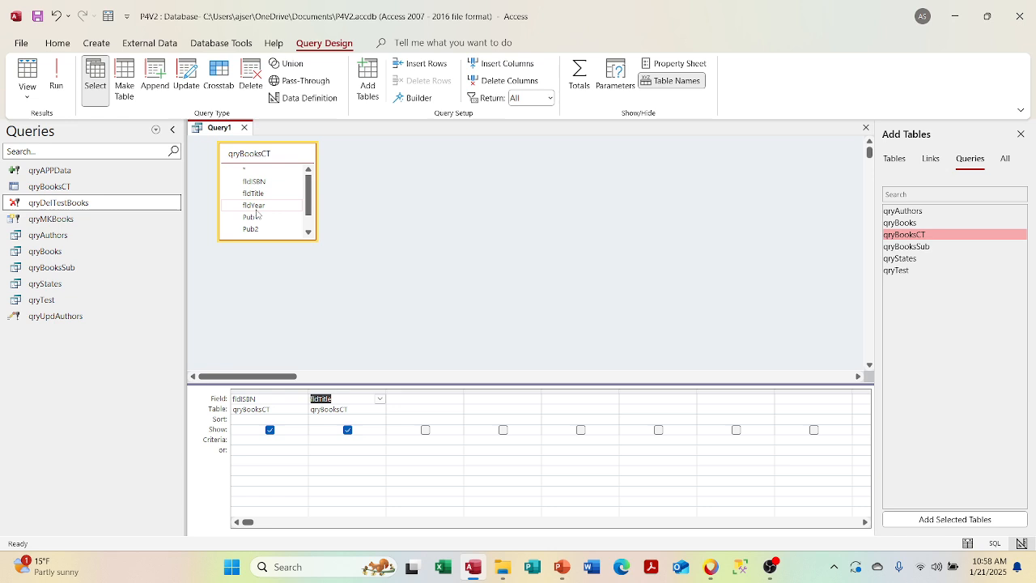
double_click(253, 206)
double_click(252, 217)
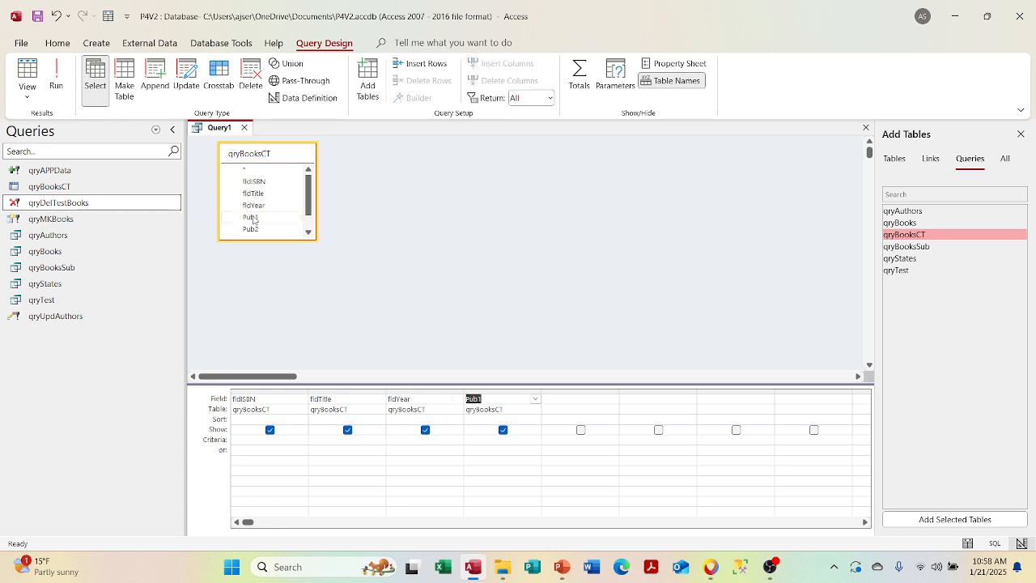
double_click(251, 229)
scroll(304, 220, down, 1)
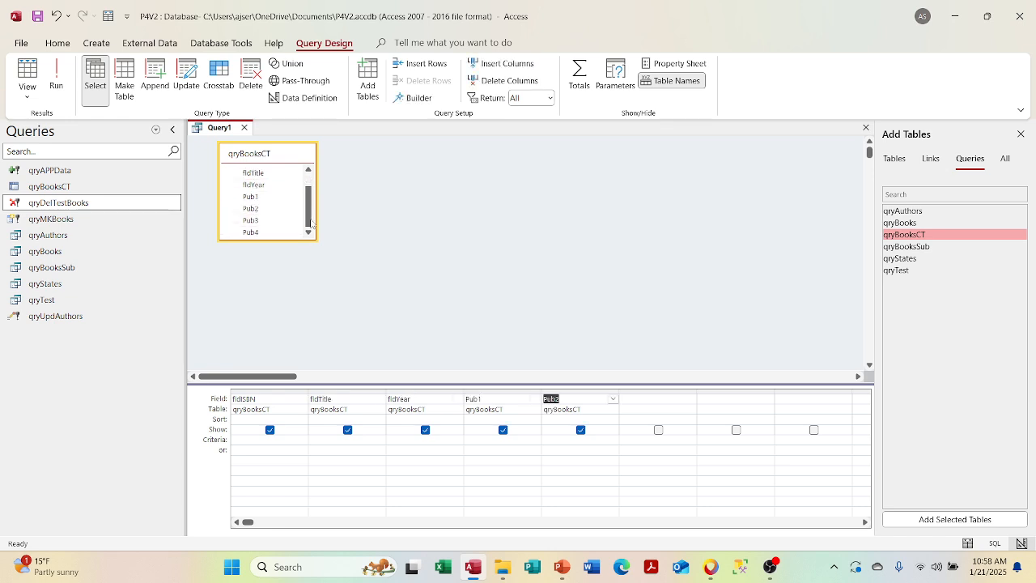
double_click(278, 220)
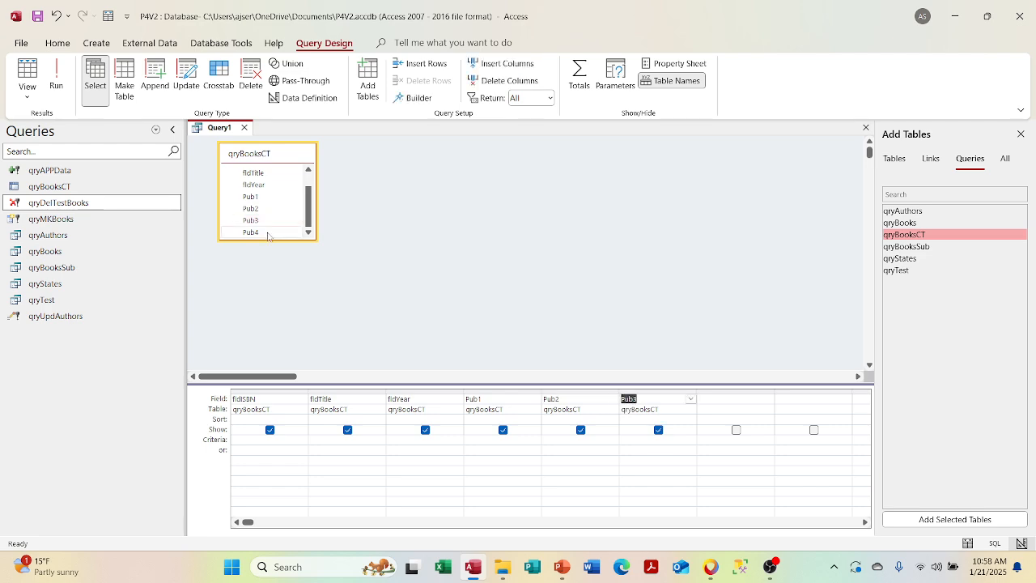
double_click(268, 232)
- Run the new query, review its SQL statement, and close it without saving
click(56, 85)
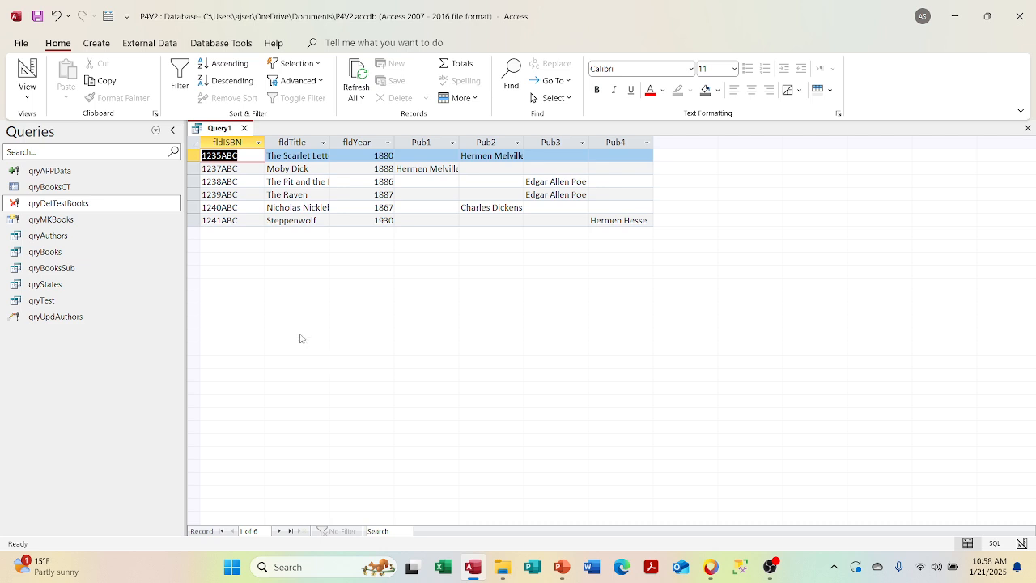
click(31, 94)
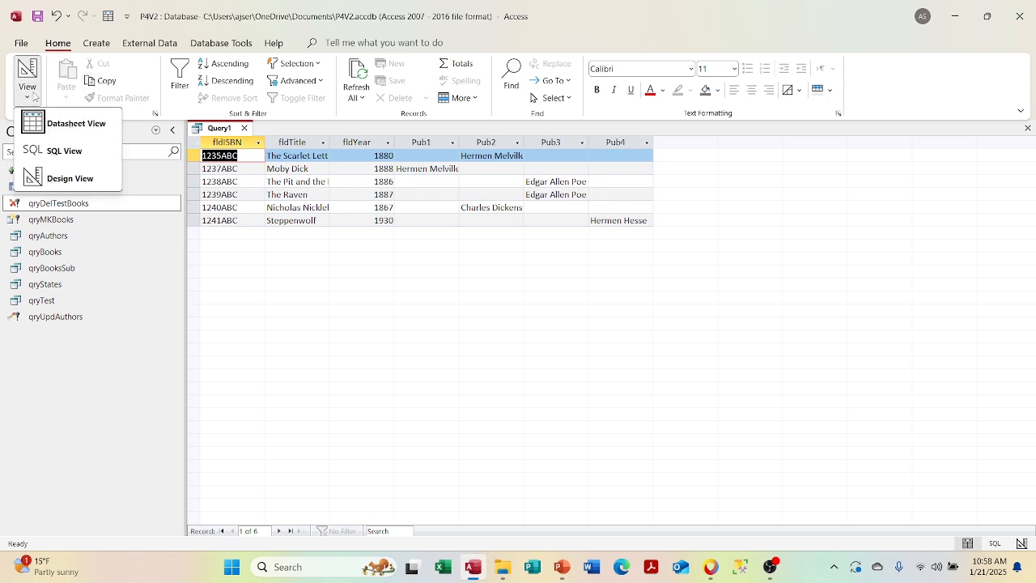
click(44, 149)
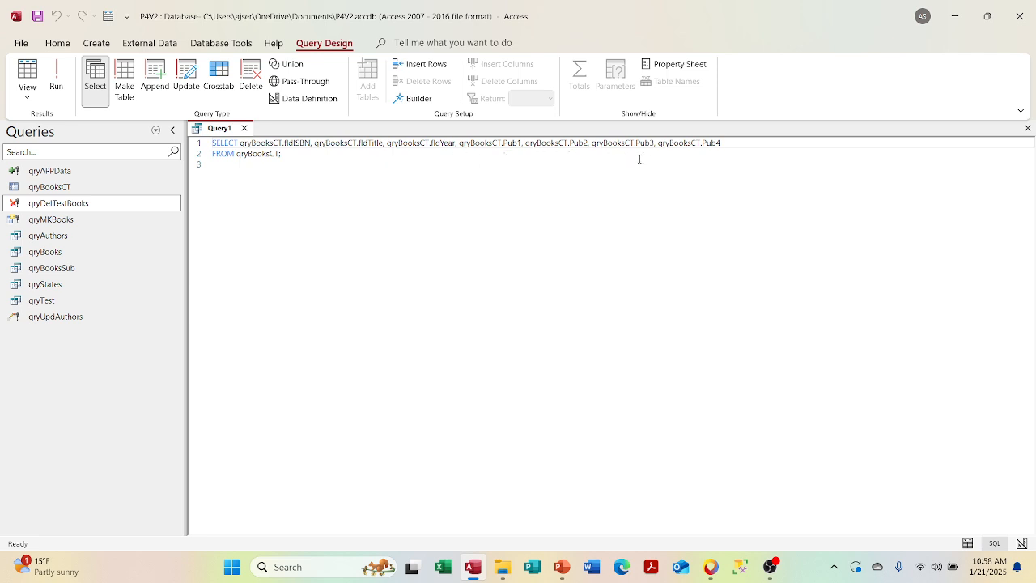
click(244, 128)
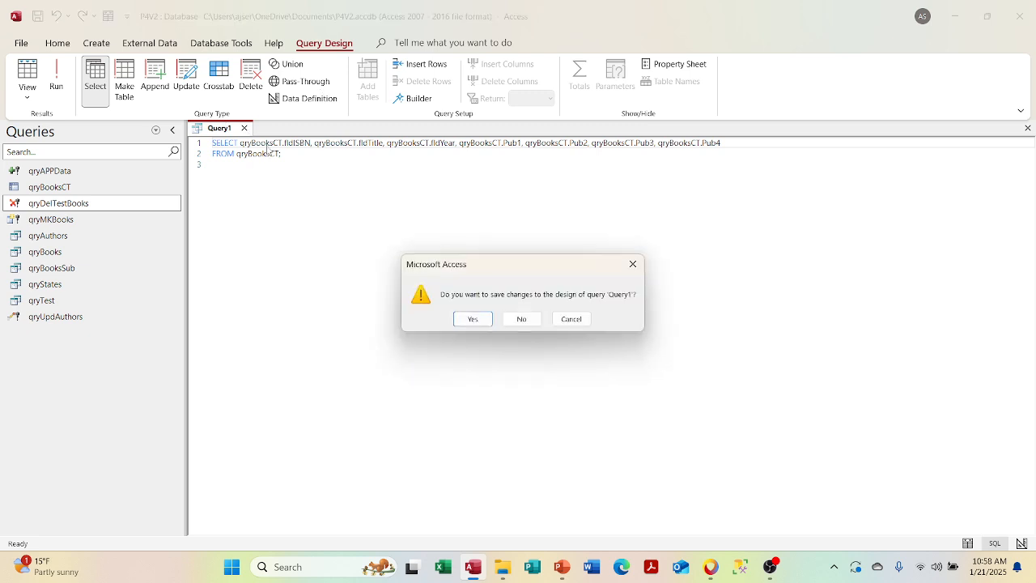
click(531, 318)
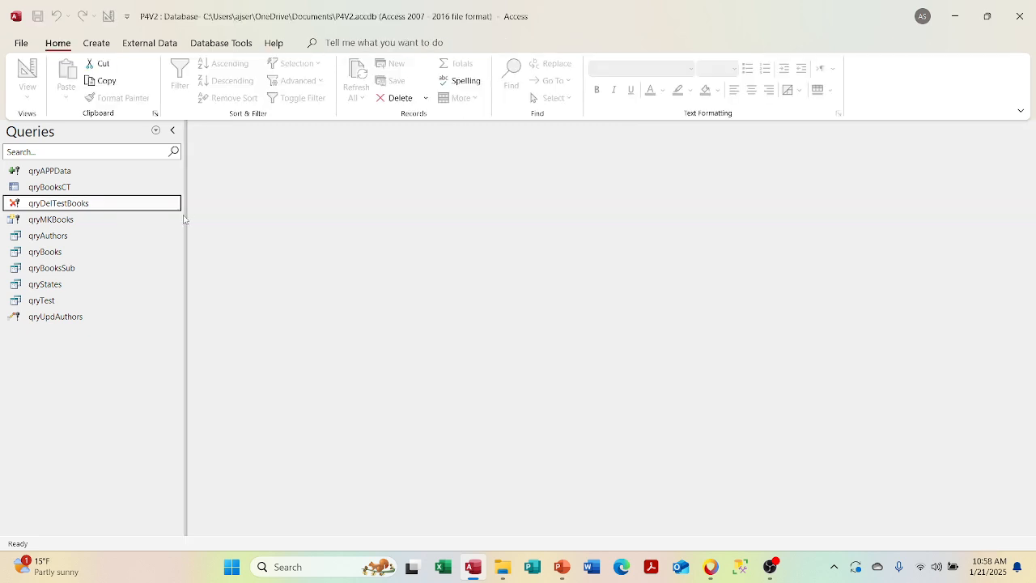
- Open qryBooksCT, compare its SQL statement with its datasheet columns up to Pub4, and close it again
double_click(106, 188)
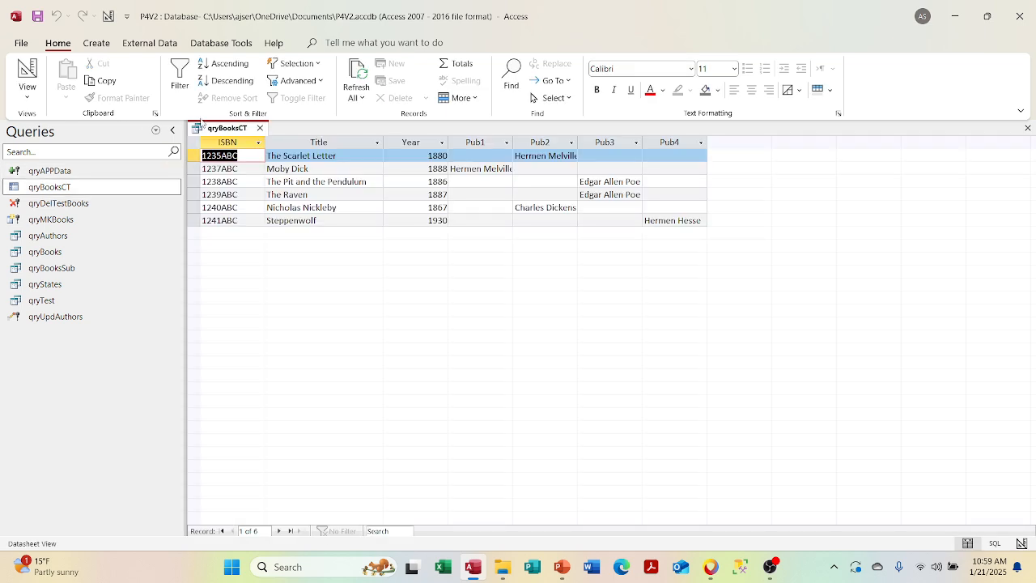
click(29, 98)
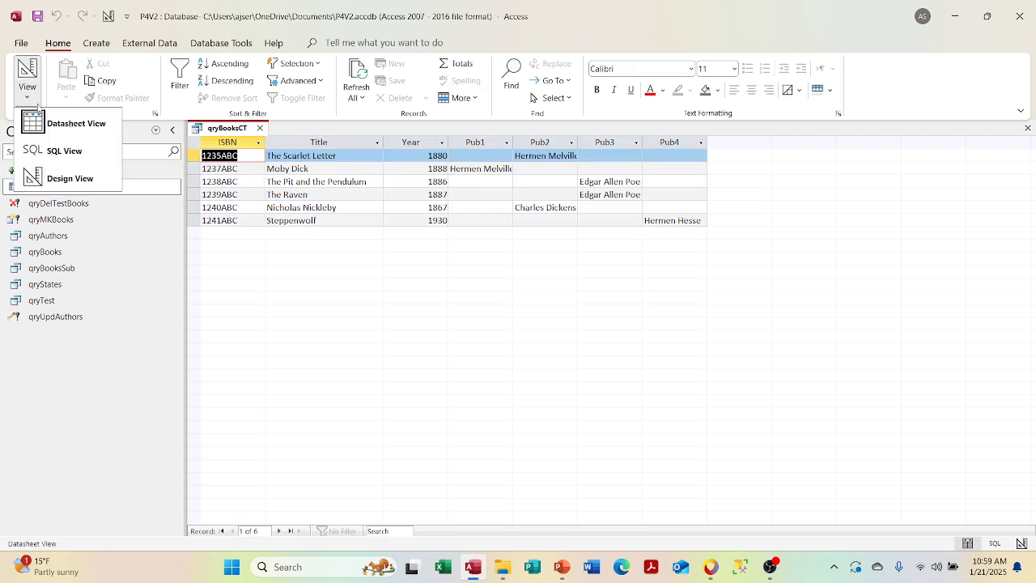
click(56, 152)
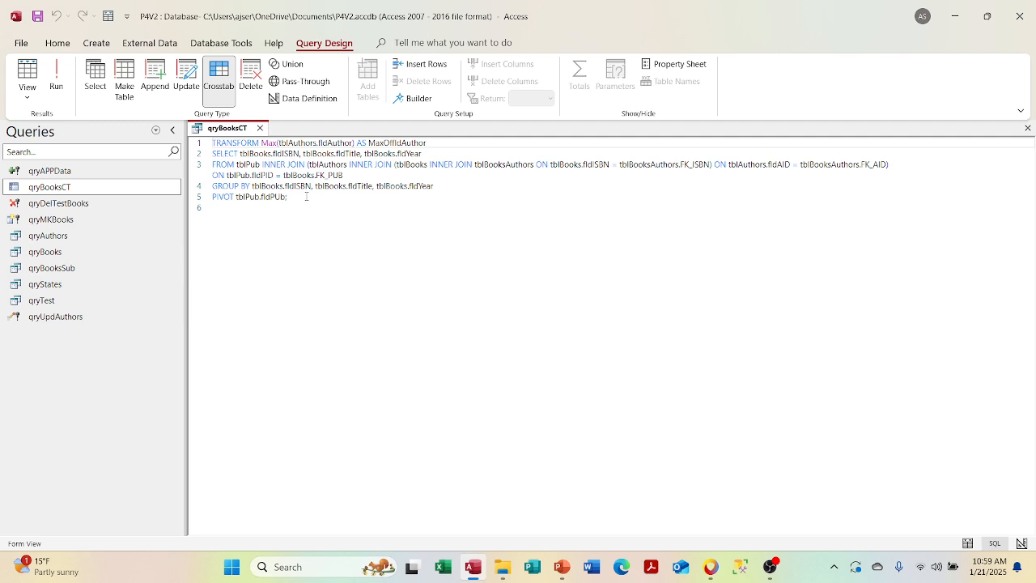
click(56, 76)
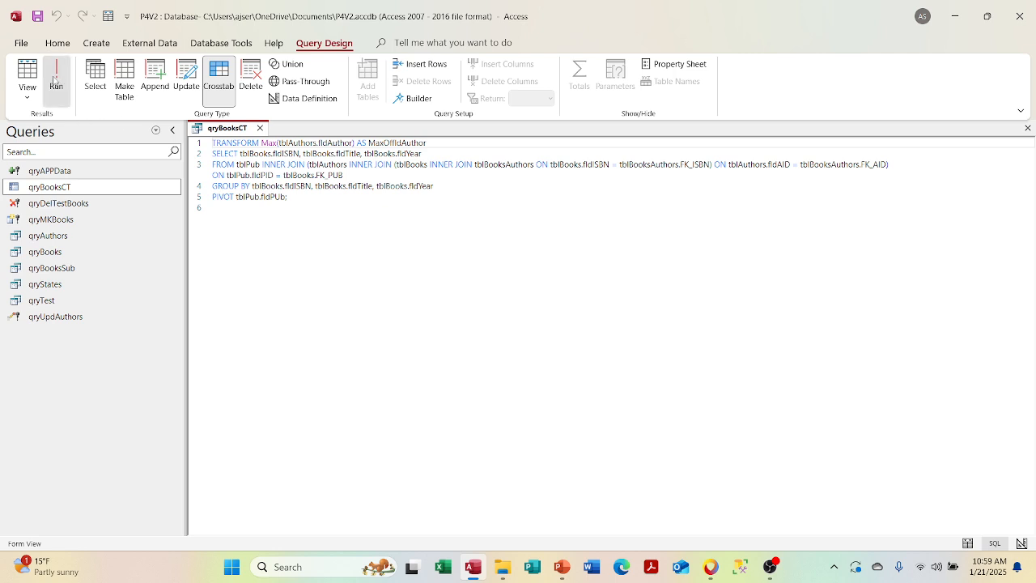
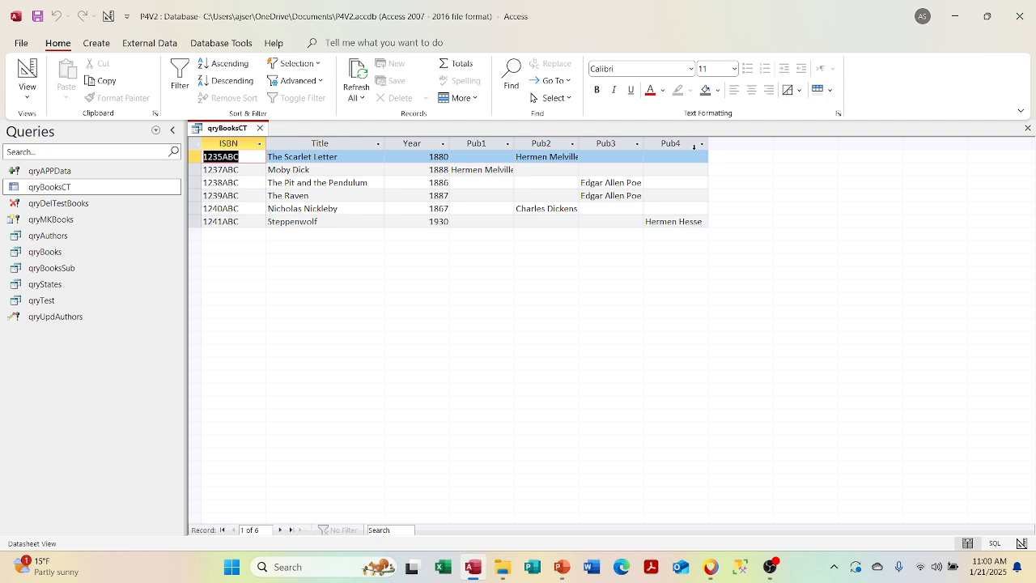
click(694, 146)
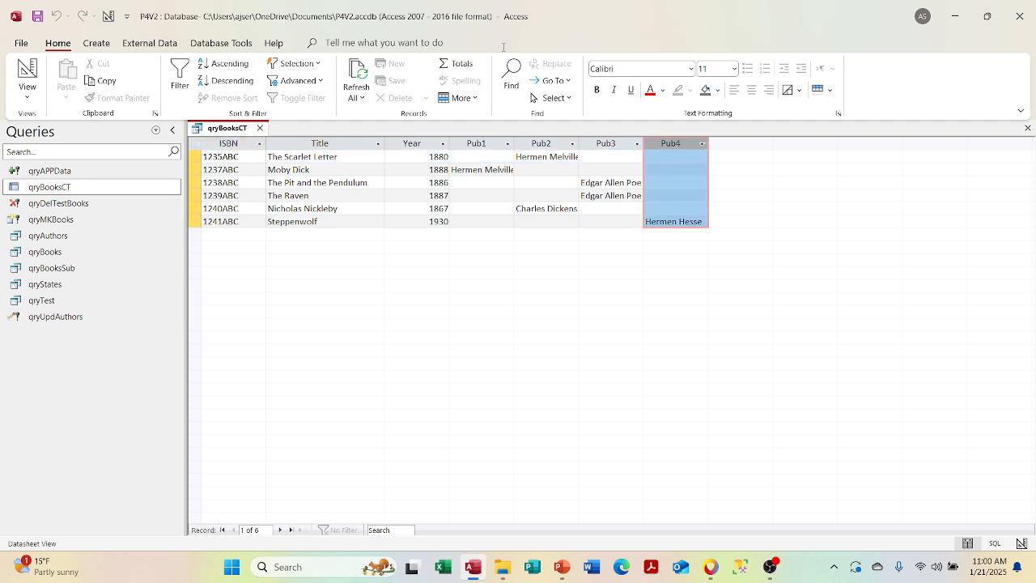
click(259, 129)
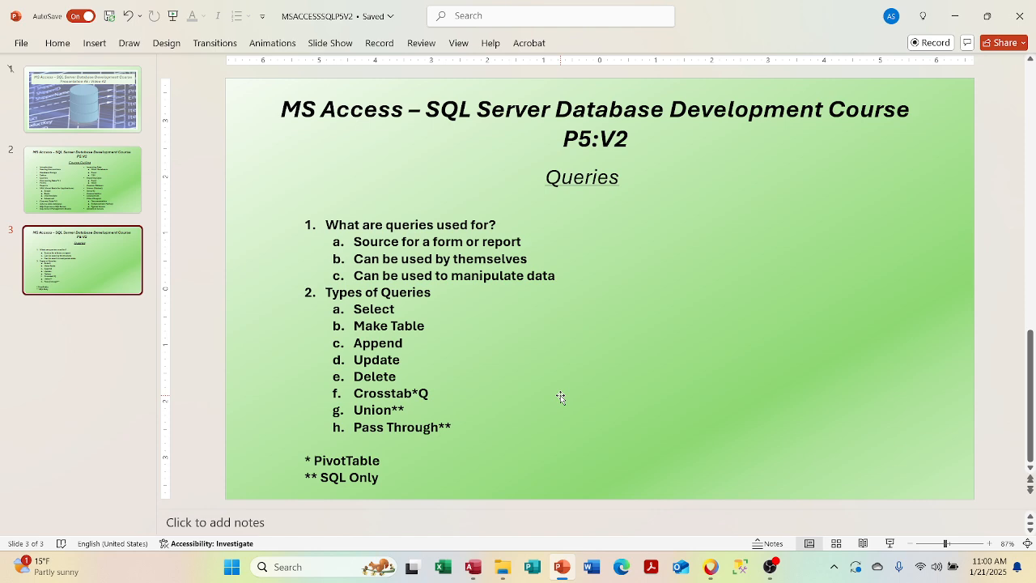
- Switch from the slides back to Access and open qryBooksCT in Design View
click(472, 567)
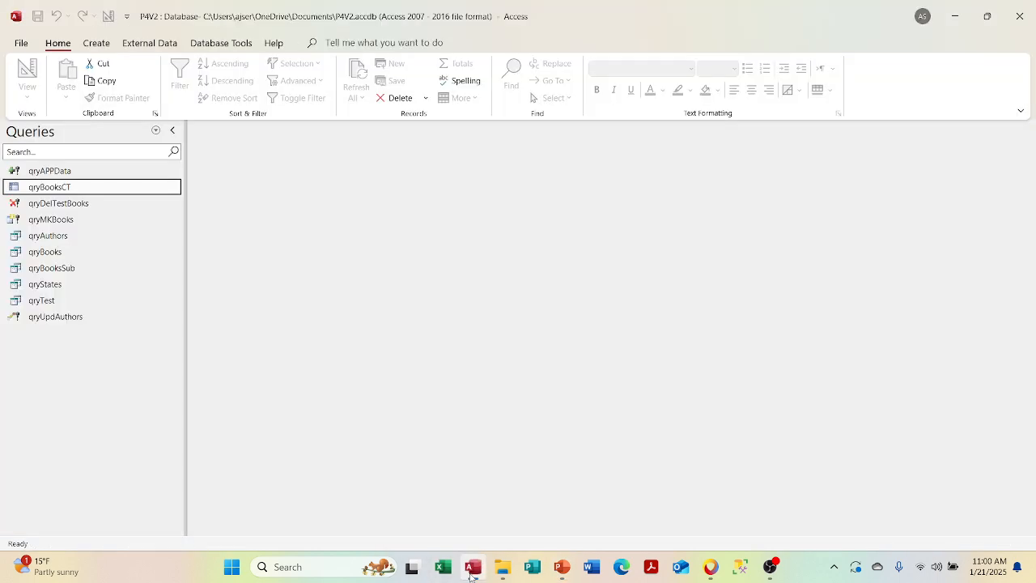
right_click(114, 191)
click(154, 215)
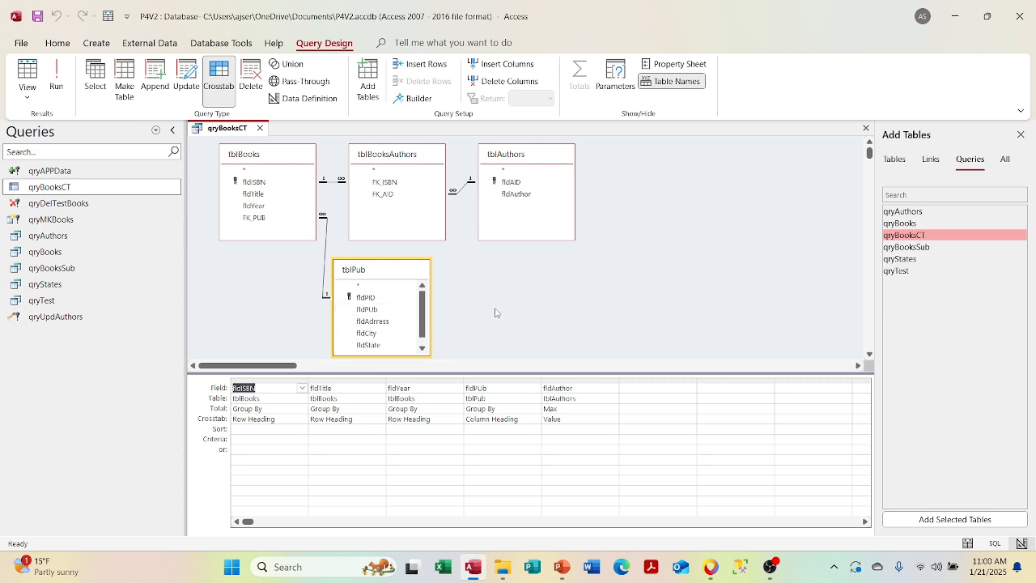
- Add fldAdrress from tblPub to the qryBooksCT design grid and set its Crosstab option to Column Heading
double_click(388, 322)
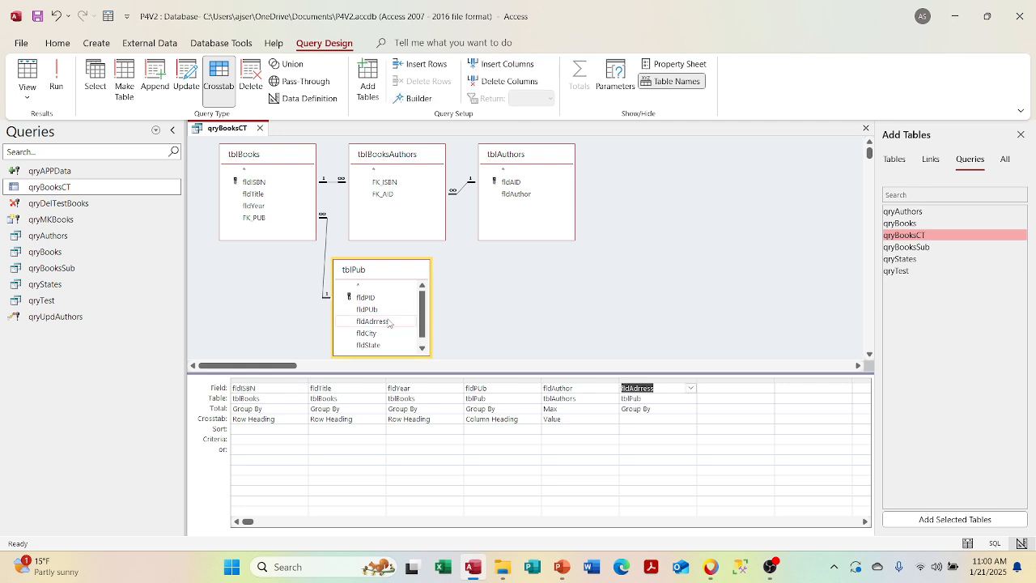
click(677, 427)
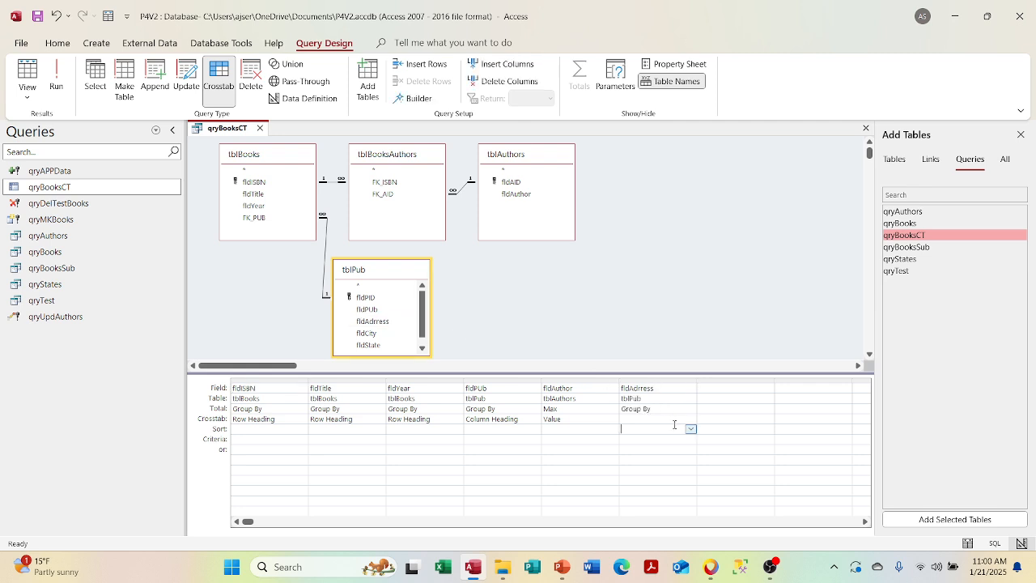
right_click(692, 425)
right_click(693, 420)
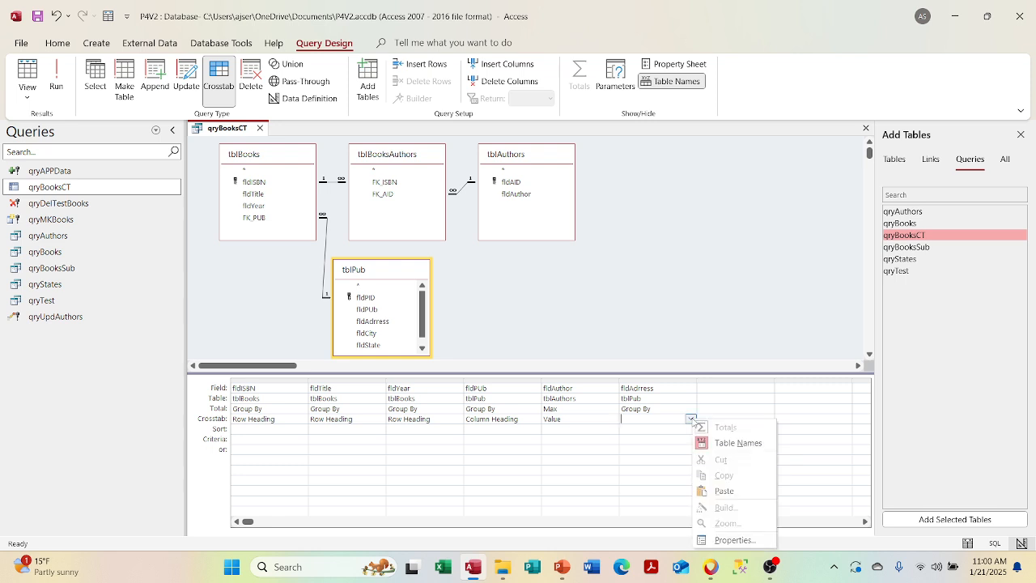
click(691, 418)
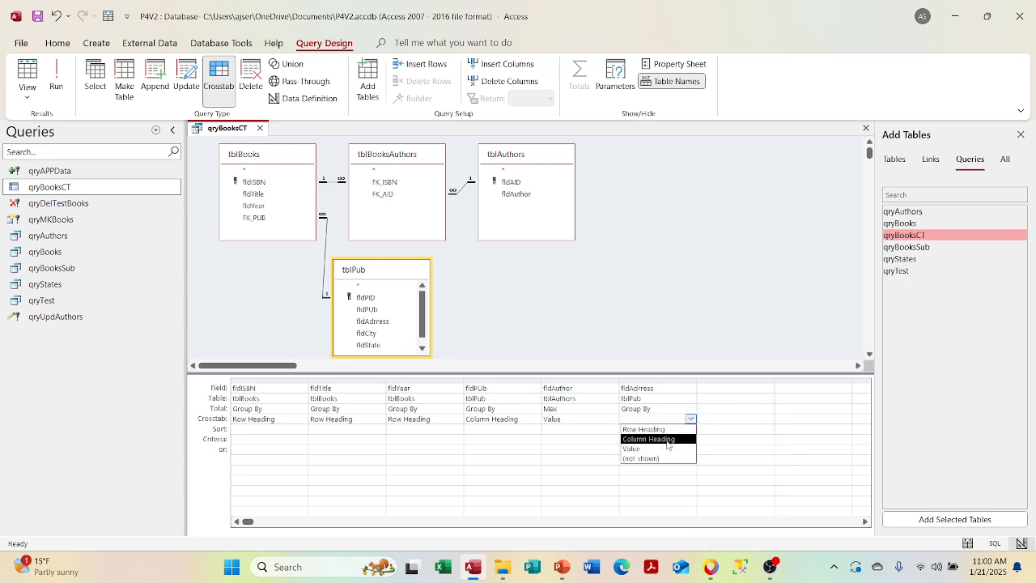
click(667, 442)
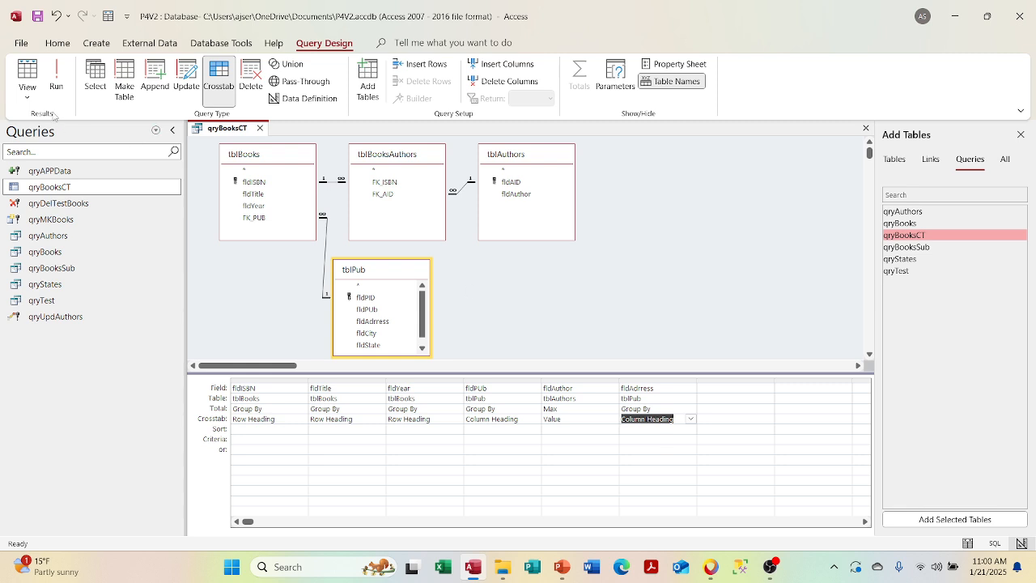
- Try running the crosstab with two column headings, and again with fldAdrress as a second Value using the Min total
click(55, 86)
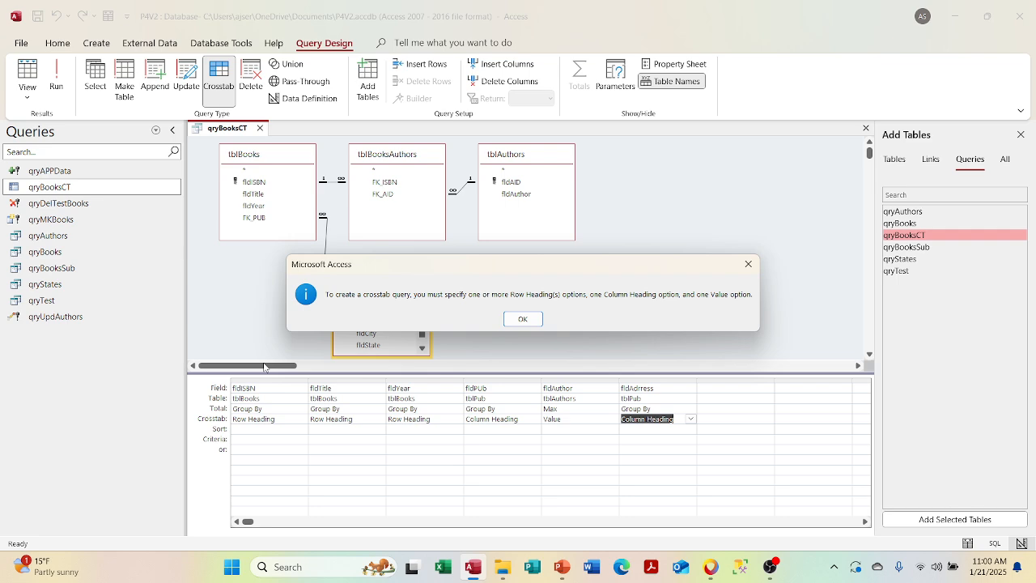
click(743, 270)
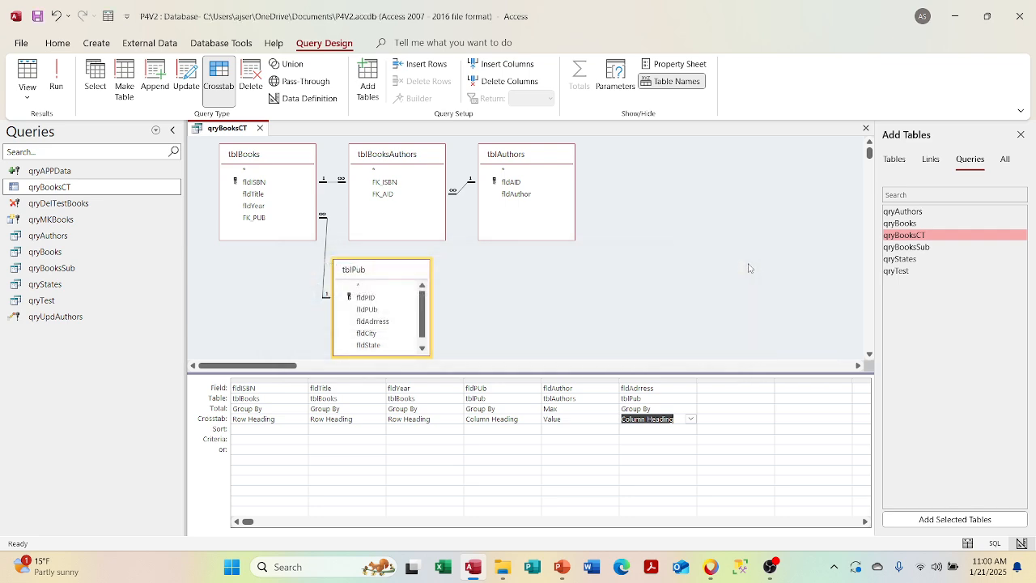
click(691, 419)
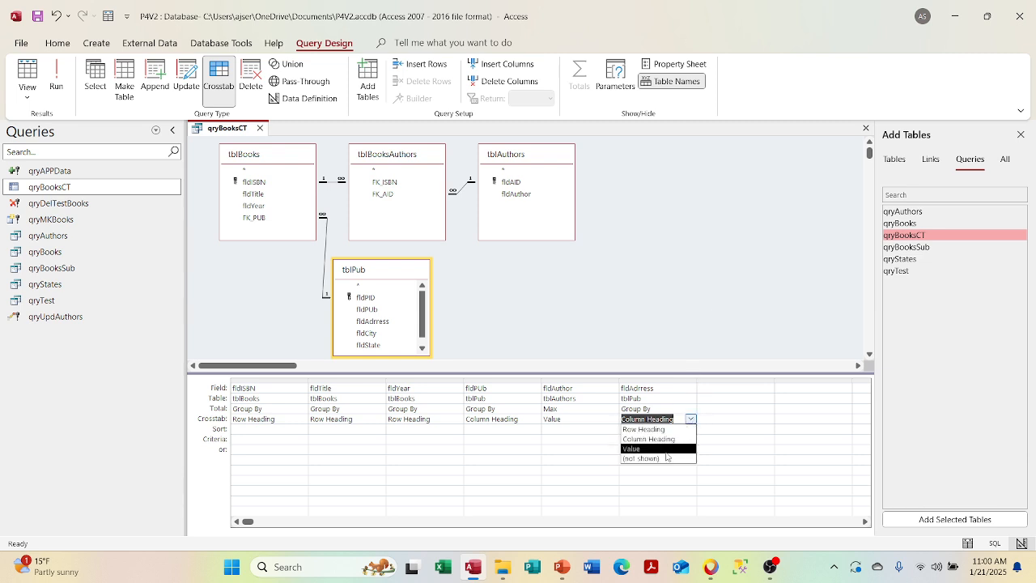
click(640, 449)
click(674, 409)
click(691, 409)
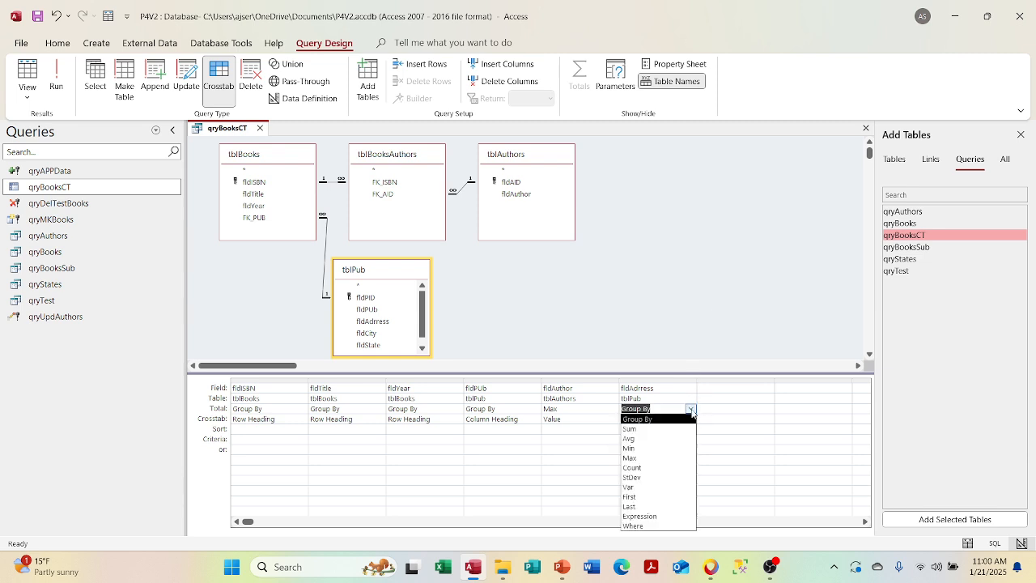
click(669, 448)
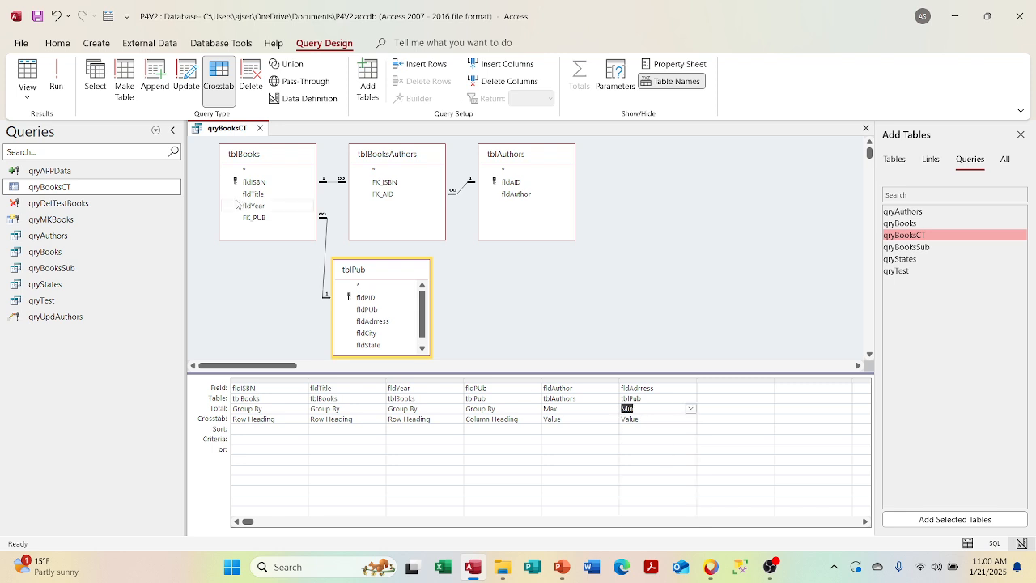
click(58, 81)
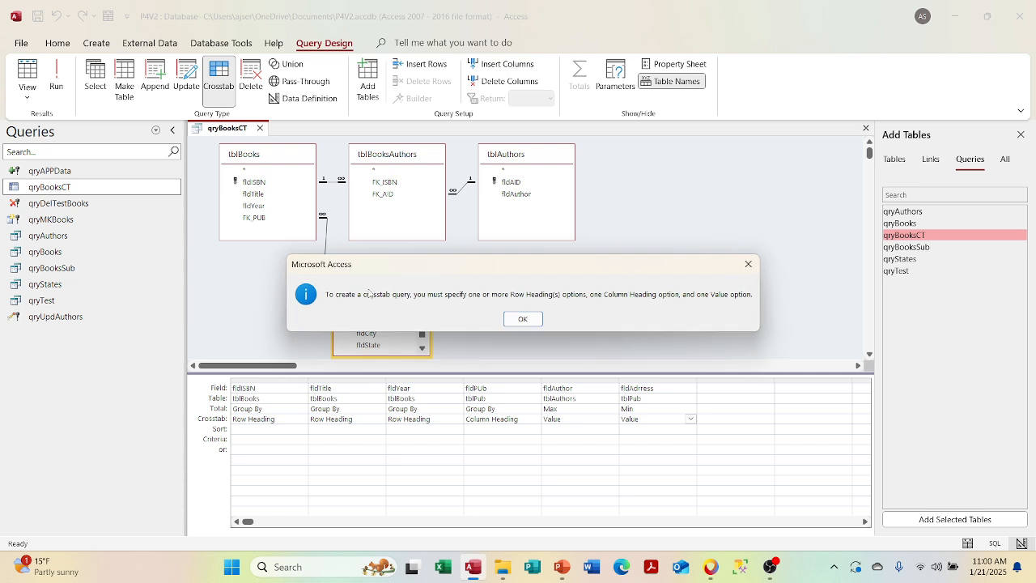
click(525, 320)
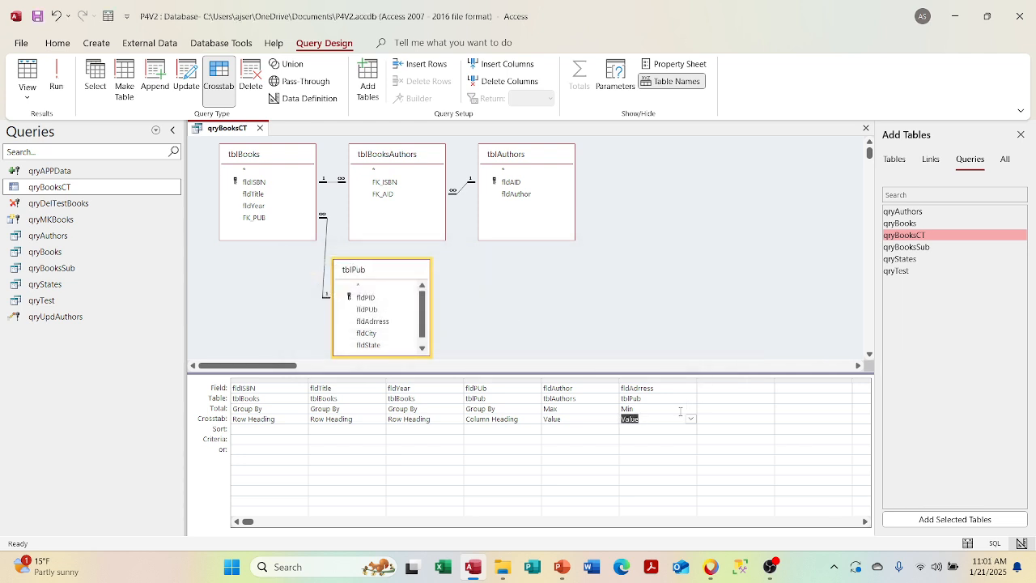
- Change fldAdrress to a Row Heading with the Group By total and run the crosstab query
click(690, 418)
click(688, 429)
click(691, 409)
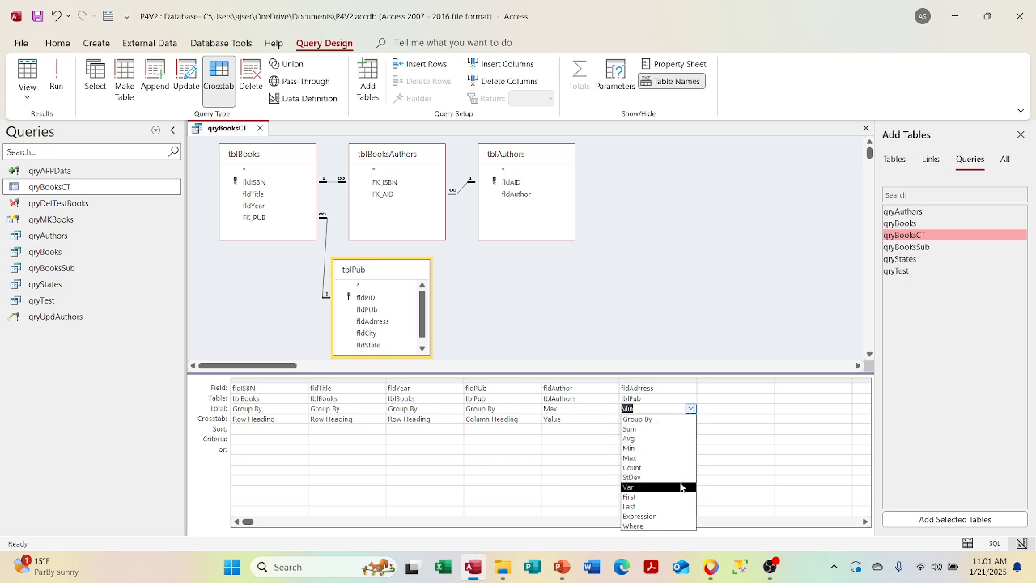
click(682, 419)
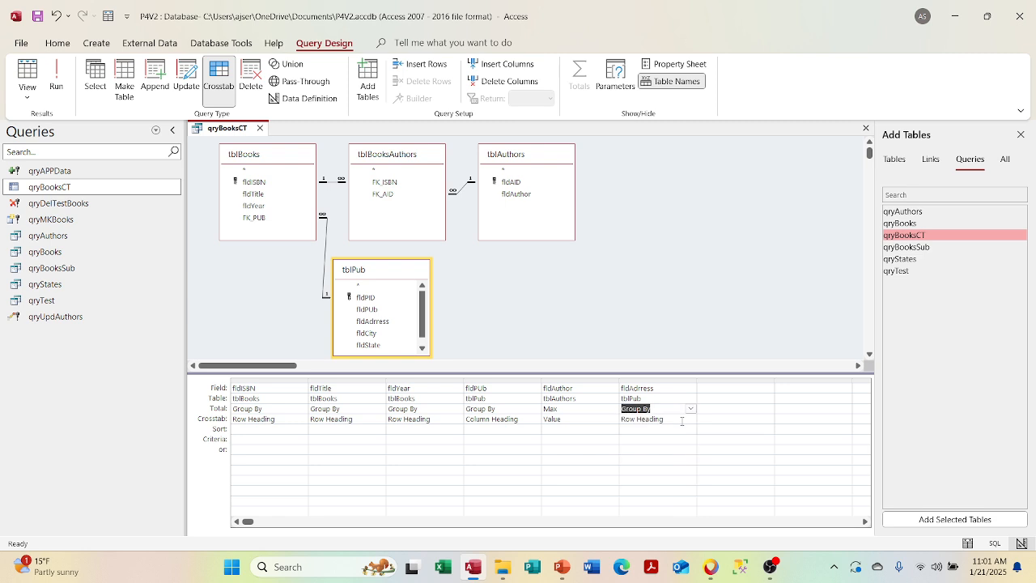
click(62, 88)
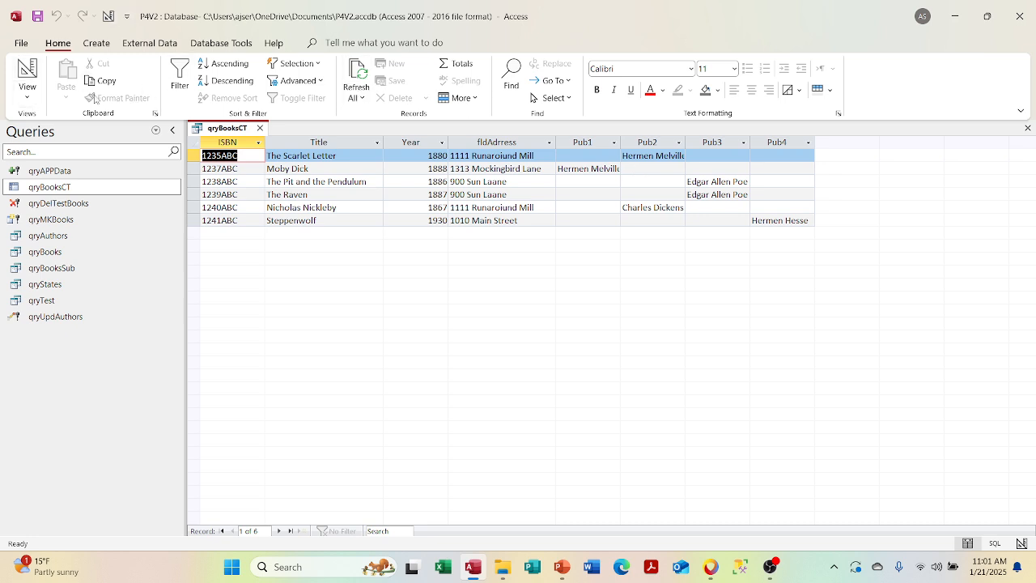
- Return qryBooksCT to Design View and close it without saving the changes
click(28, 90)
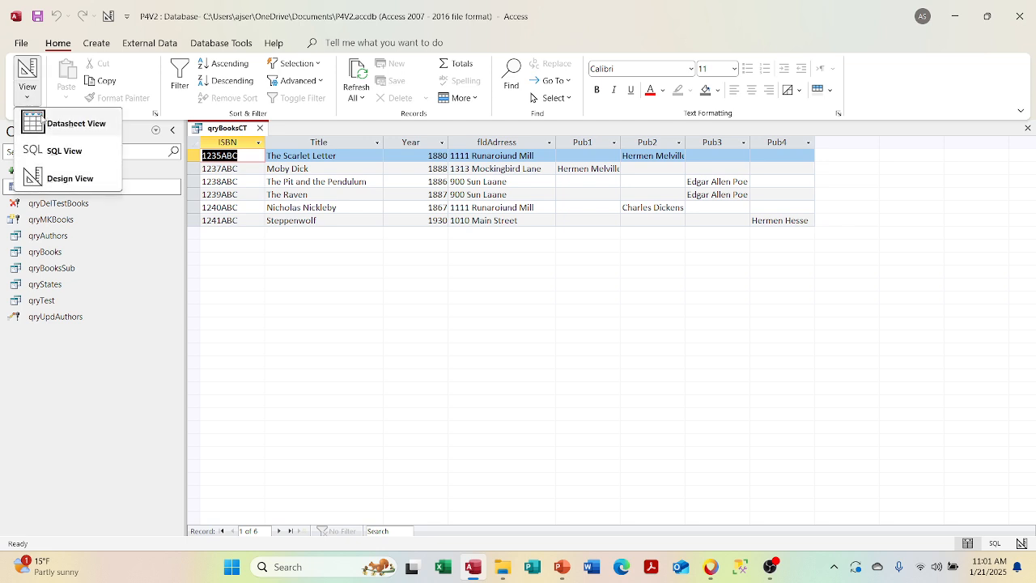
click(57, 177)
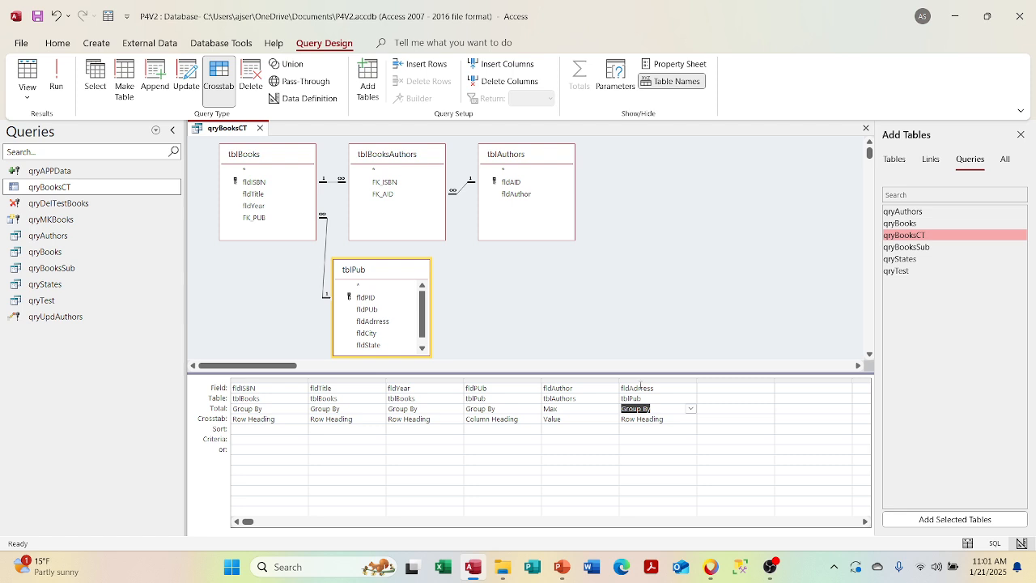
click(865, 128)
click(523, 319)
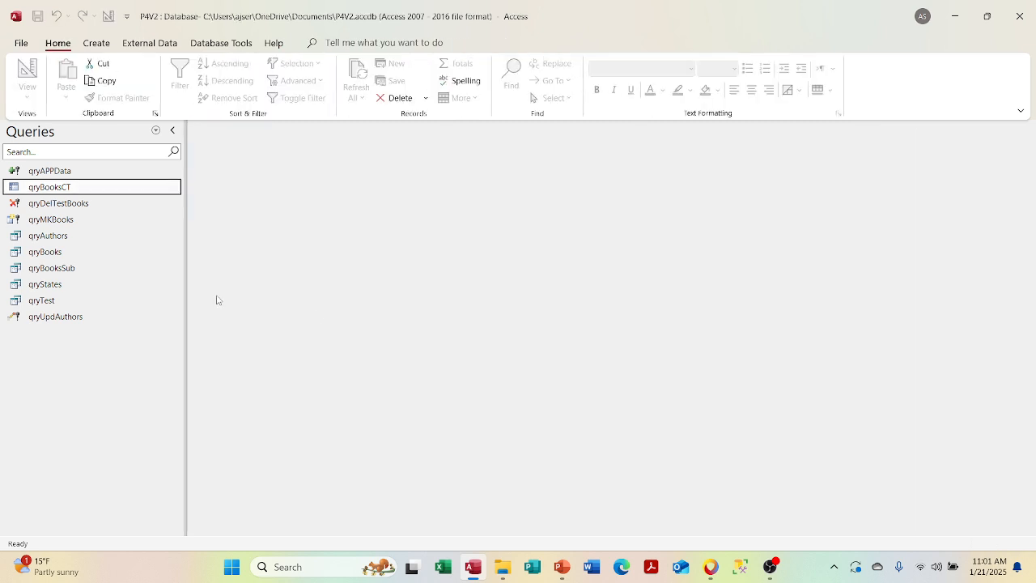
- Make a copy of the qryBooksCT query and name it qryBooksCT2
right_click(106, 195)
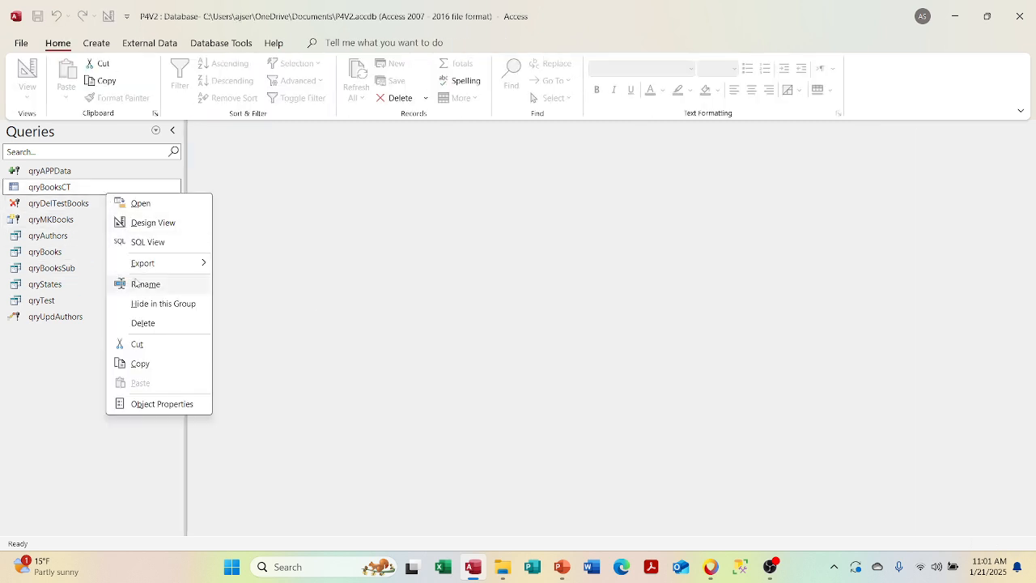
click(144, 366)
right_click(97, 359)
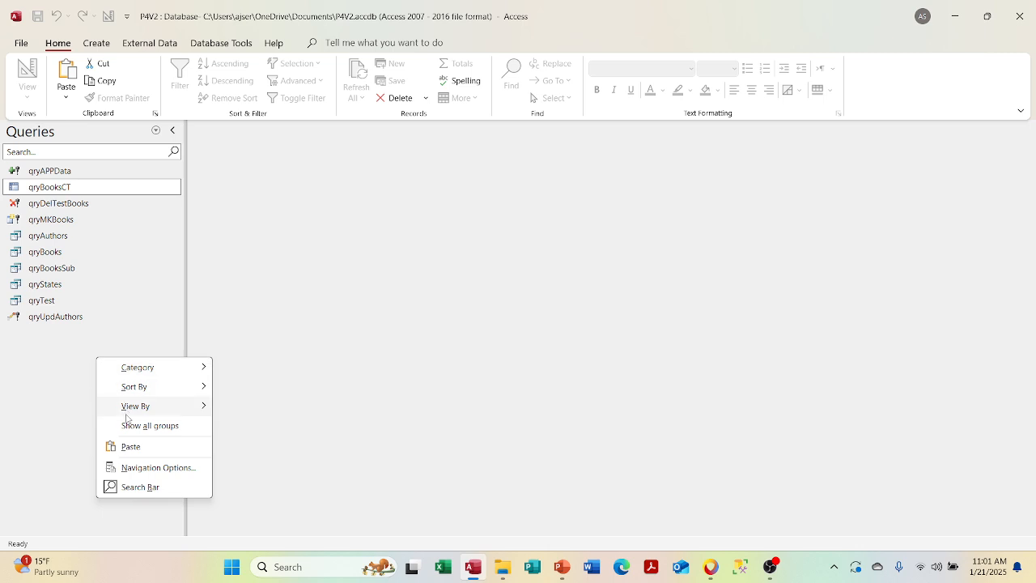
click(127, 454)
key(Right)
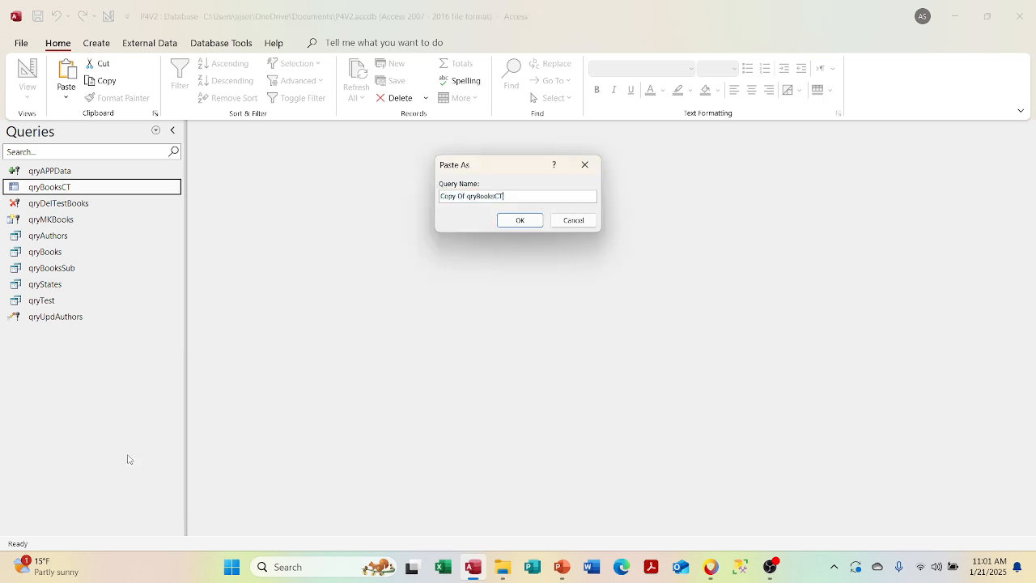
text(2)
key(ctrl+Left)
key(BackSpace)
key(BackSpace)
key(BackSpace)
key(BackSpace)
key(BackSpace)
key(BackSpace)
key(BackSpace)
key(BackSpace)
key(Return)
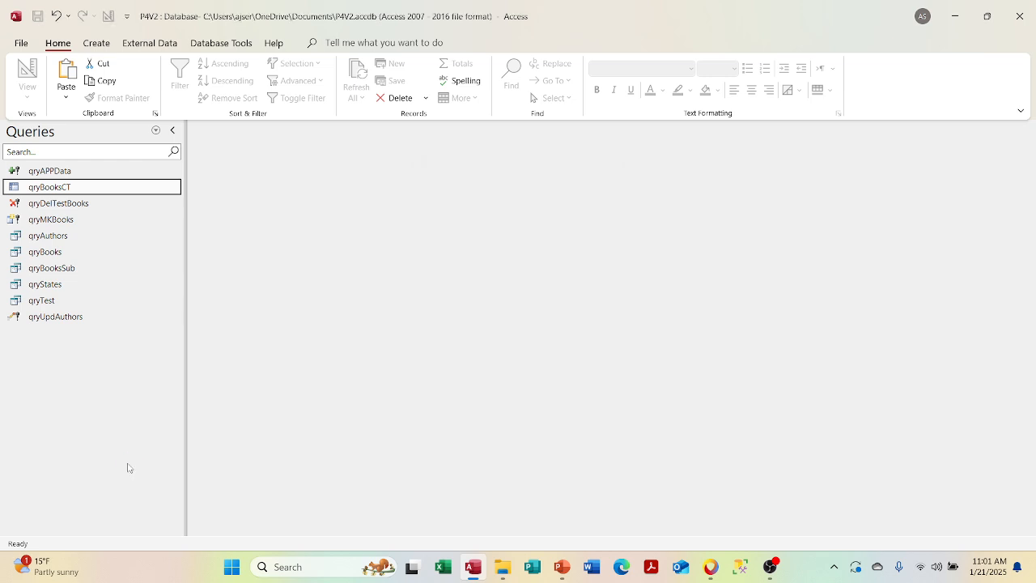
- Open the qryBooksCT2 query in Design View
click(52, 203)
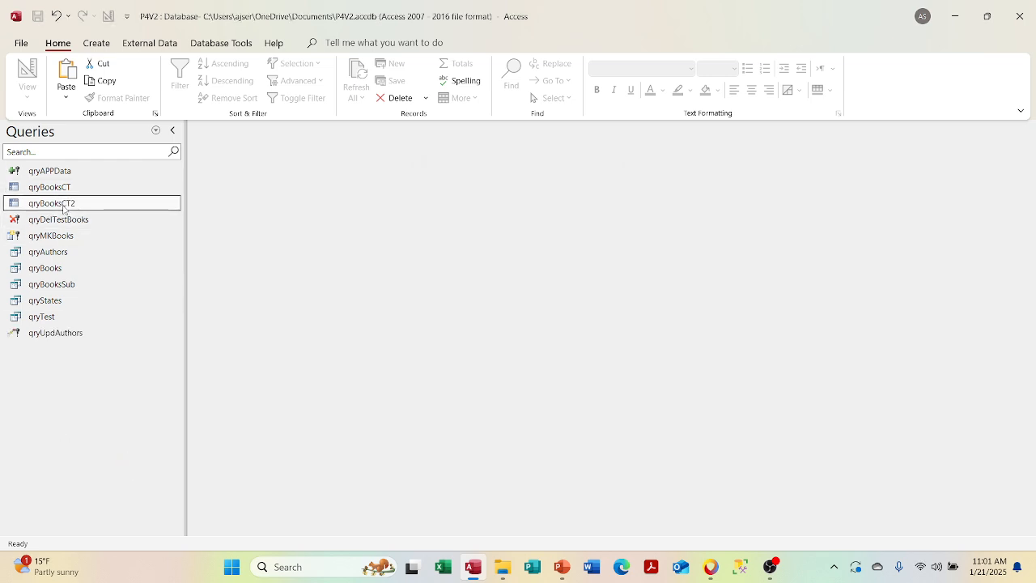
right_click(64, 204)
click(89, 233)
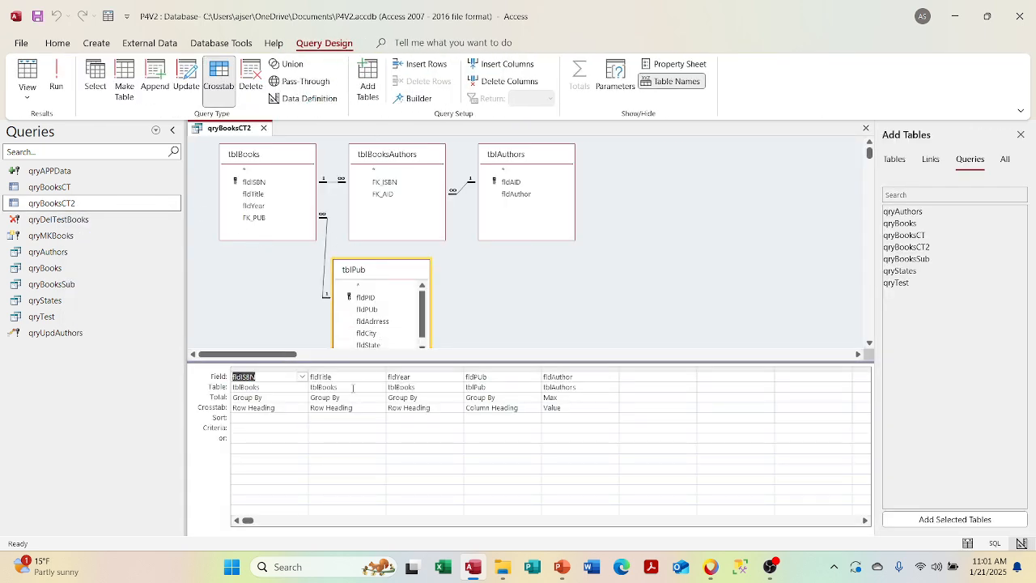
- Replace the first row heading fldISBN with fldPUb from tblPub in the design grid
click(303, 388)
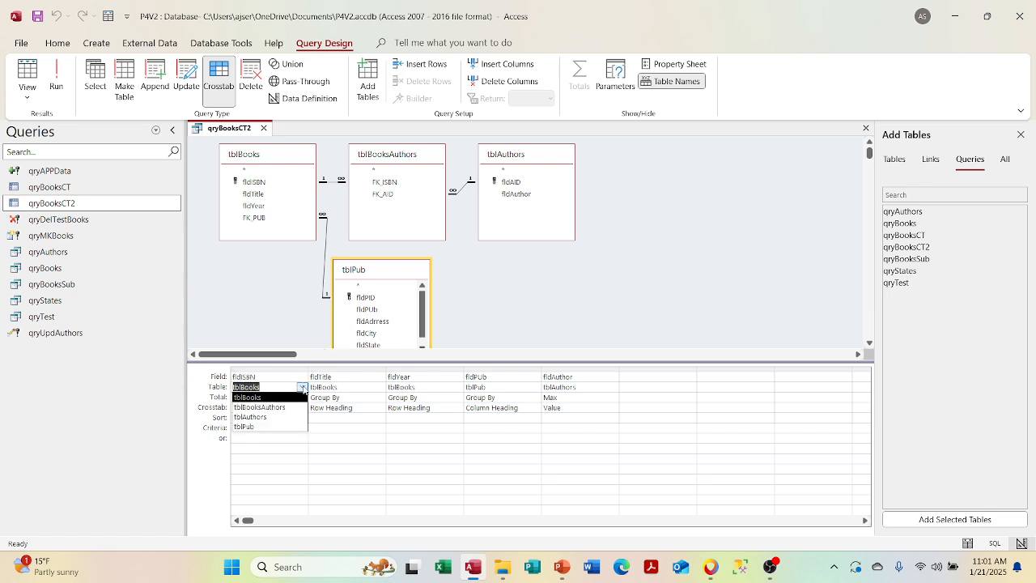
click(286, 427)
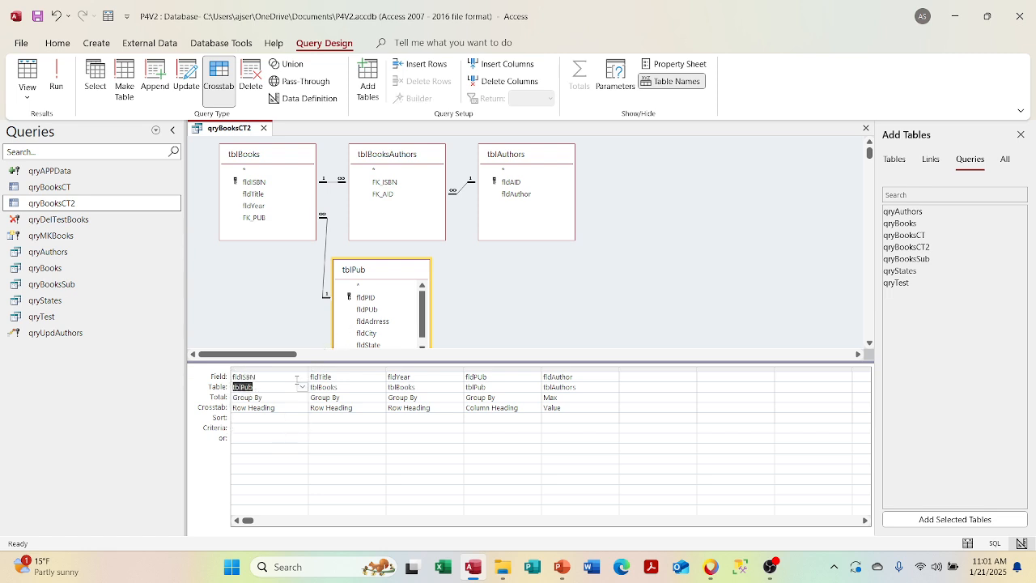
click(298, 377)
click(301, 376)
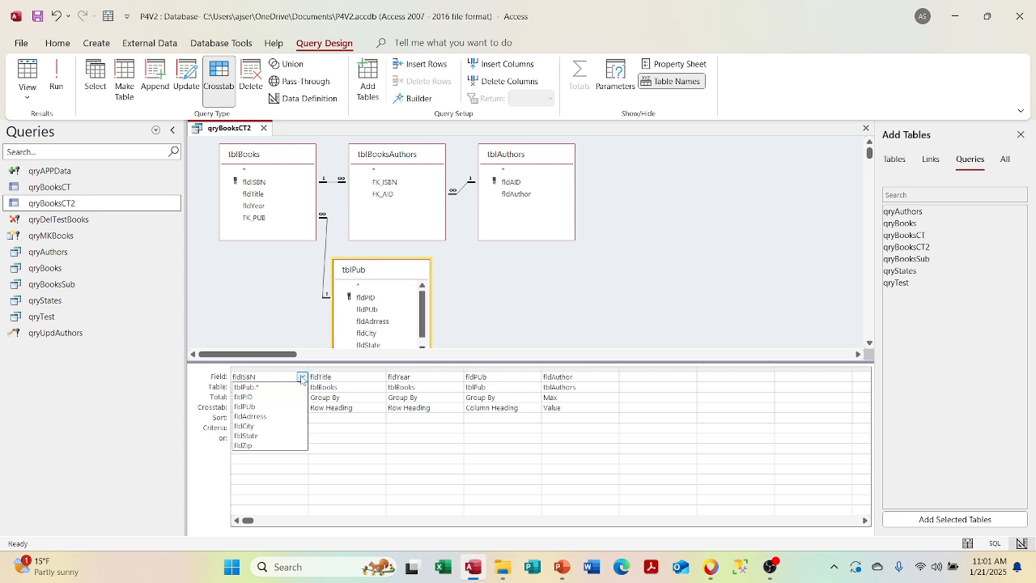
click(305, 401)
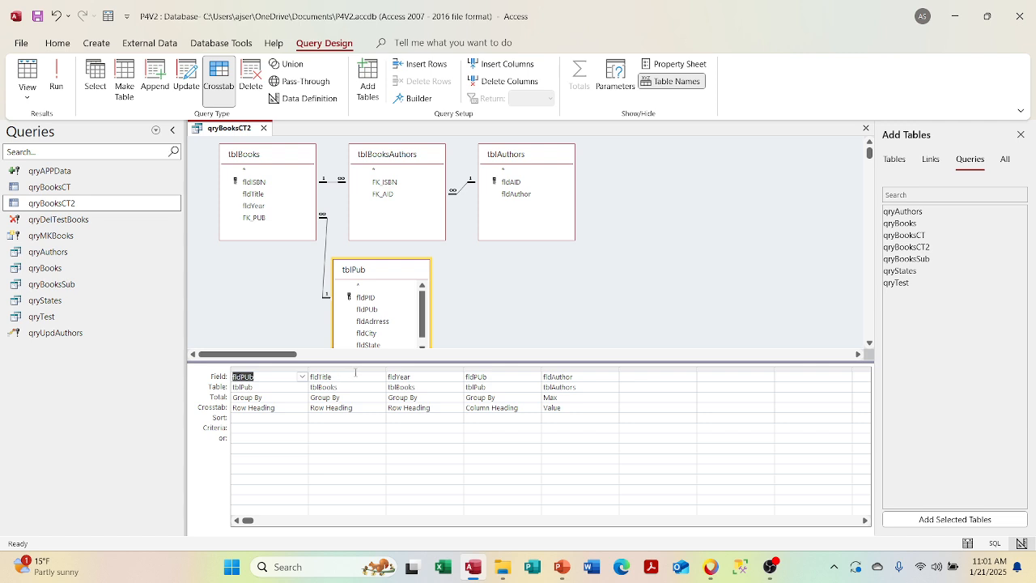
- Replace the second row heading fldTitle with fldAdrress from tblPub
click(383, 389)
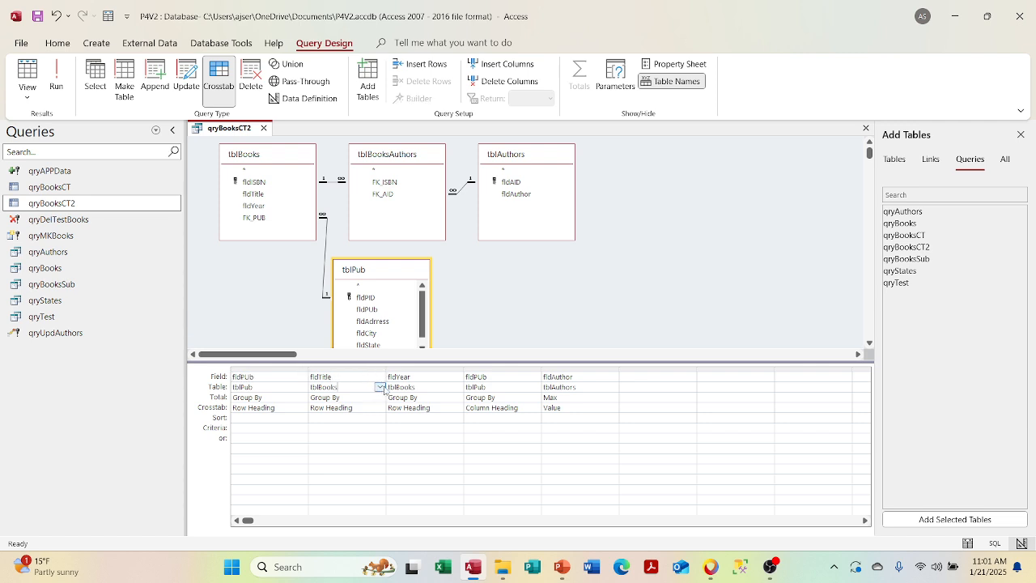
click(381, 387)
click(368, 424)
click(380, 376)
click(365, 418)
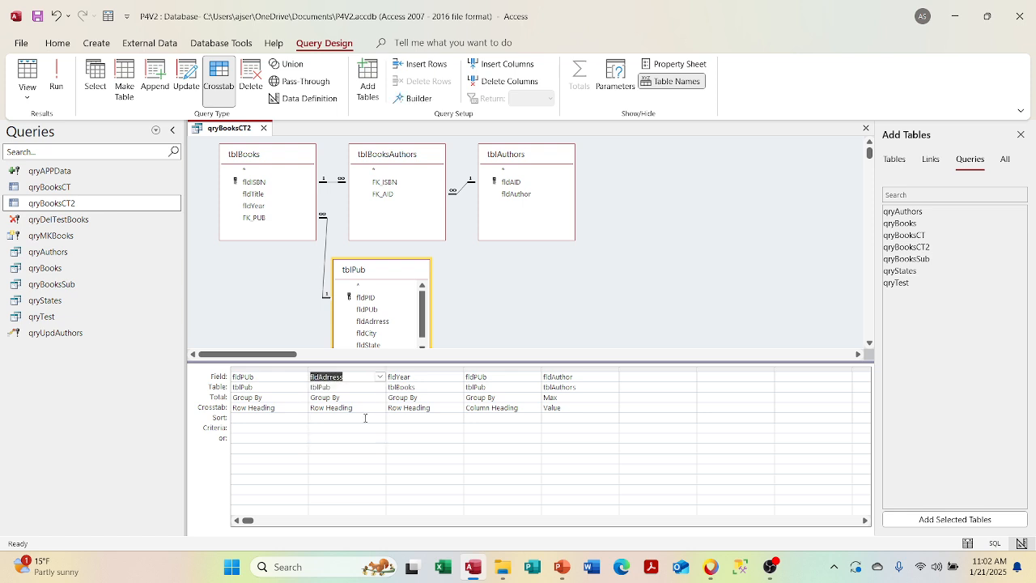
- Replace the third row heading fldYear with fldCity from tblPub
click(449, 397)
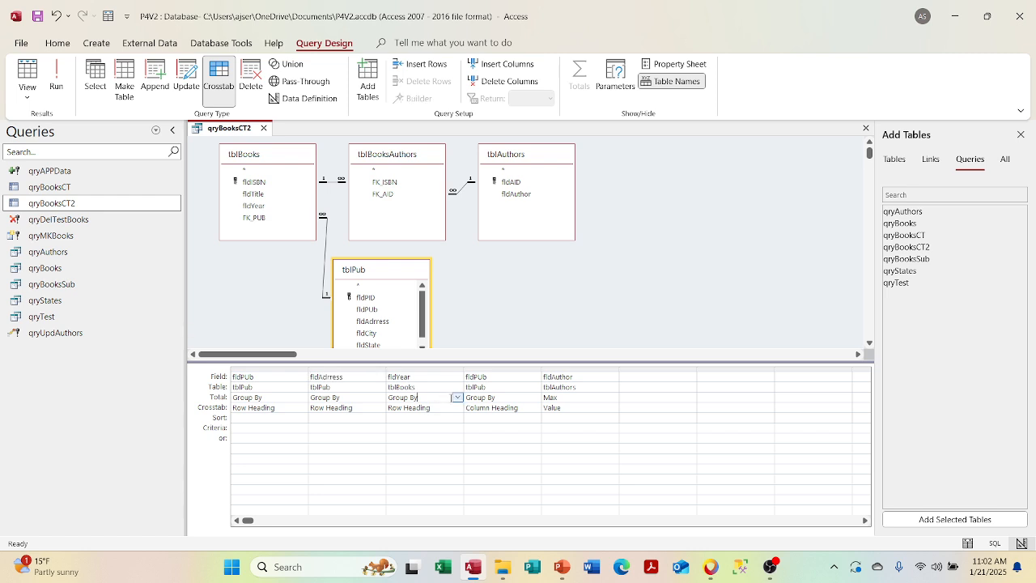
click(459, 399)
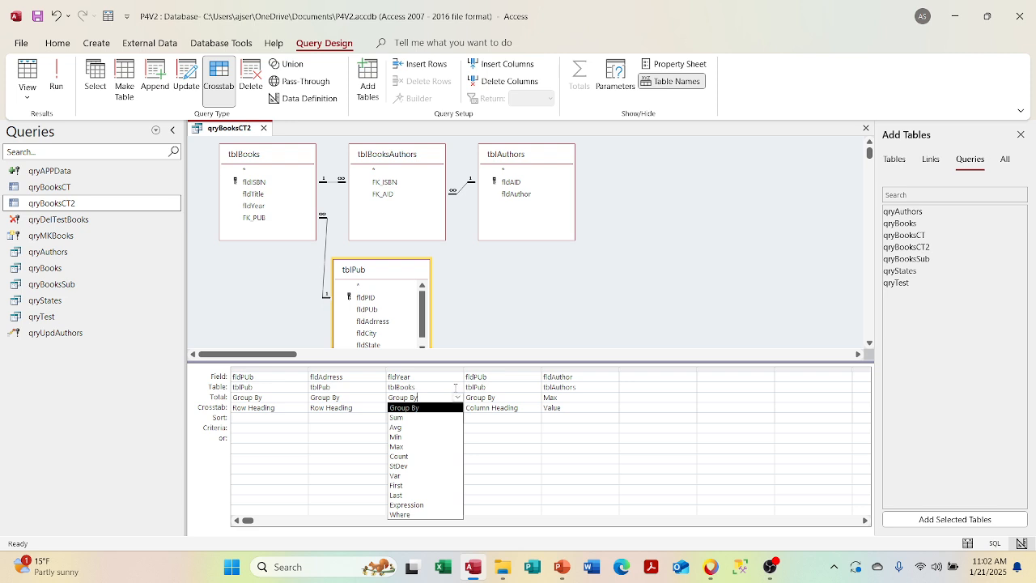
click(458, 387)
click(446, 427)
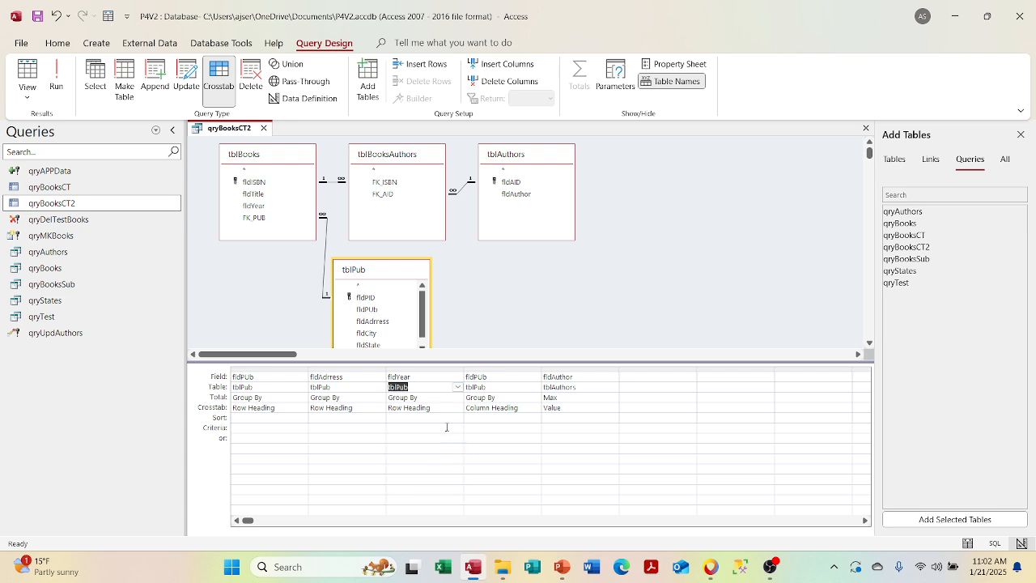
click(458, 378)
click(436, 427)
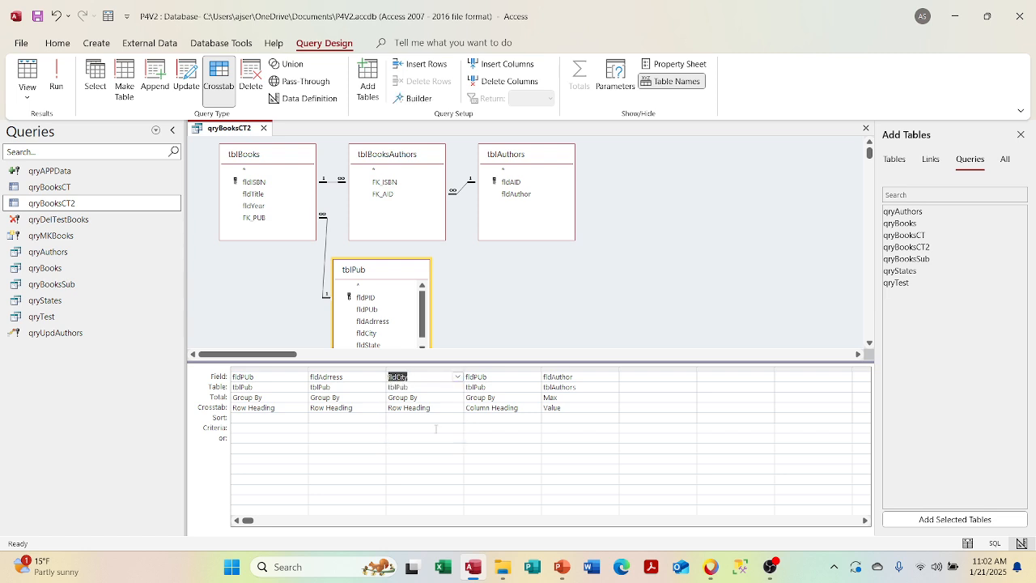
- Add fldState from tblPub to the design grid and move its column between fldCity and the column-heading fldPUb
click(666, 374)
double_click(368, 345)
click(674, 387)
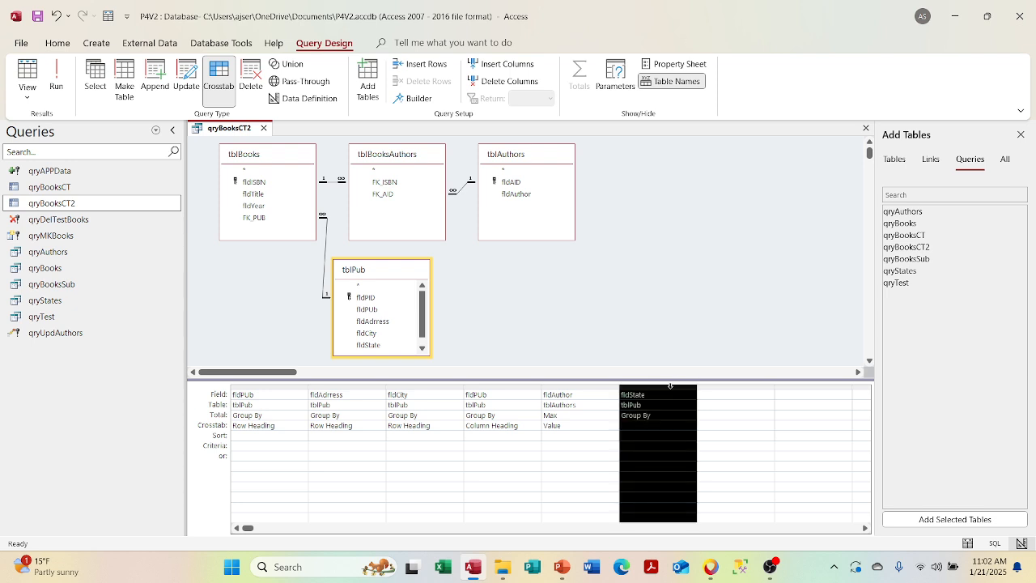
drag(674, 387, 477, 393)
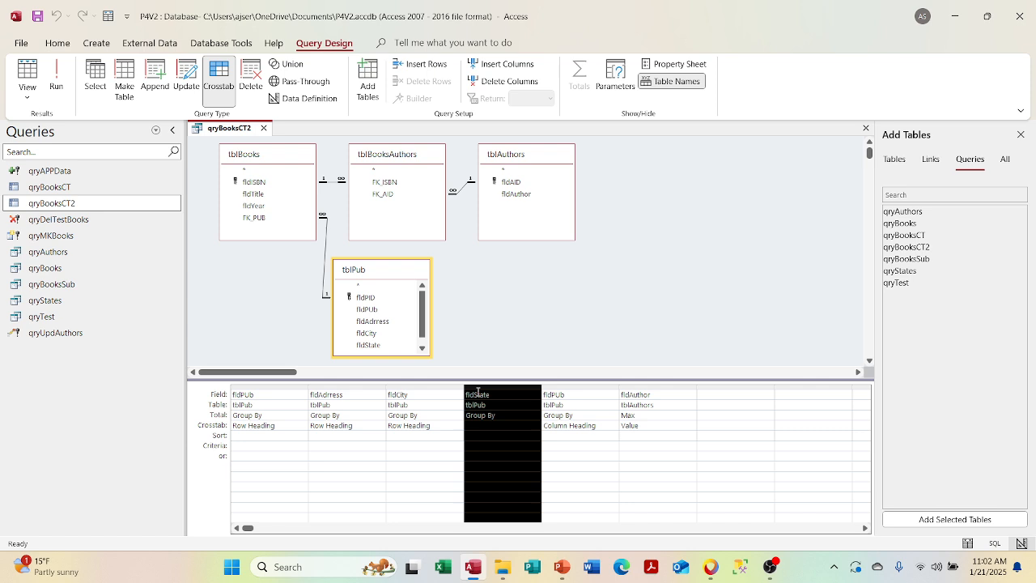
- Set the Crosstab option of fldState to Row Heading
right_click(513, 421)
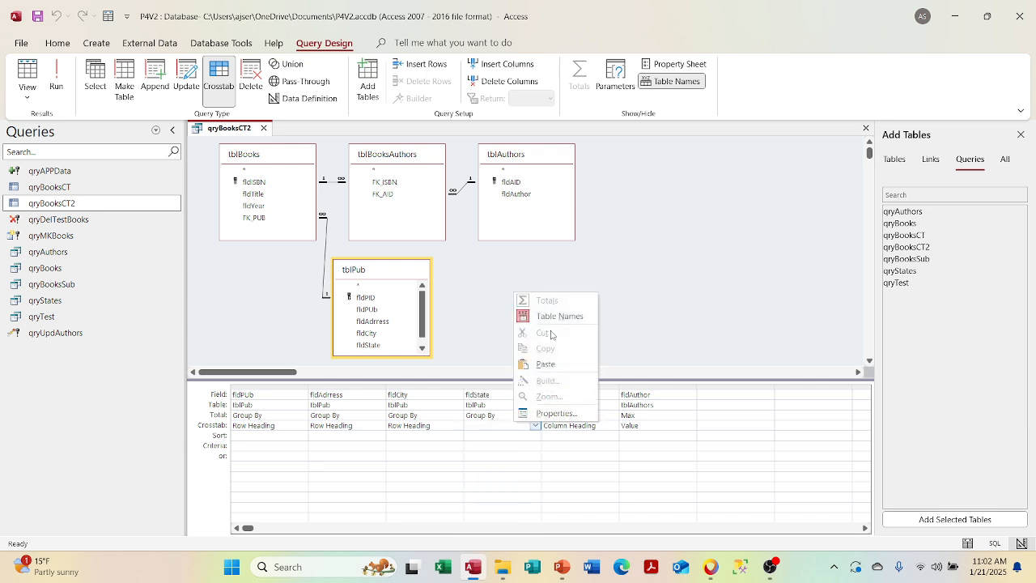
click(486, 435)
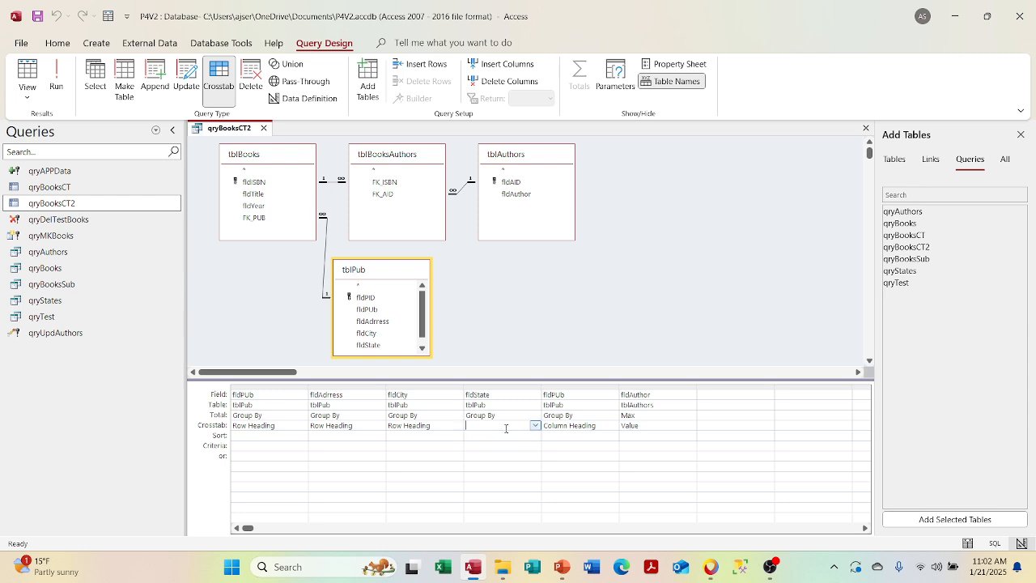
click(535, 426)
click(519, 436)
- Replace the column-heading field fldPUb with fldTitle from tblBooks in the design grid
click(613, 394)
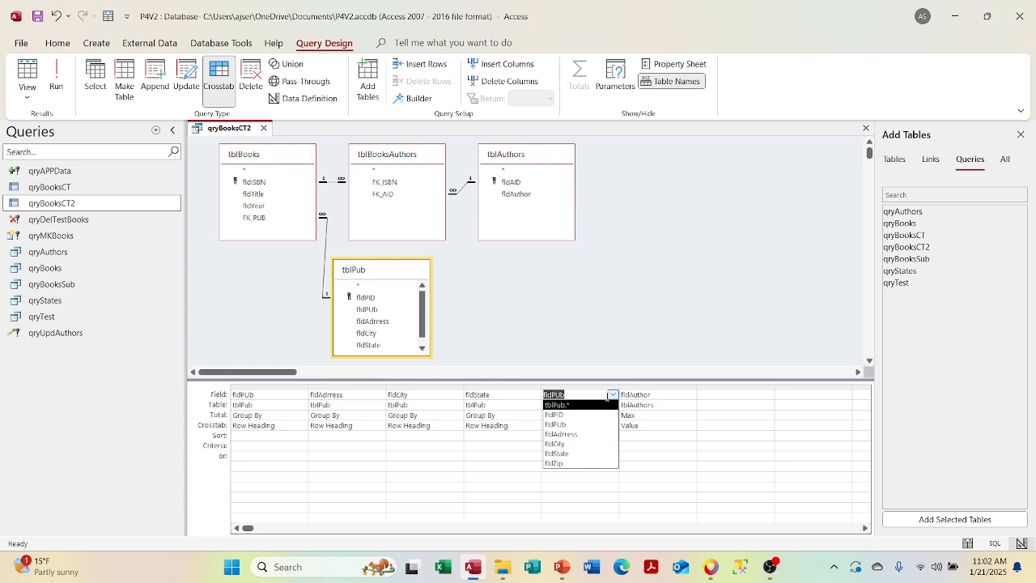
click(634, 368)
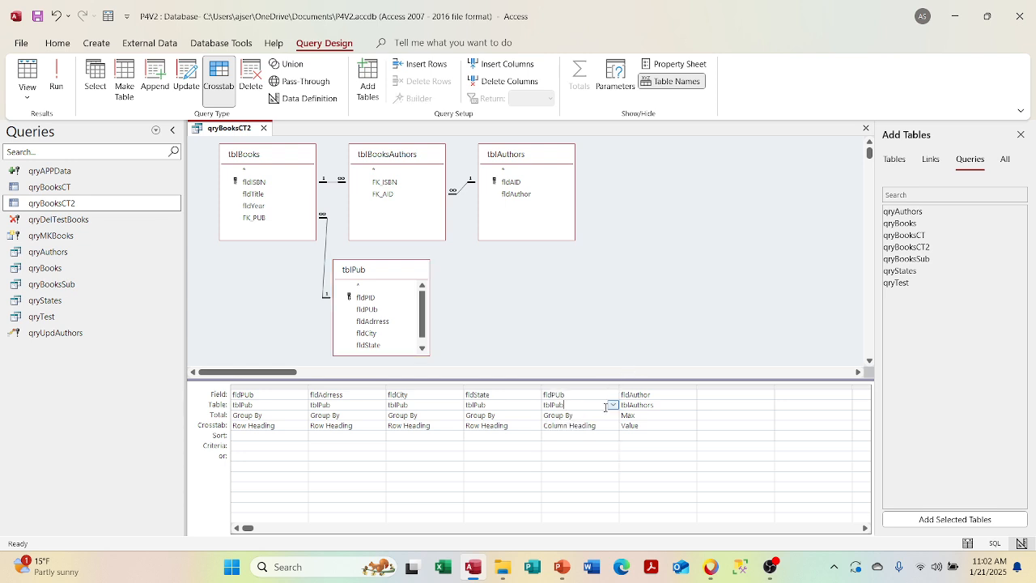
click(613, 405)
click(605, 417)
click(613, 394)
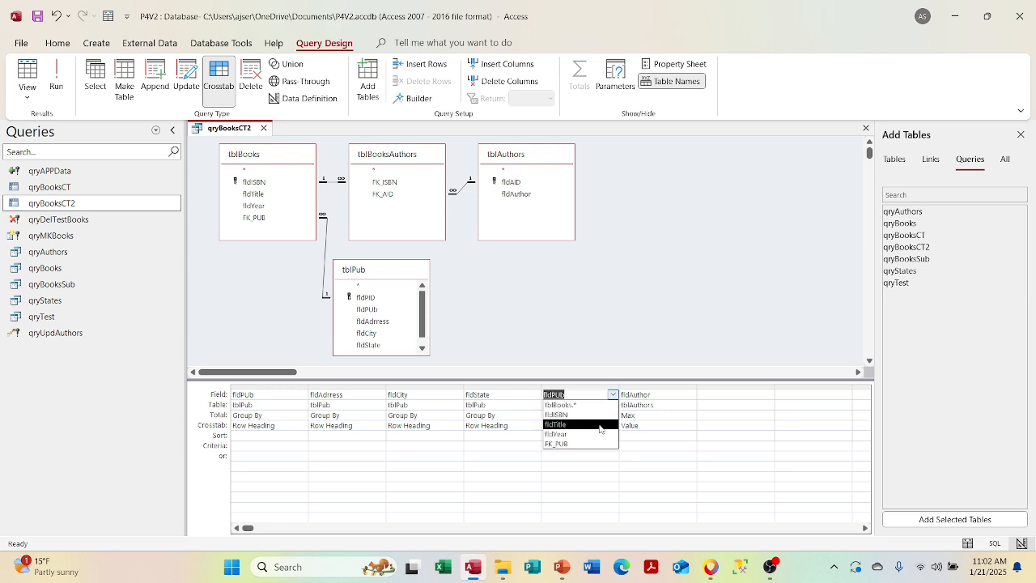
click(600, 424)
click(671, 264)
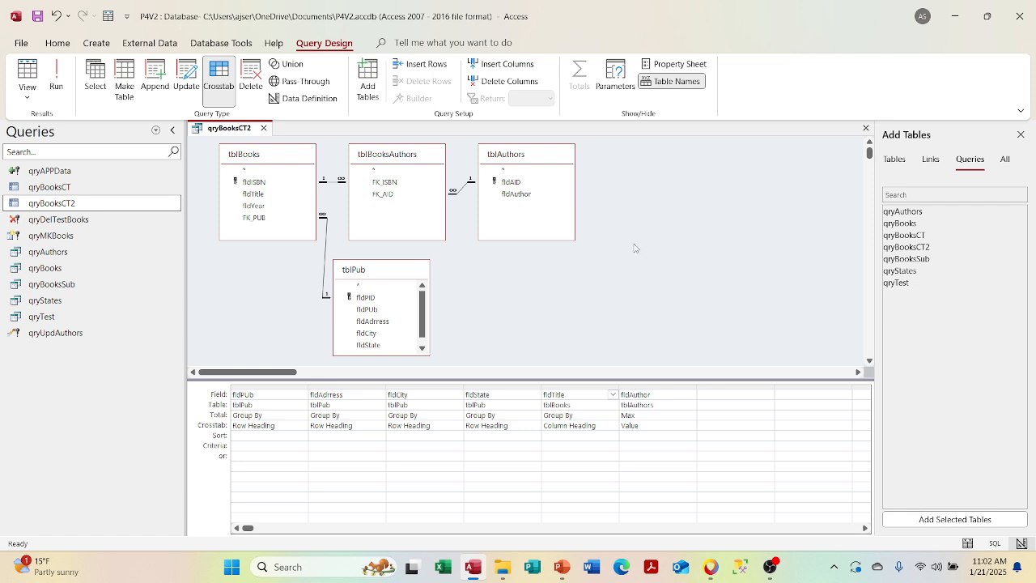
- Run qryBooksCT2, widen The Scarlet Letter column to fit its contents, and close the query with its design changes saved
click(55, 81)
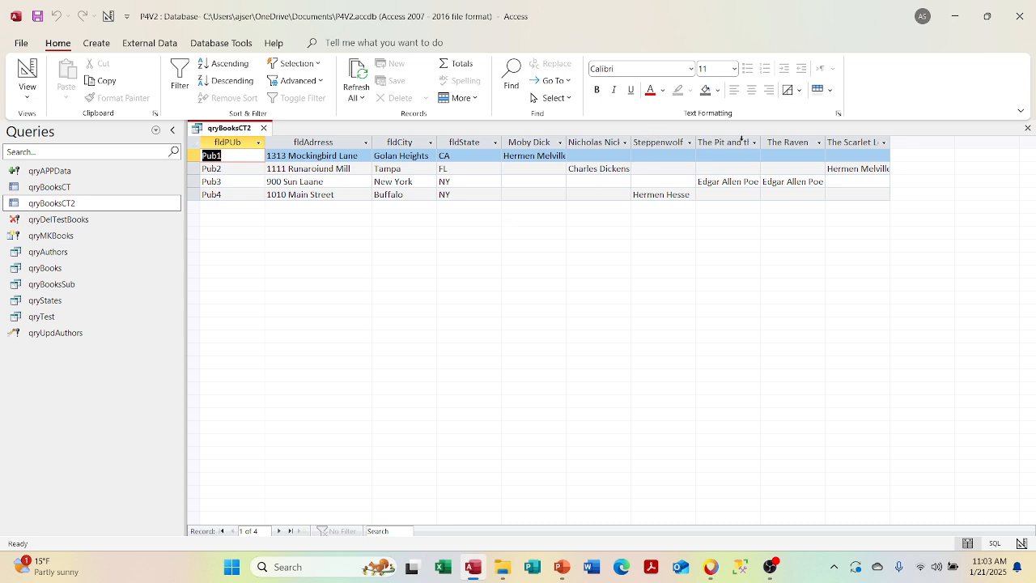
double_click(891, 141)
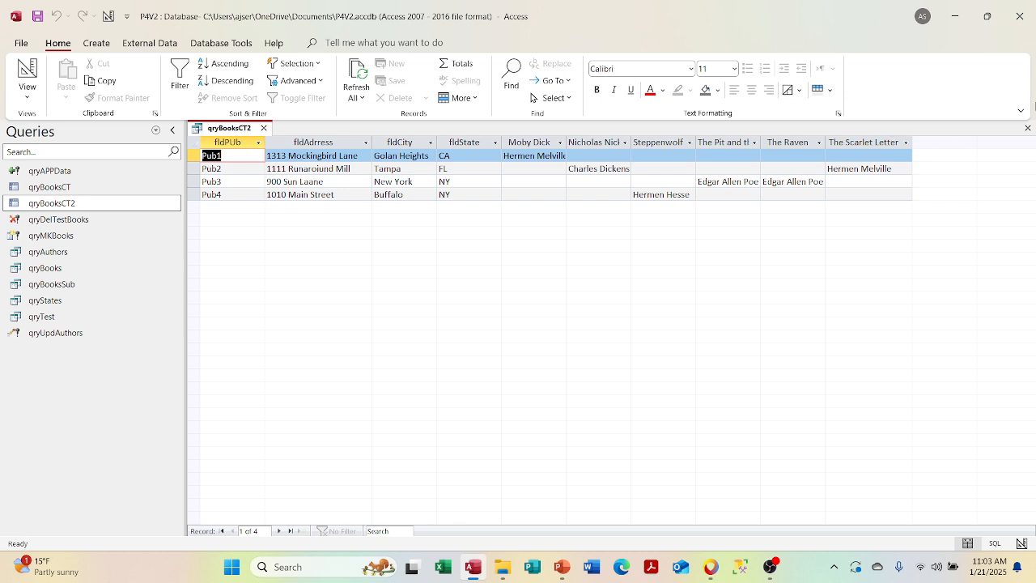
click(891, 168)
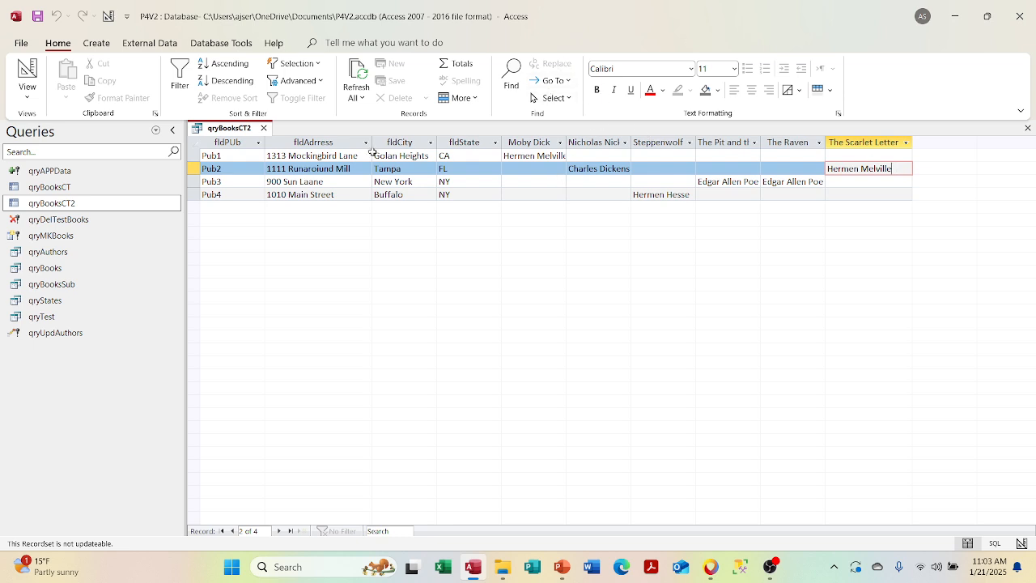
click(264, 128)
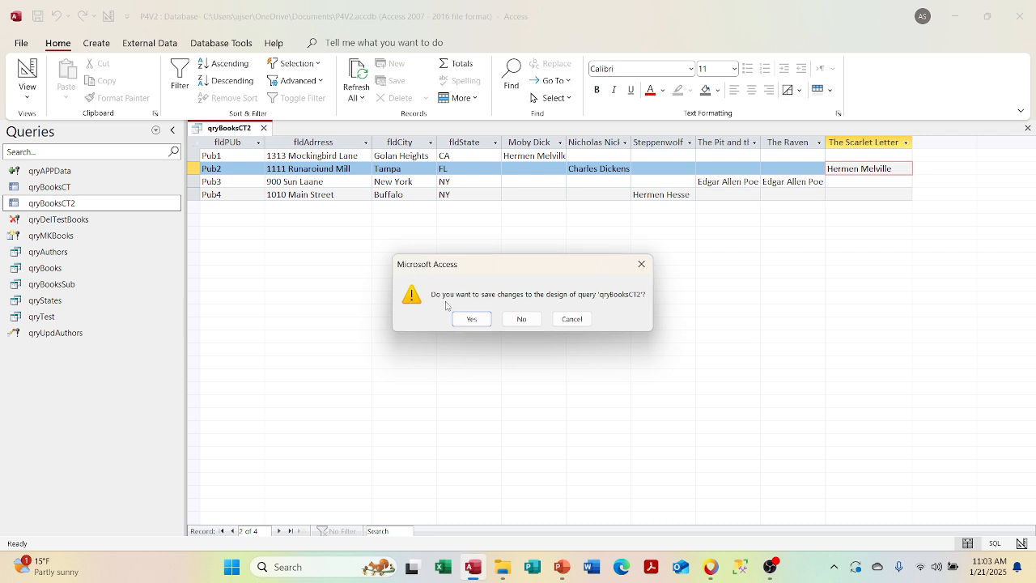
click(468, 320)
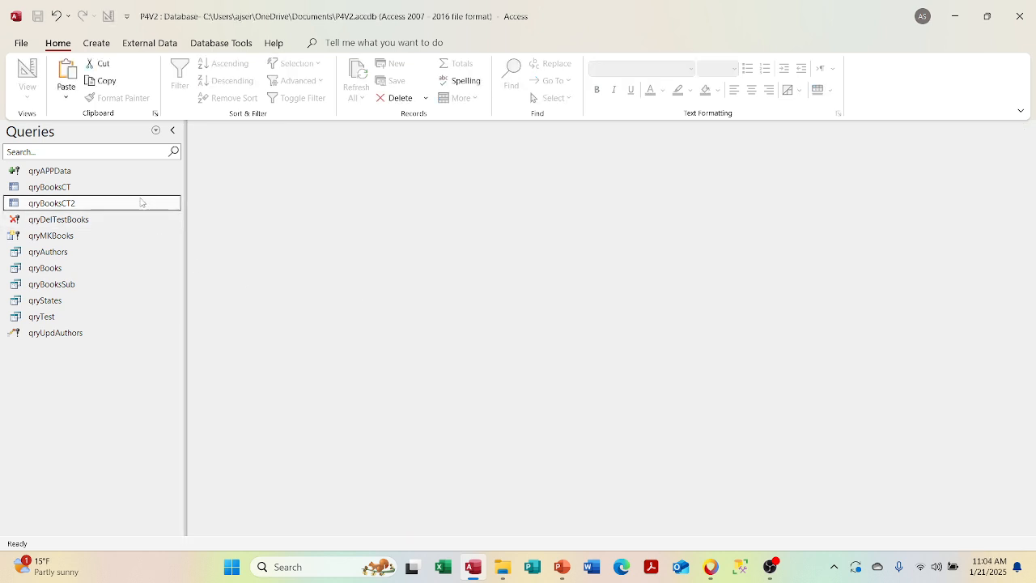
- Examine the qryBooks and qryBooksSub results to check which author is assigned to The Scarlet Letter
click(92, 272)
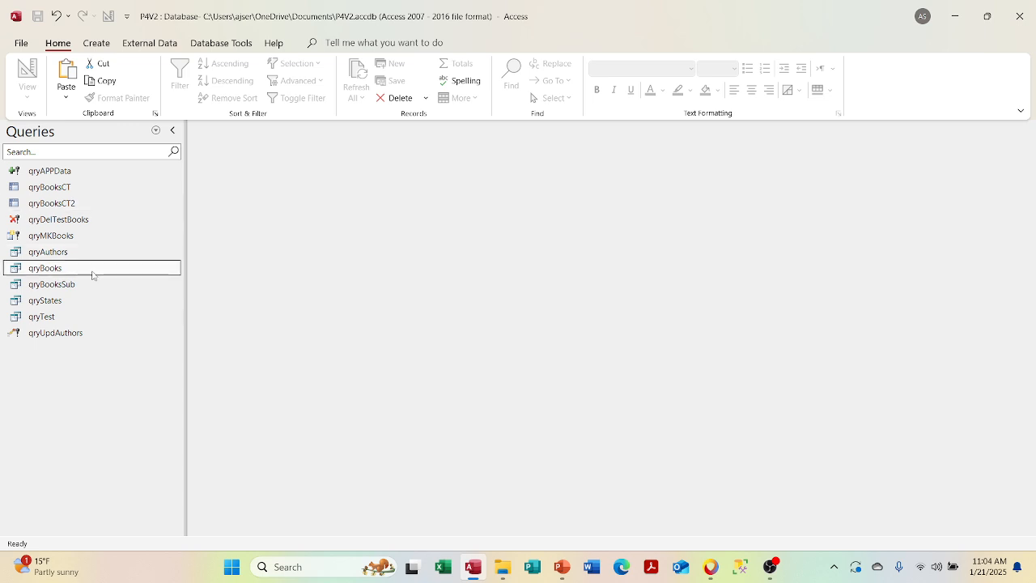
double_click(92, 270)
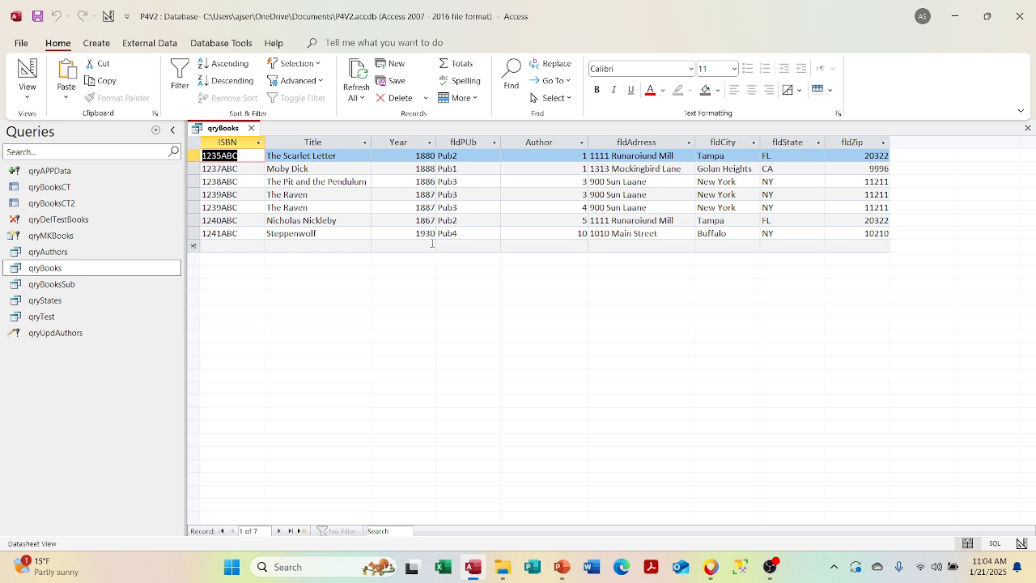
click(252, 128)
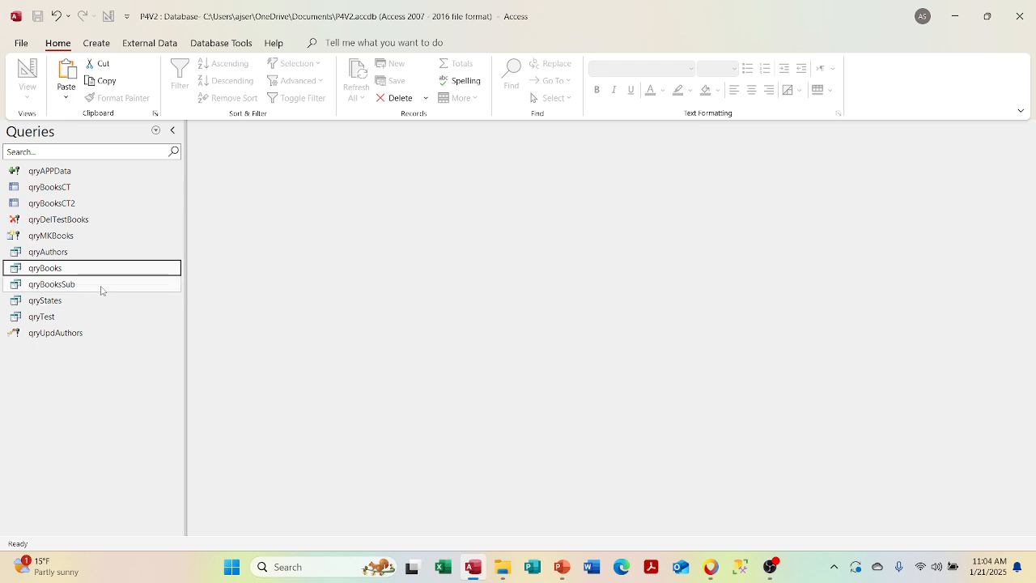
click(102, 286)
double_click(102, 286)
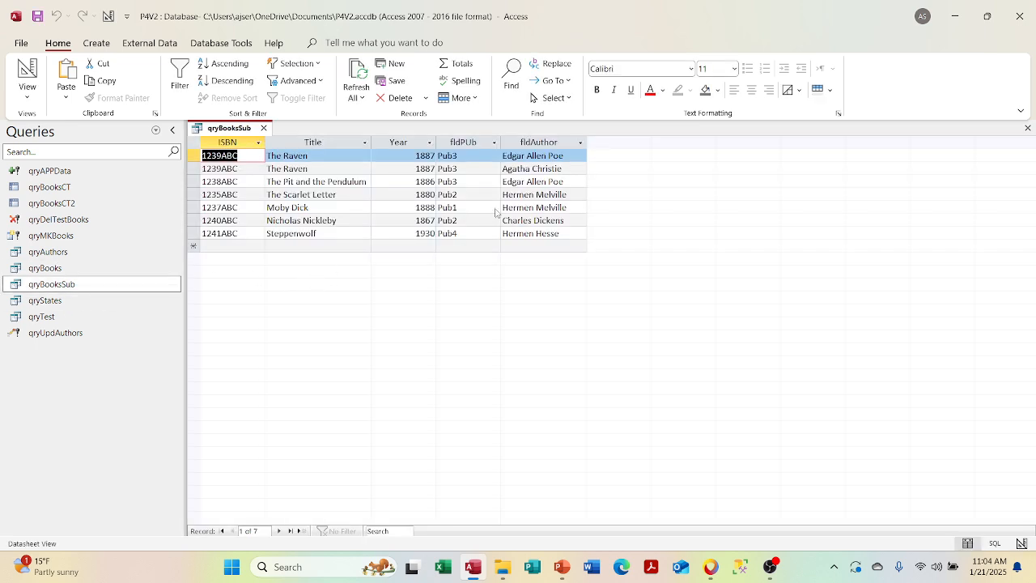
drag(568, 192, 502, 194)
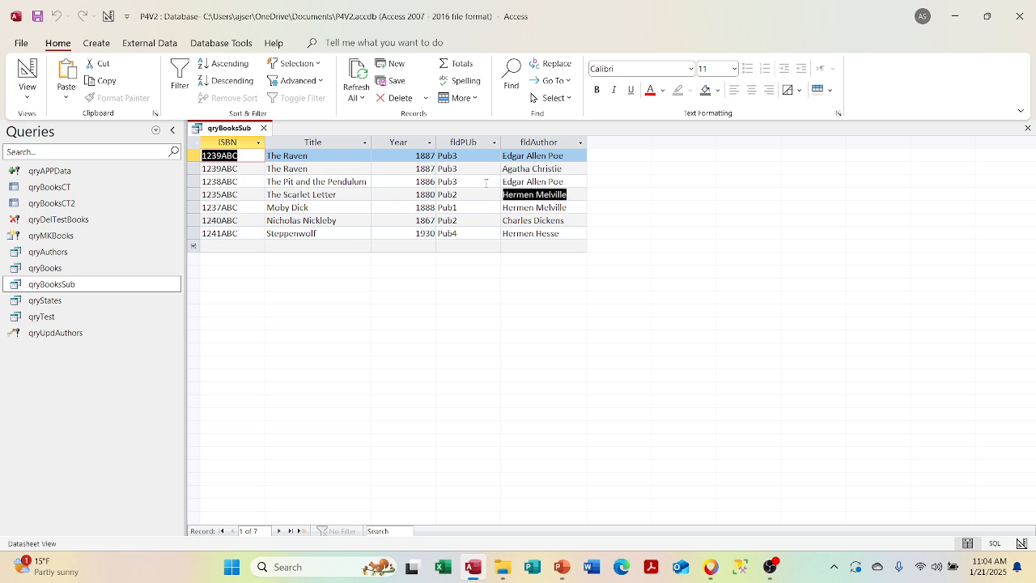
click(263, 128)
- Show the database's tables and add Nathanial Hawthrone as a new author record in tblAuthors
click(156, 131)
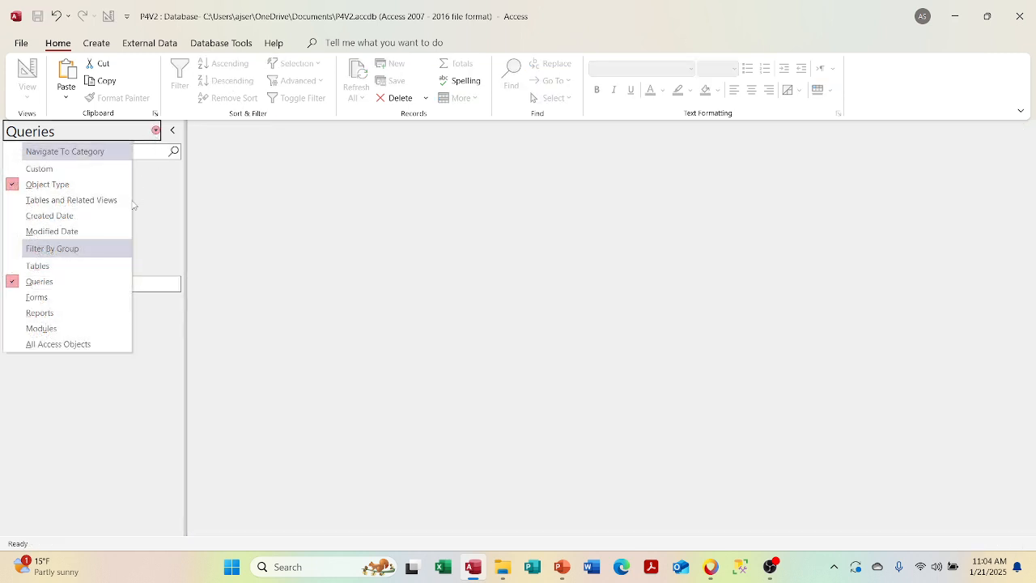
click(93, 265)
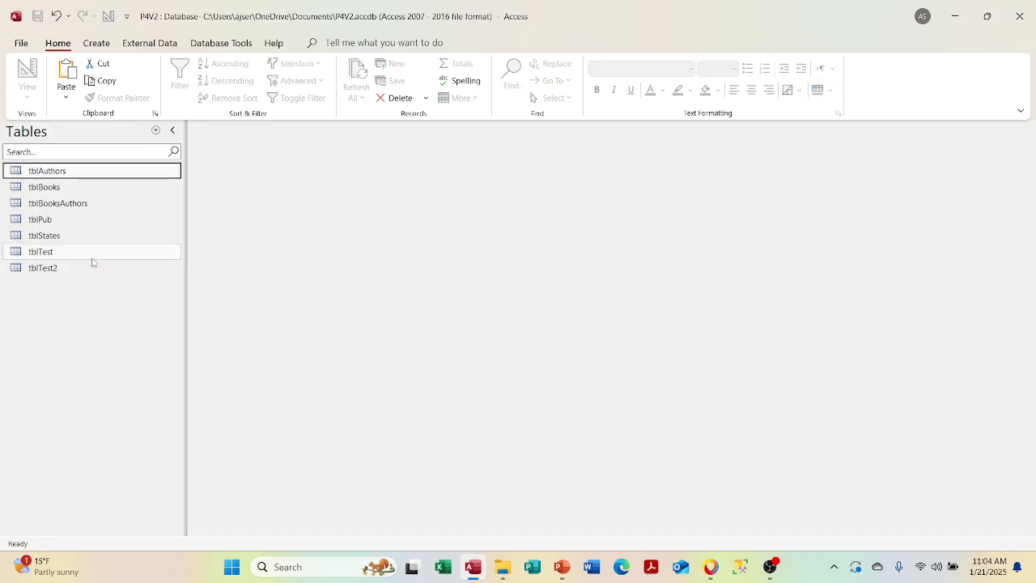
double_click(135, 174)
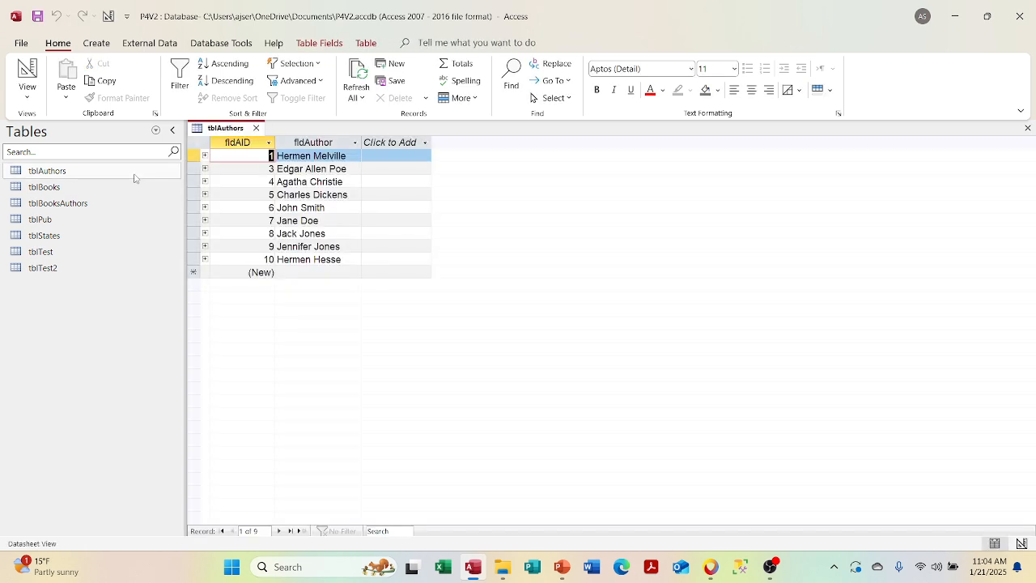
click(292, 271)
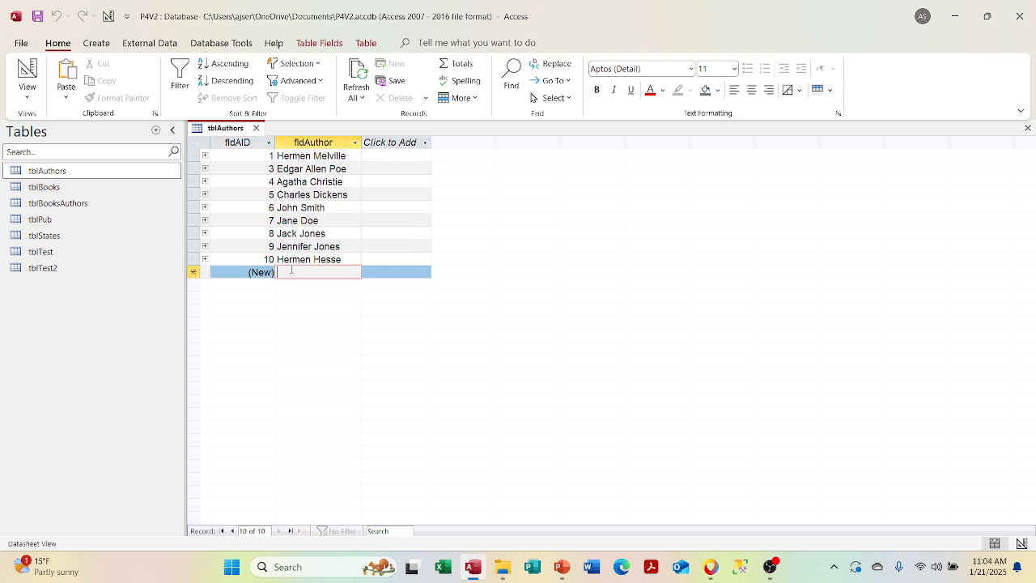
text(Nathan)
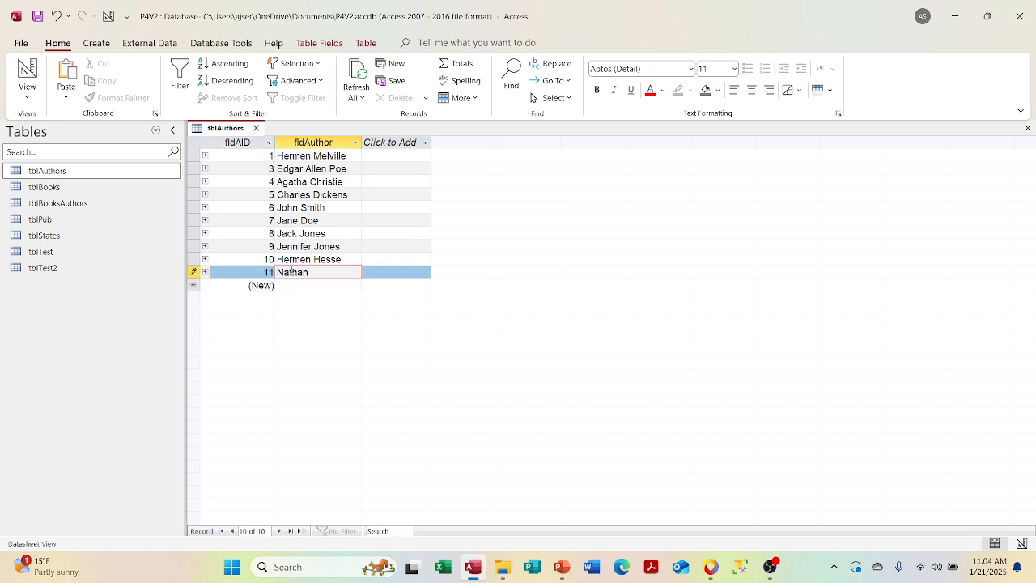
text(ial HAwthrone)
key(BackSpace)
text(a)
key(Tab)
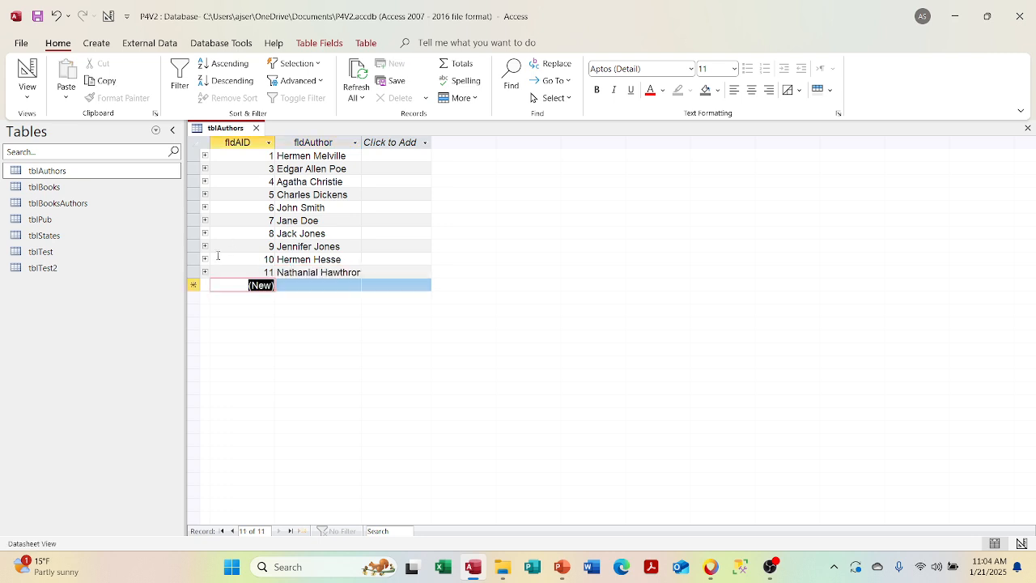
- Examine the new author's related books, then tblBooksAuthors, tblAuthors and tblBooks, to see how authors are linked to books
click(205, 273)
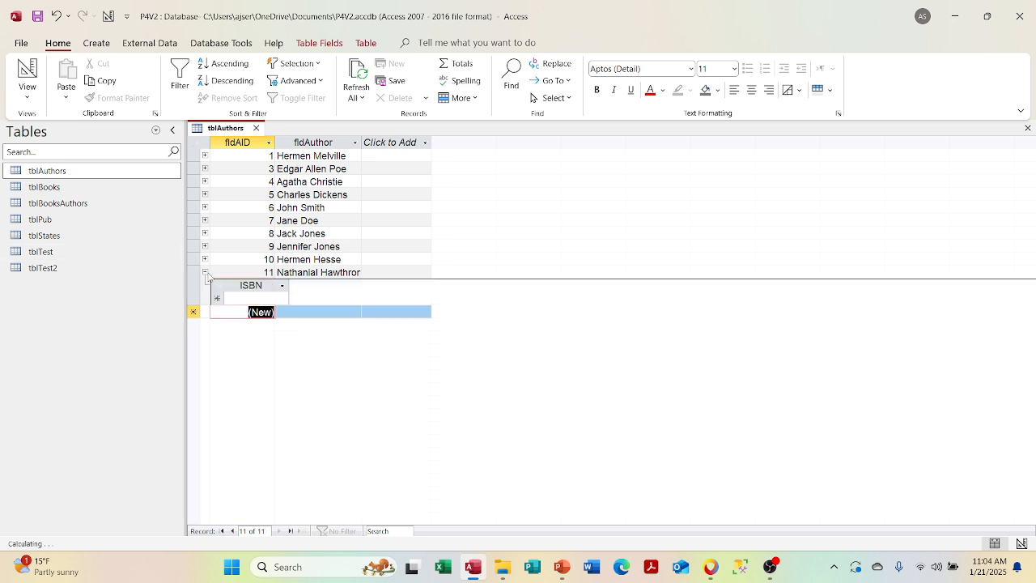
click(205, 273)
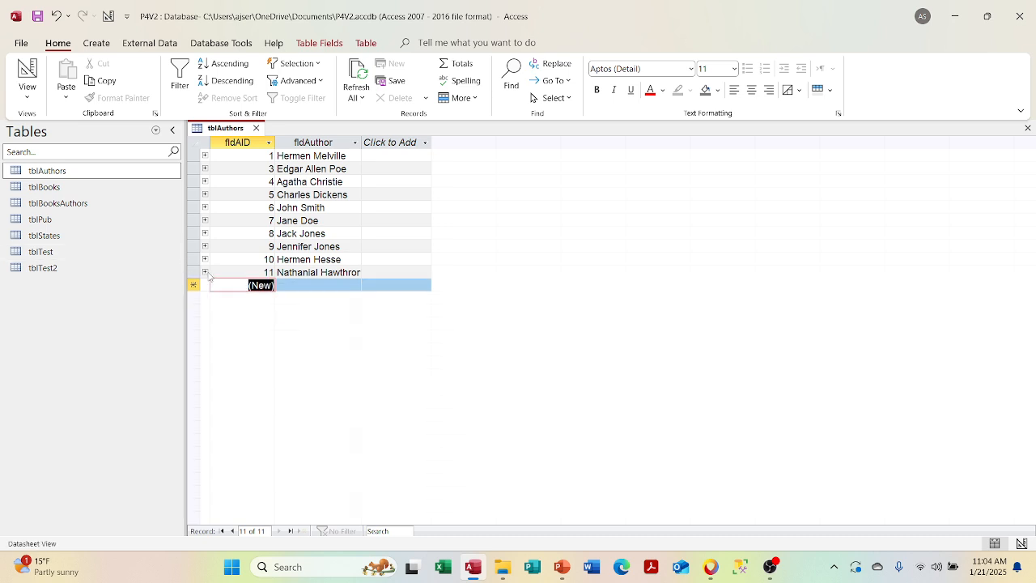
click(113, 190)
double_click(109, 203)
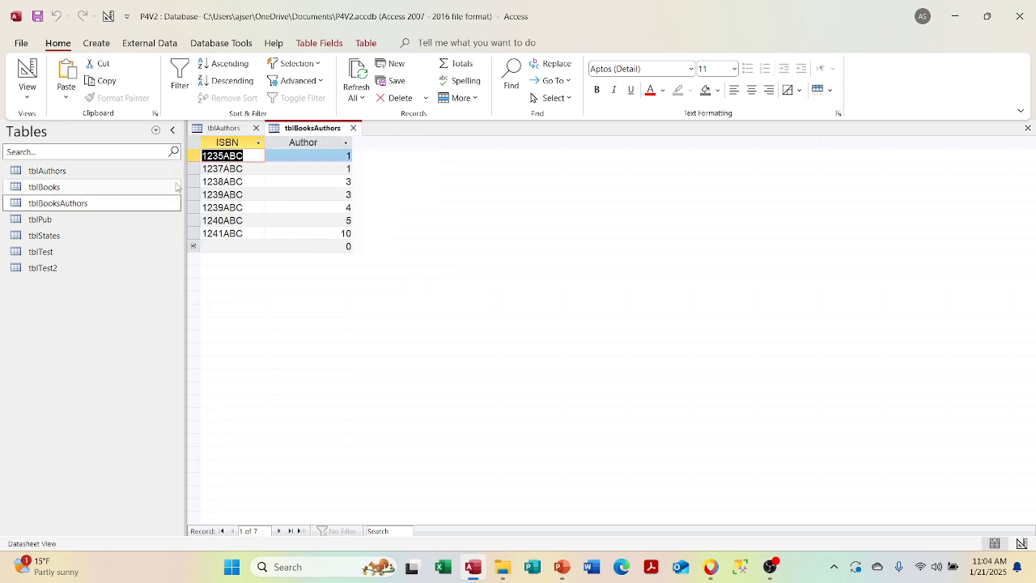
double_click(116, 171)
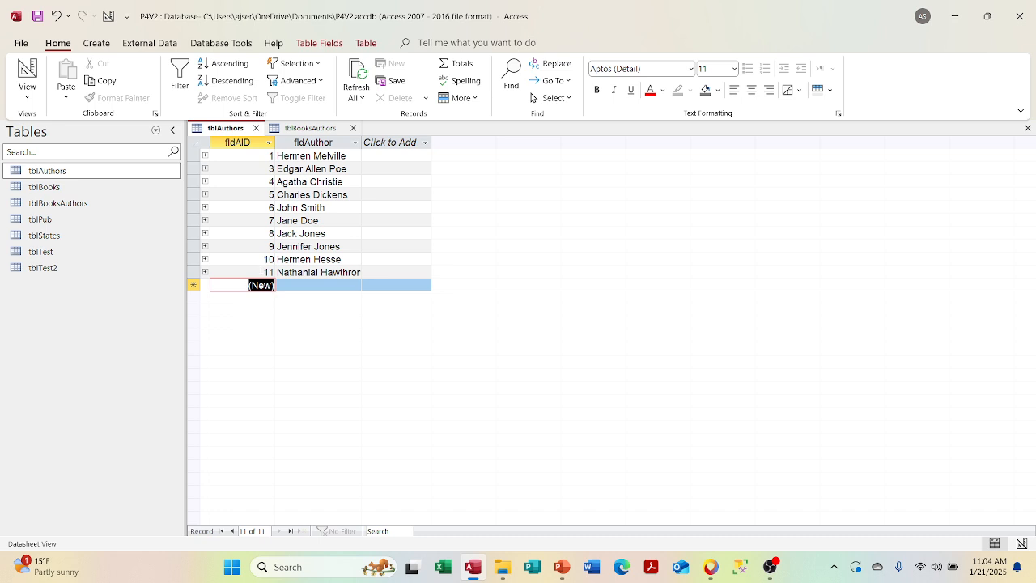
double_click(139, 192)
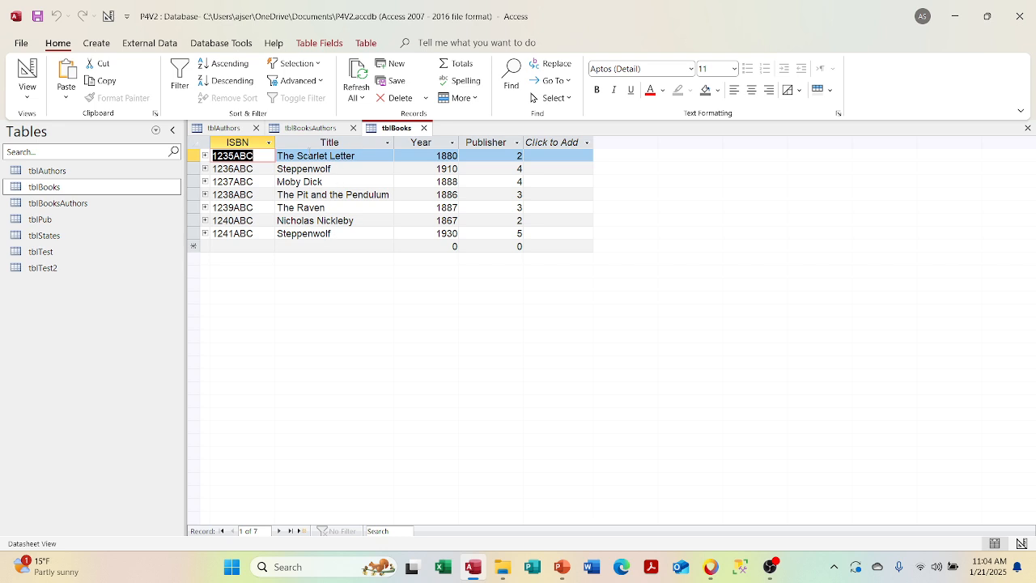
click(424, 128)
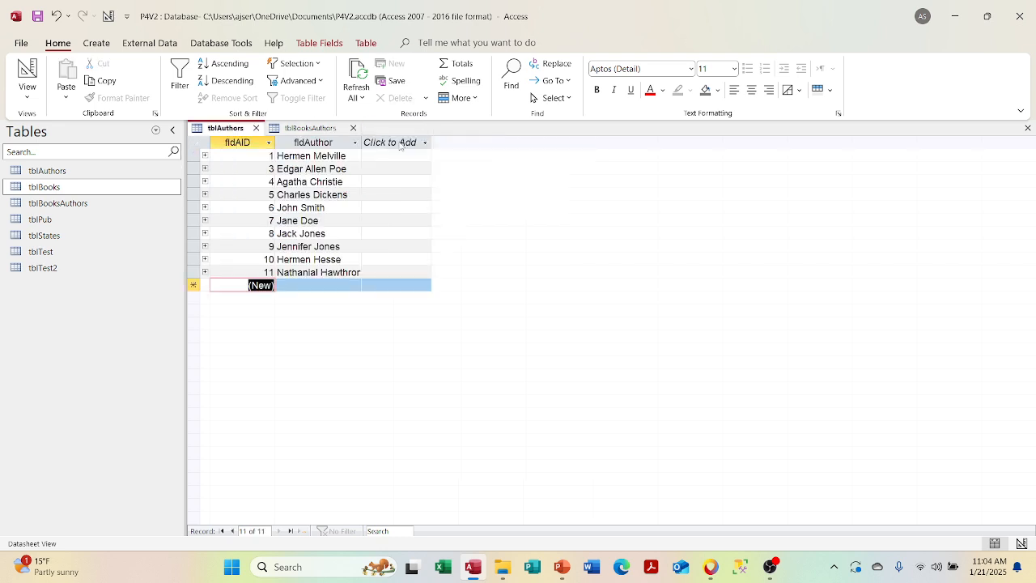
- In tblBooks, set the related Author of The Scarlet Letter to 11, then close all open tables
click(67, 191)
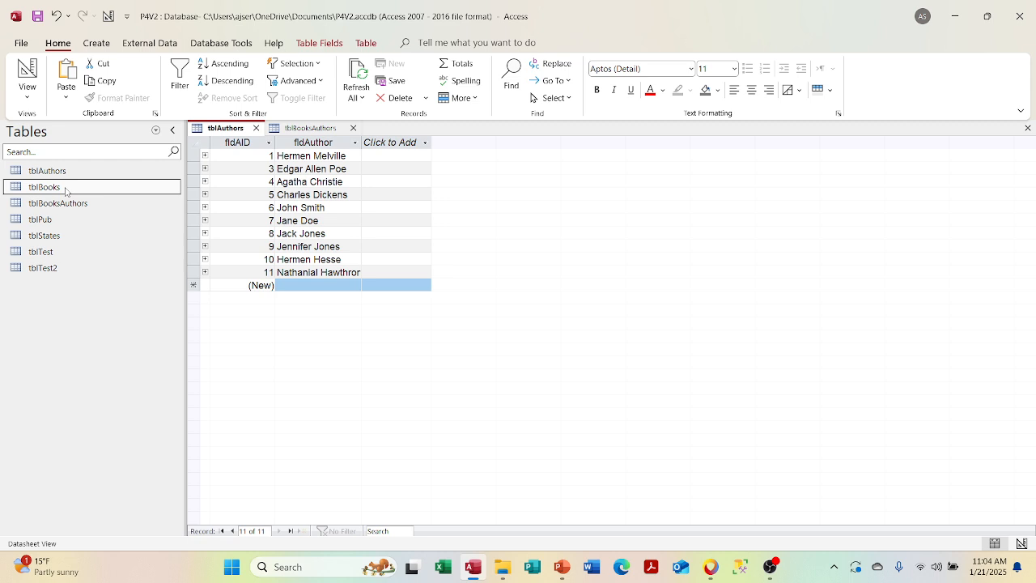
double_click(66, 191)
click(205, 156)
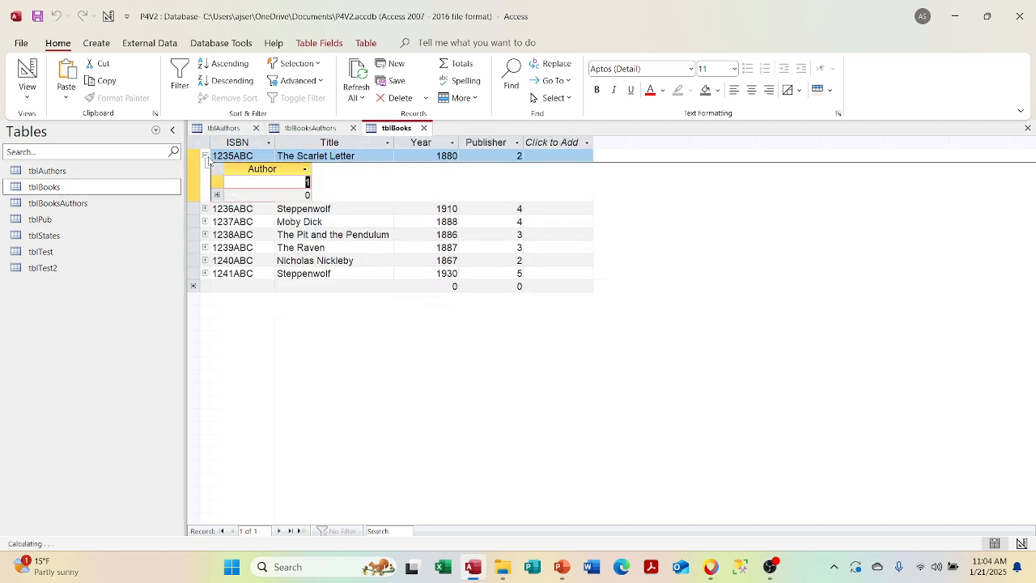
text(11)
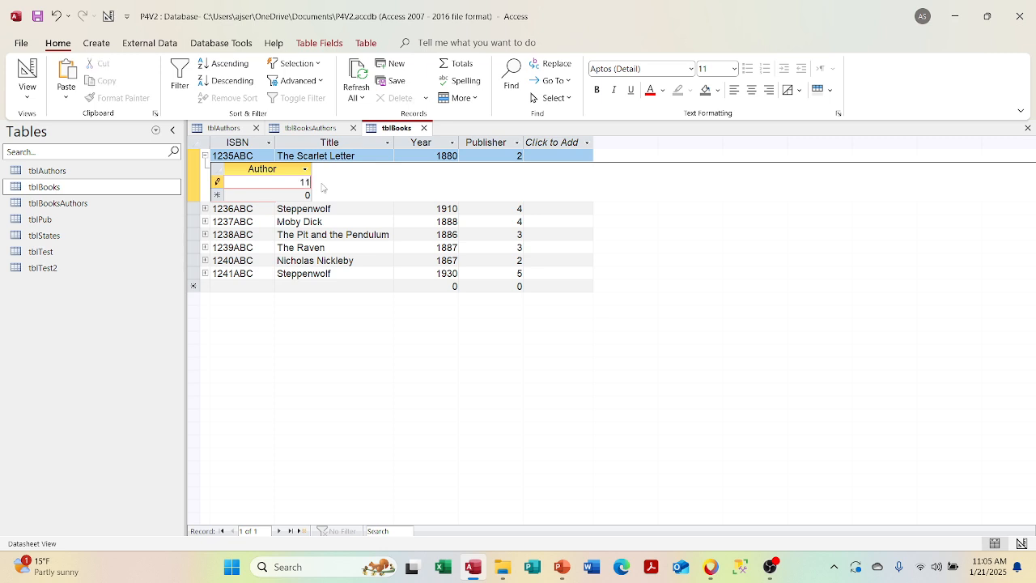
key(Return)
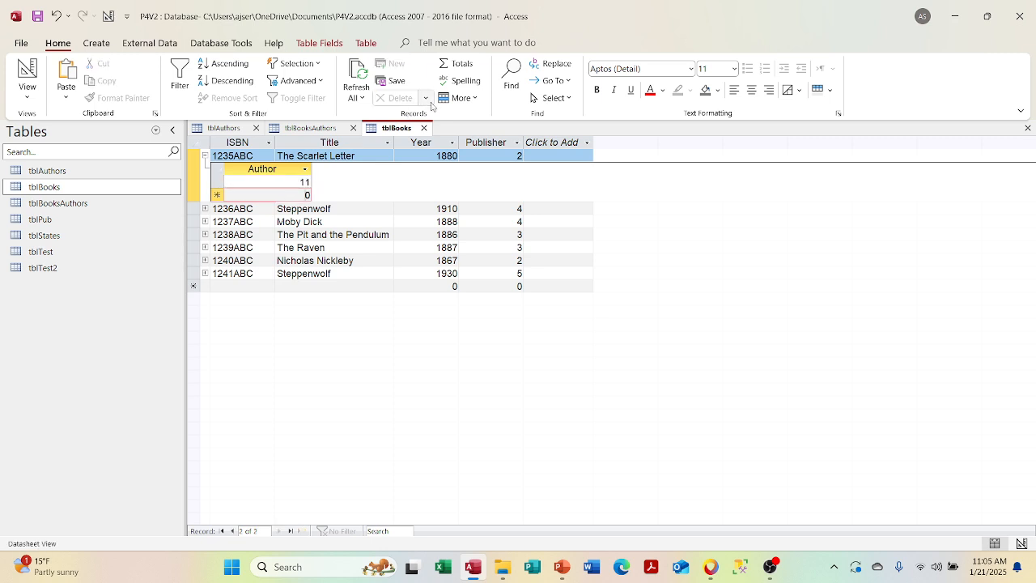
click(423, 128)
click(353, 128)
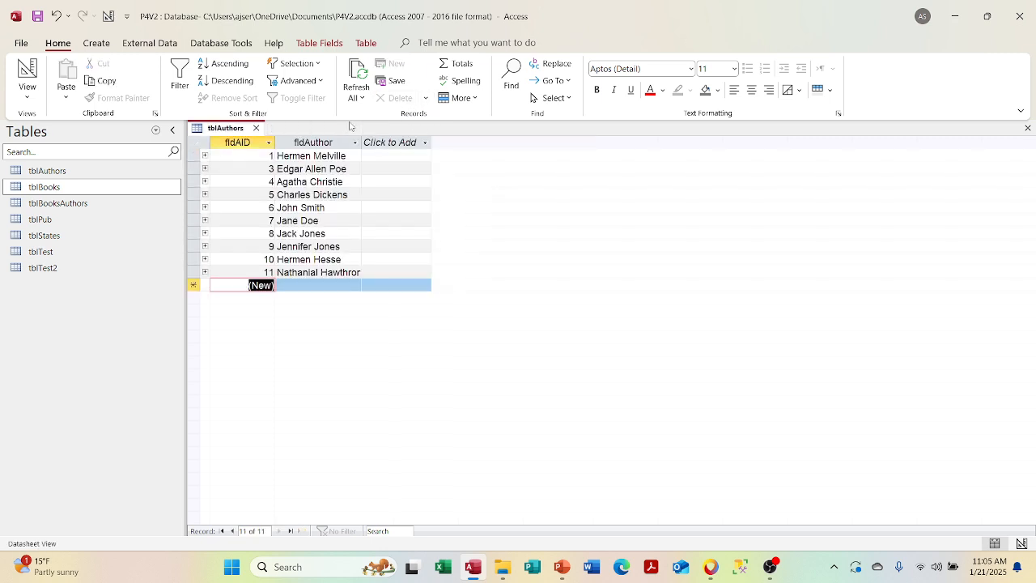
click(256, 128)
- Return to the queries list, reopen qryBooksCT2 to review the author under The Scarlet Letter, and close it
click(156, 131)
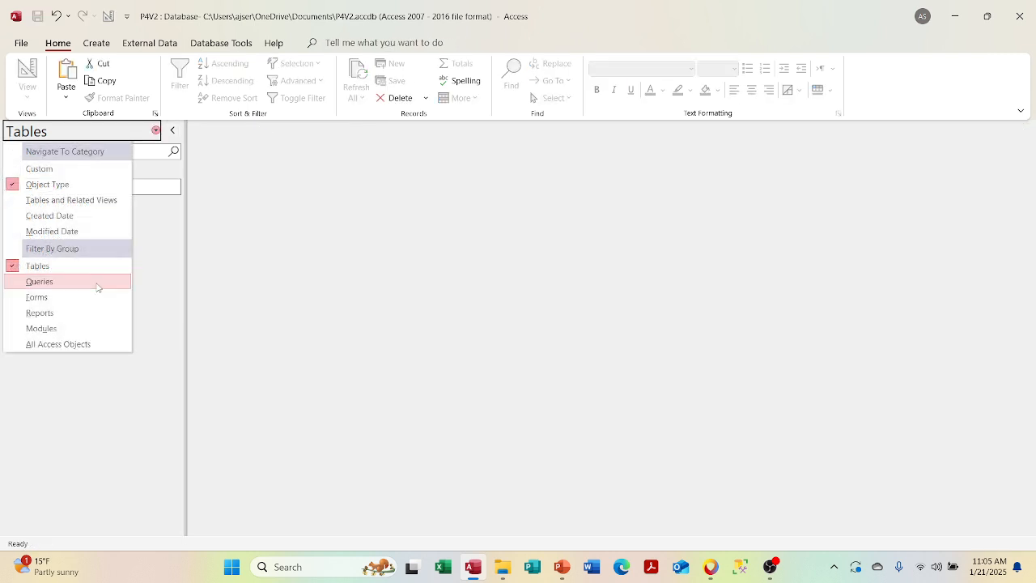
click(91, 282)
double_click(97, 203)
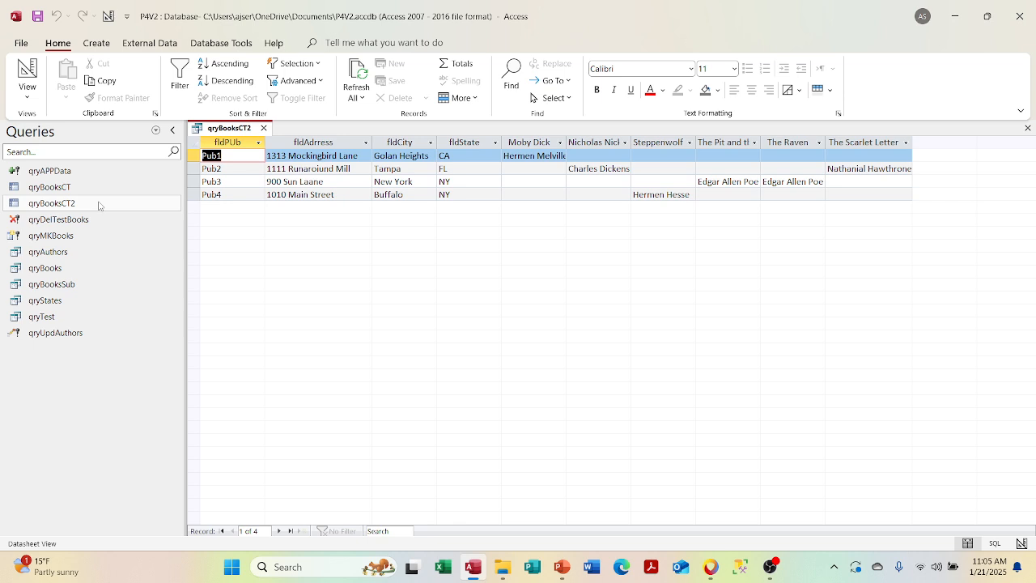
click(98, 204)
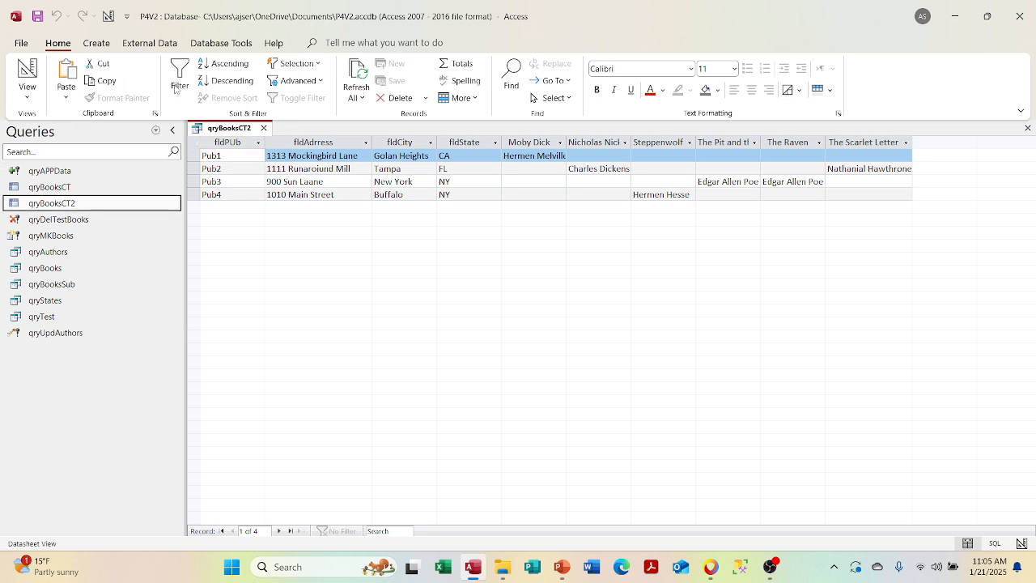
click(263, 128)
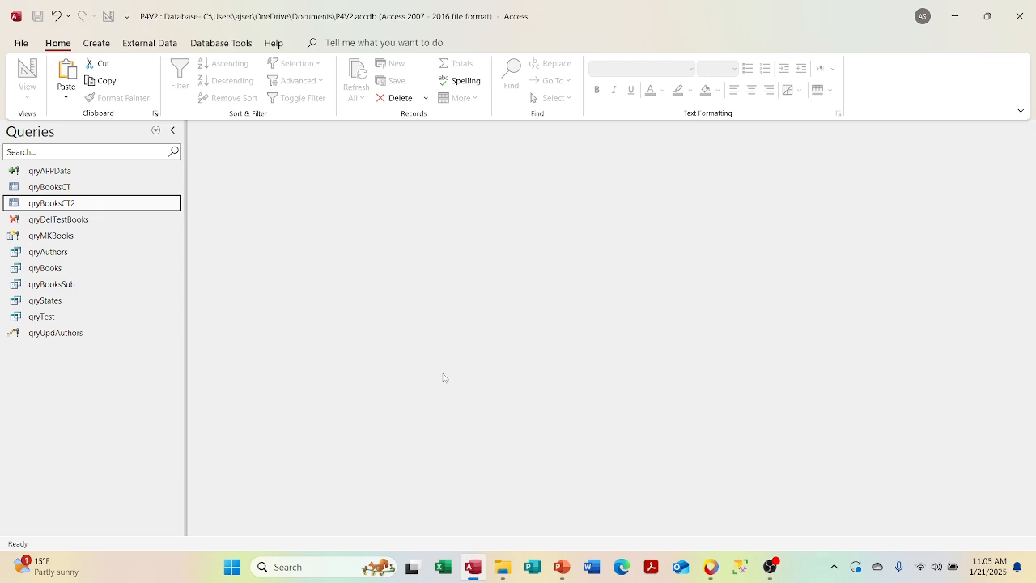
- Review the results of qryBooksCT and qryBooksCT2, closing each, and check the query types slide in PowerPoint
double_click(112, 191)
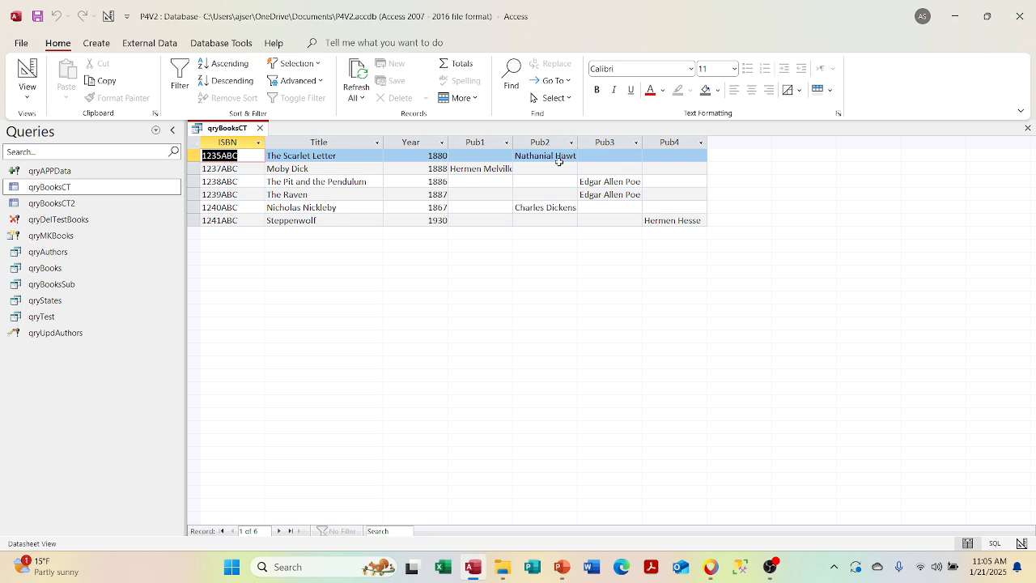
click(261, 127)
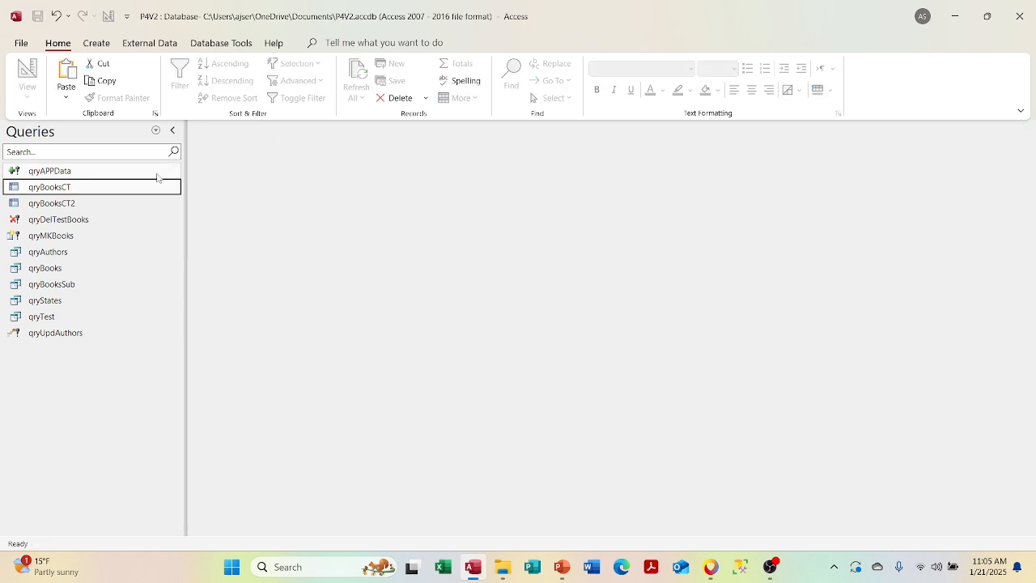
double_click(129, 207)
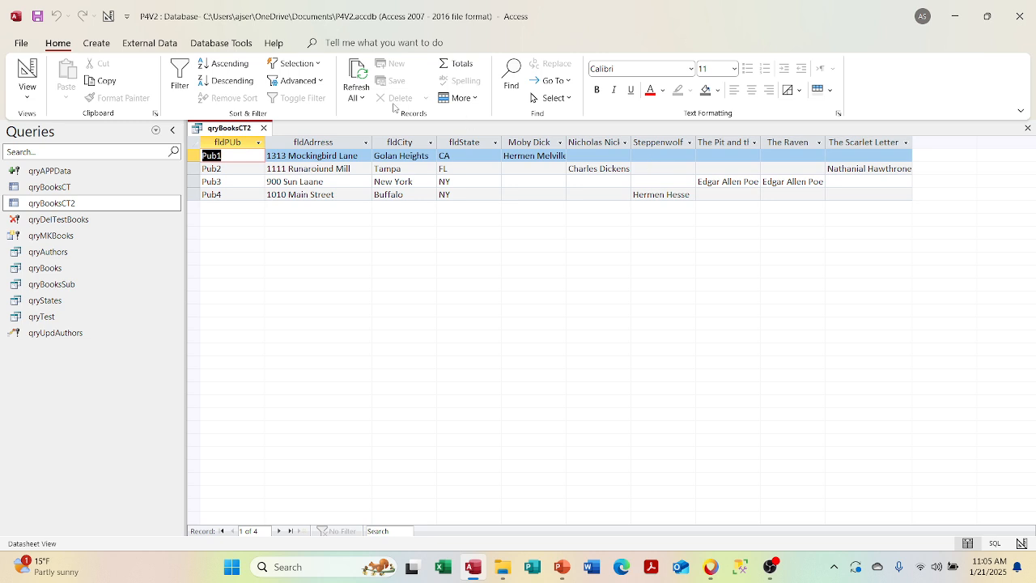
click(263, 128)
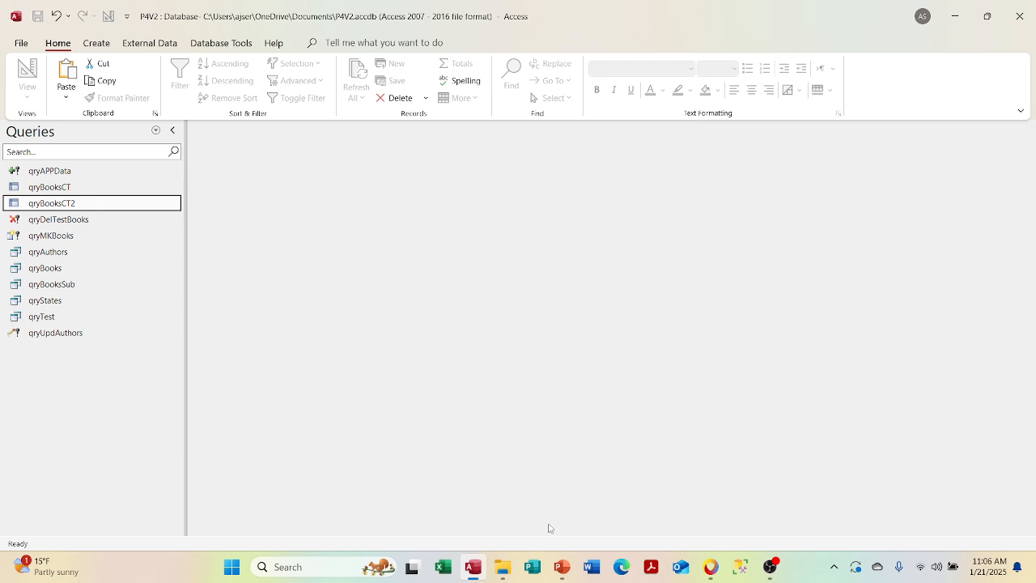
click(559, 566)
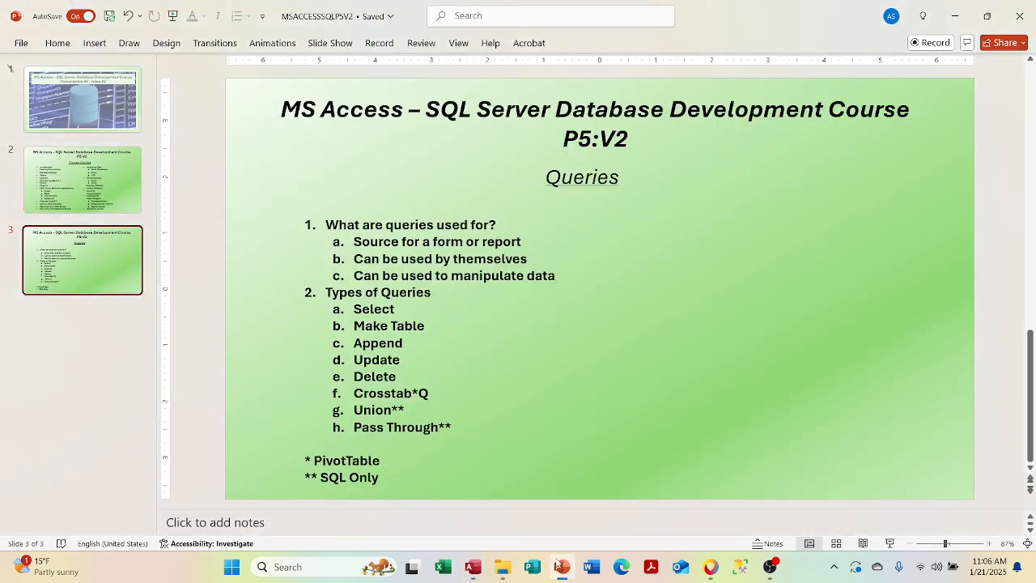
click(558, 566)
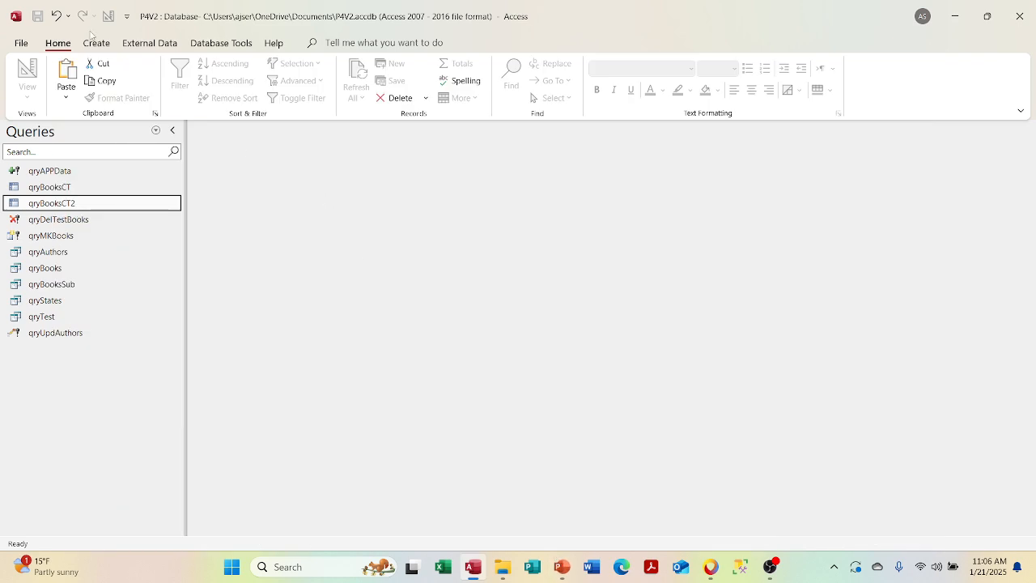
- Replace the open P4V2 database with Badger_FESQL_V08 and list its queries
click(17, 44)
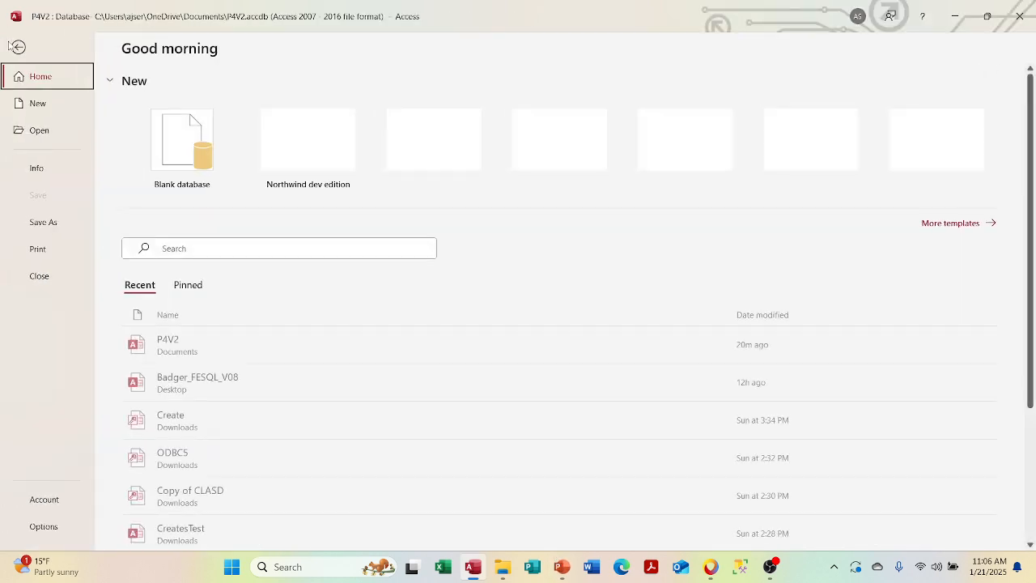
click(43, 275)
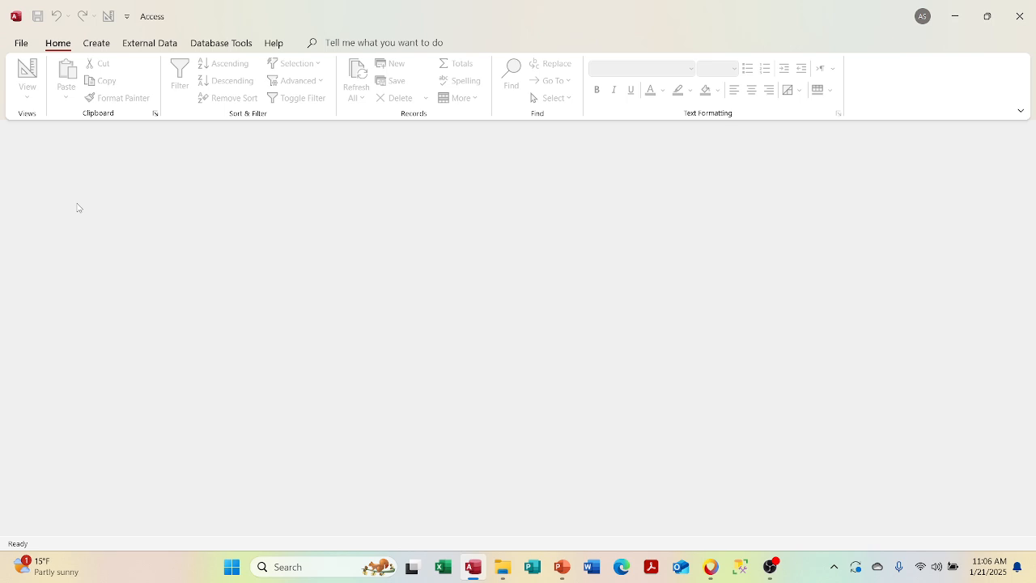
click(22, 44)
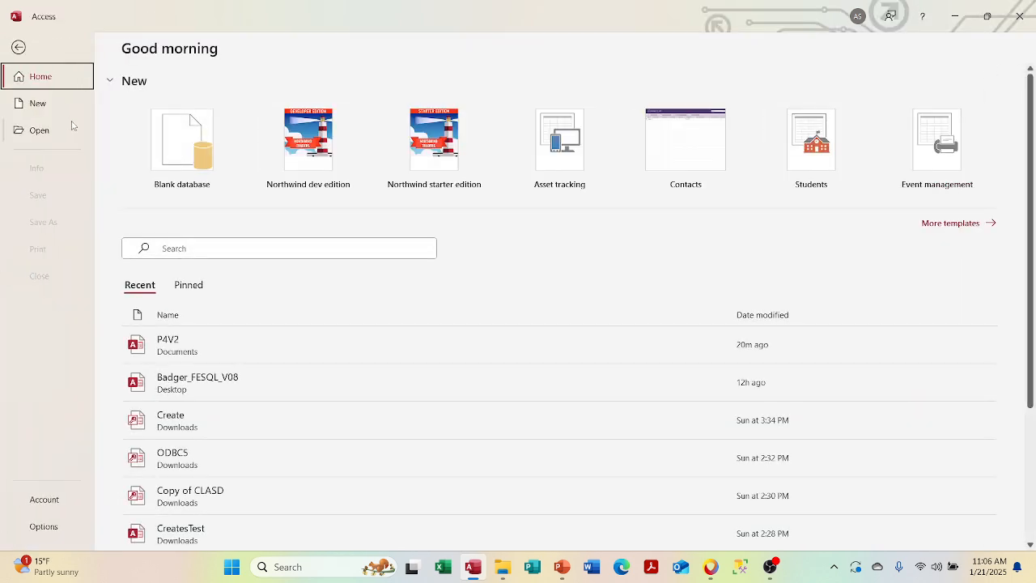
click(201, 380)
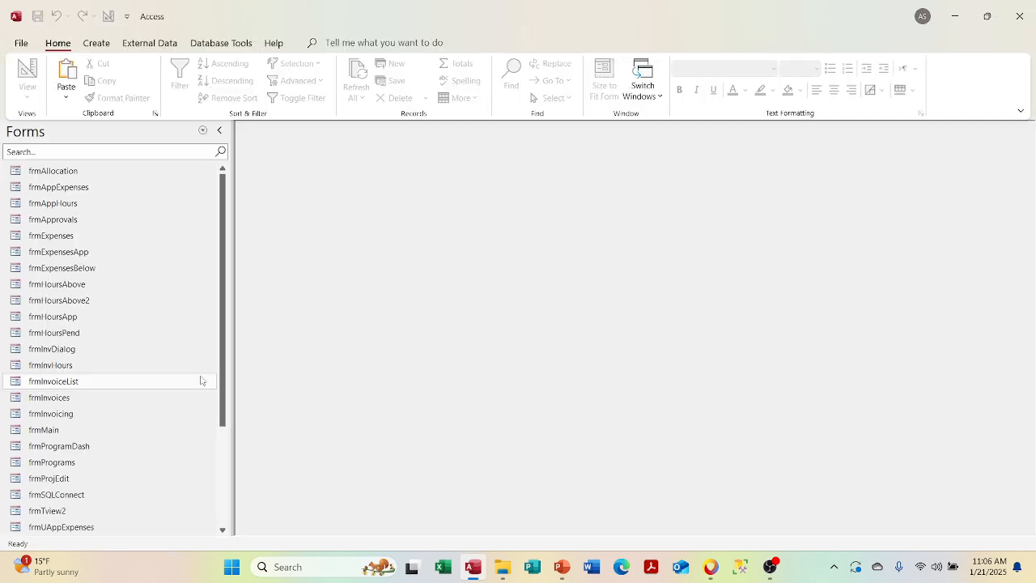
click(203, 130)
click(40, 281)
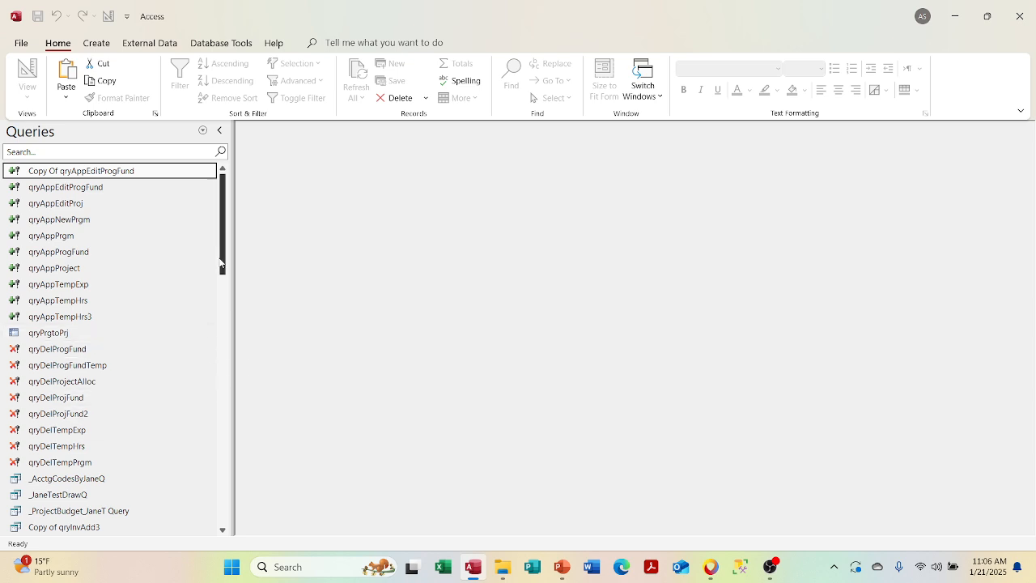
- Open the pass-through query qryProgAllocPT in Design View and reposition its window to examine the SQL
drag(220, 263, 206, 484)
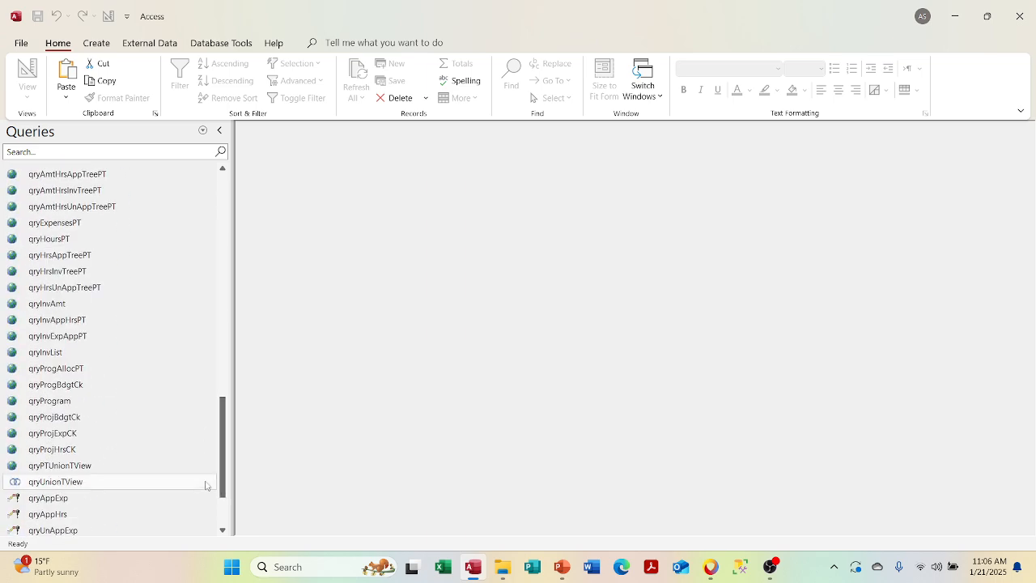
right_click(101, 372)
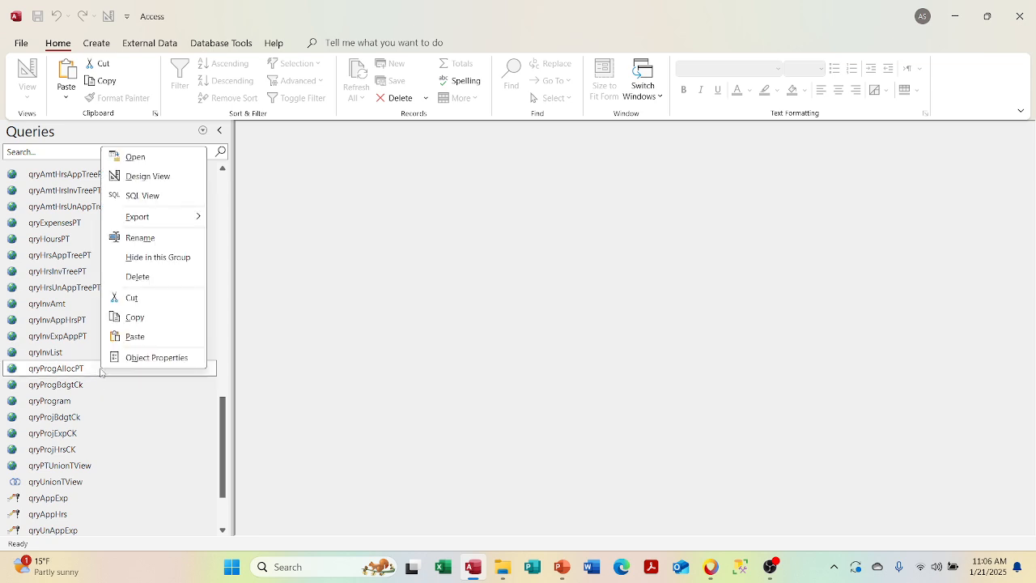
click(145, 177)
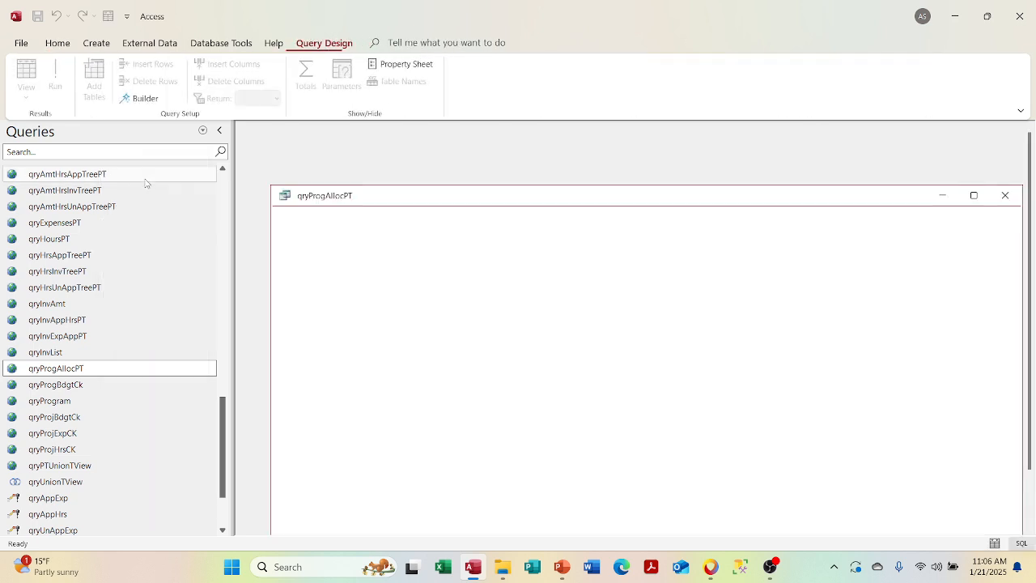
drag(408, 197, 385, 154)
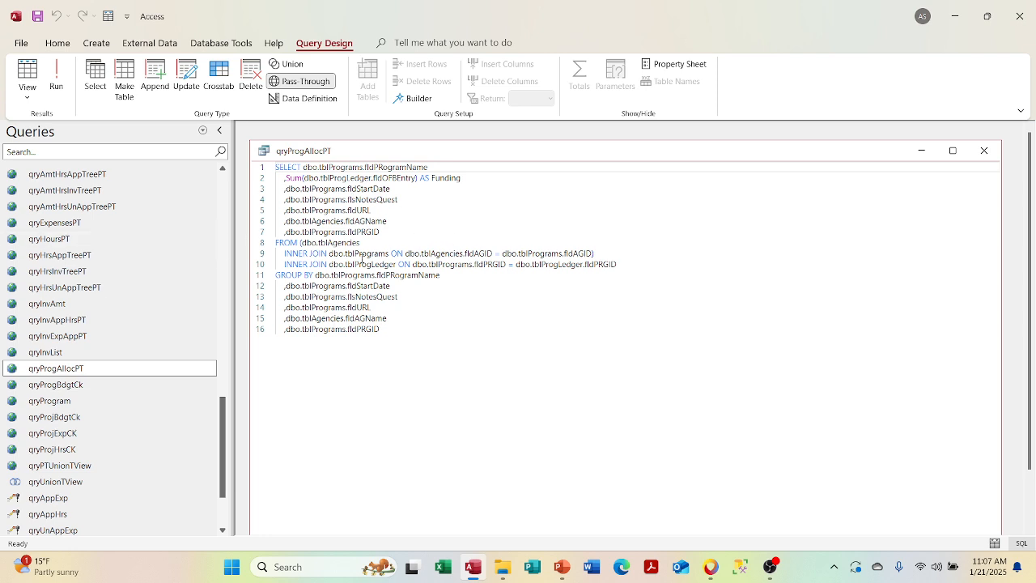
- Try twice to show qryProgAllocPT in Datasheet View, then close the query
right_click(442, 152)
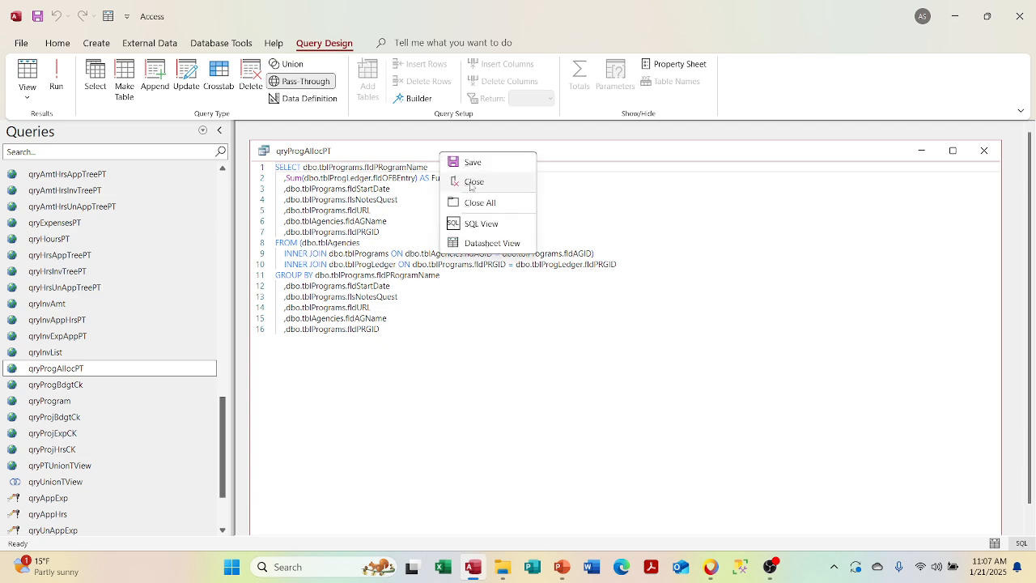
click(454, 241)
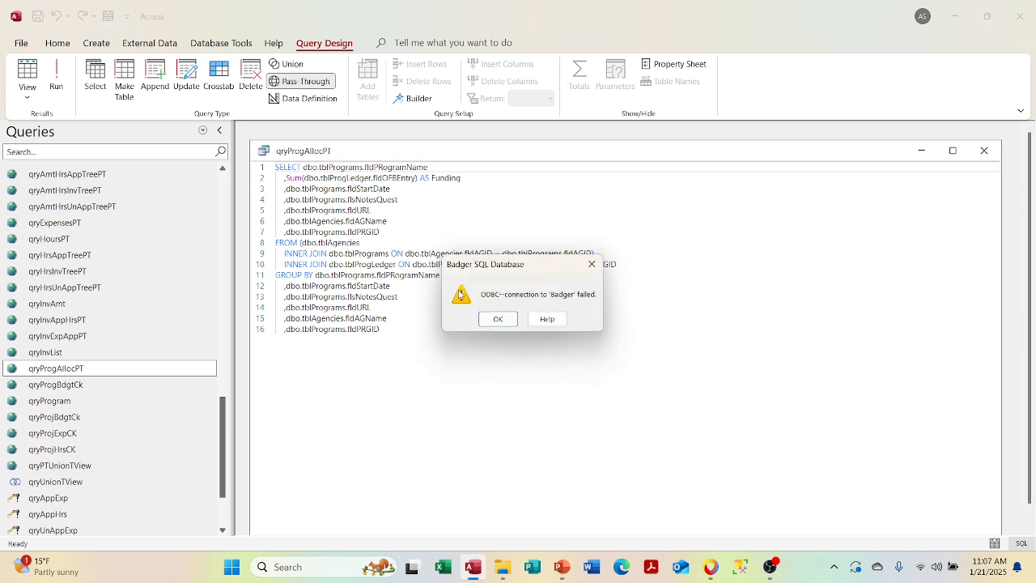
click(497, 319)
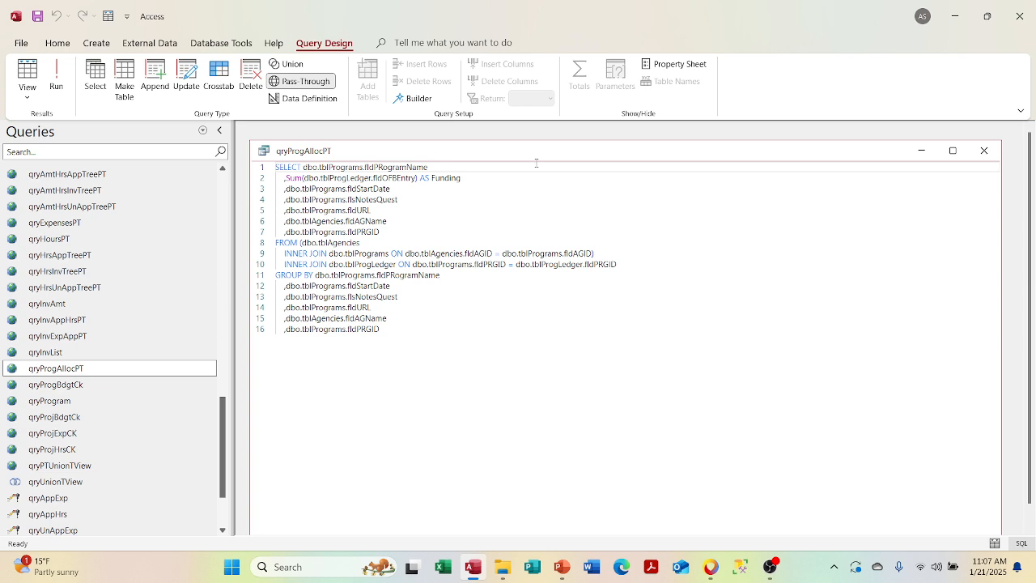
right_click(508, 156)
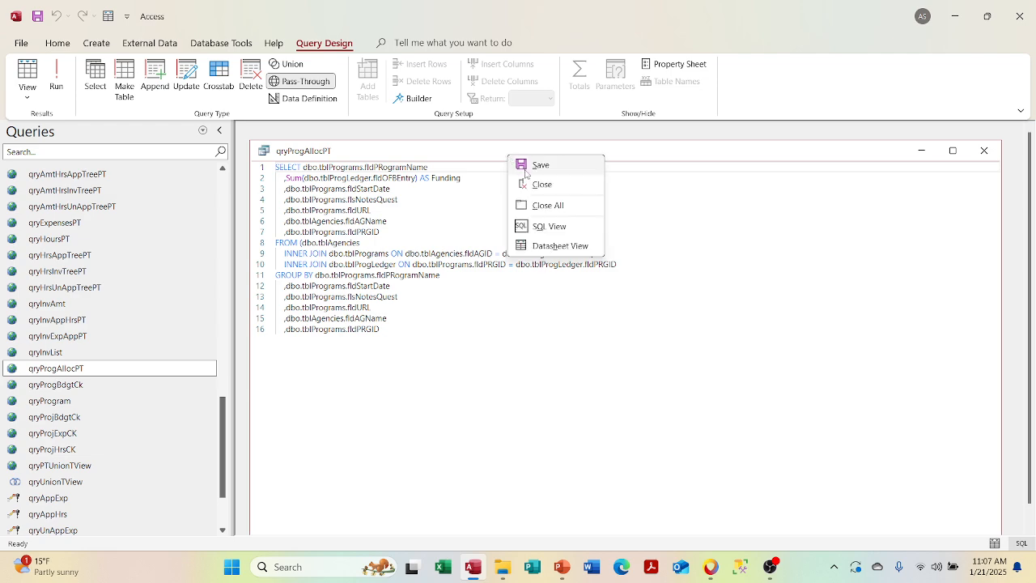
click(559, 246)
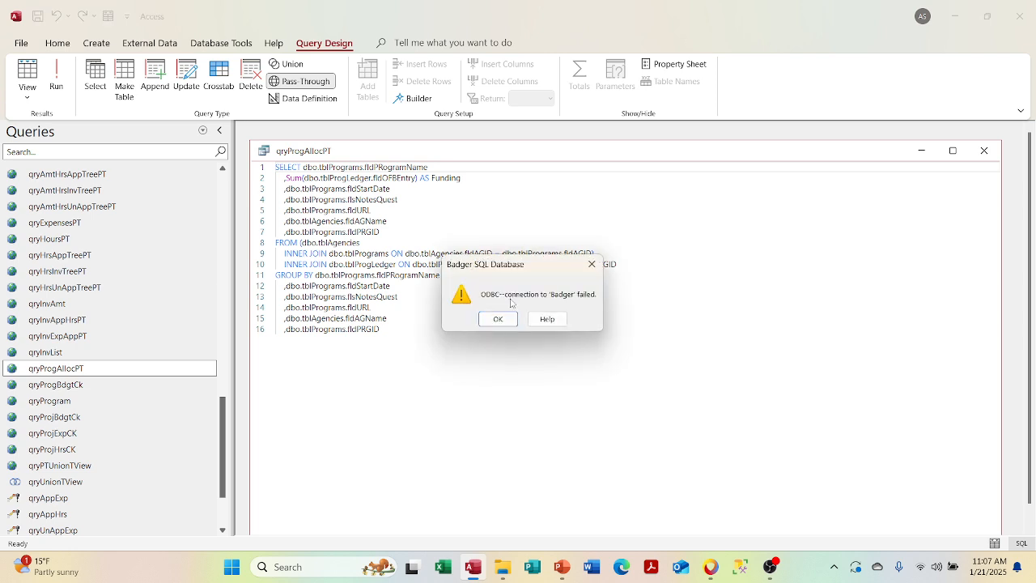
click(497, 319)
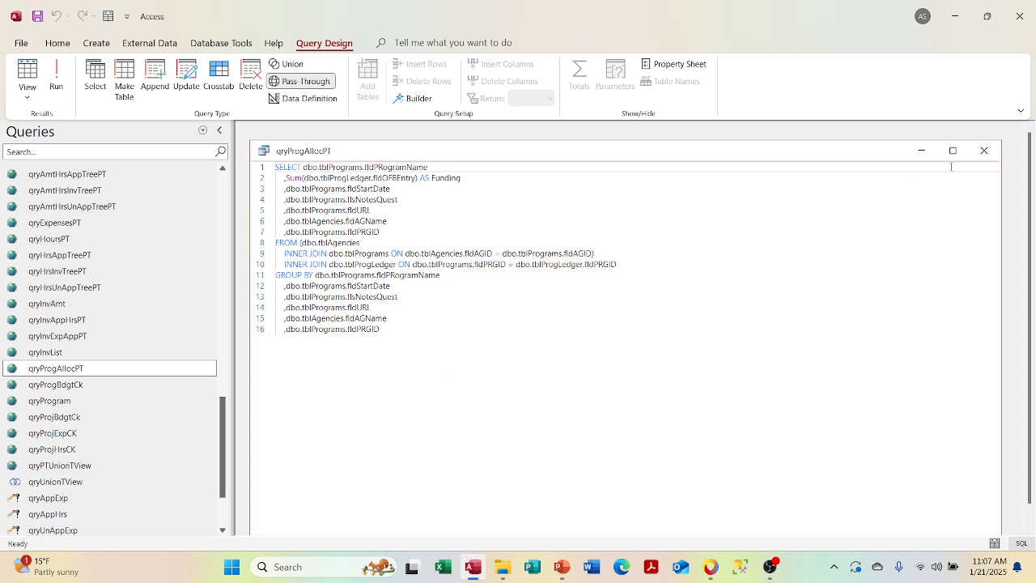
click(985, 151)
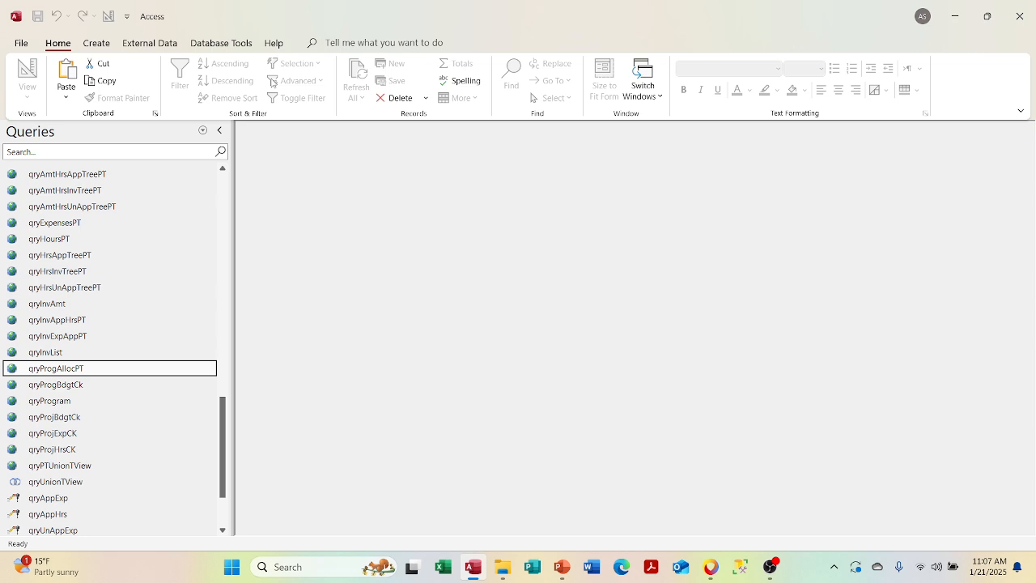
- Compact and repair the Badger_FESQL_V08 database, ending the halted startup code
click(208, 47)
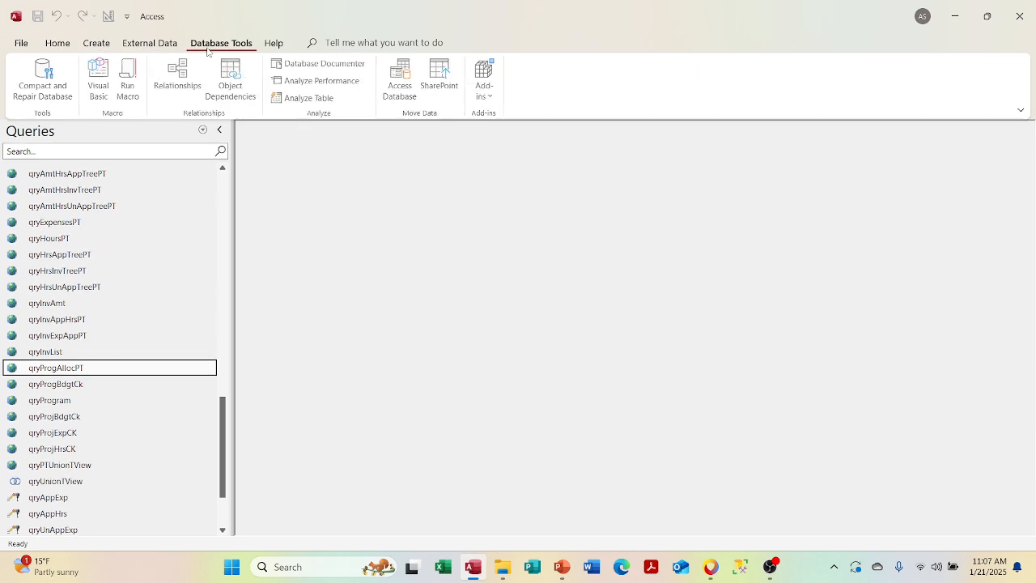
click(47, 75)
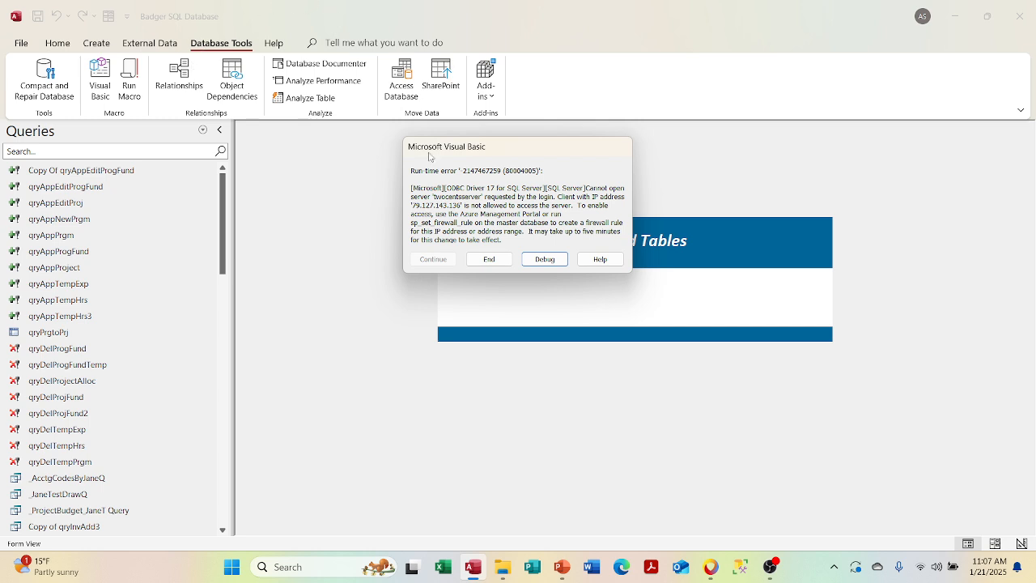
click(510, 261)
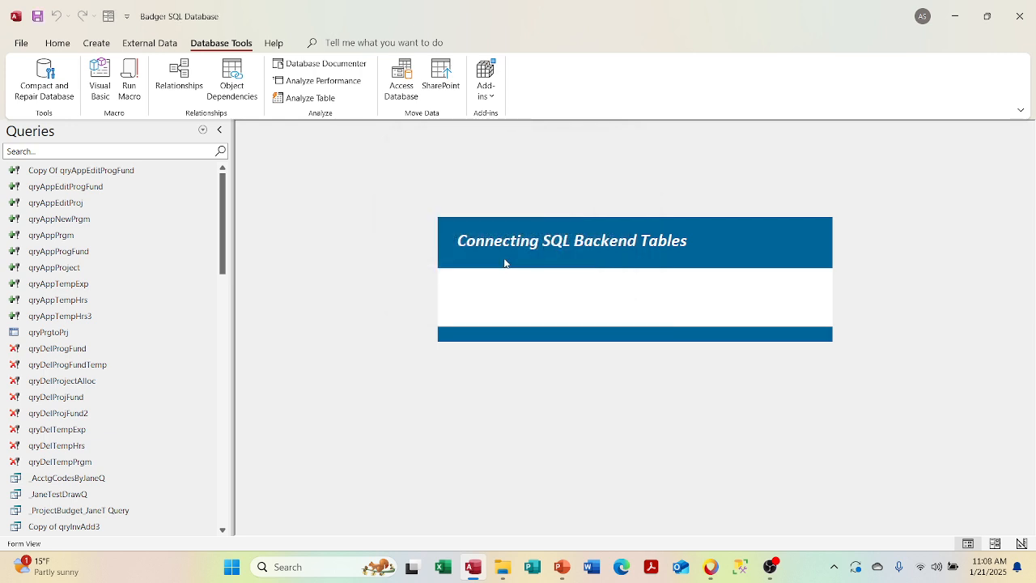
- Exit Access, allowing the Clipboard to be emptied, and restart it with Badger_FESQL_V08
click(1028, 6)
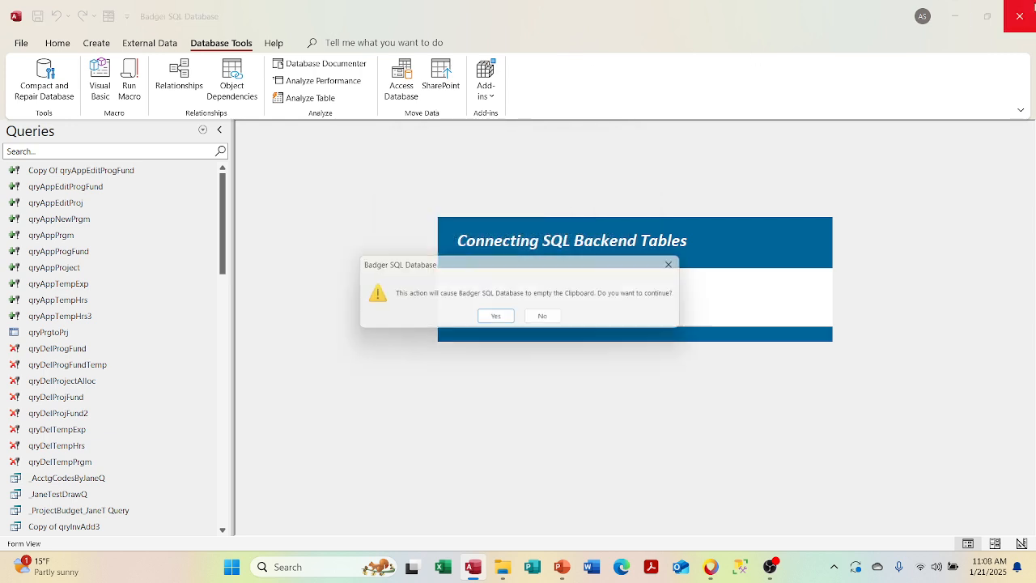
click(498, 319)
click(474, 568)
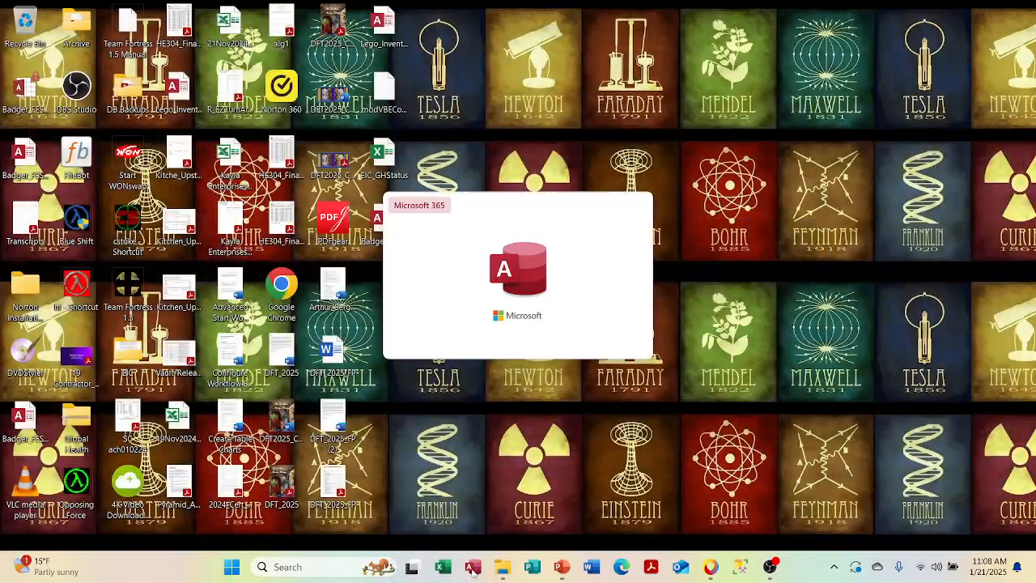
click(217, 343)
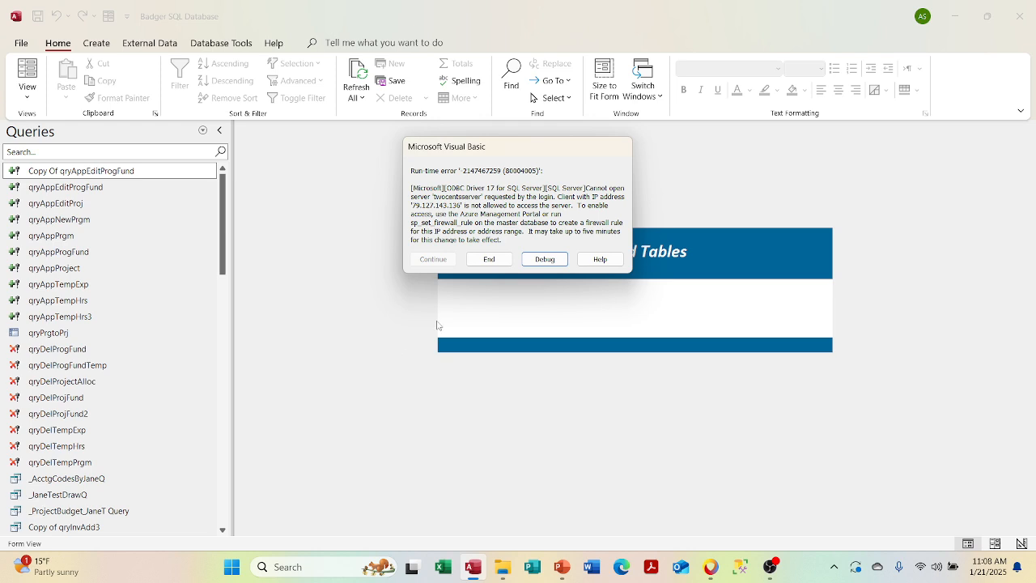
- Debug the connection run-time error to examine the halted TestODBC code in modConnection, and close the code editor
click(541, 260)
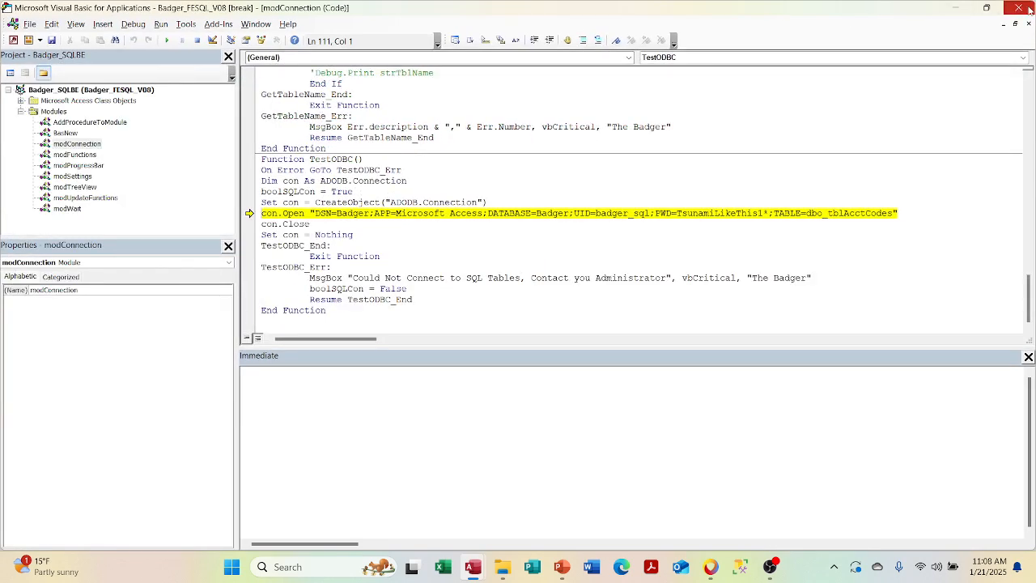
click(1018, 7)
click(522, 333)
click(197, 40)
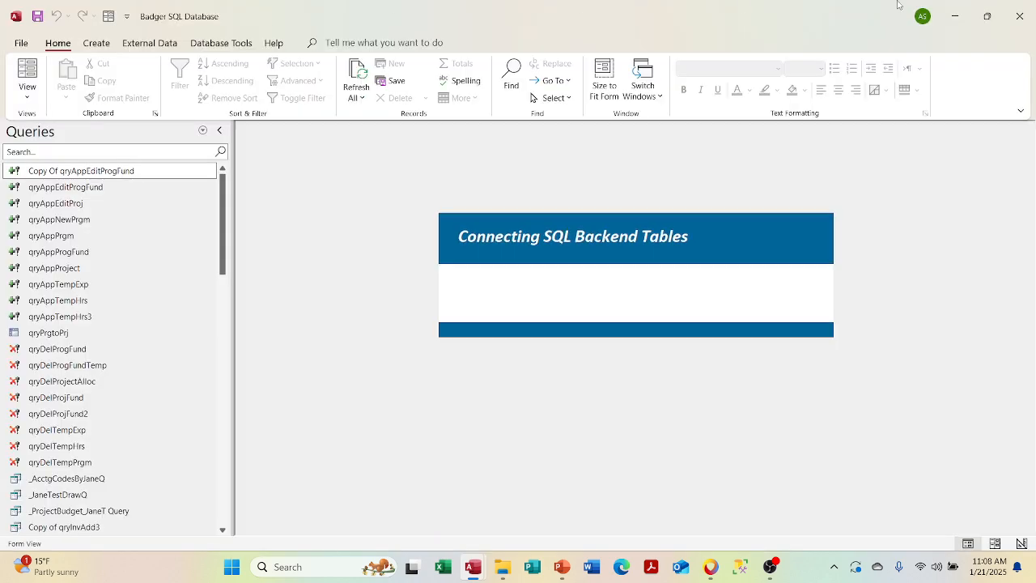
- Quit Access and reopen Badger_FESQL_V08 in a fresh session
click(1016, 13)
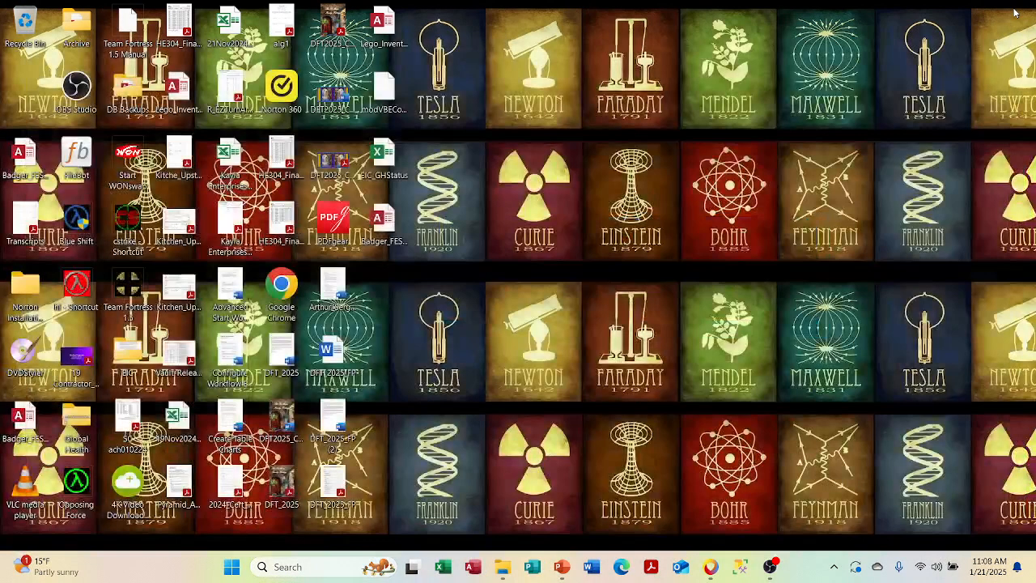
click(473, 567)
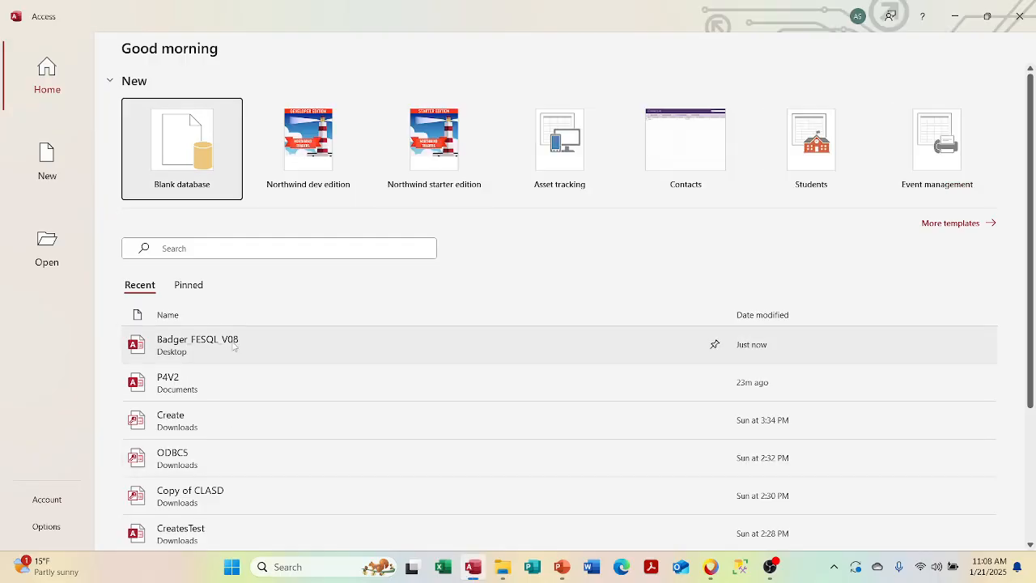
click(230, 342)
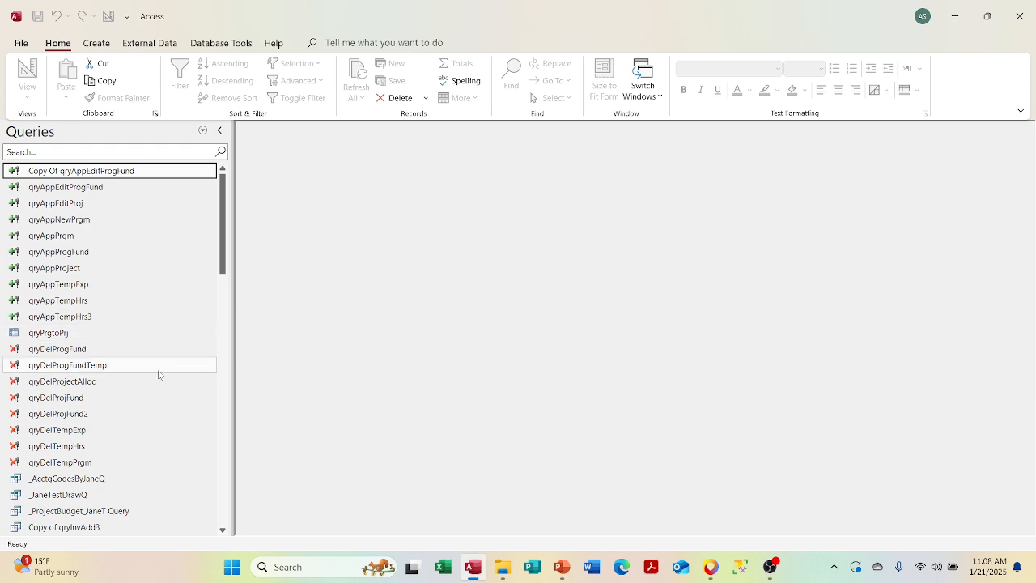
- Open the qryProgram pass-through query in SQL View to examine its statement
drag(222, 226, 238, 497)
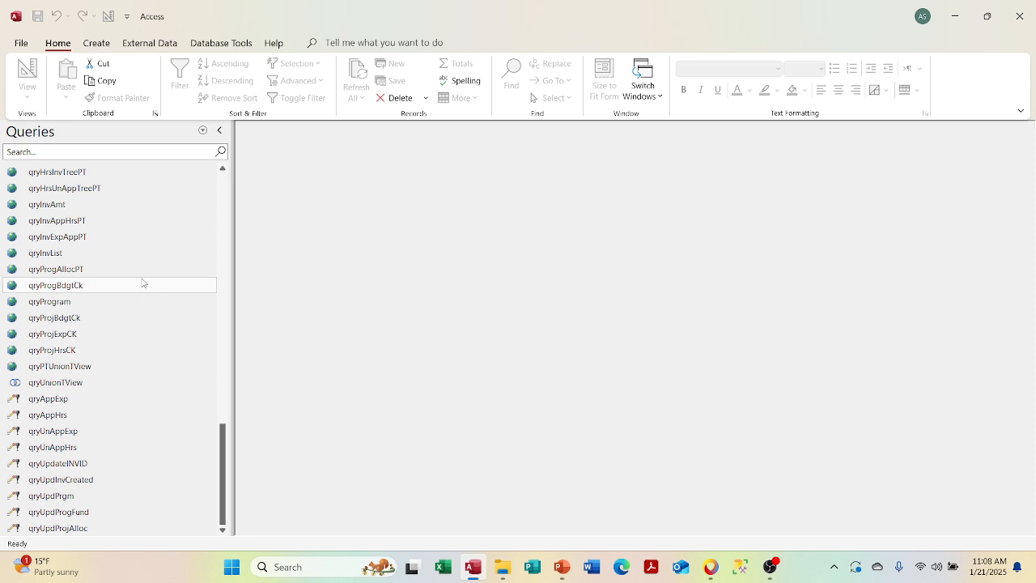
right_click(123, 306)
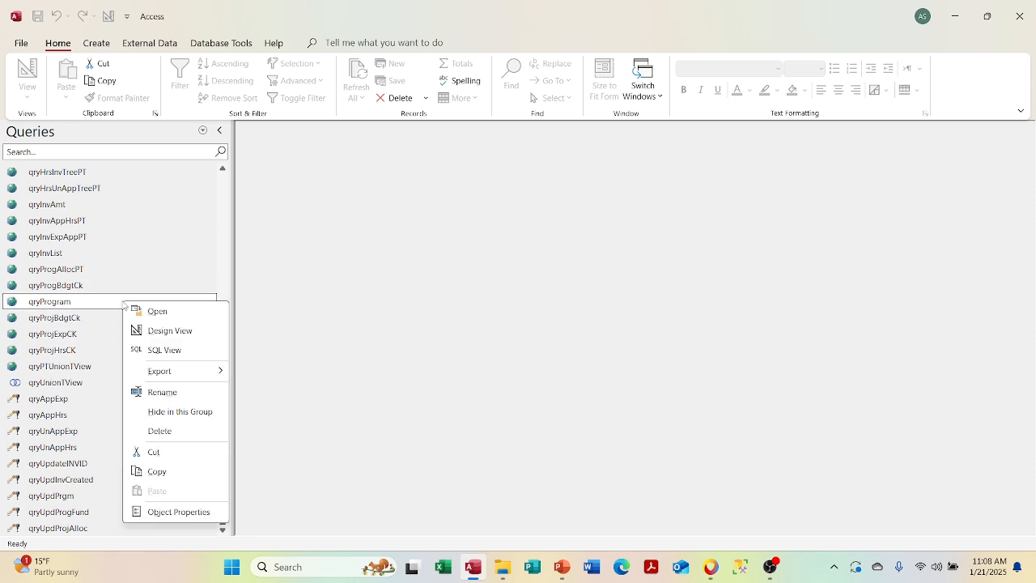
click(144, 354)
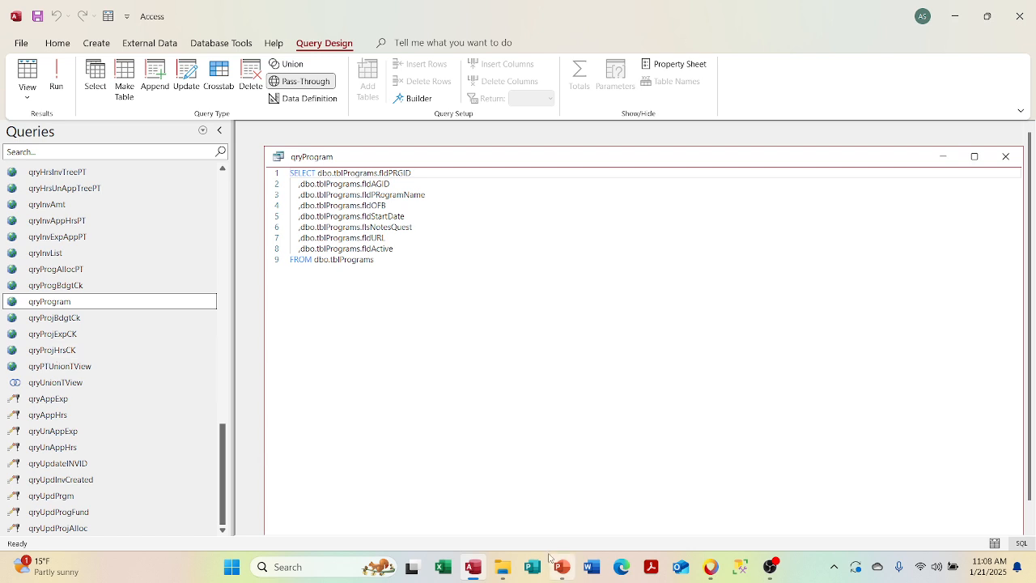
- Open SQL Server Management Studio and try to connect to twocentsserver.database.windows.net, cancelling the new firewall rule and the connection dialog
click(743, 567)
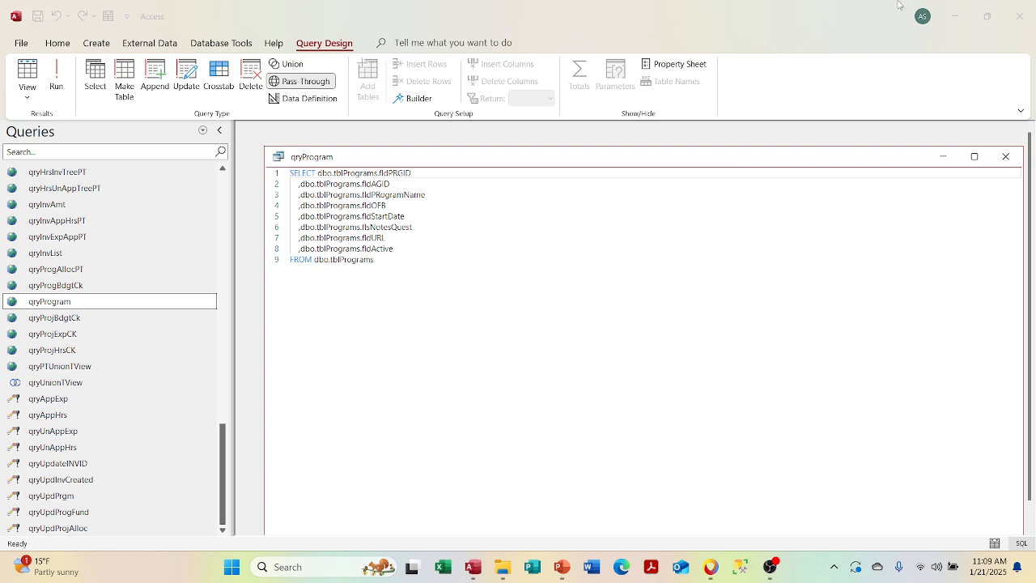
click(957, 16)
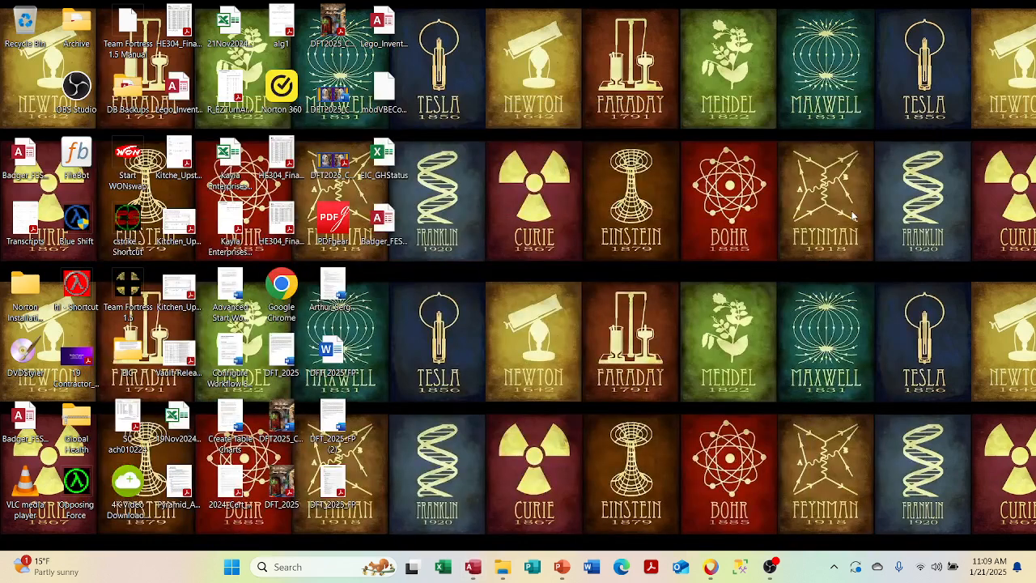
mouse_move(706, 566)
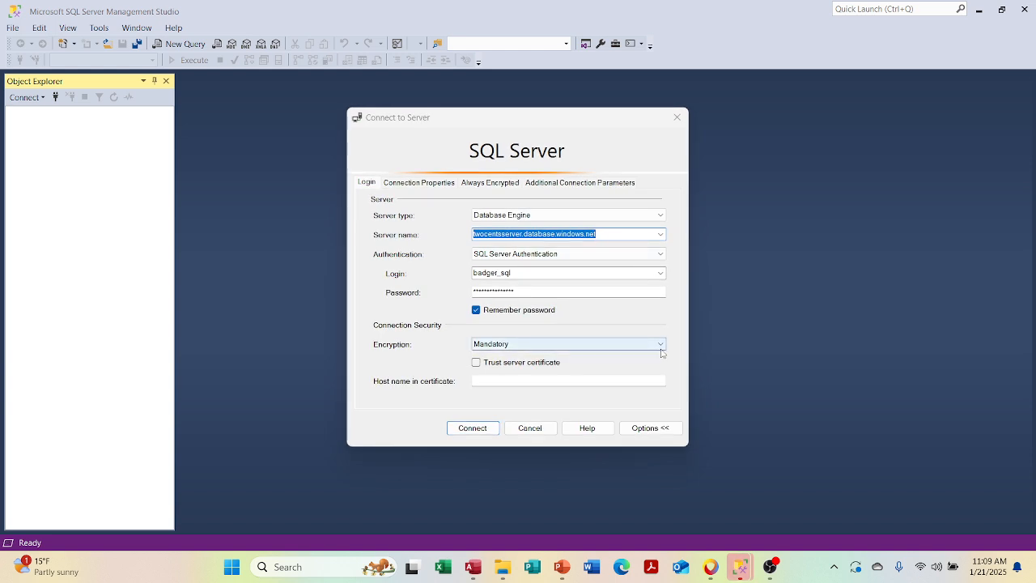
click(470, 428)
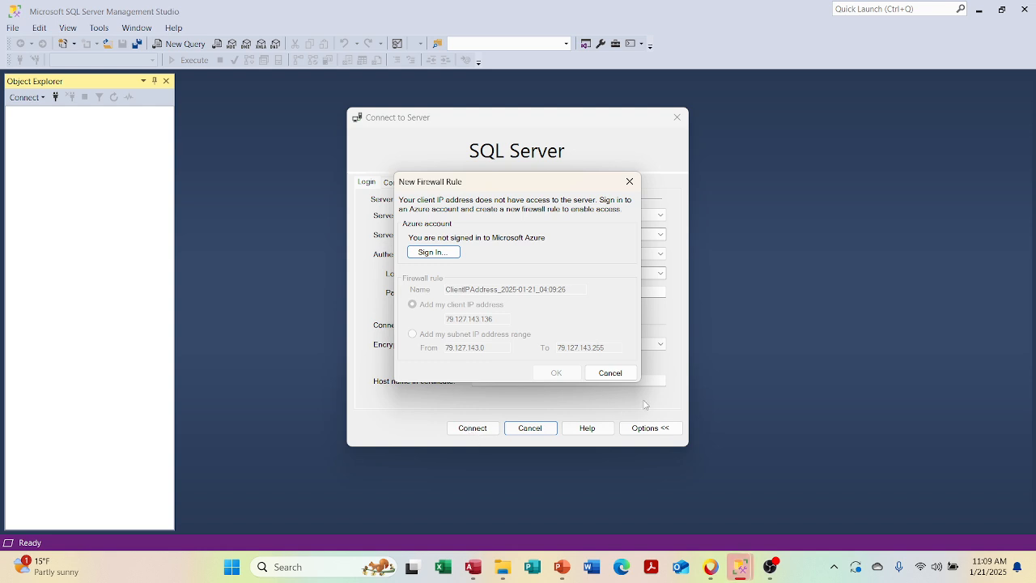
click(611, 373)
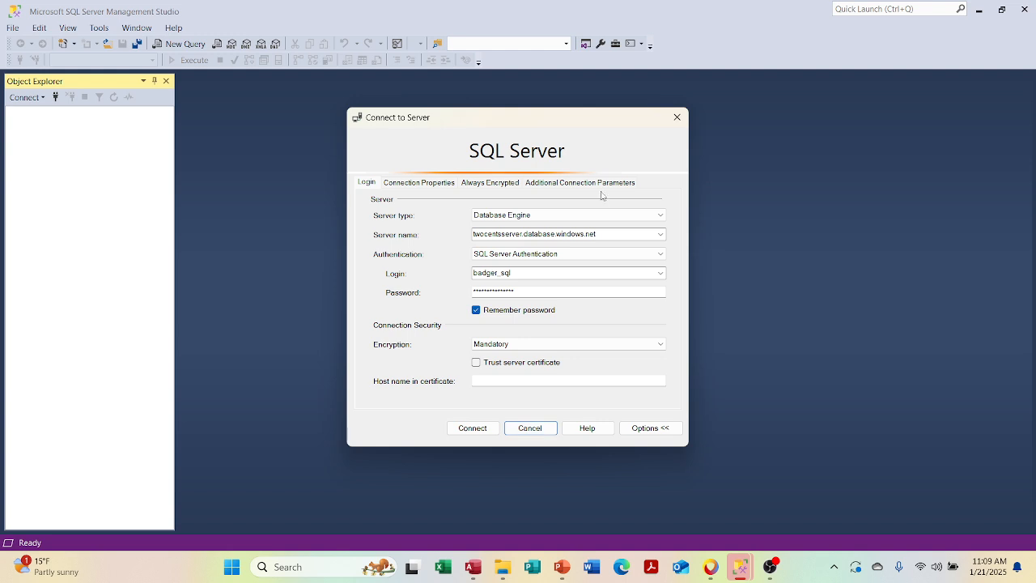
click(678, 118)
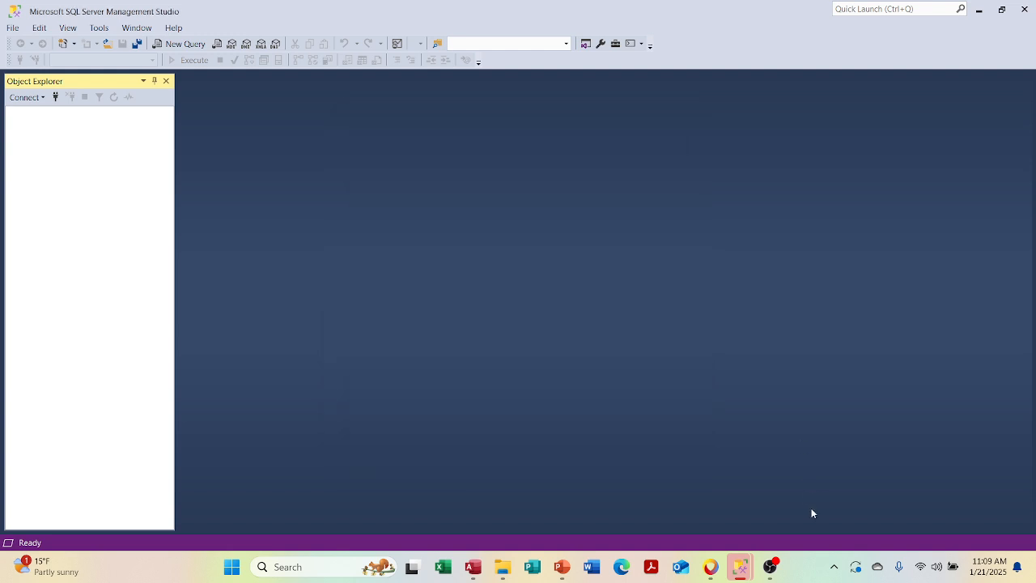
- Switch to Norton, turn off the Secure VPN, and close the Norton window
click(834, 567)
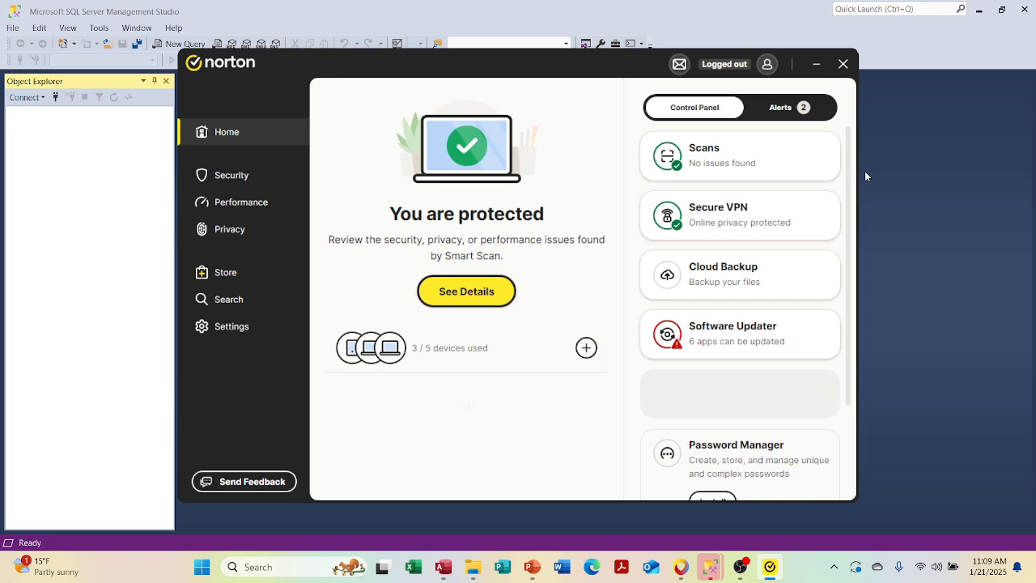
click(724, 208)
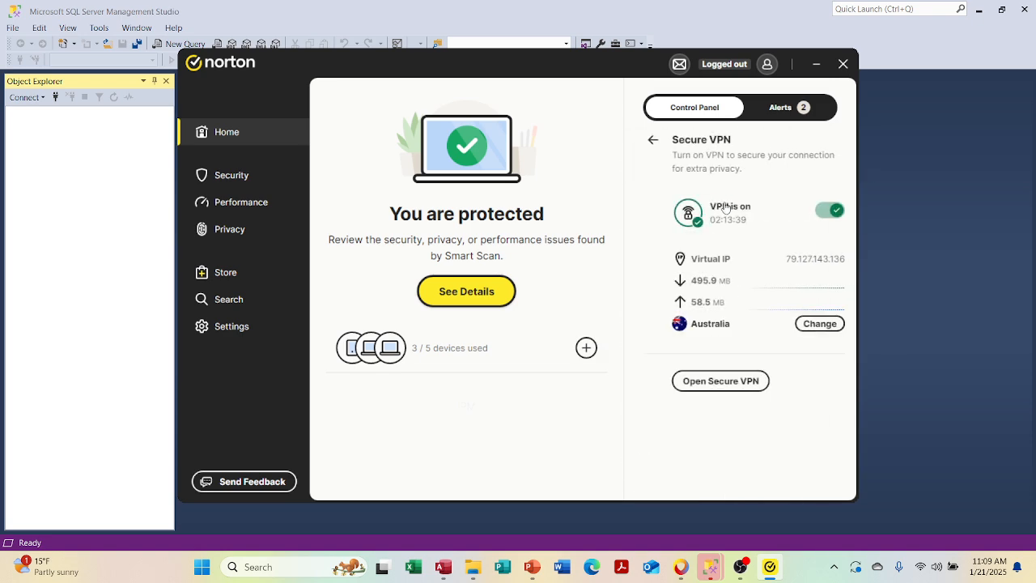
click(830, 210)
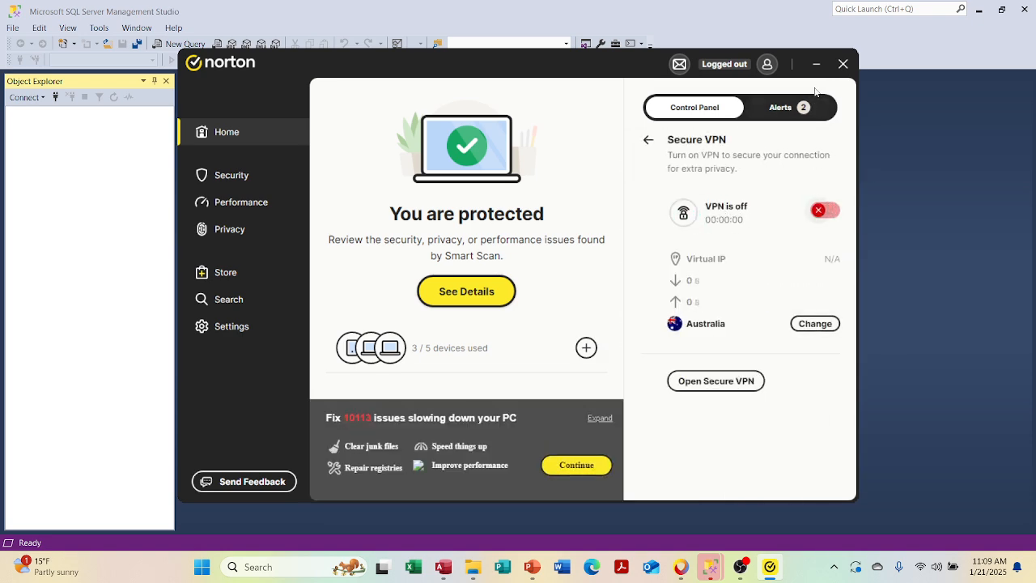
click(842, 64)
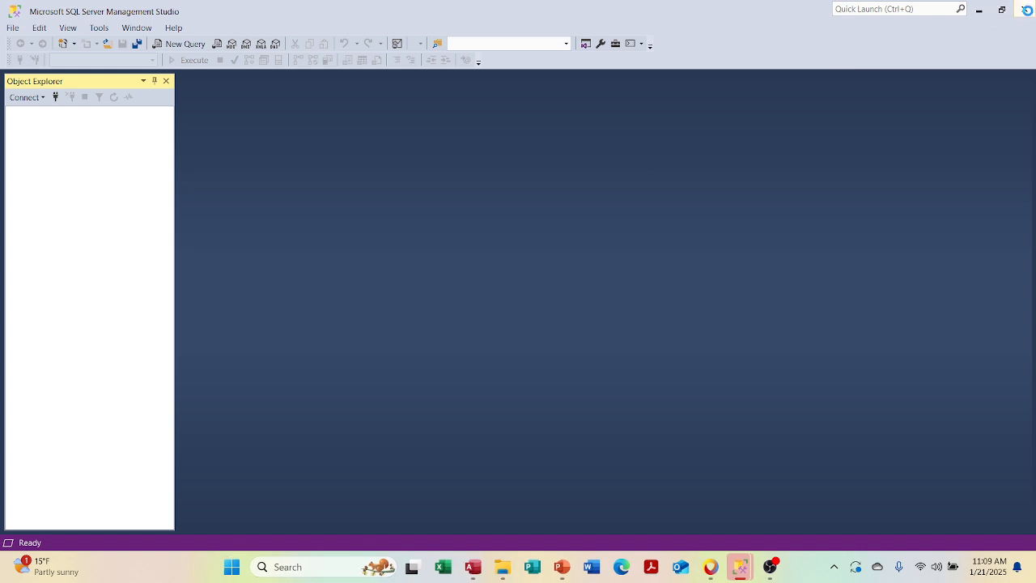
- Connect to twocentsserver.database.windows.net in SQL Server Management Studio and switch back to Access
click(457, 429)
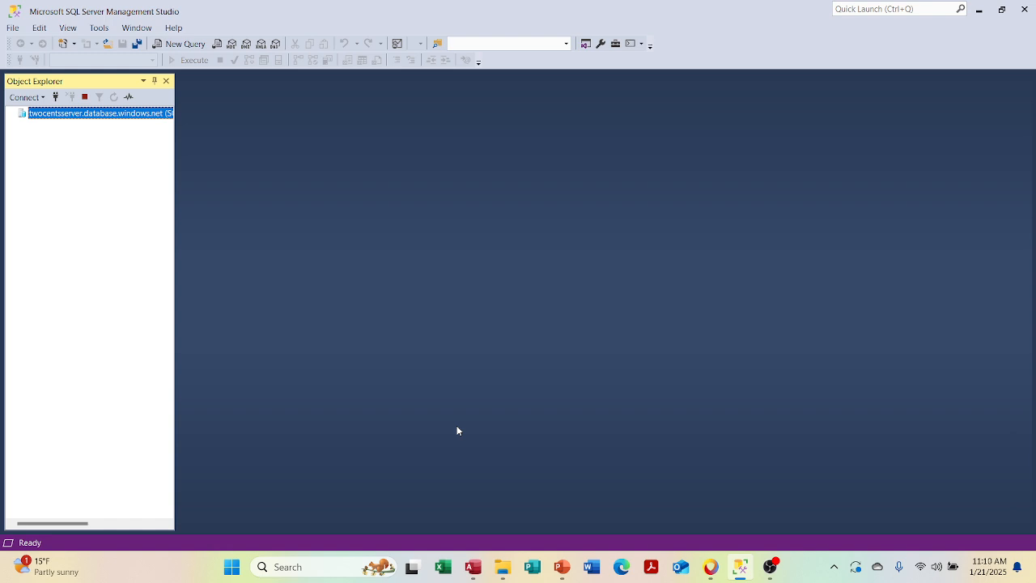
click(1002, 9)
click(950, 51)
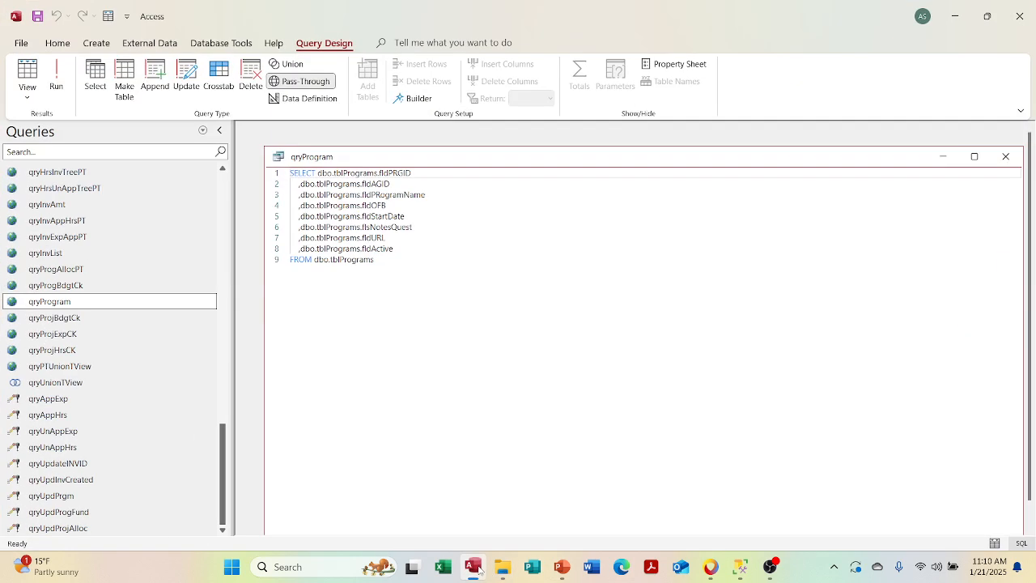
click(473, 566)
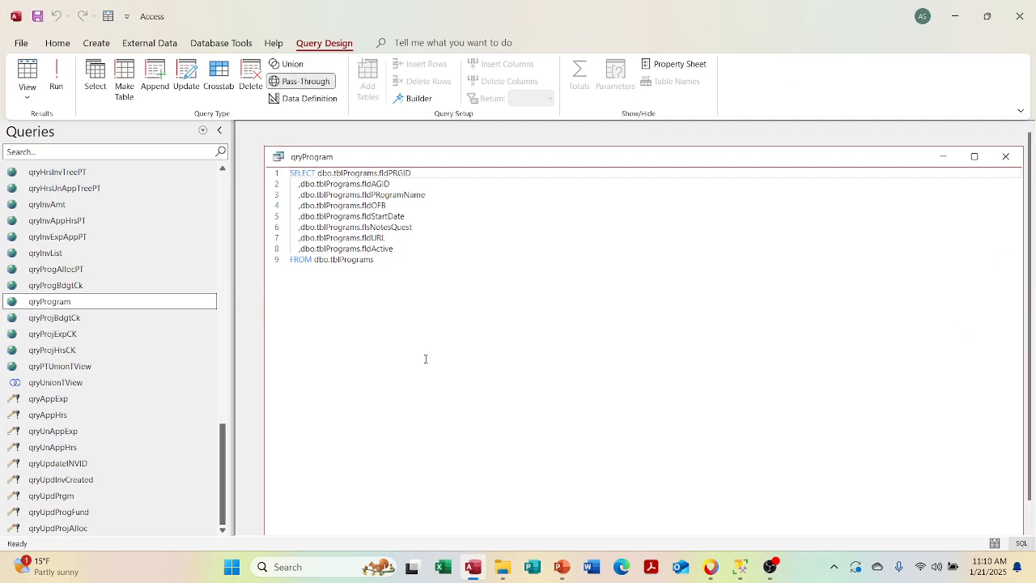
- Close qryProgram, compact and repair the database so its startup runs again, and close the dashboard form
click(1005, 157)
click(209, 44)
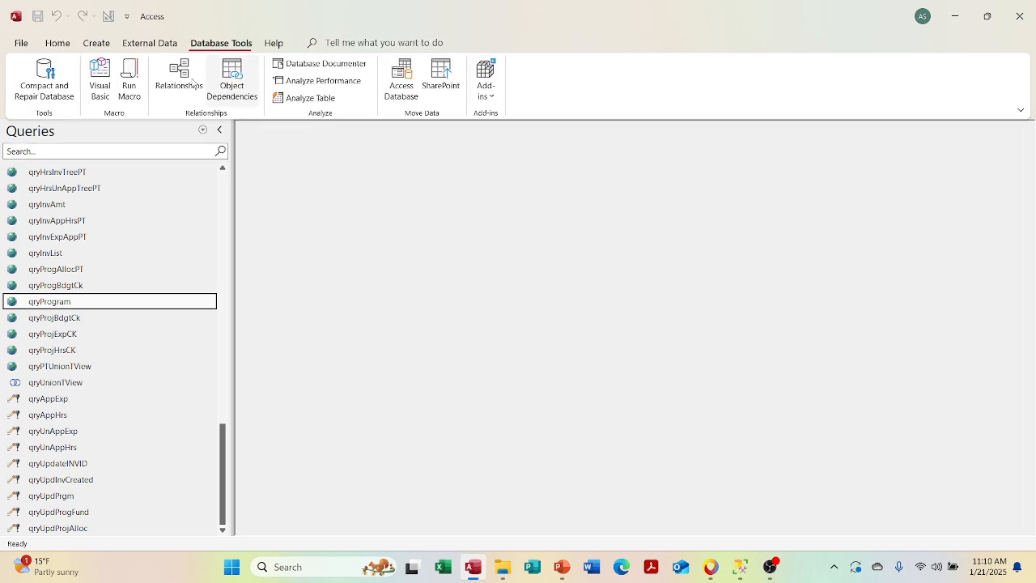
click(42, 89)
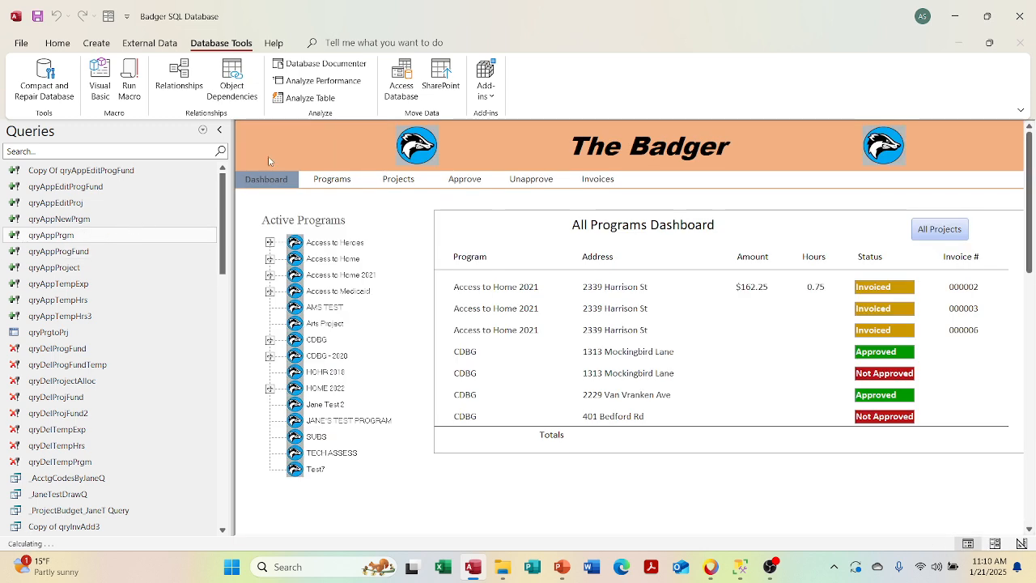
right_click(277, 140)
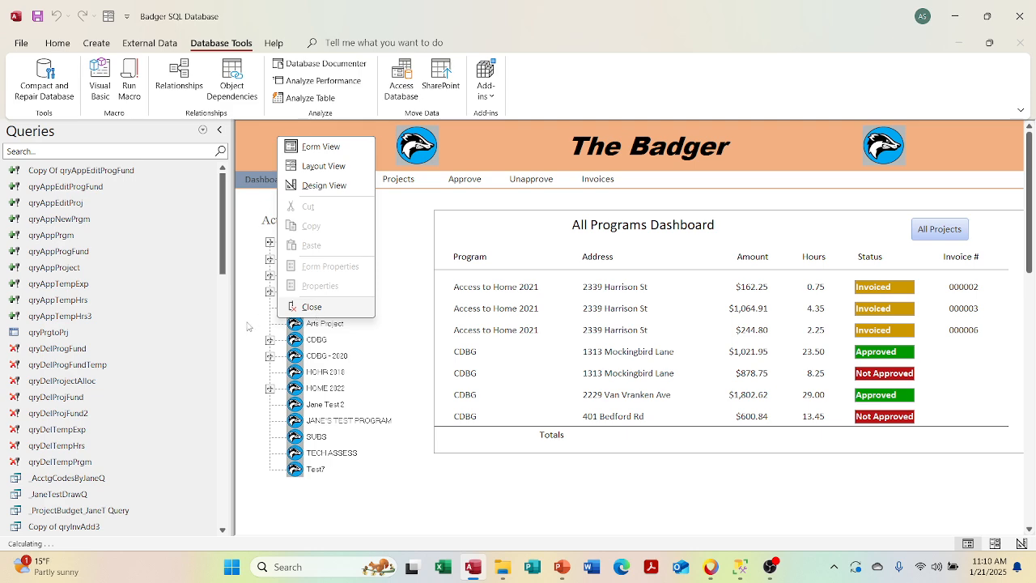
click(303, 307)
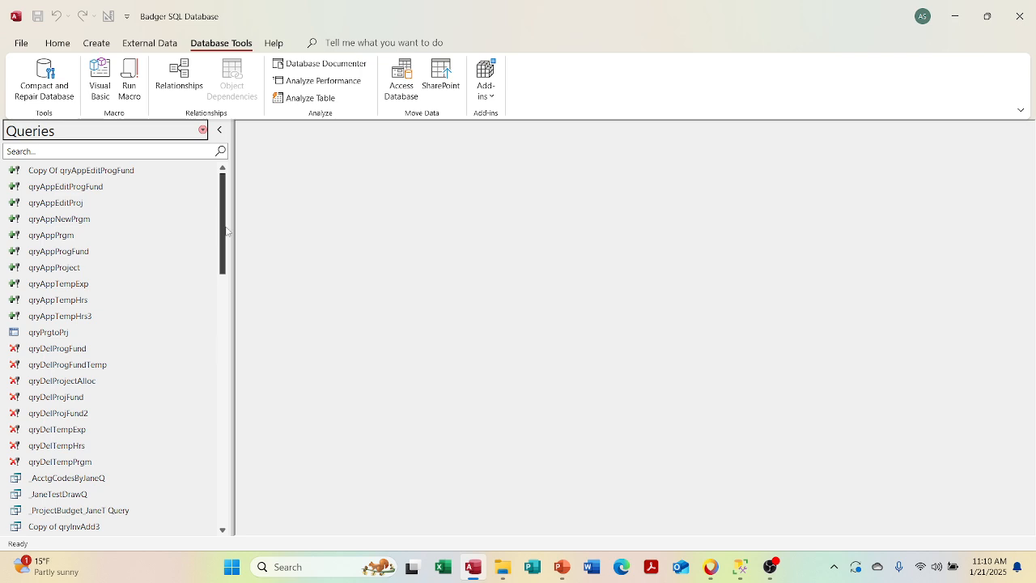
- Open the qryProgBdgtCk pass-through query in SQL View, examine its statement, and close it
drag(226, 231, 204, 488)
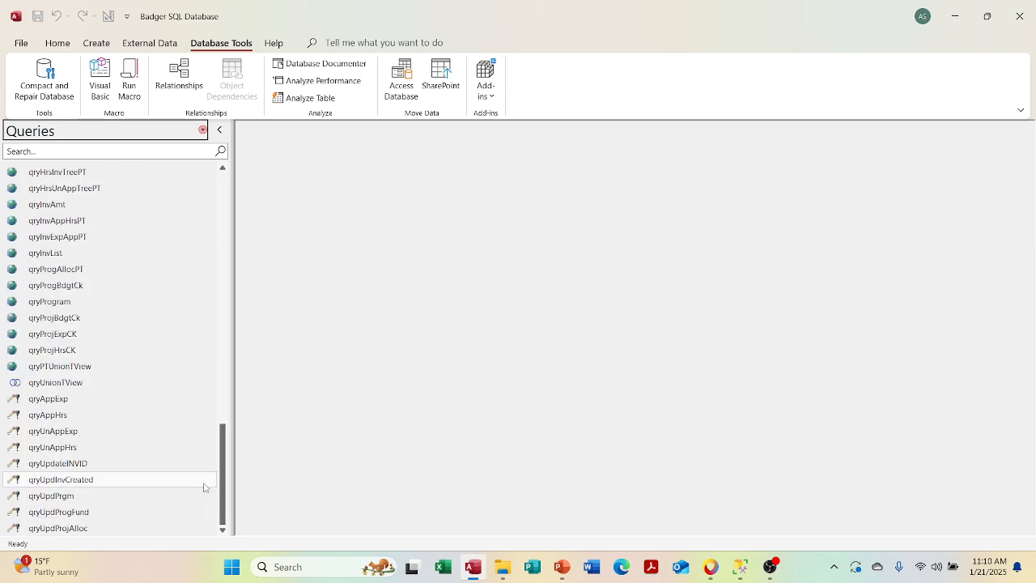
right_click(173, 286)
click(194, 332)
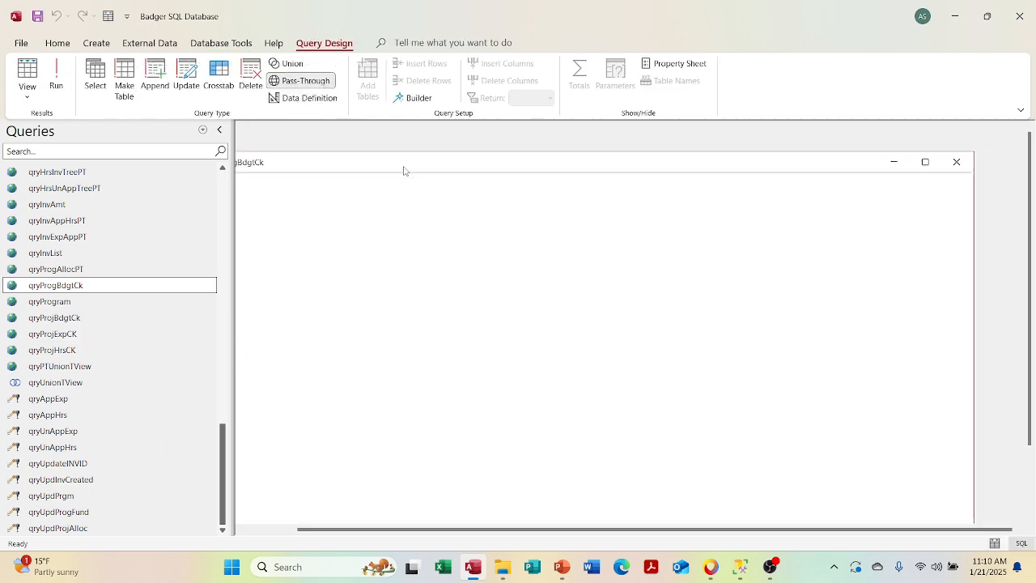
mouse_move(405, 167)
mouse_down()
mouse_move(534, 164)
mouse_move(390, 173)
mouse_up()
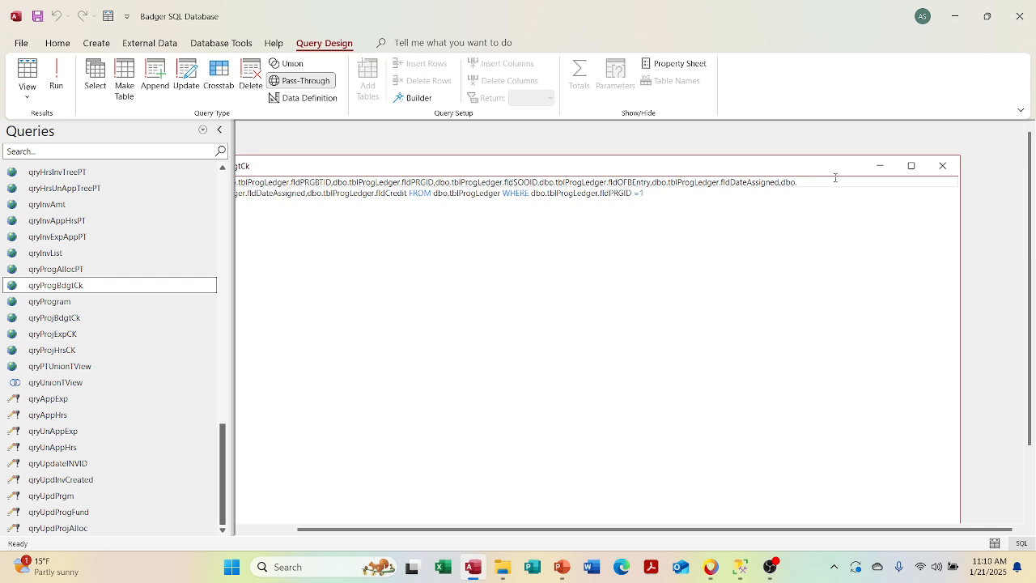
click(942, 165)
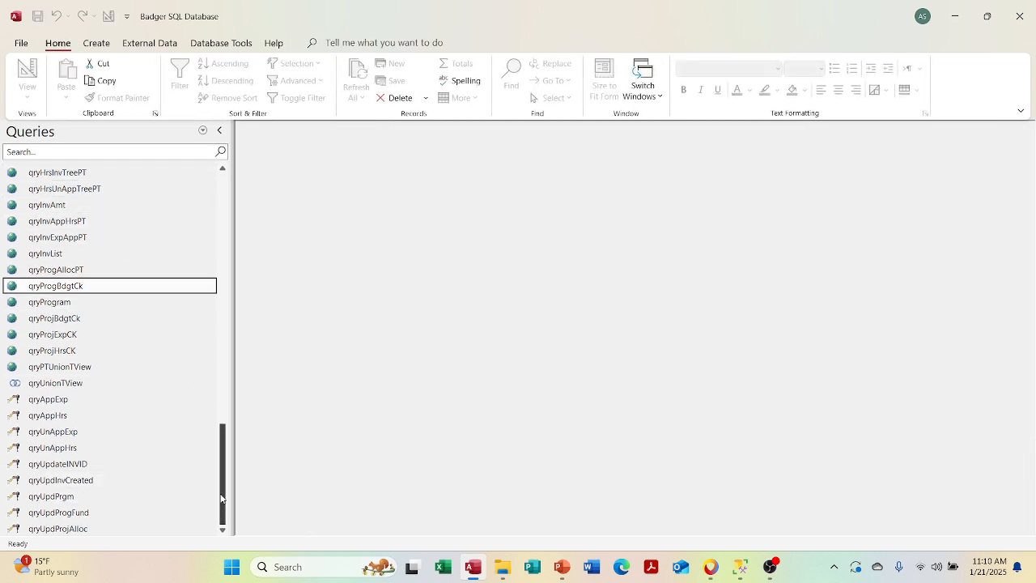
- Open qryProgAllocPT in SQL View to examine its joins and grouping, and close it
drag(221, 499, 221, 459)
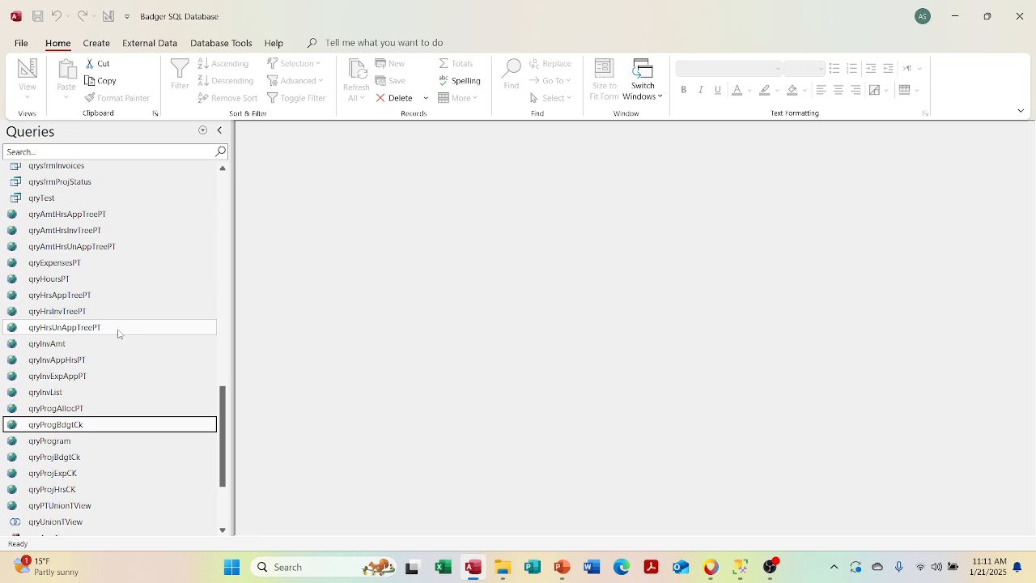
right_click(93, 411)
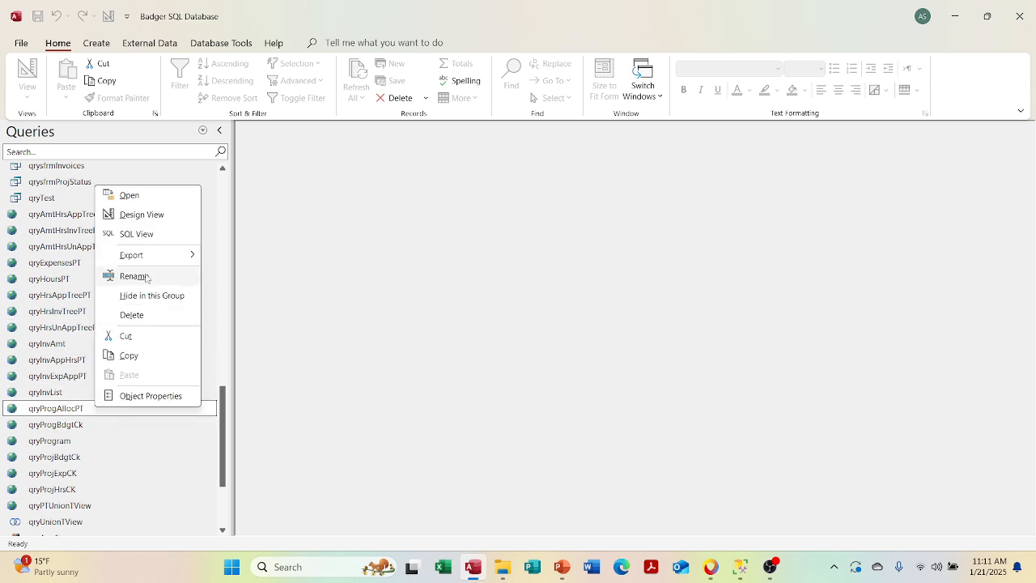
click(153, 237)
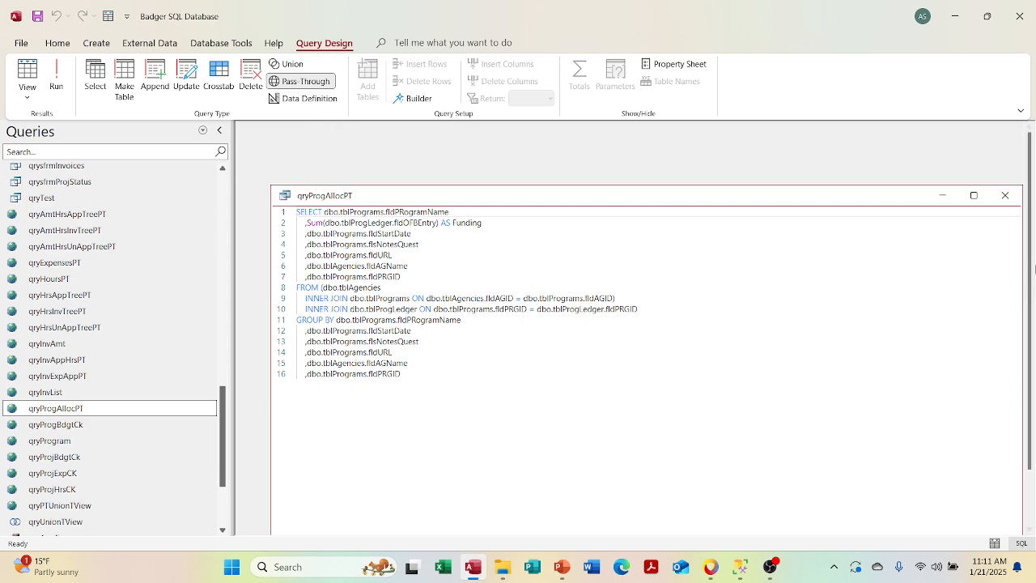
click(1007, 198)
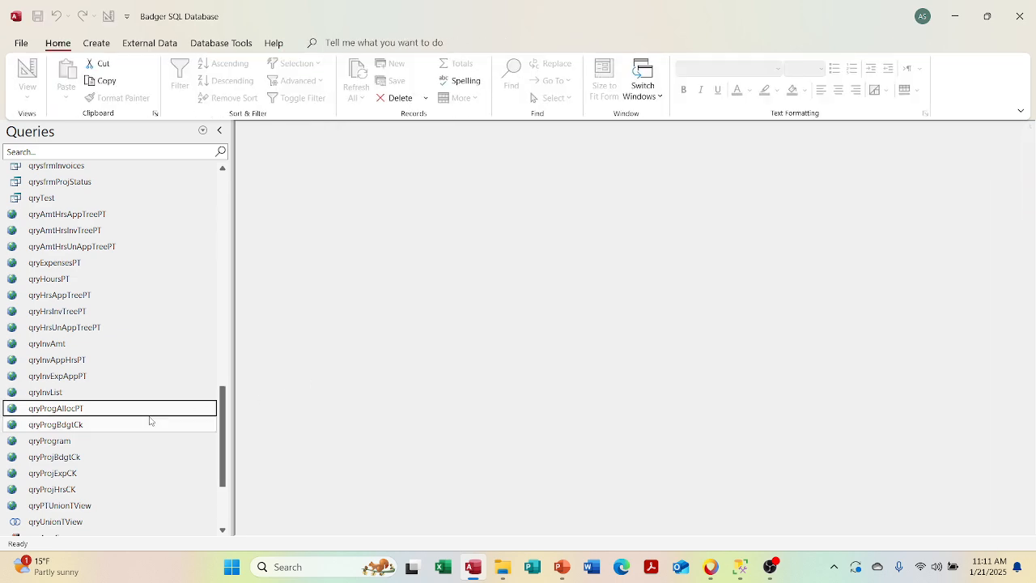
- Open qryProgram in SQL View, run it to view its records, return to SQL View, and close it
right_click(132, 448)
click(208, 251)
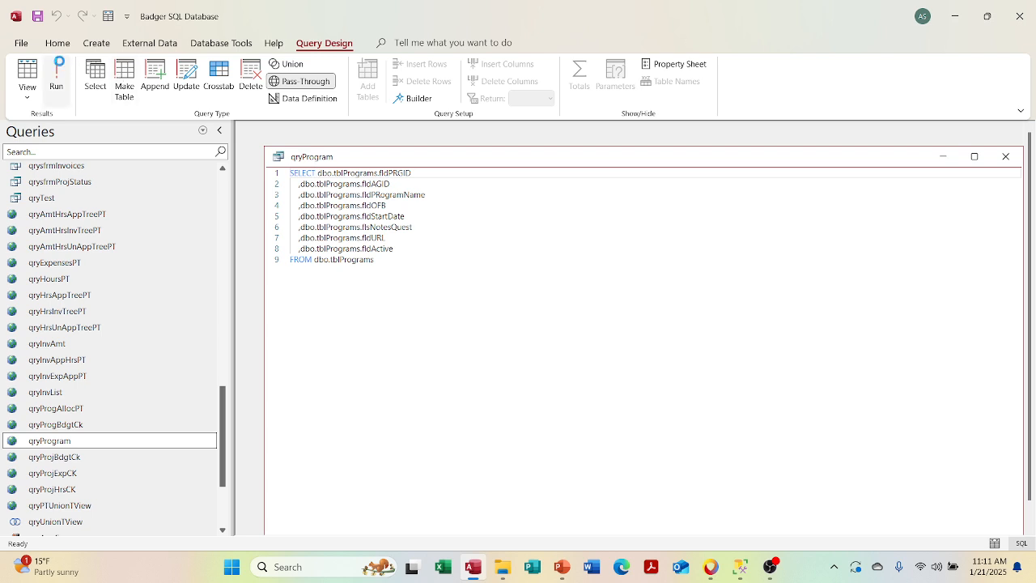
click(57, 73)
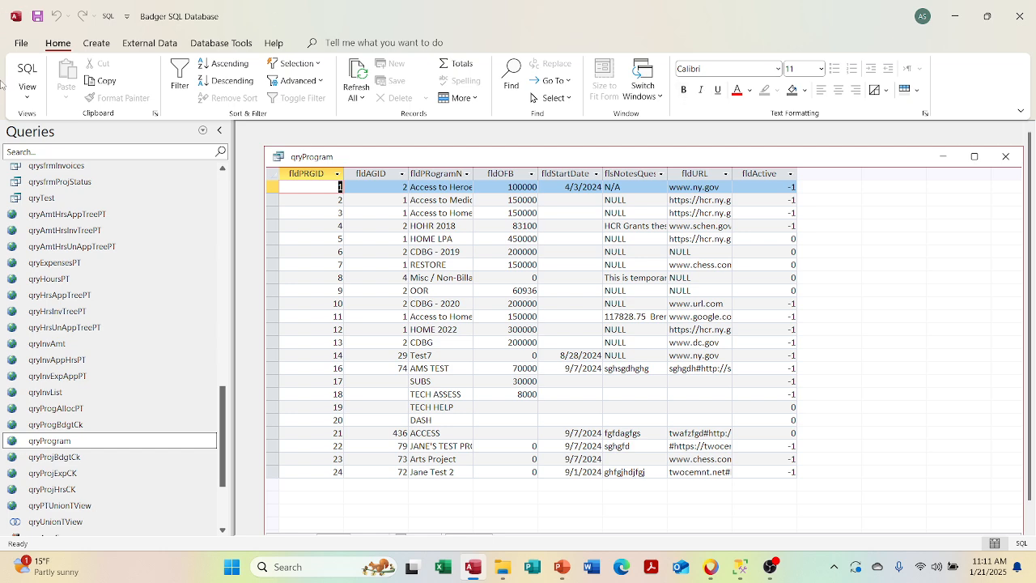
click(25, 100)
click(40, 149)
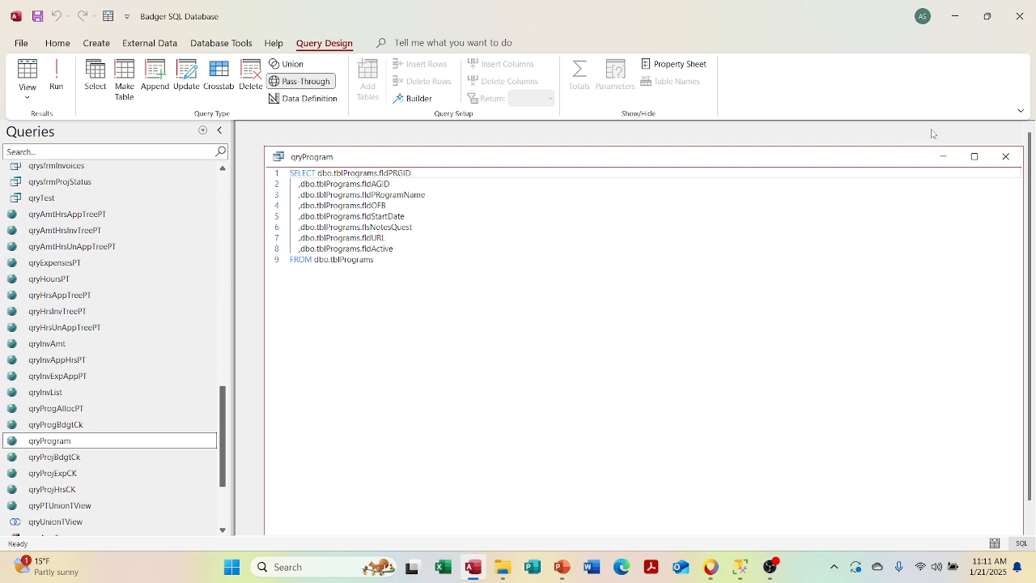
click(1005, 157)
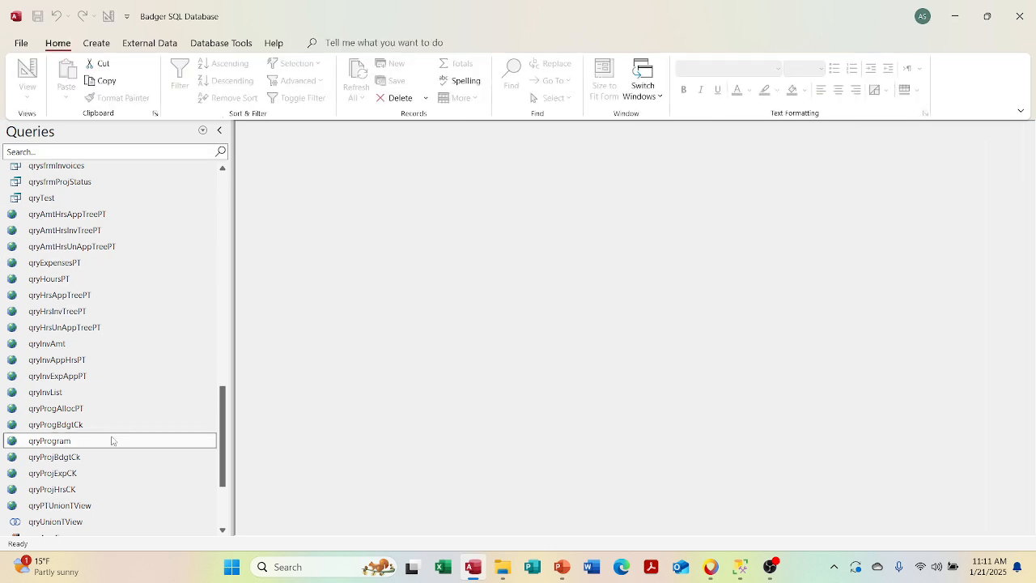
- Reopen qryProgBdgtCk in SQL View and move its window so the whole statement can be read
right_click(149, 421)
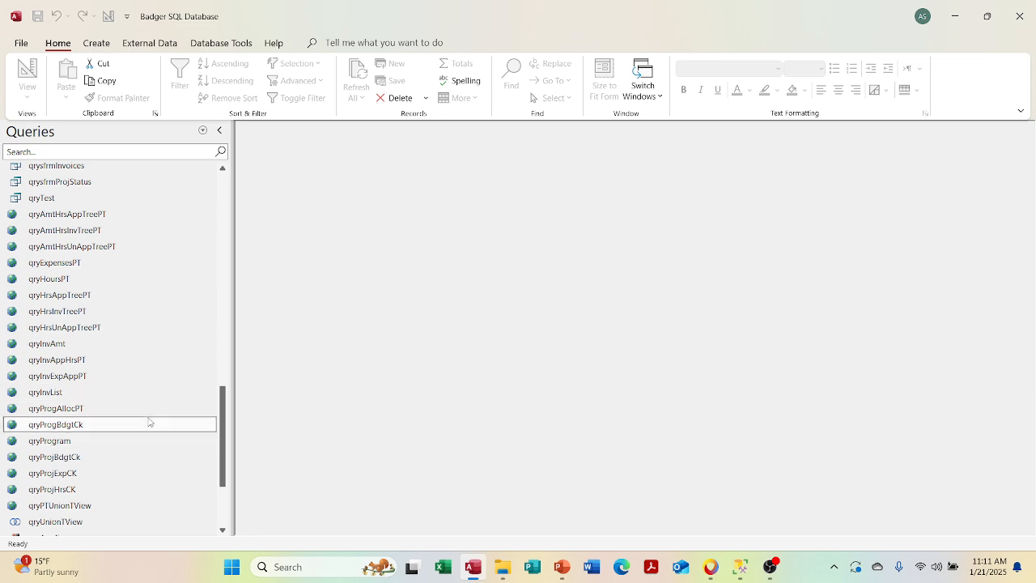
click(188, 245)
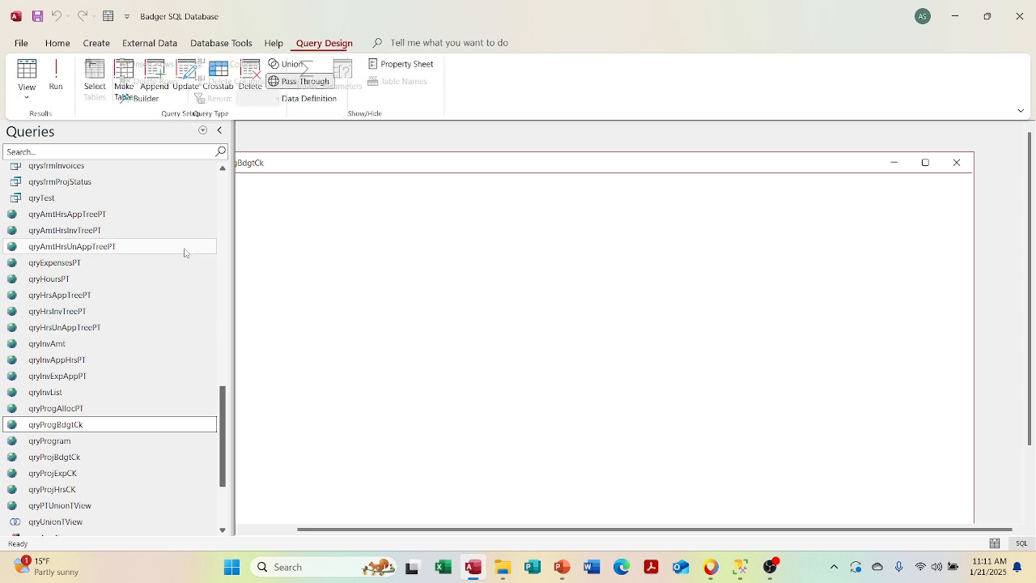
drag(551, 179, 572, 153)
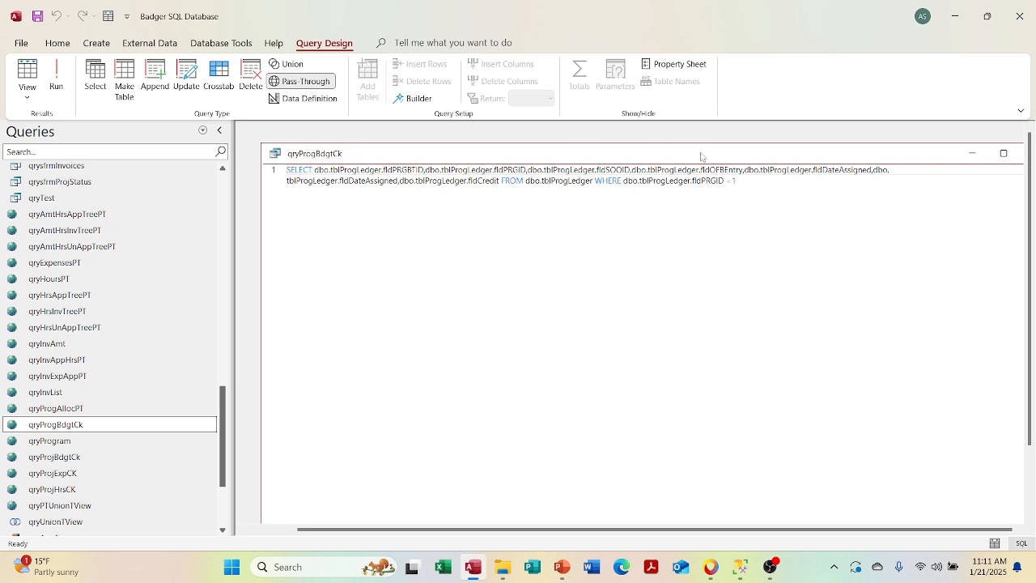
- Close qryProgBdgtCk, and open qryPTUnionTView in Design View to examine its two SELECT statements joined by UNION before closing it
drag(717, 157, 626, 150)
click(941, 146)
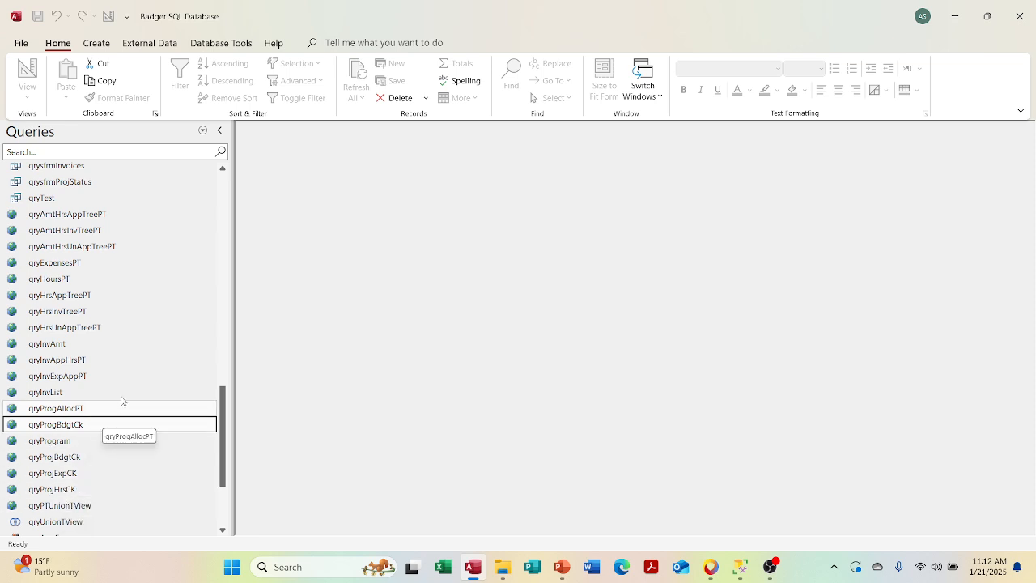
right_click(104, 508)
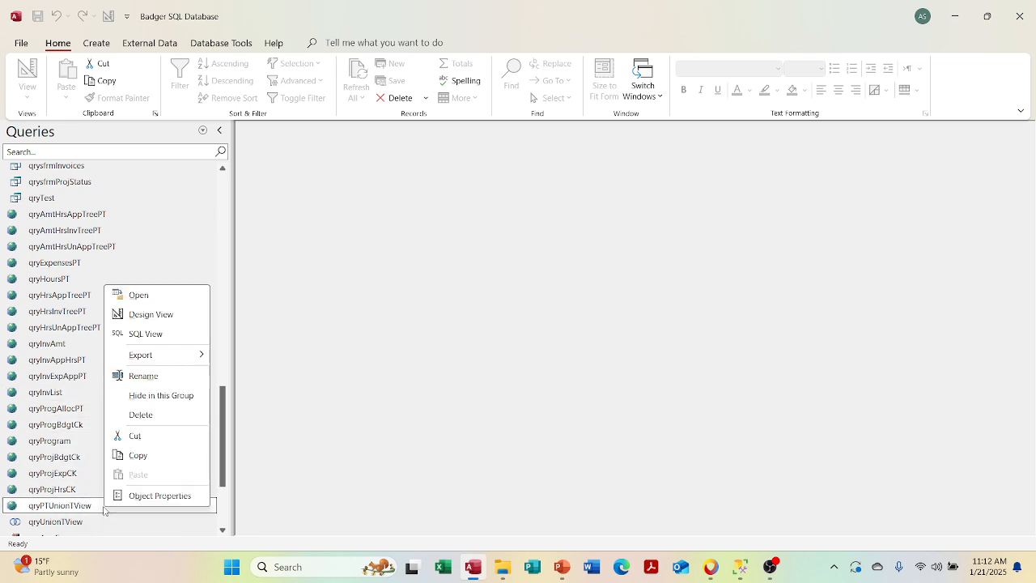
click(158, 317)
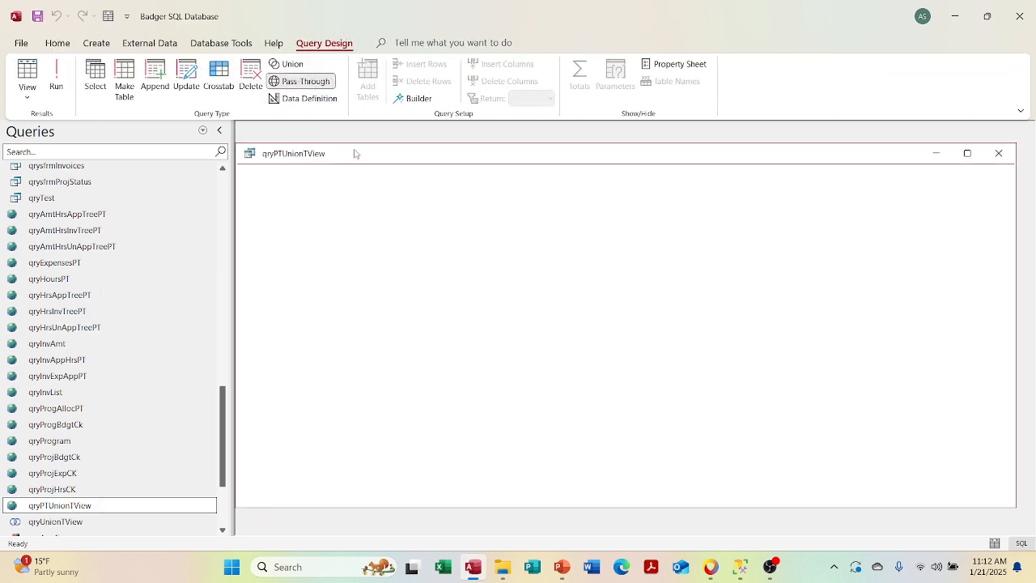
drag(354, 161, 387, 138)
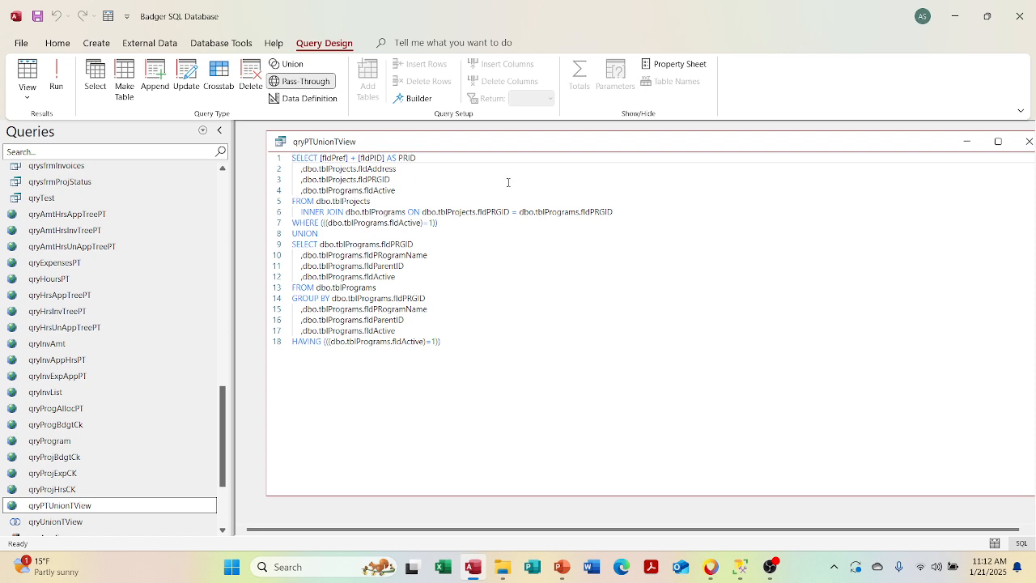
click(1029, 143)
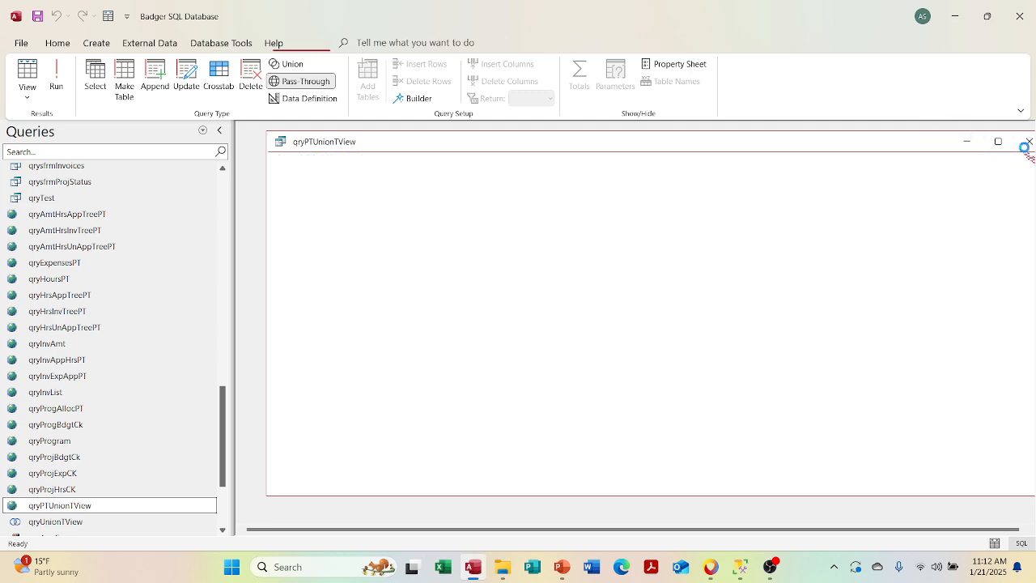
- Open qryProjHrsCK in SQL View, glance at SQL Server Management Studio, and return to Access to close the query
right_click(132, 489)
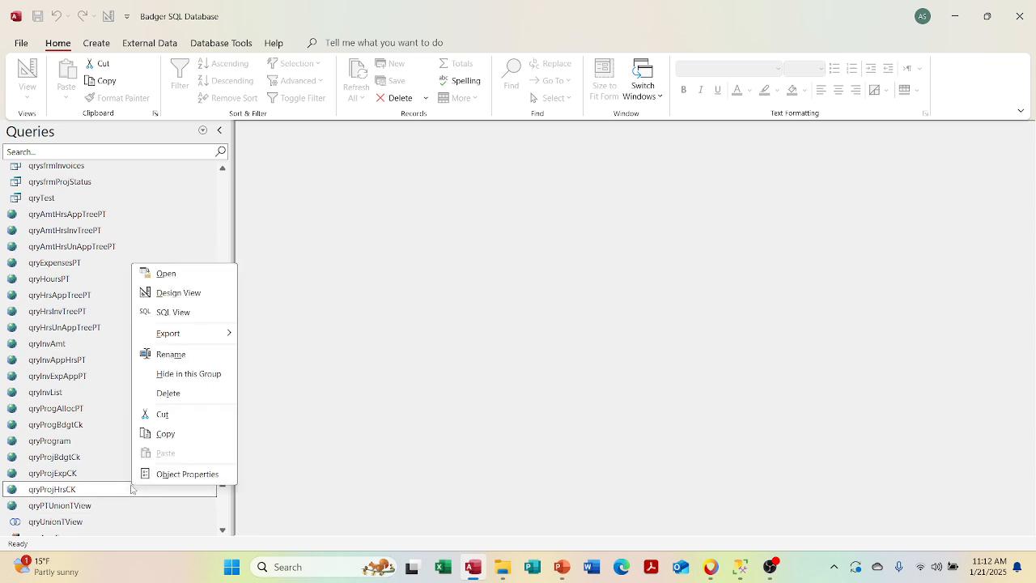
click(214, 311)
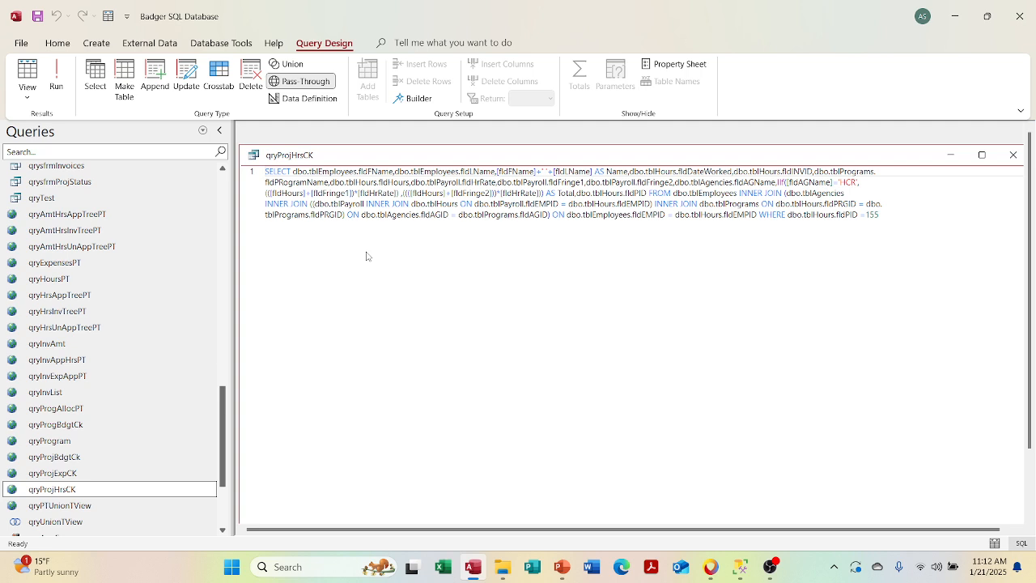
key(alt+Tab)
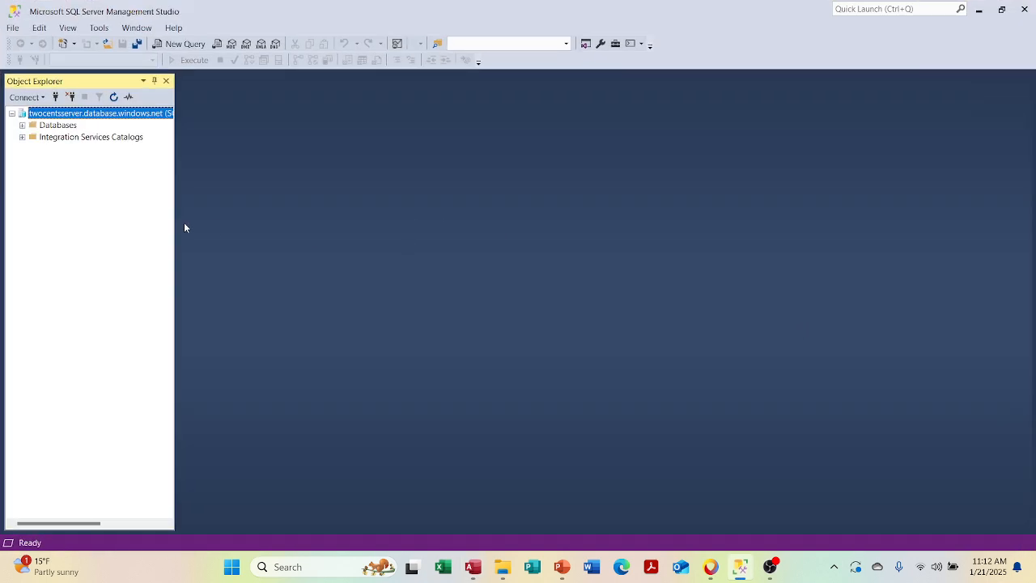
click(979, 9)
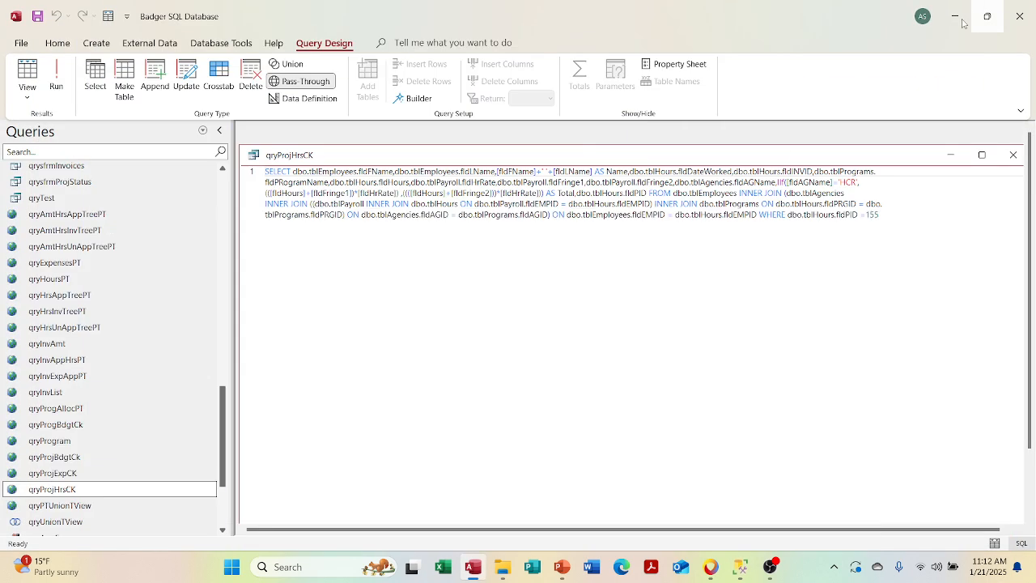
click(1013, 154)
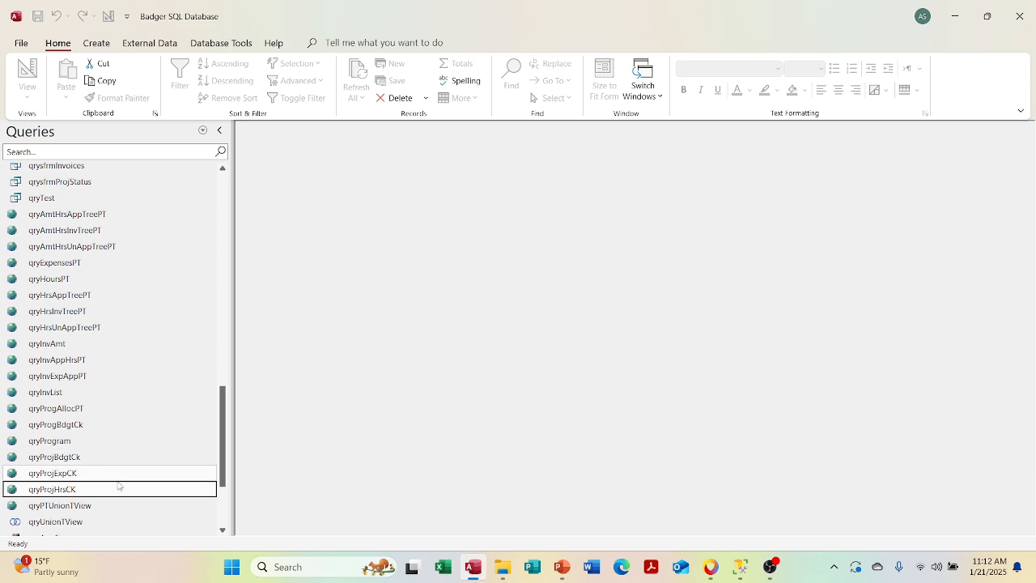
- Open the qryUnionTView union query in Design View and examine its SQL statement
right_click(65, 524)
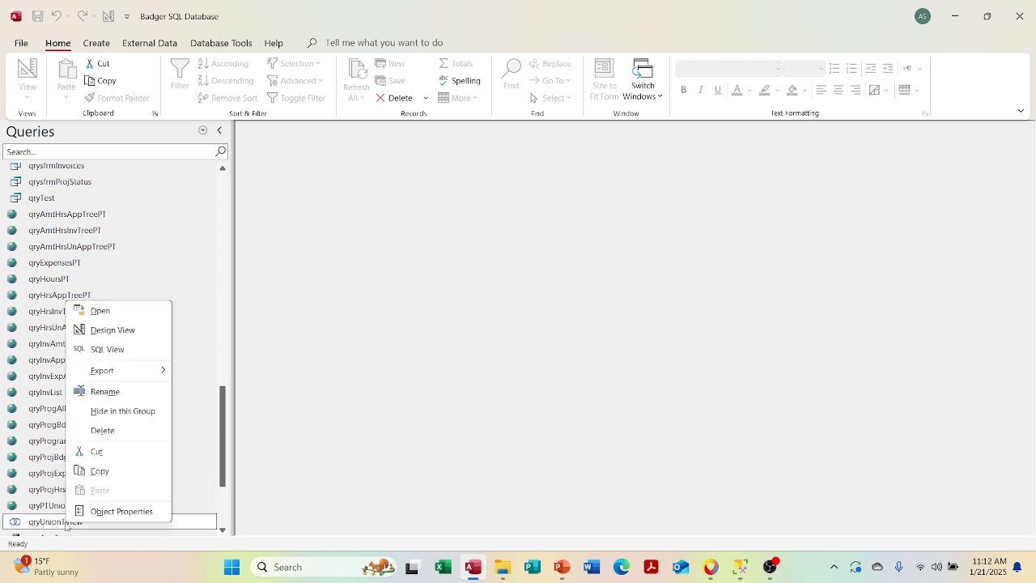
click(118, 332)
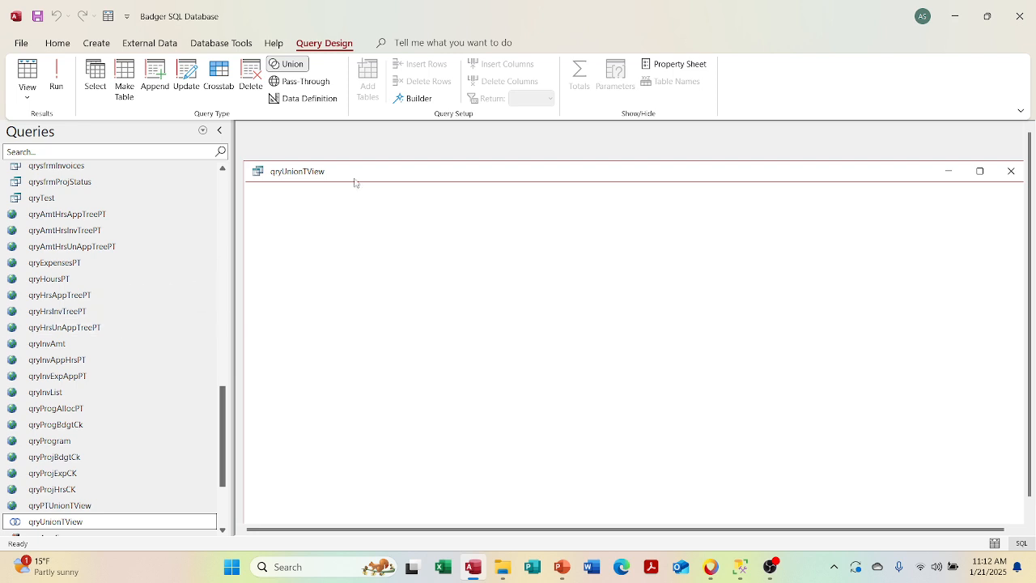
click(24, 97)
click(24, 97)
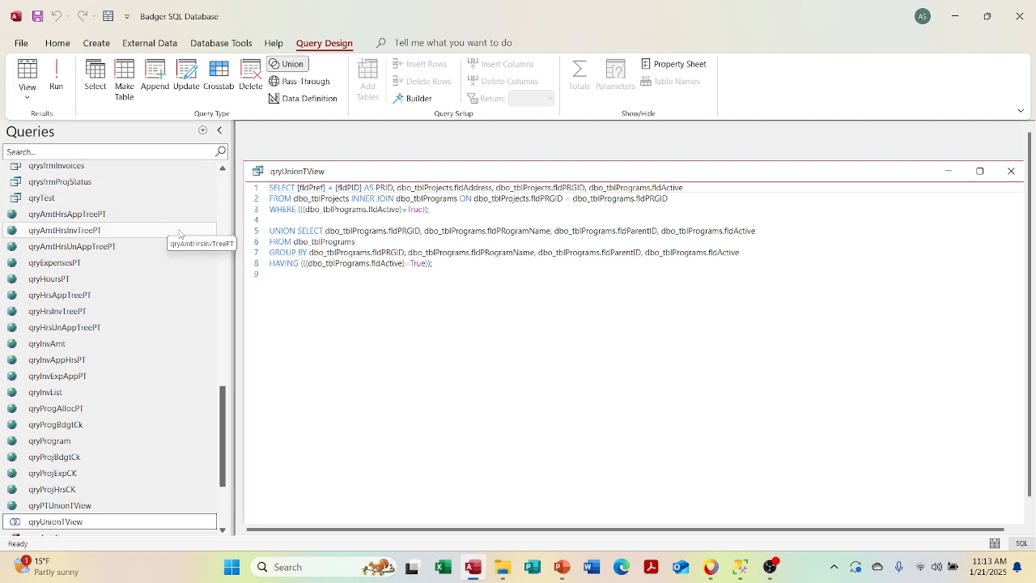
- Put the UNION keyword on its own line, with a blank line before the second SELECT statement
click(298, 232)
key(Return)
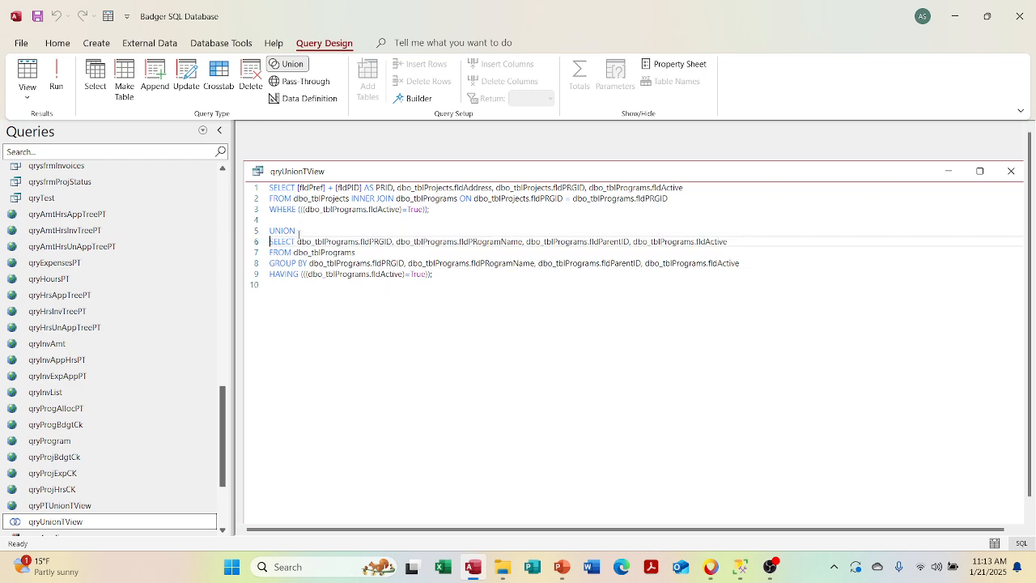
key(Return)
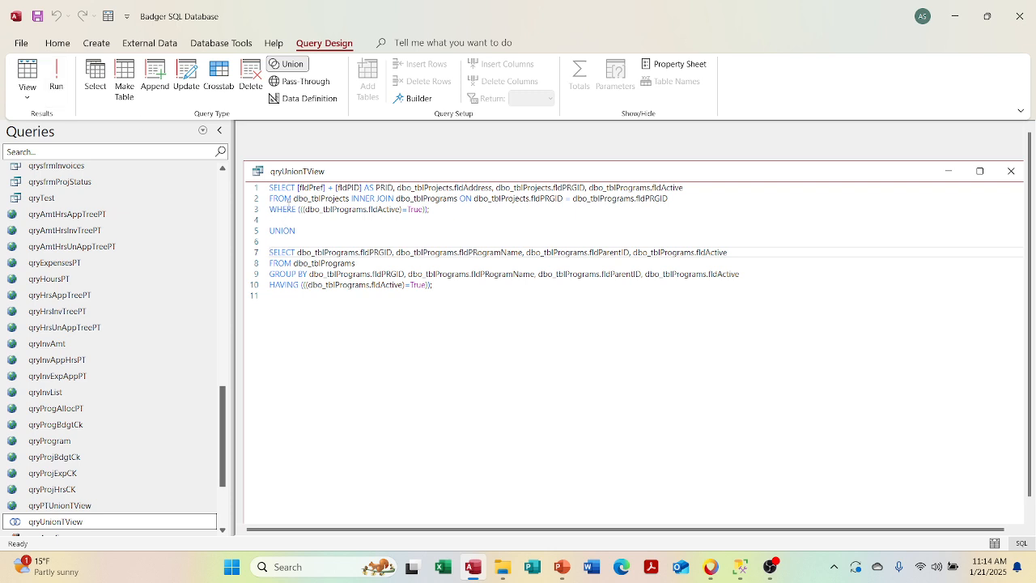
- Run qryUnionTView, maximize its datasheet, and step down the fldAddress column through the program rows
click(61, 78)
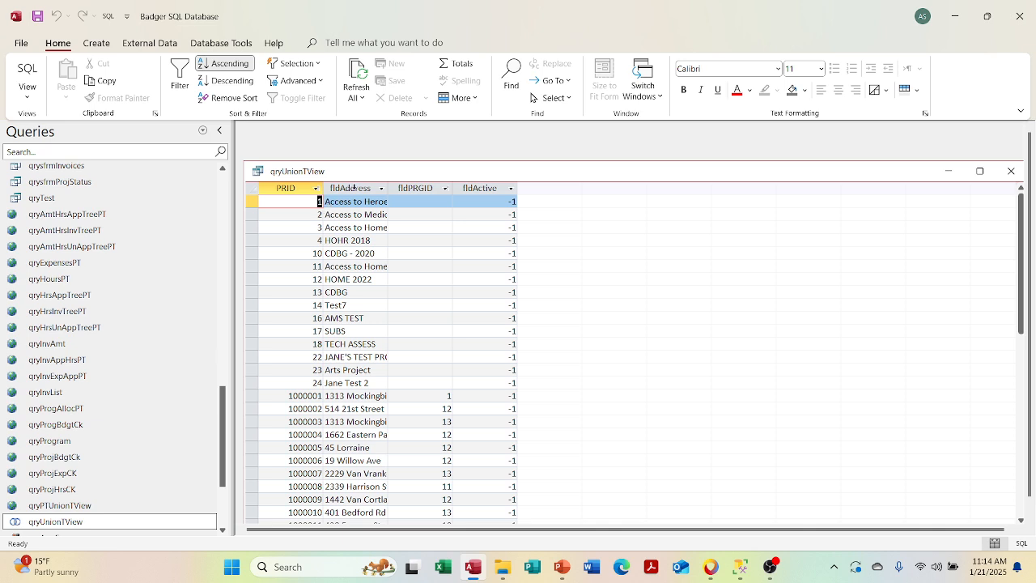
click(981, 172)
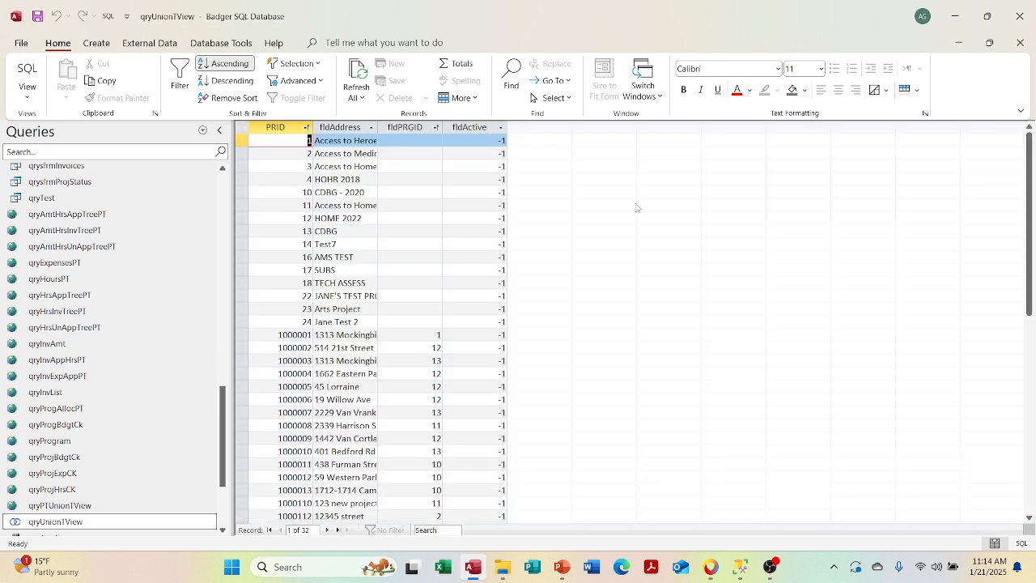
click(326, 138)
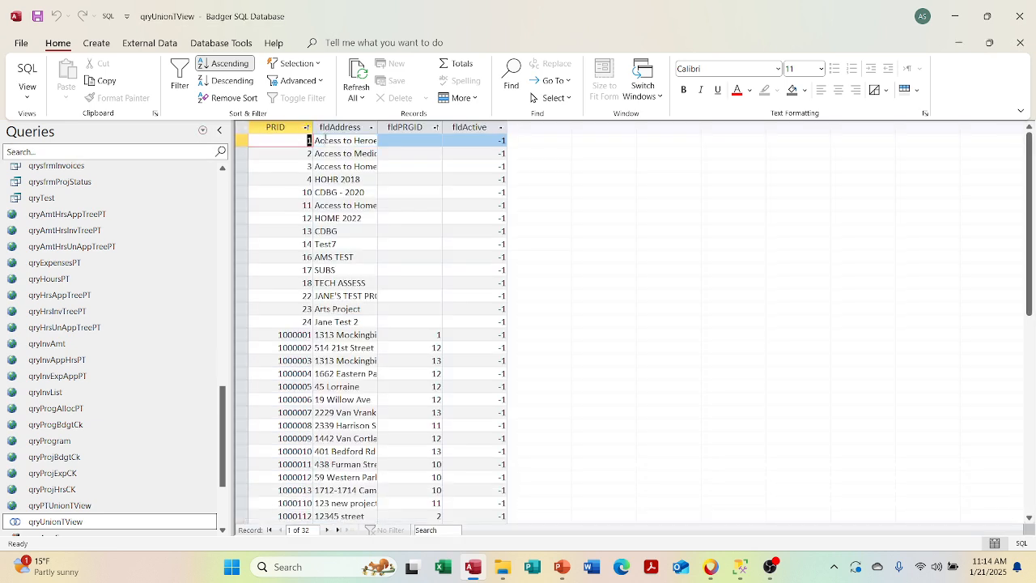
key(Down)
key(Down)
key(Down)
key(Down)
key(Down)
key(Down)
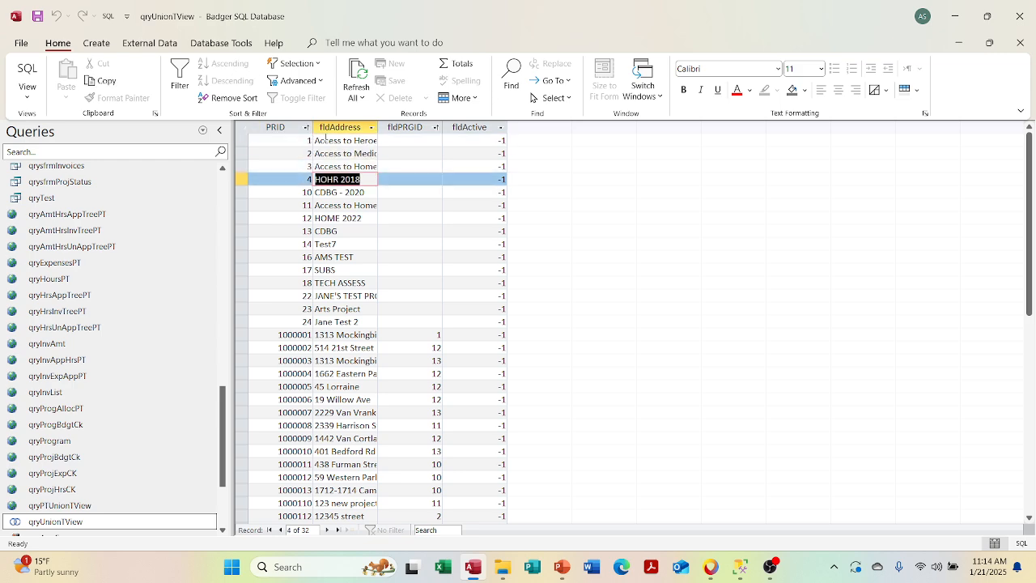
key(Down)
key(Down)
key(Down)
key(Down)
key(Down)
key(Down)
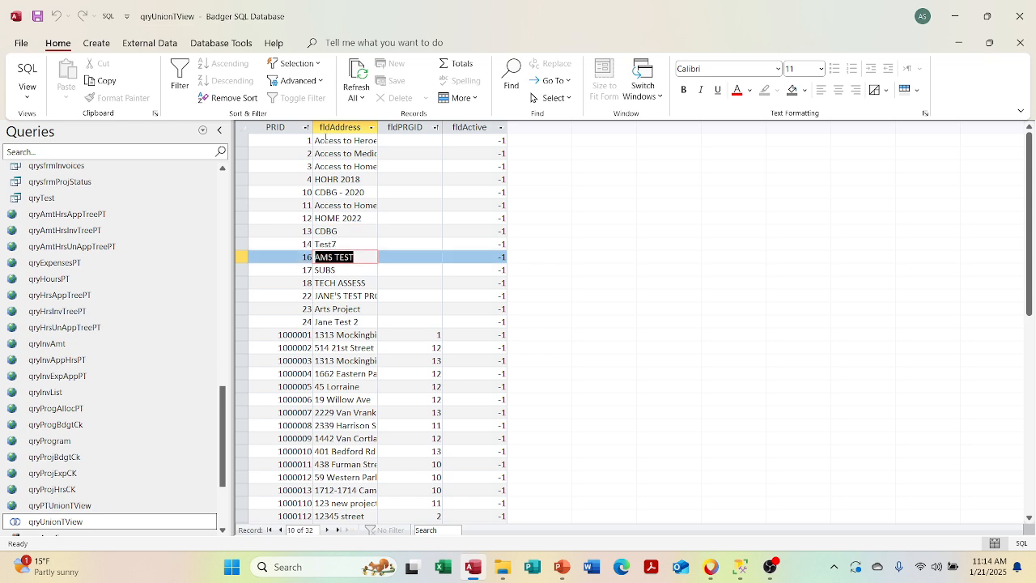
key(Down)
key(Down)
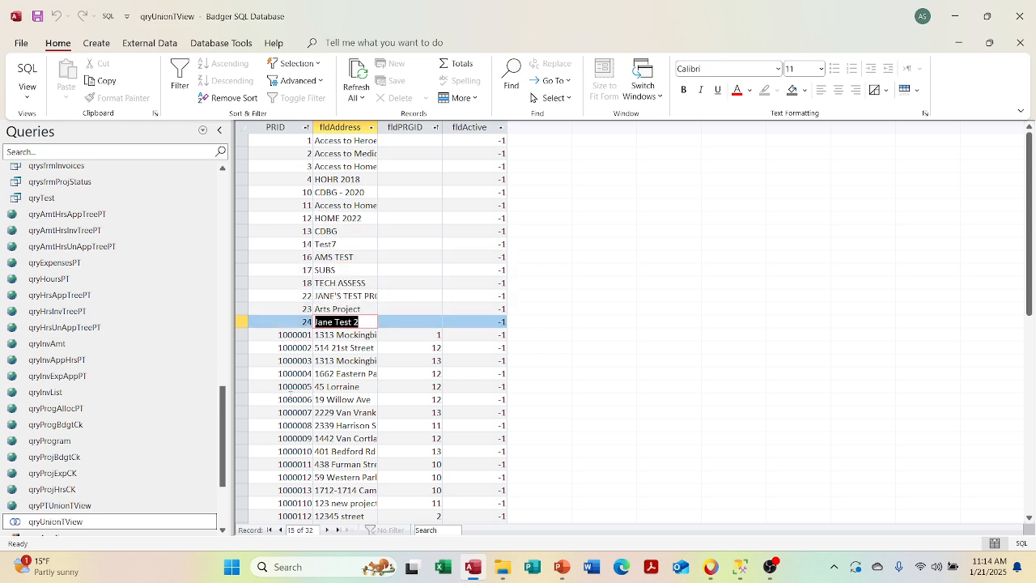
- Step down fldAddress through the project rows starting at PRID 1000001, and return to the first record
click(338, 334)
key(Down)
key(Down)
key(Down)
key(Down)
key(Down)
key(Down)
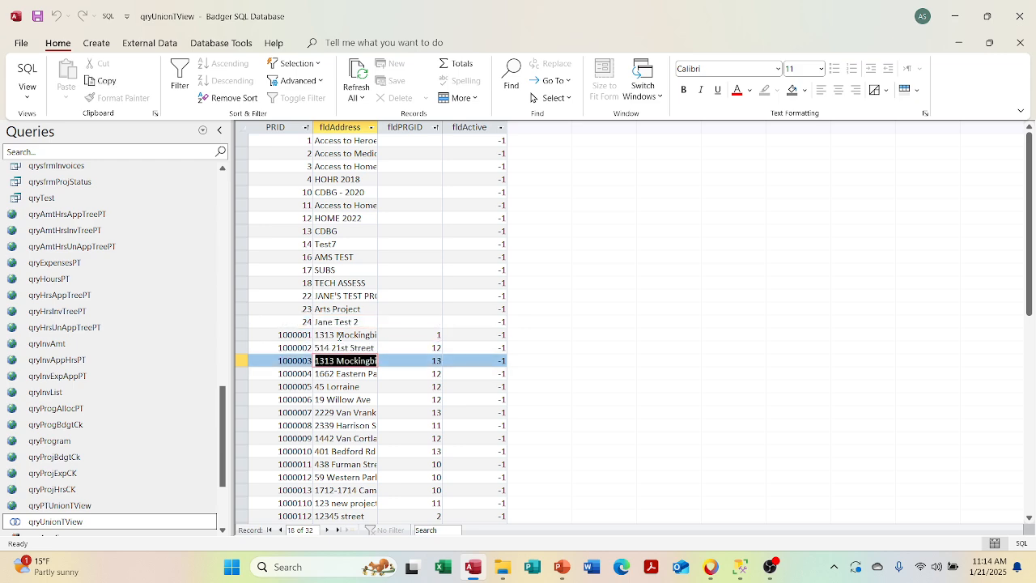
key(Down)
key(Down)
key(Down)
key(Down)
key(Down)
key(Down)
key(Down)
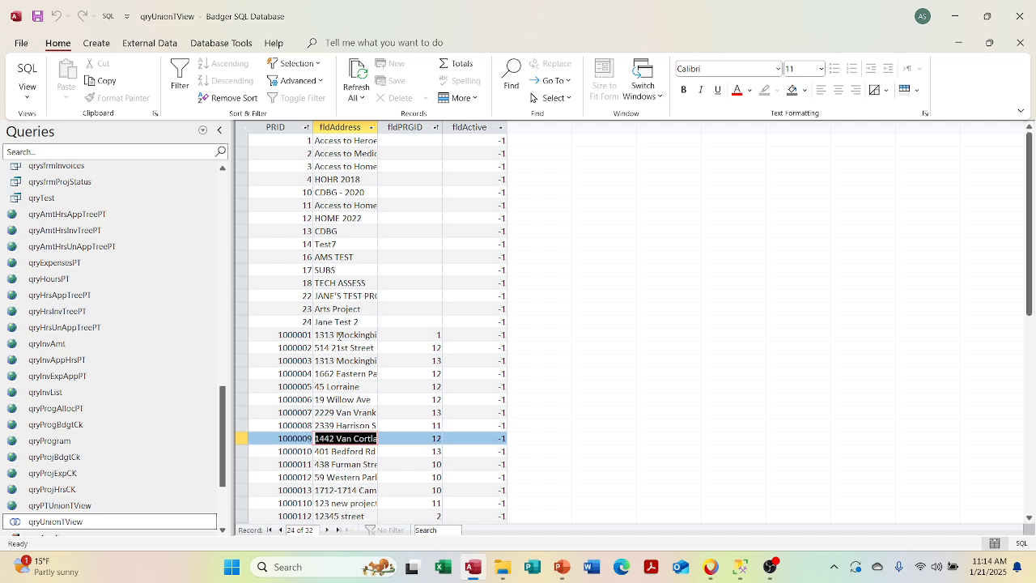
key(Down)
key(Down)
key(Down)
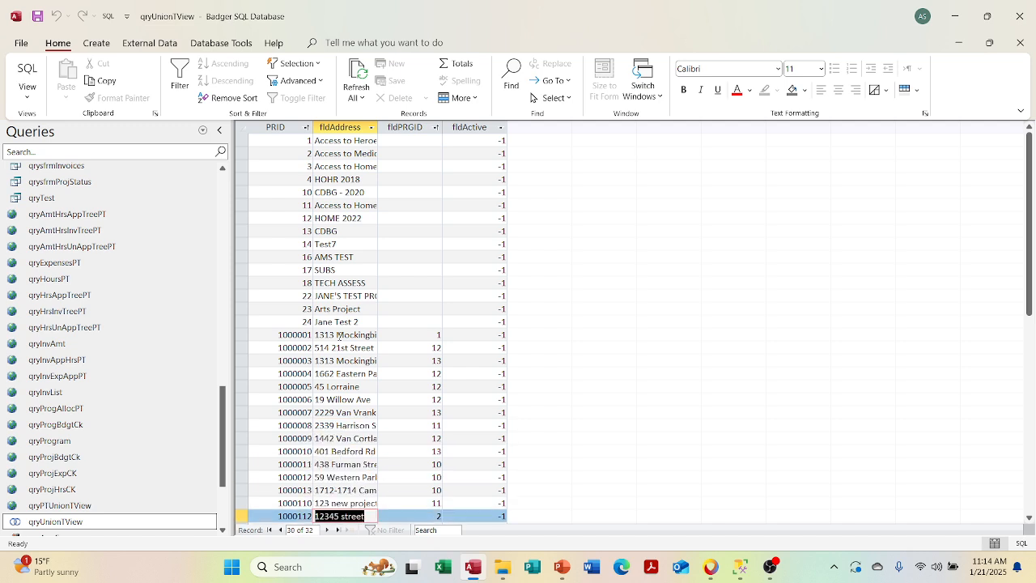
key(Up)
key(Up)
key(Up)
key(Up)
key(Up)
key(Up)
key(Up)
key(Up)
key(Up)
key(Up)
key(Up)
key(Up)
key(Up)
key(Up)
key(Up)
key(Up)
key(Up)
key(Up)
key(Up)
key(Up)
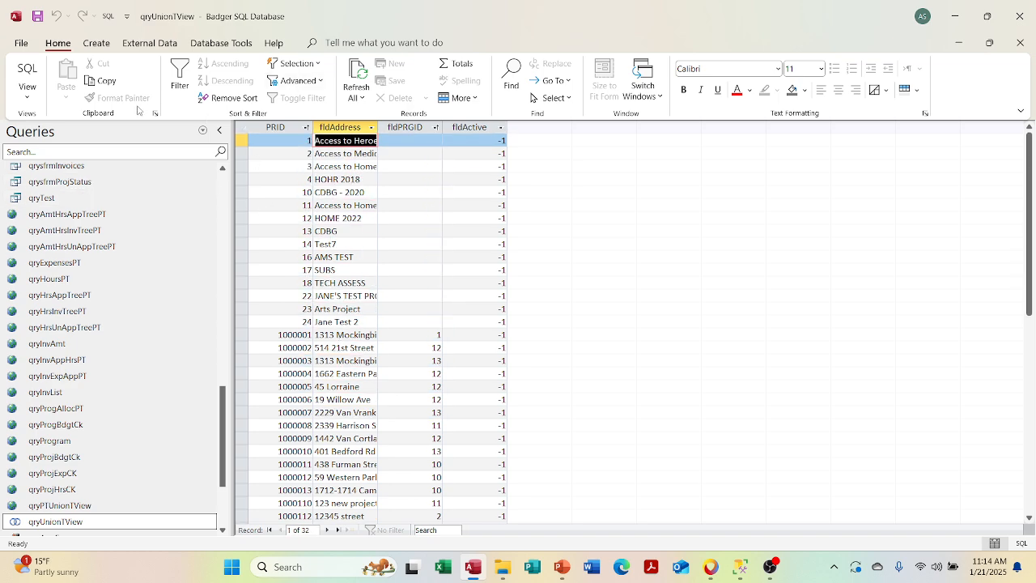
- Review qryUnionTView's statement in SQL View, run it again, and close it without saving the design changes
click(27, 93)
click(49, 152)
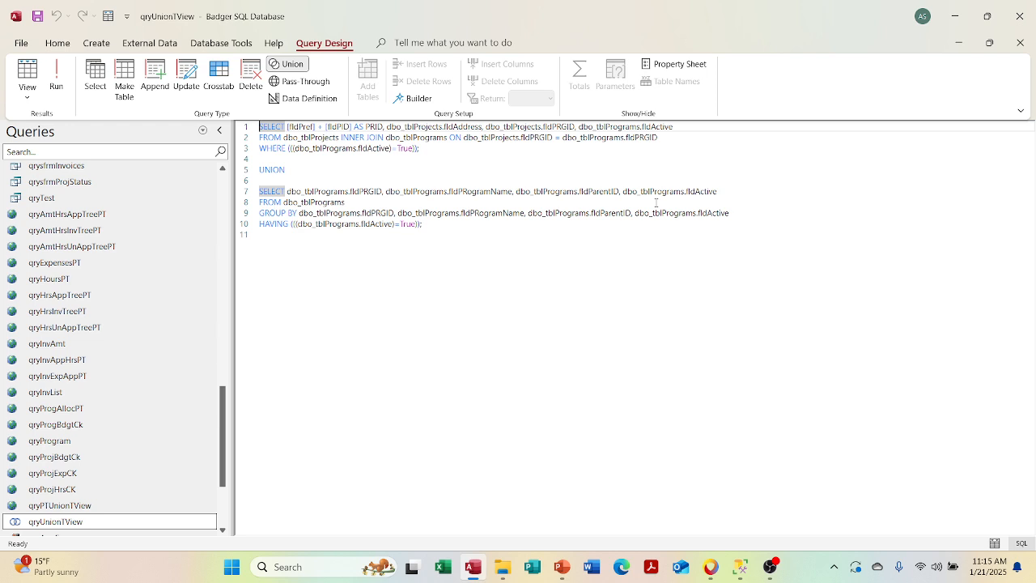
click(54, 75)
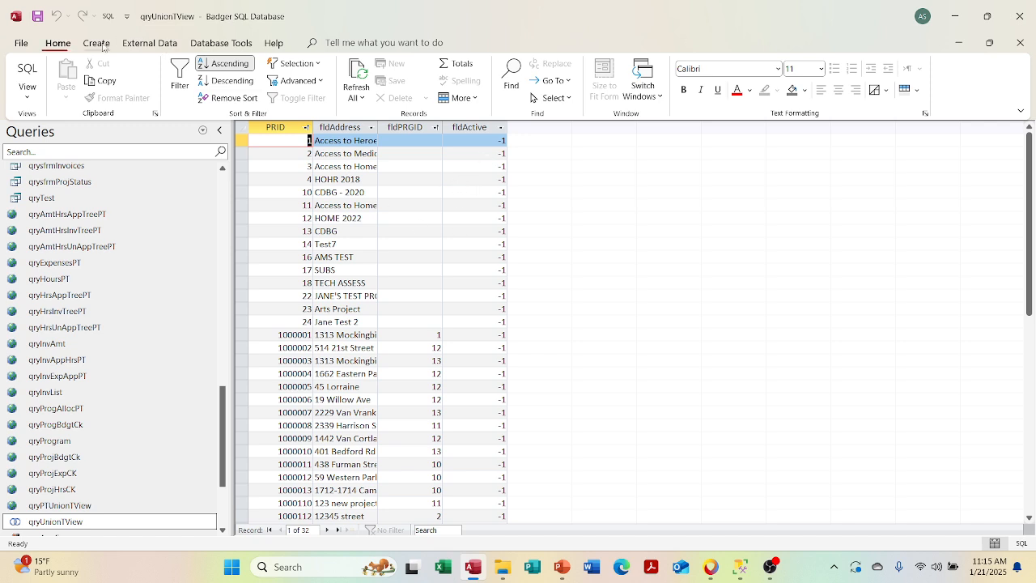
click(1021, 42)
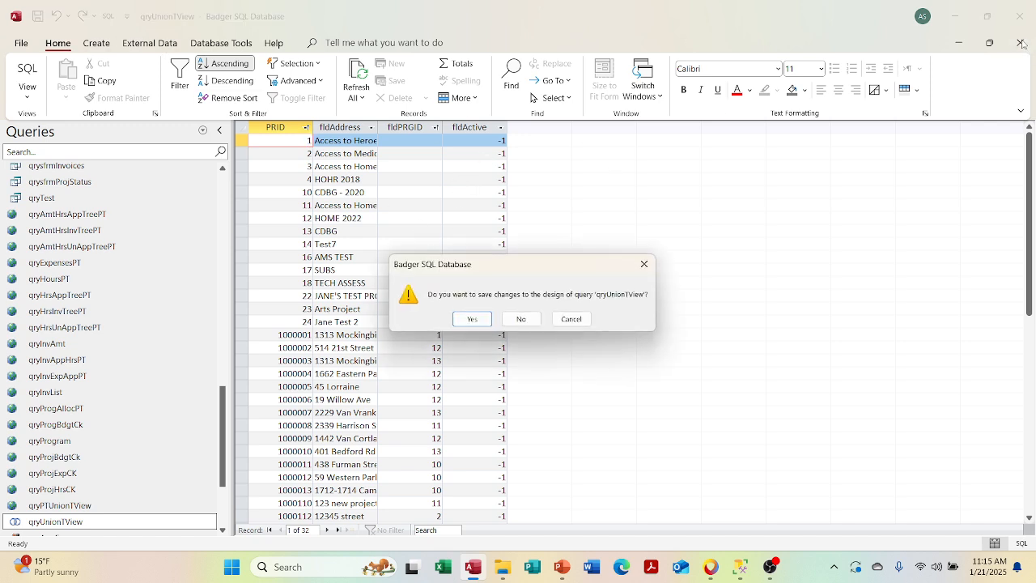
click(521, 320)
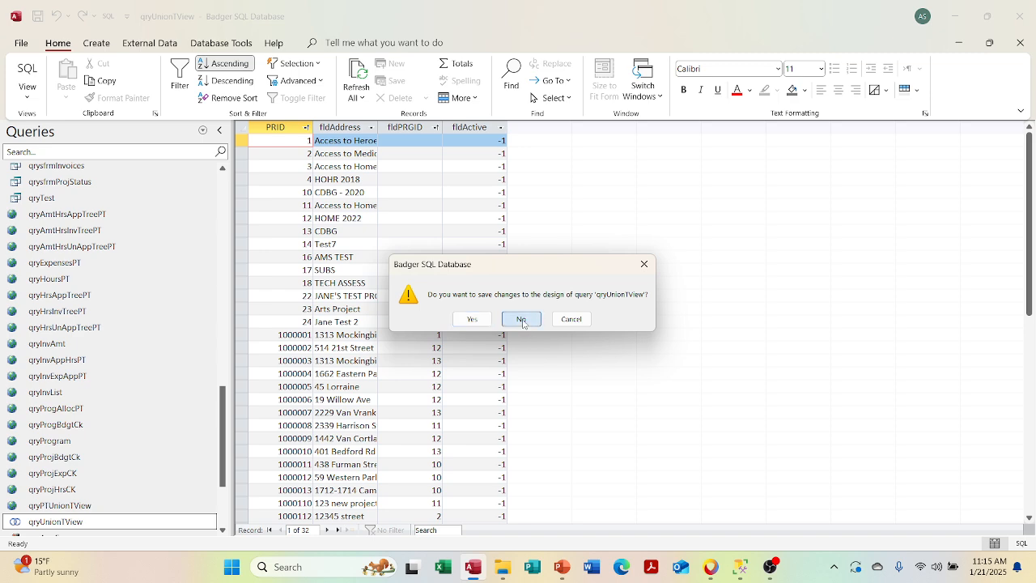
- Open the qryPTUnionTView datasheet, check its pass-through statement in SQL View, and return to the datasheet
double_click(128, 505)
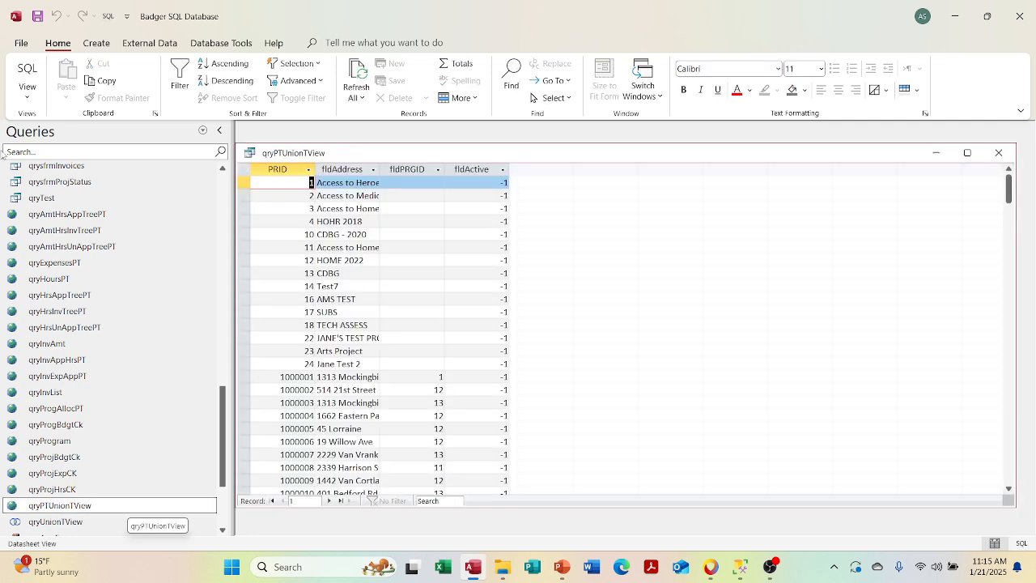
click(13, 94)
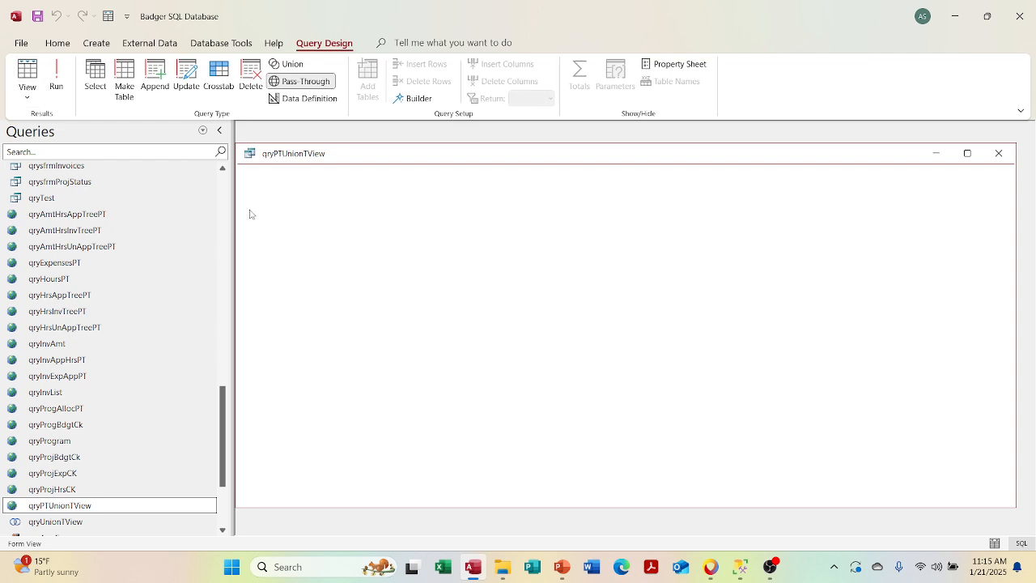
drag(305, 158, 328, 159)
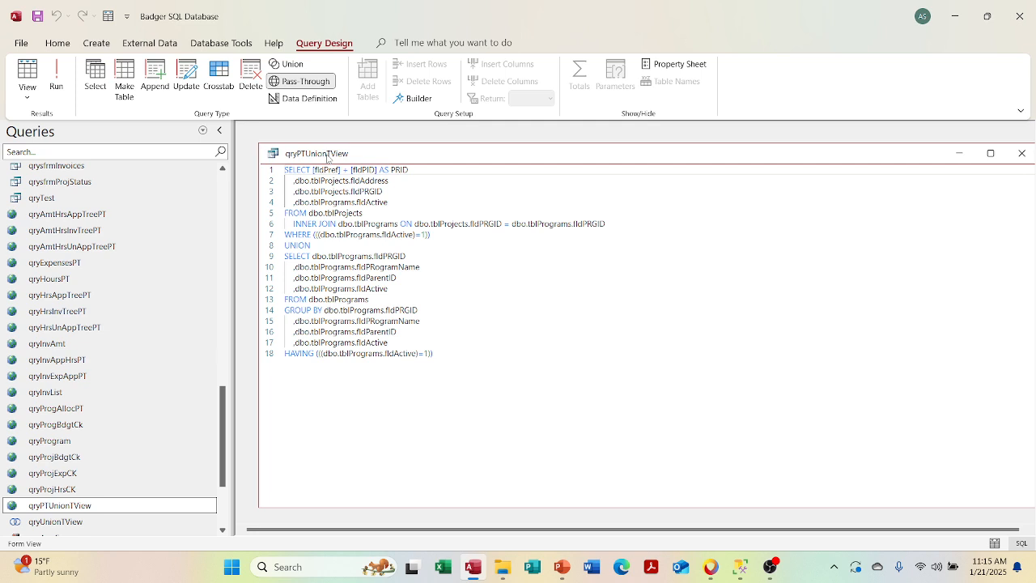
click(28, 71)
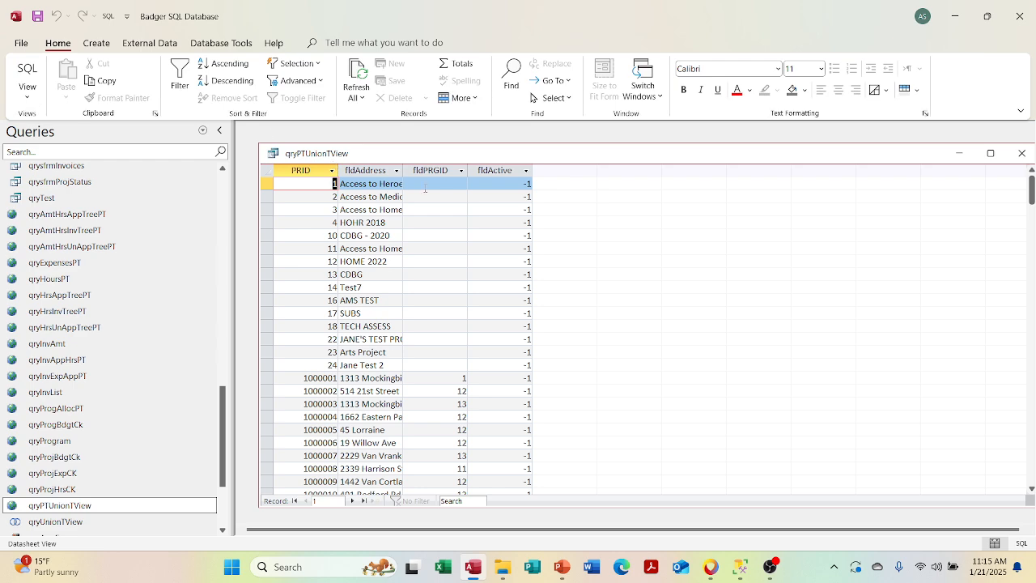
- Step down the fldAddress column of qryPTUnionTView through the program rows, from PRID 1 to Arts Project
click(386, 183)
key(Down)
key(Down)
key(Down)
key(Down)
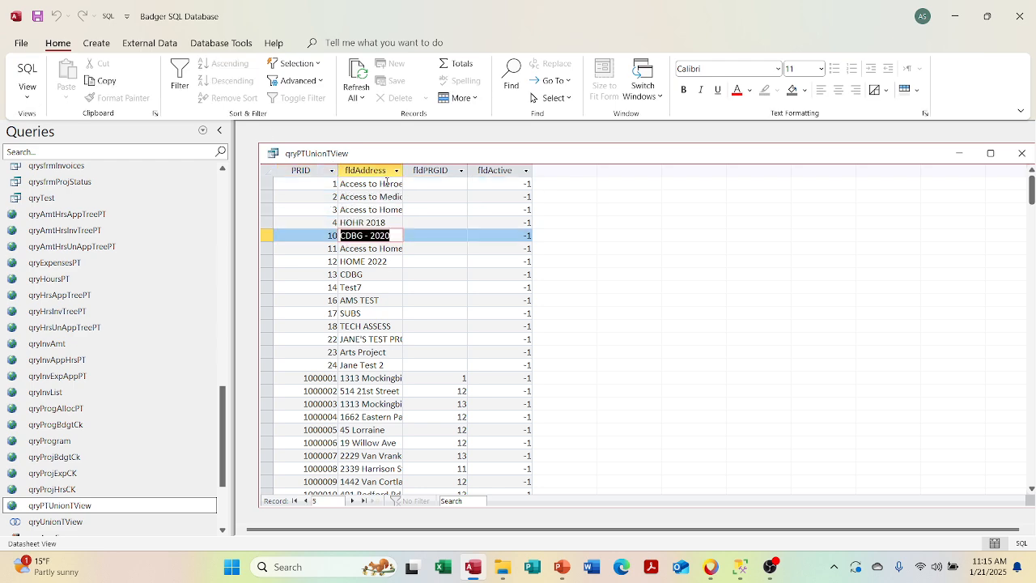
key(Down)
key(Down)
key(Down)
key(Down)
key(Down)
key(Down)
key(Down)
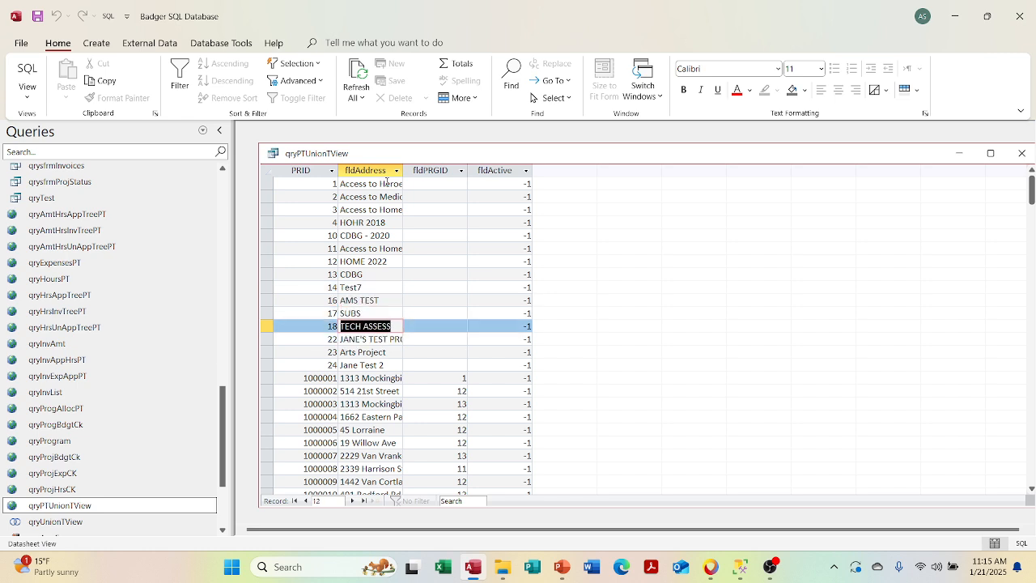
key(Up)
key(Up)
key(Up)
key(Down)
key(Down)
key(Down)
key(Down)
key(Down)
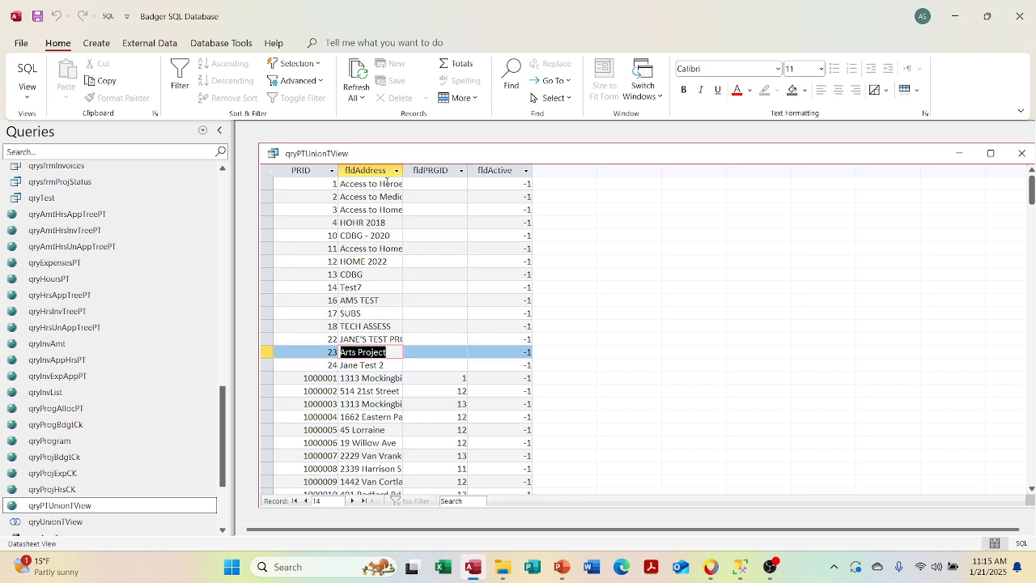
- Continue down fldAddress through the project rows to the last record, and return to the first record
key(Down)
key(Down)
key(Down)
key(Down)
key(Down)
key(Down)
key(Down)
key(Down)
key(Down)
key(Down)
key(Down)
key(Down)
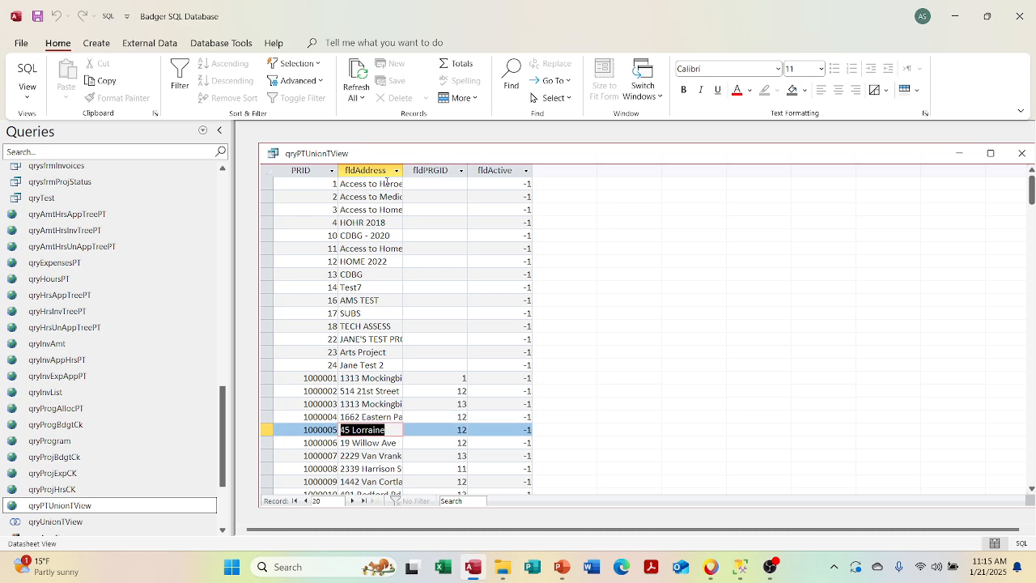
key(Down)
key(Down)
key(Down)
key(Down)
key(Down)
key(Down)
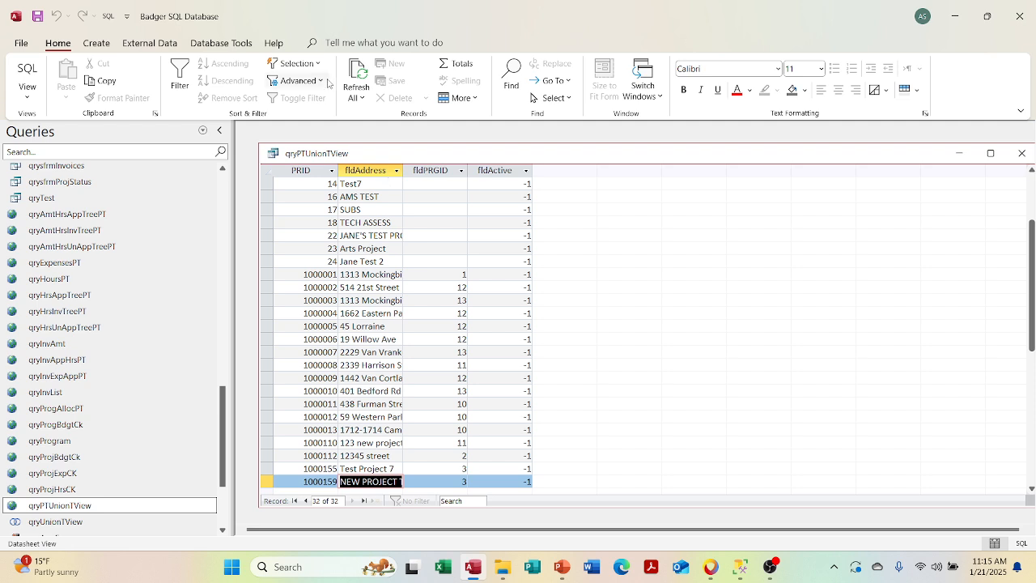
key(Up)
key(Up)
key(Up)
key(Up)
key(Up)
key(Up)
key(Up)
key(Up)
key(Up)
key(Up)
key(Up)
key(Up)
key(Up)
key(Up)
key(Up)
key(Up)
key(Up)
key(Up)
key(Up)
key(Up)
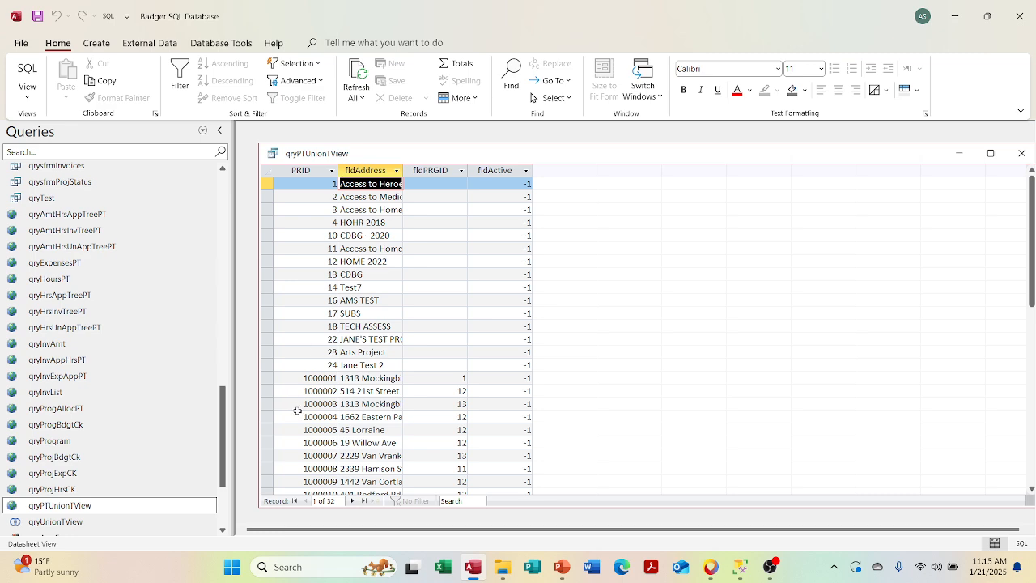
- Review qryPTUnionTView's pass-through statement in SQL View, run it, recheck the statement, and close the query
click(28, 89)
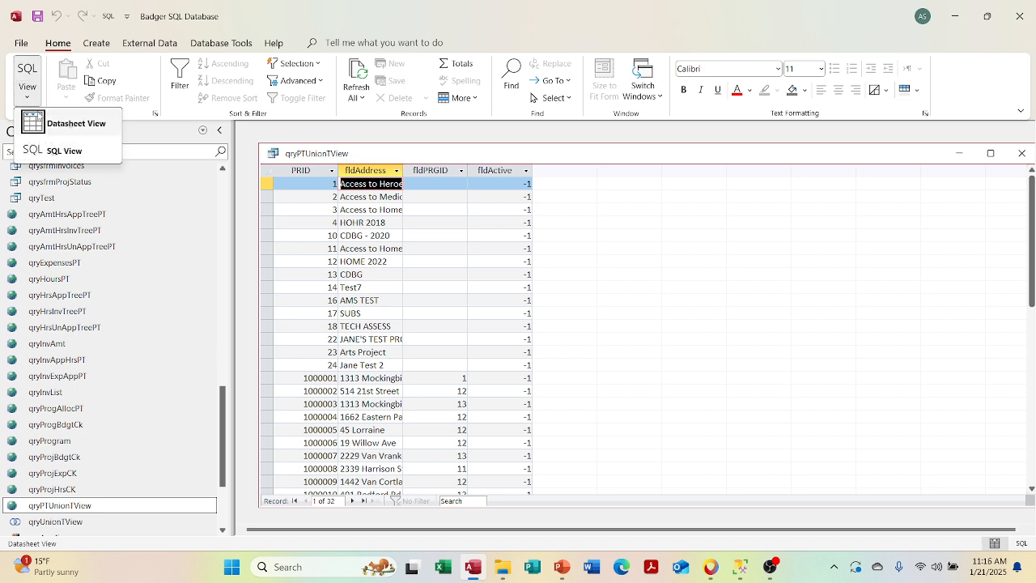
click(40, 122)
click(29, 97)
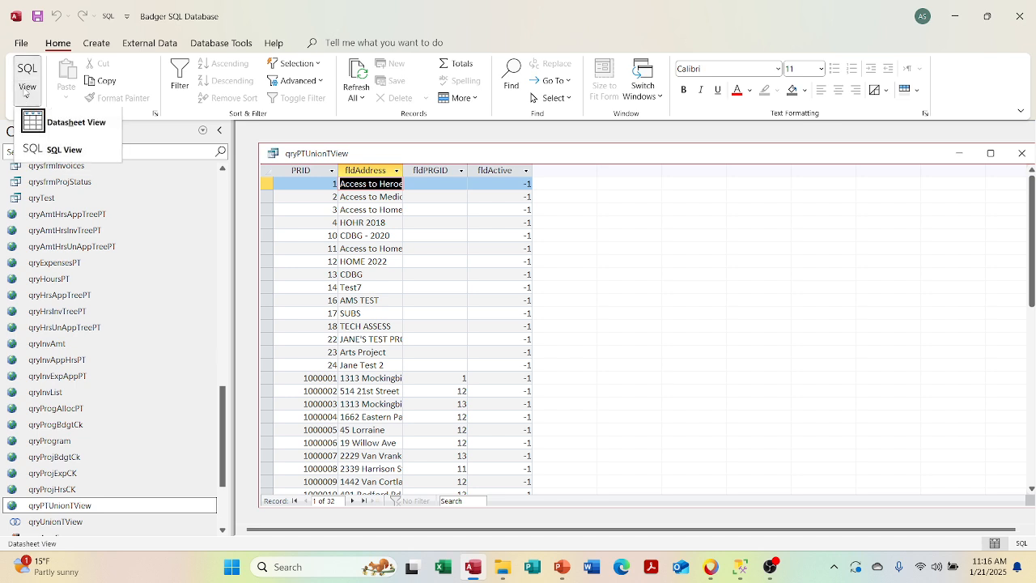
click(35, 149)
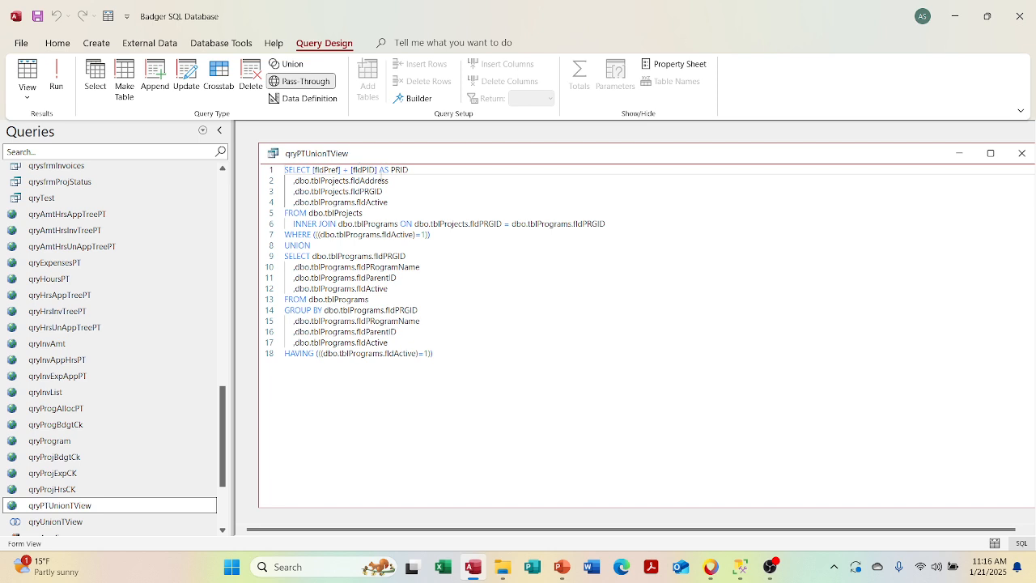
click(61, 81)
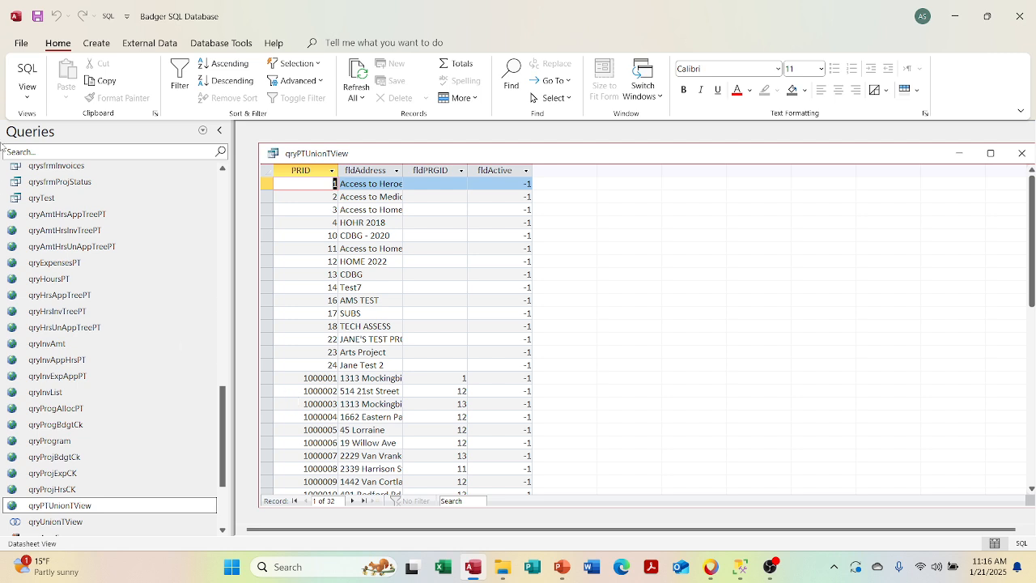
click(21, 87)
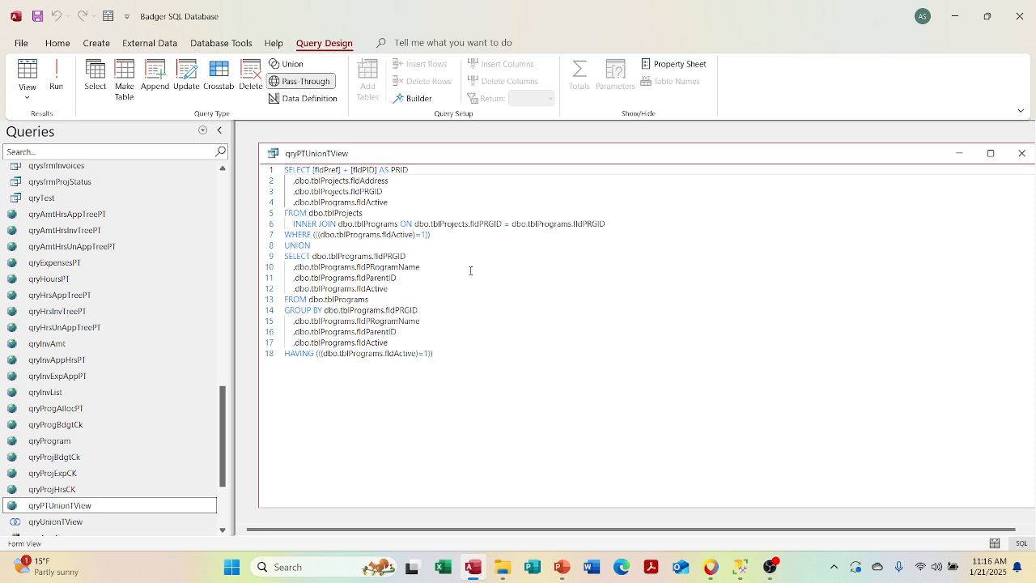
click(1021, 153)
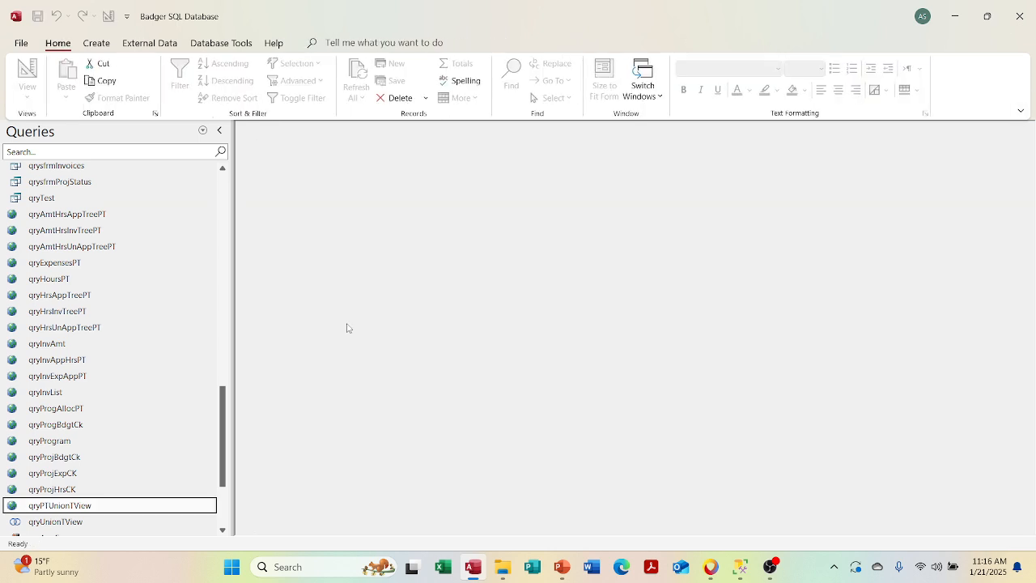
- Open the qryUnionTView datasheet, review its union statement in SQL View, and close the query
click(113, 521)
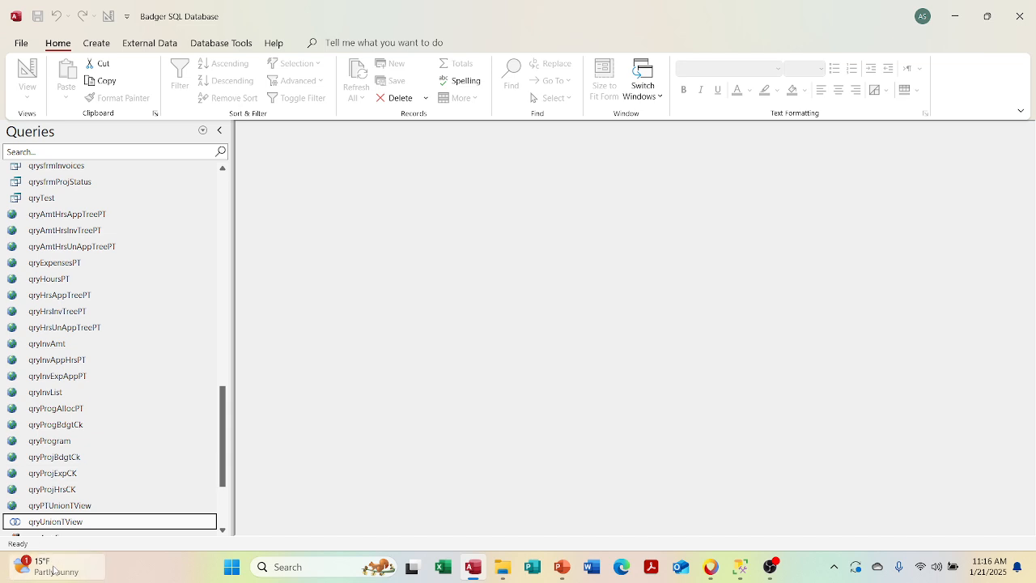
double_click(69, 522)
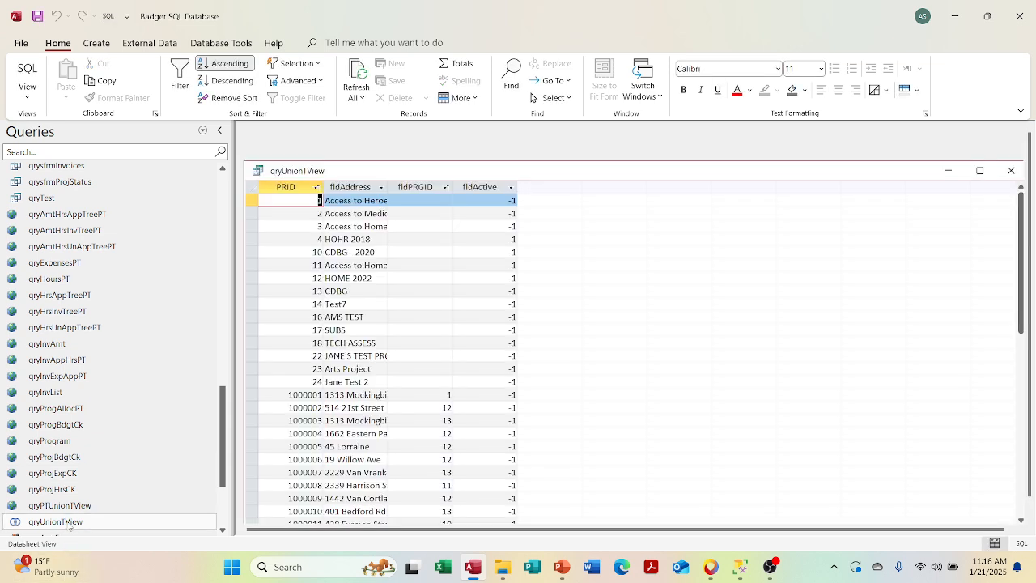
click(28, 90)
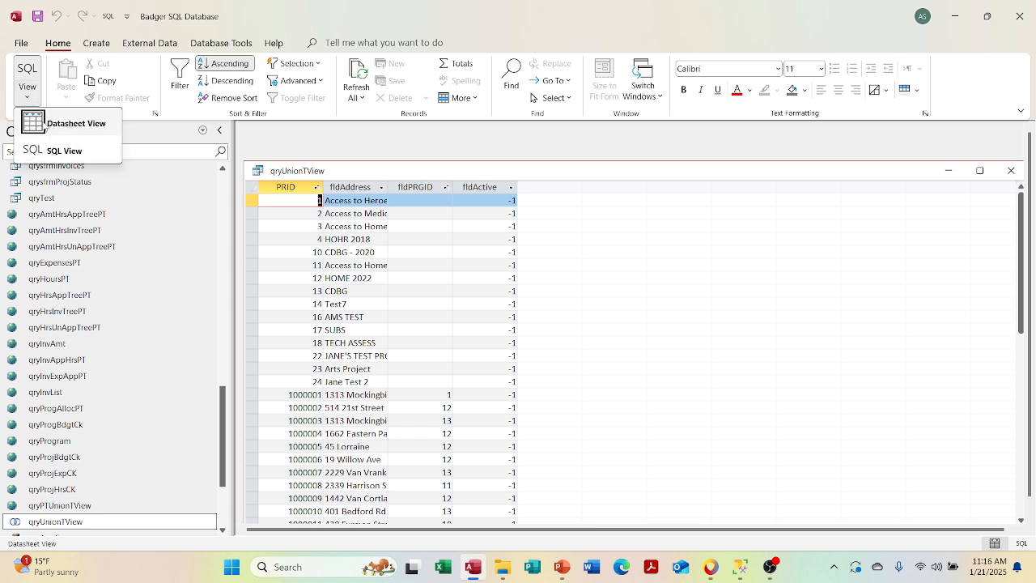
click(45, 121)
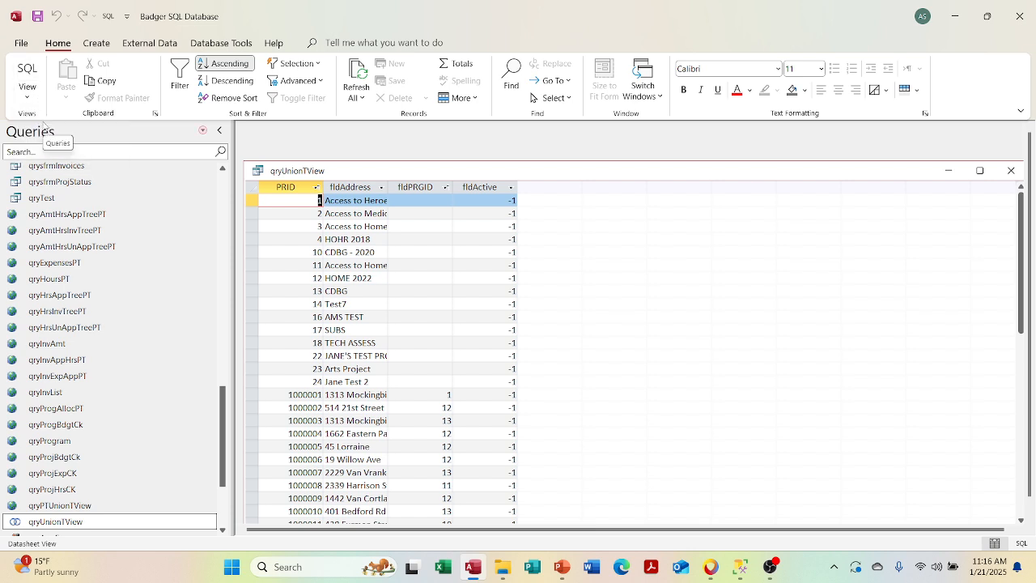
click(28, 89)
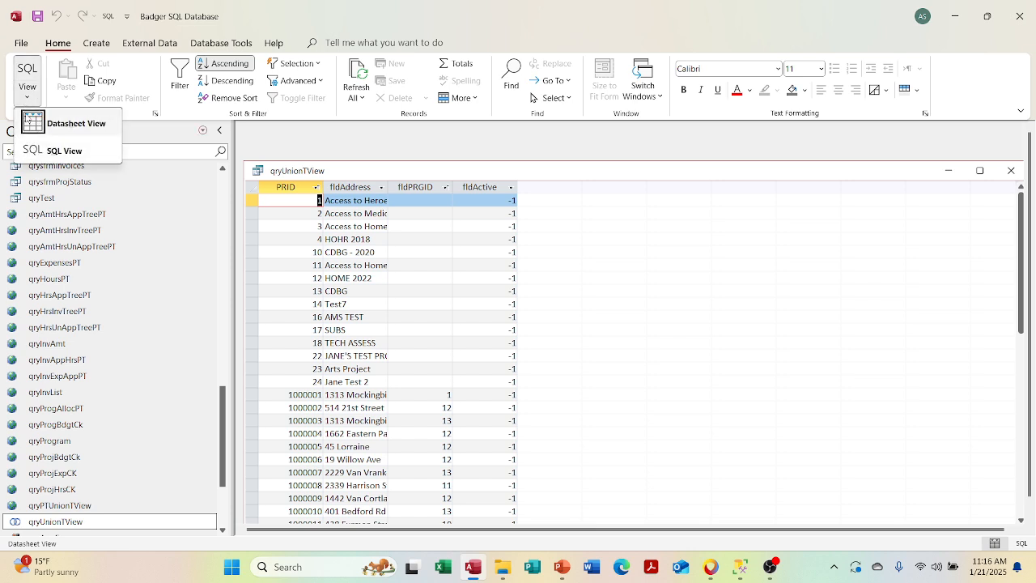
click(29, 151)
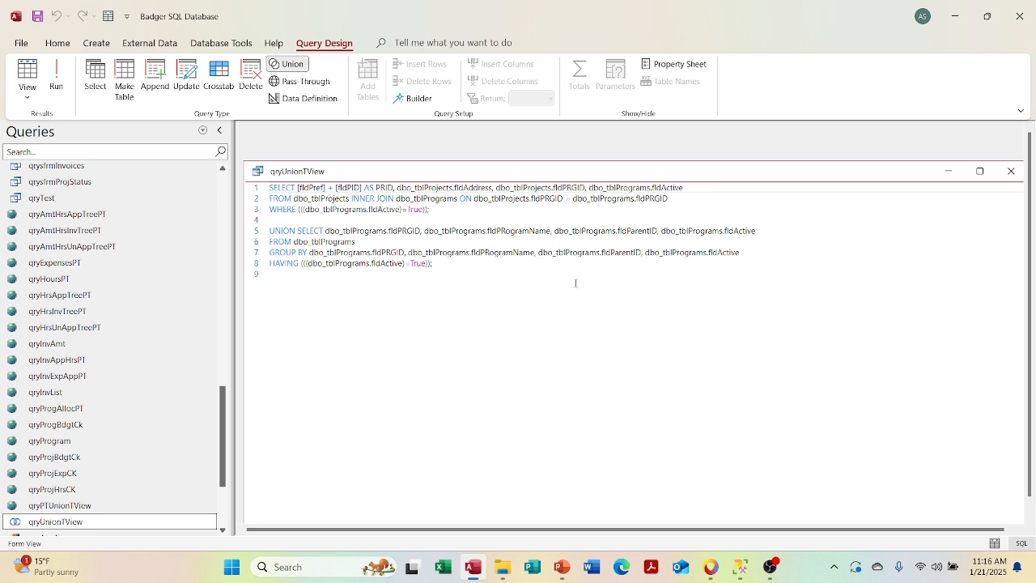
click(1012, 171)
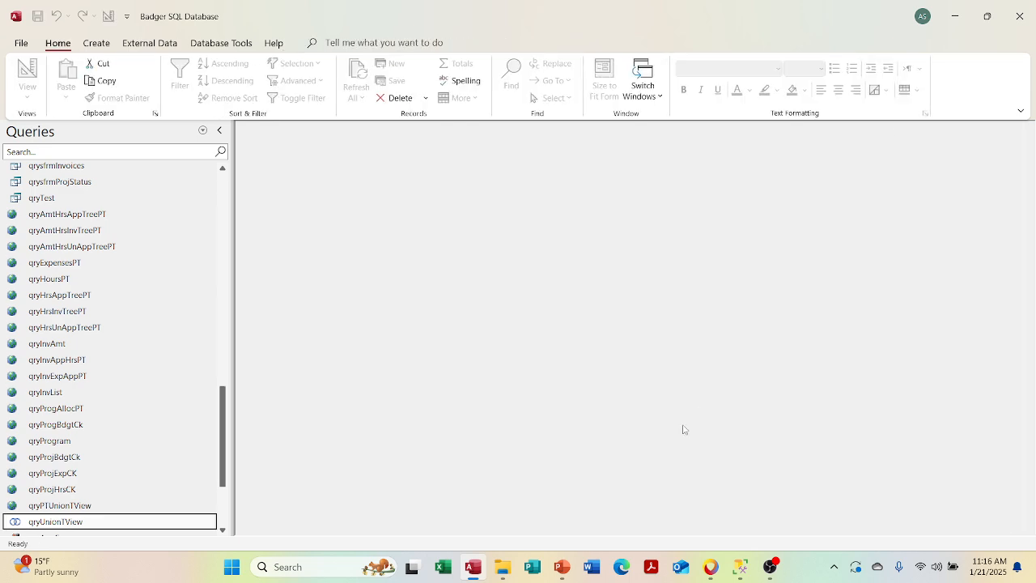
- Switch to the MSACCESSSQLP5V2 presentation in PowerPoint to show the Queries slide
click(562, 566)
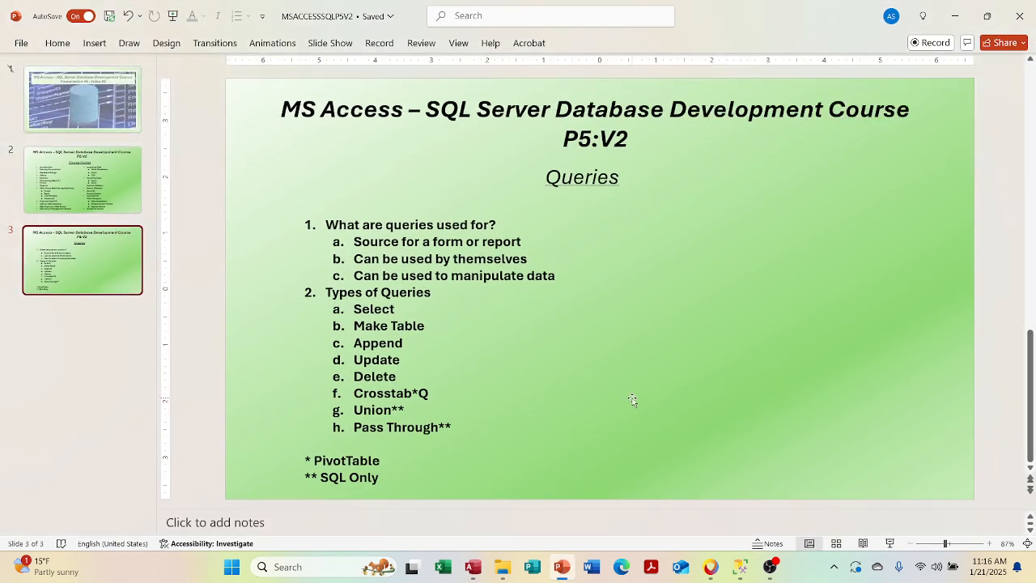